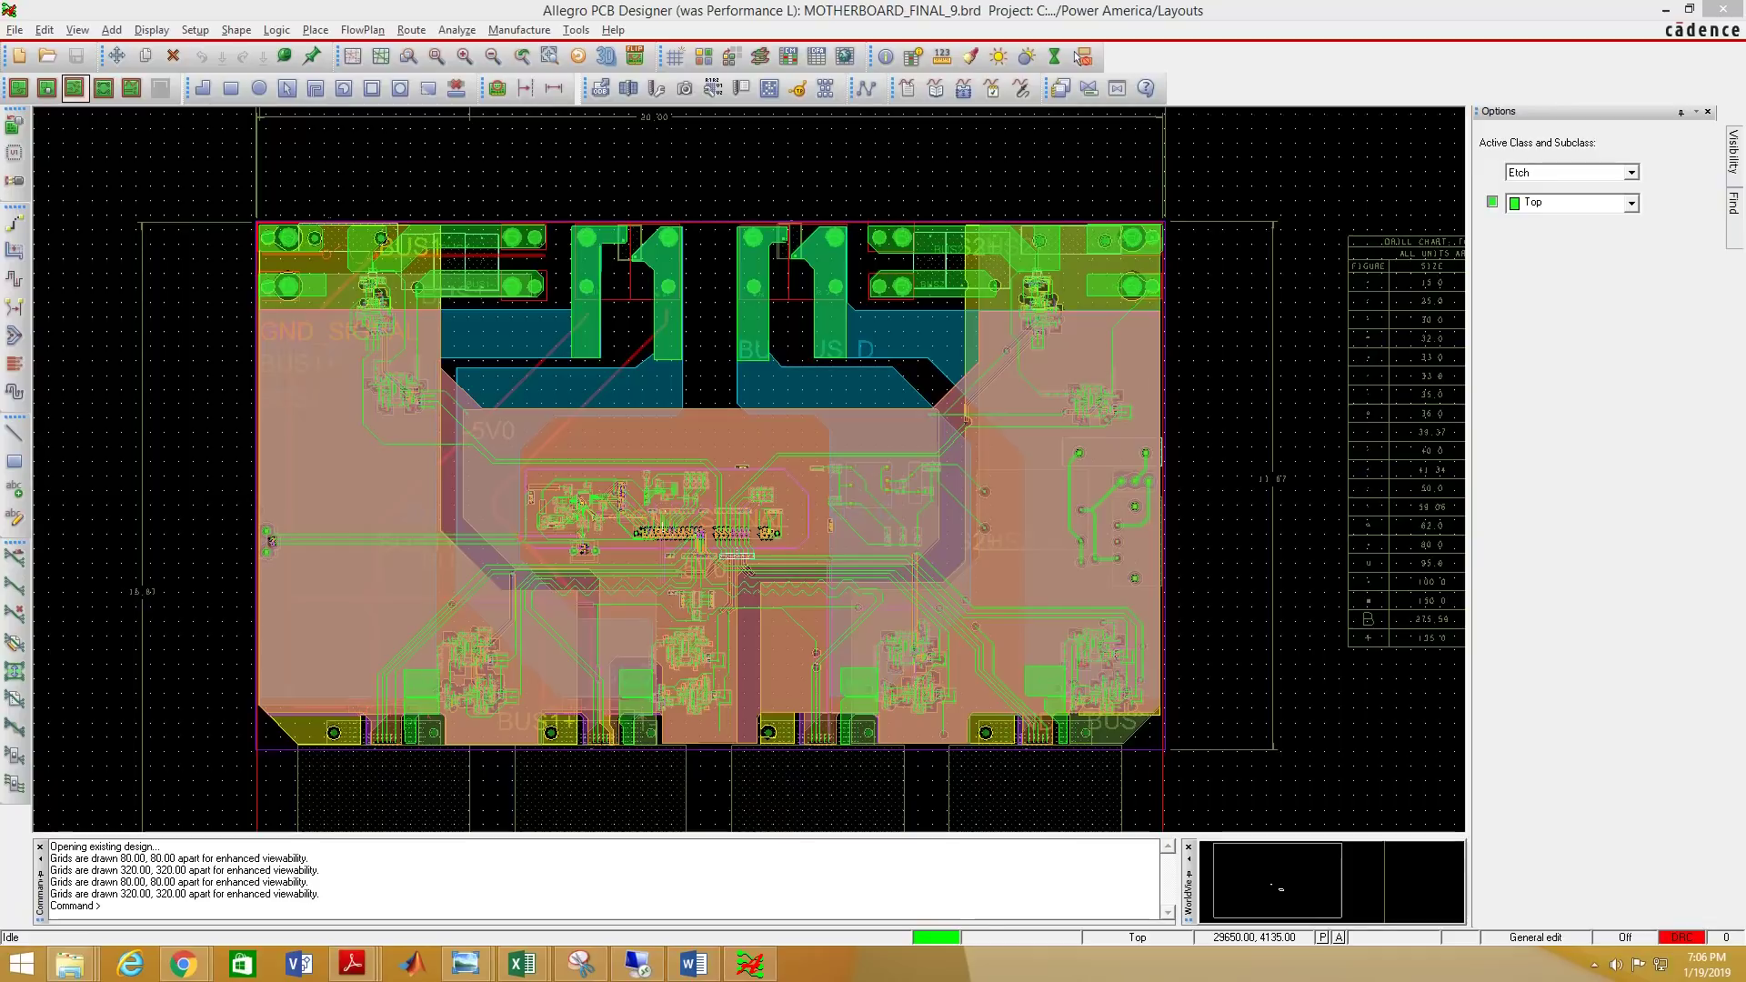
Switch to Chrome and examine the LM340/LM7805 datasheet's available packages and fixed output voltage regulator circuit.
left_click(184, 964)
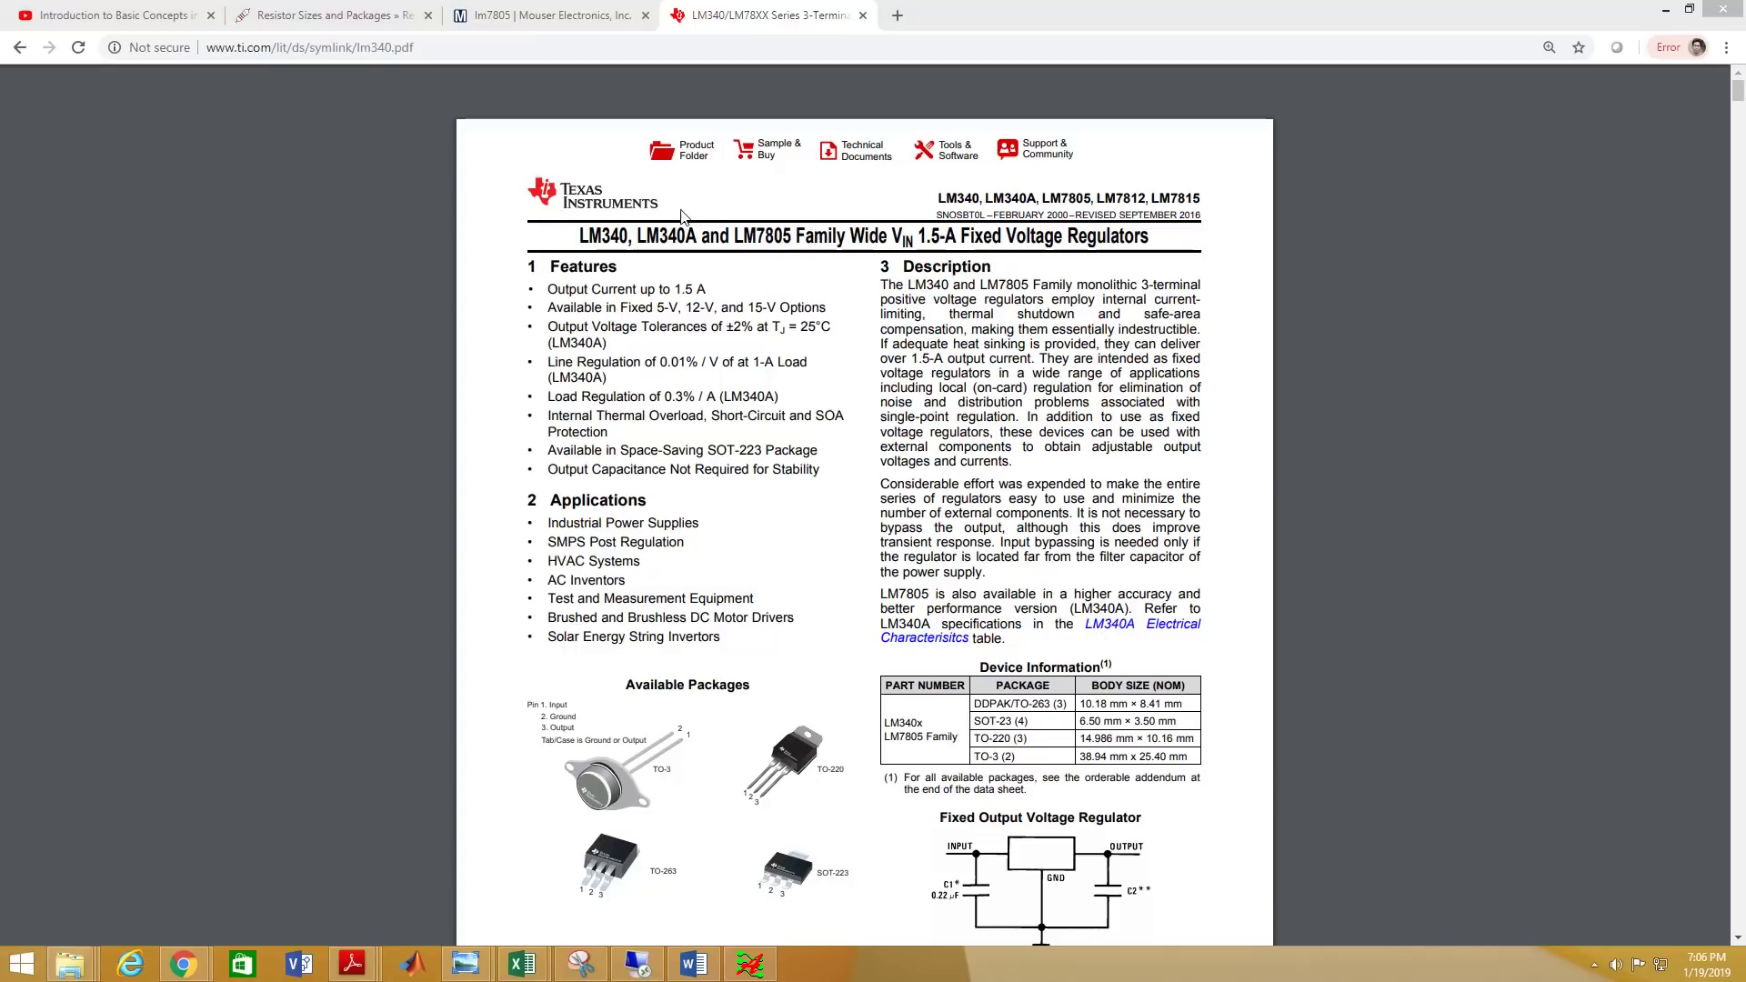
scroll(830, 382, "down", 3)
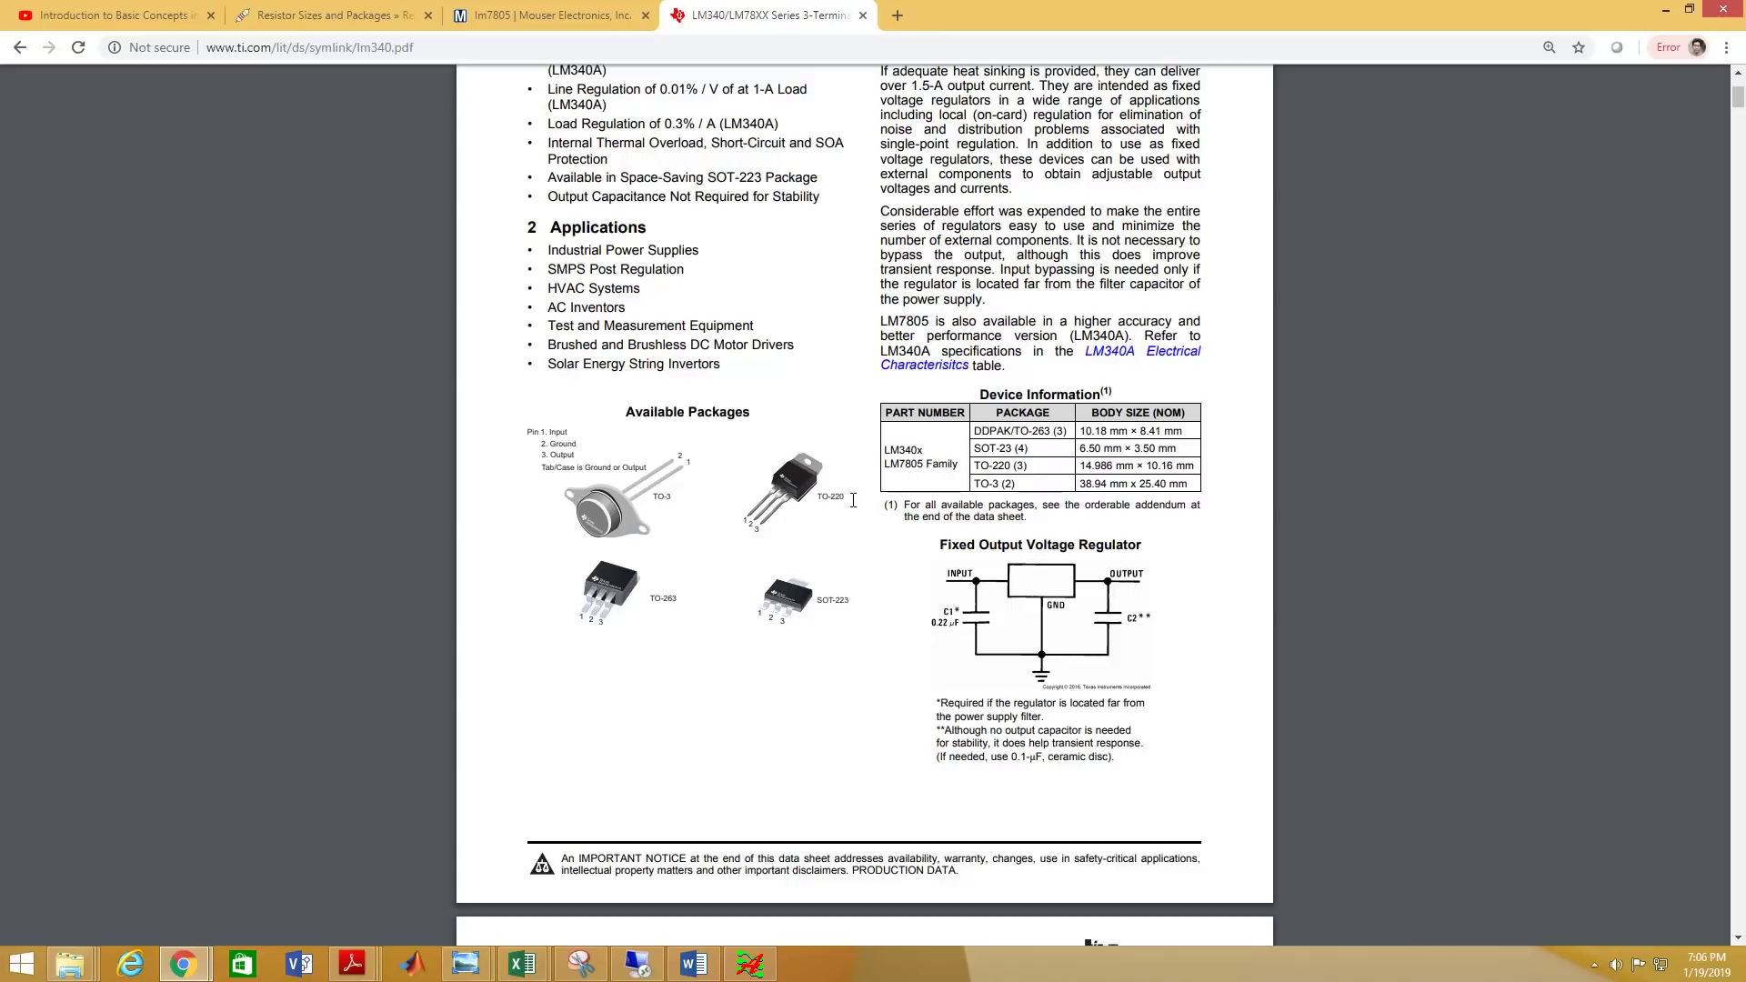
scroll(853, 500, "down", 1)
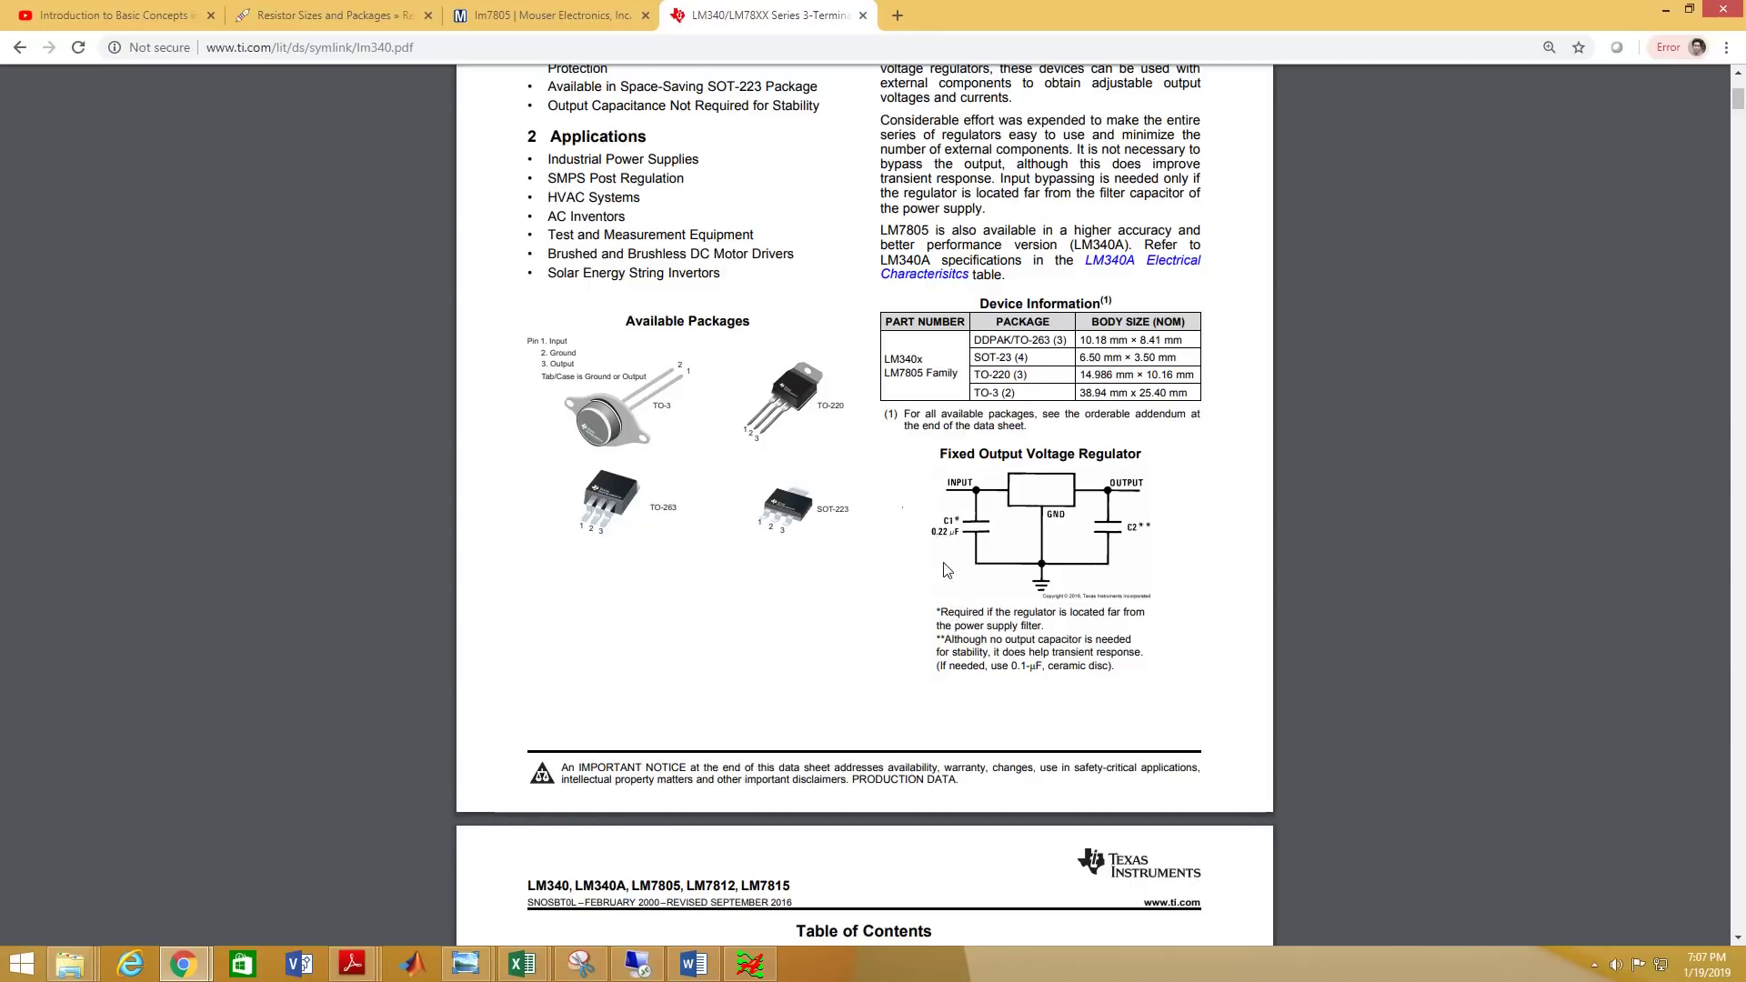
Search the computer for orcad and launch OrCAD Capture with the Allegro PCB Design CIS L suite.
left_click(24, 966)
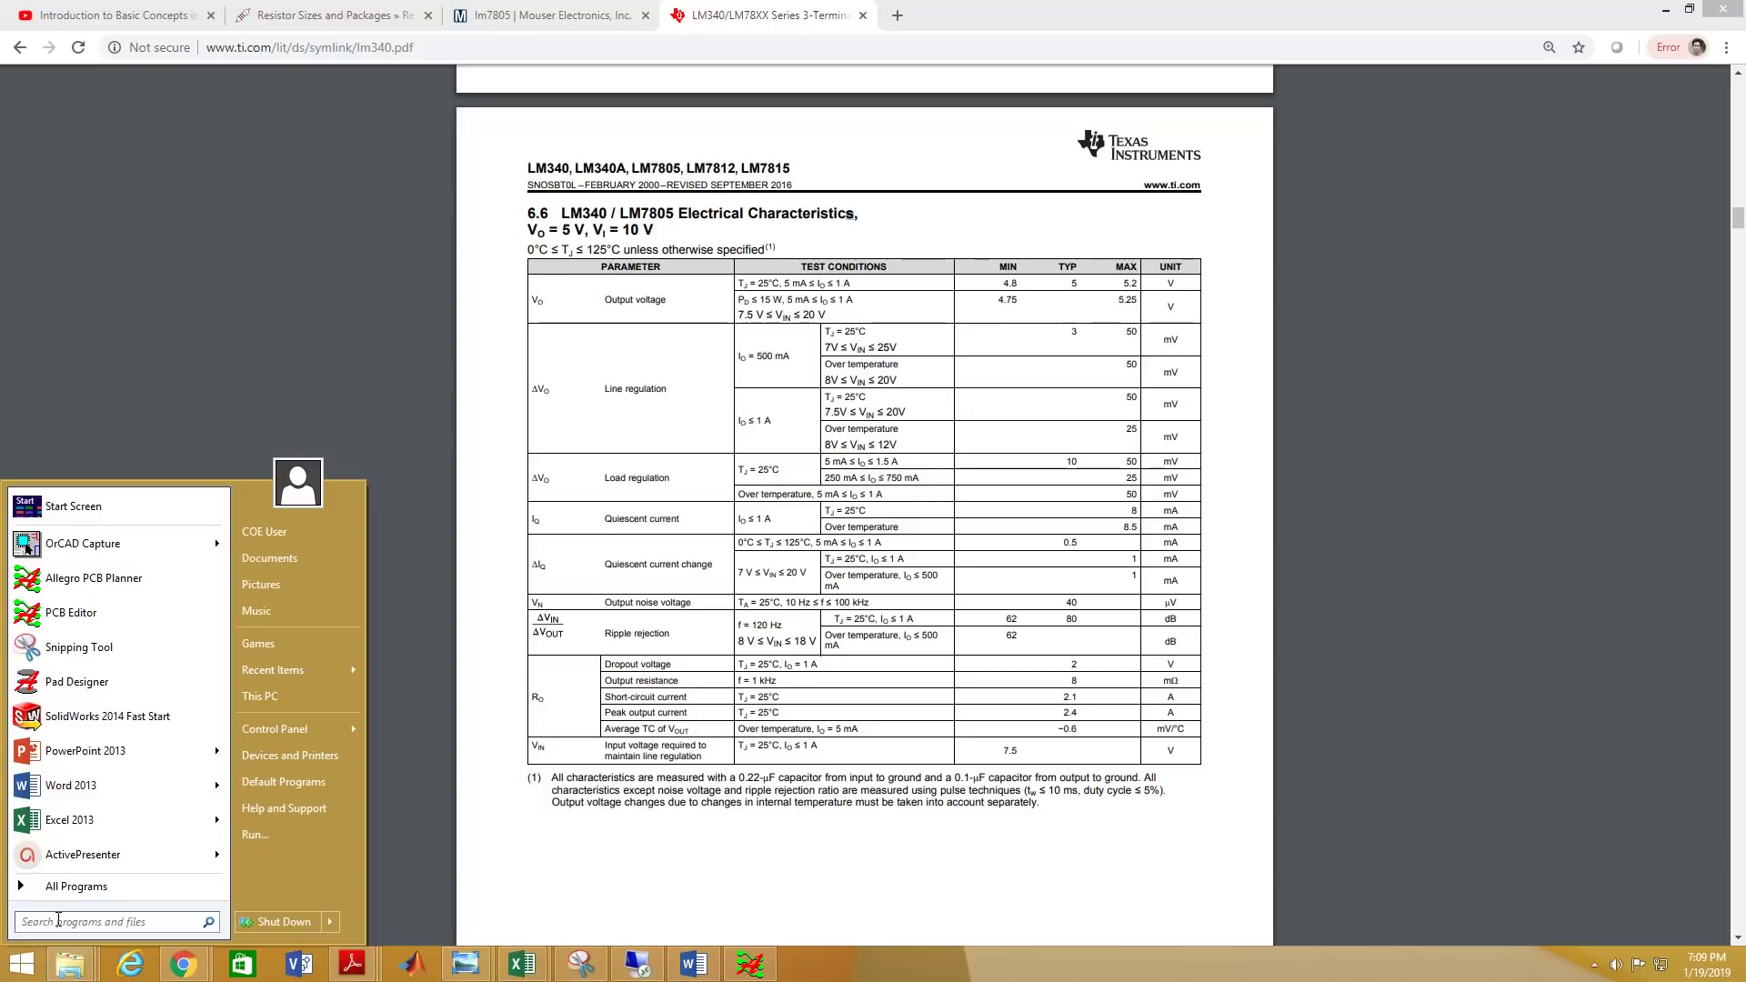
type("o")
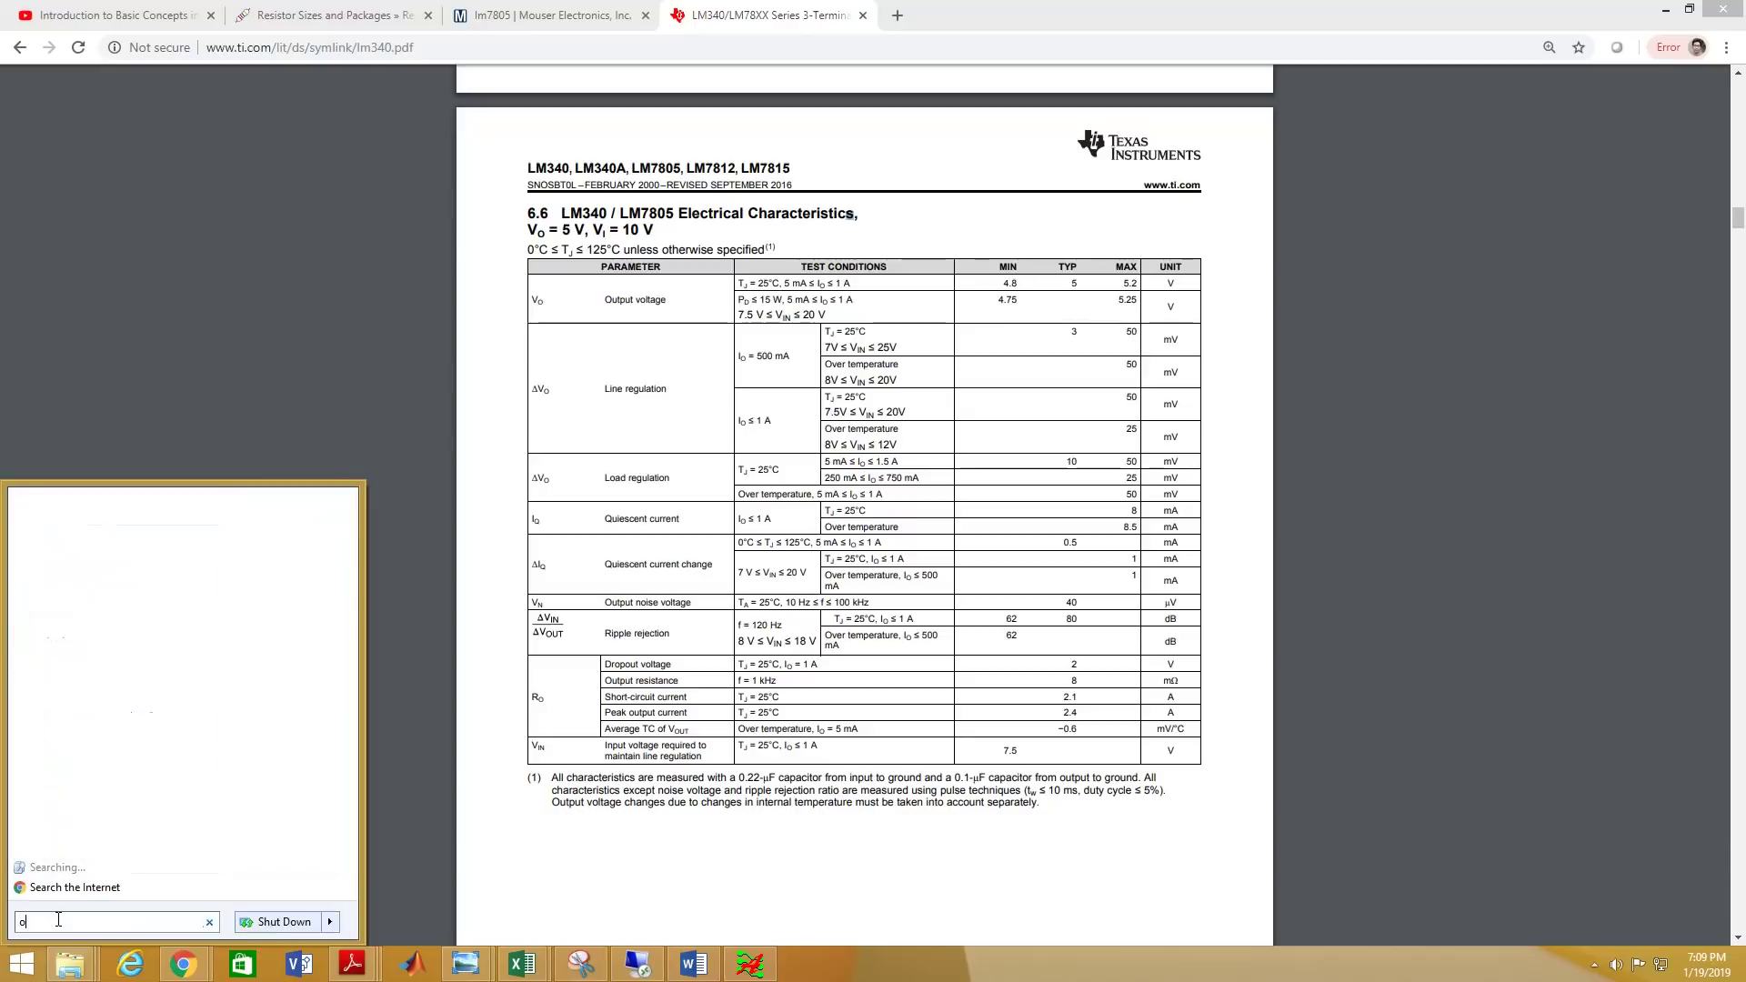
type("rcad")
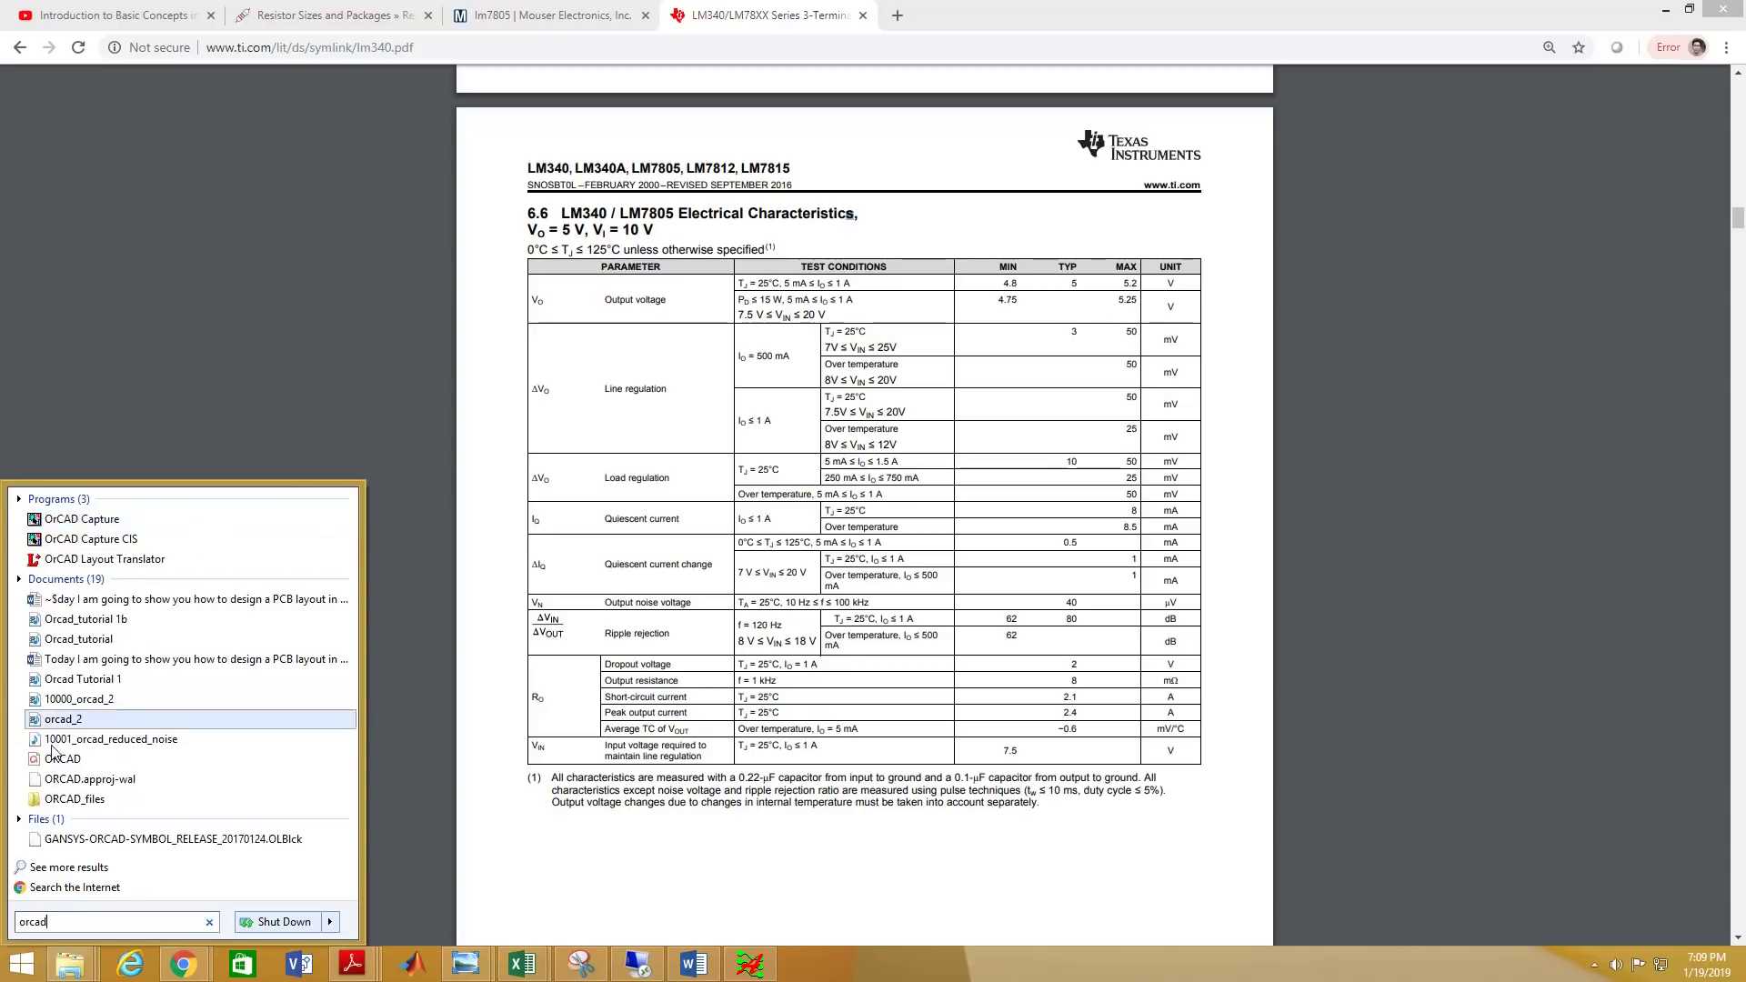
left_click(114, 520)
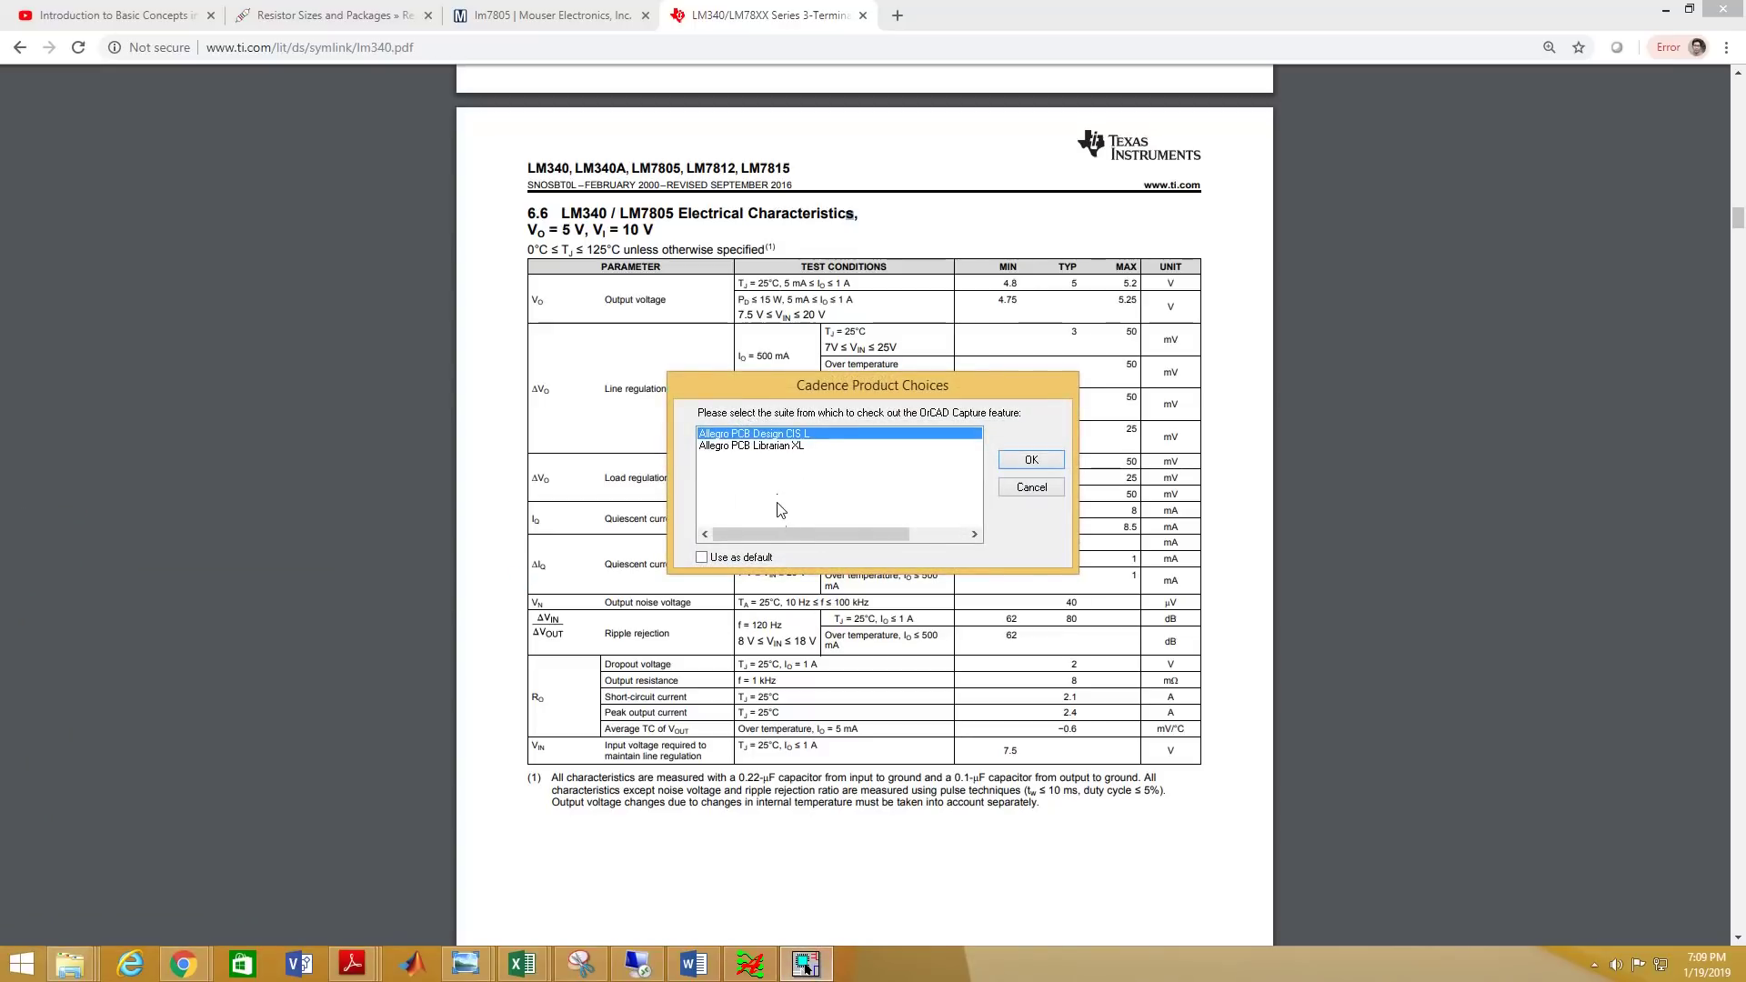
left_click(738, 447)
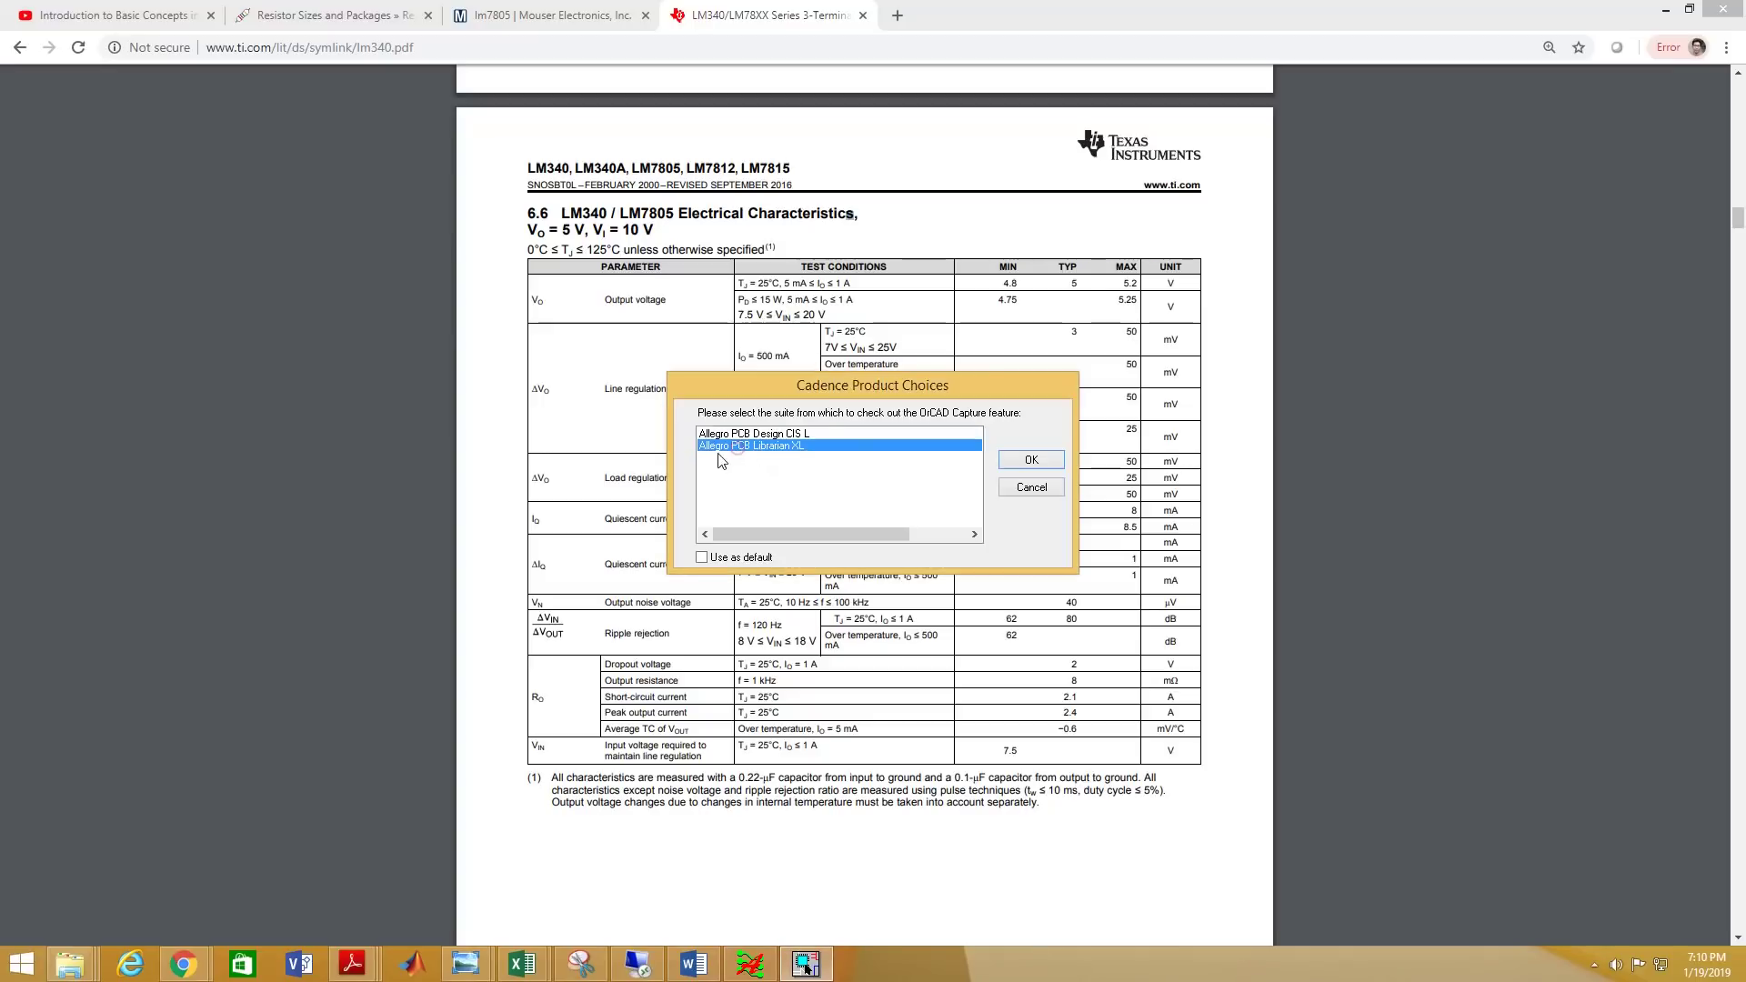
left_click(769, 436)
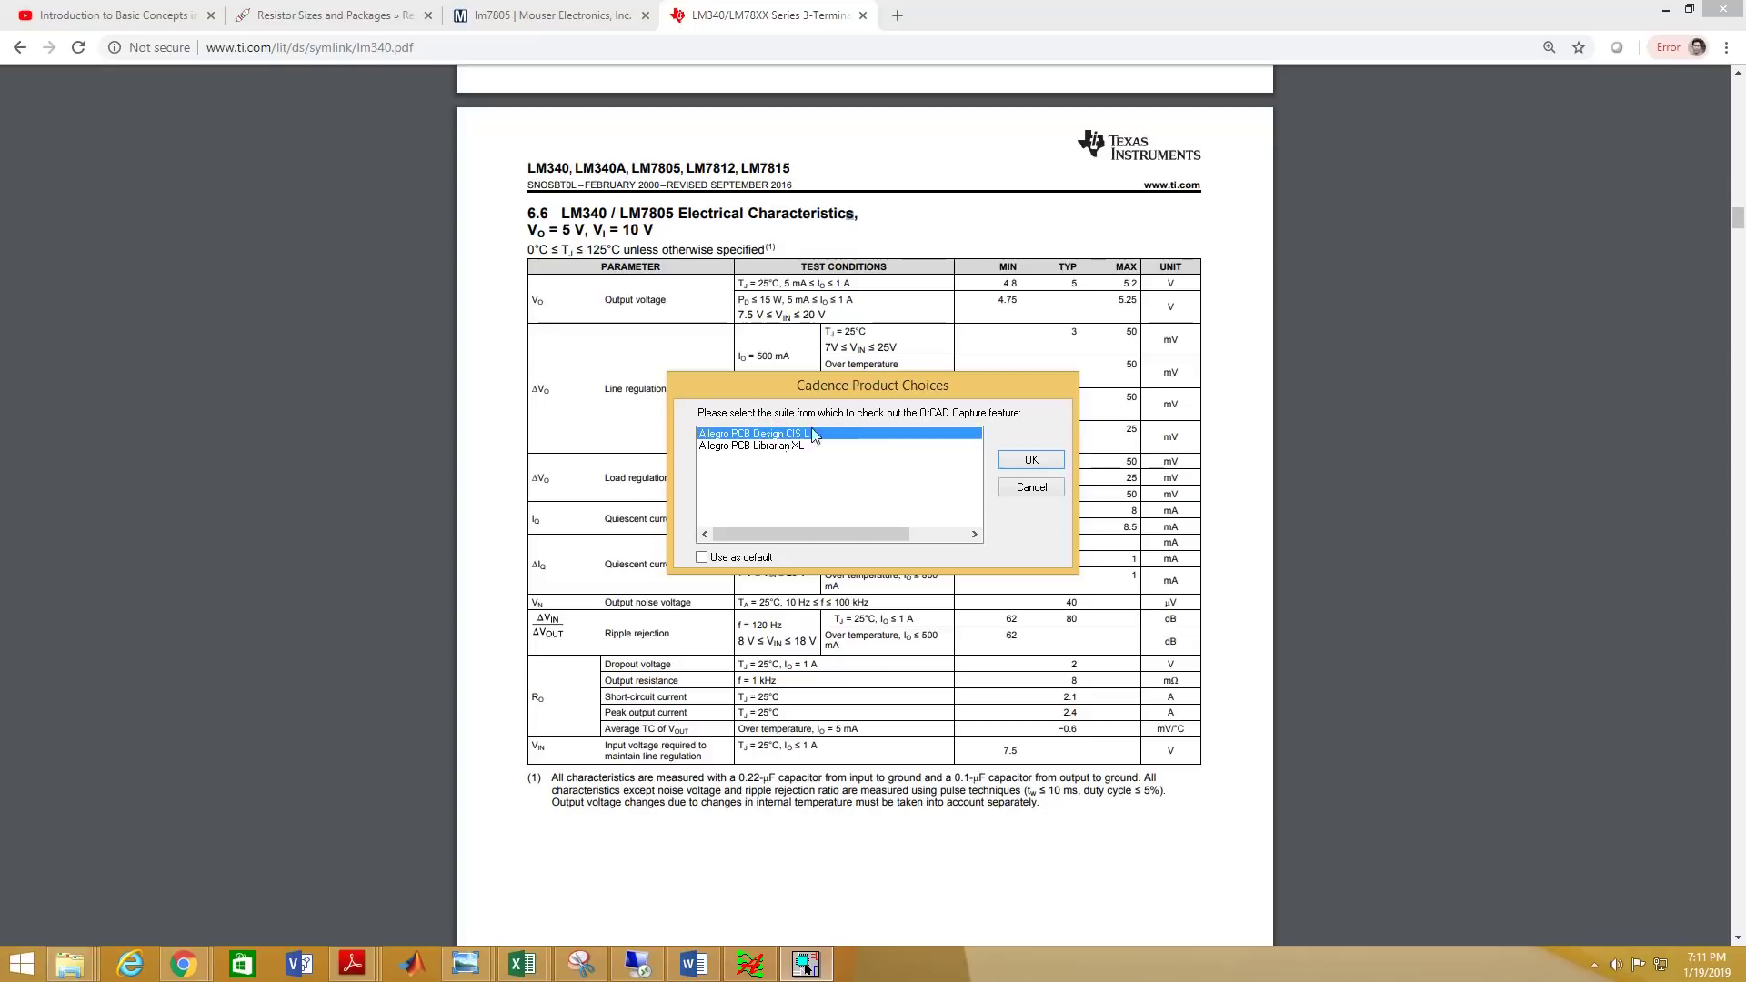
left_click(1045, 460)
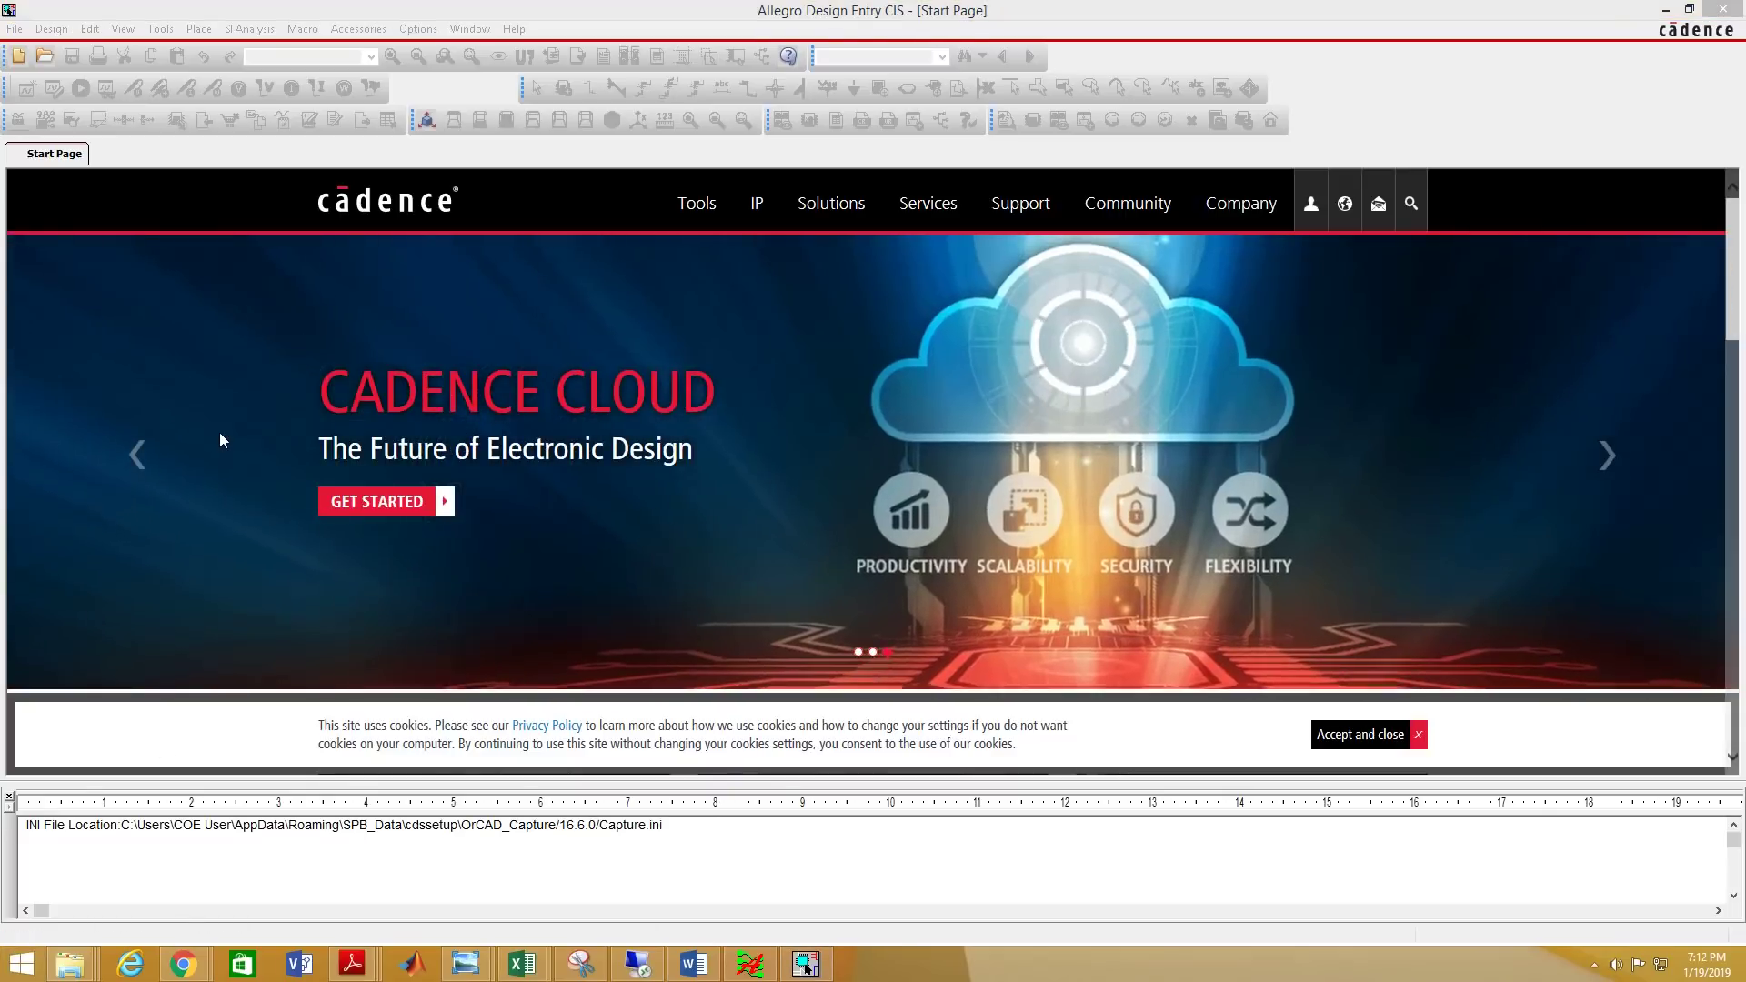
Start a new project of the Schematic type.
left_click(21, 30)
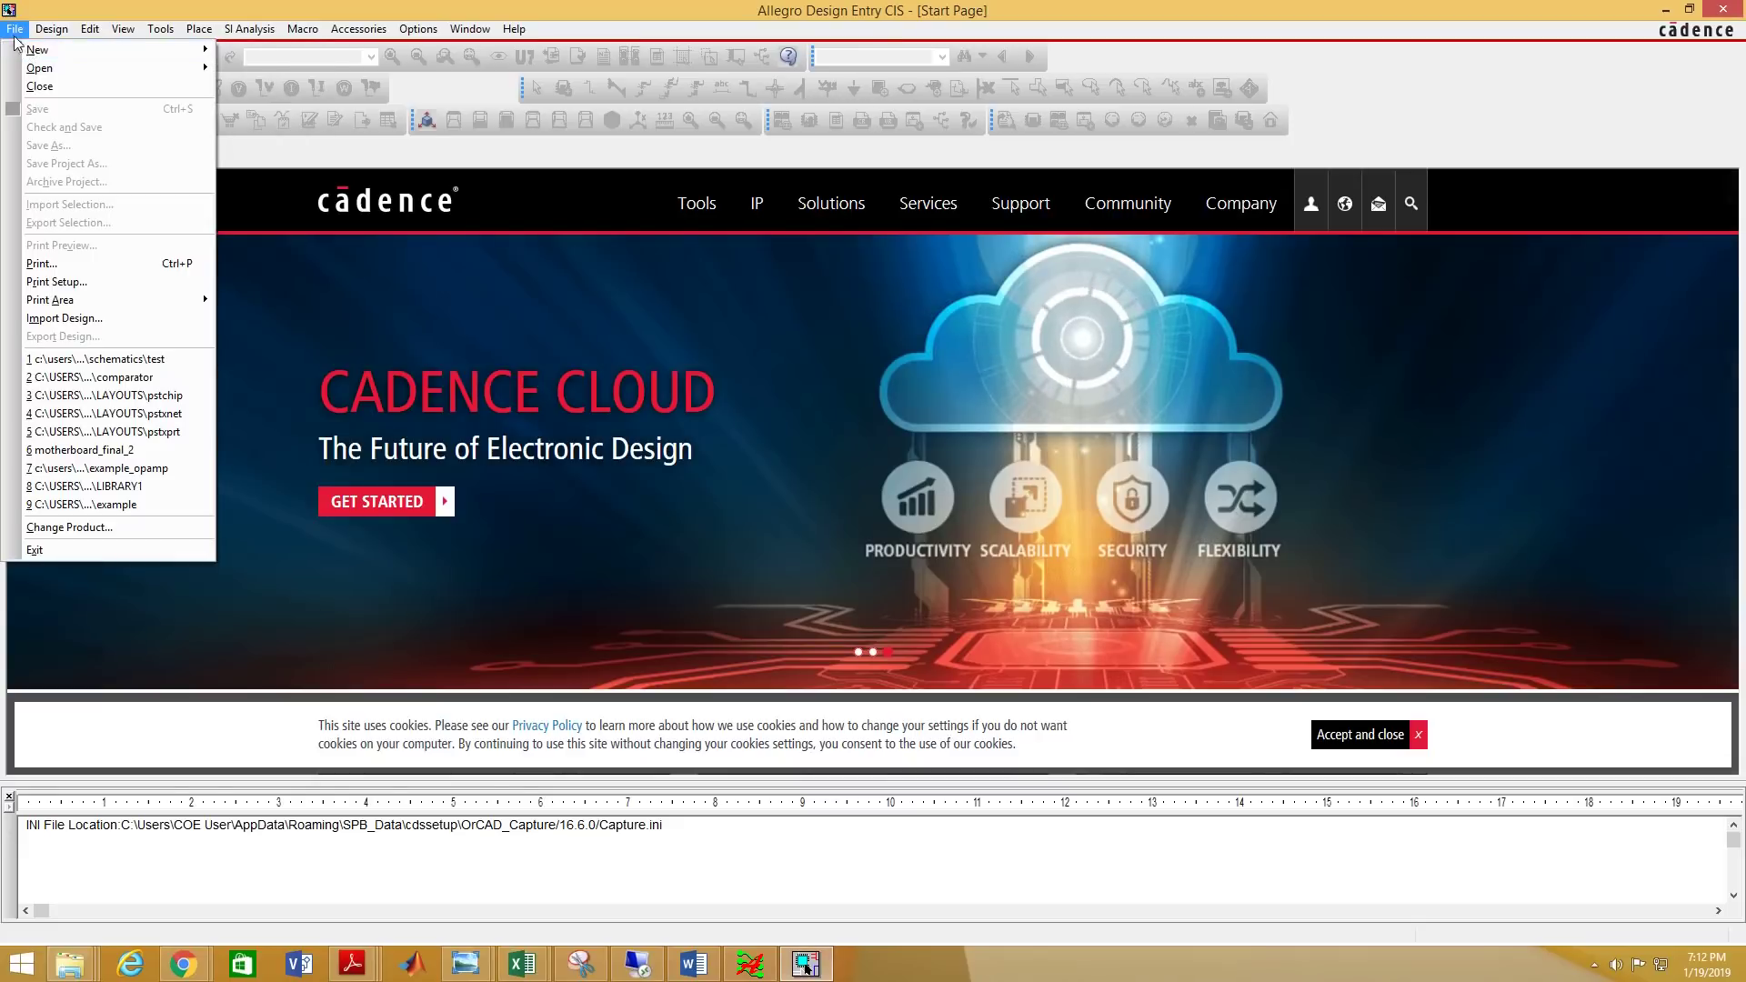
mouse_move(182, 57)
left_click(255, 50)
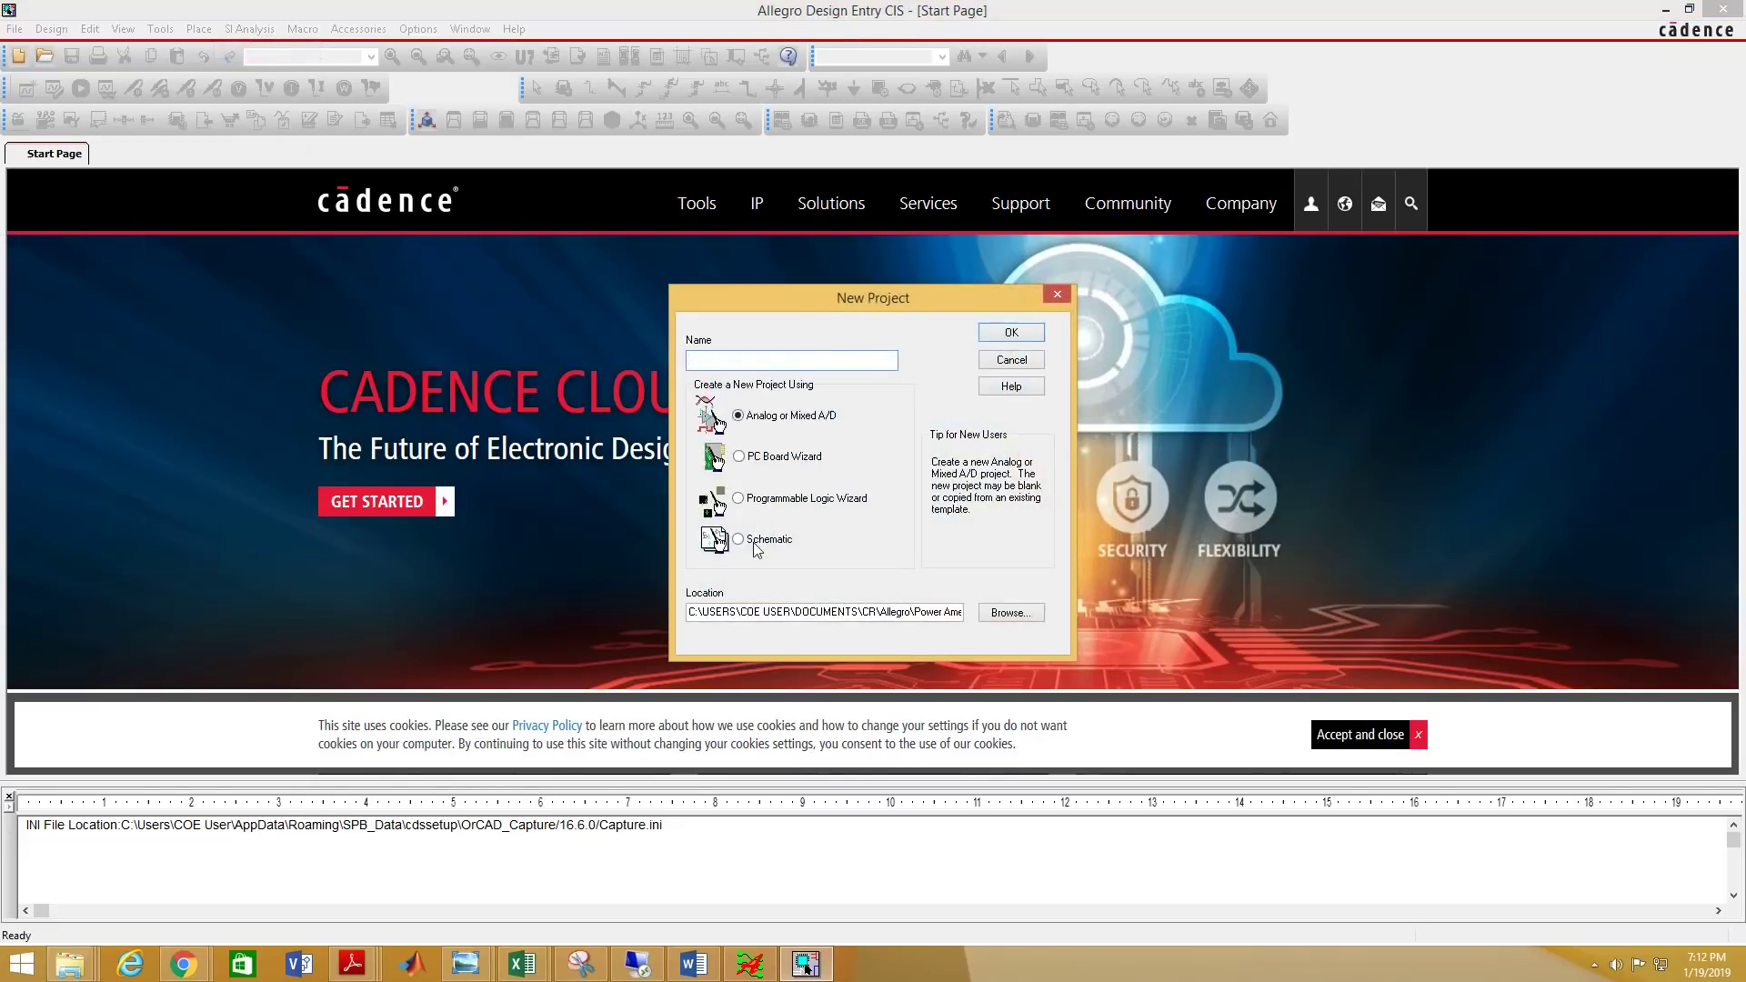
left_click(738, 540)
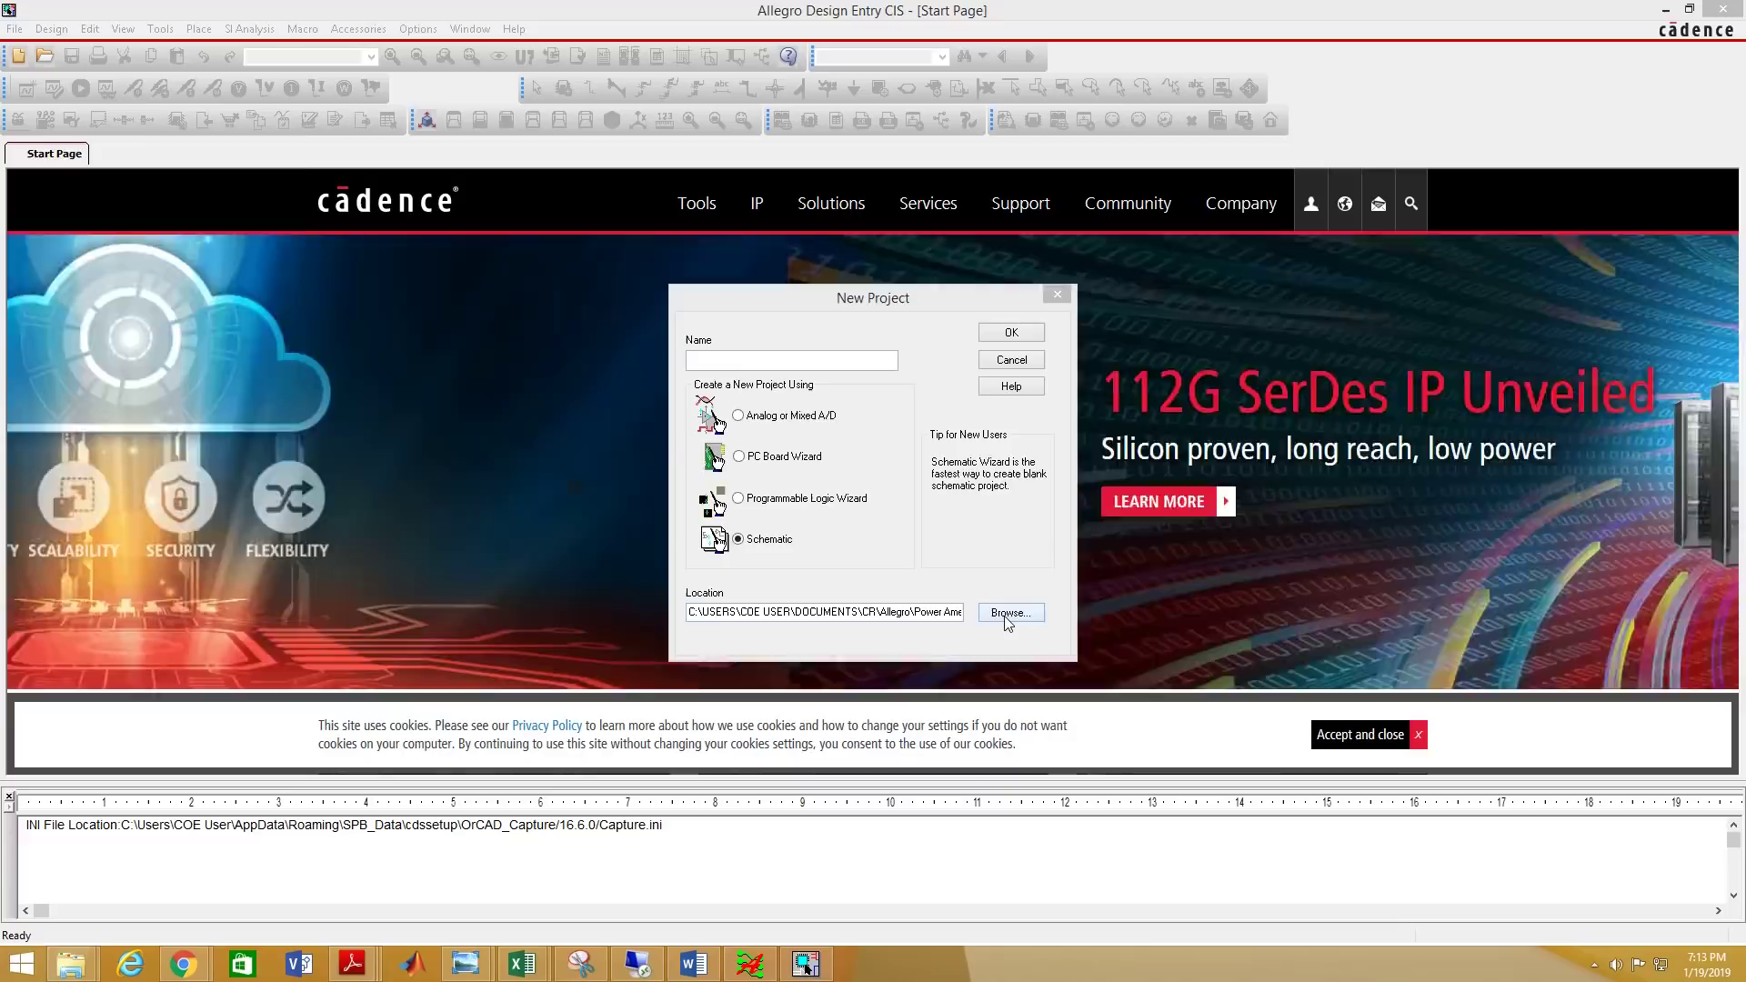
Set the new project's location to the Orcad folder inside the COE User account's Documents folder on drive C.
left_click(1009, 612)
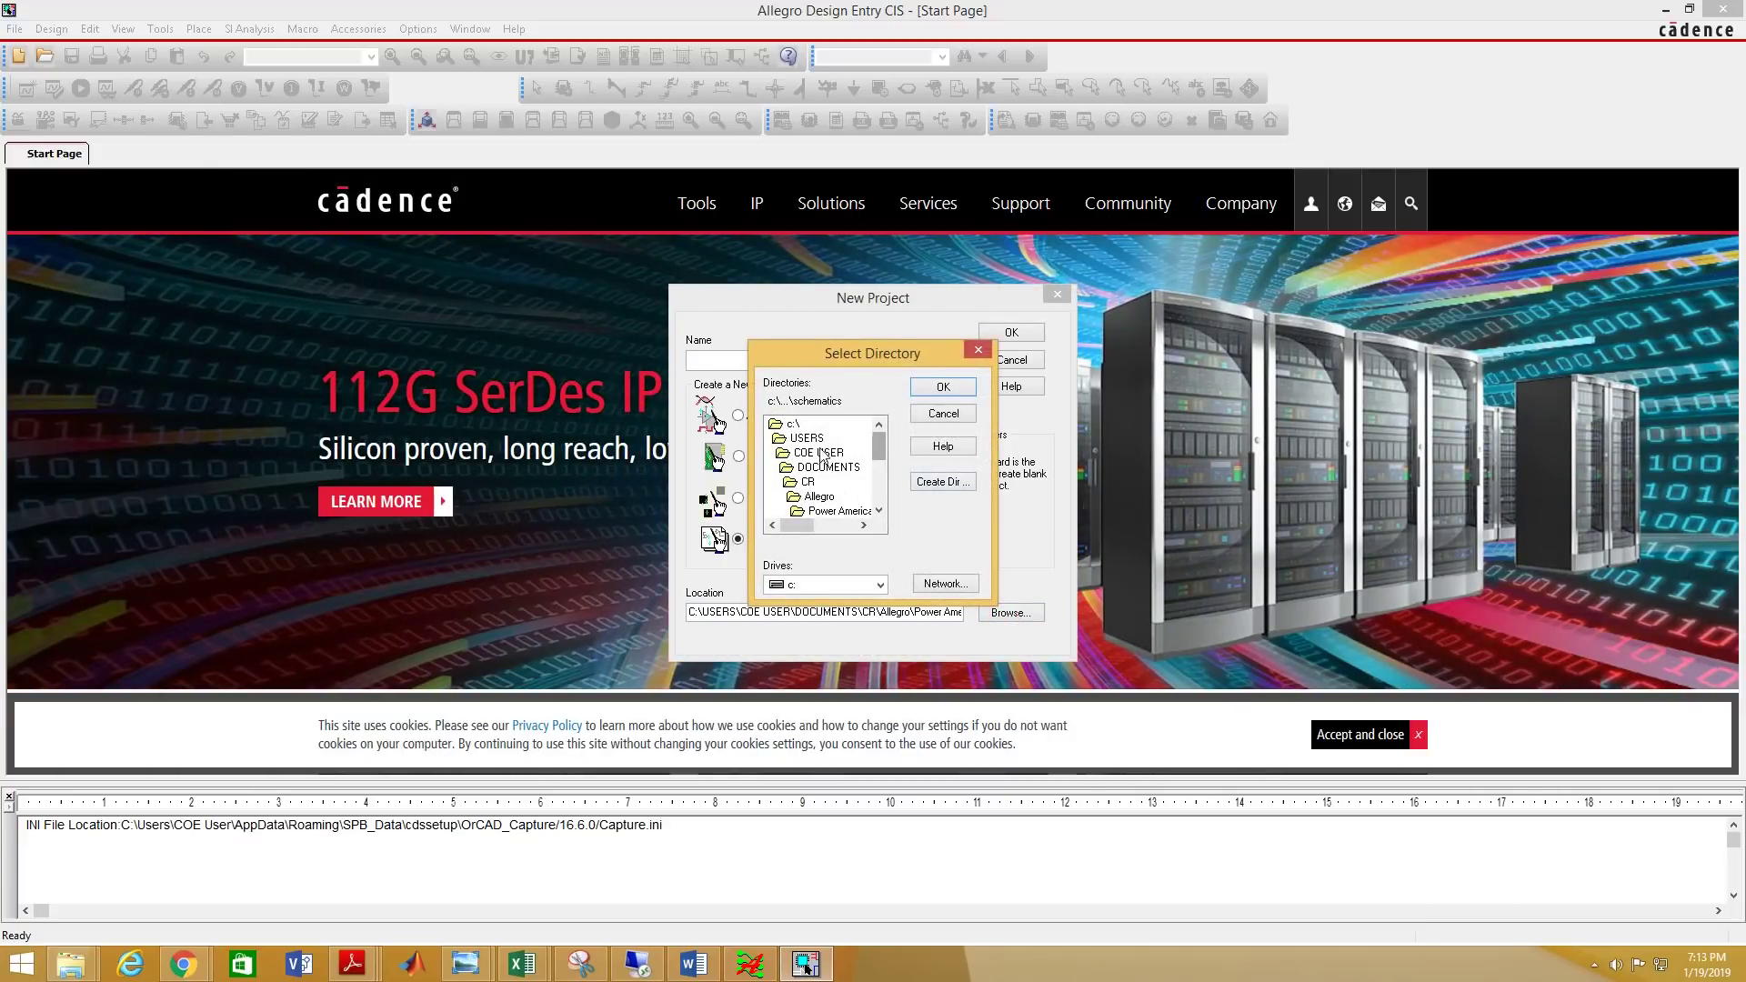
double_click(840, 441)
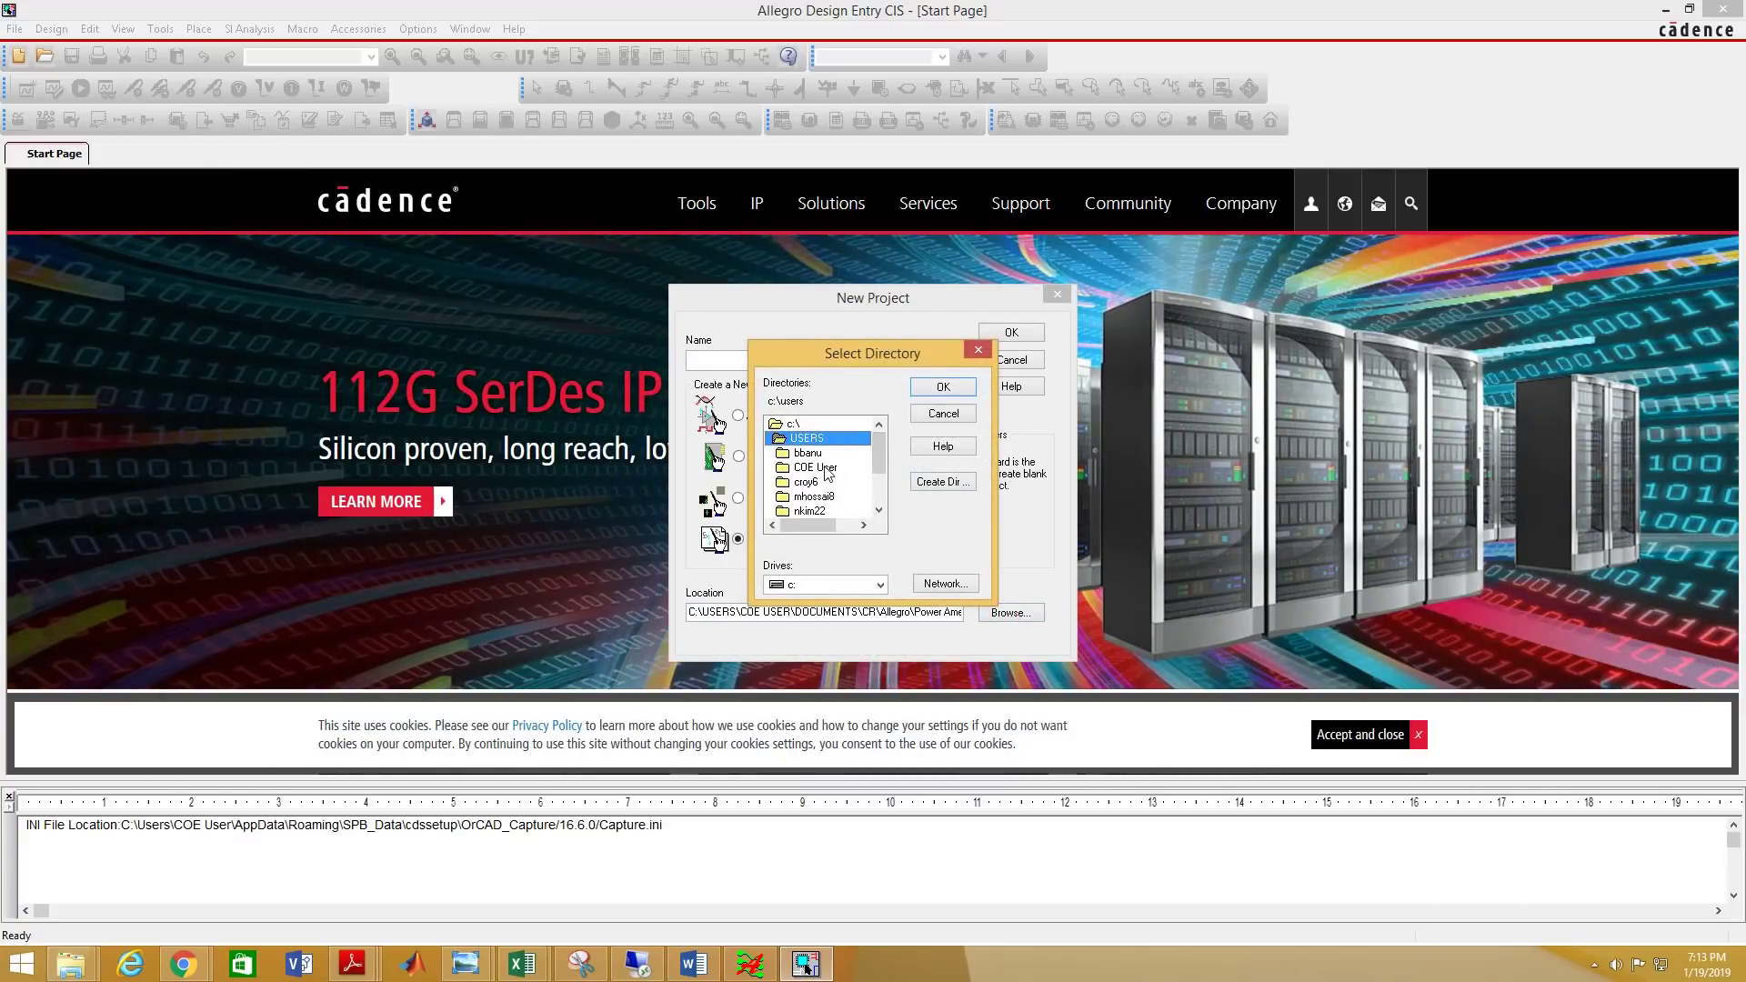
double_click(825, 467)
scroll(882, 449, "down", 1)
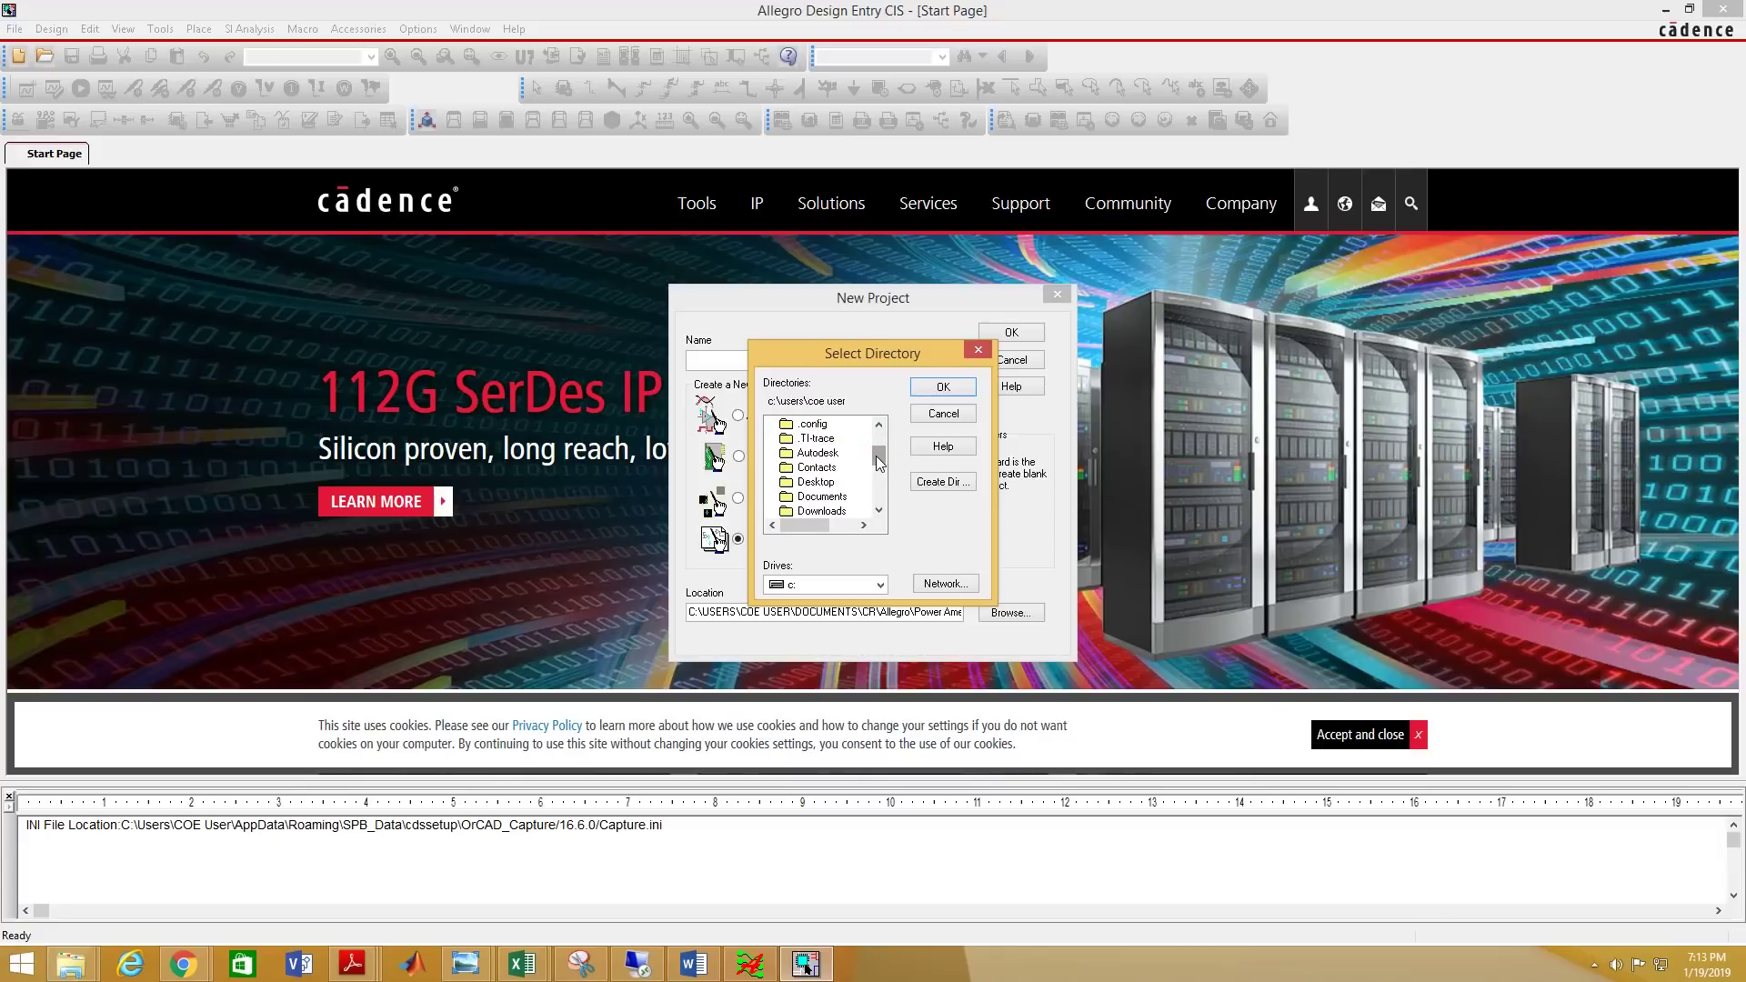
left_click_drag(876, 452, 882, 487)
double_click(864, 467)
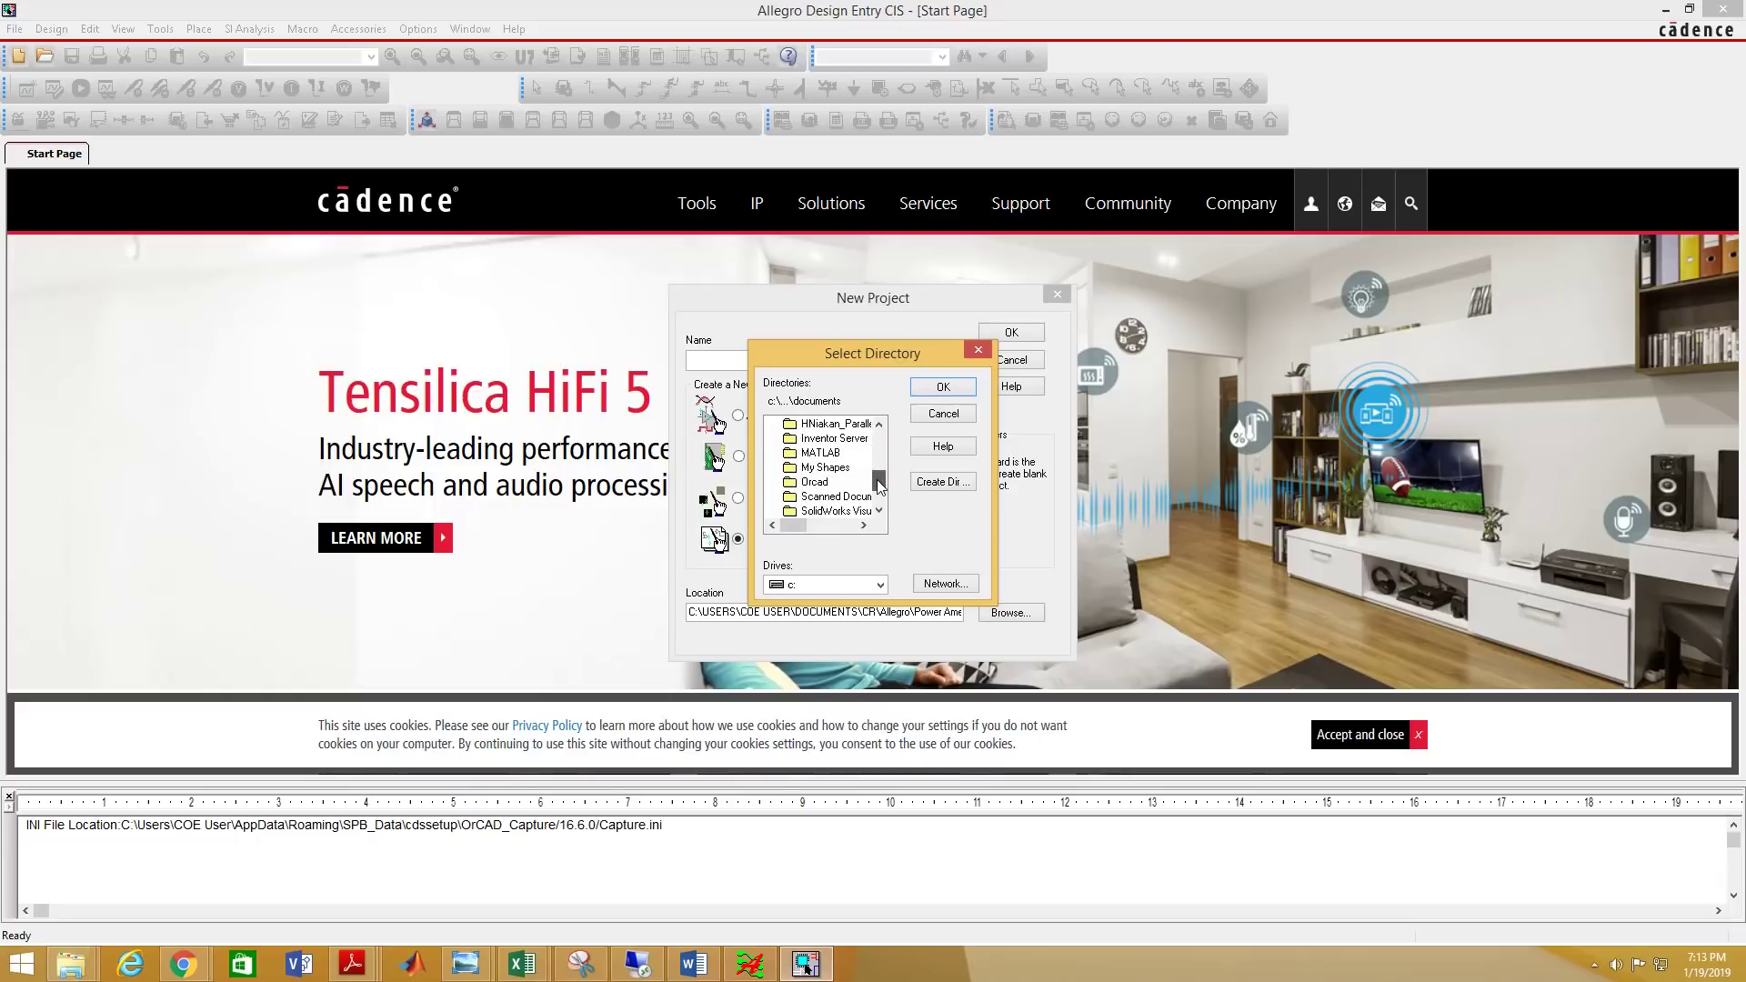
double_click(816, 484)
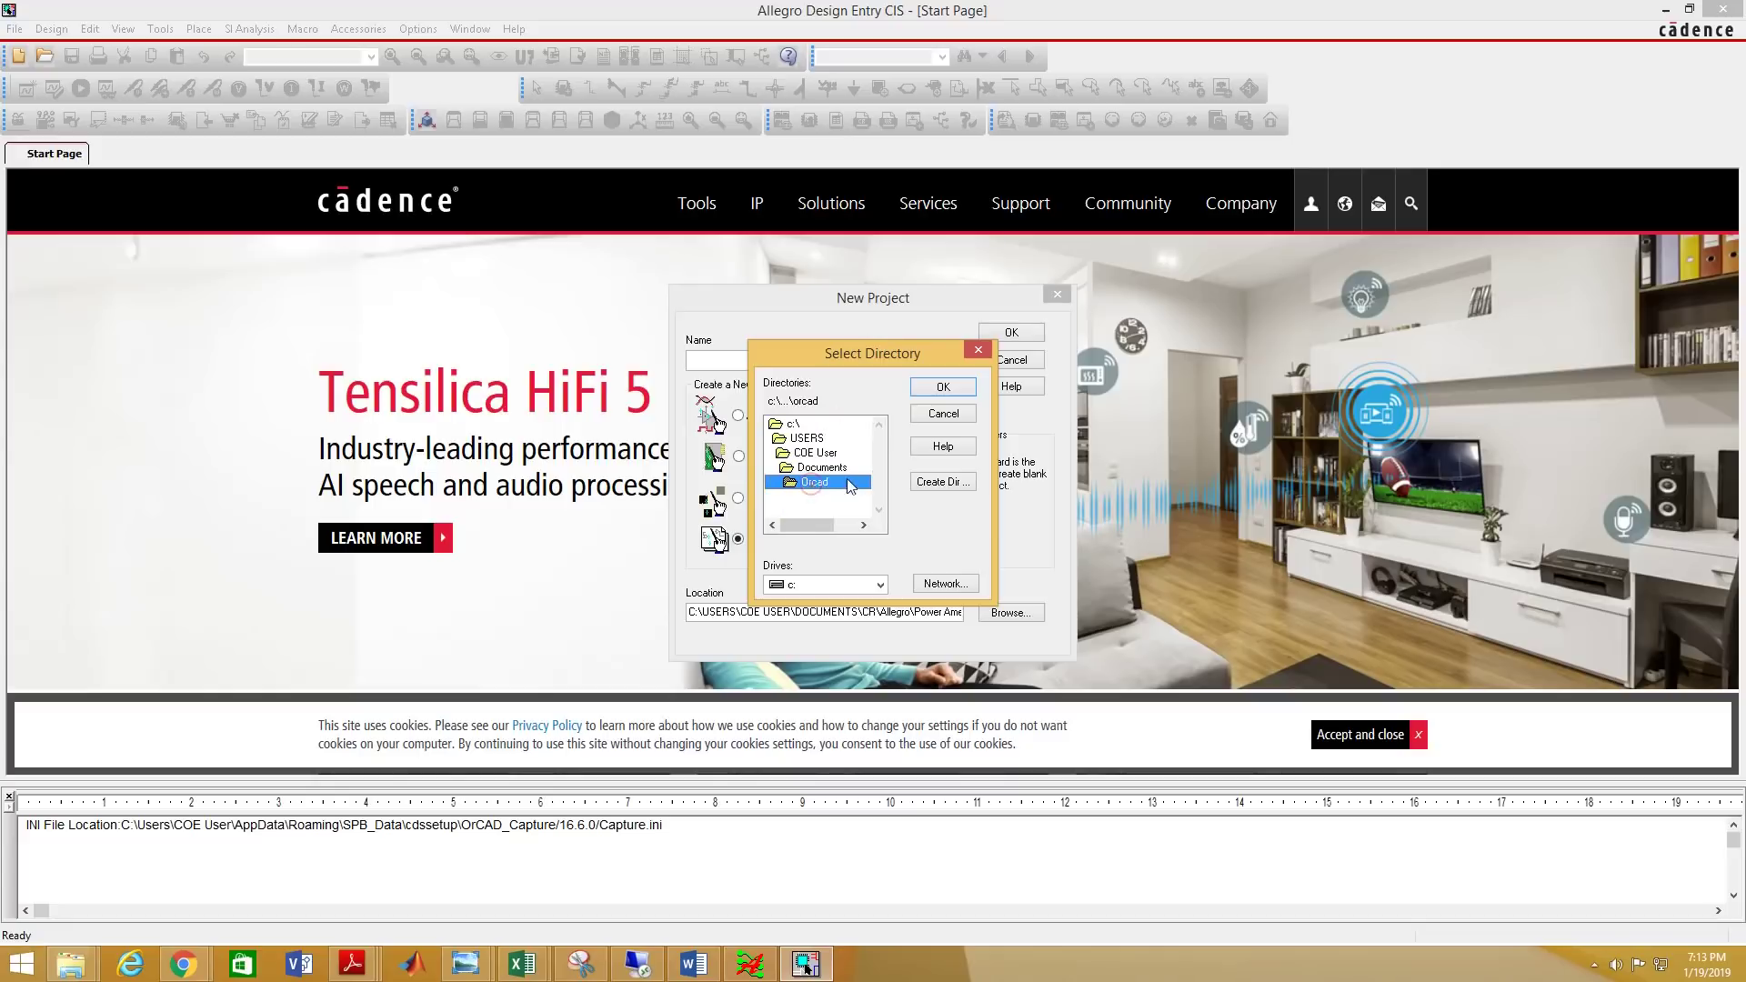
left_click(942, 389)
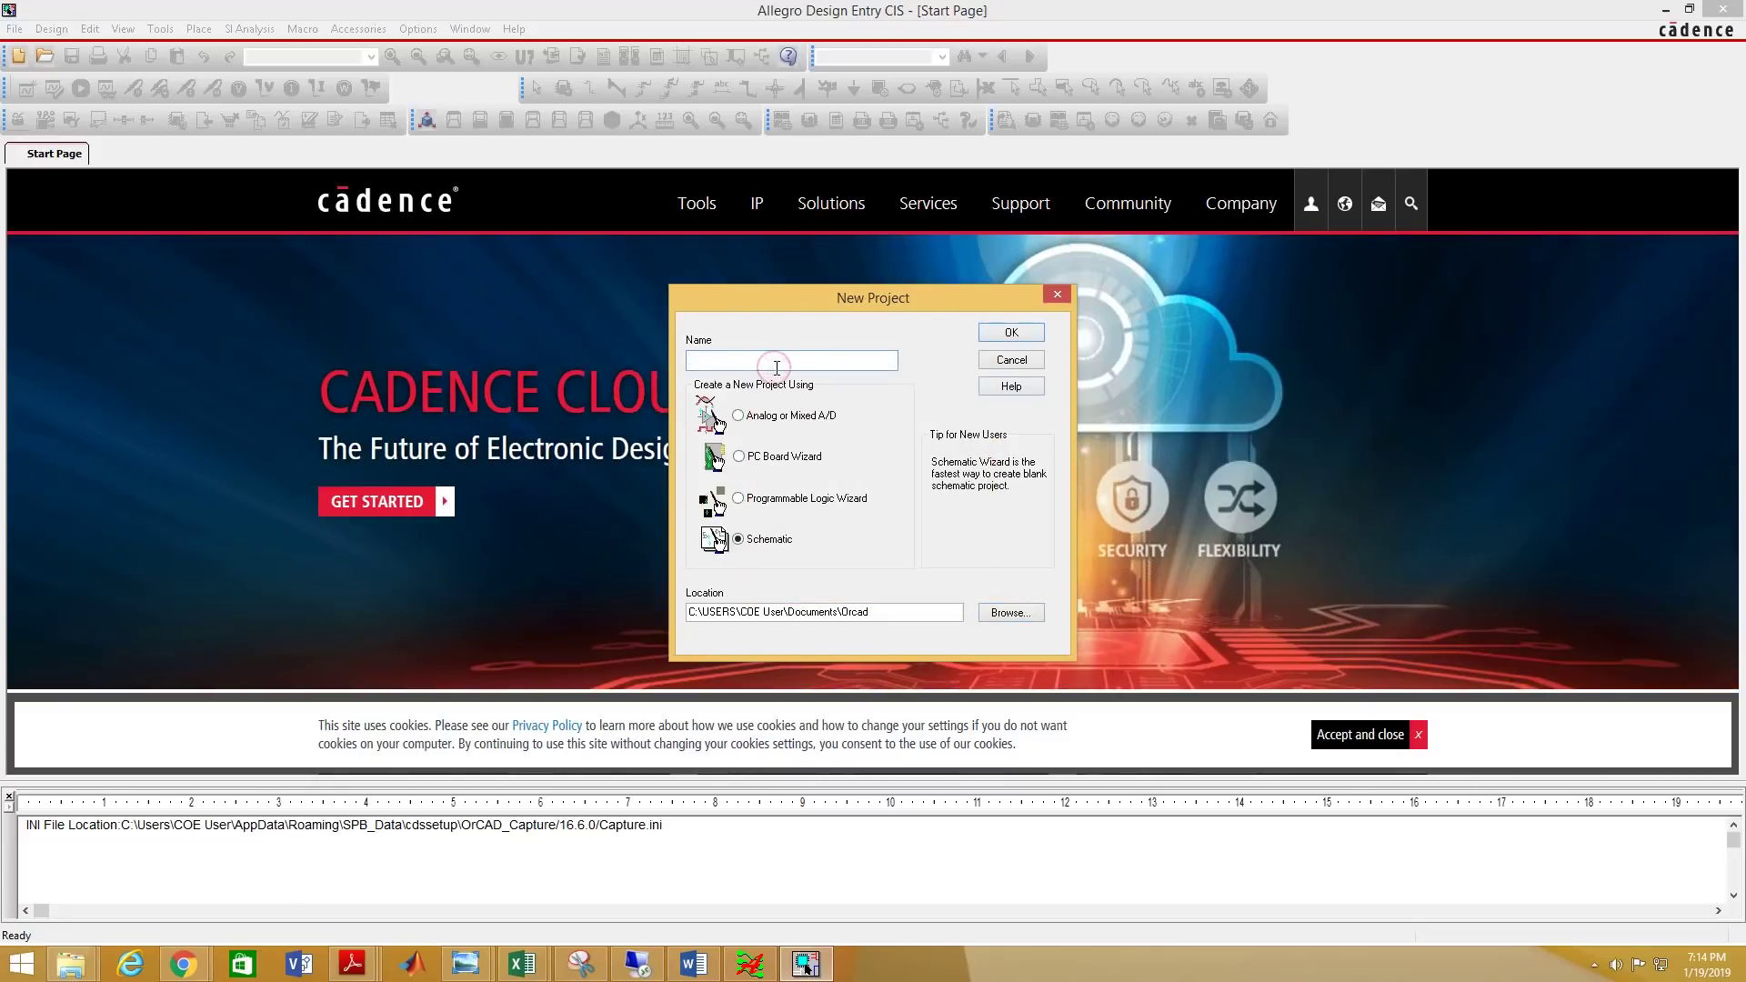
Name the project Voltage_Regulator and create it.
left_click(776, 363)
type("Voltage_Regulator")
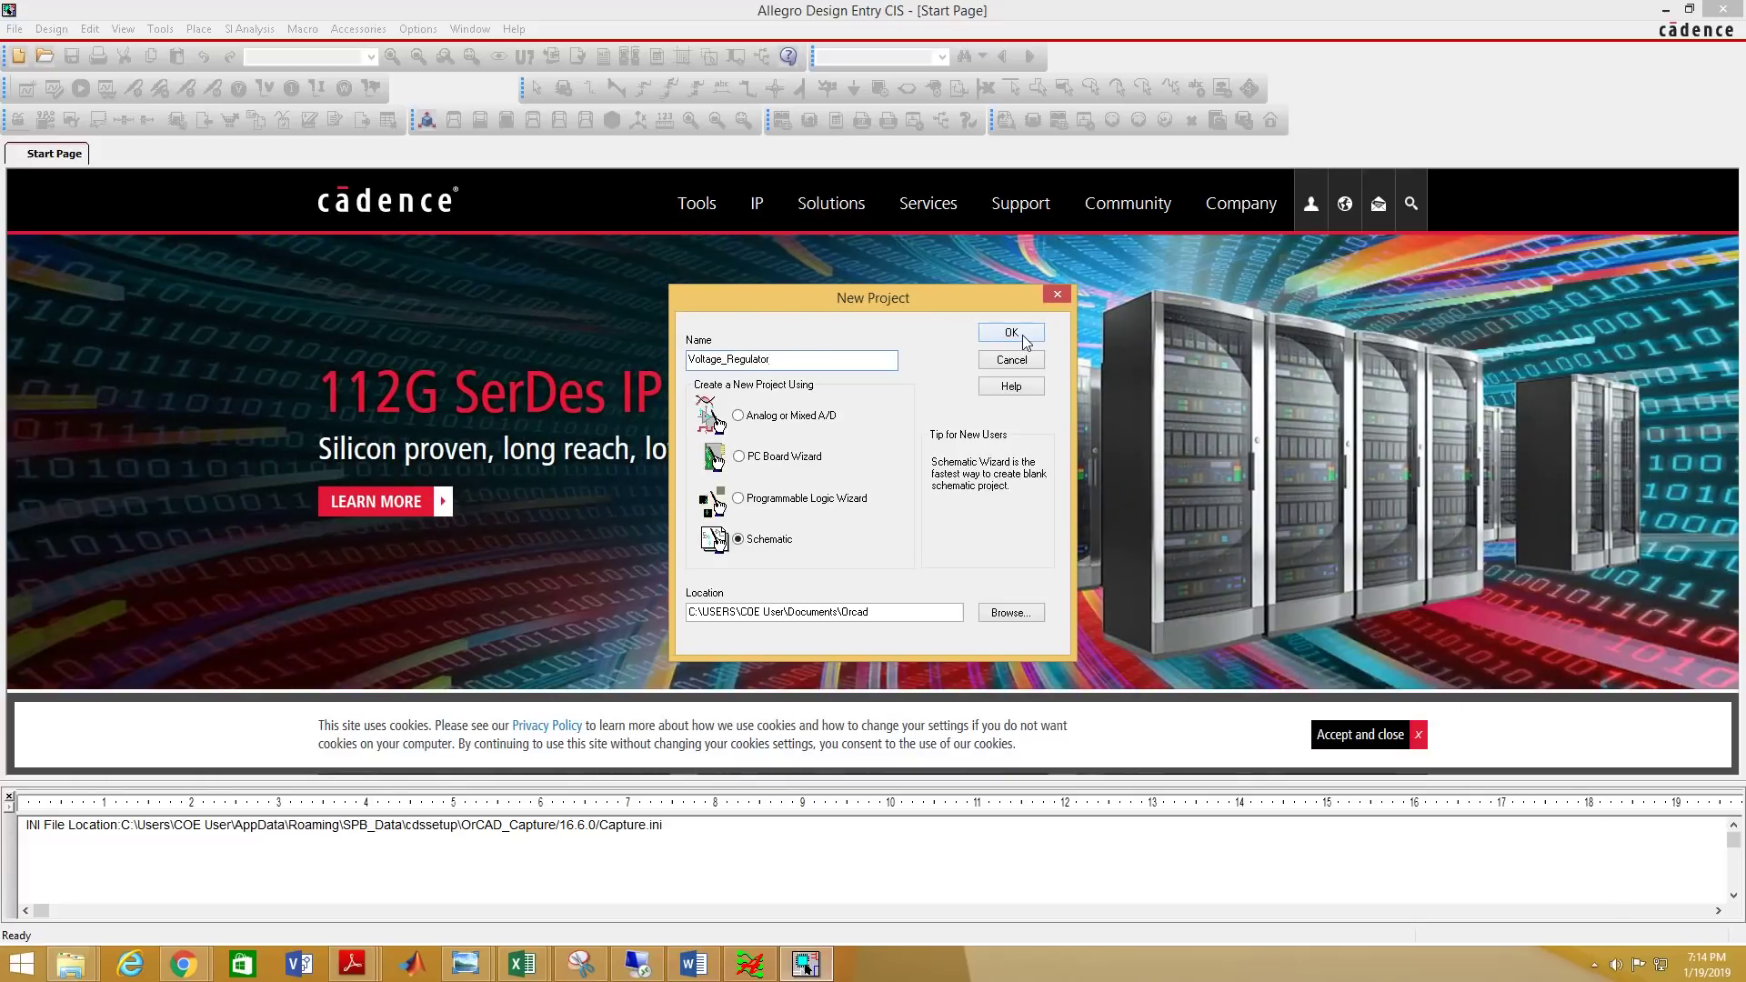
left_click(1023, 335)
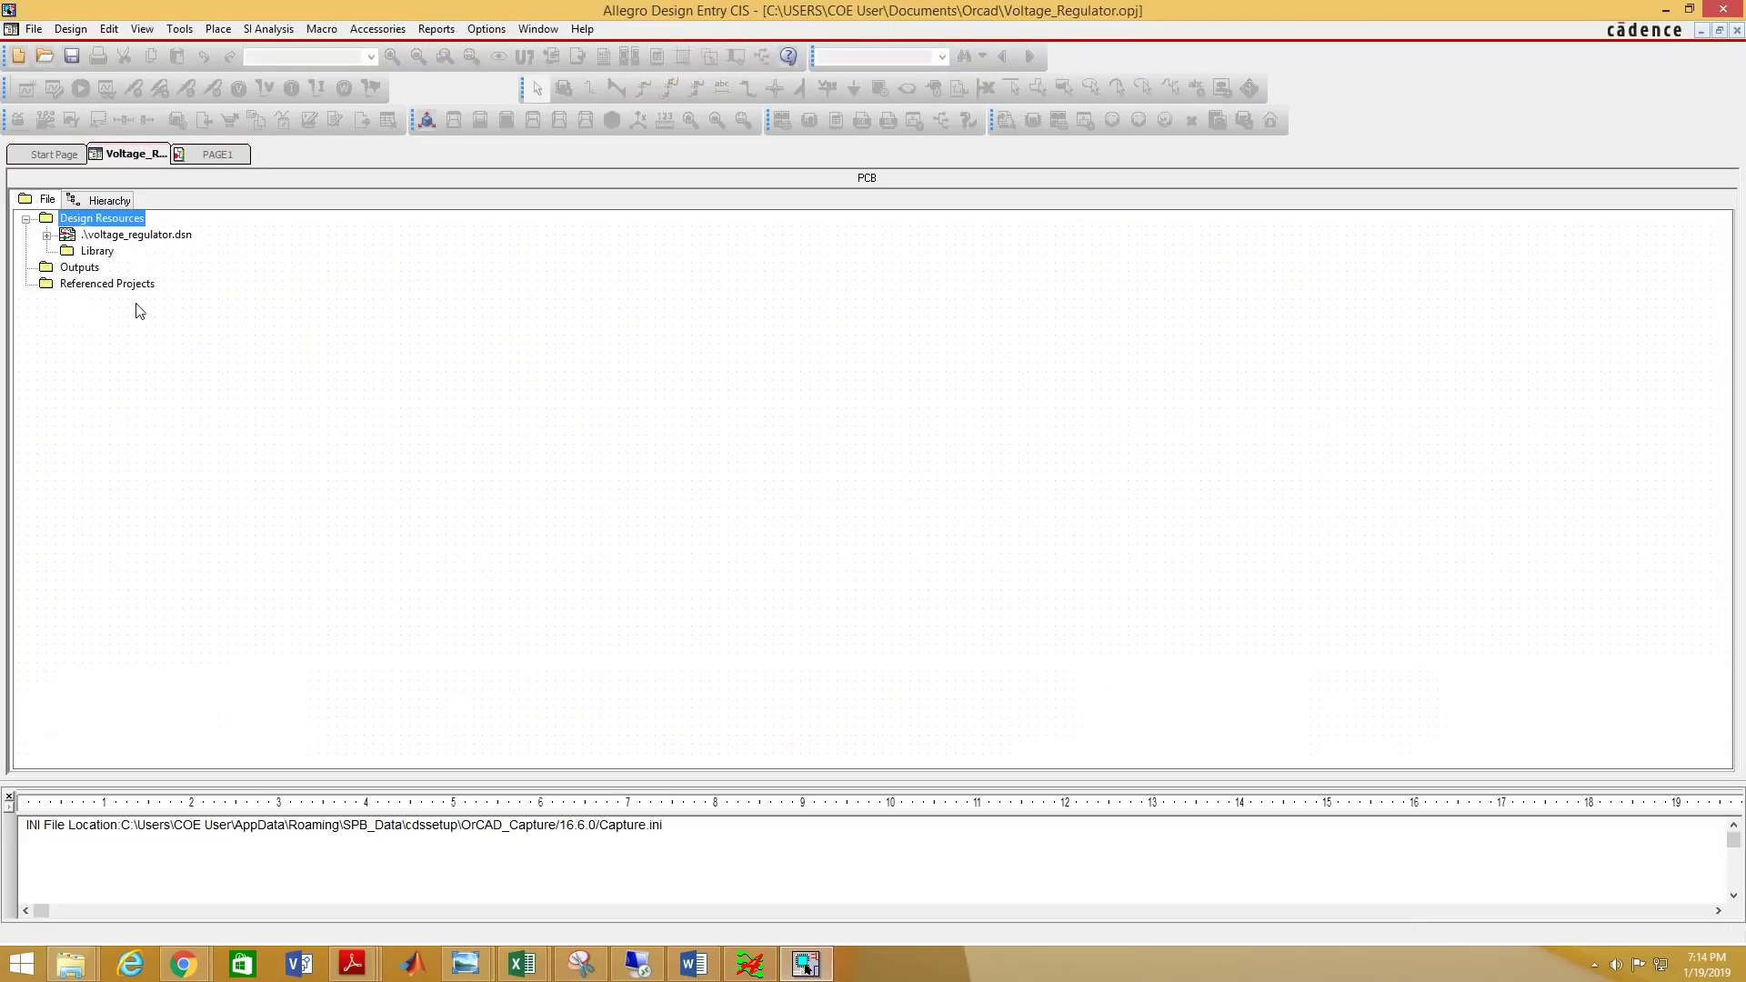
Open PAGE1 of SCHEMATIC1 in the voltage_regulator.dsn design.
left_click(46, 235)
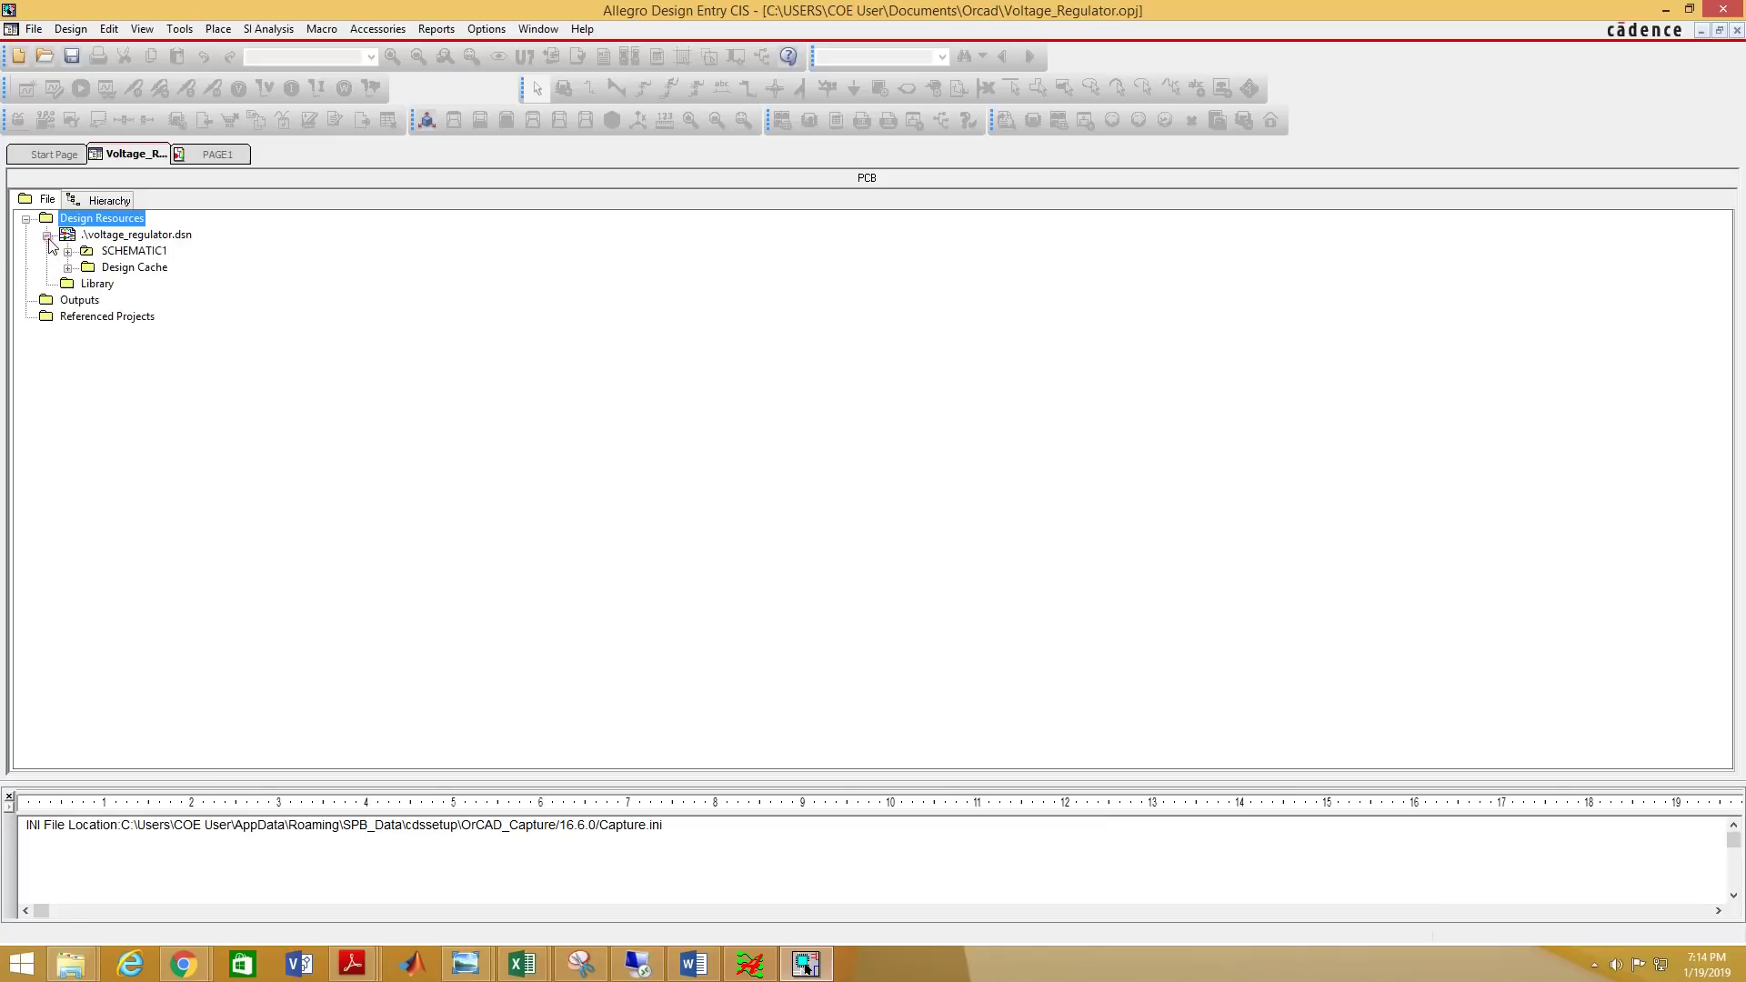
left_click(67, 251)
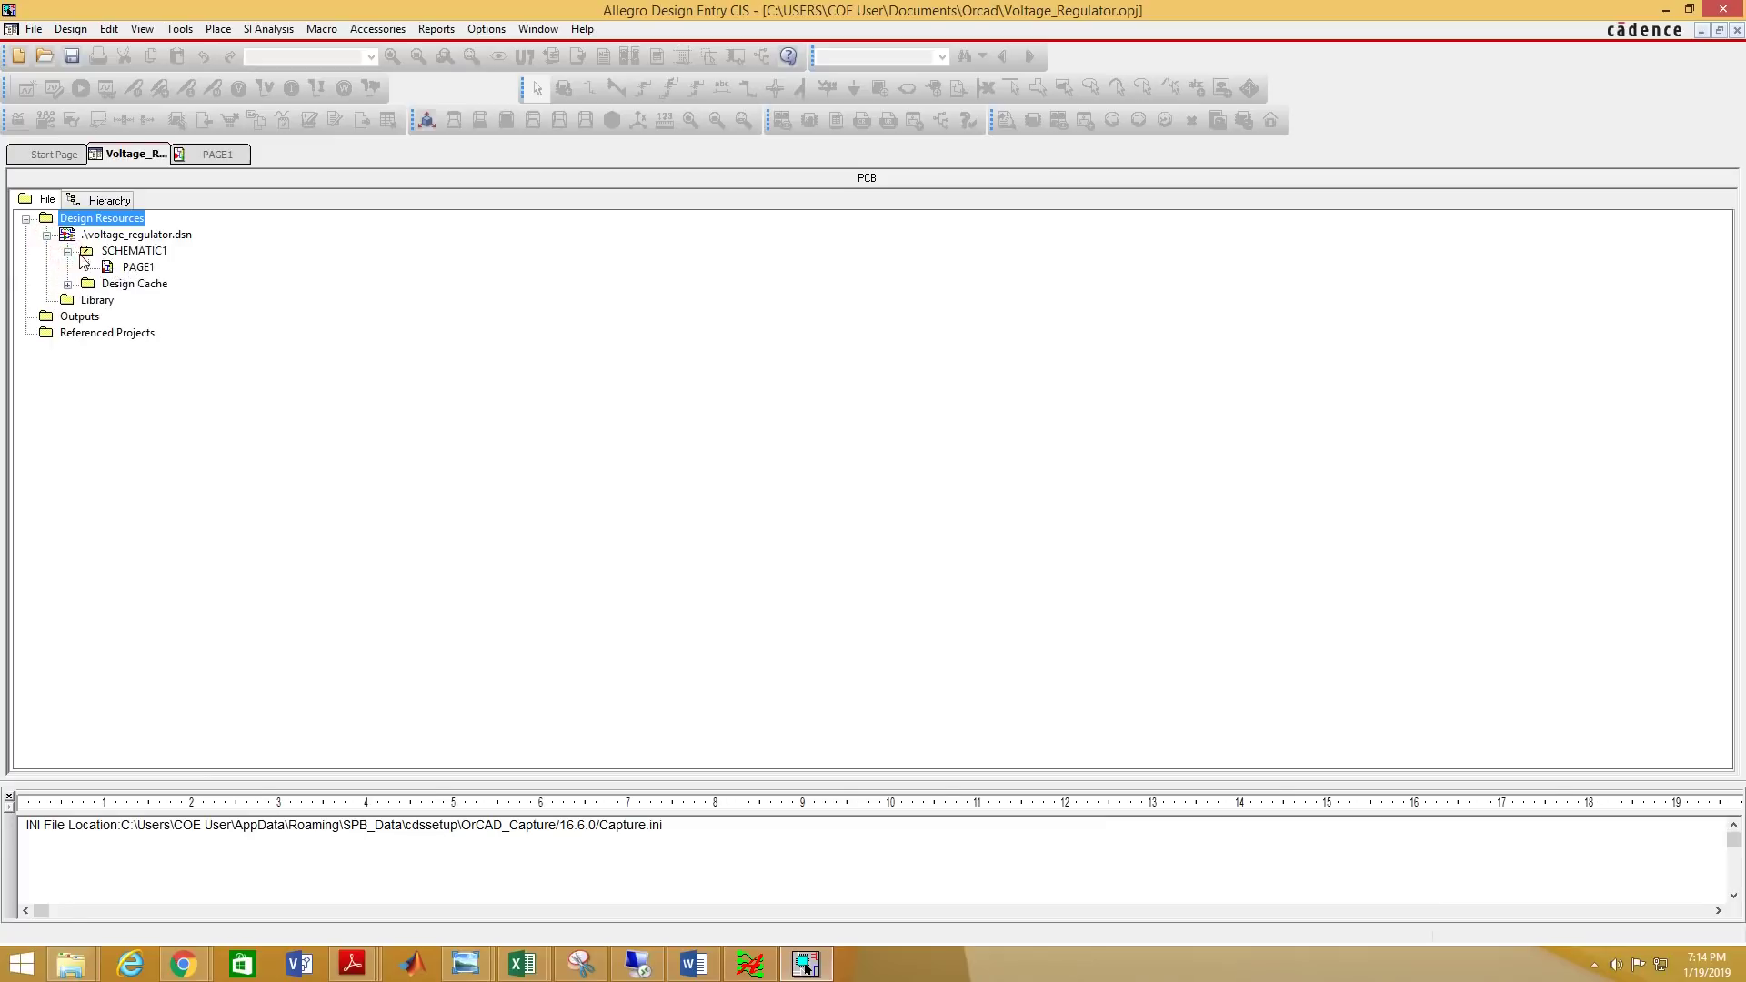
double_click(138, 266)
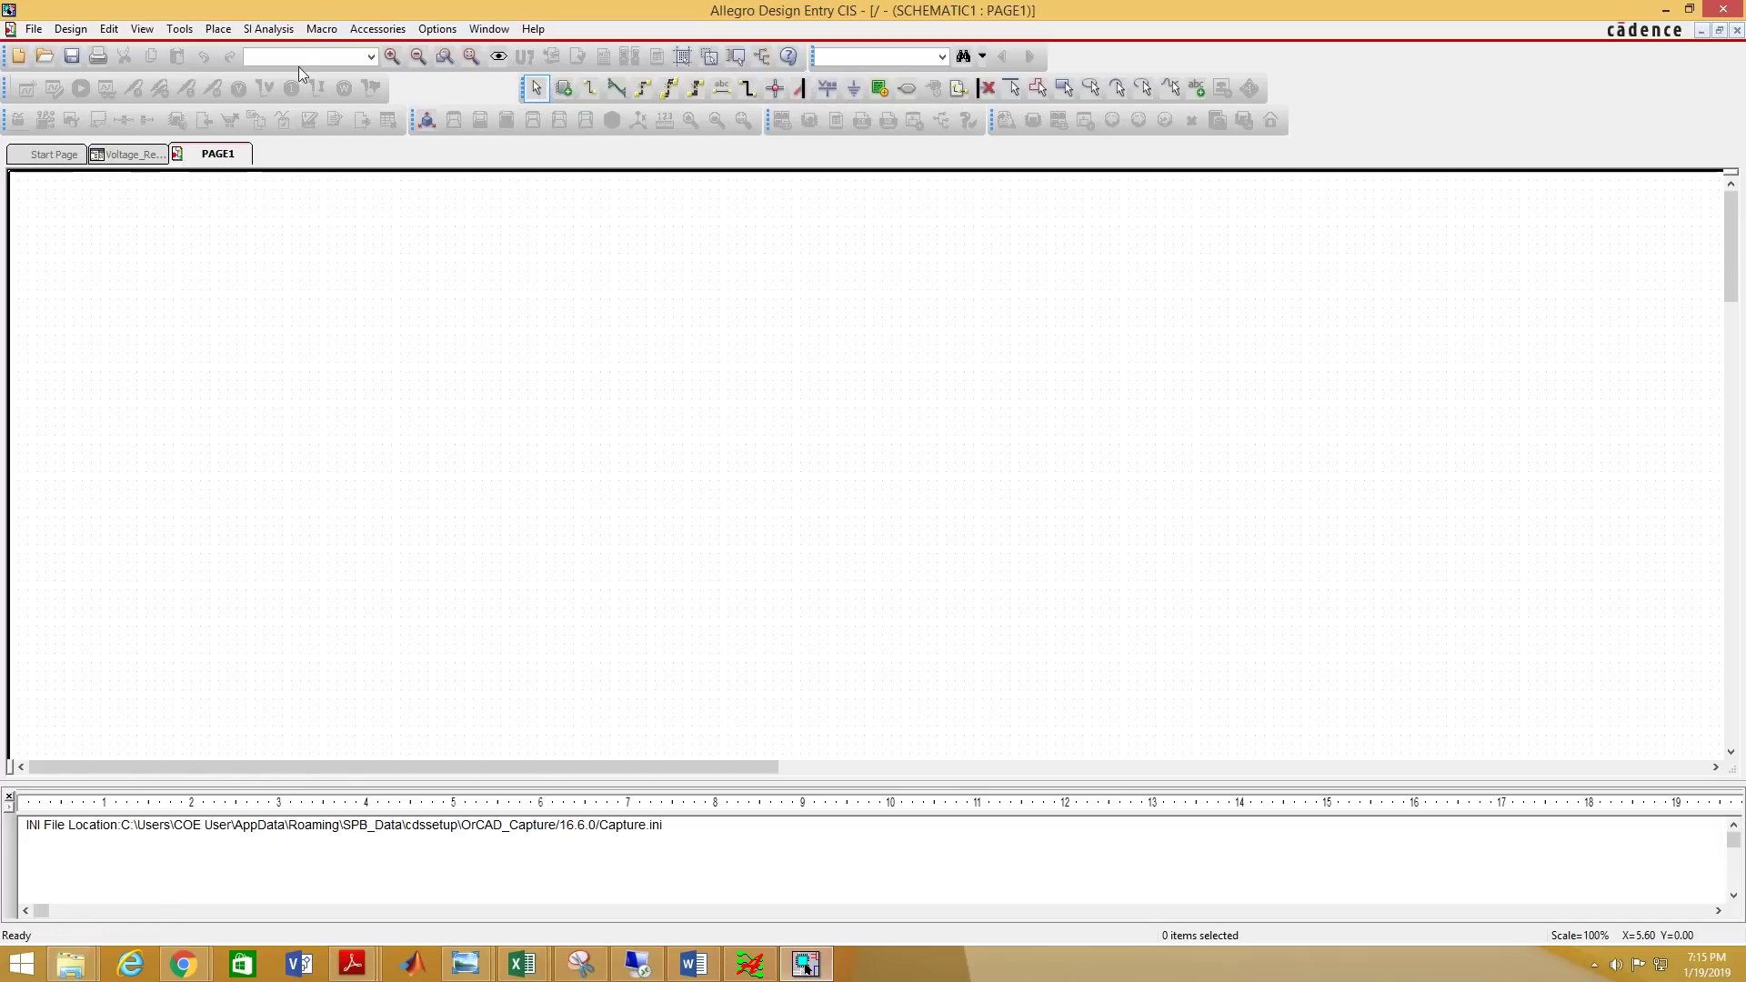
Hide the Draw toolbar and turn its display back on.
left_click(135, 31)
mouse_move(234, 350)
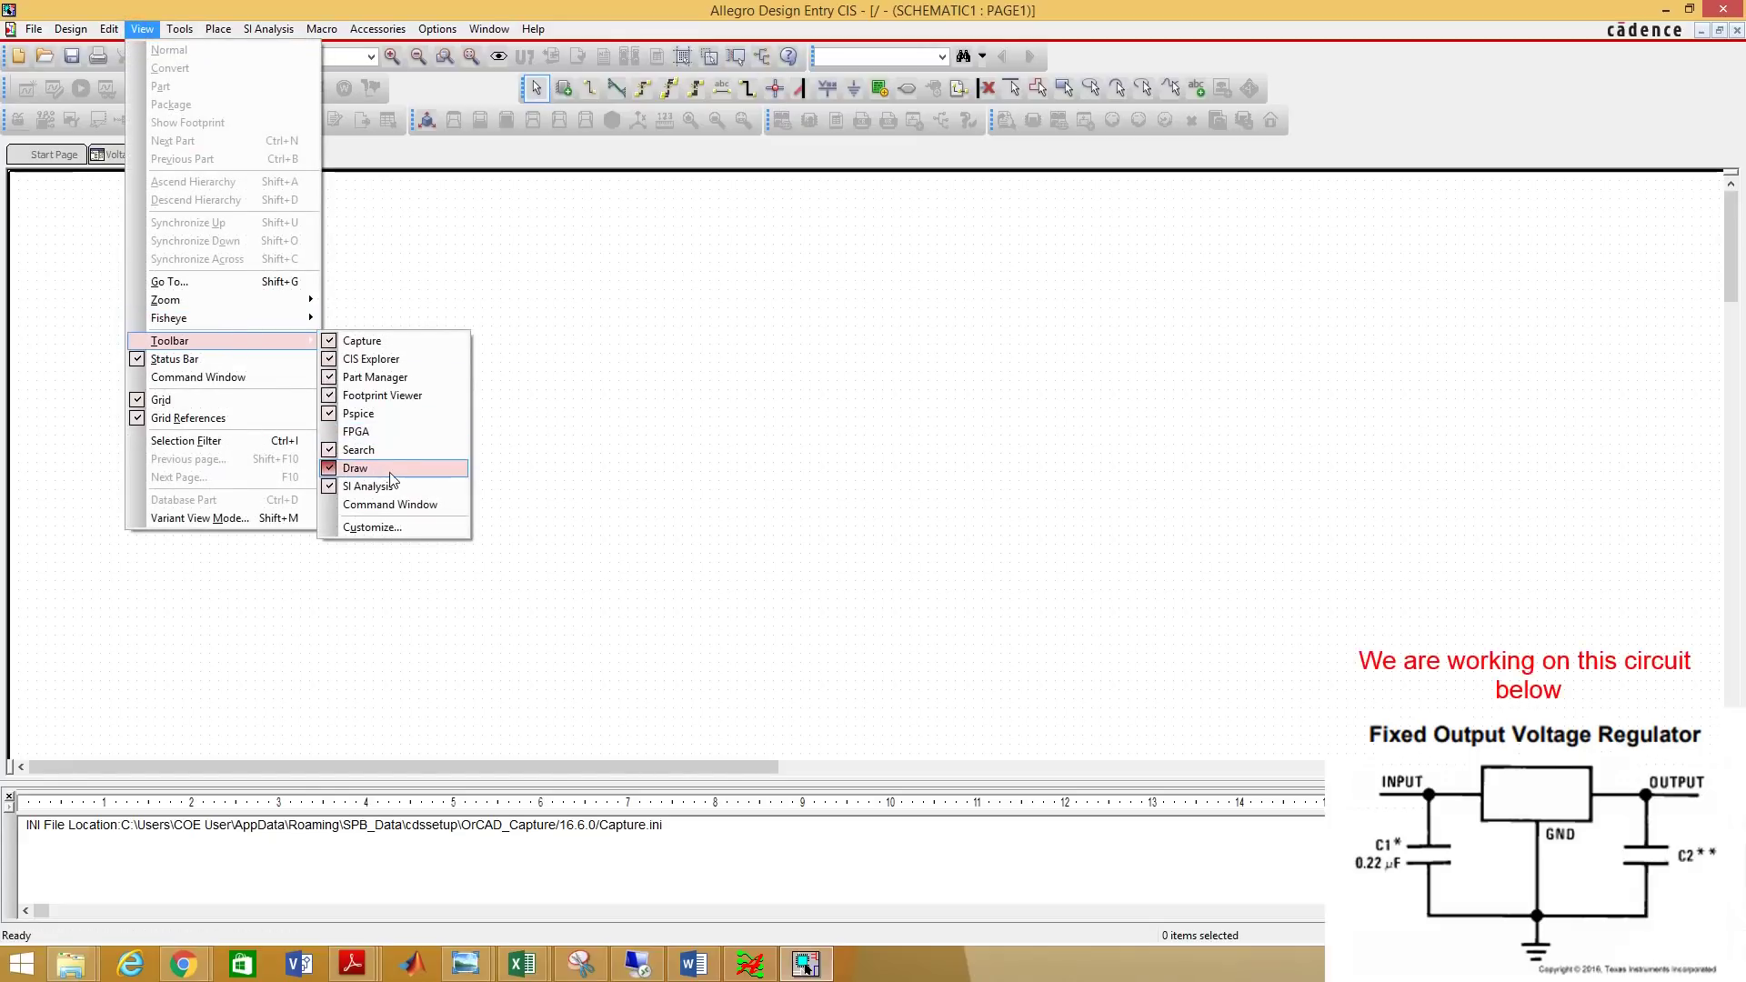
left_click(332, 468)
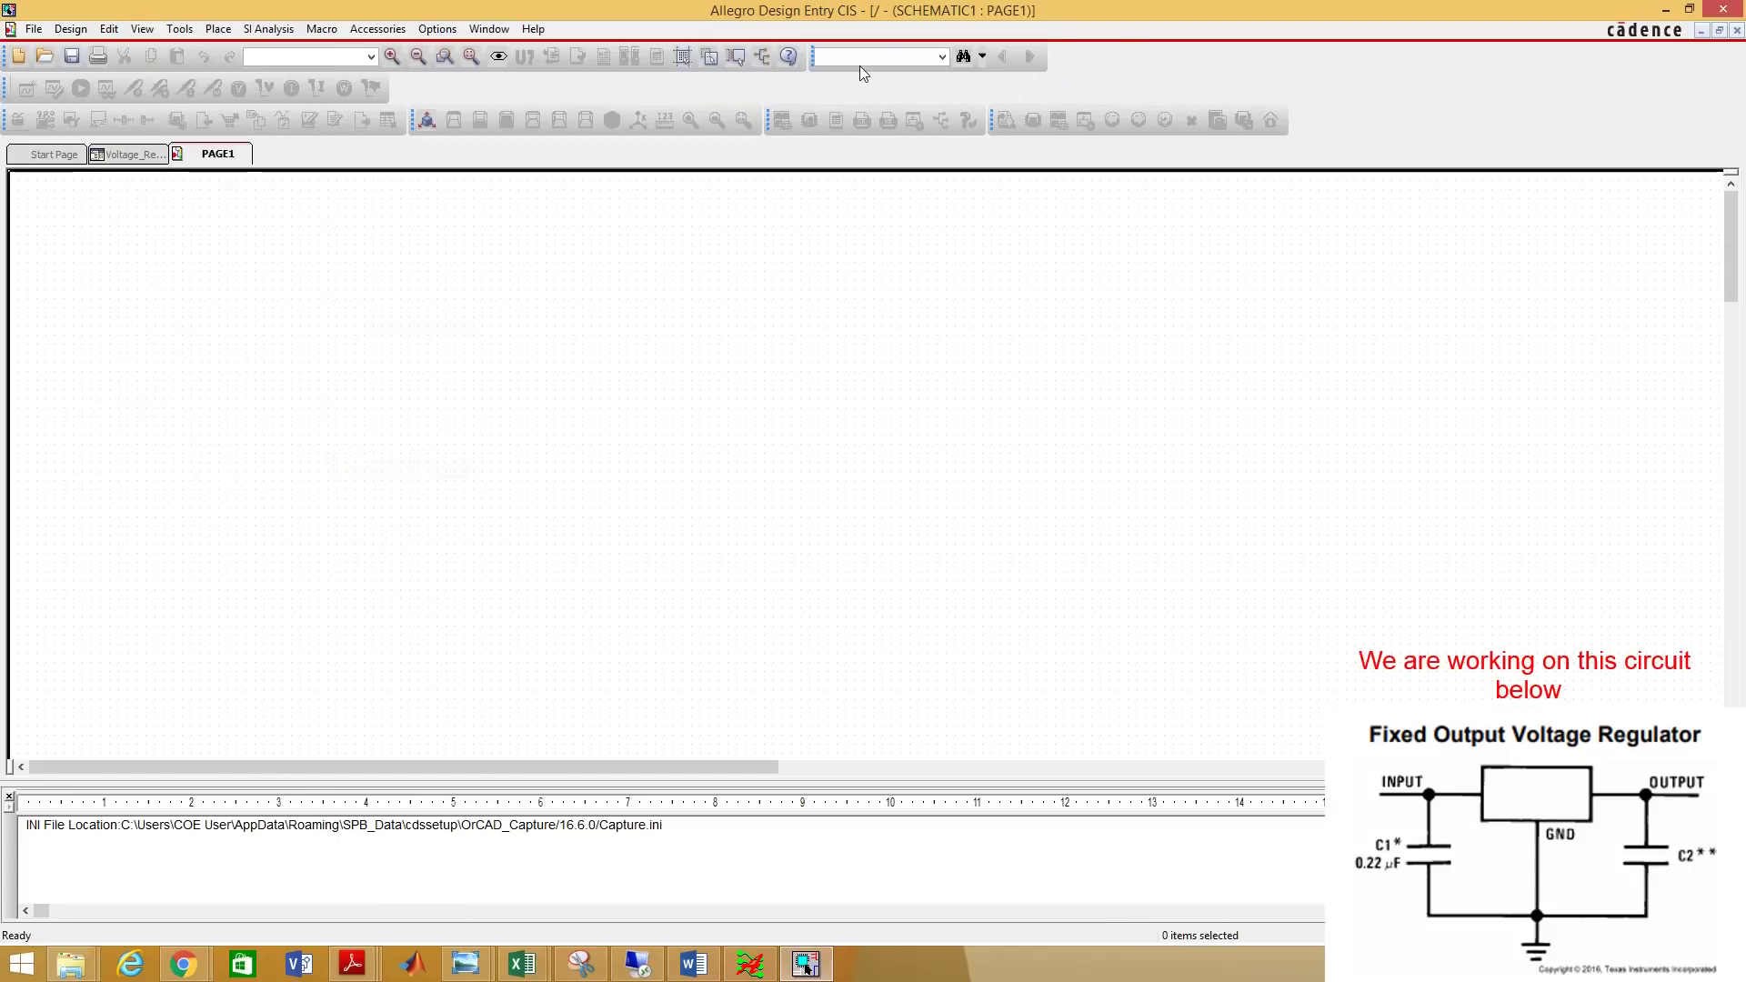
left_click(142, 29)
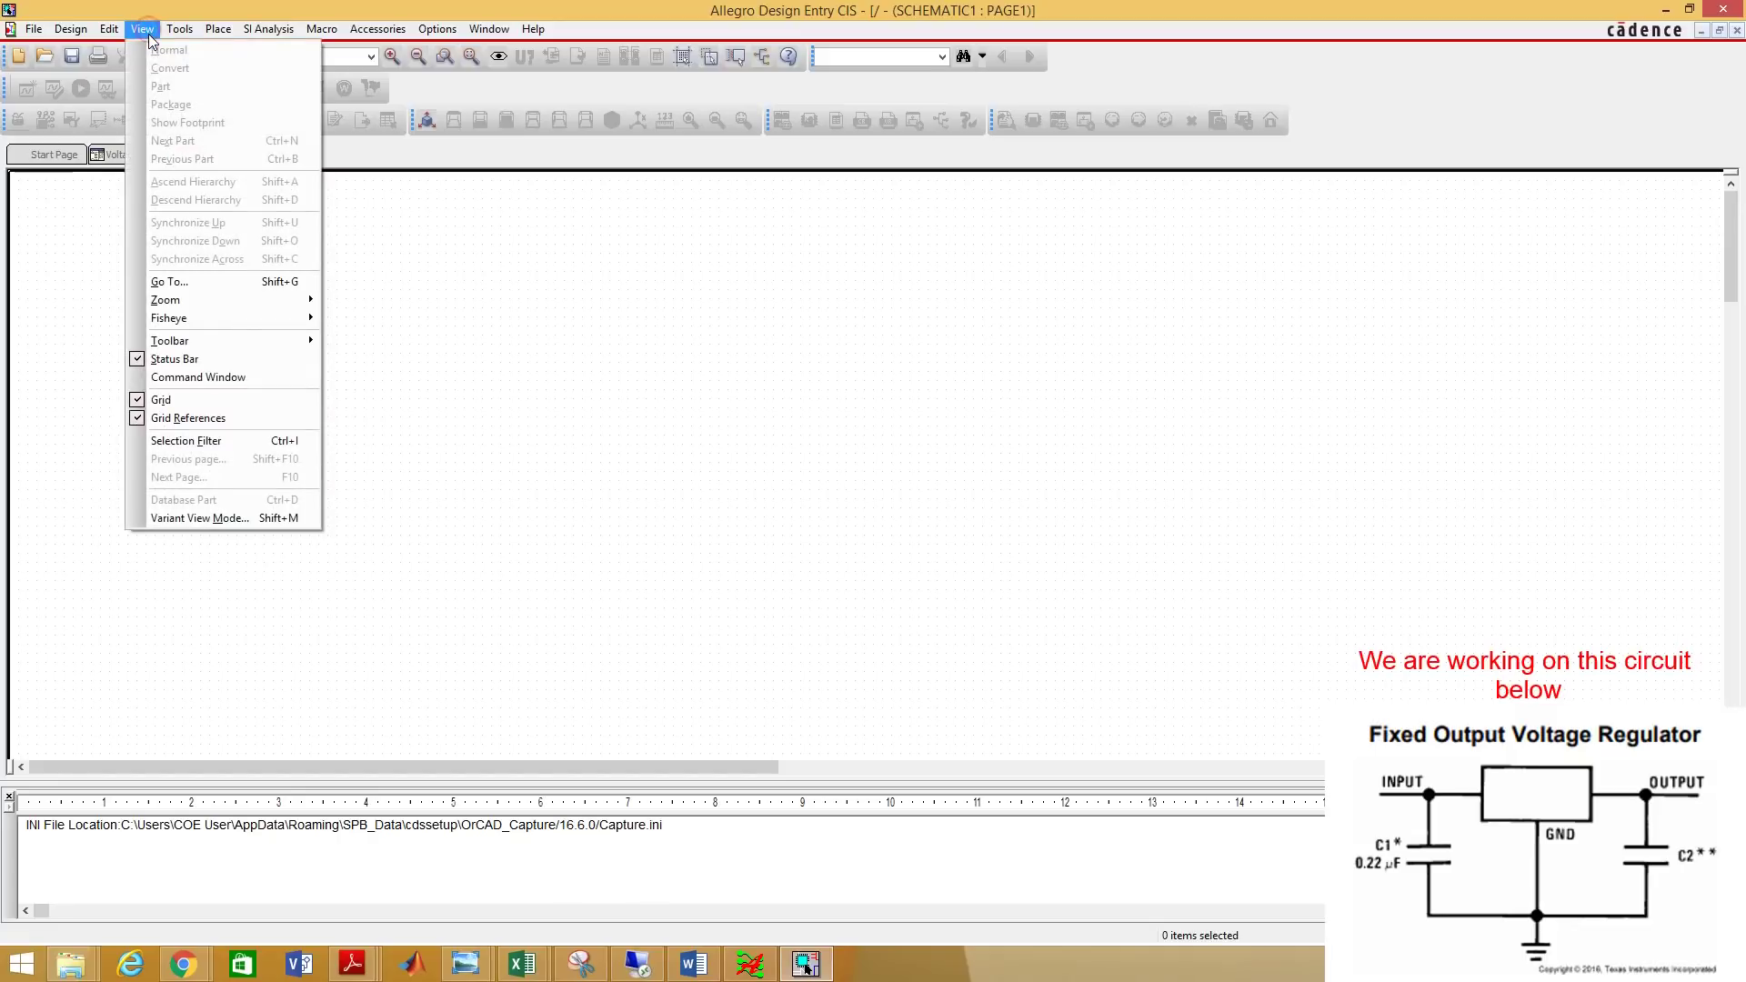
mouse_move(289, 343)
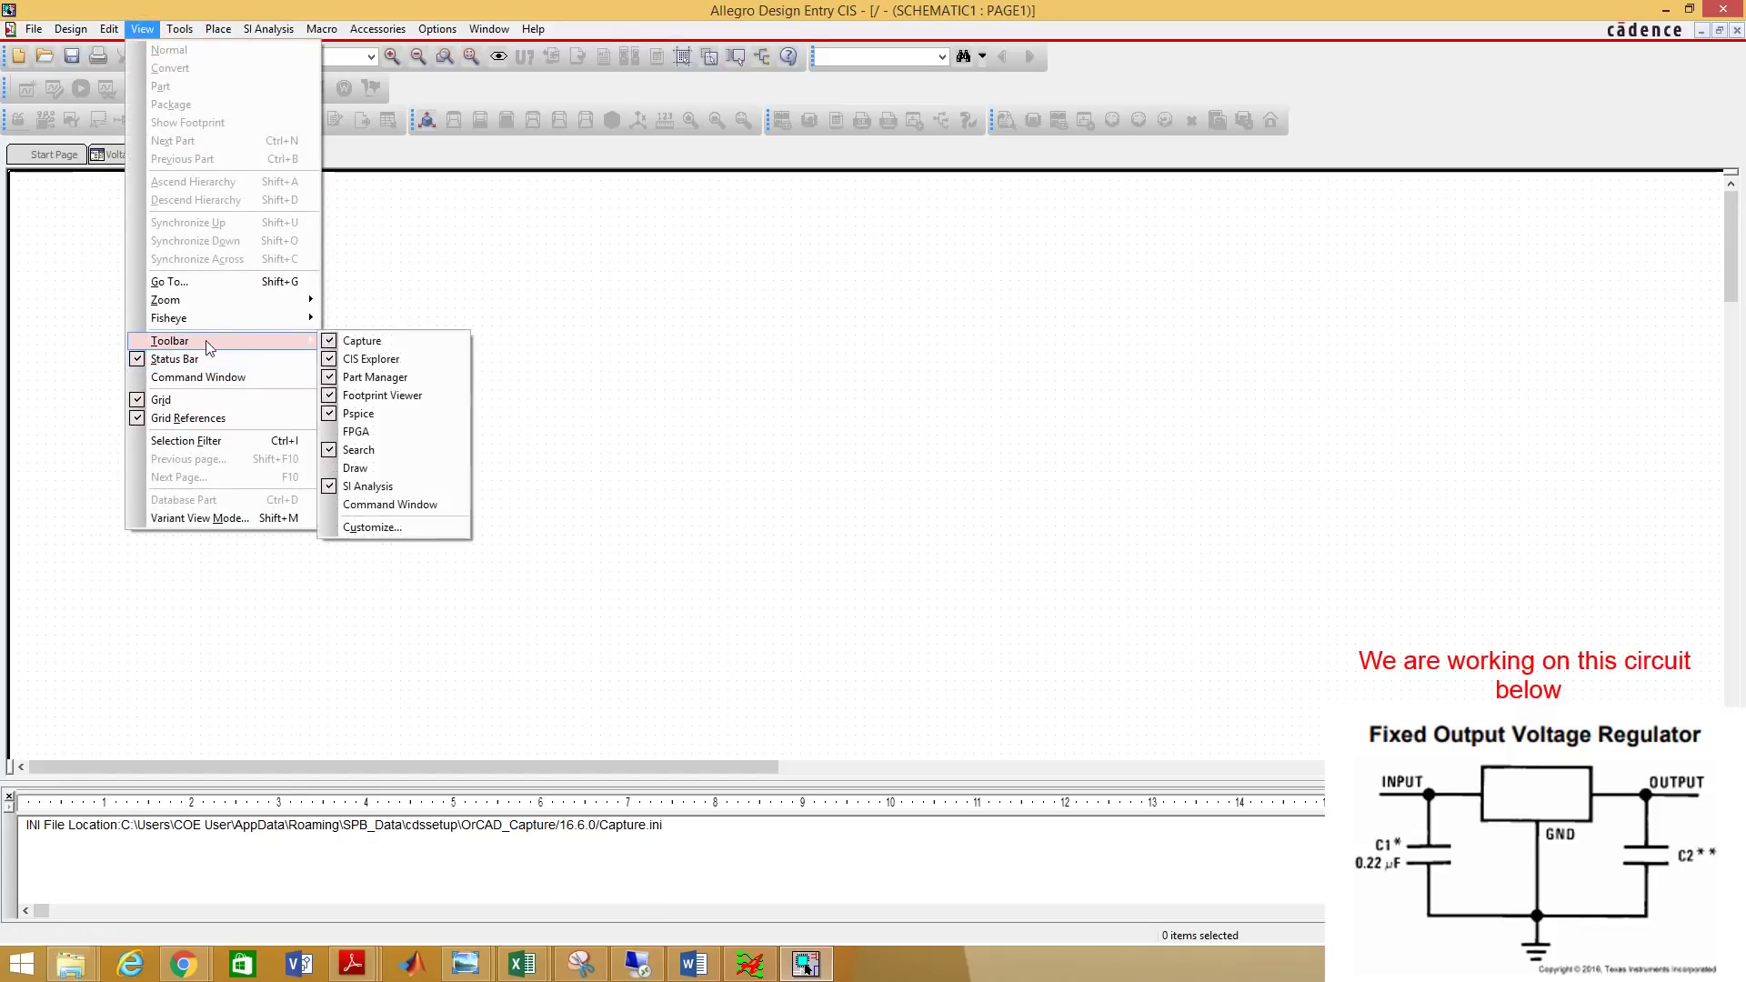
left_click(358, 469)
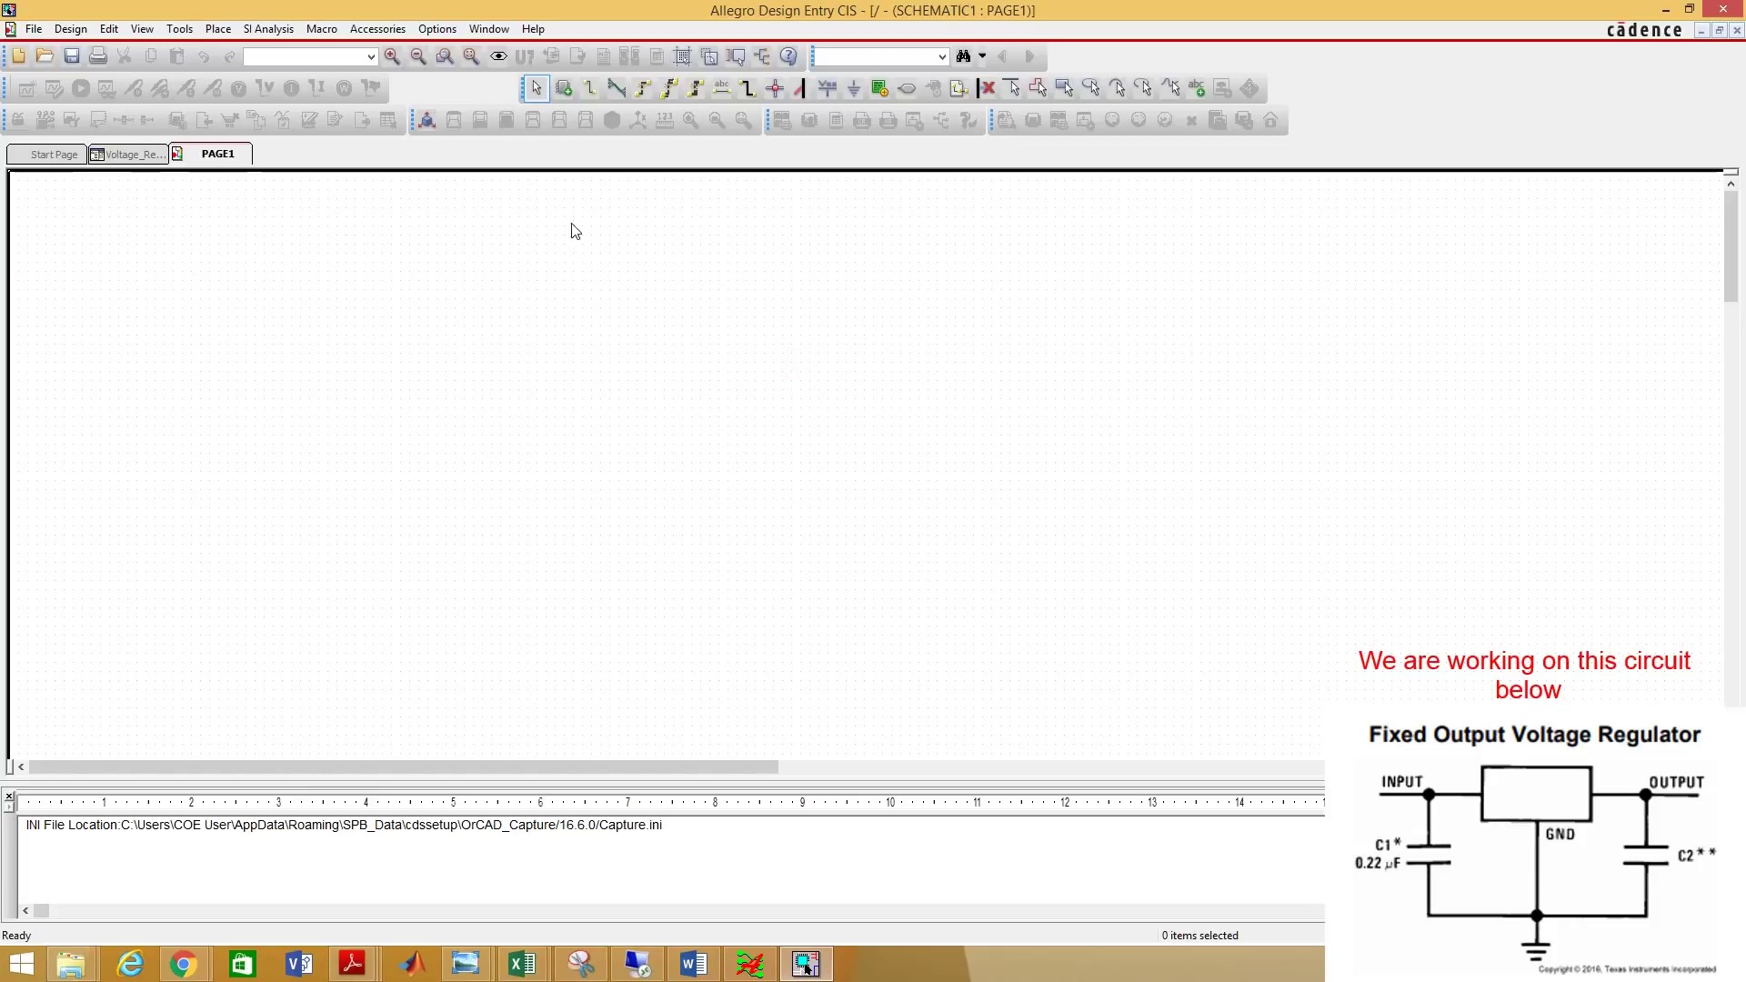
Open Place Part and view the parts contained in the 7400 and 1_SHOT libraries.
left_click(565, 91)
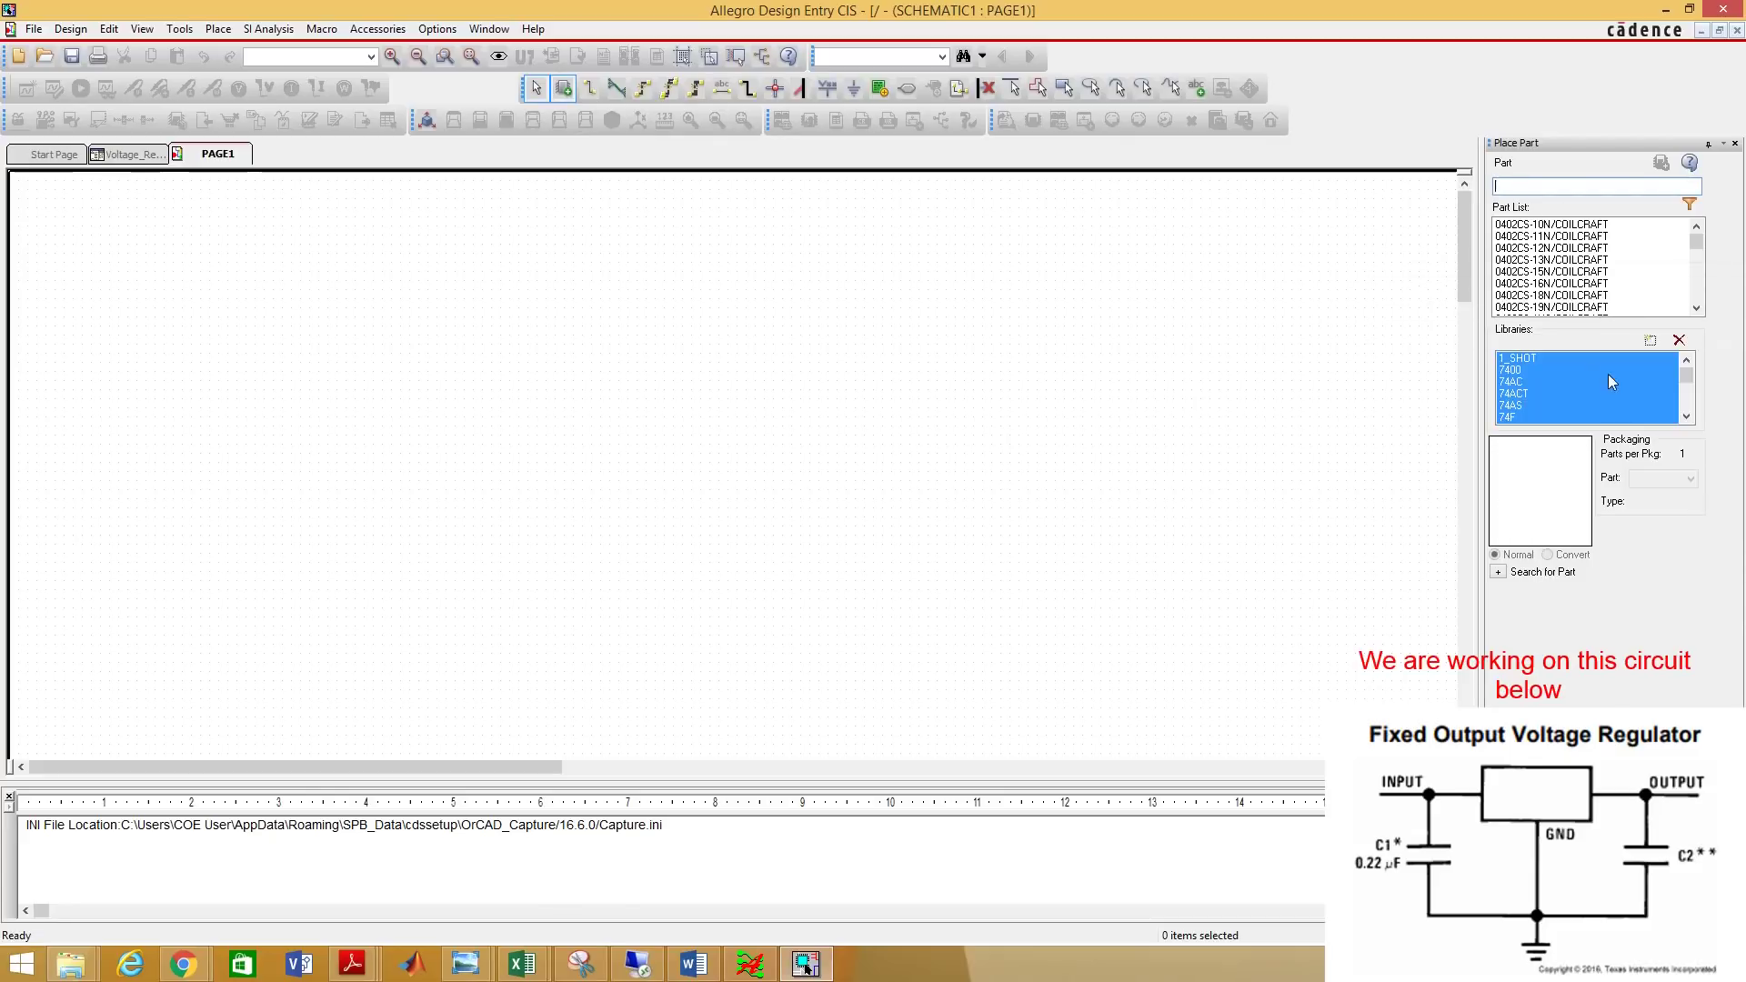
left_click(1581, 370)
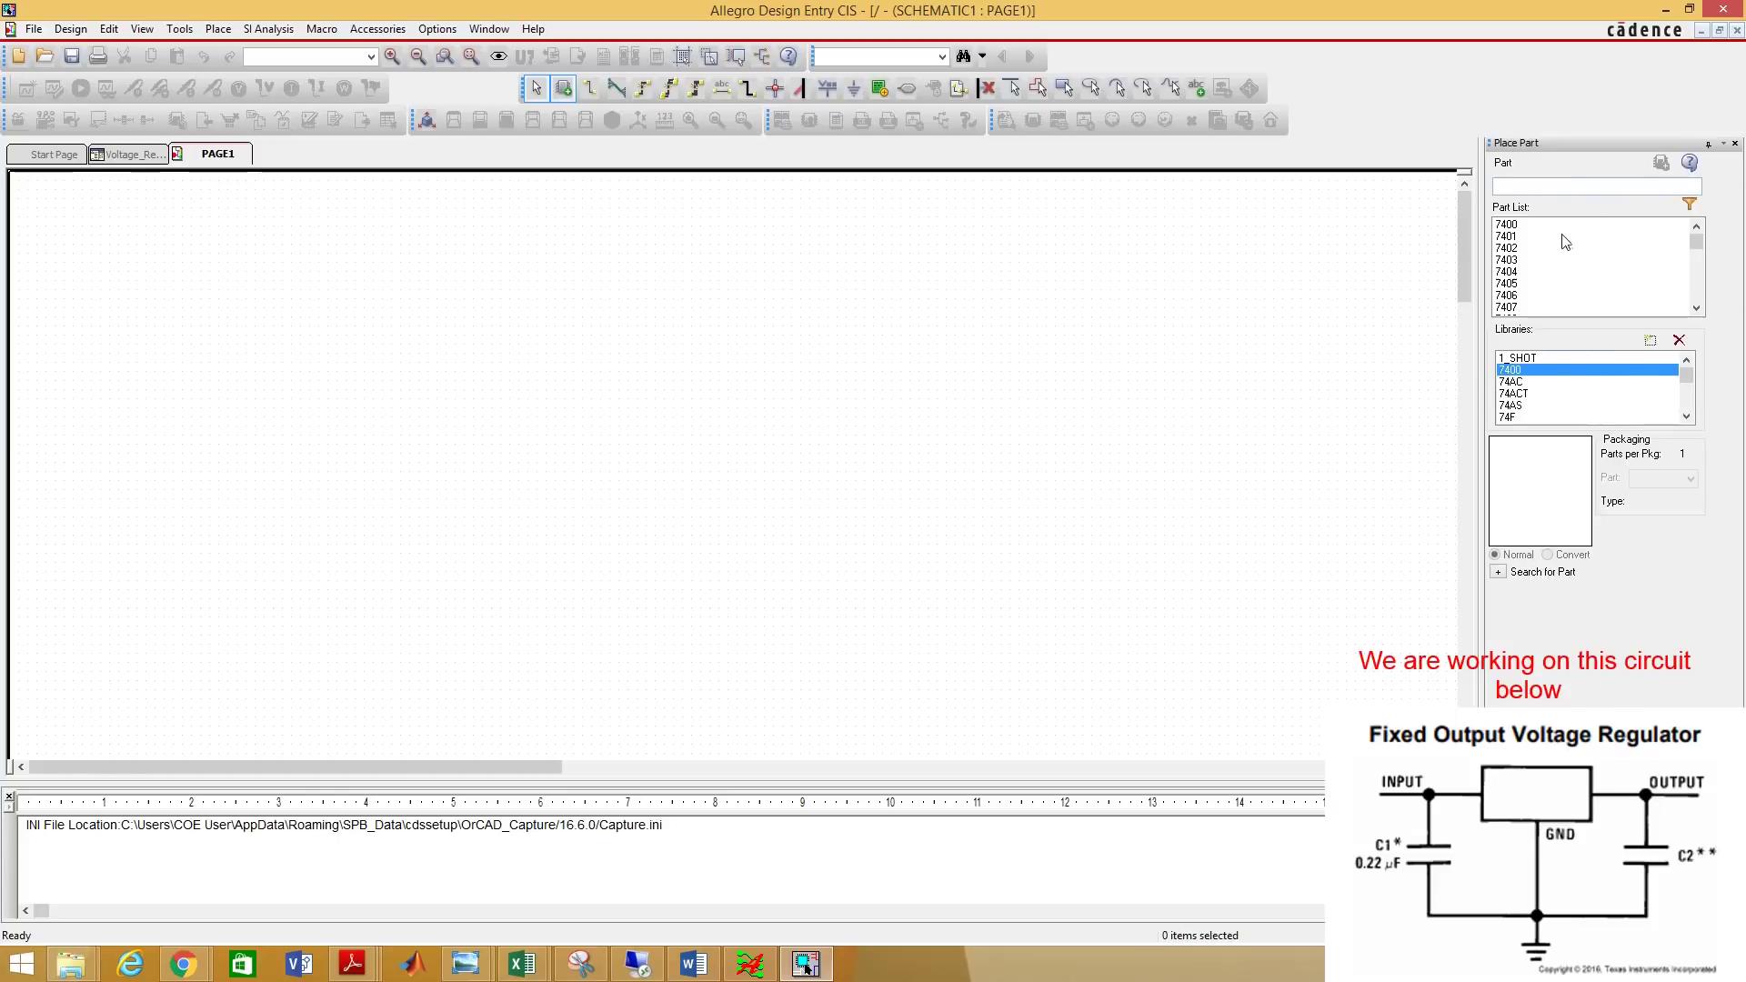
left_click(1557, 359)
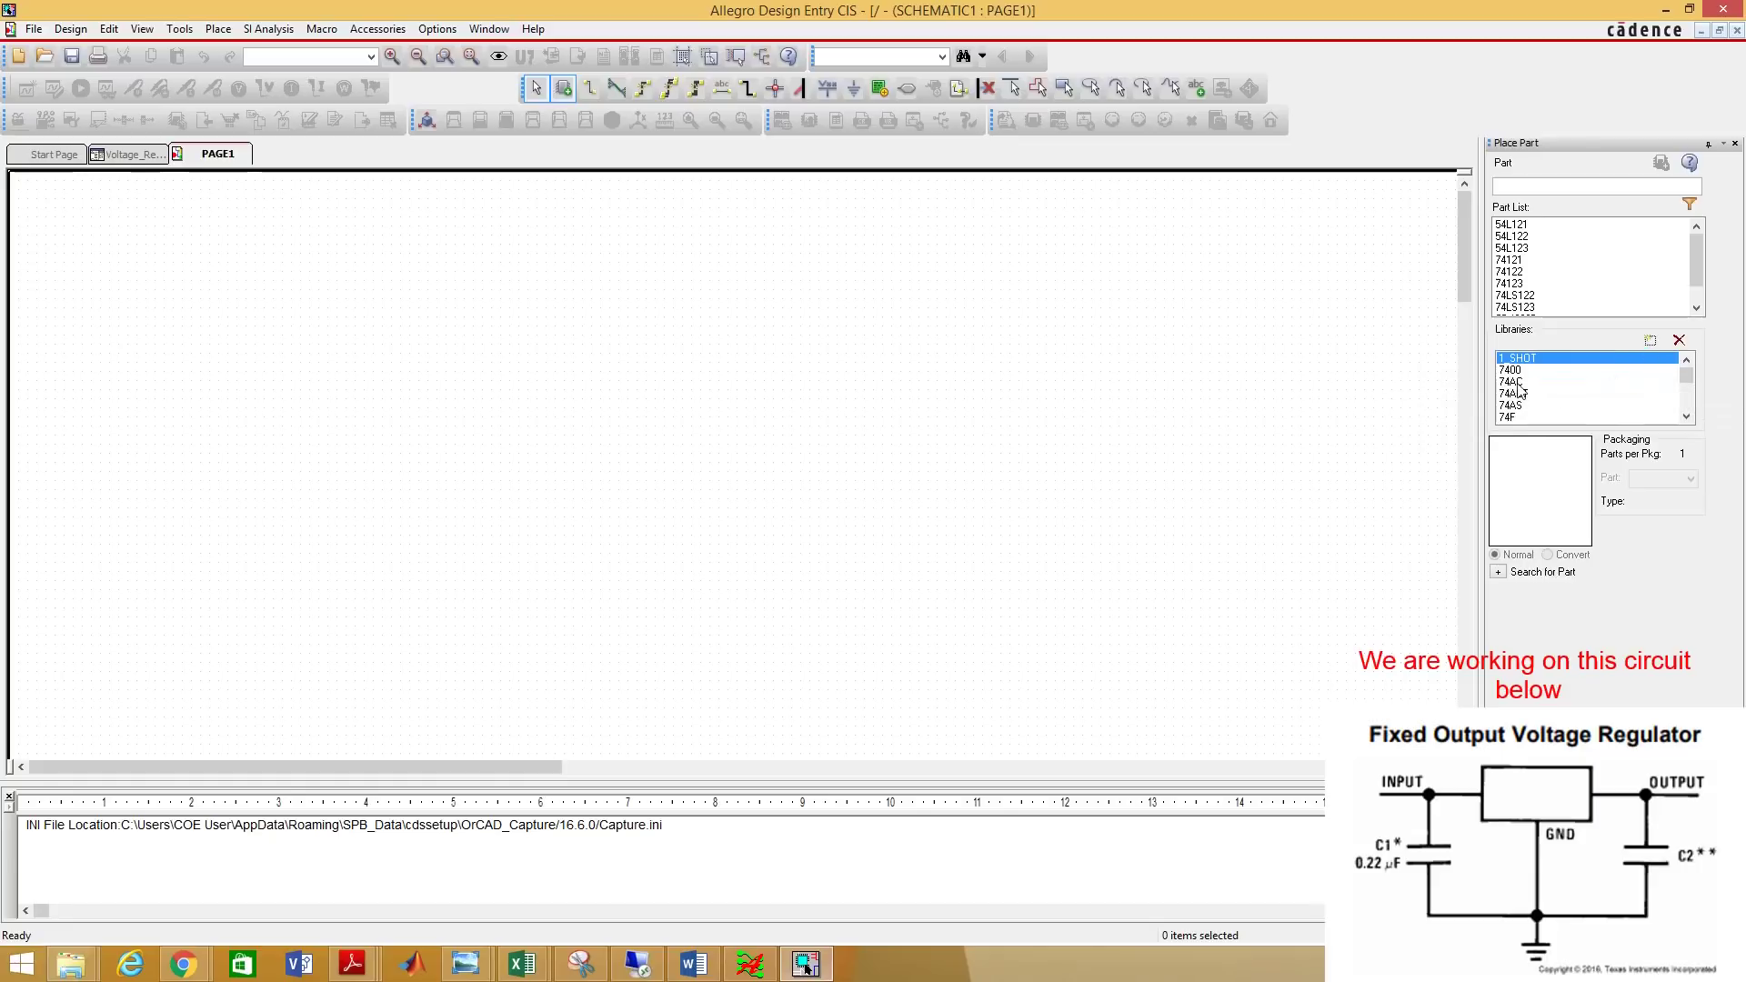
Add all the Capture library (.olb) files from the library folder to the Place Part libraries.
left_click(1651, 342)
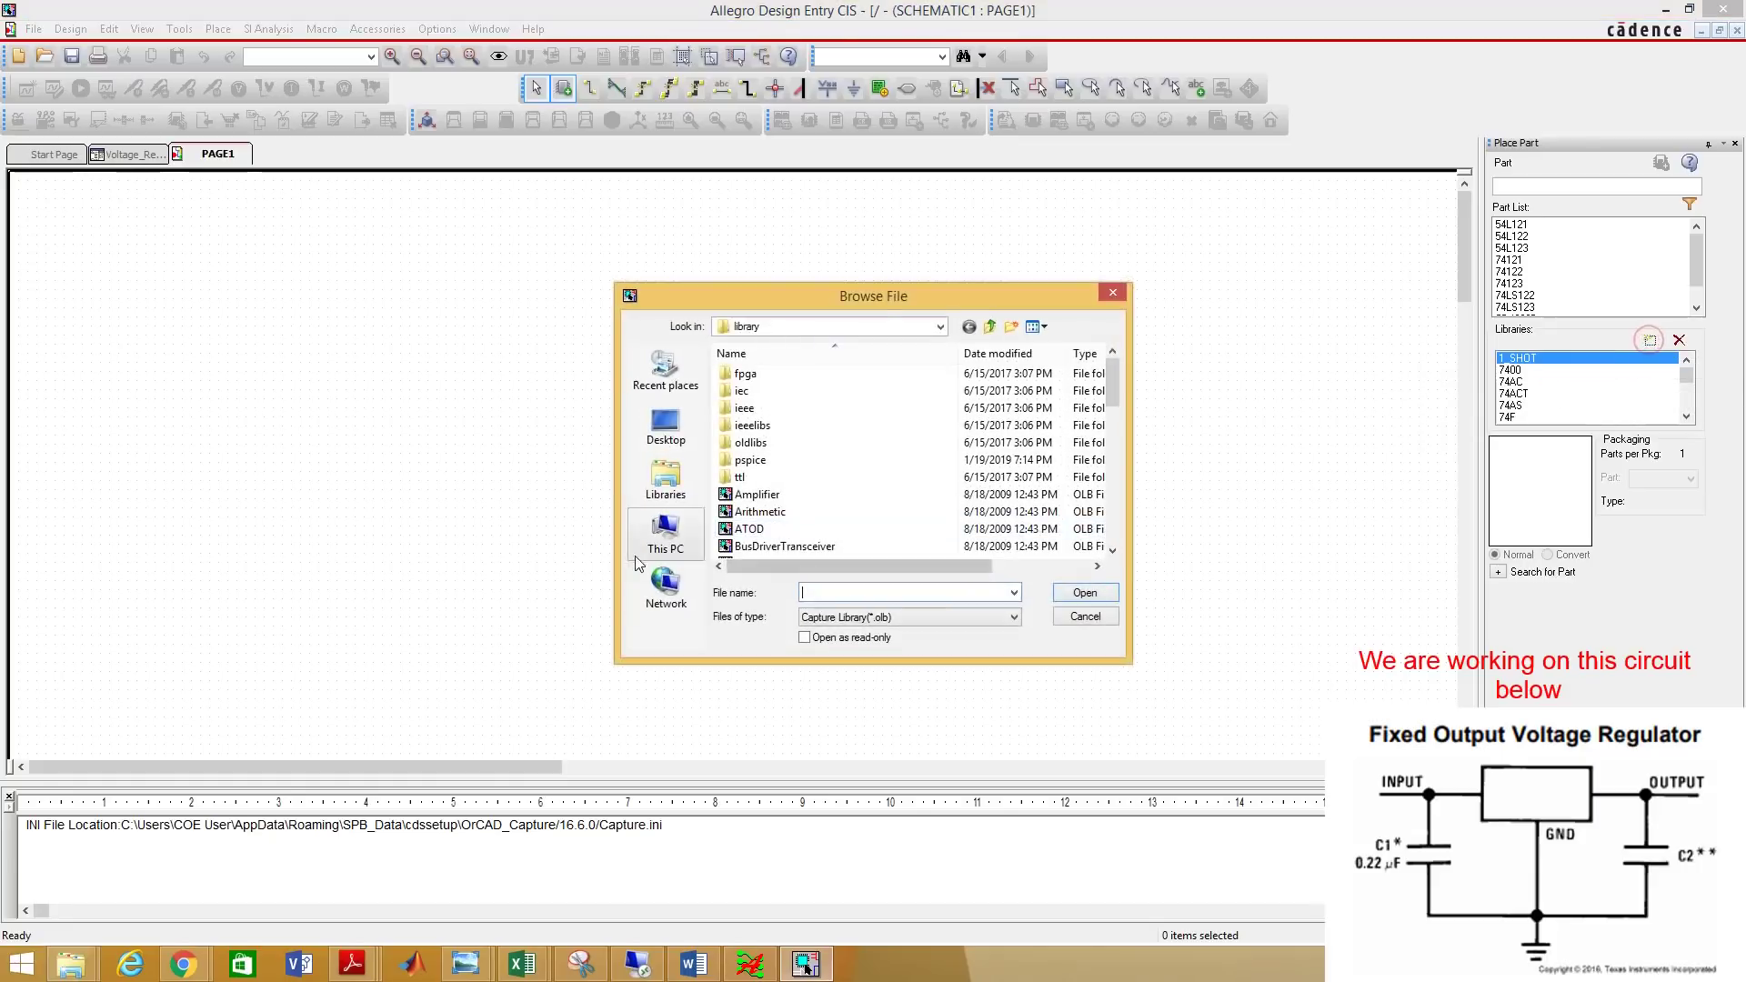
left_click(771, 391)
key("ctrl+a")
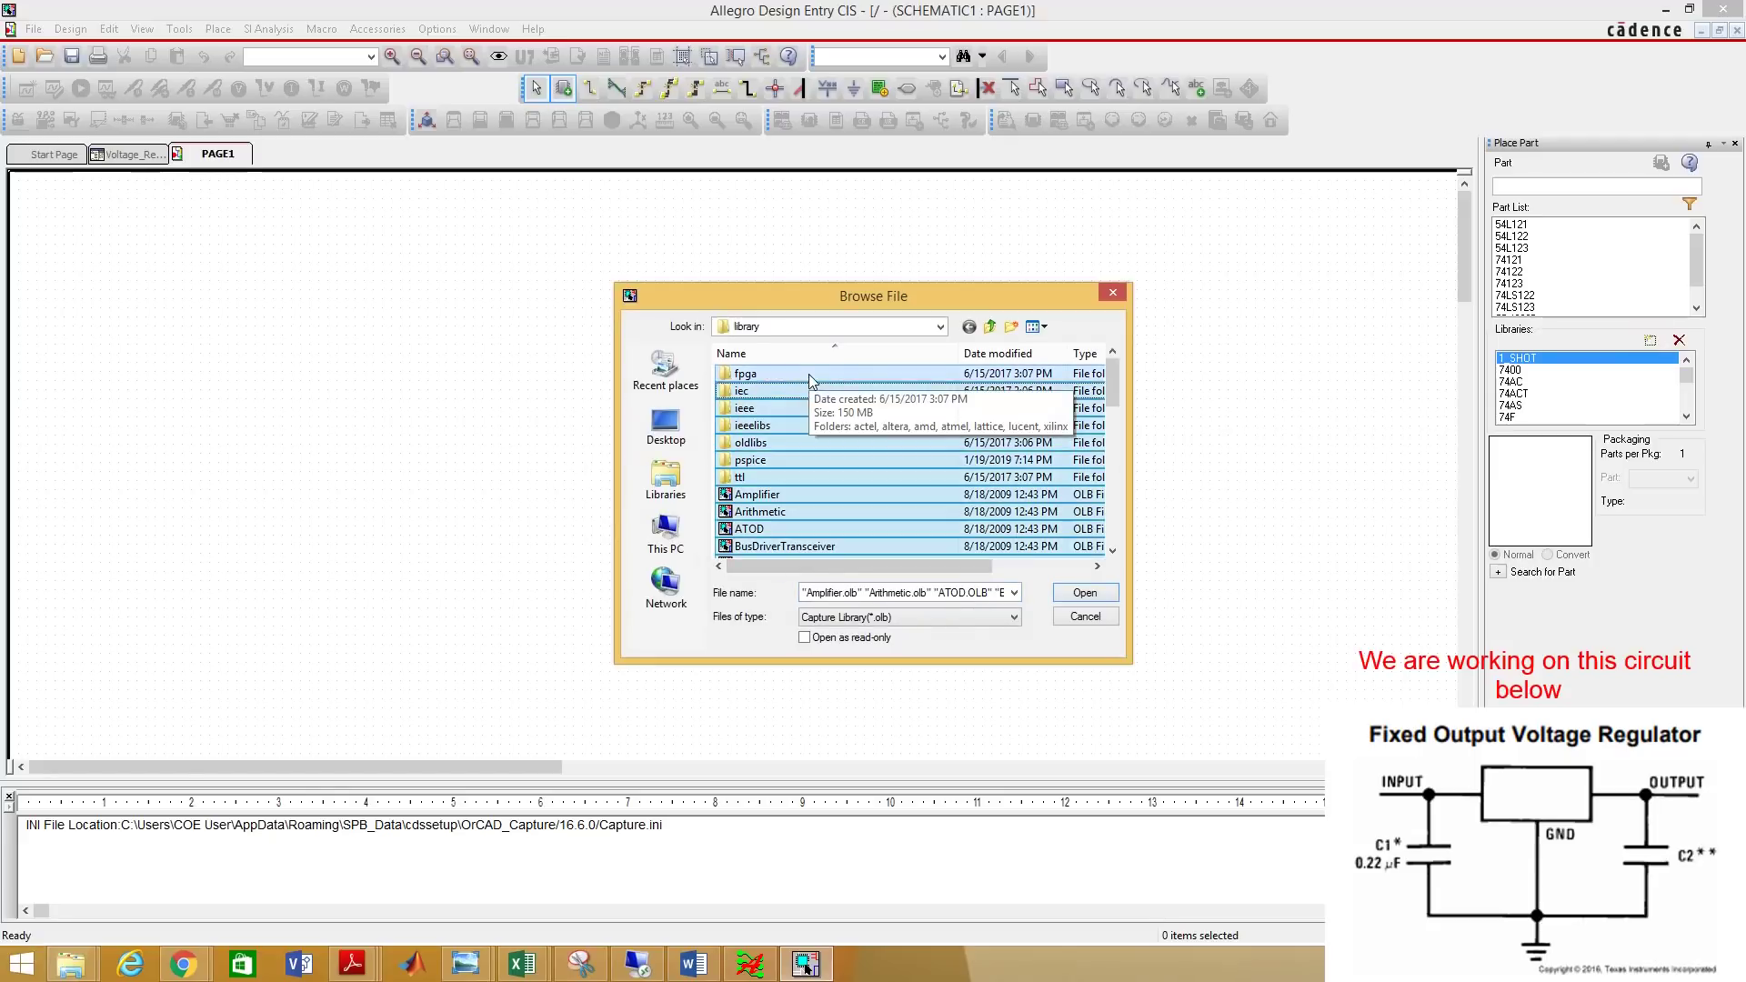
left_click(1084, 593)
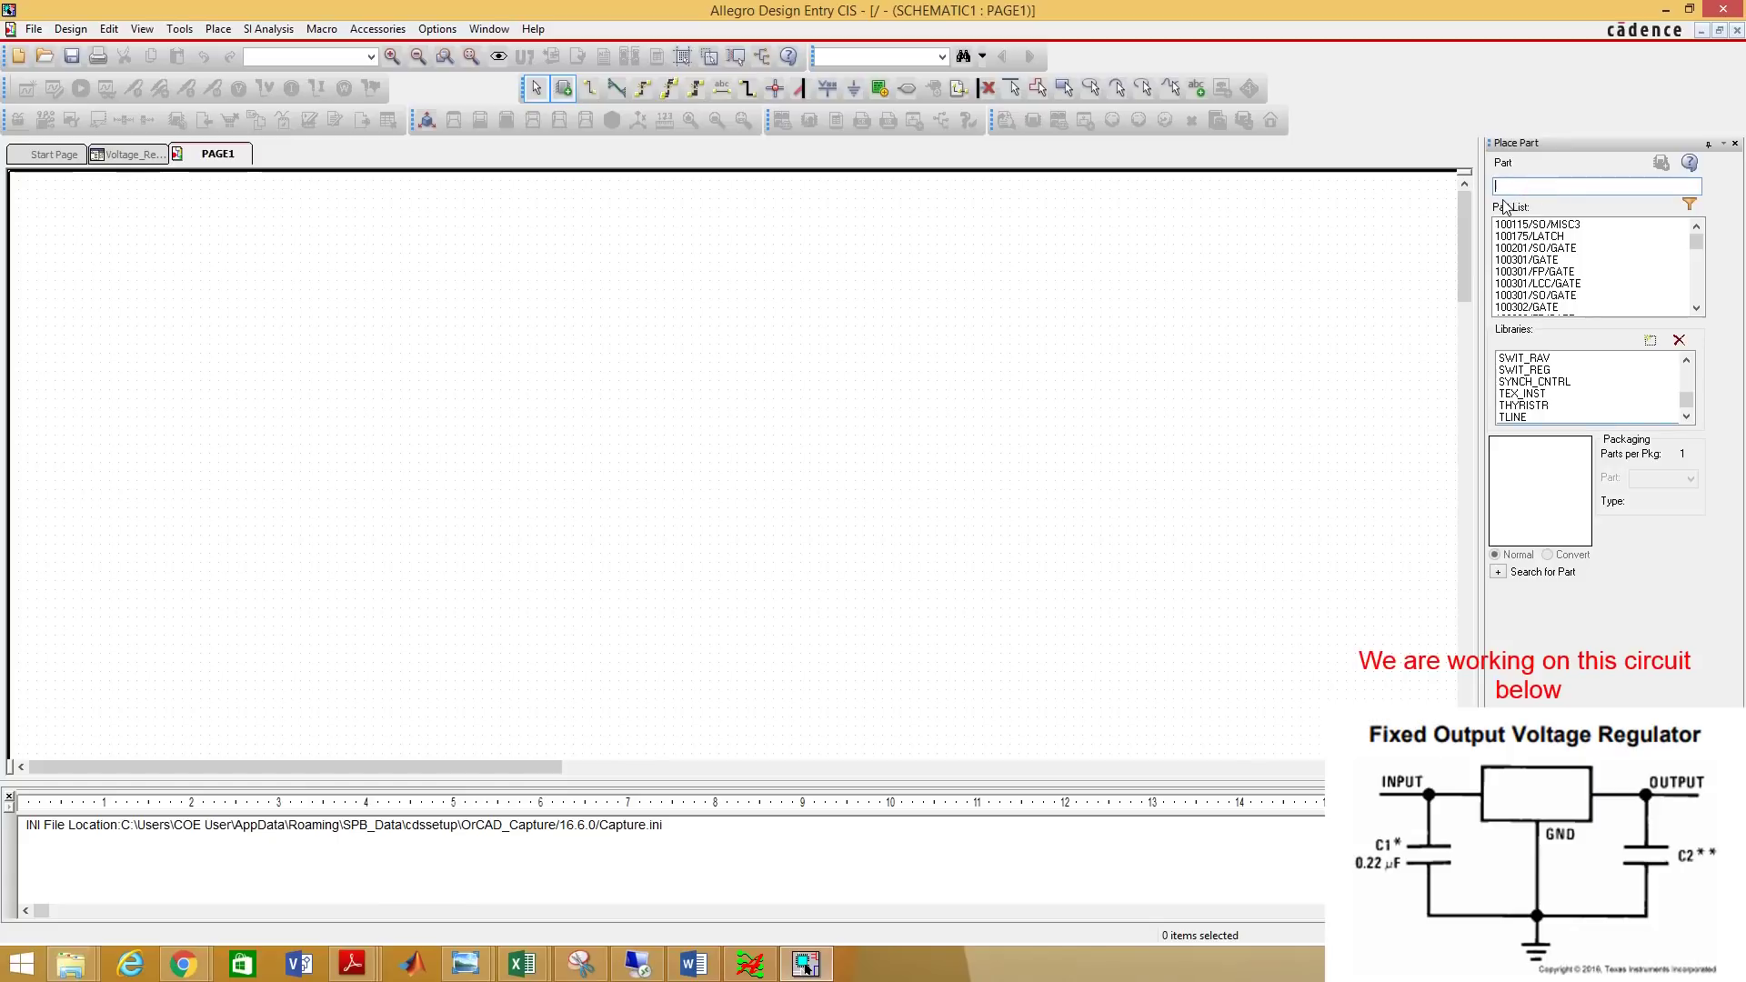
Find the LM7805C/TO220 regulator in the part libraries and place one on the schematic page.
type("l")
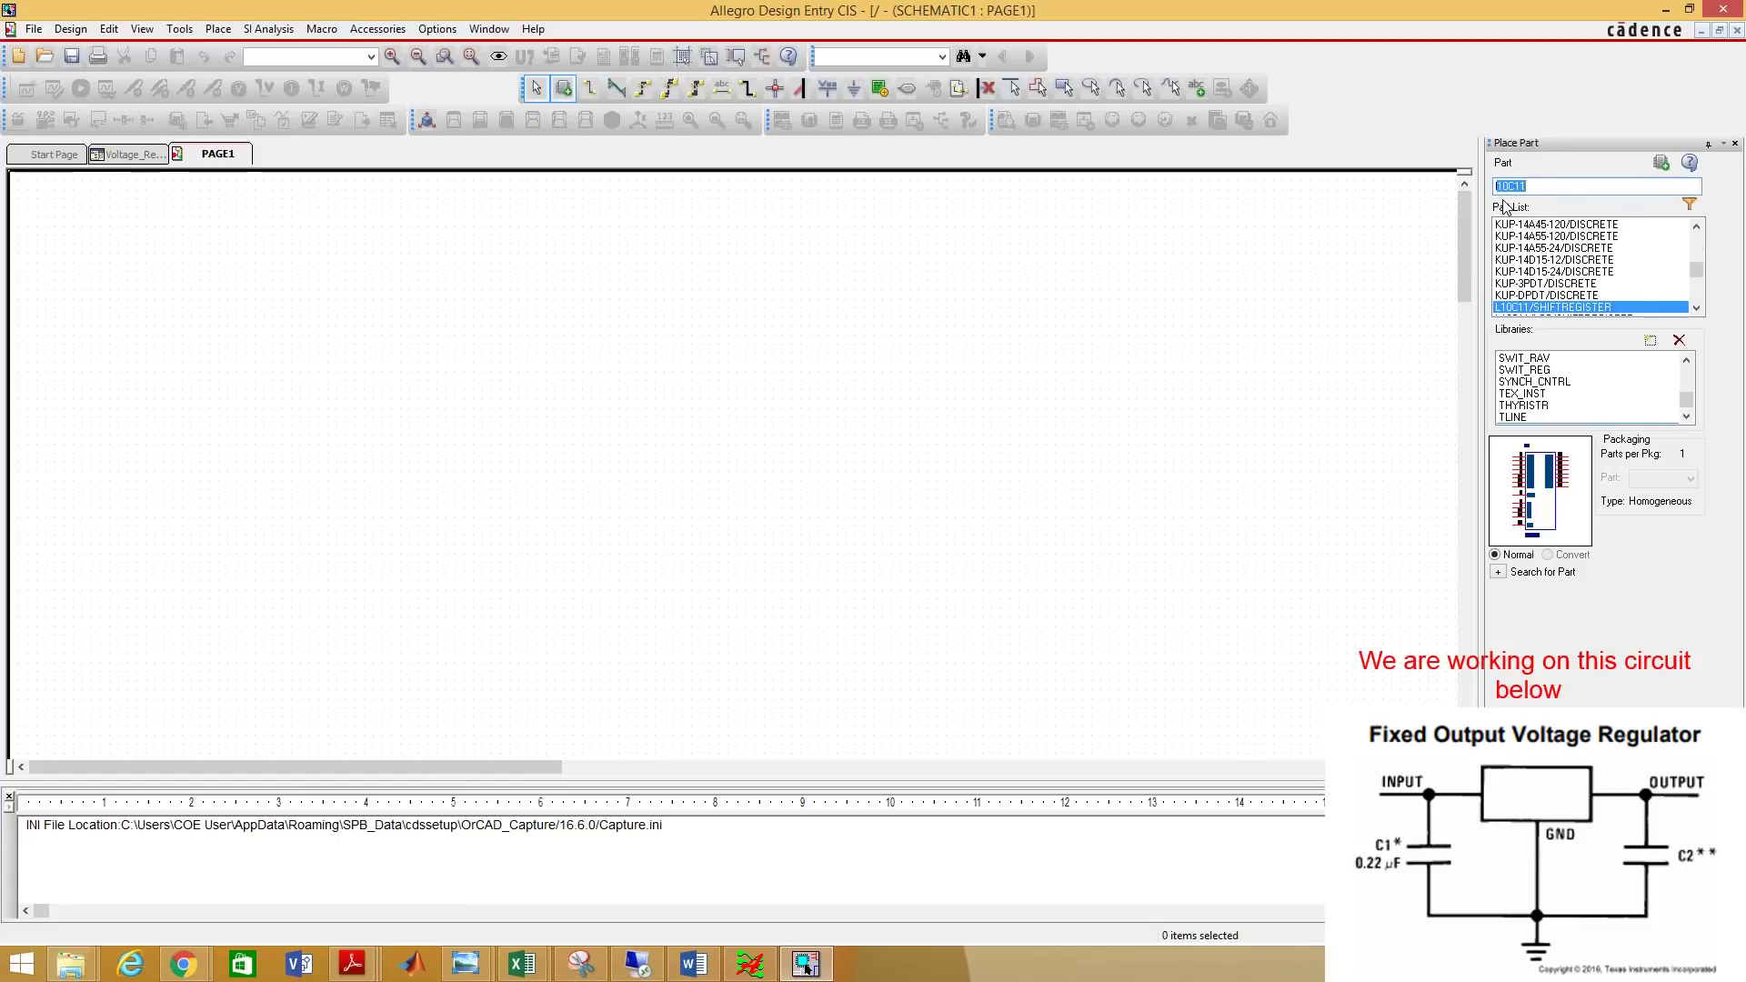
type("m7805/TO")
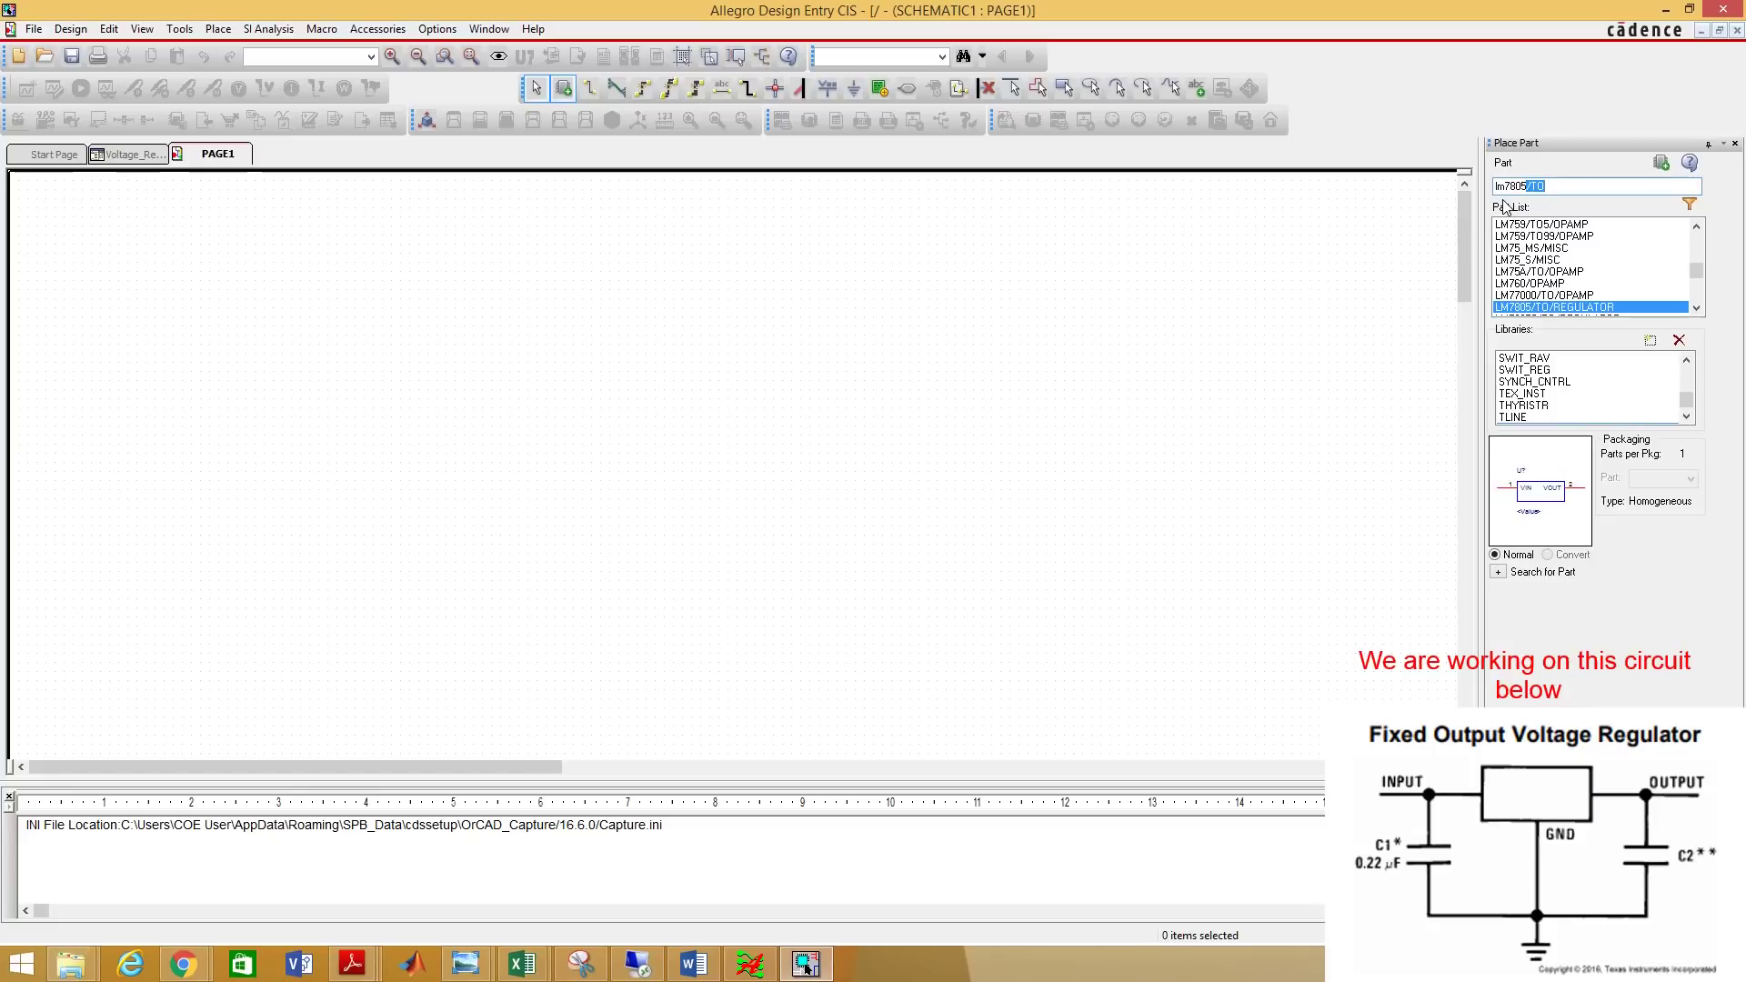
key("Down")
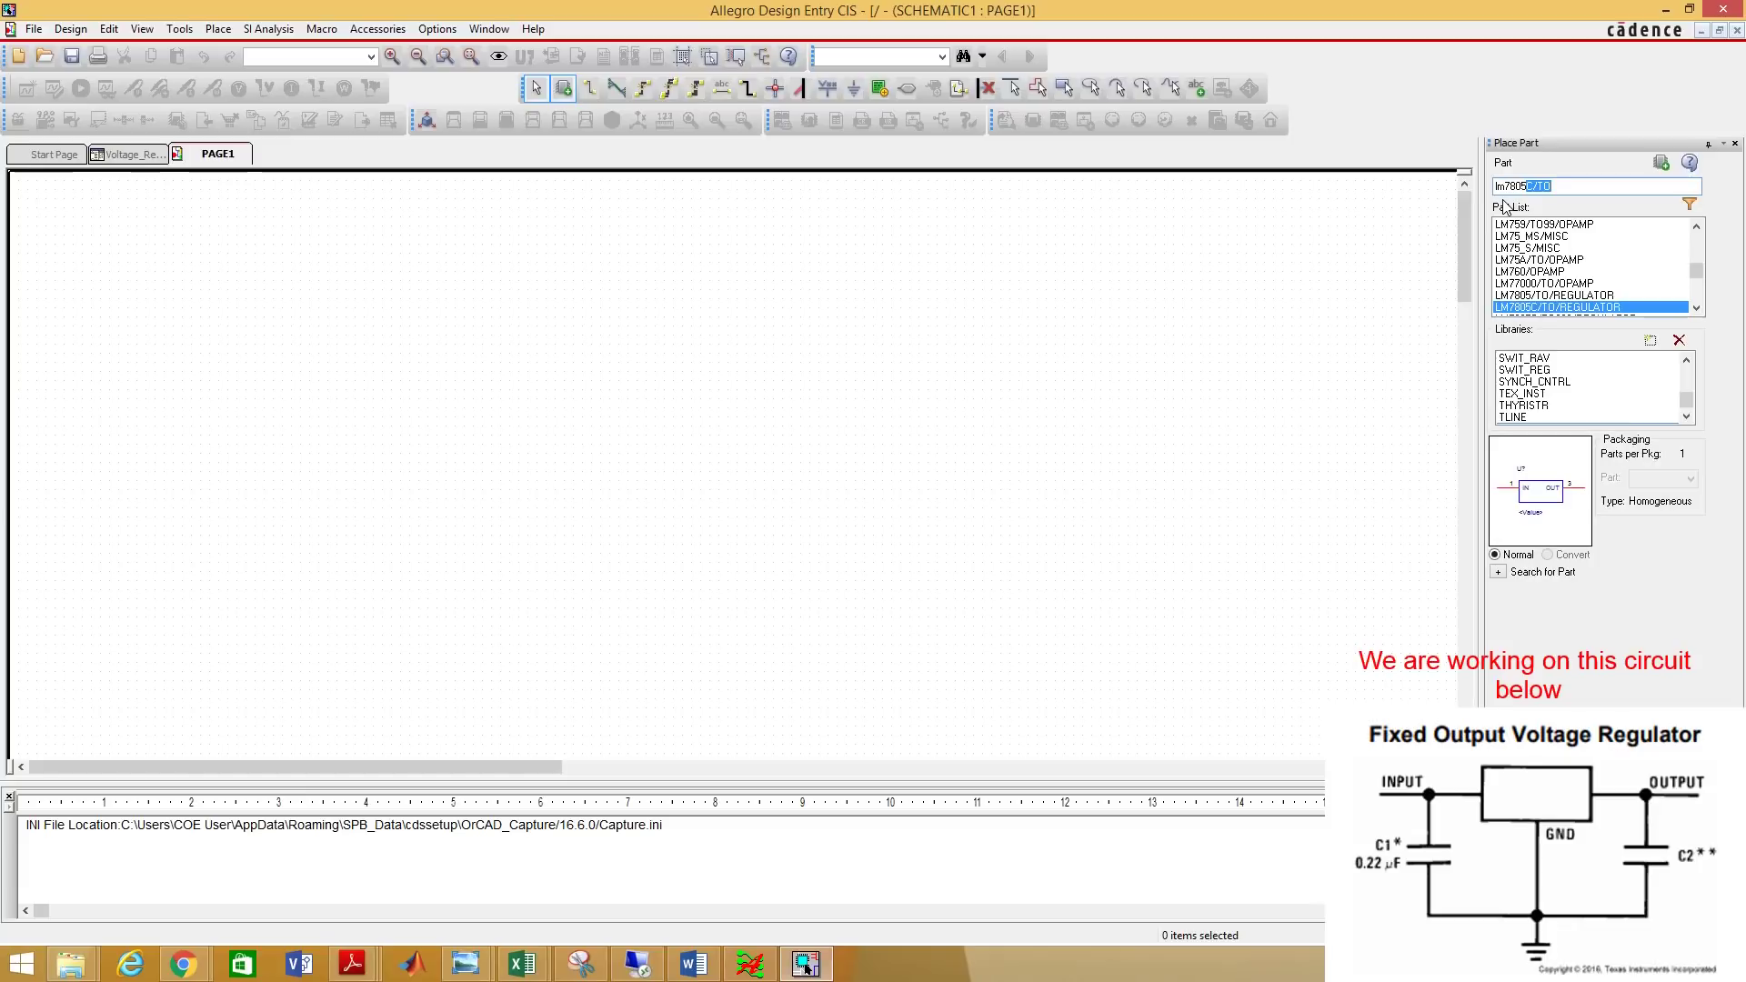
key("Down")
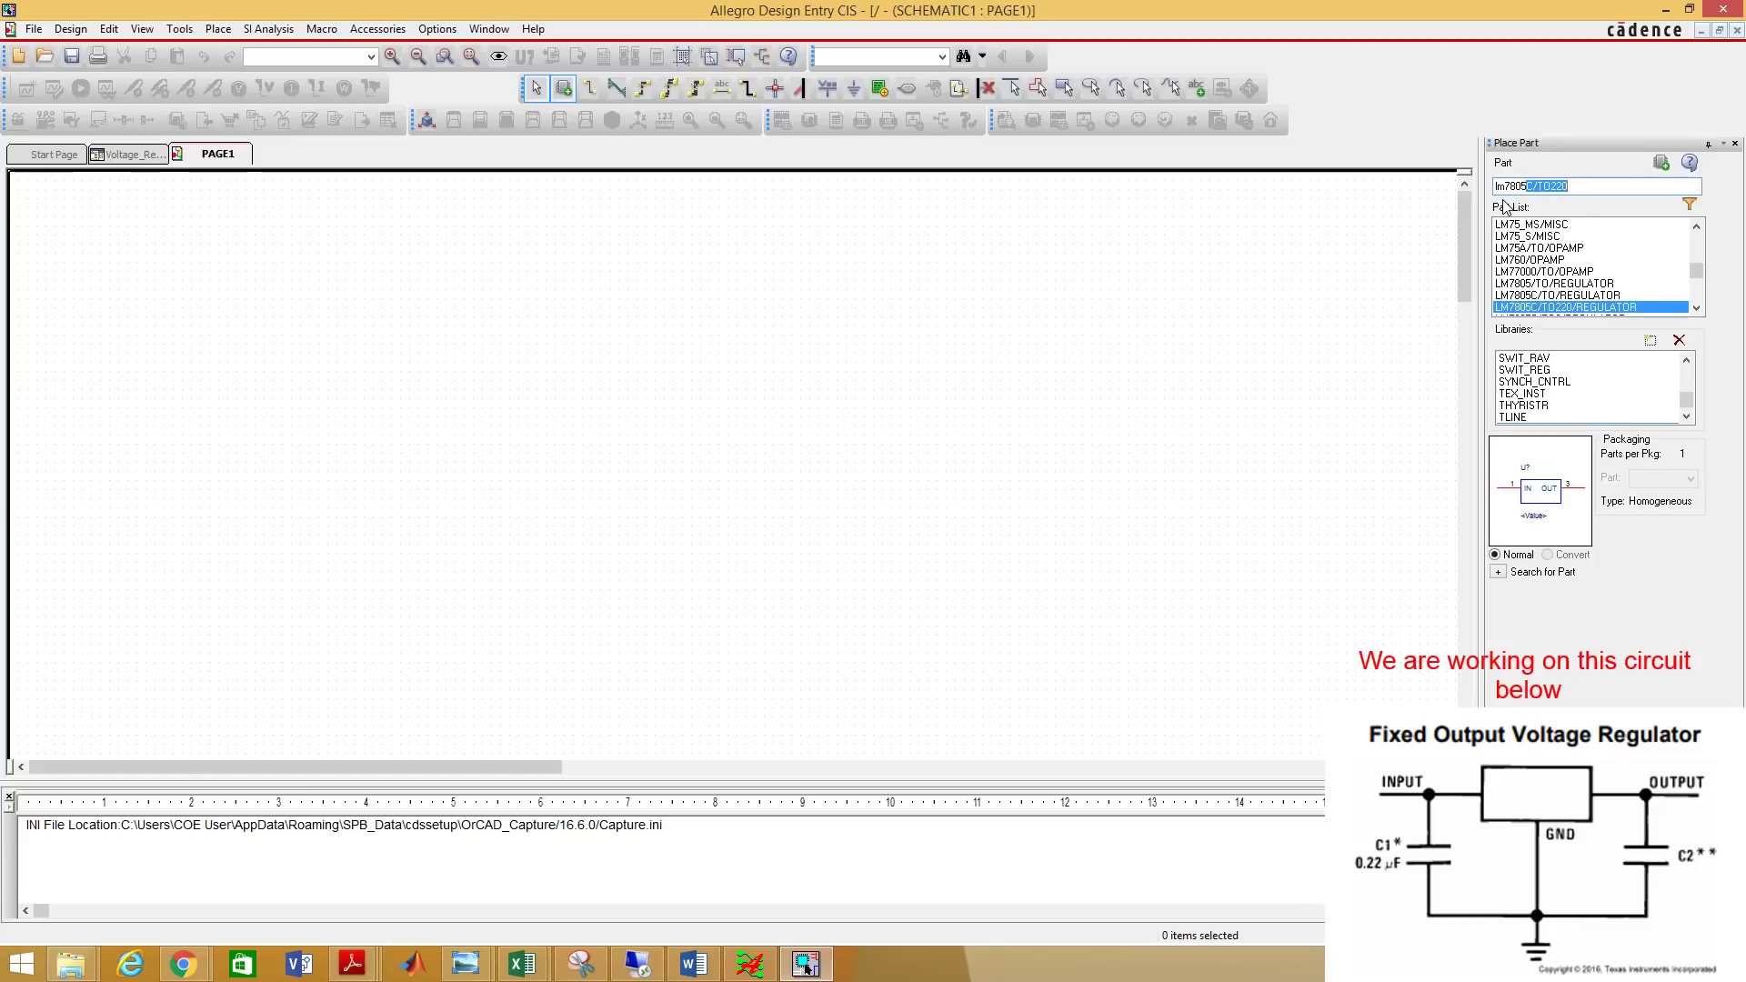
left_click(1525, 186)
left_click(1606, 189)
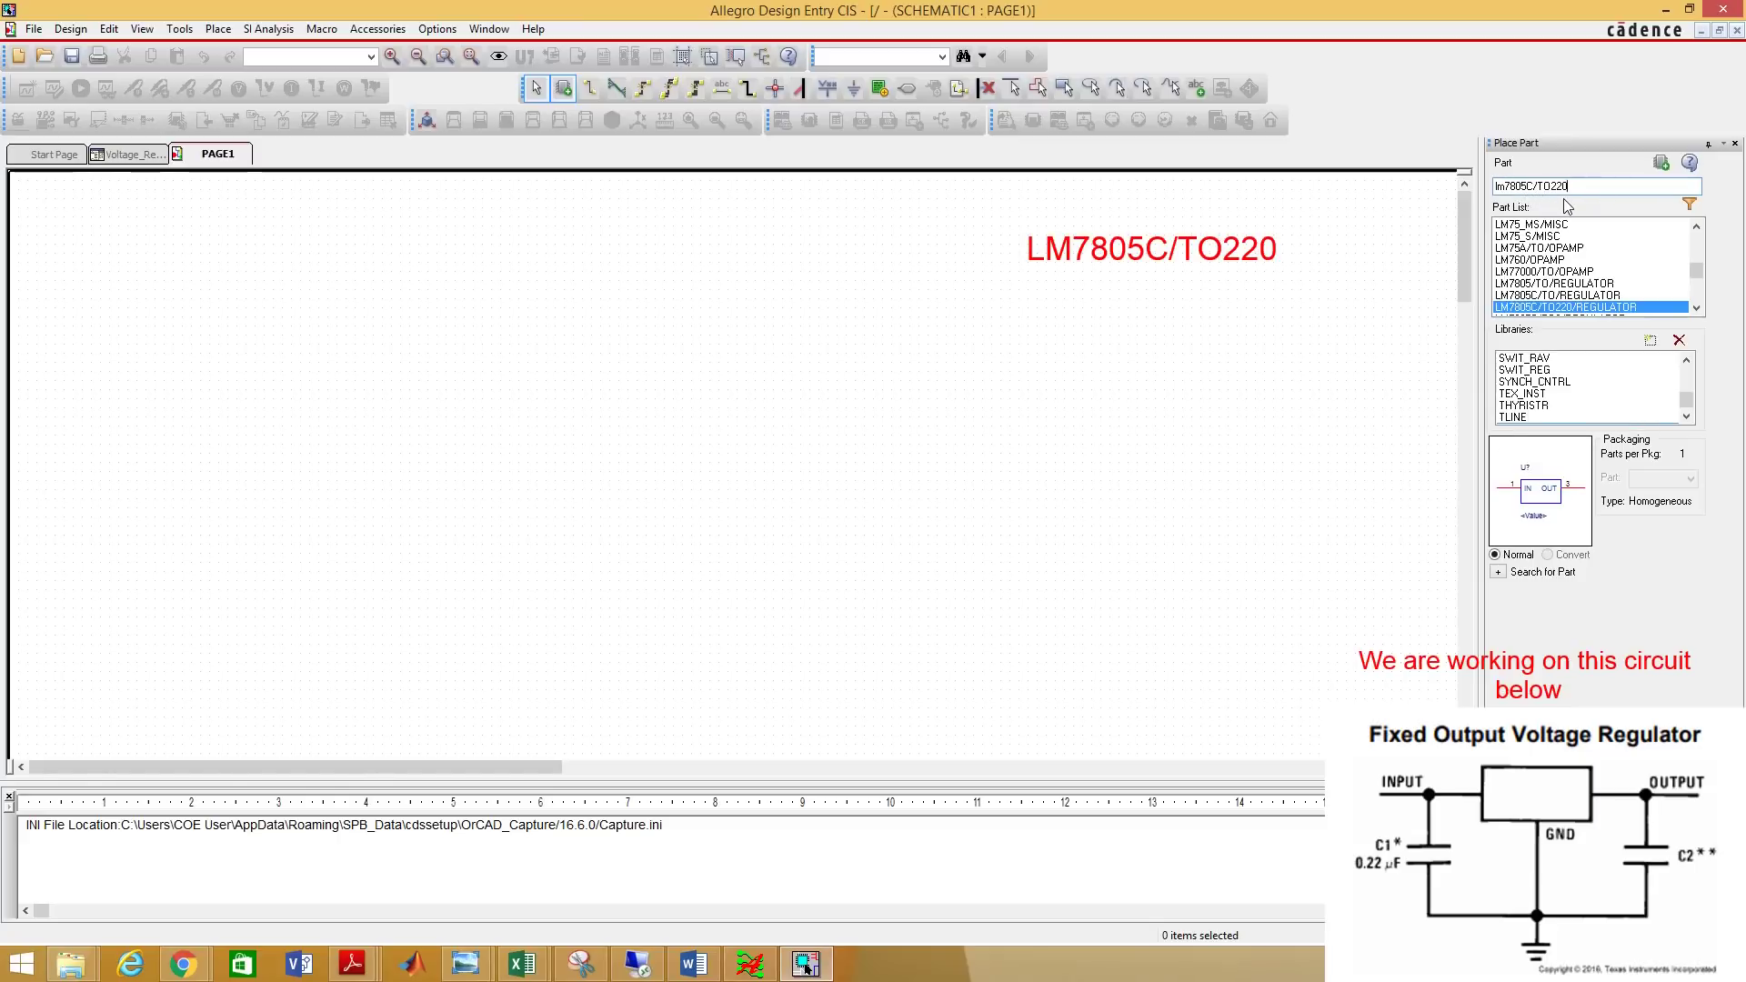
key("Return")
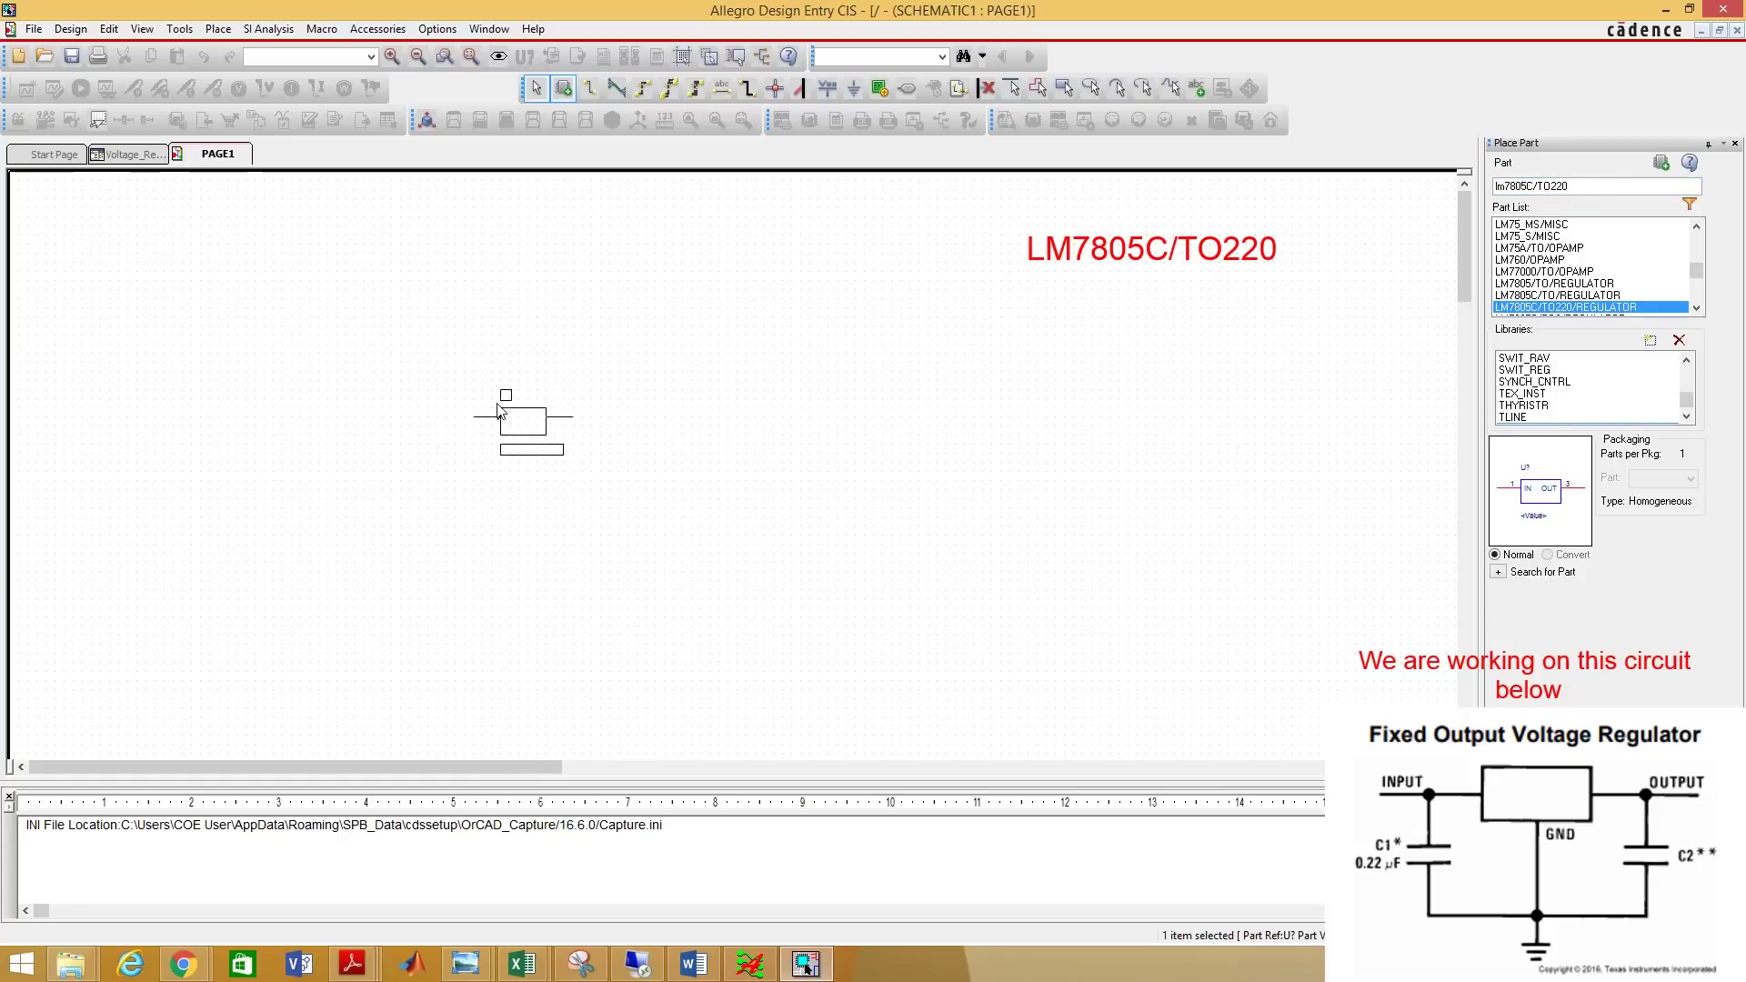
left_click(498, 415)
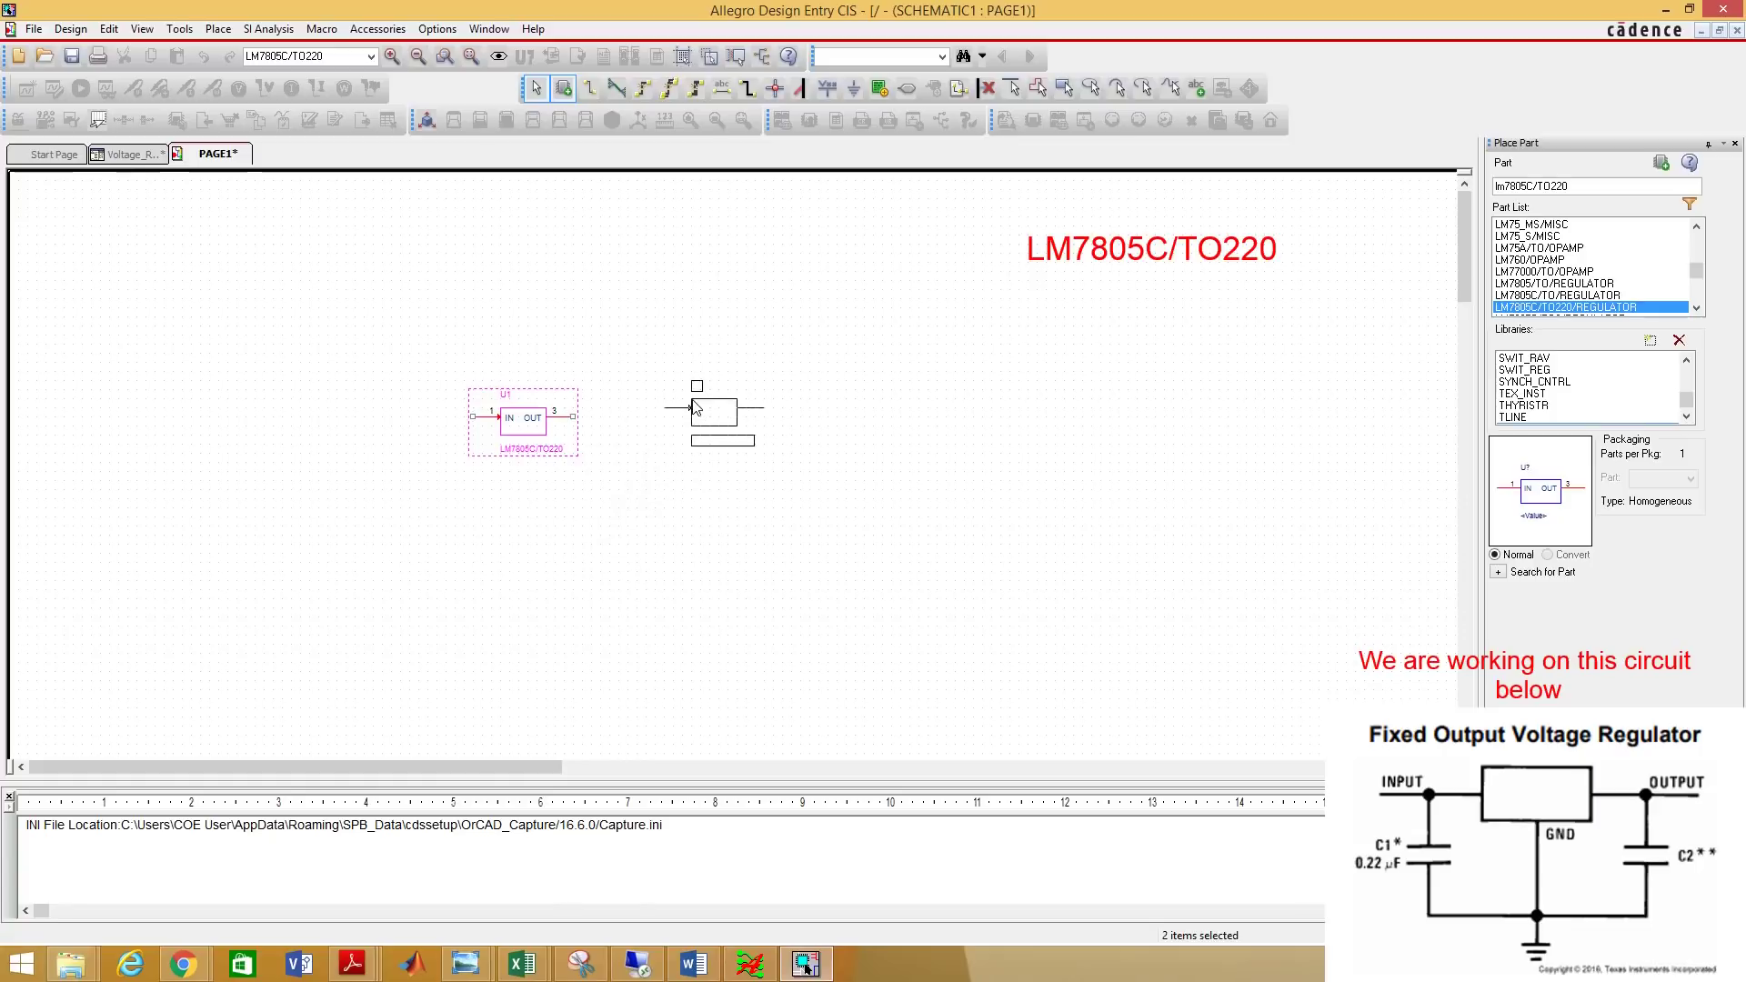
right_click(693, 406)
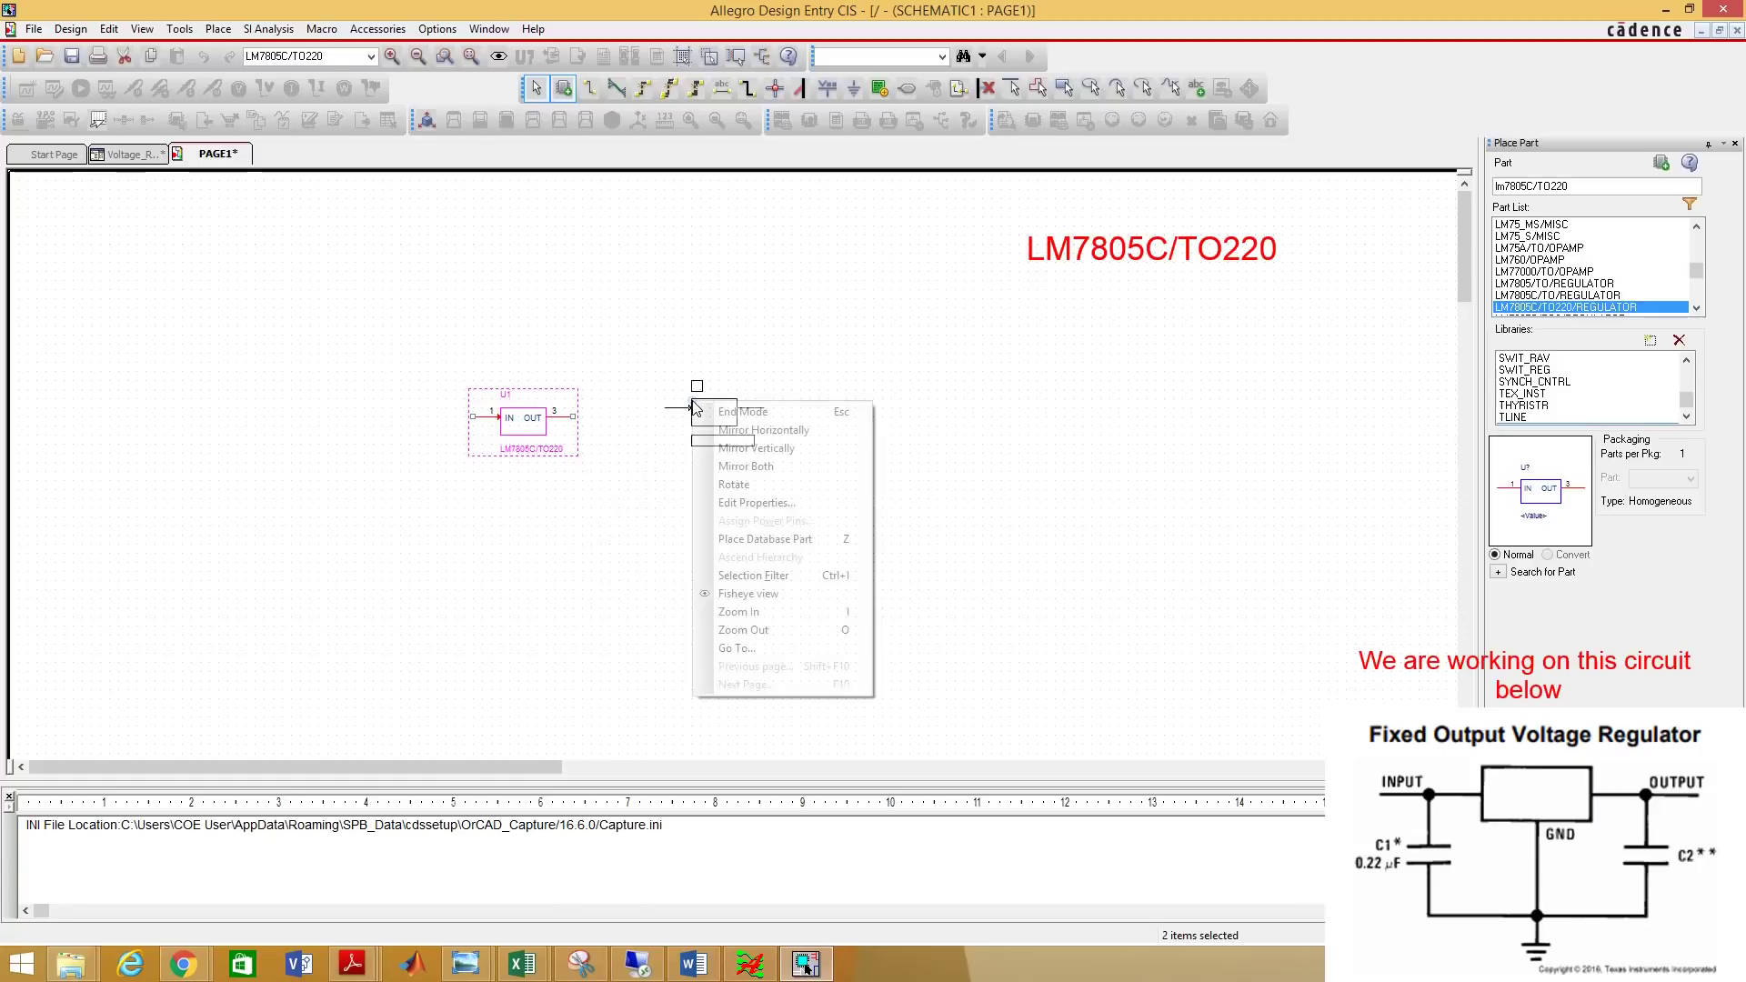
left_click(760, 414)
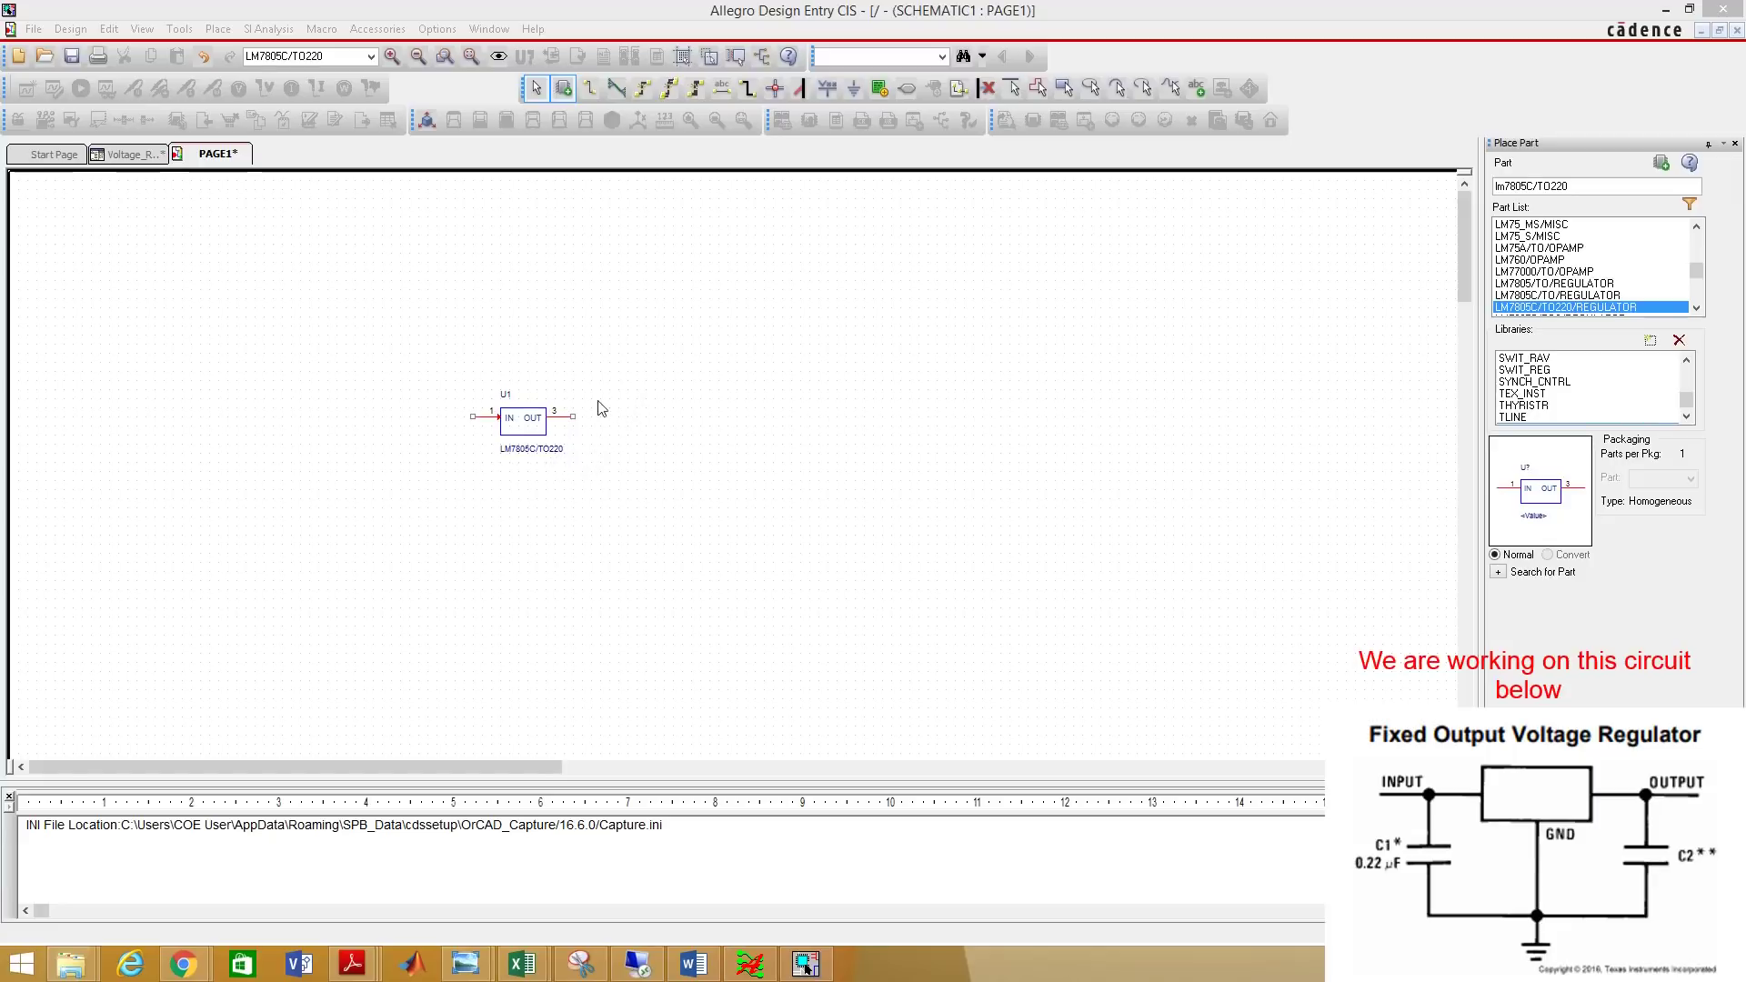
left_click(758, 502)
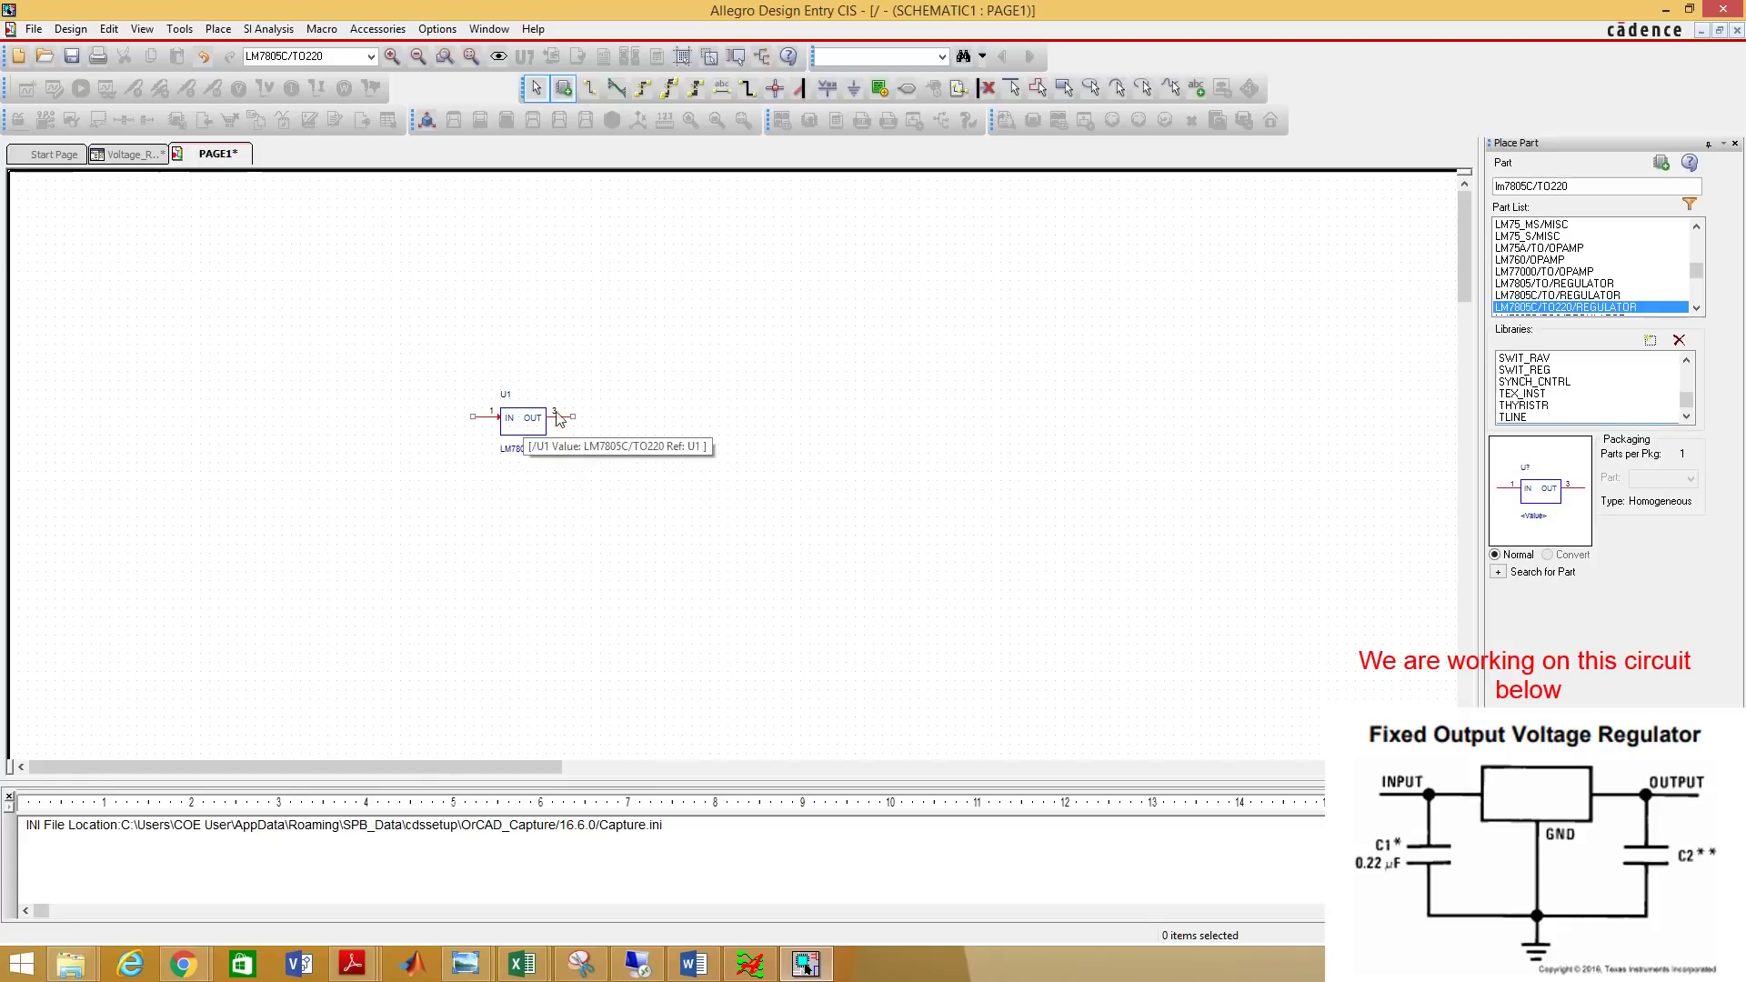
Open the placed LM7805C/TO220 for part editing and make its GND pin visible with a full-length line shape.
left_click(523, 420)
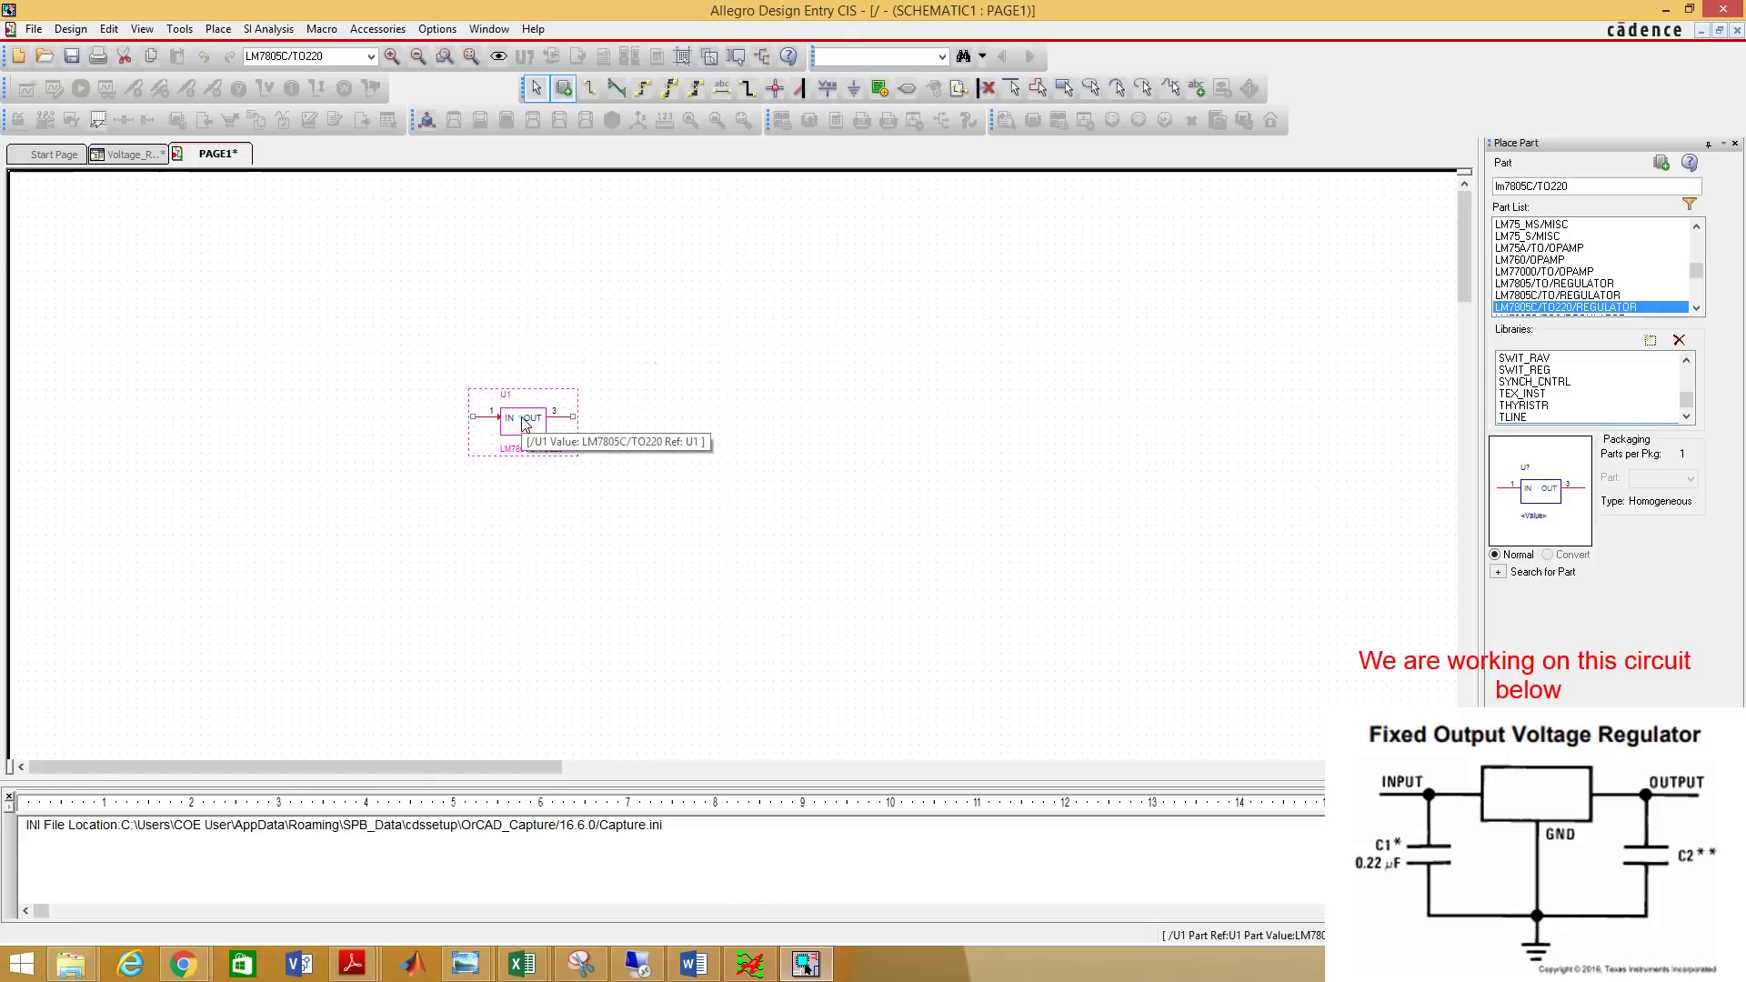
right_click(524, 422)
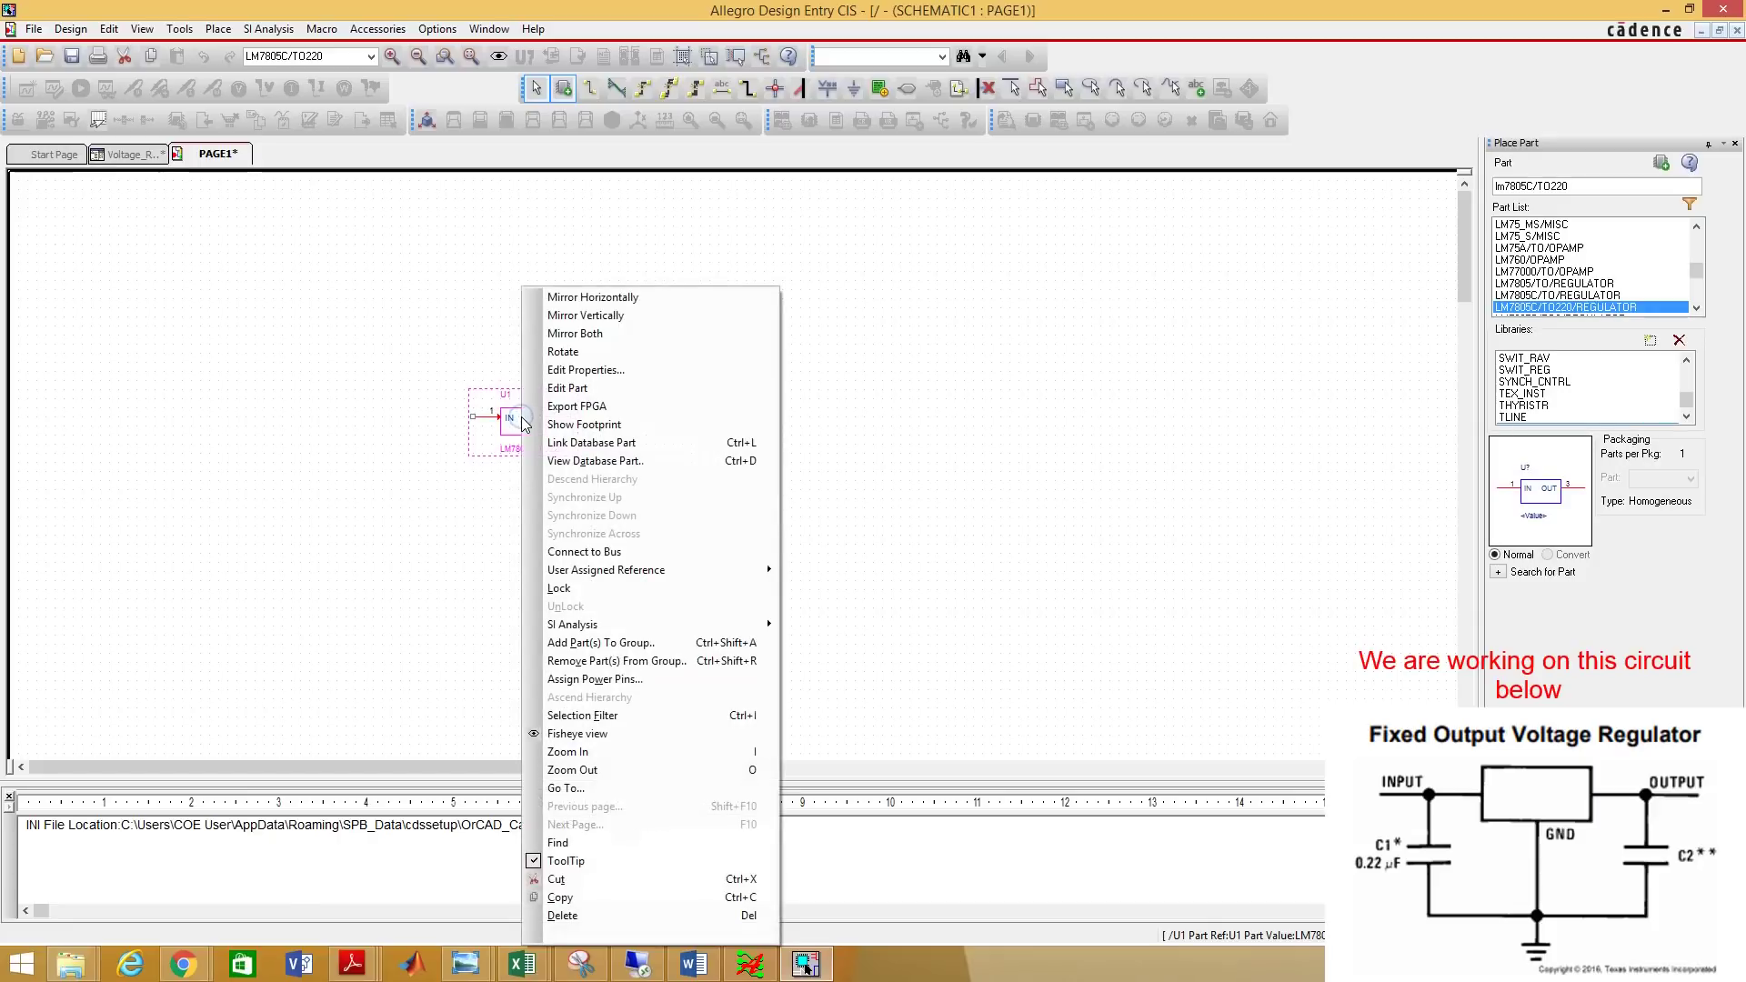
left_click(567, 388)
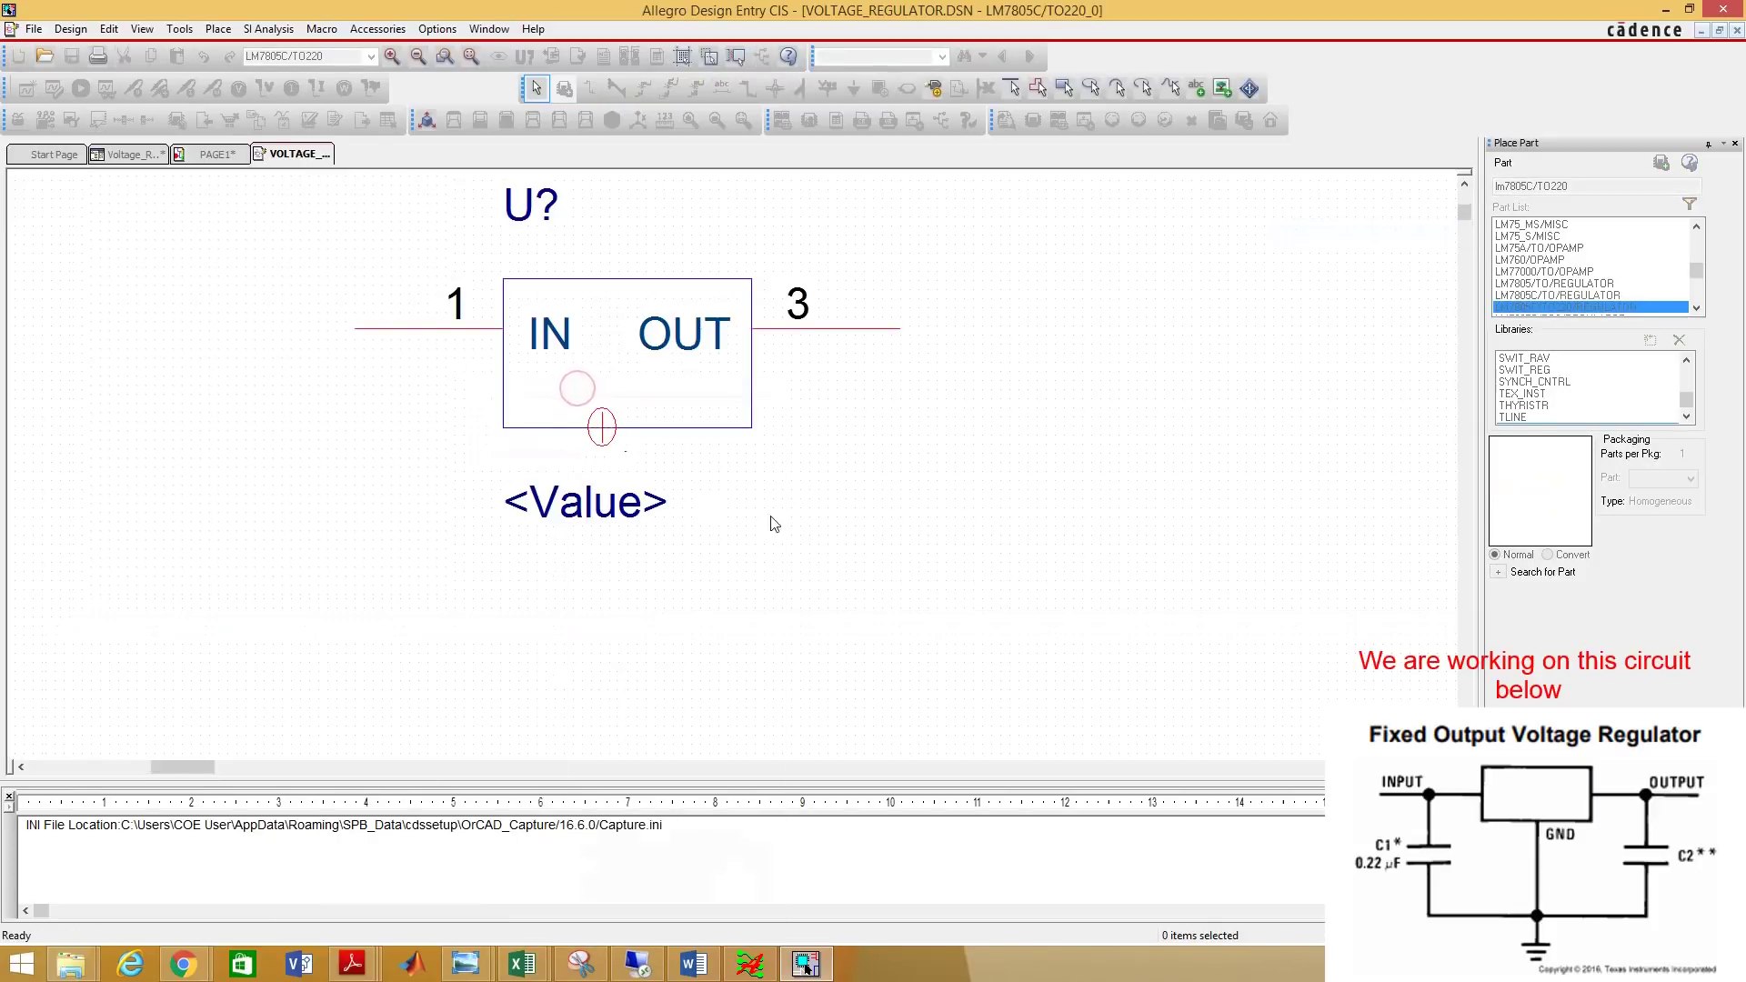
double_click(602, 428)
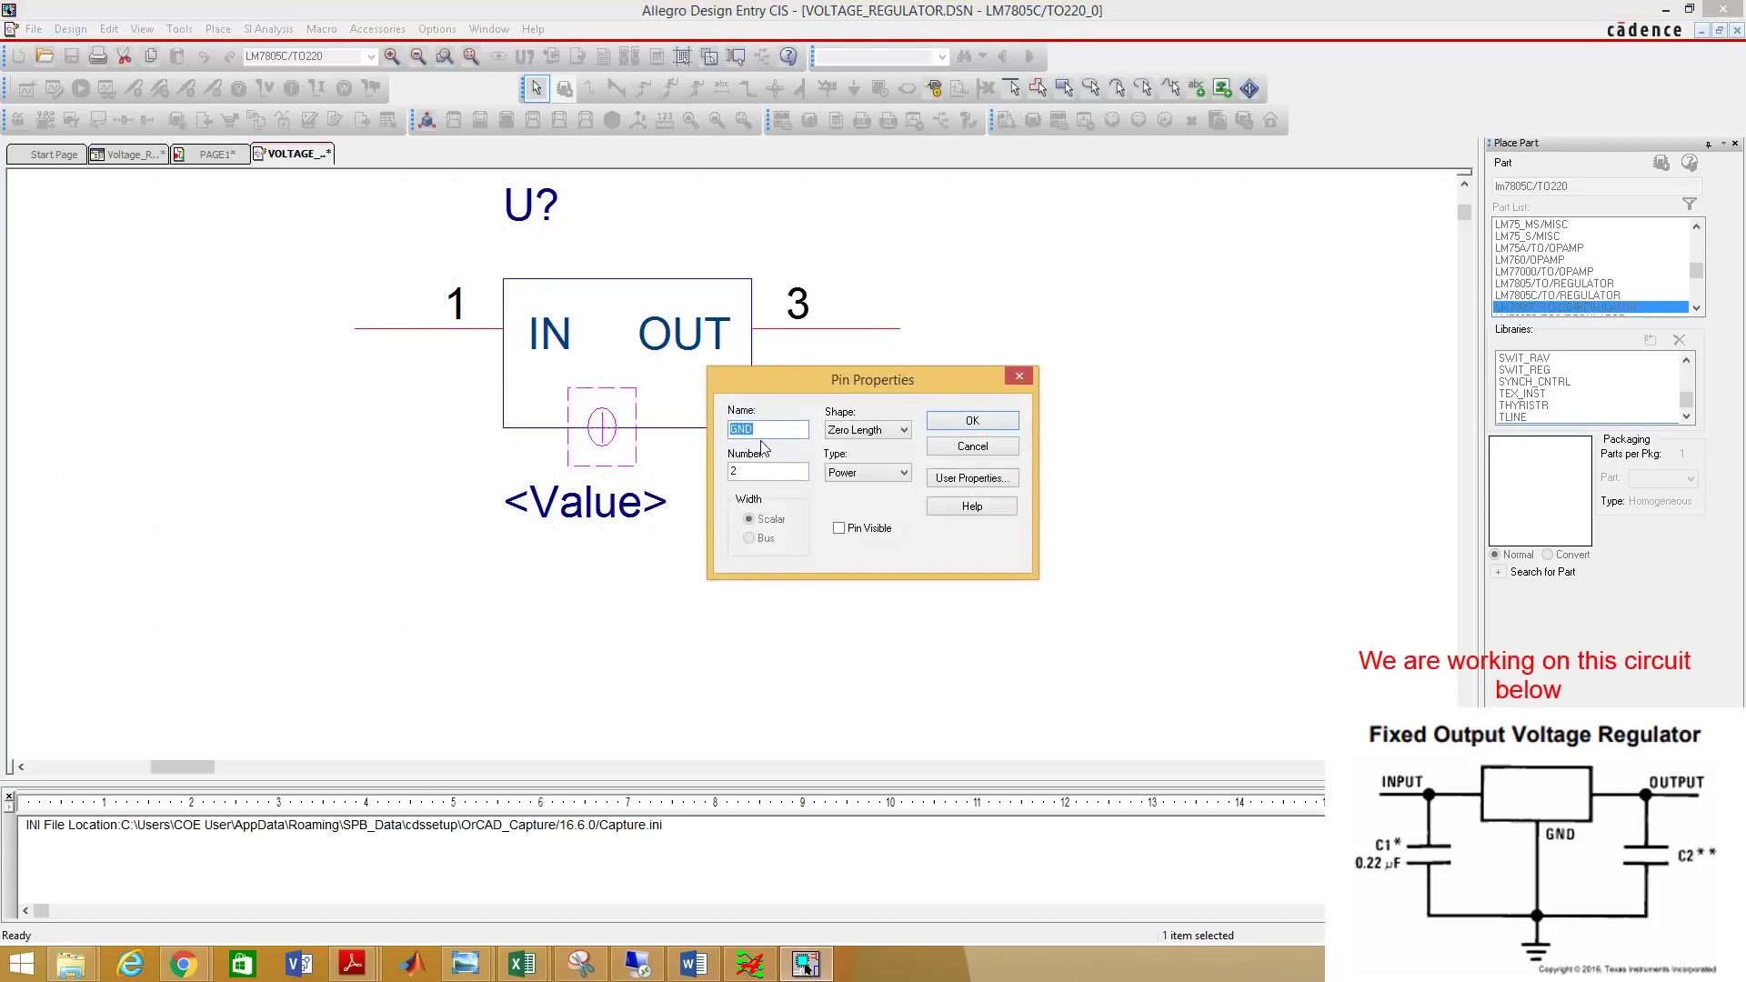
left_click(849, 433)
left_click(847, 483)
left_click(839, 528)
left_click(985, 418)
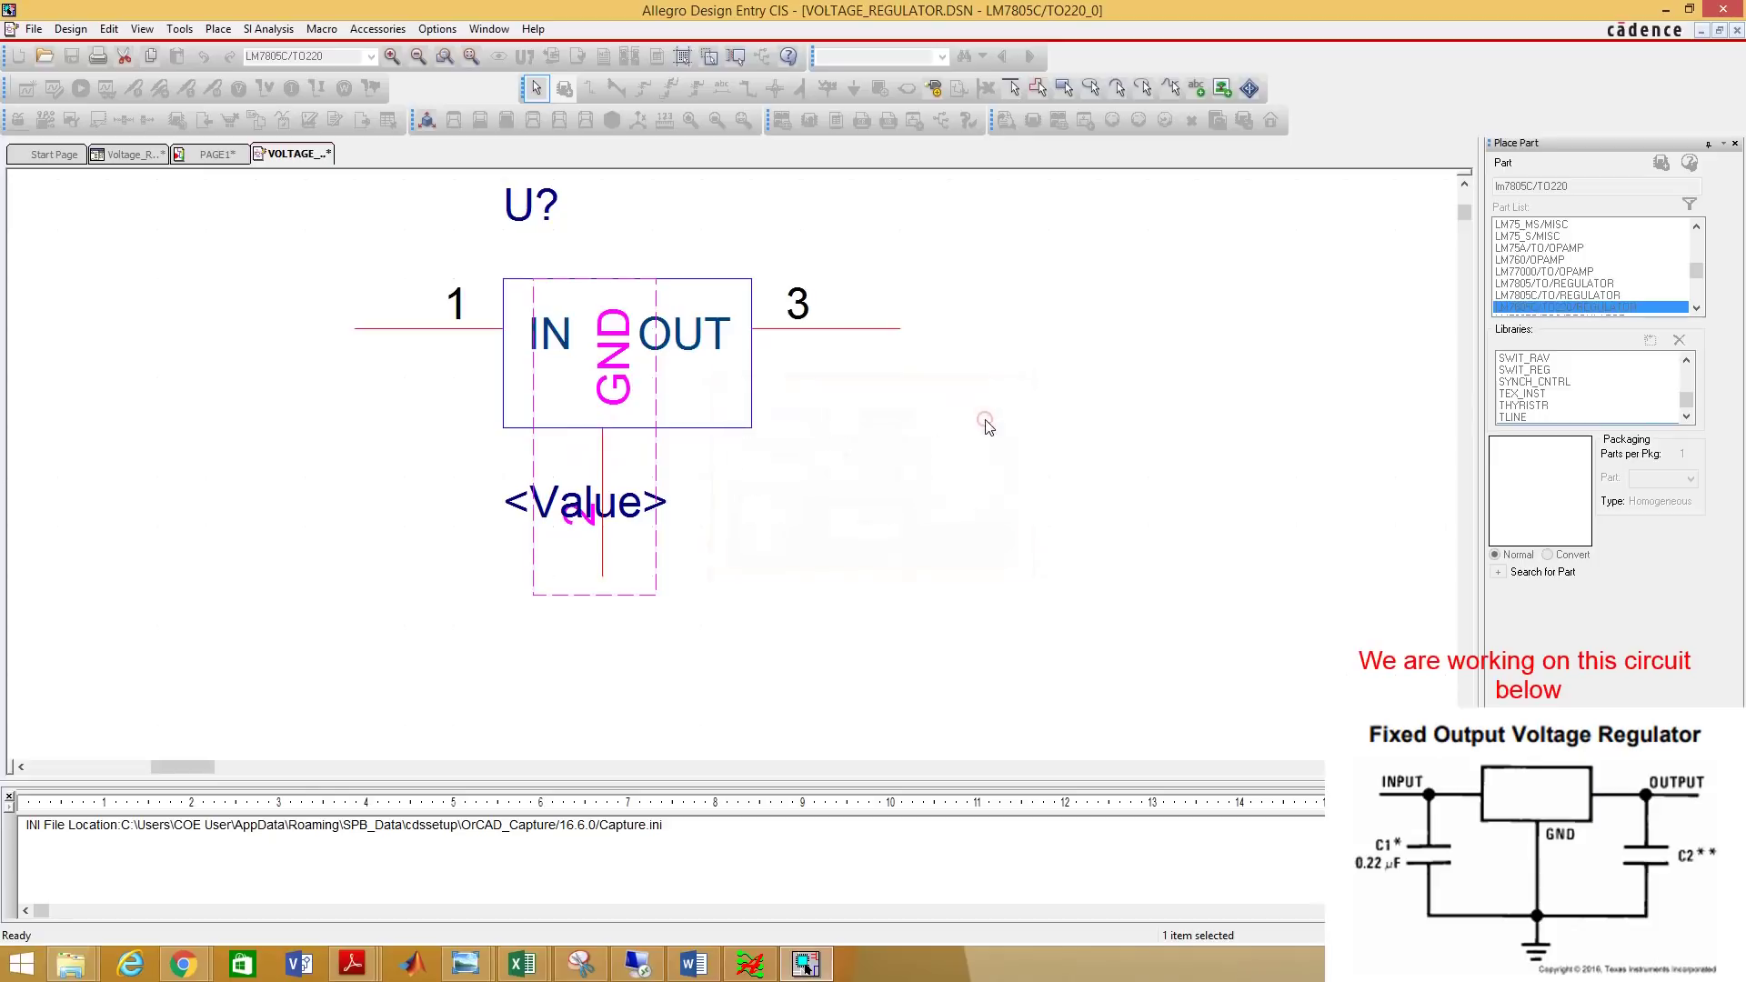
Move the part's <Value> text to the right of pin 2 so they do not overlap.
left_click(557, 516)
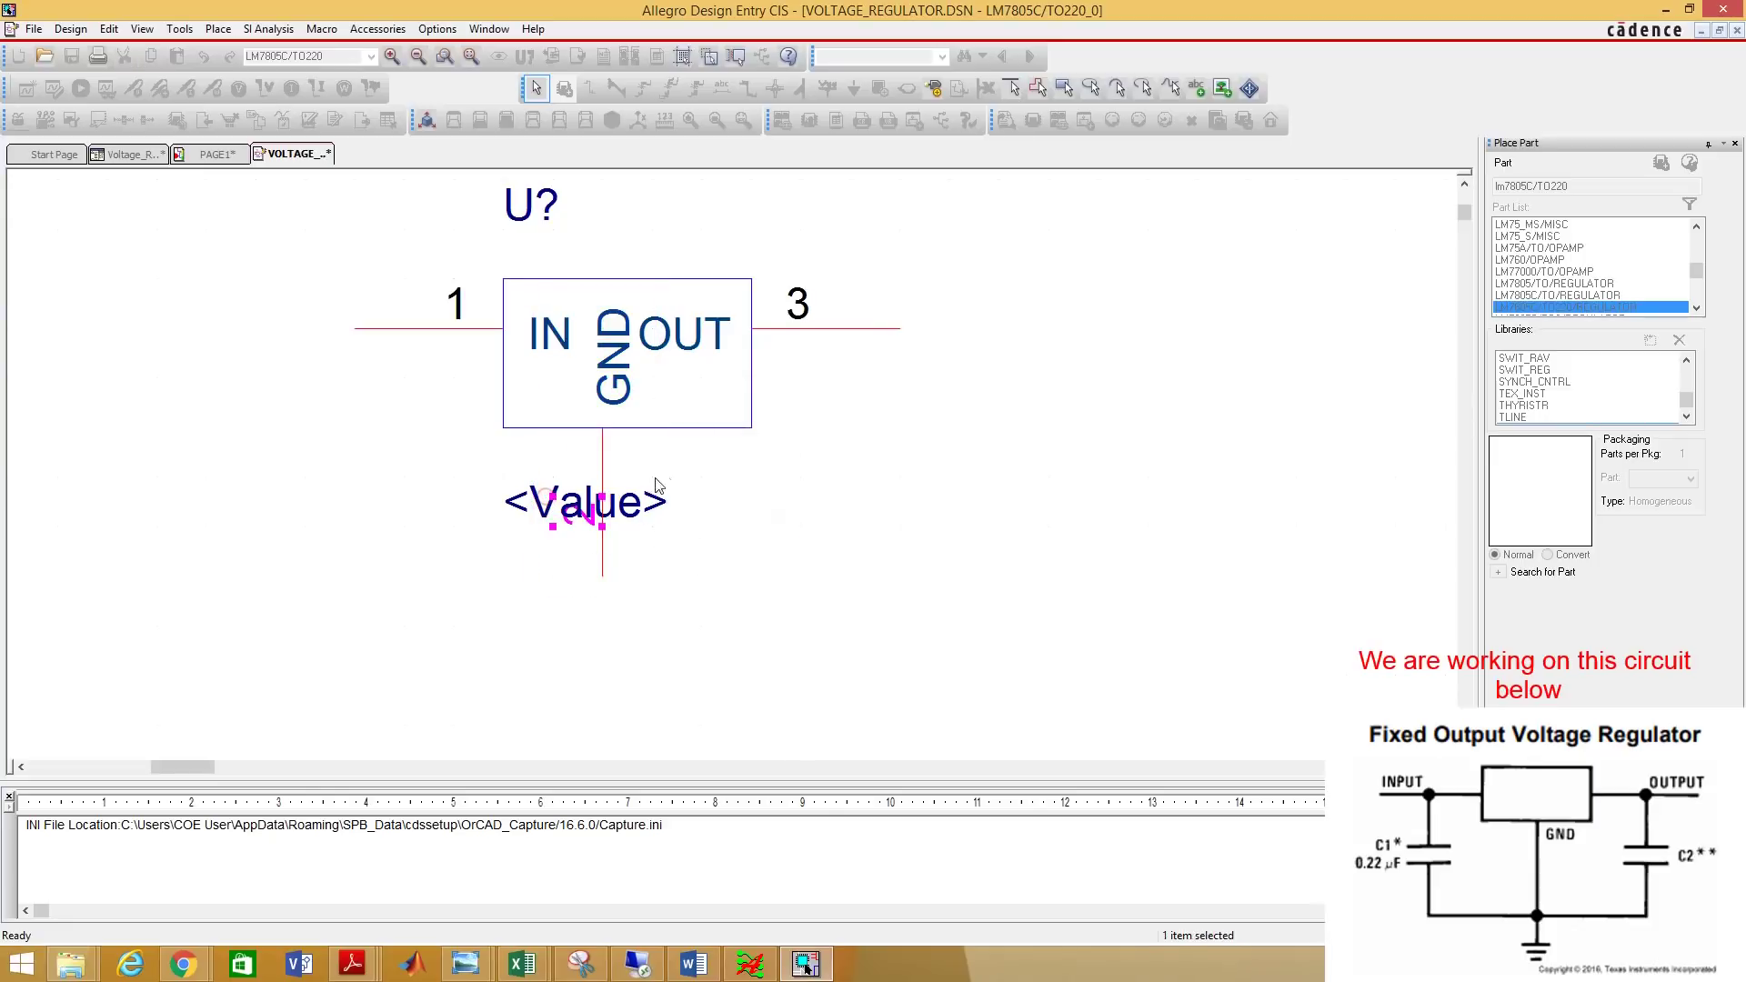
left_click(548, 503)
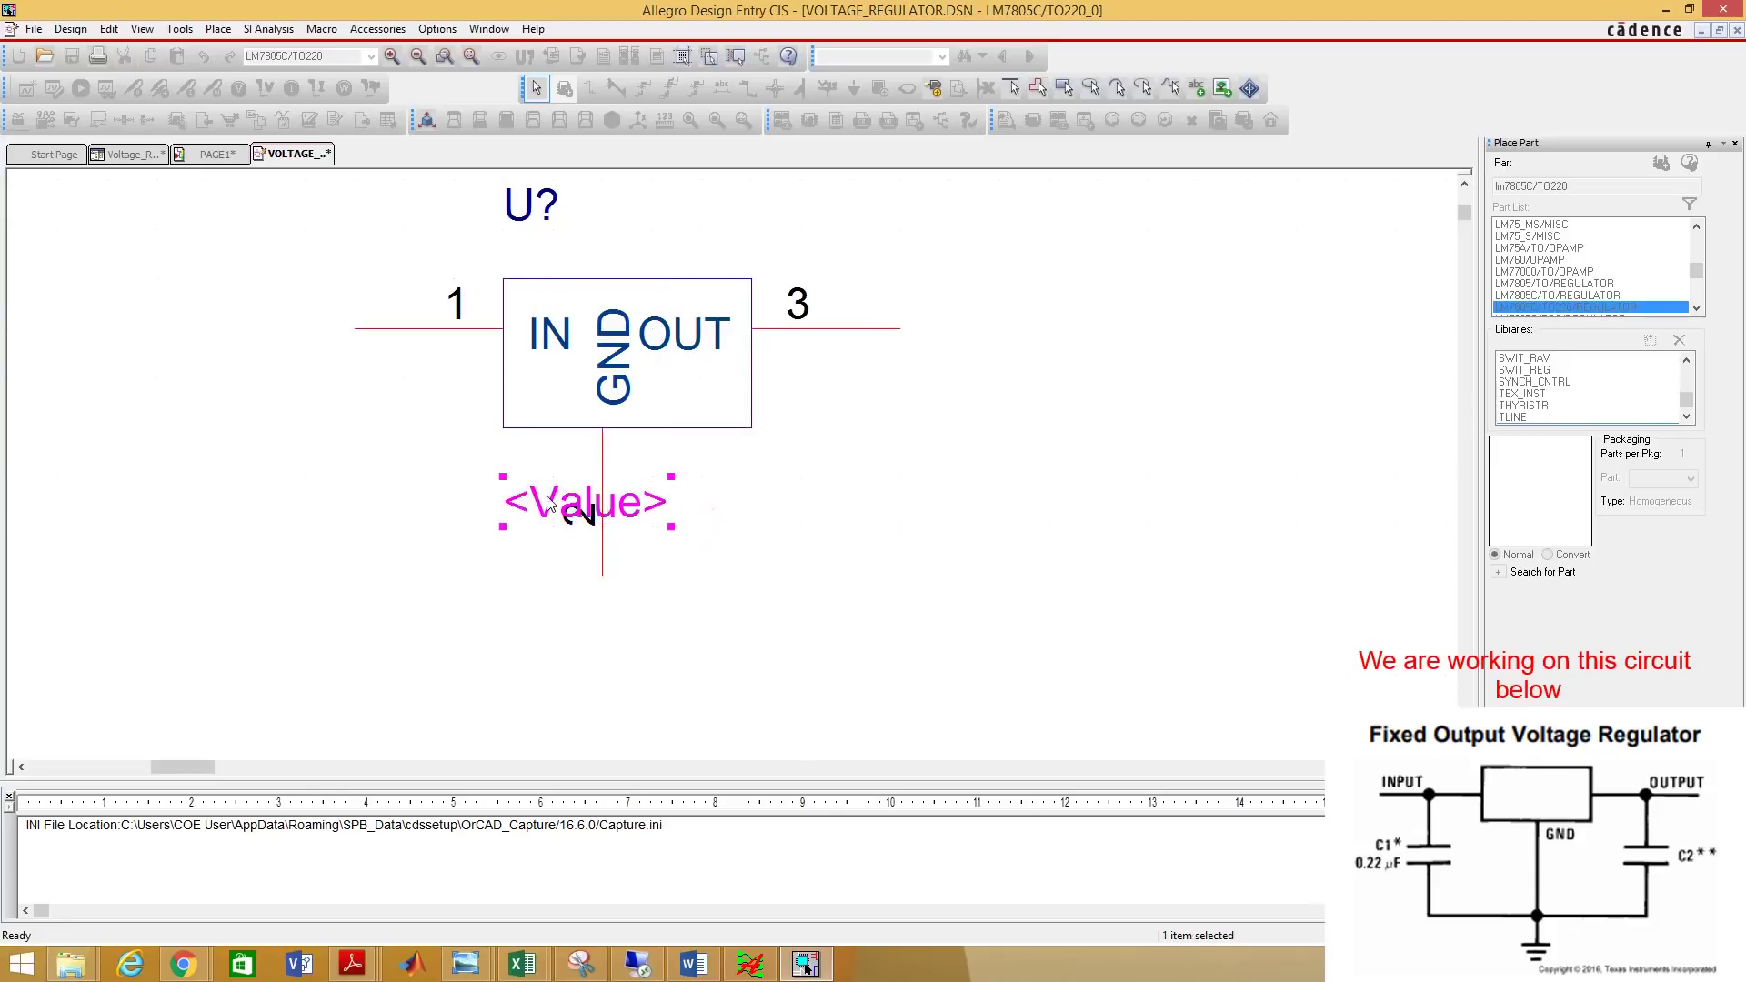
left_click_drag(548, 503, 705, 462)
left_click(696, 601)
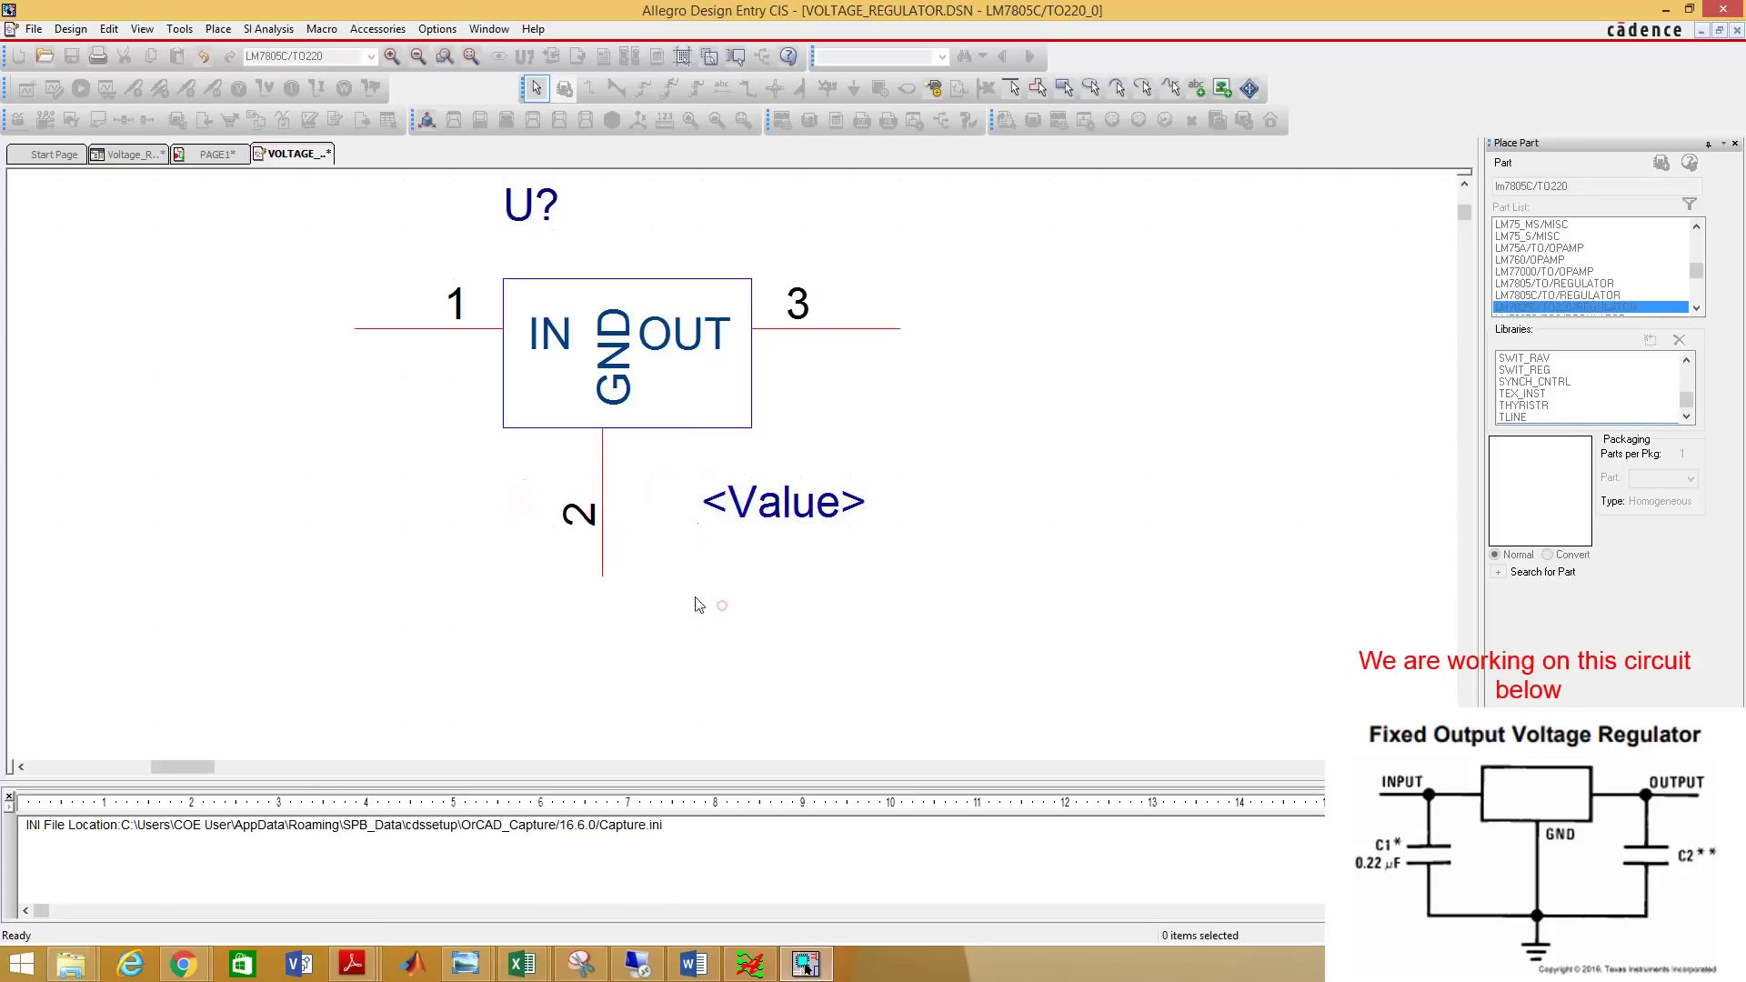
Close the part editor and apply the changes only to the current part instance.
right_click(285, 157)
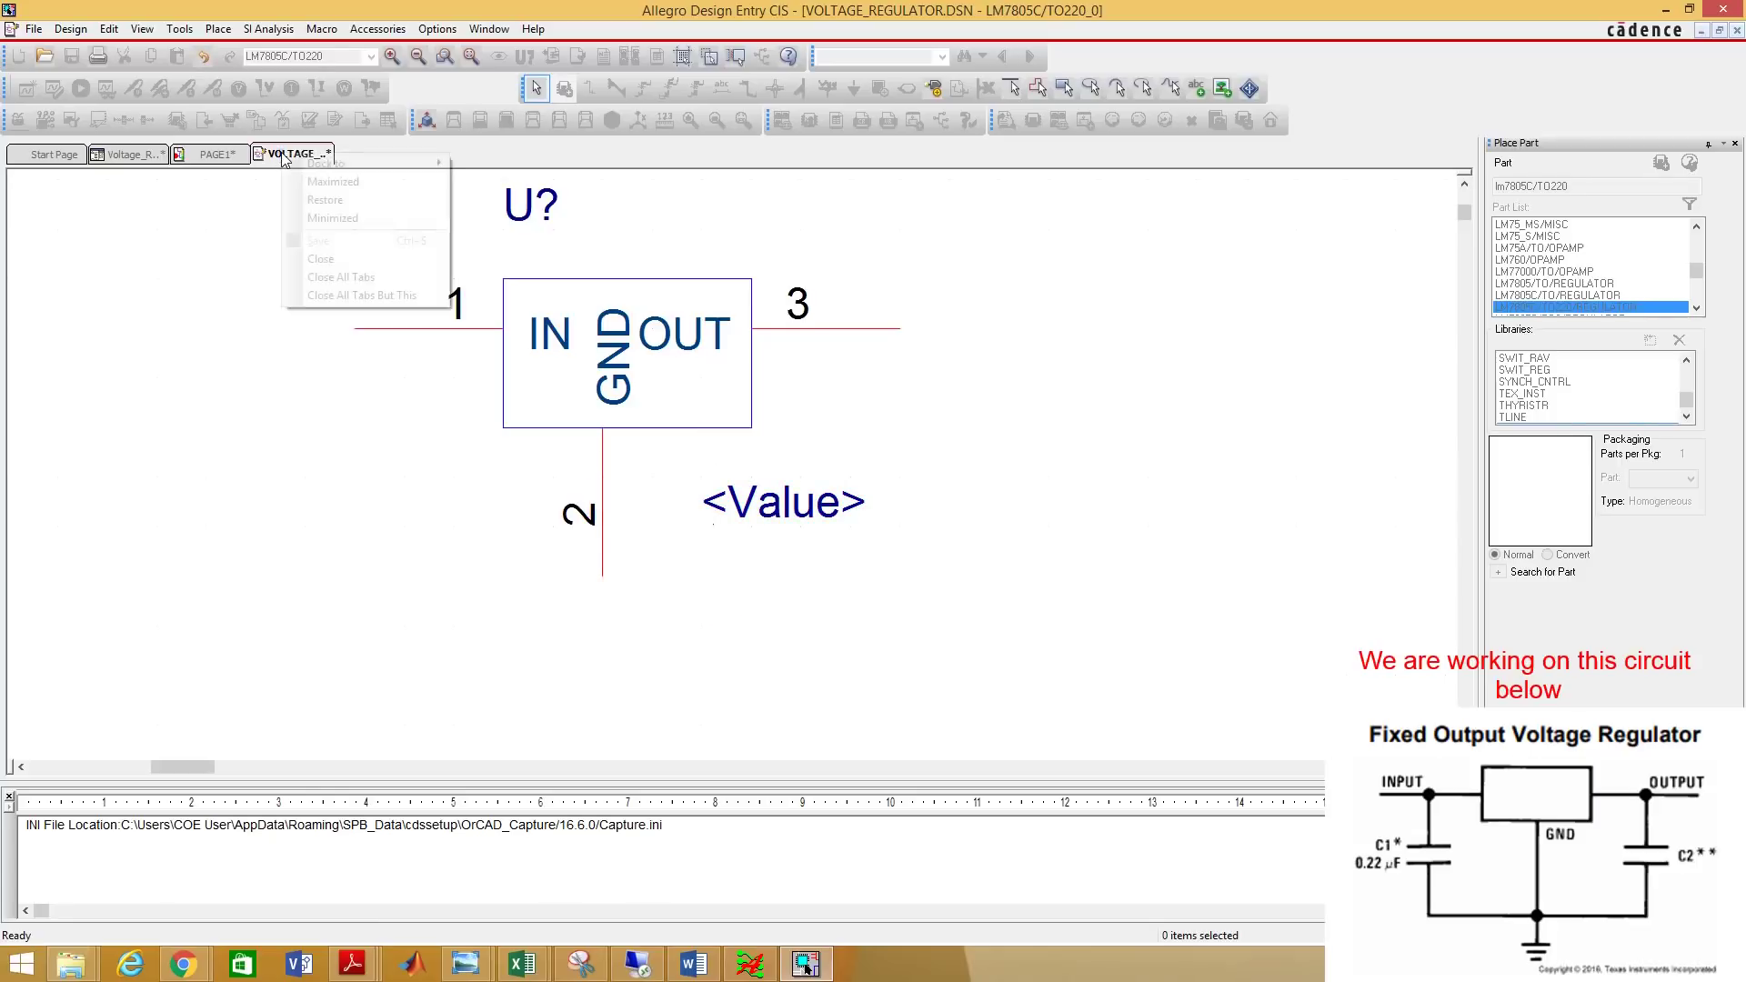
left_click(345, 260)
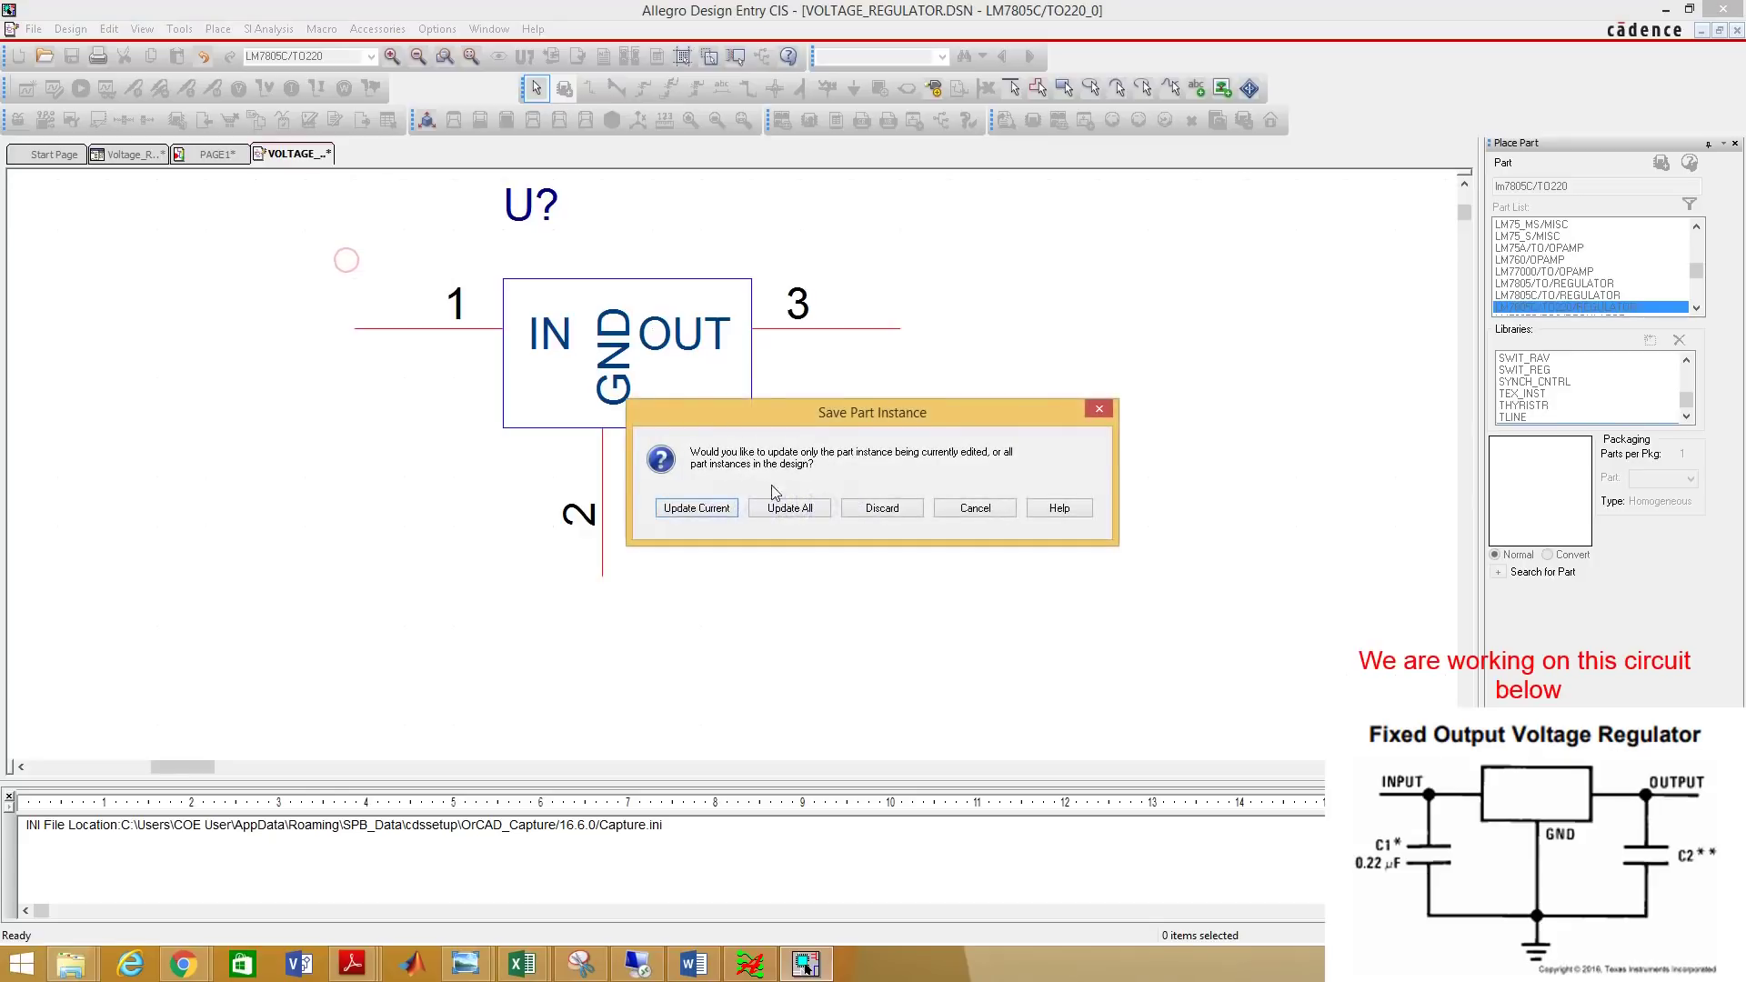
left_click(696, 510)
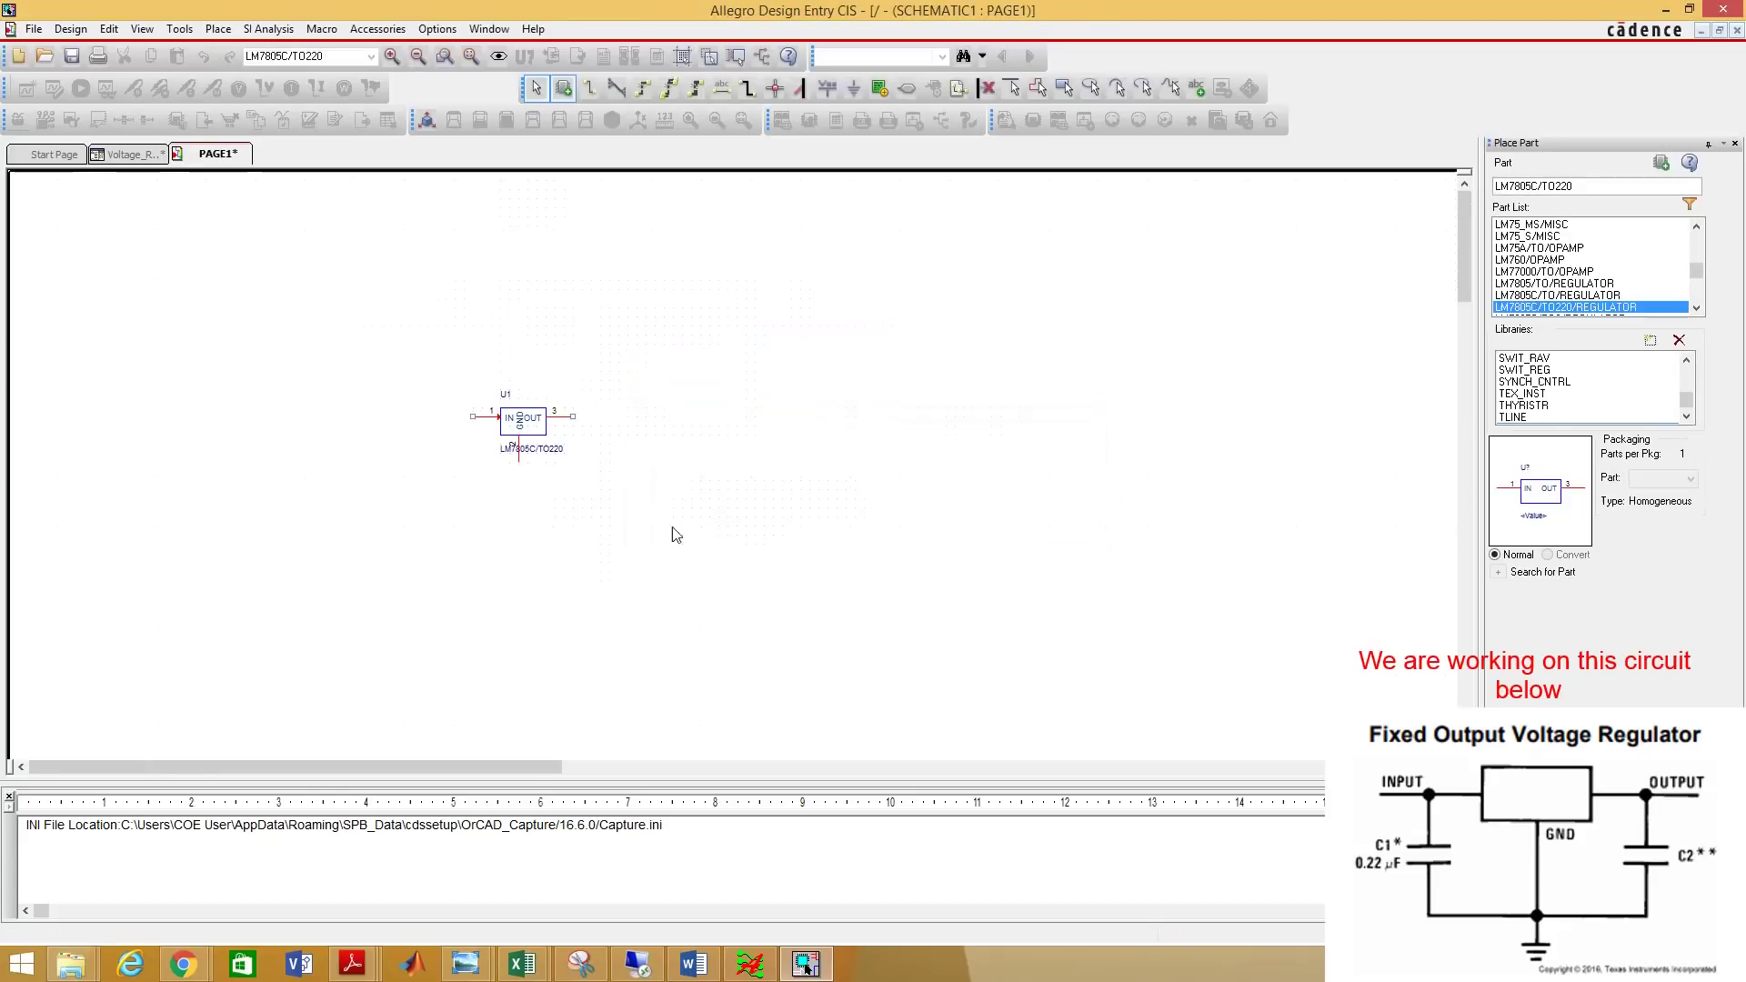
Move the LM7805C/TO220 value label on the schematic to the right, clear of pin 2.
scroll(482, 452, "up", 2, "ctrl")
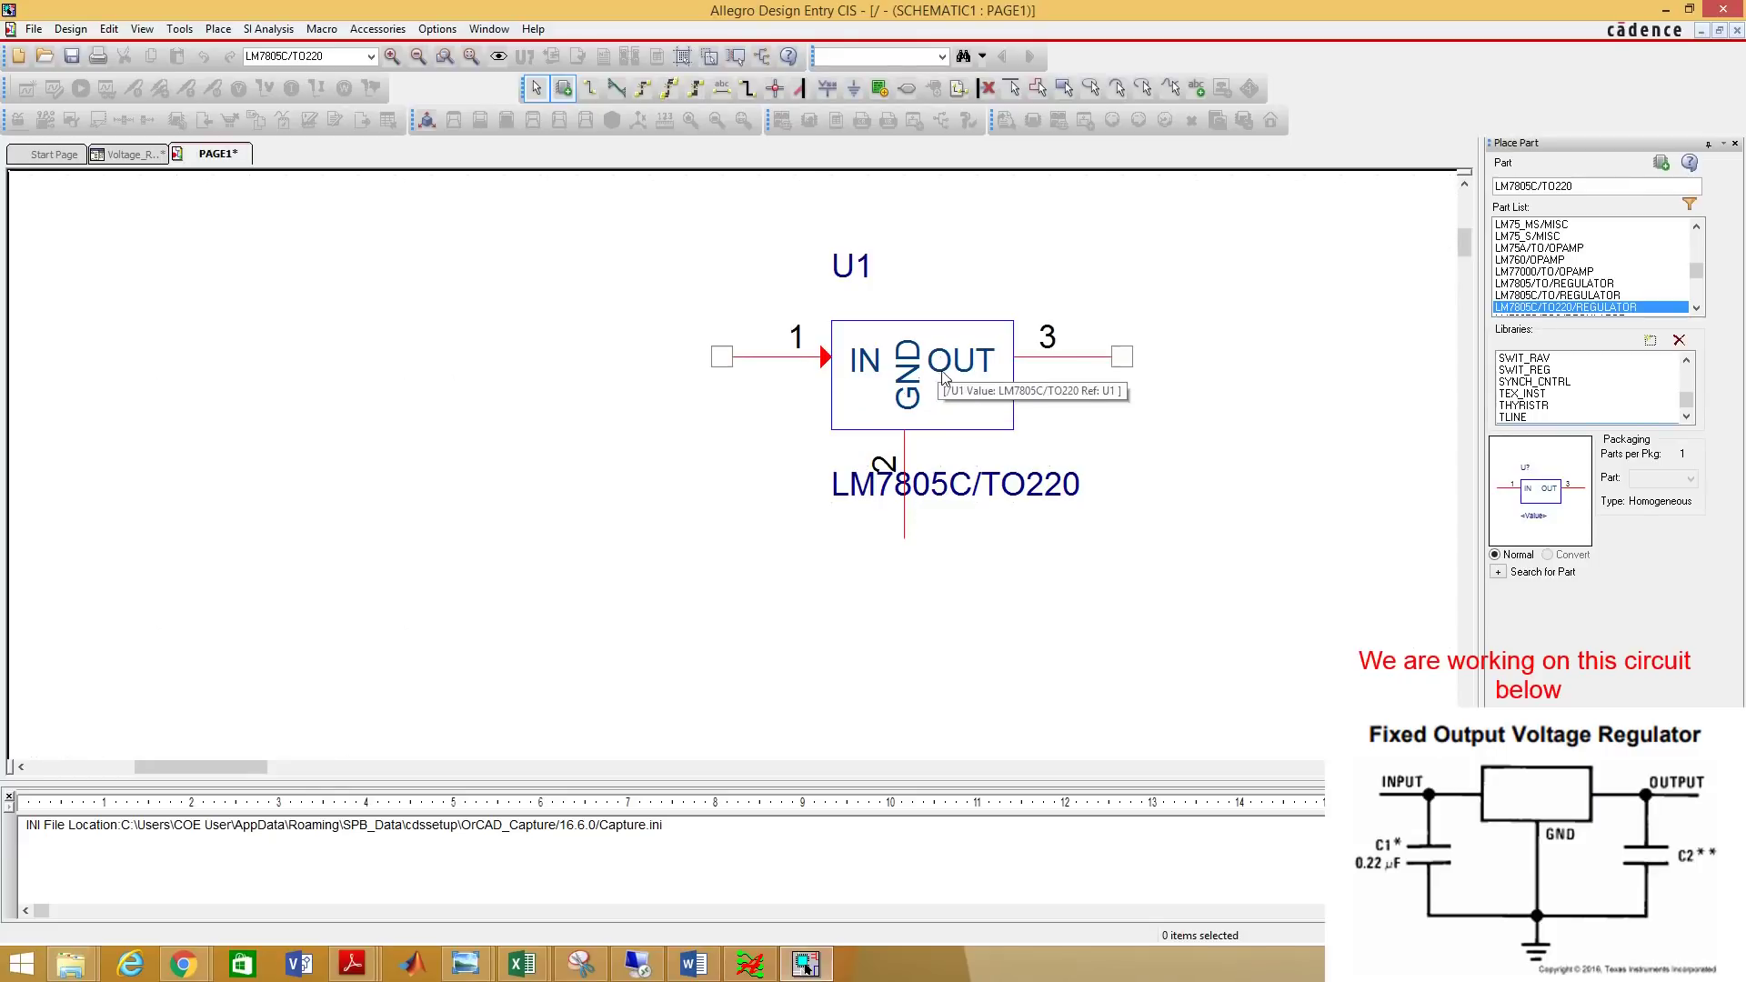
left_click_drag(970, 489, 1114, 493)
left_click(1029, 573)
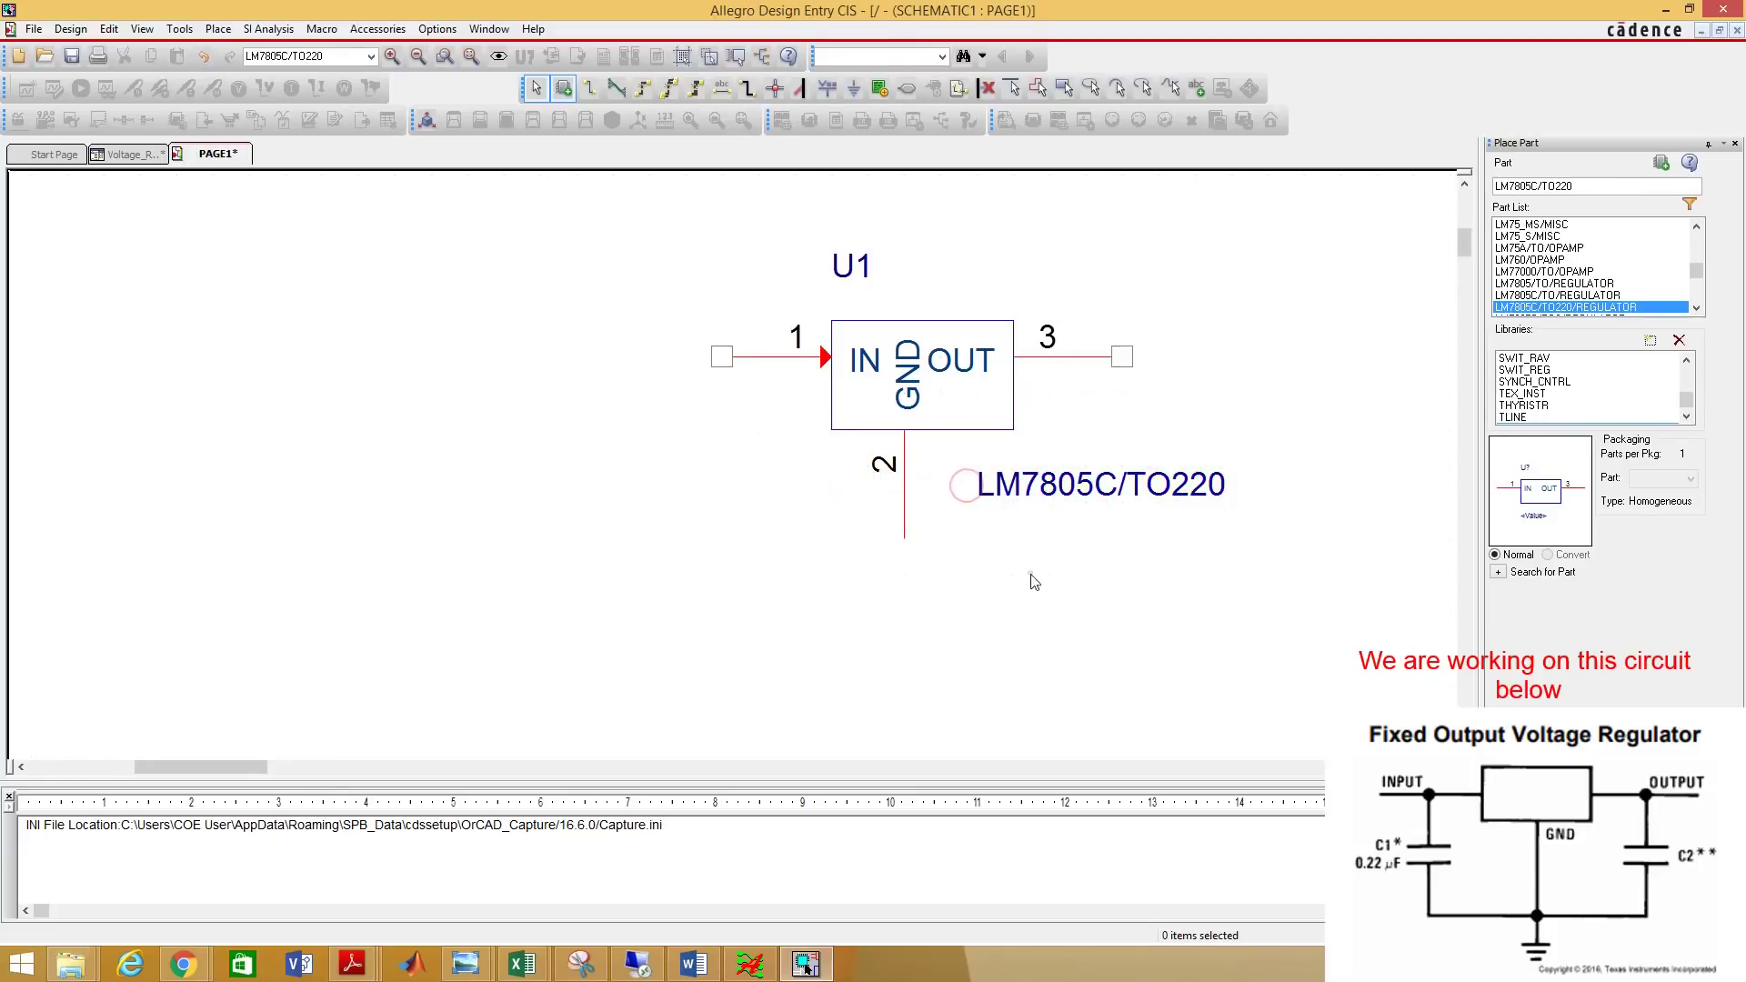
Place two CAP capacitors from the DISCRETE library, one on each side of regulator U1.
scroll(634, 491, "down", 1, "ctrl")
key("p")
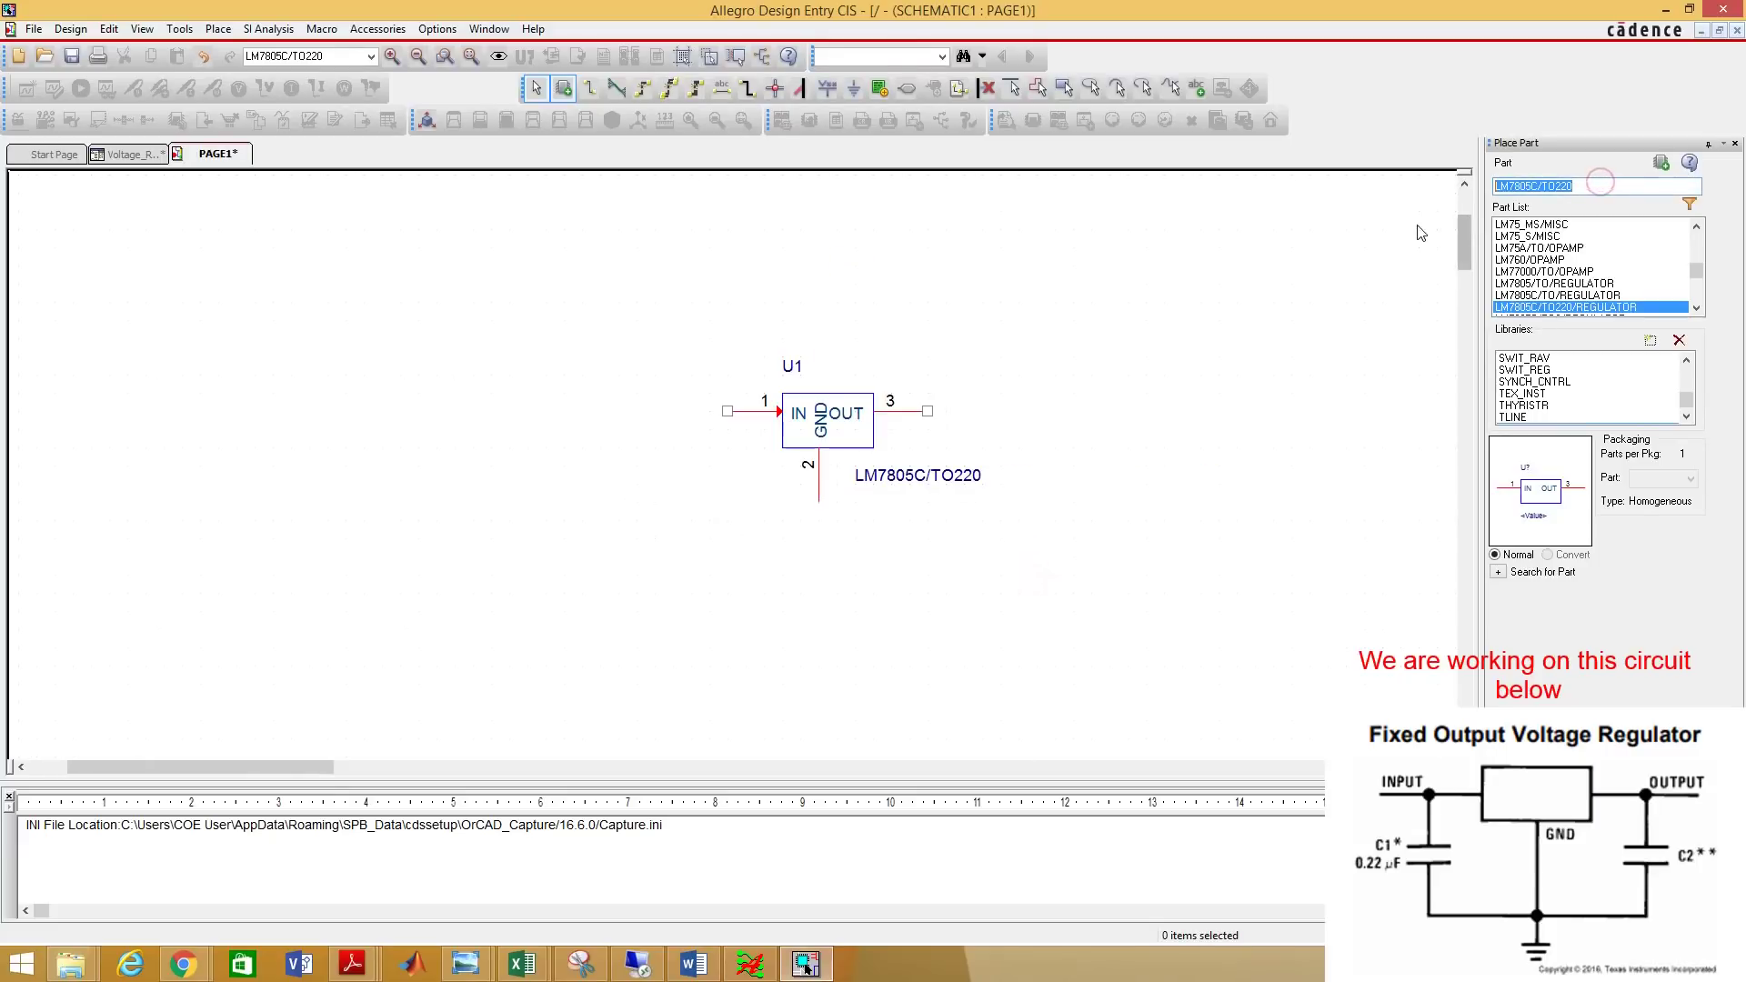
type("cap")
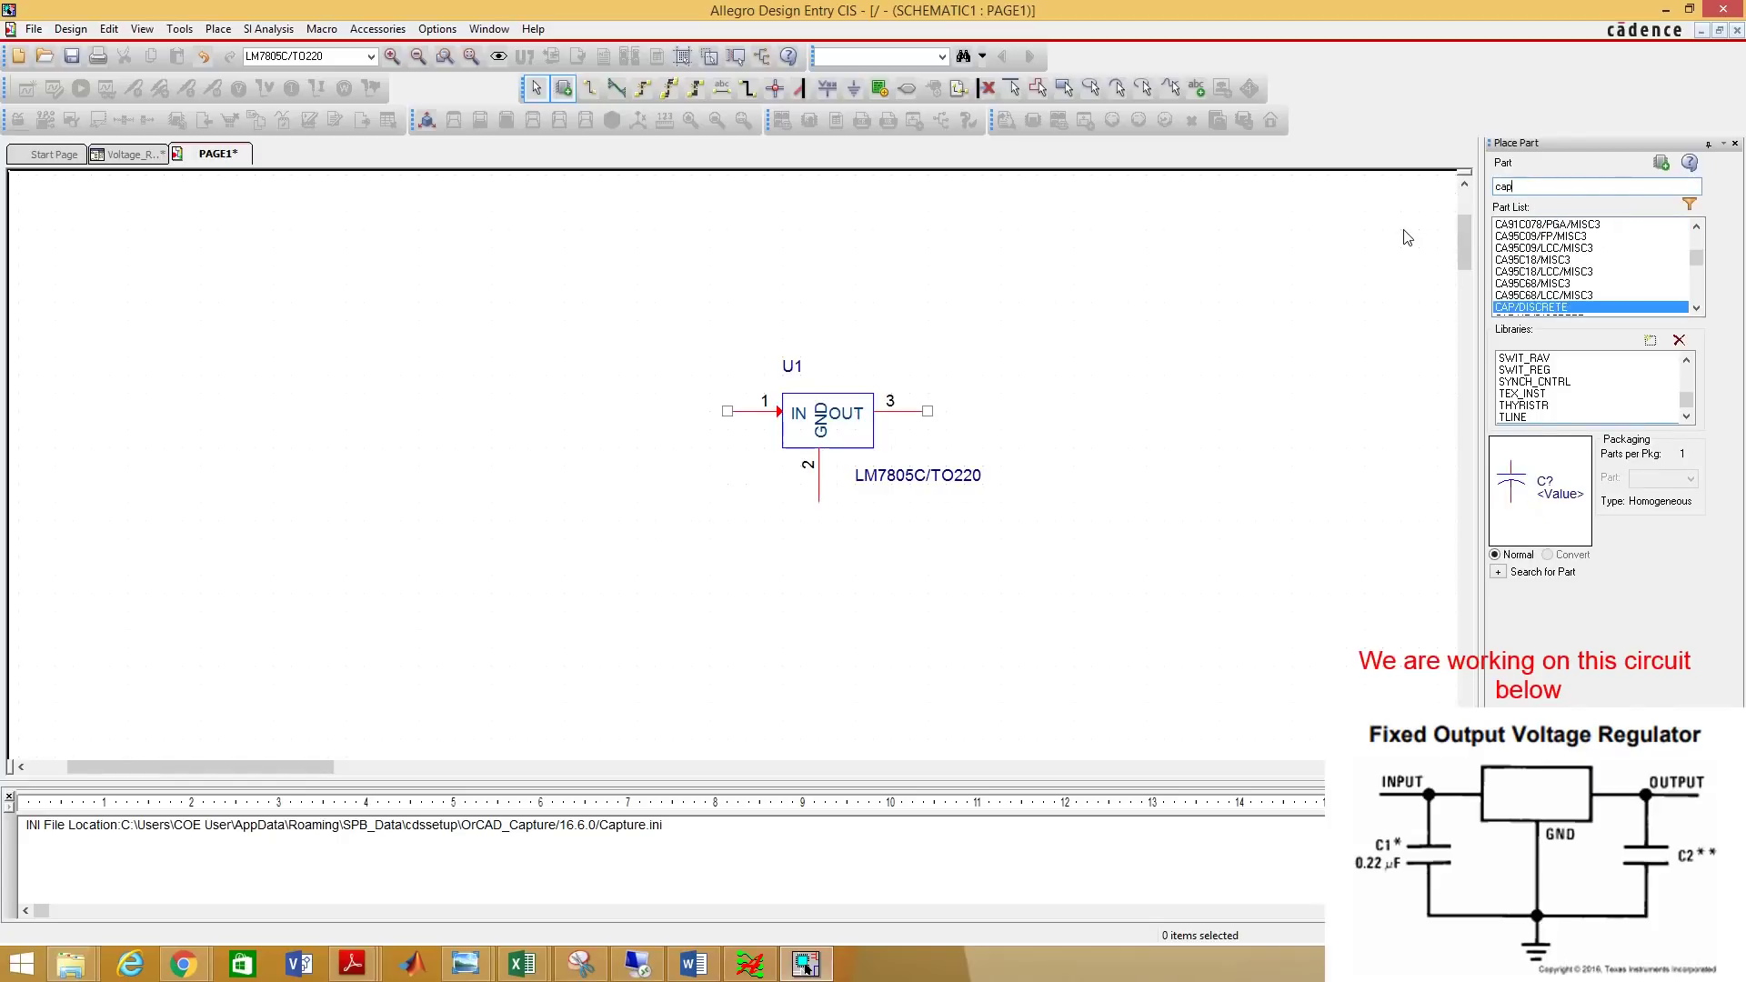
key("Return")
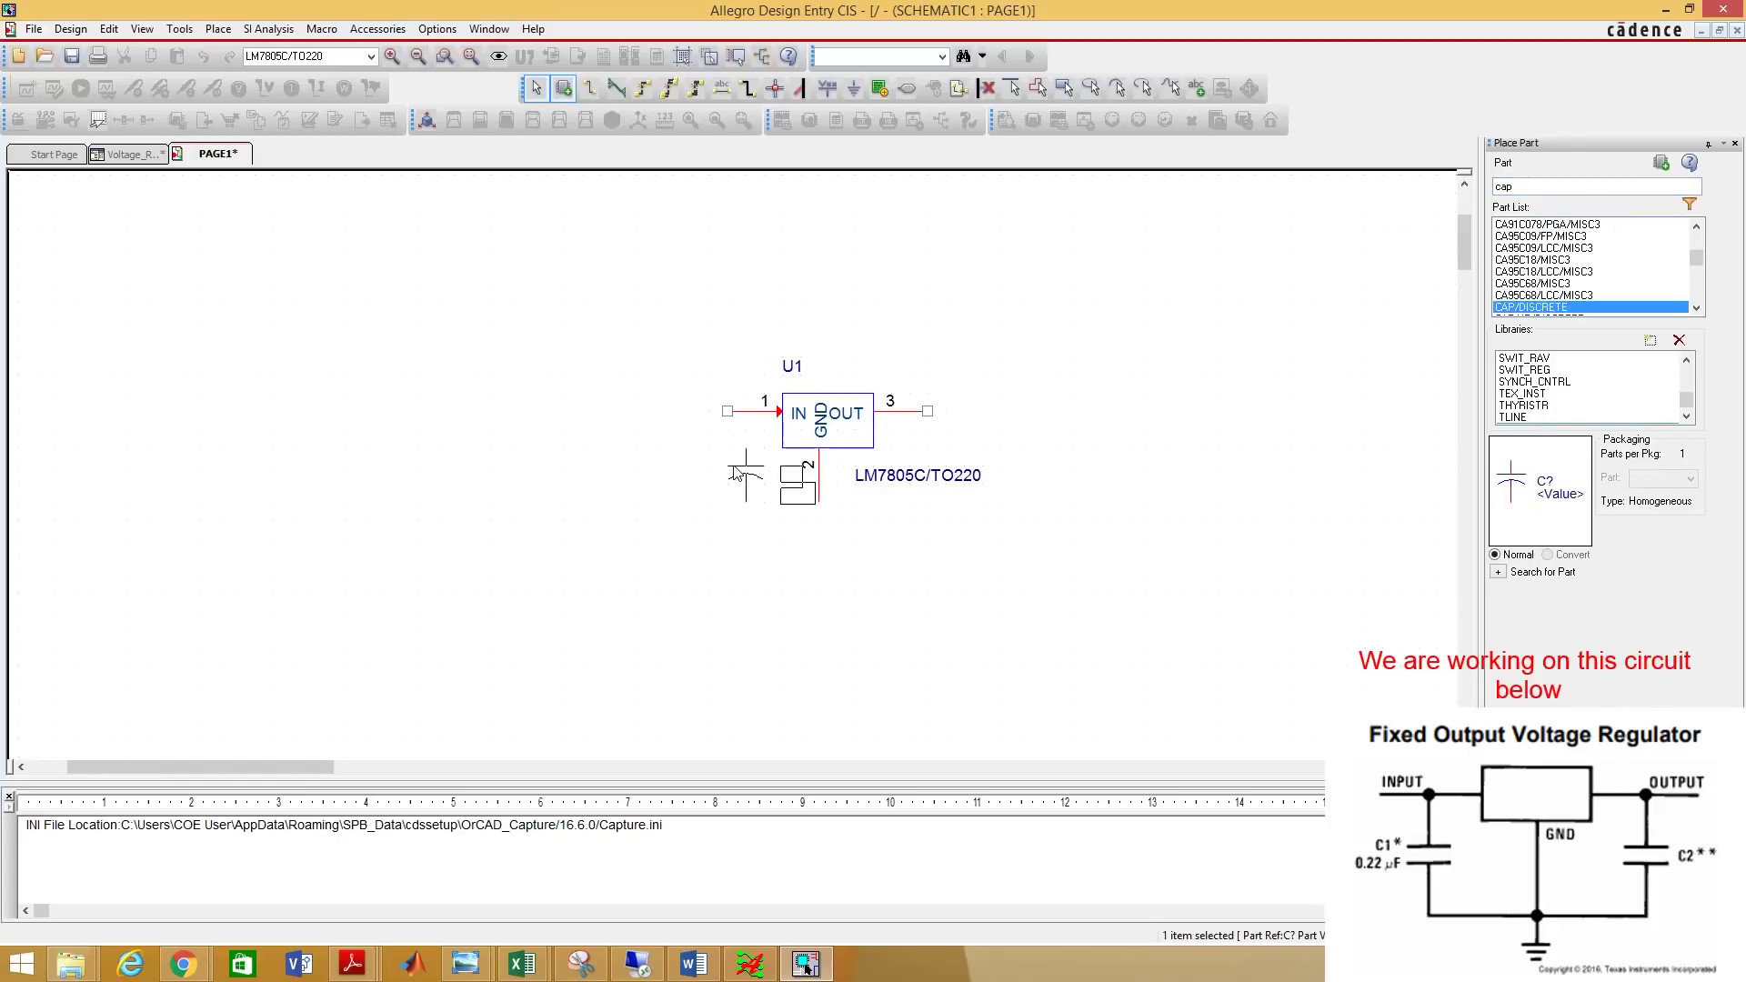
left_click(618, 445)
left_click(1023, 454)
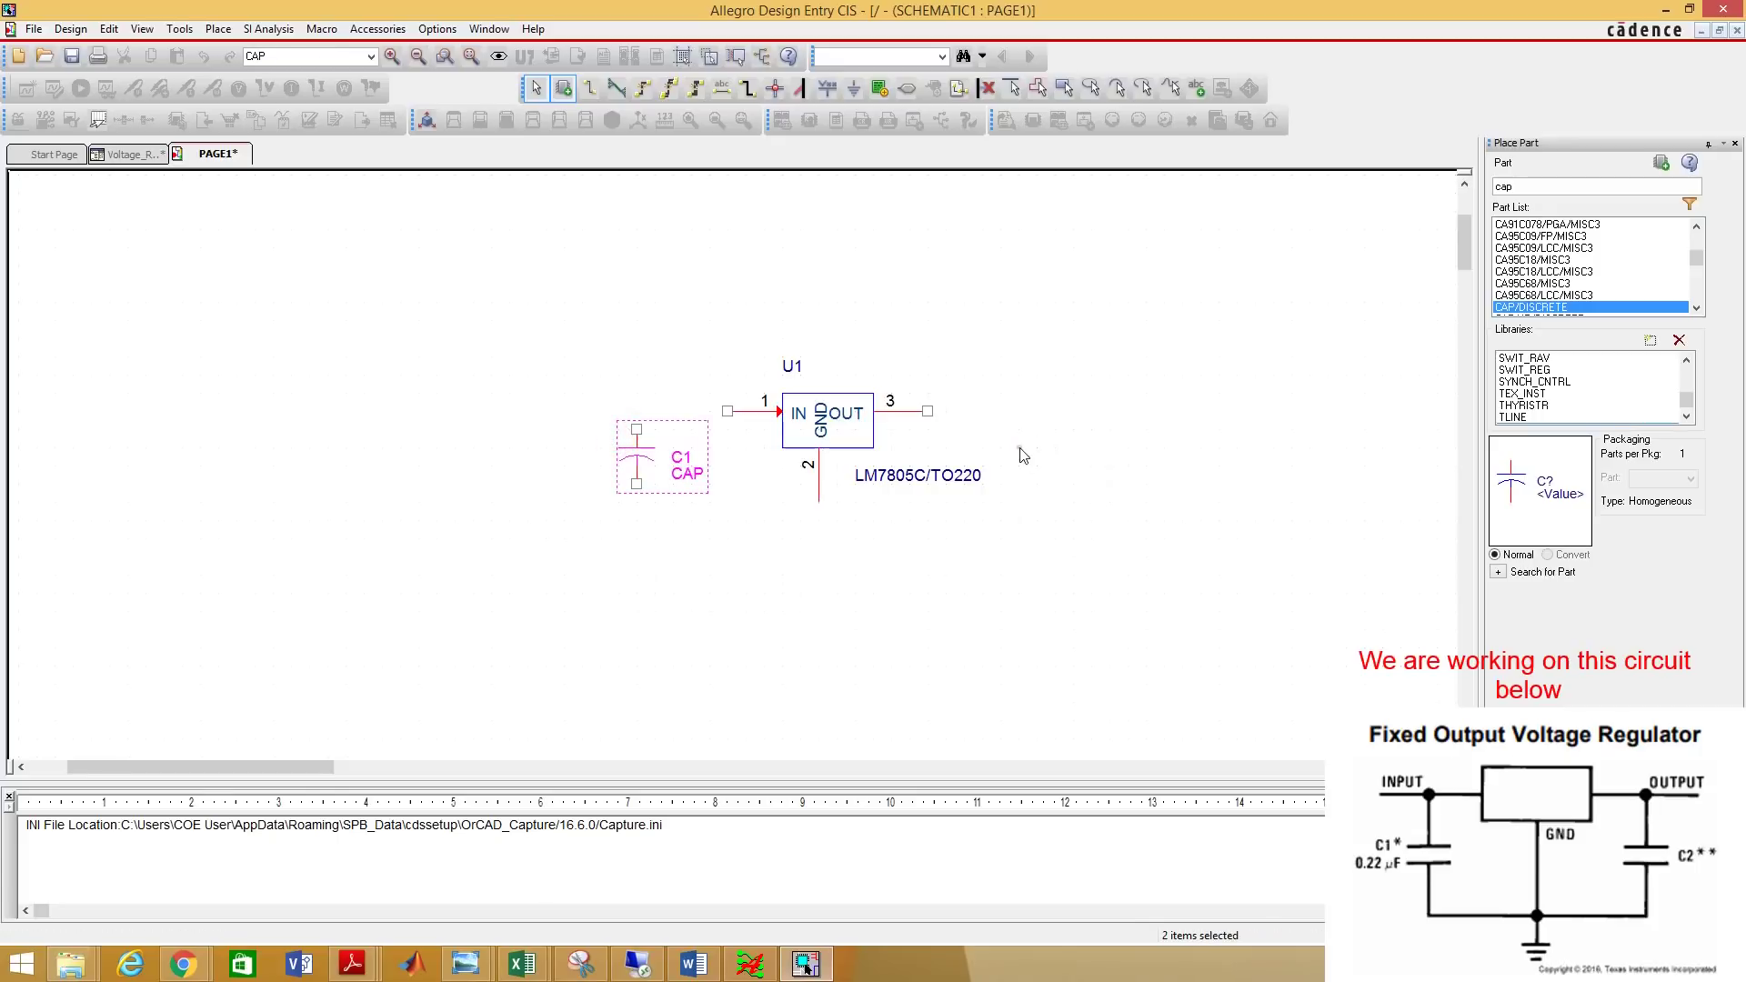
right_click(830, 582)
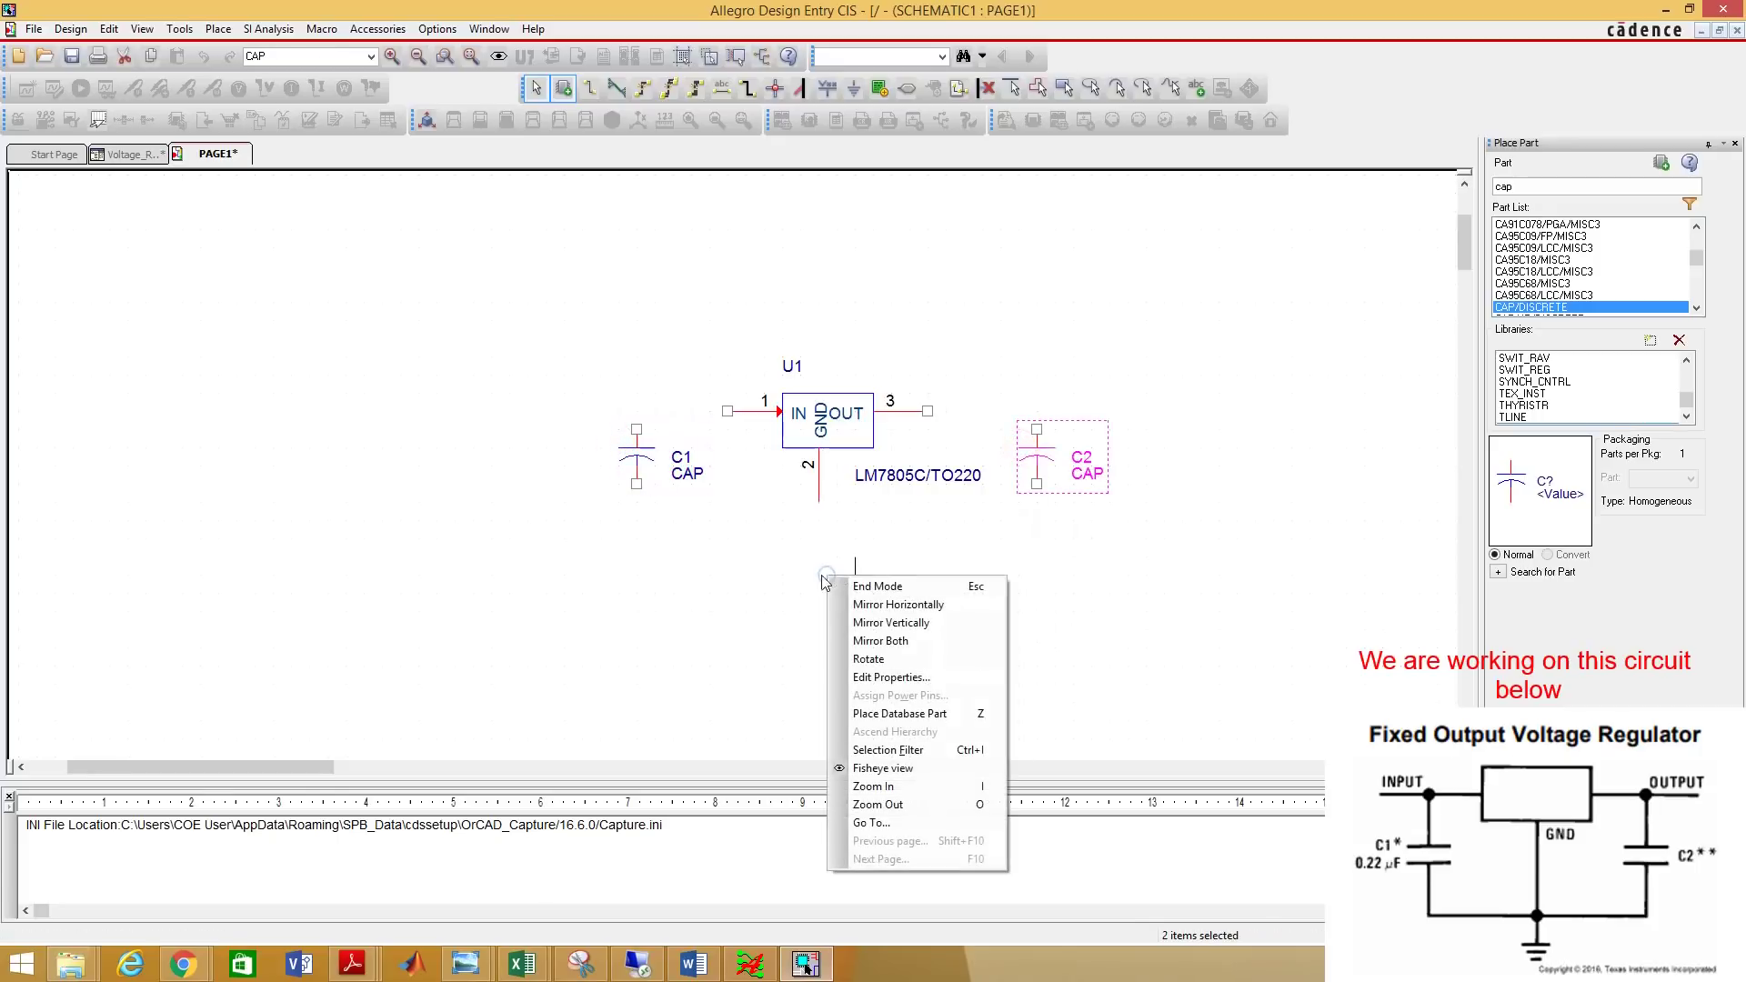
left_click(863, 585)
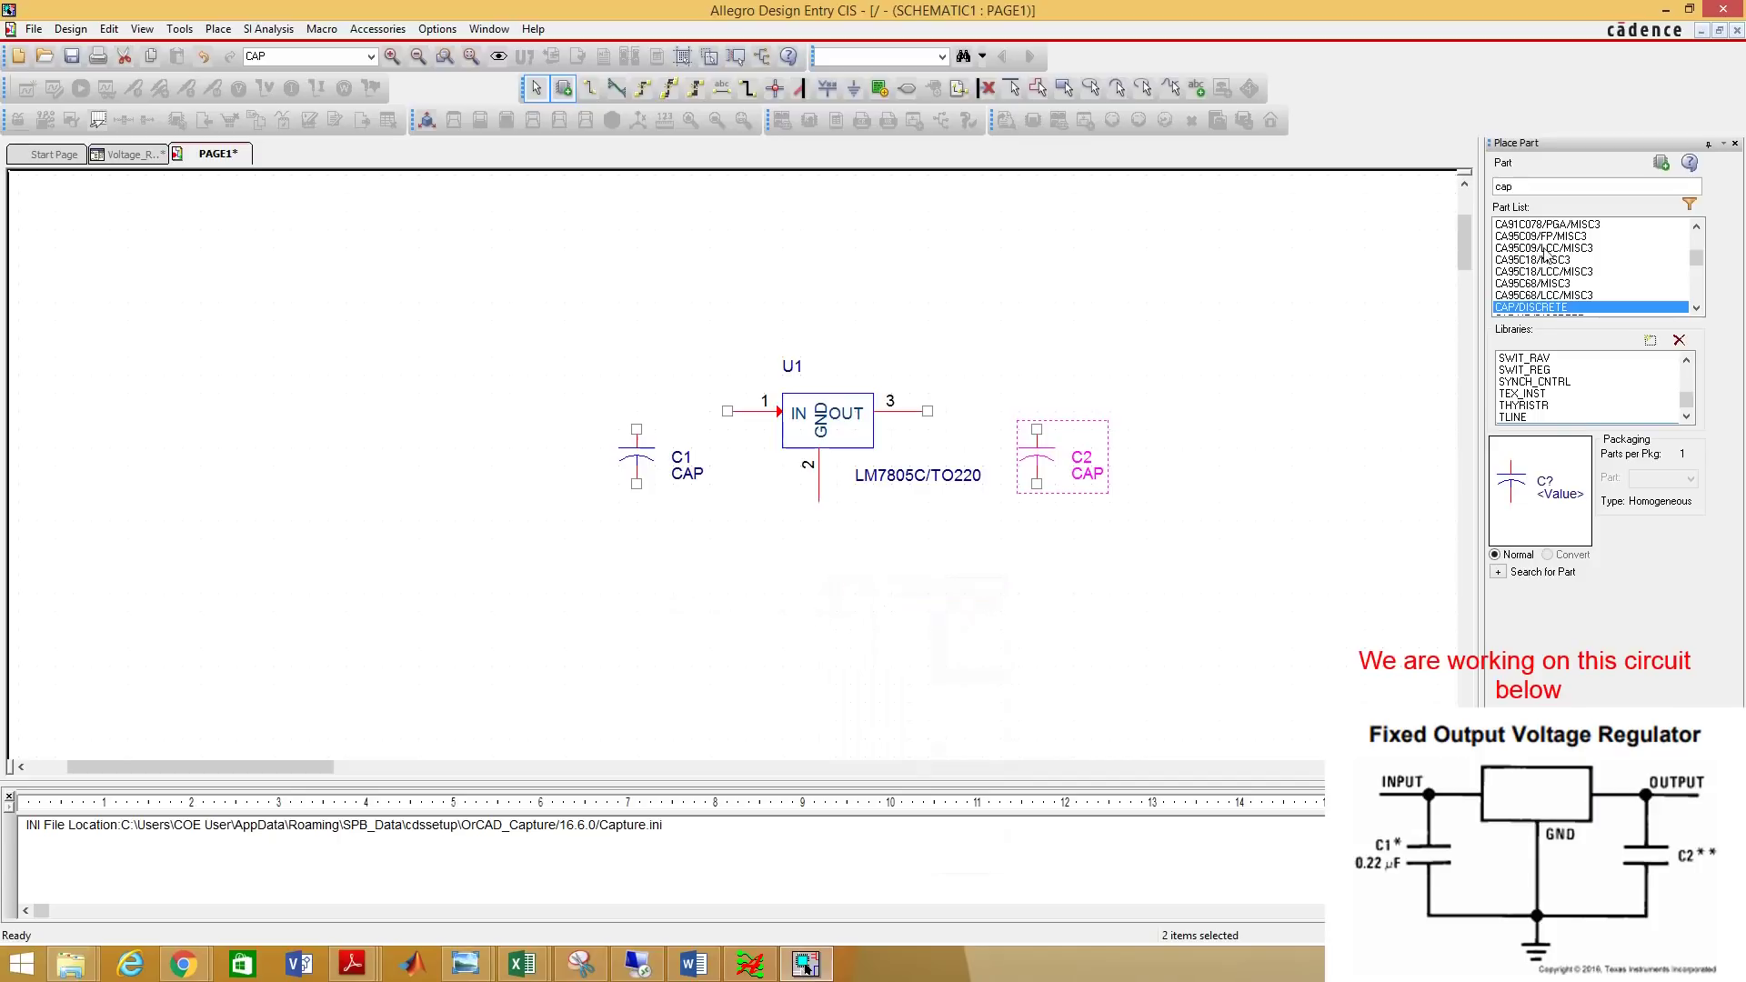
Place a CON2 connector, rotated 180 degrees so its pins face the regulator, to the left of capacitor C1.
left_click(1552, 188)
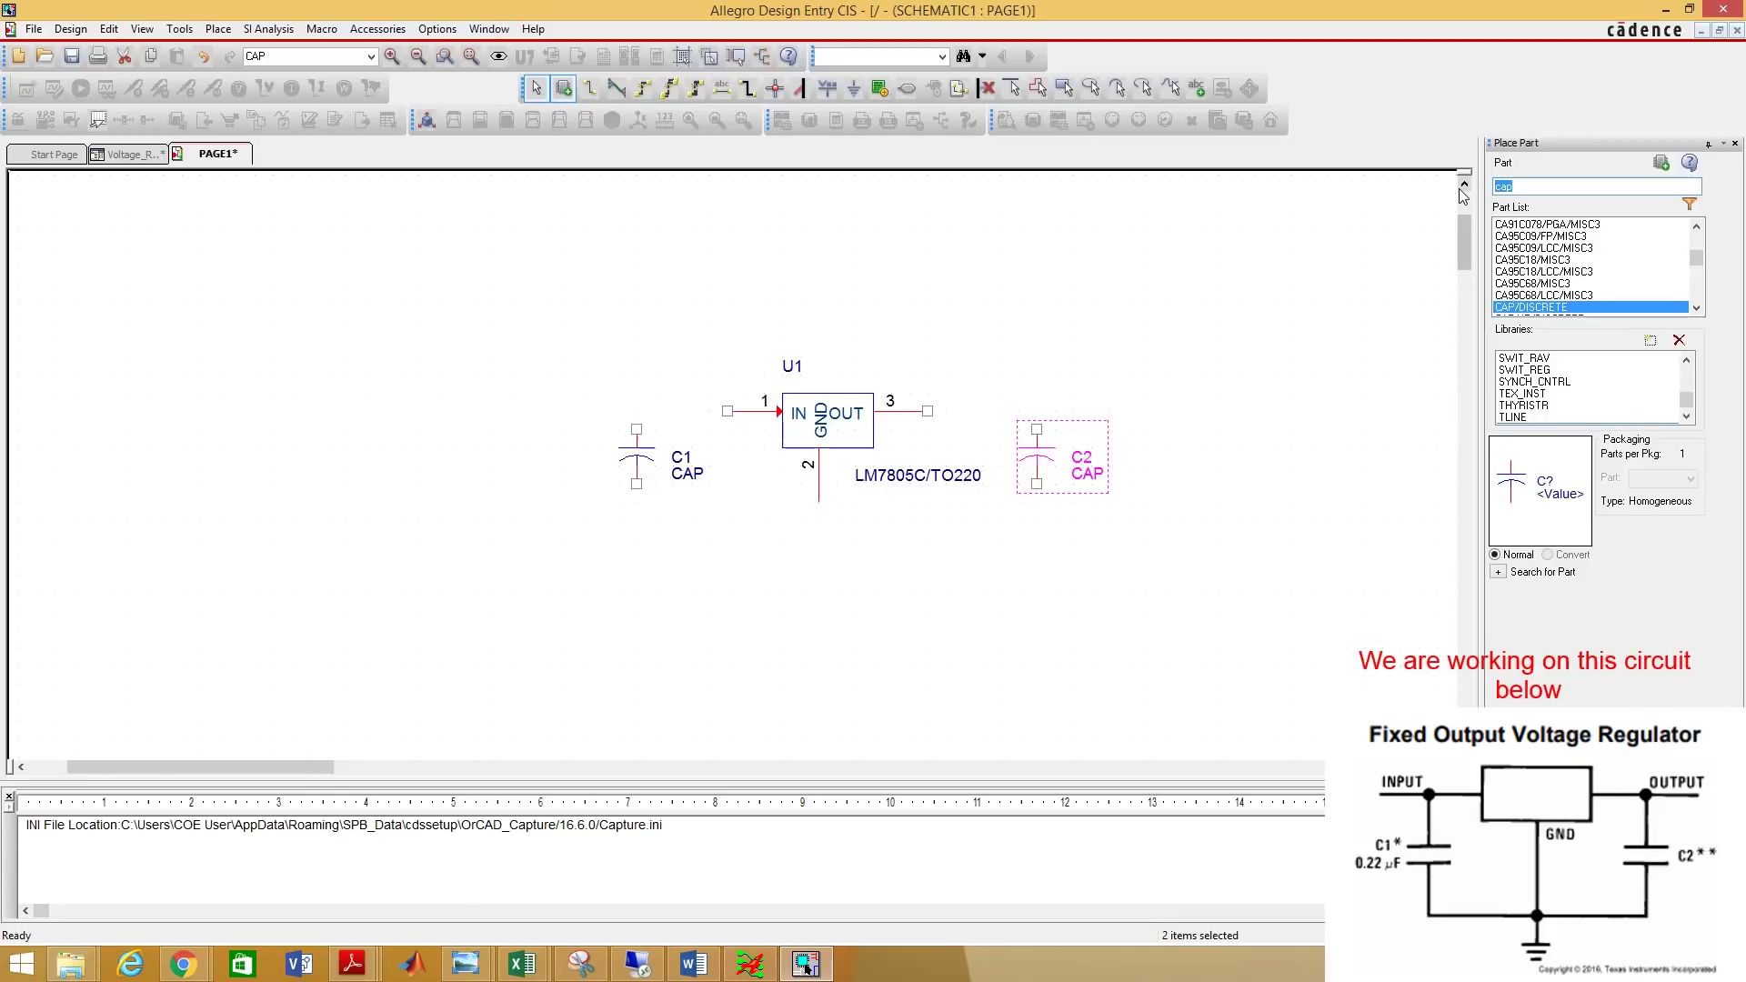
type("con")
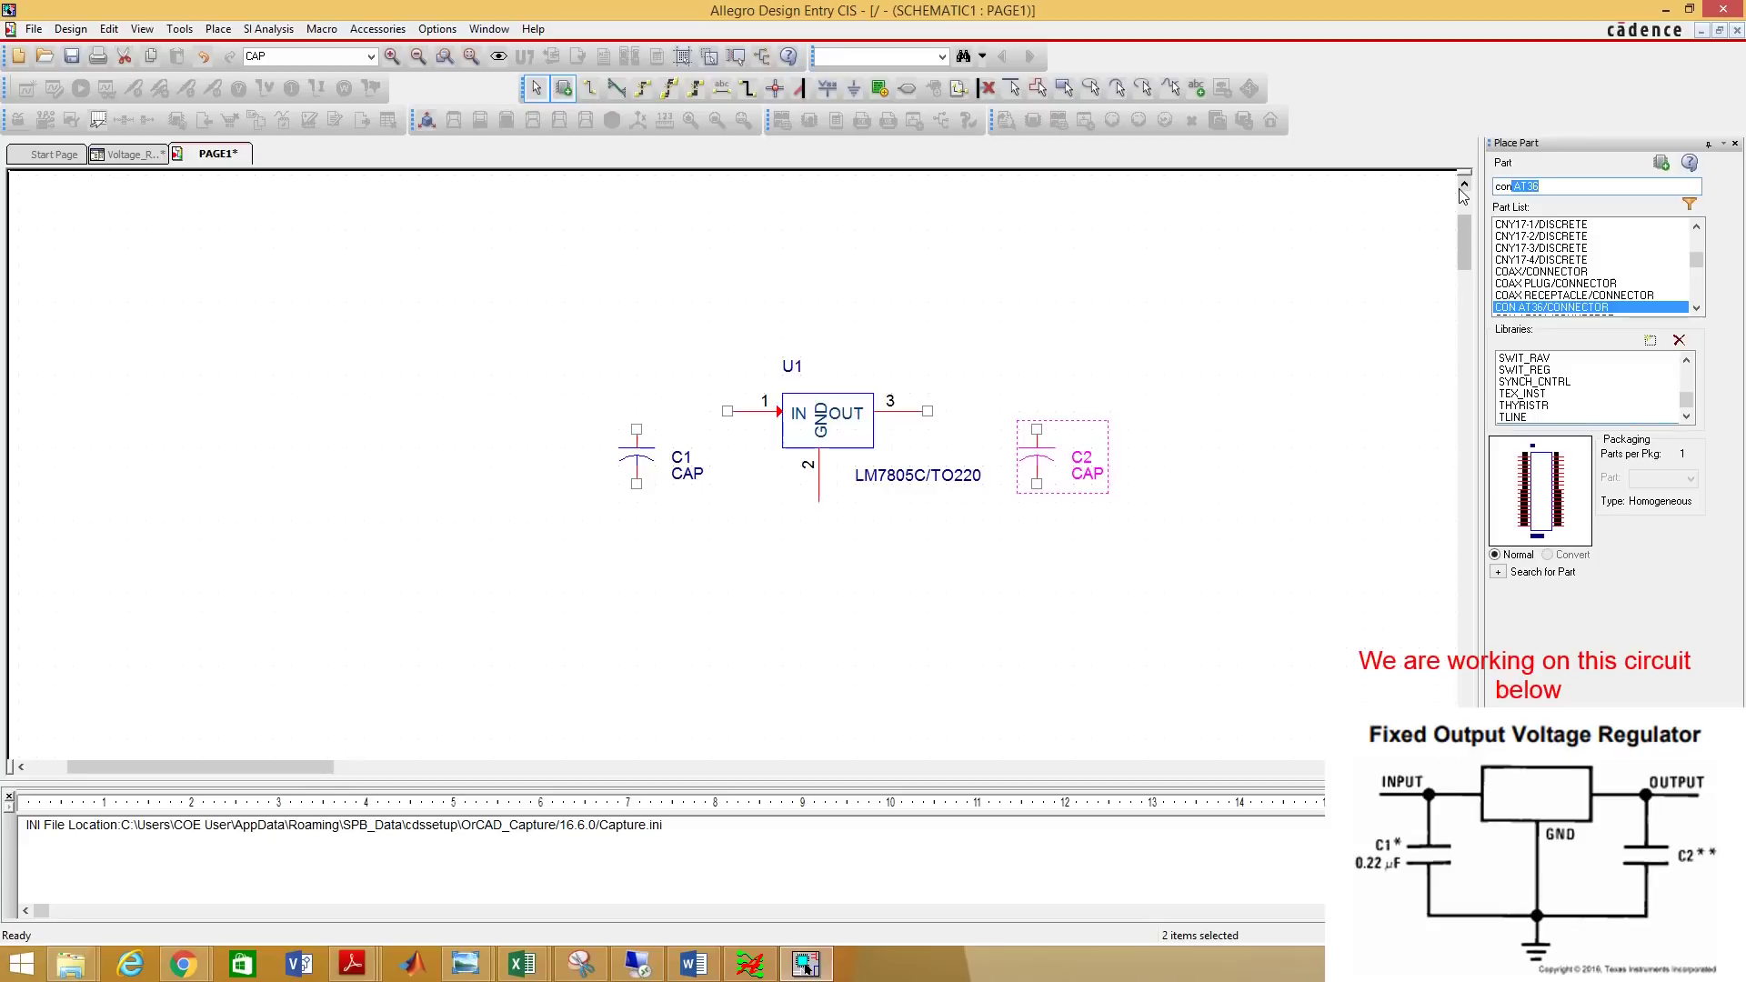
type("2")
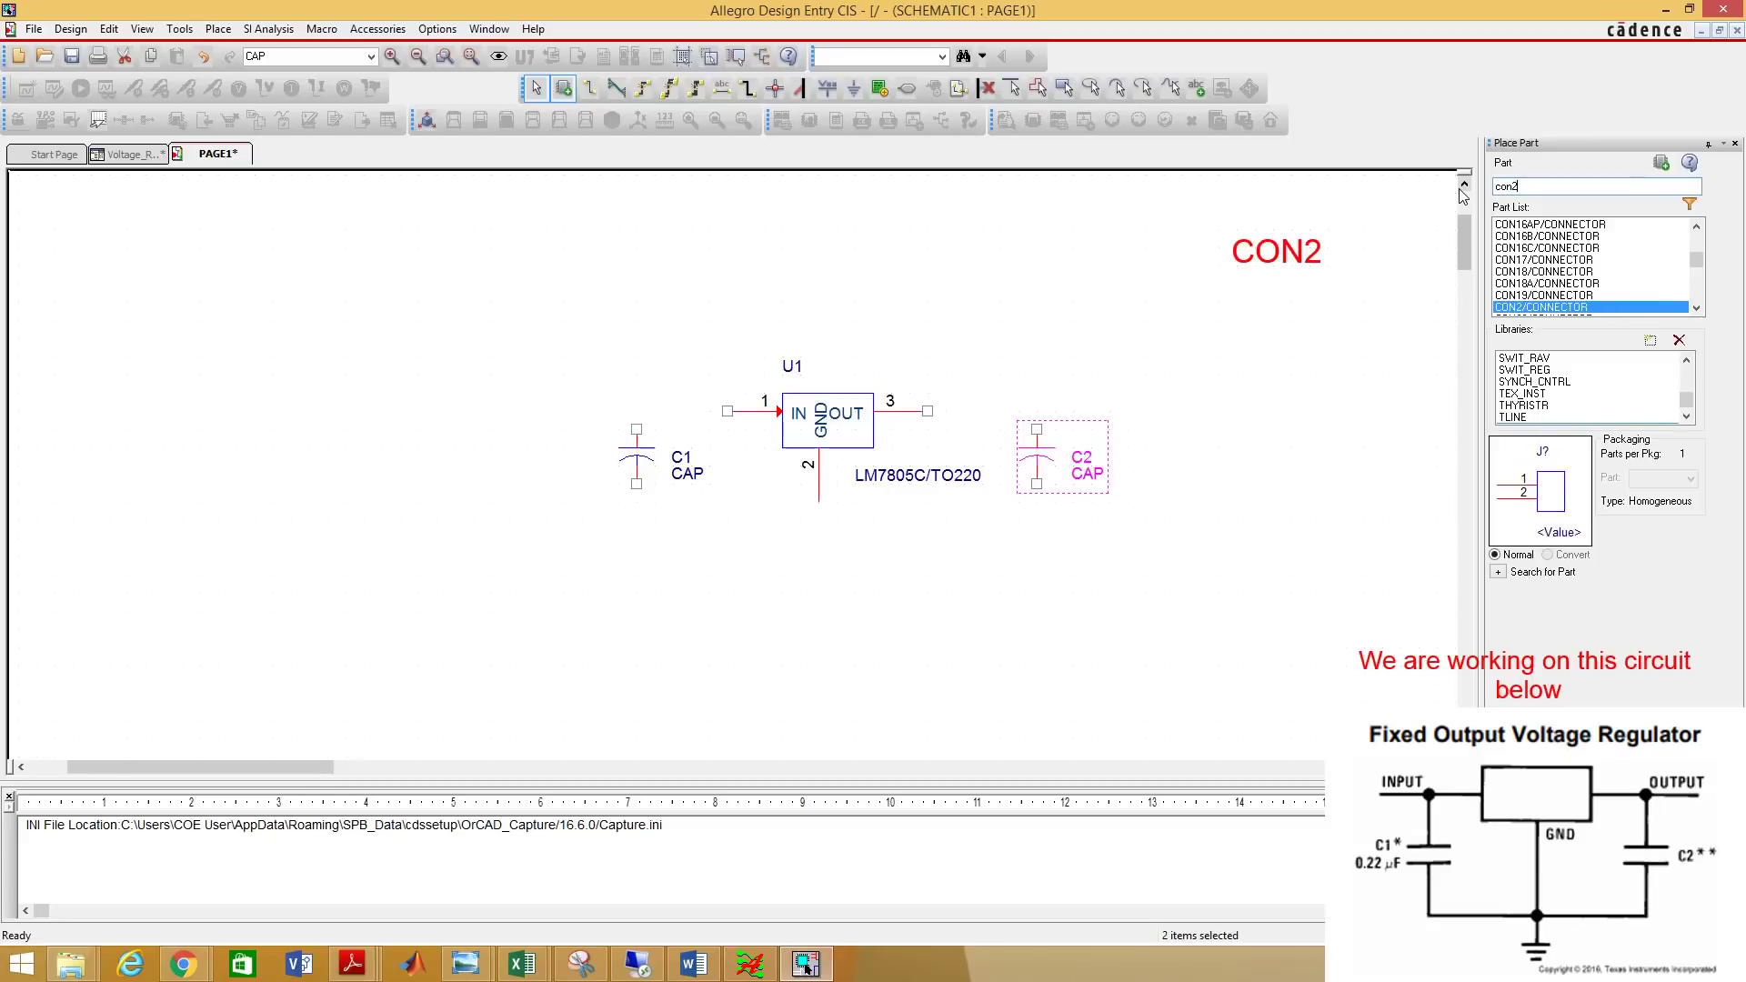
key("Return")
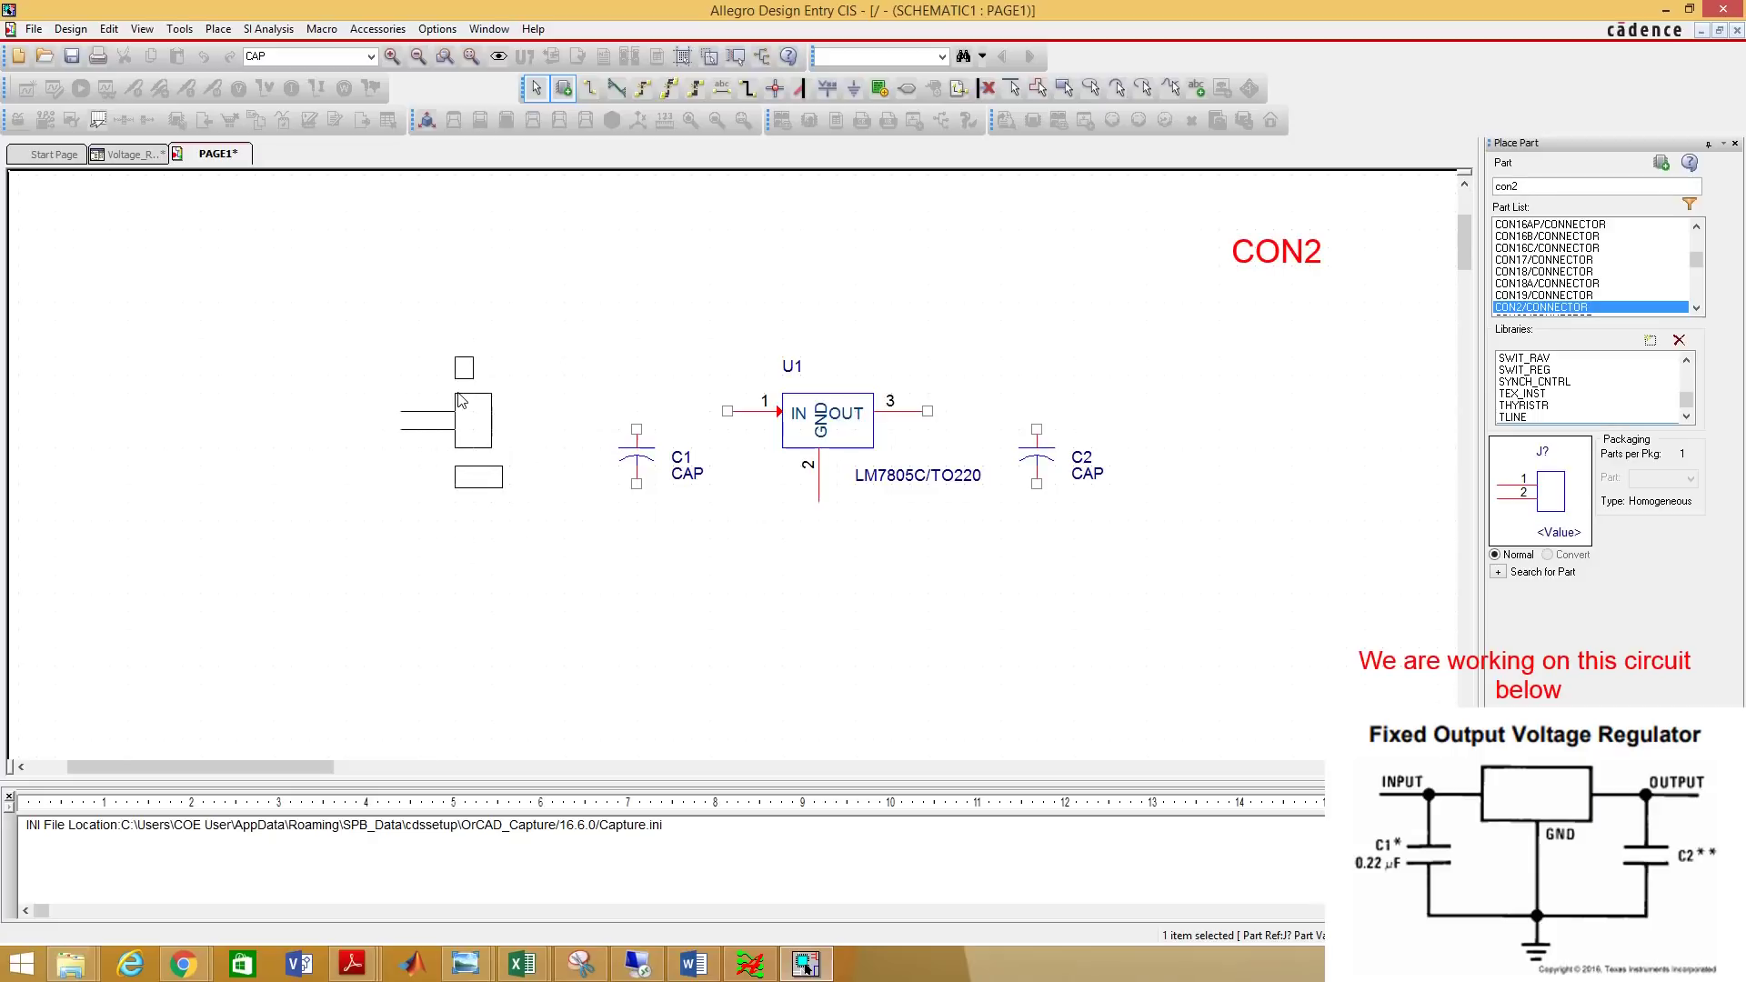
key("r")
key("r")
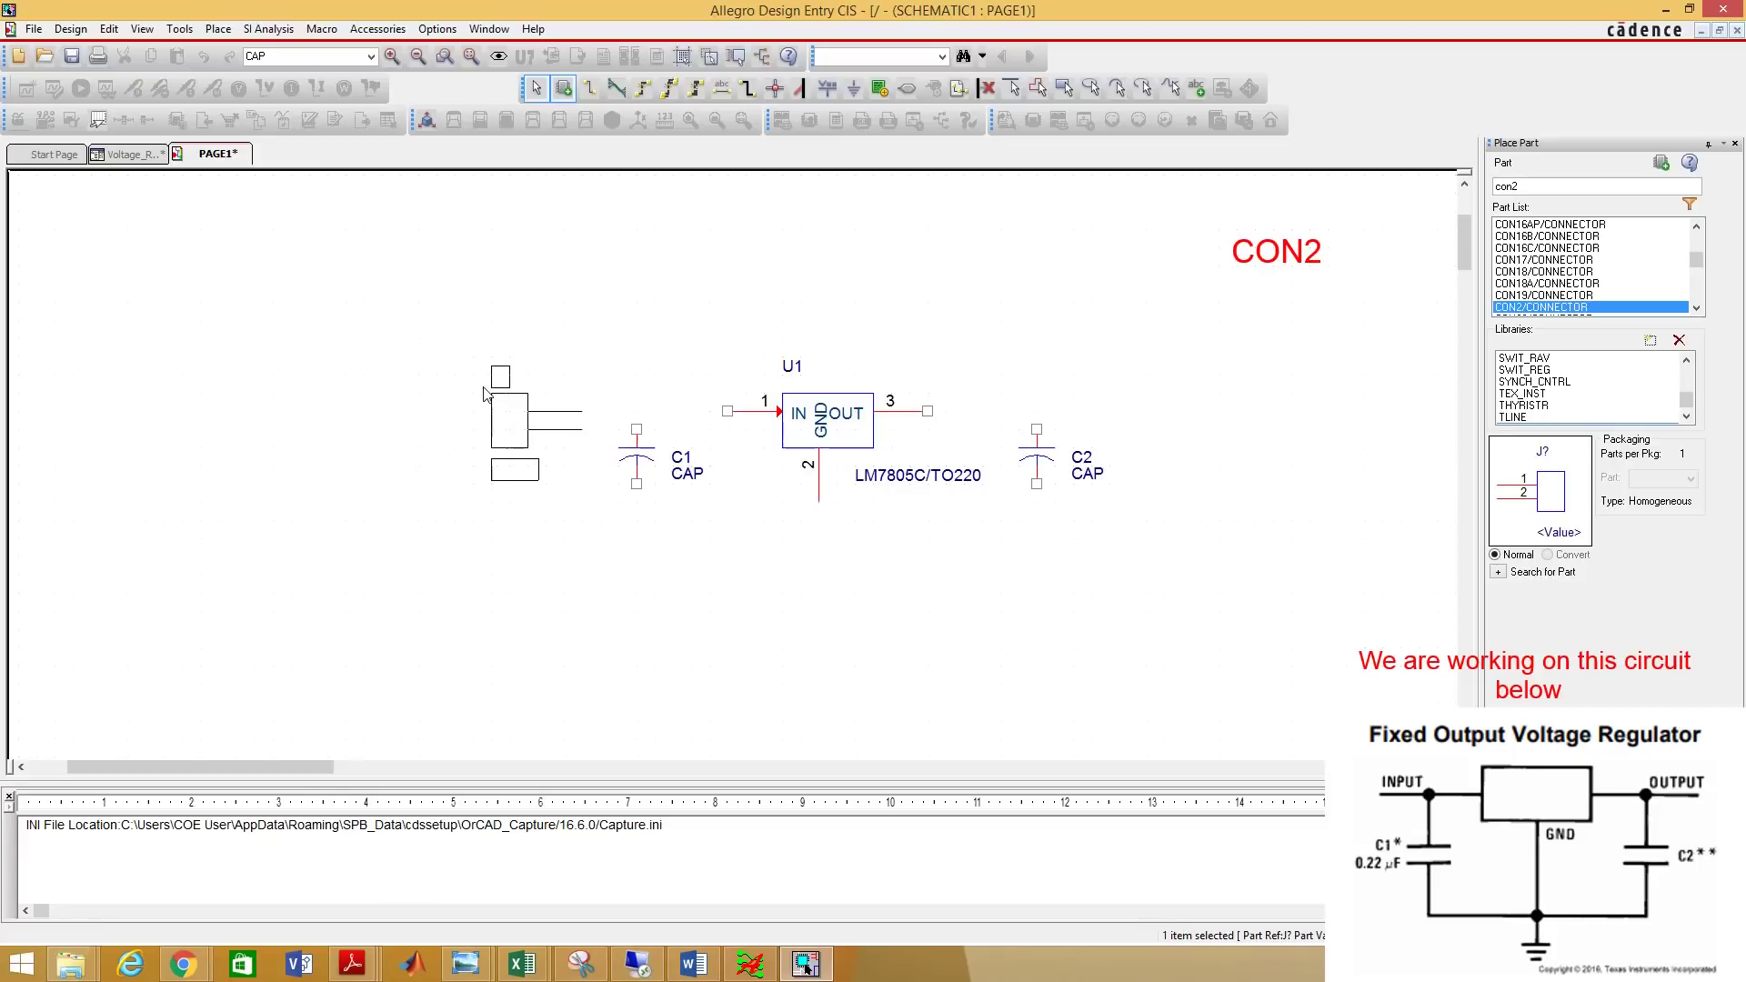
left_click(482, 376)
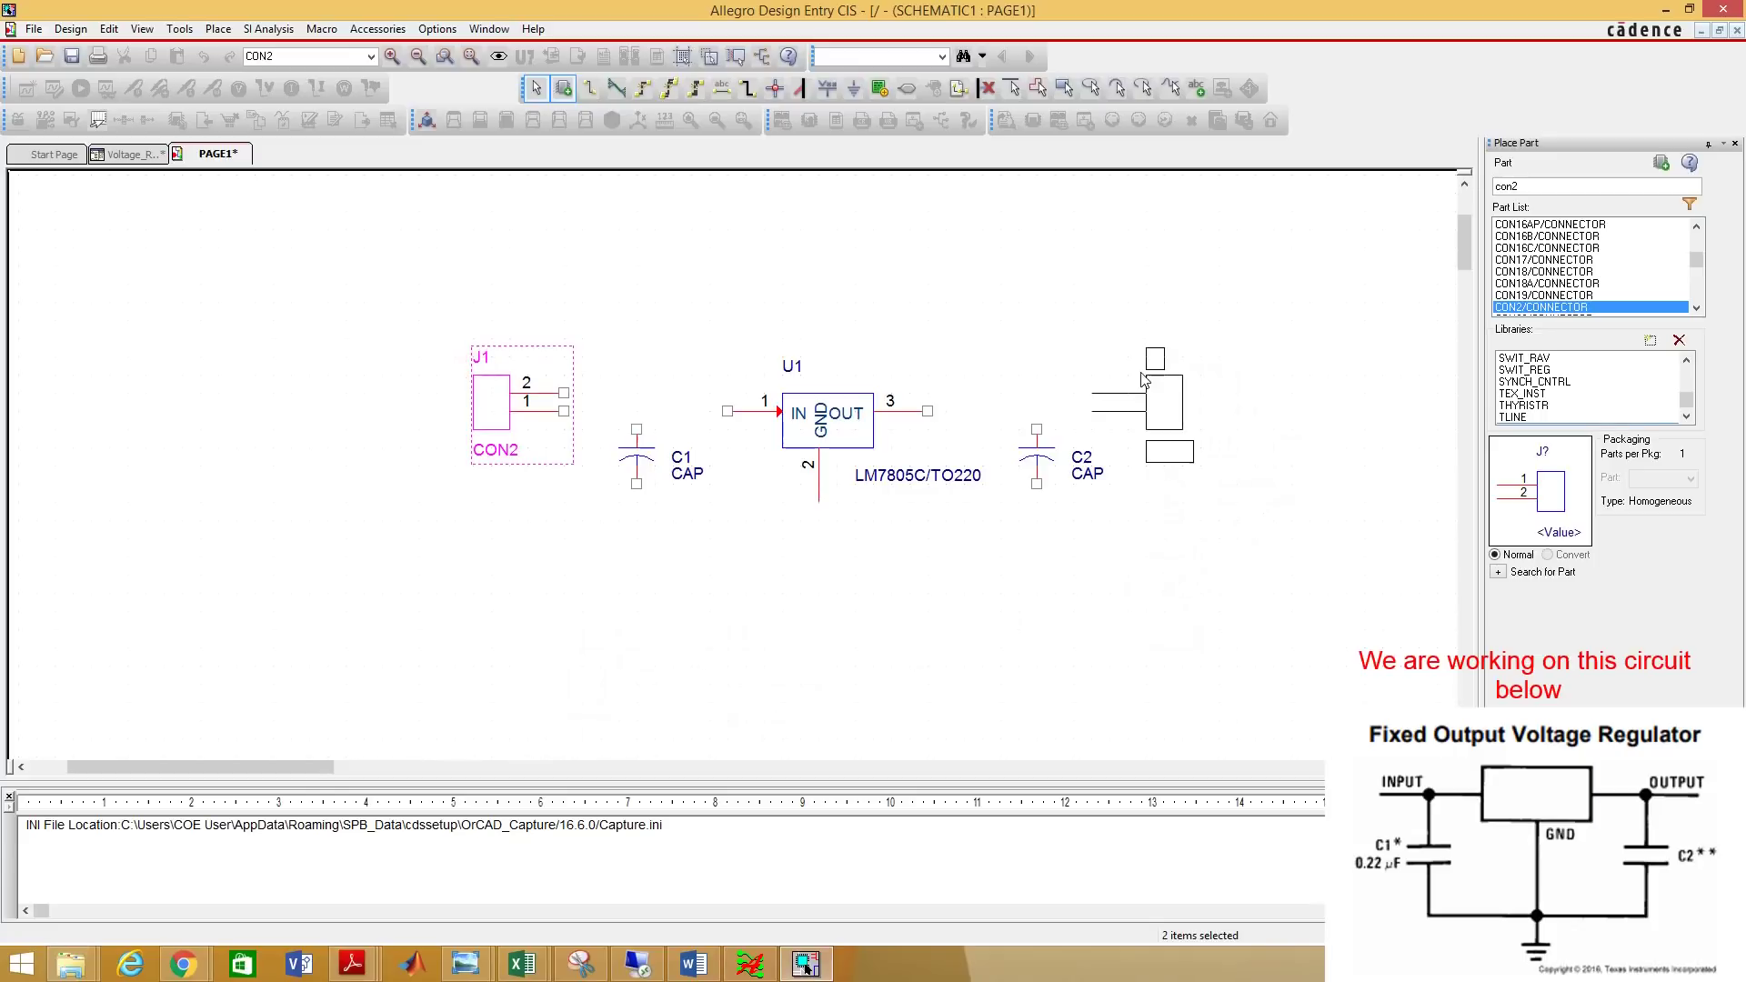
Place a second CON2 connector to the right of capacitor C2, pins facing the regulator, and finish placing parts.
left_click(1139, 373)
right_click(902, 269)
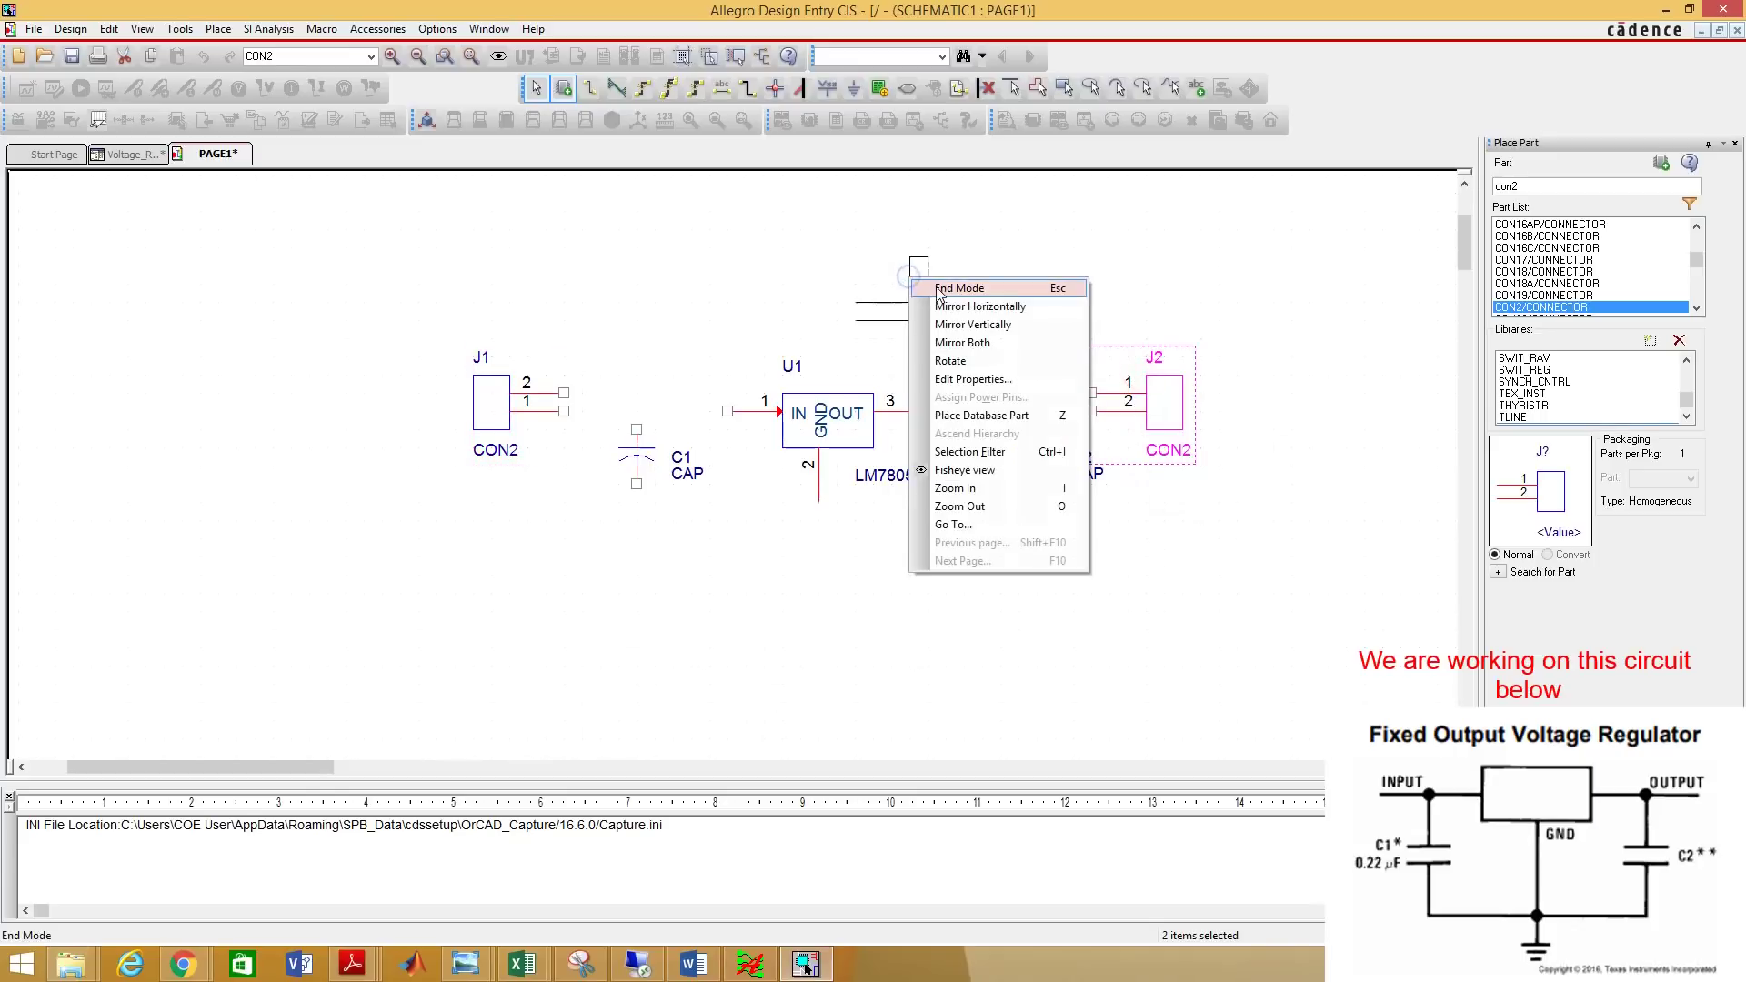
left_click(935, 284)
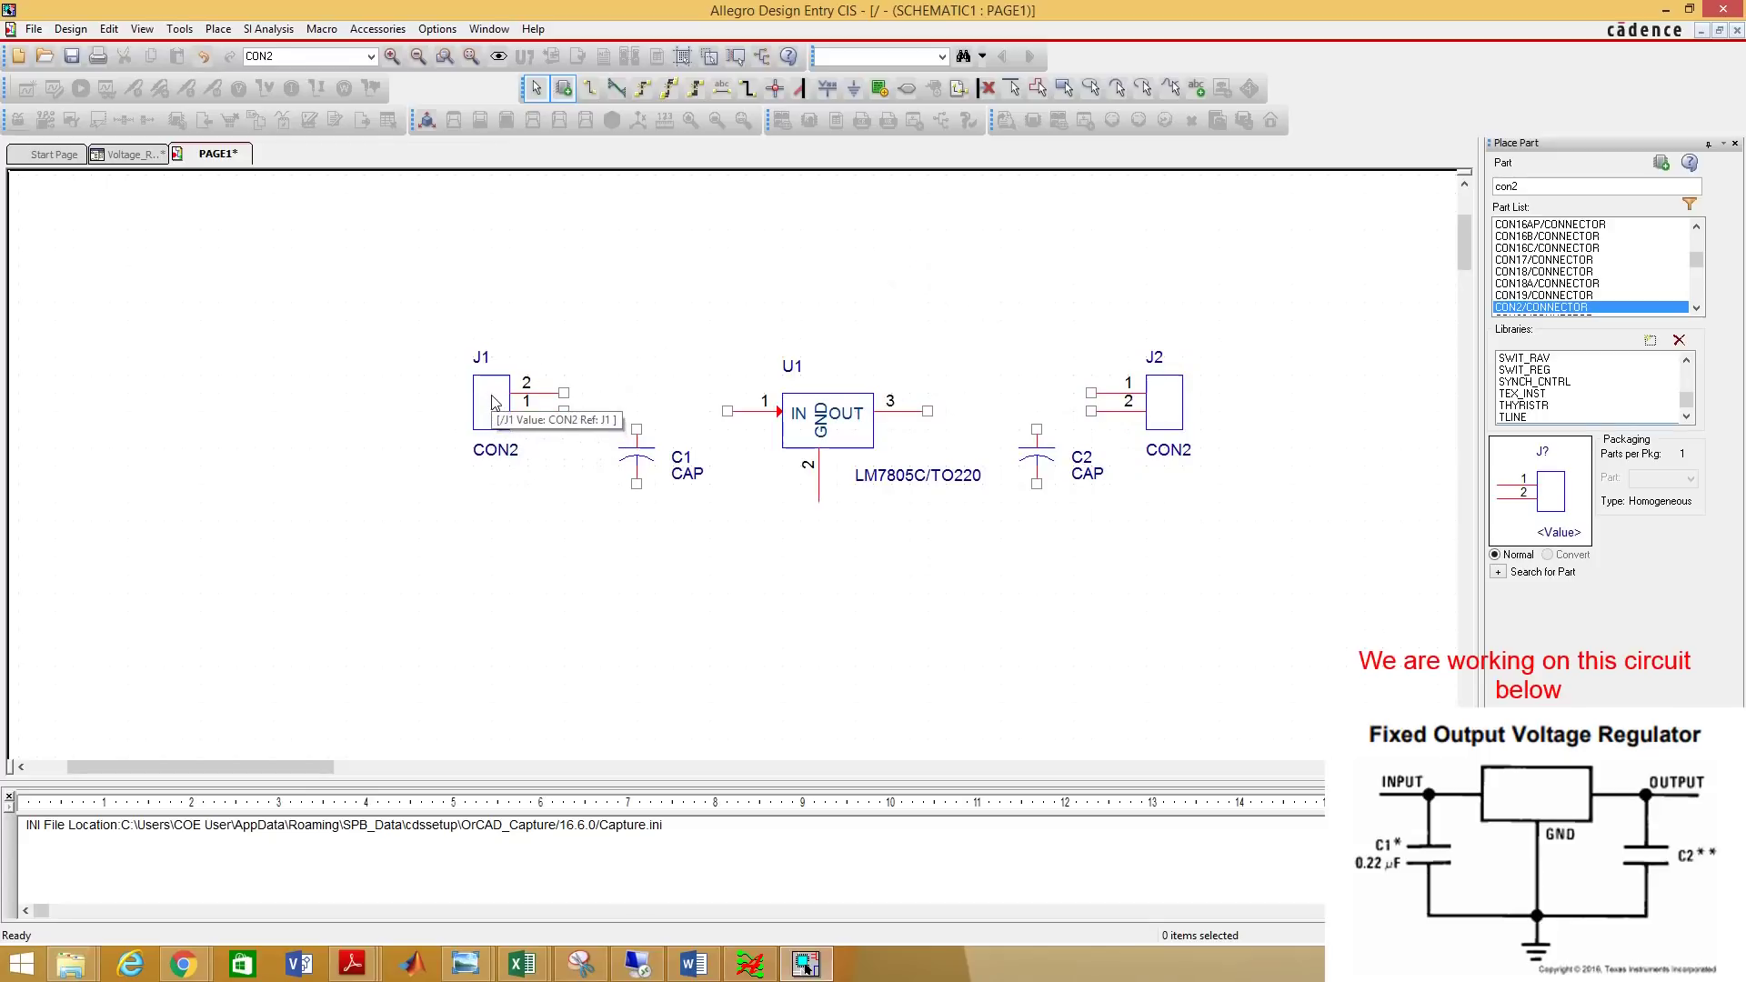
Move connectors J1 and J2 down so their upper pins line up with the regulator's IN and OUT pins.
left_click_drag(491, 393, 491, 412)
left_click_drag(1173, 404, 1171, 418)
left_click(1311, 359)
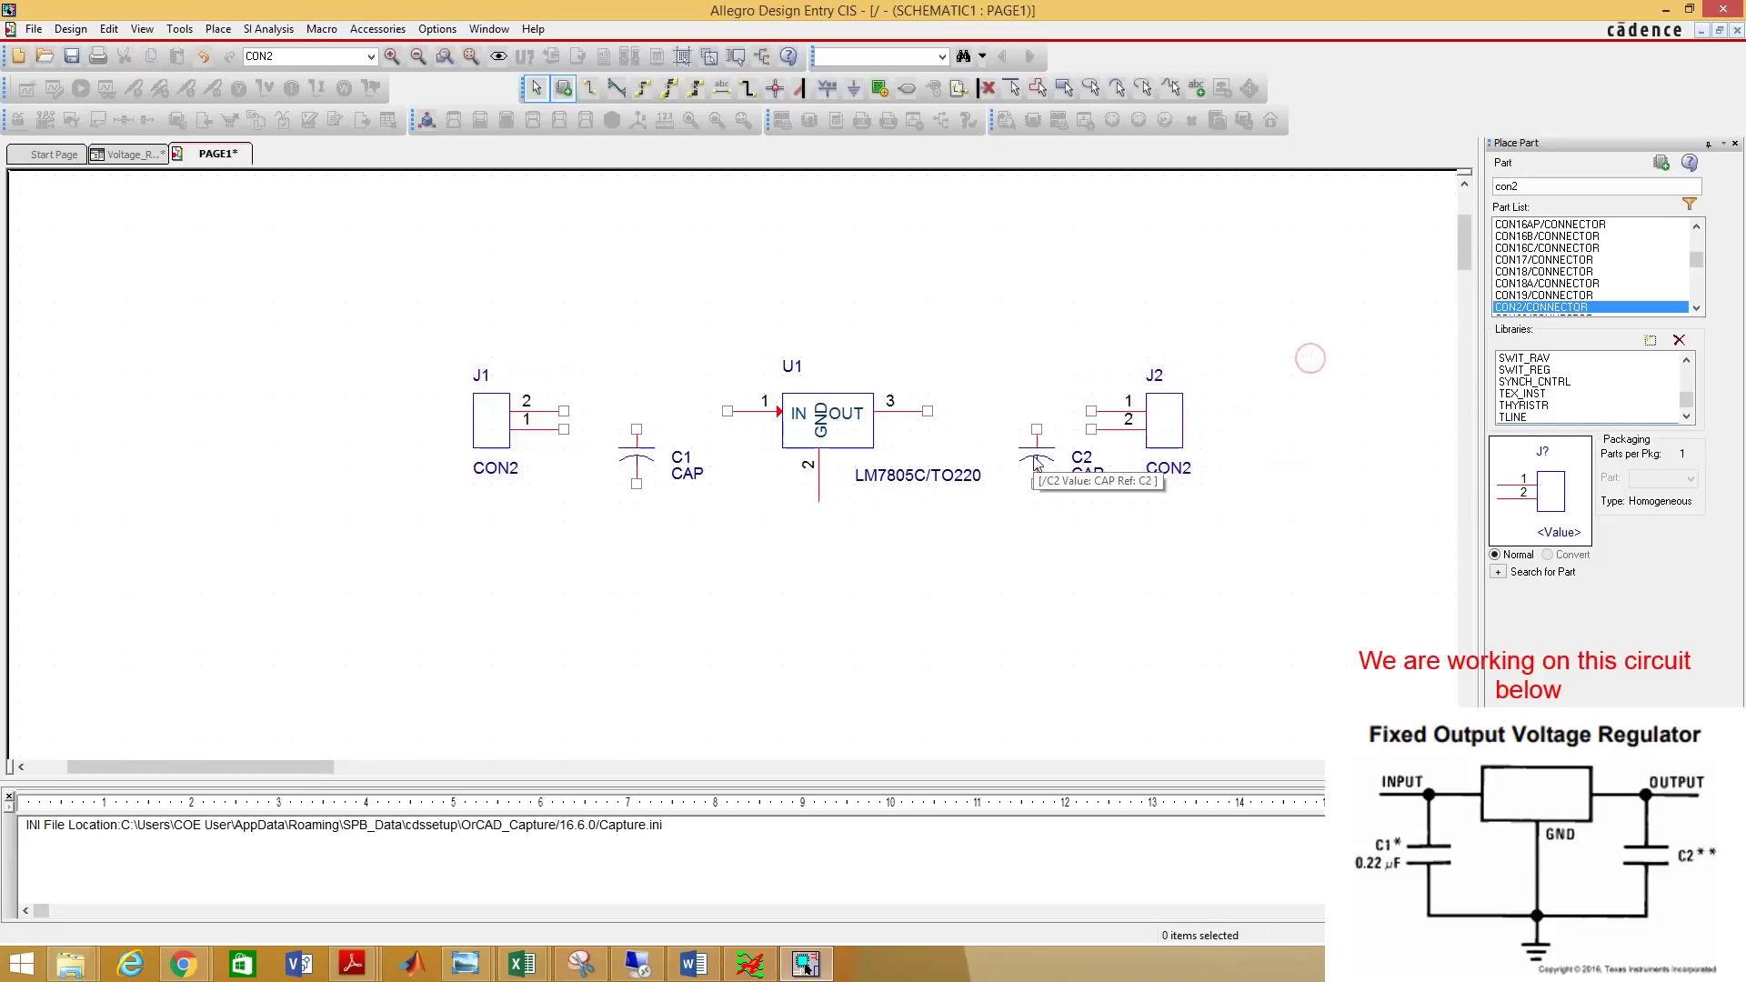
Move capacitors C2 and C1 down slightly, keeping both at the same height.
left_click_drag(1037, 457, 1037, 474)
left_click(937, 574)
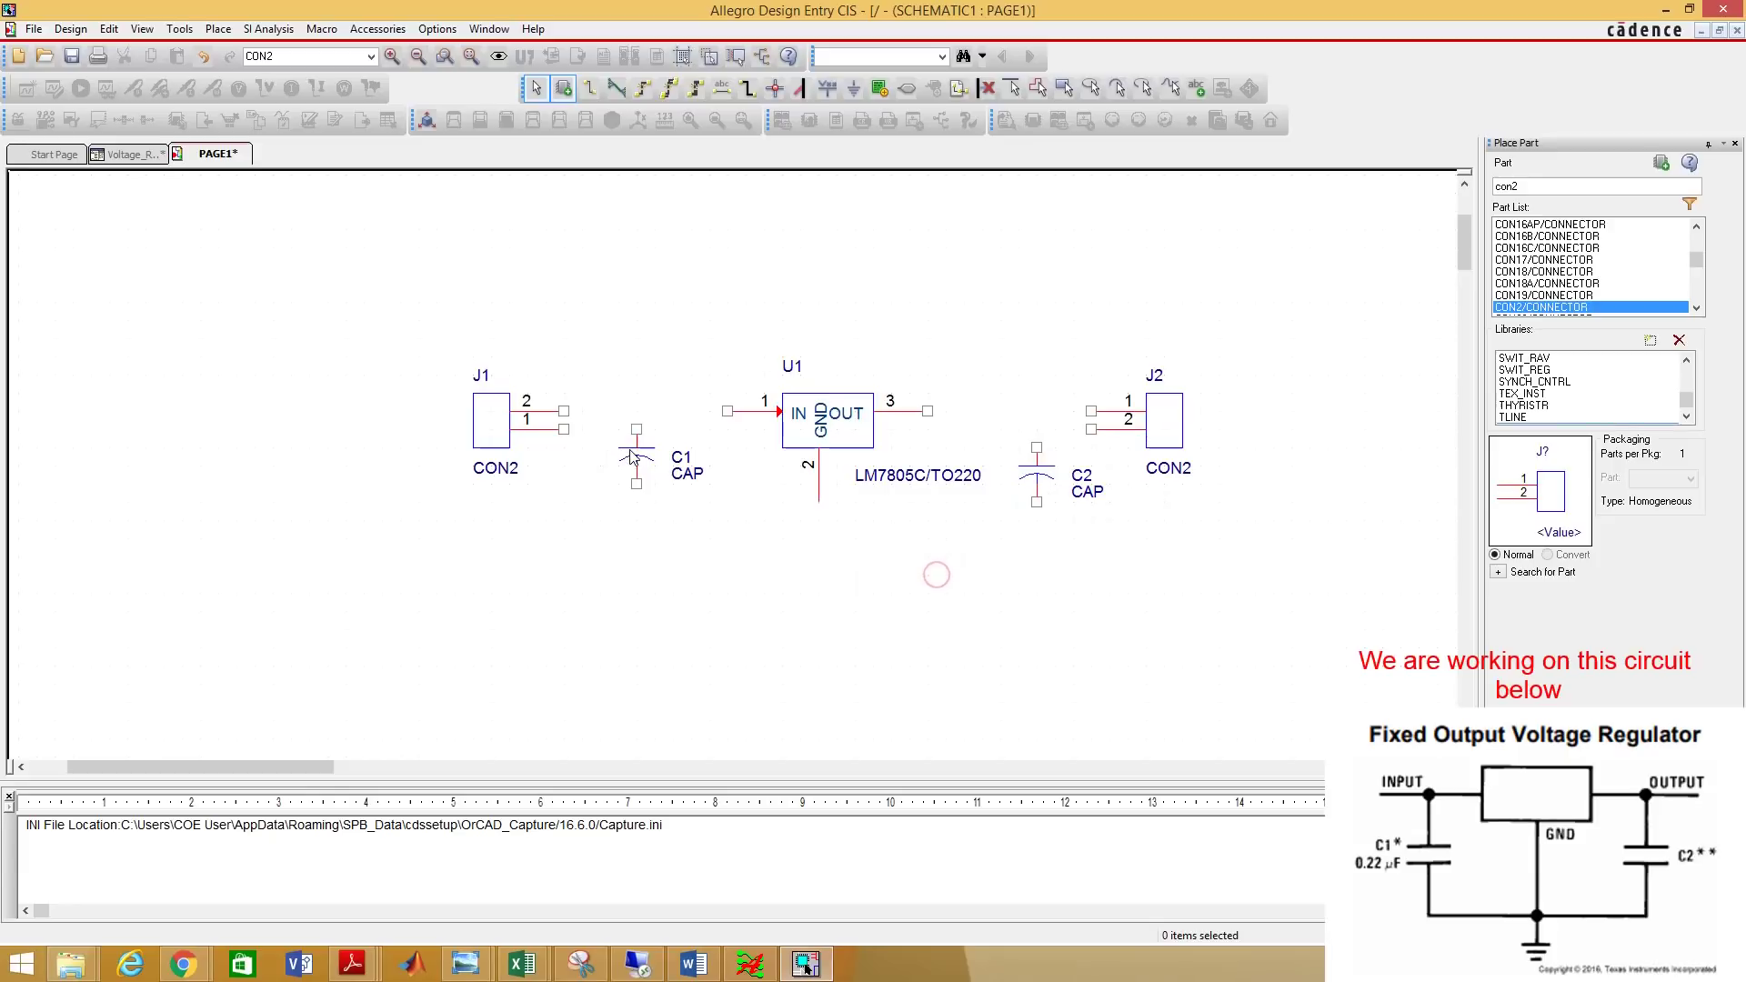
left_click(632, 452)
left_click(666, 477)
left_click_drag(636, 459, 636, 477)
left_click(606, 330)
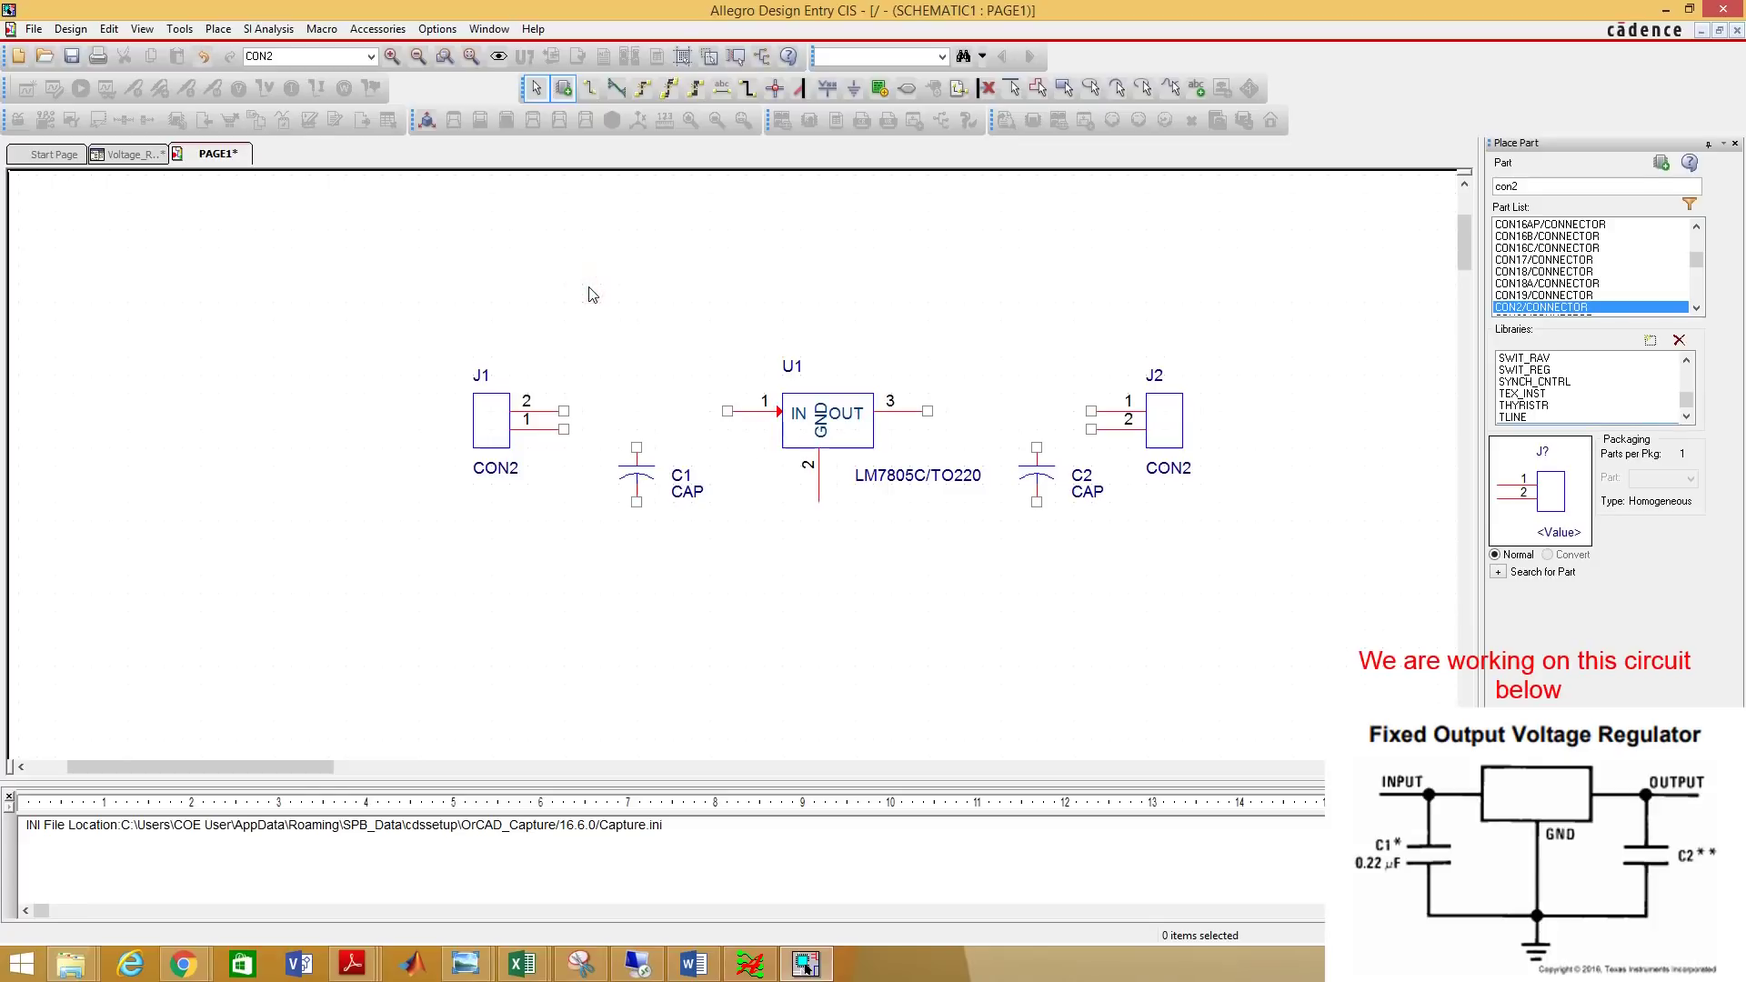
Wire pin 2 of connector J1 straight to the IN pin of regulator U1.
left_click(217, 30)
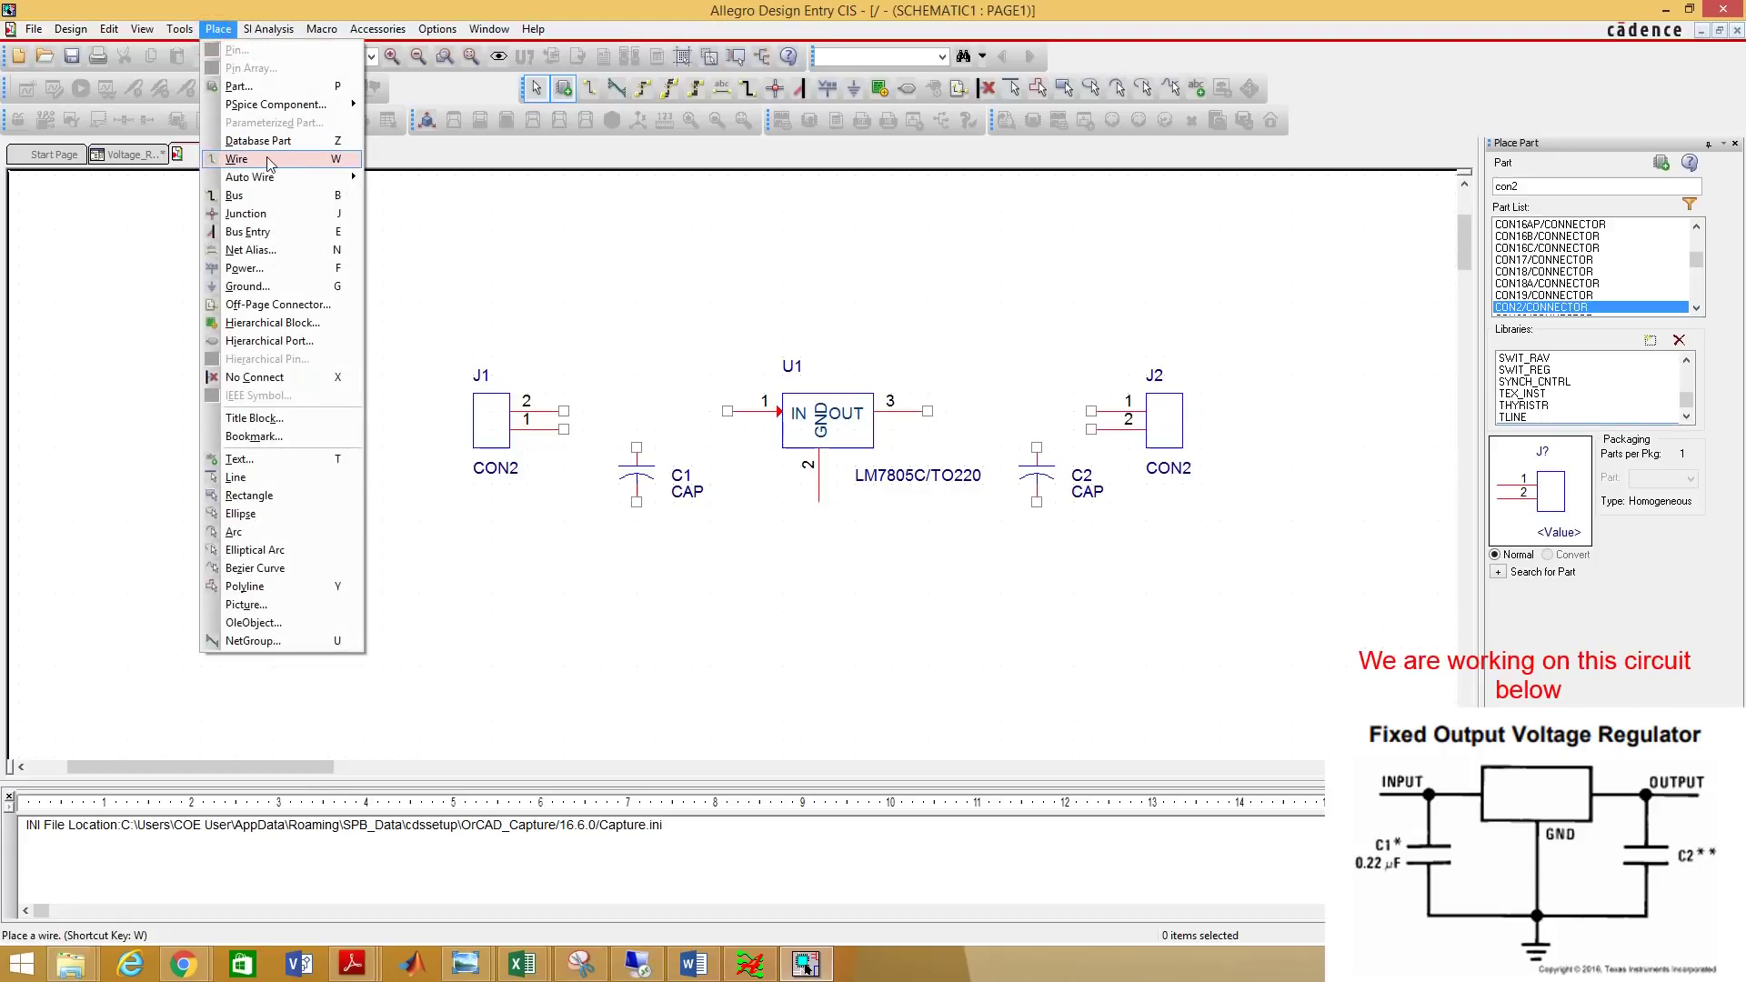
left_click(543, 217)
left_click(545, 217)
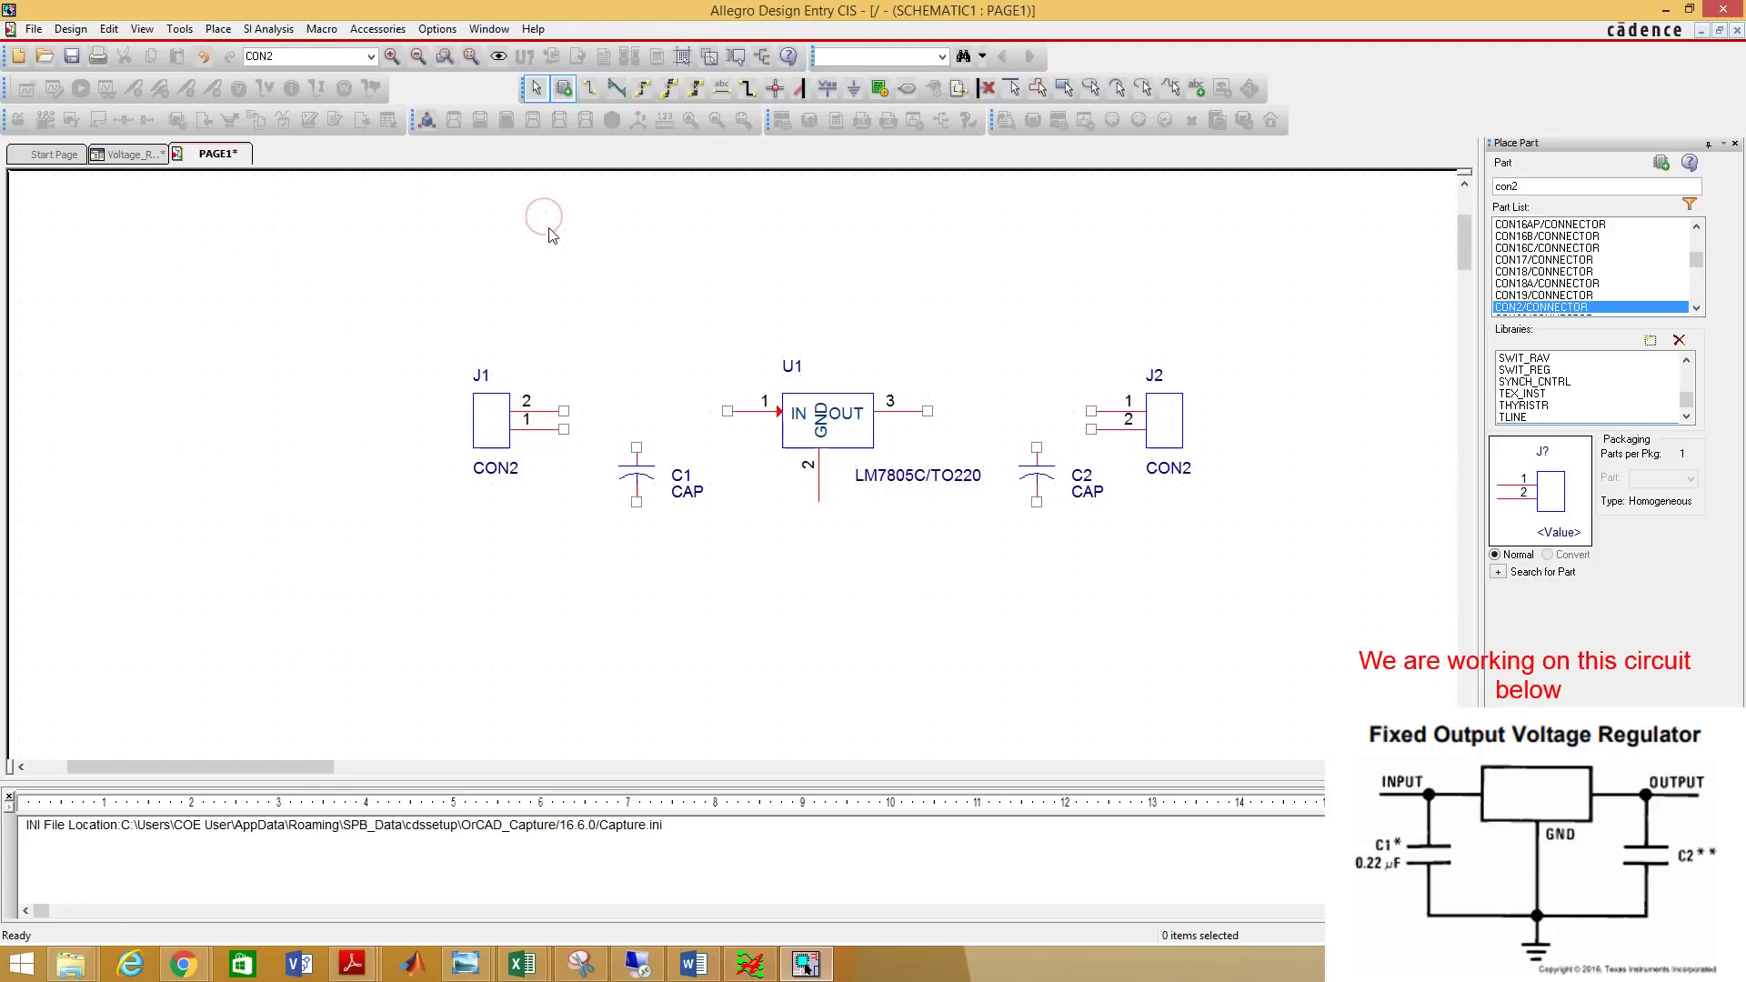
key("w")
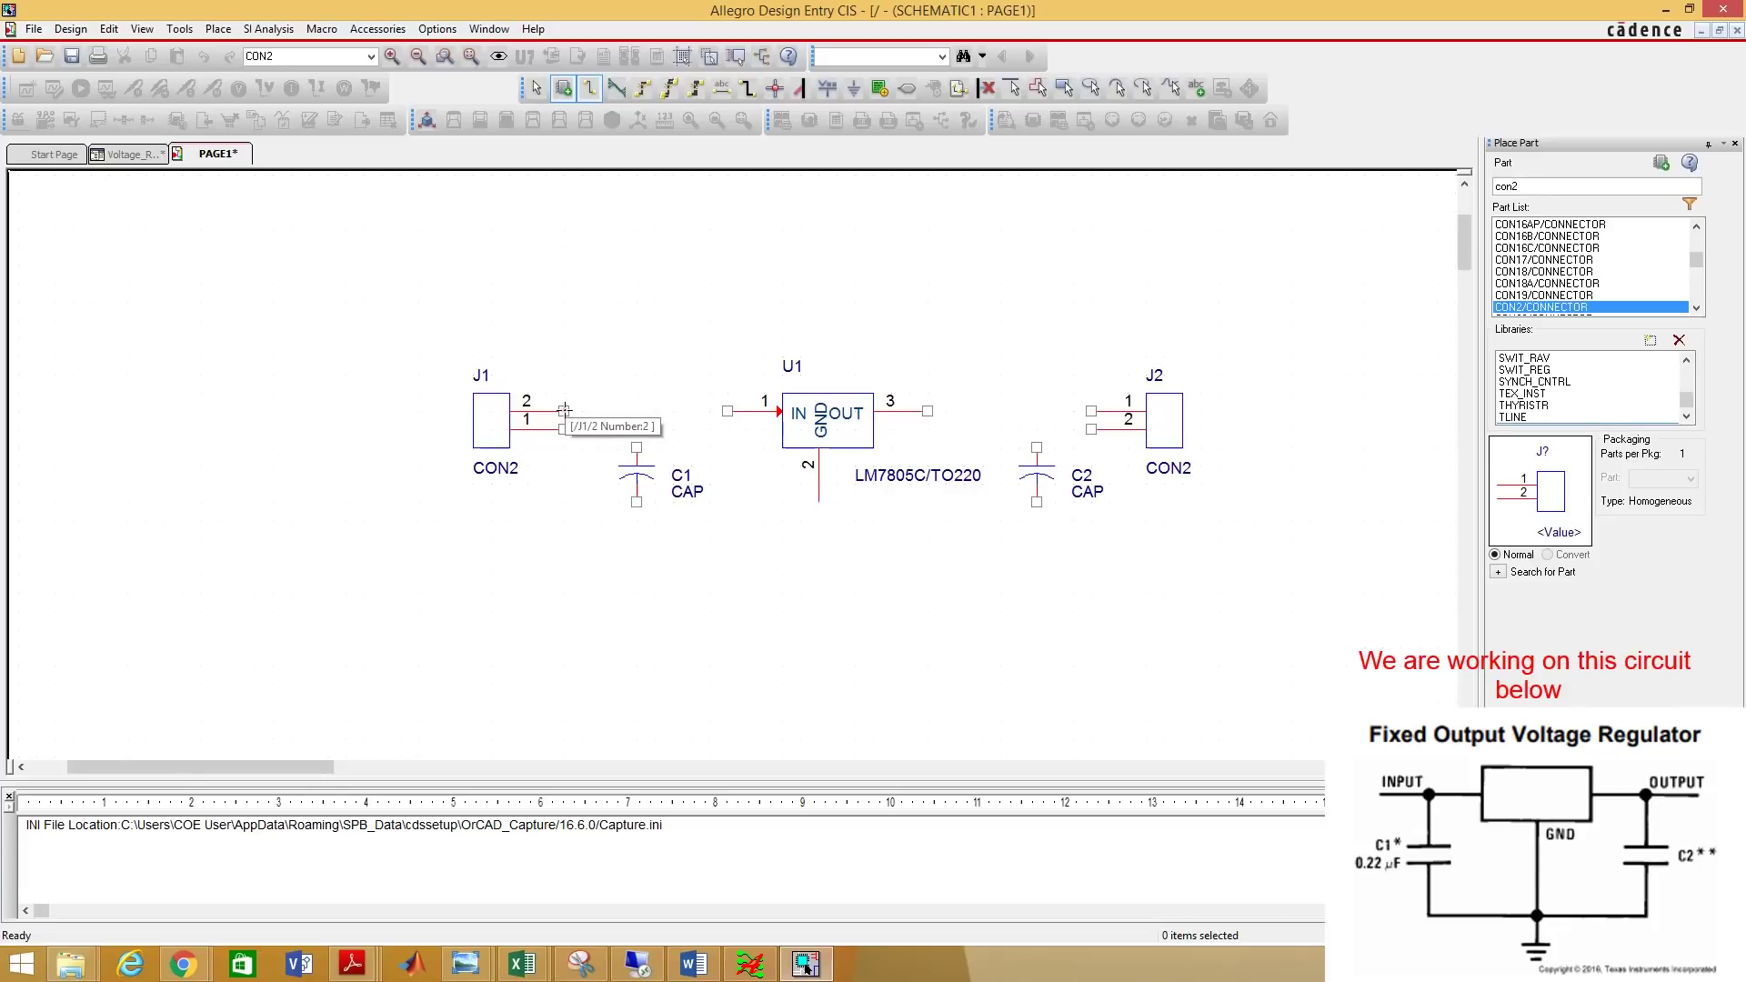
left_click(564, 411)
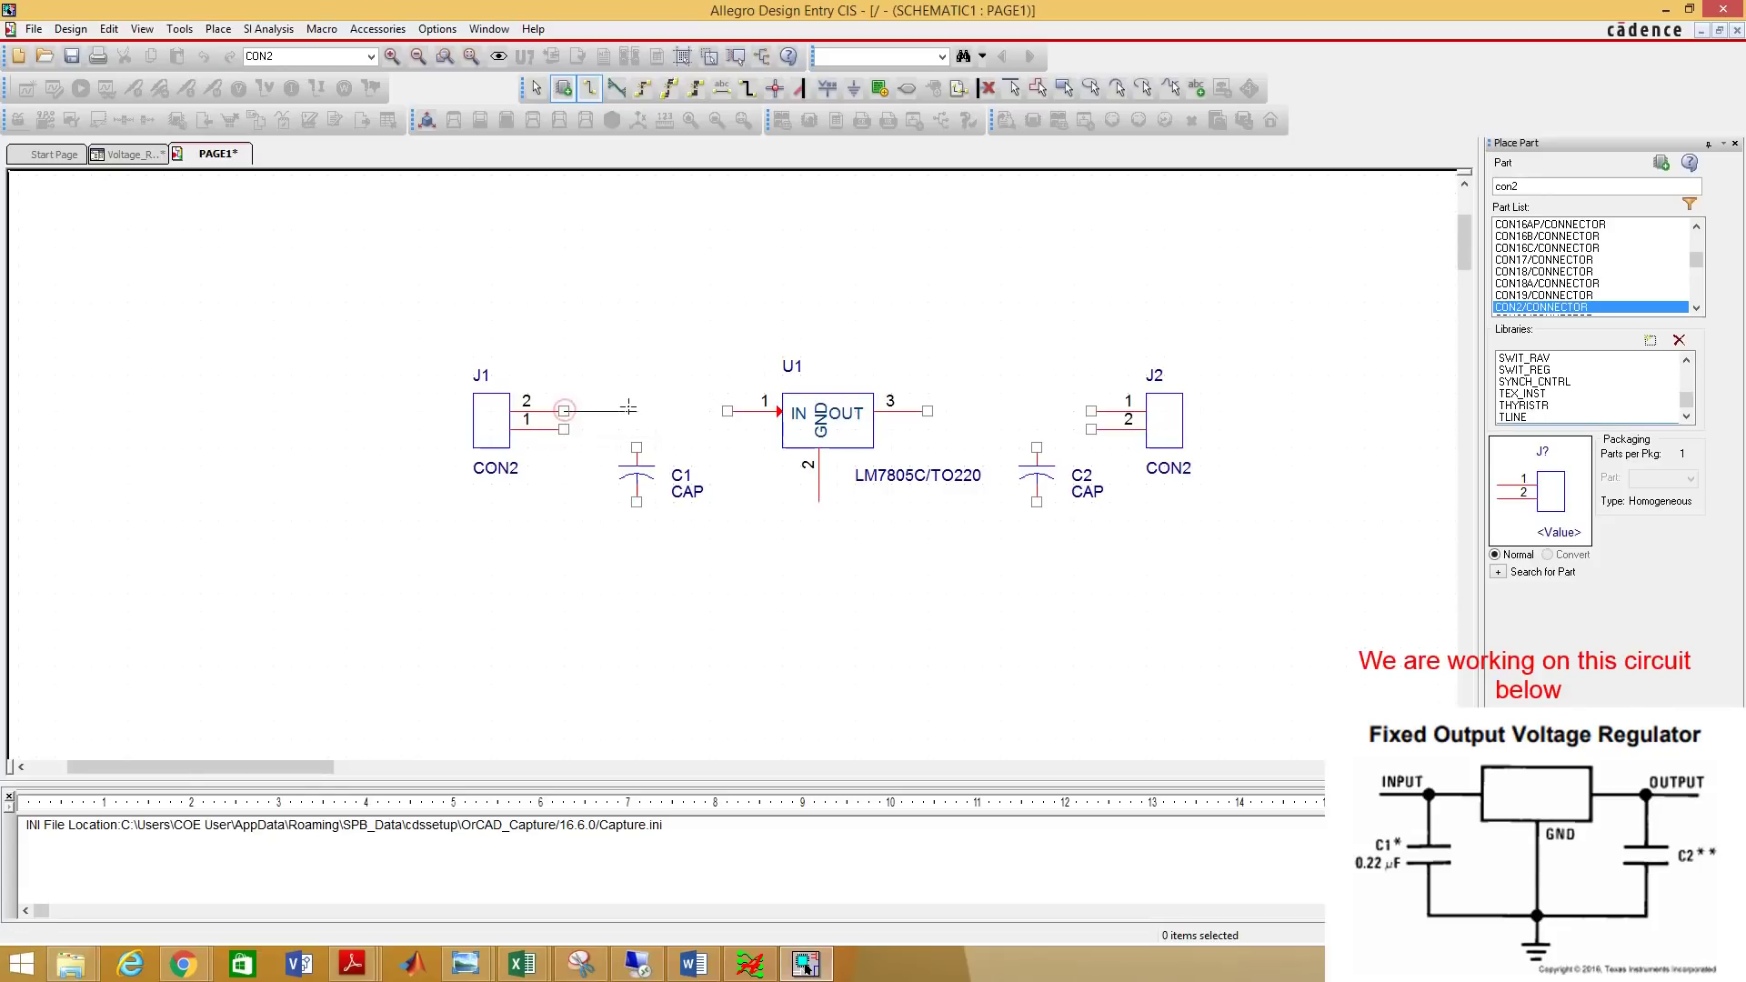
left_click(727, 411)
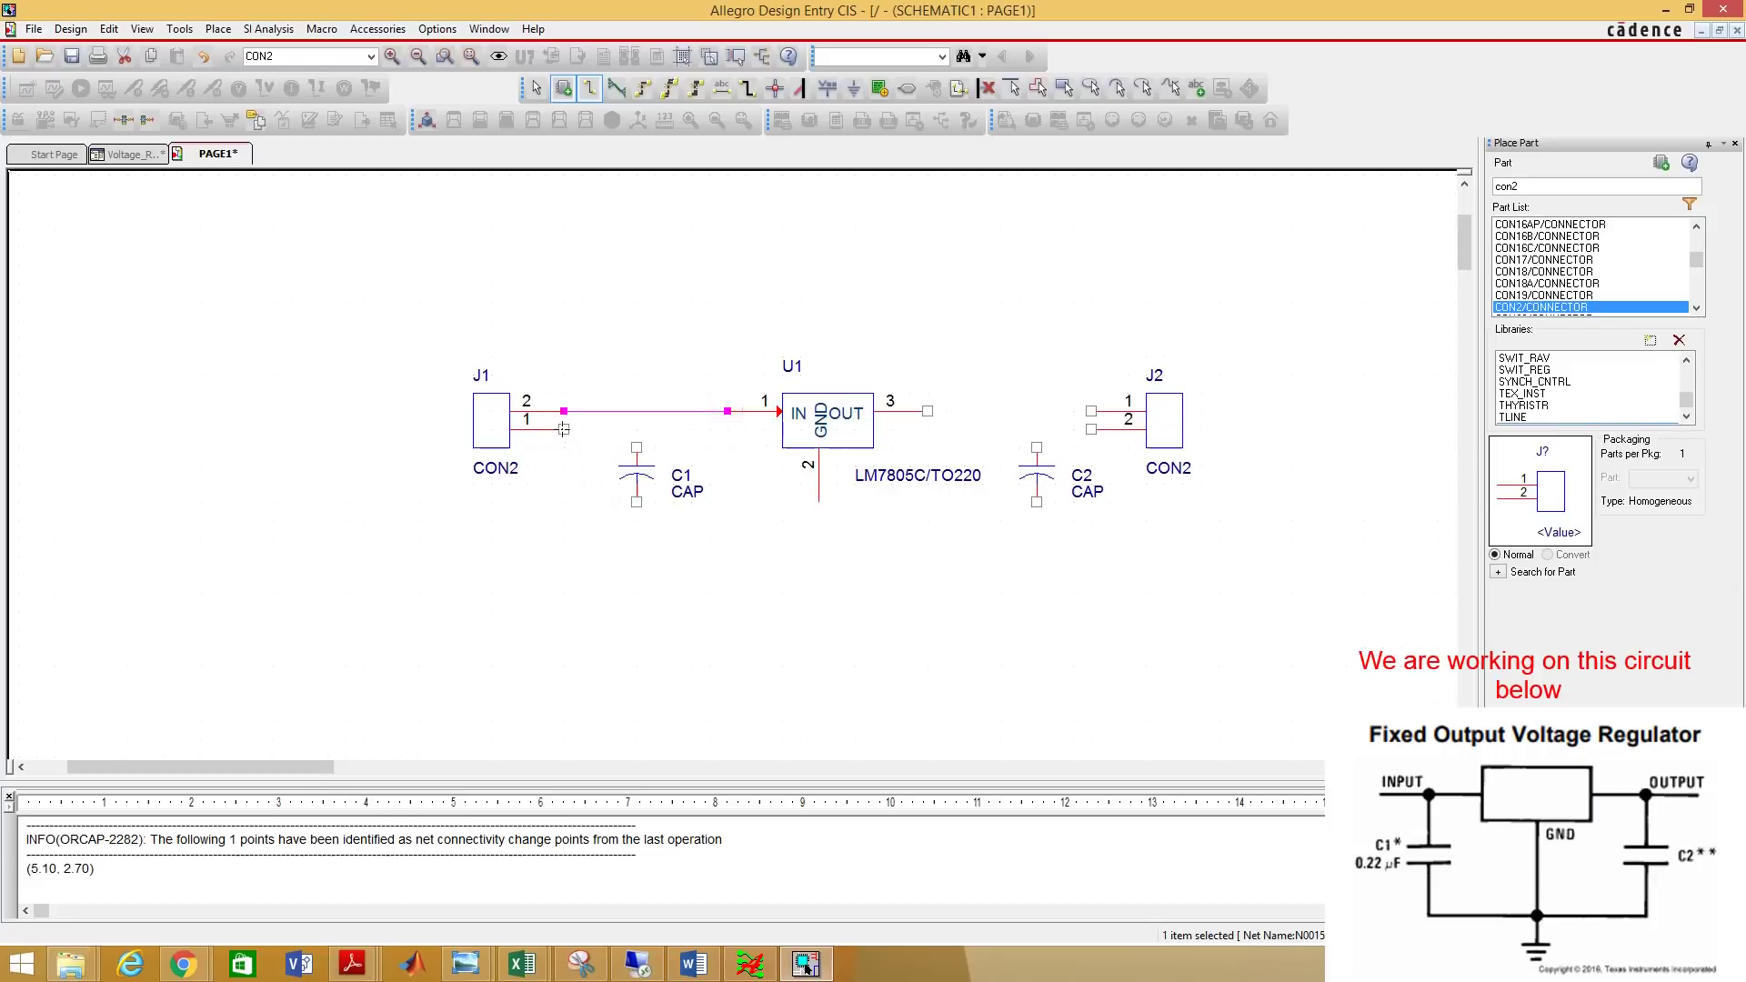
Wire J1 pin 1 along a common lower line joining C1's lower pin, U1's GND pin and C2's lower pin.
left_click(564, 429)
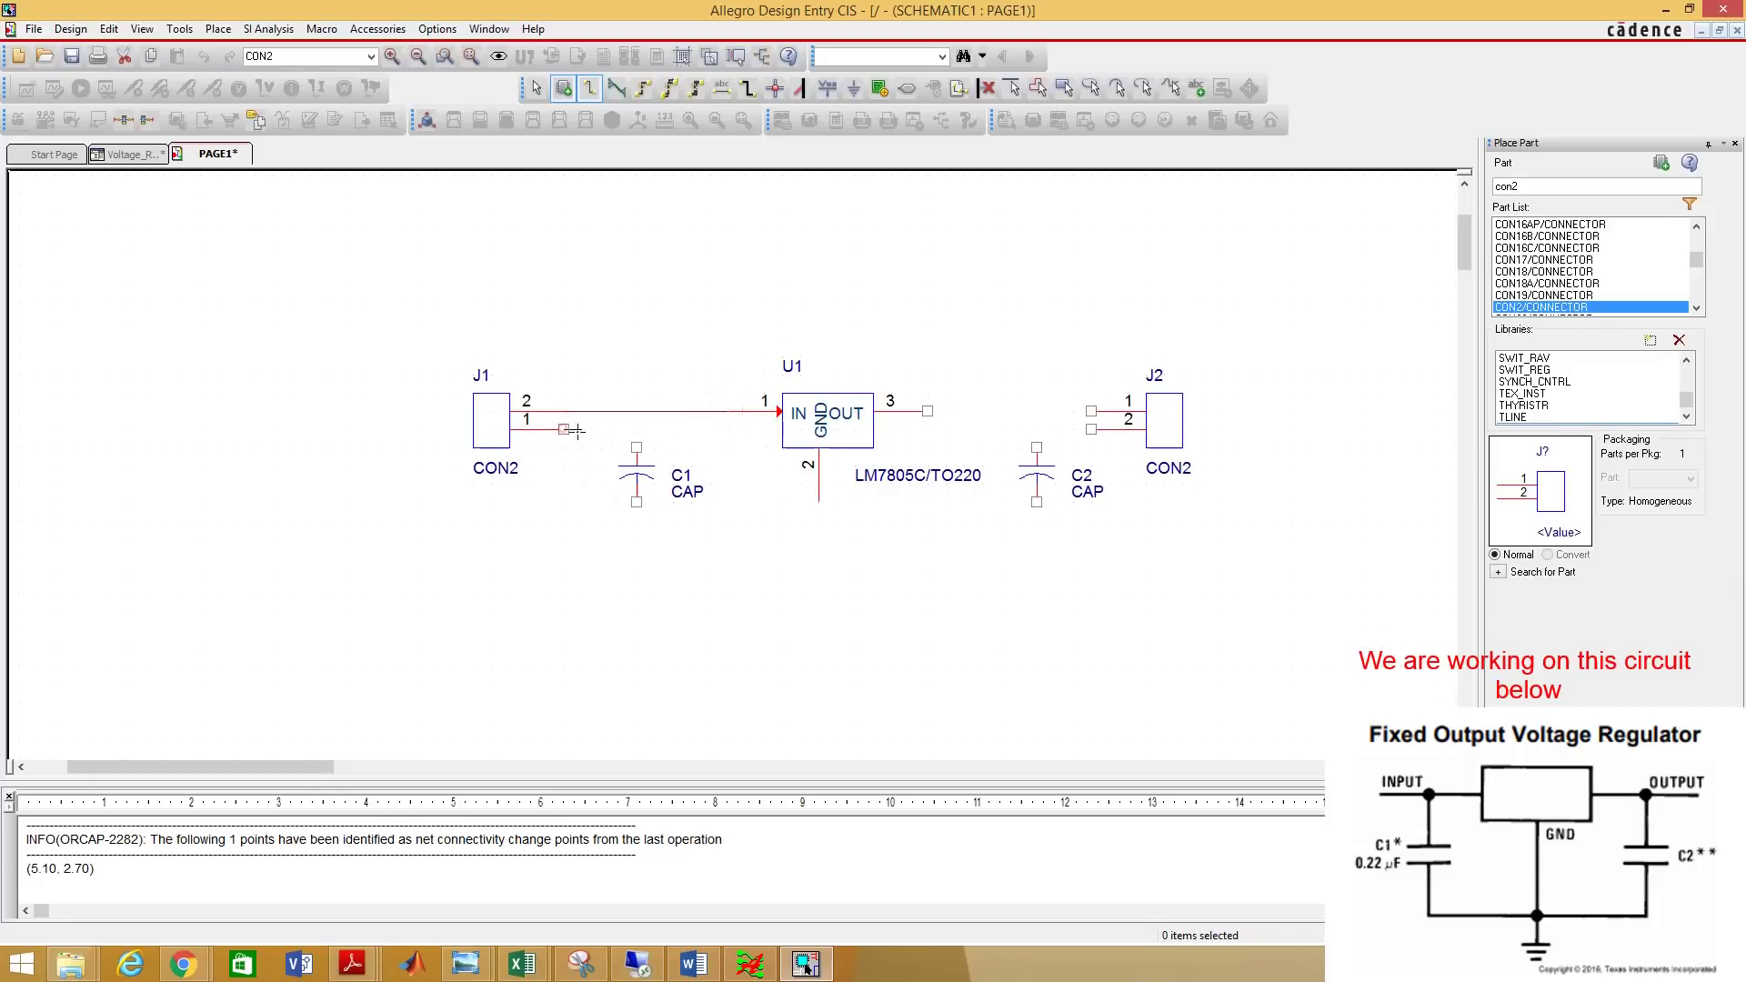
left_click(564, 520)
left_click(636, 502)
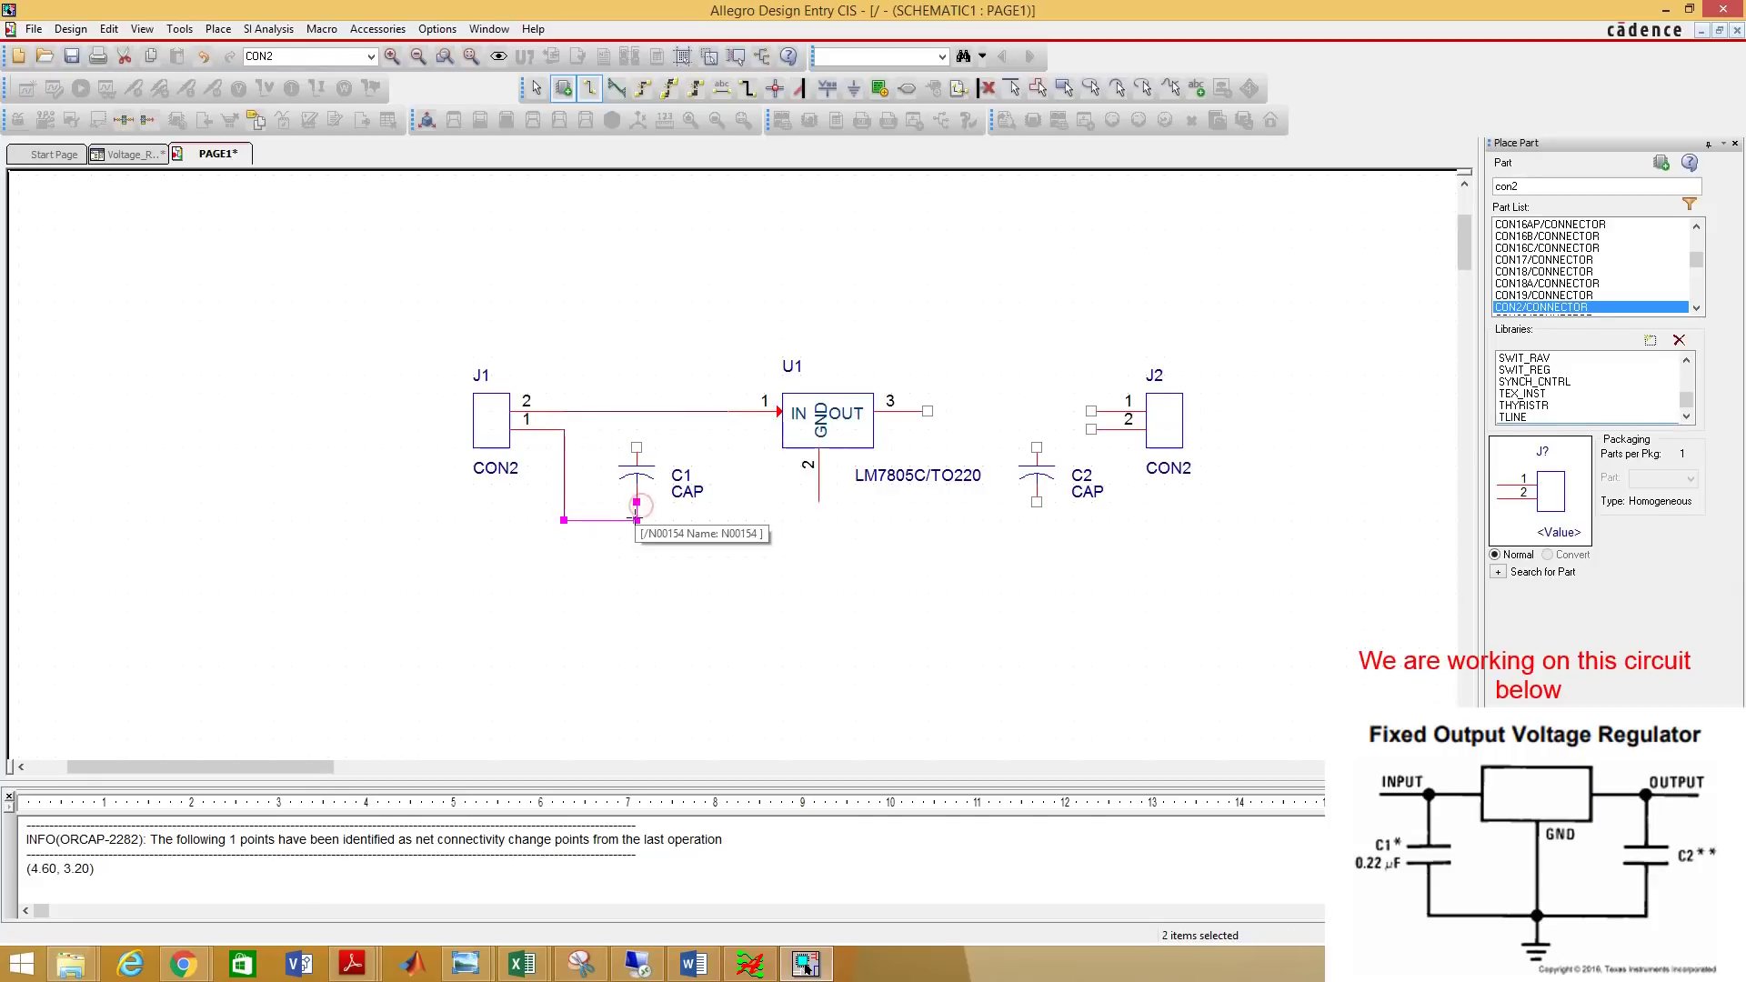
left_click(637, 519)
left_click(820, 496)
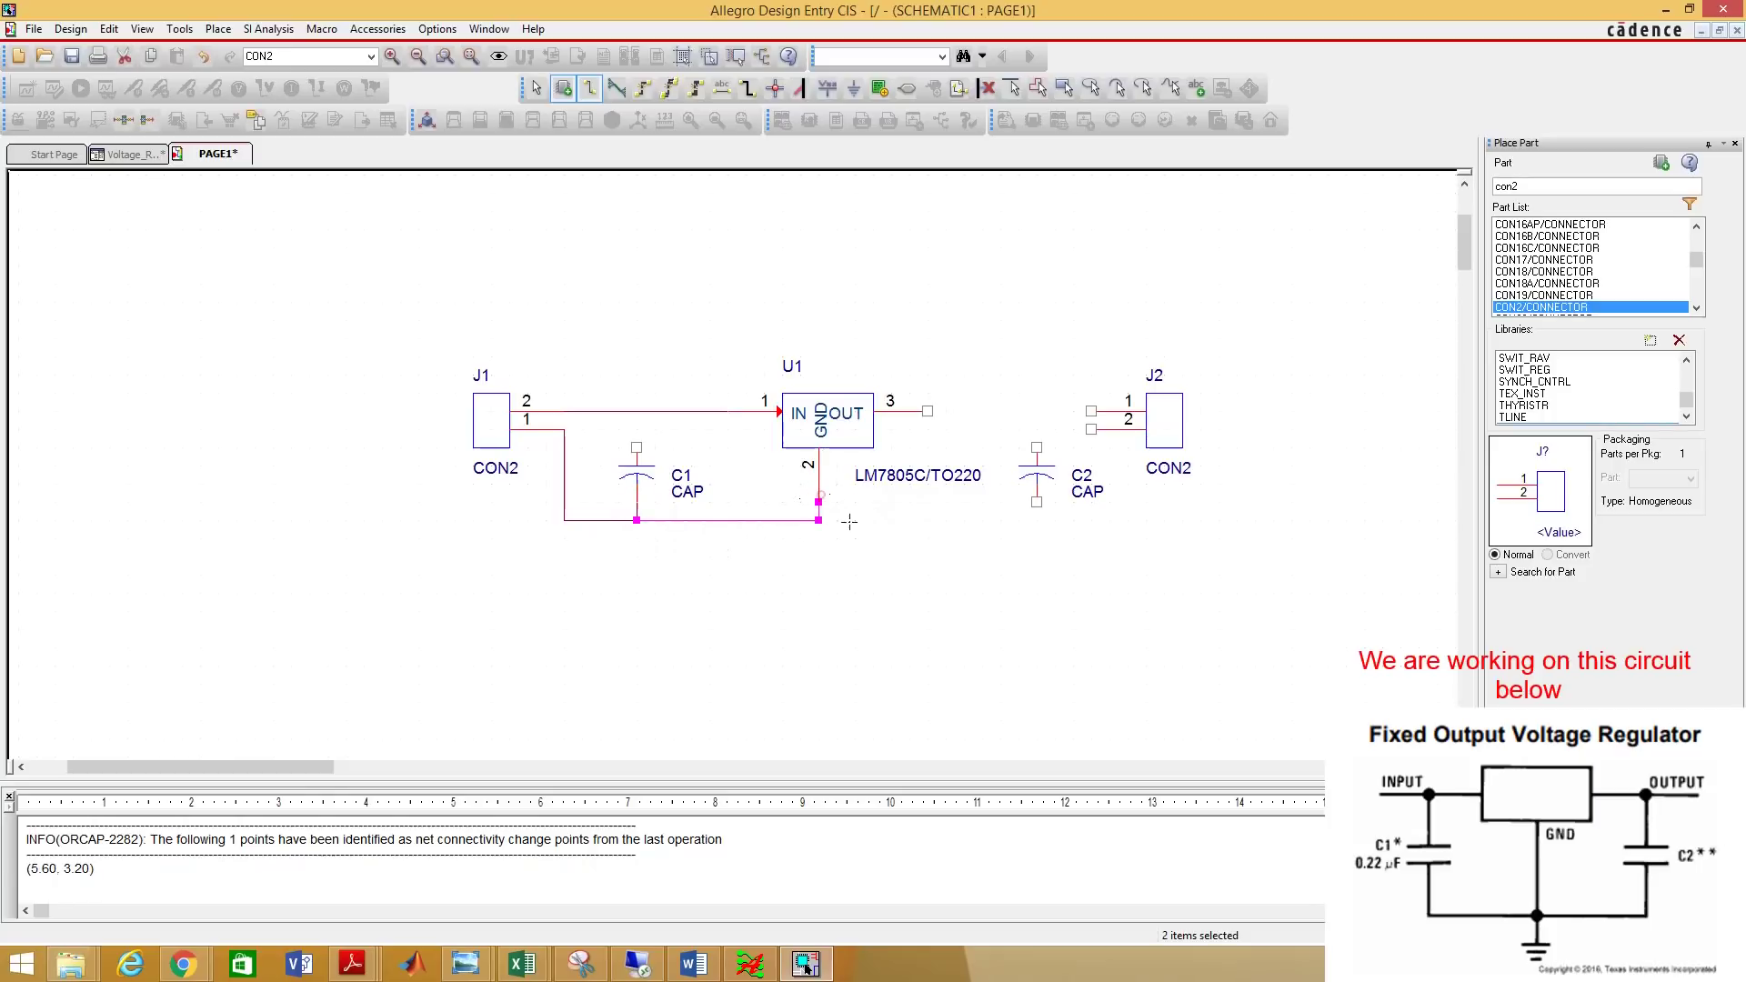
left_click(819, 520)
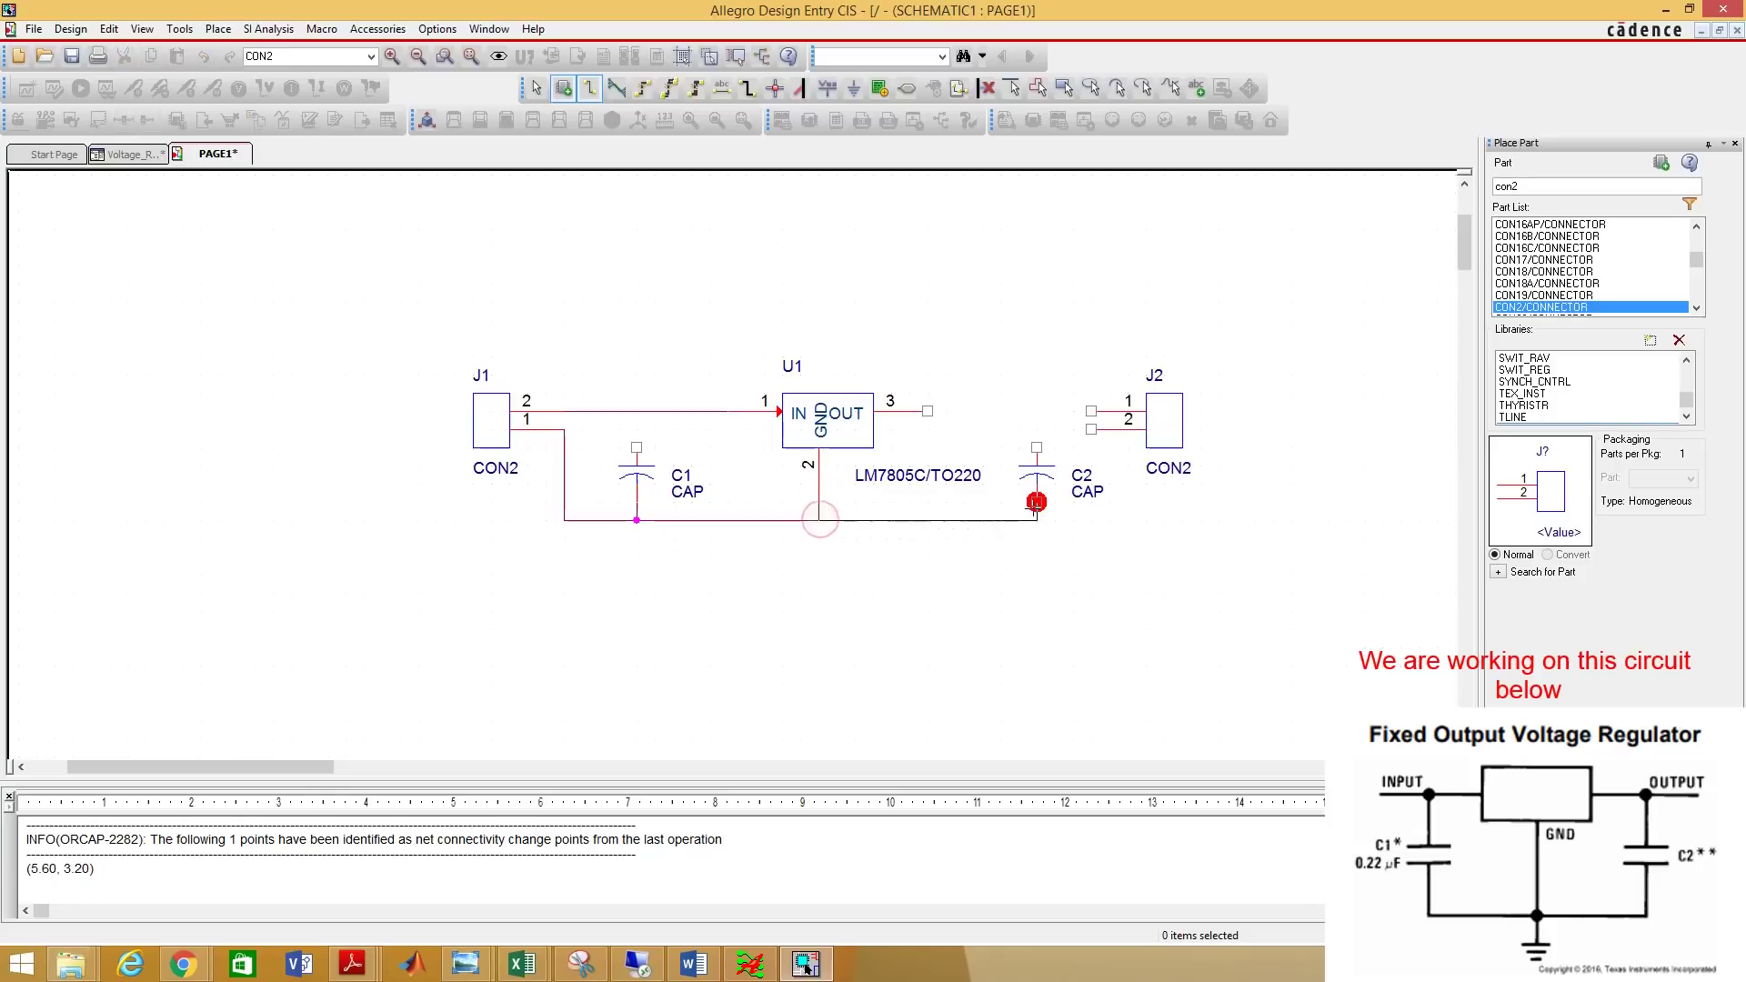
left_click(1037, 502)
Wire J2 pin 1 to U1's OUT pin and J2 pin 2 to the common ground line below C2.
left_click(1091, 410)
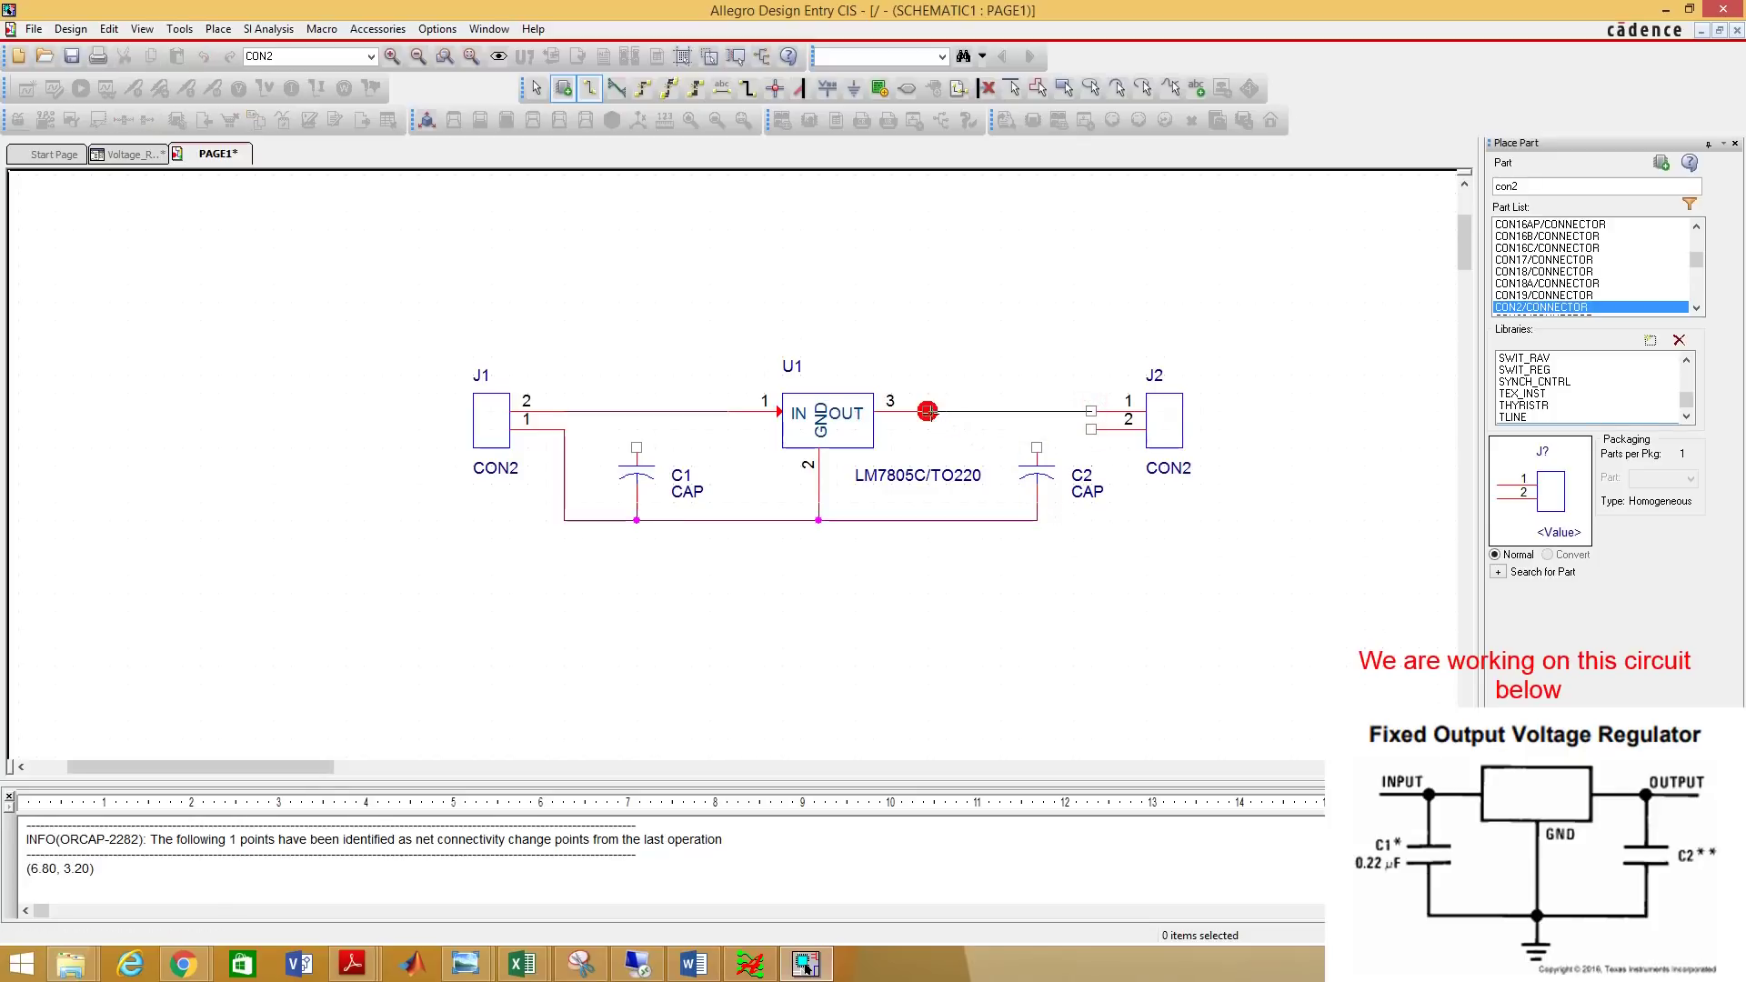
left_click(927, 411)
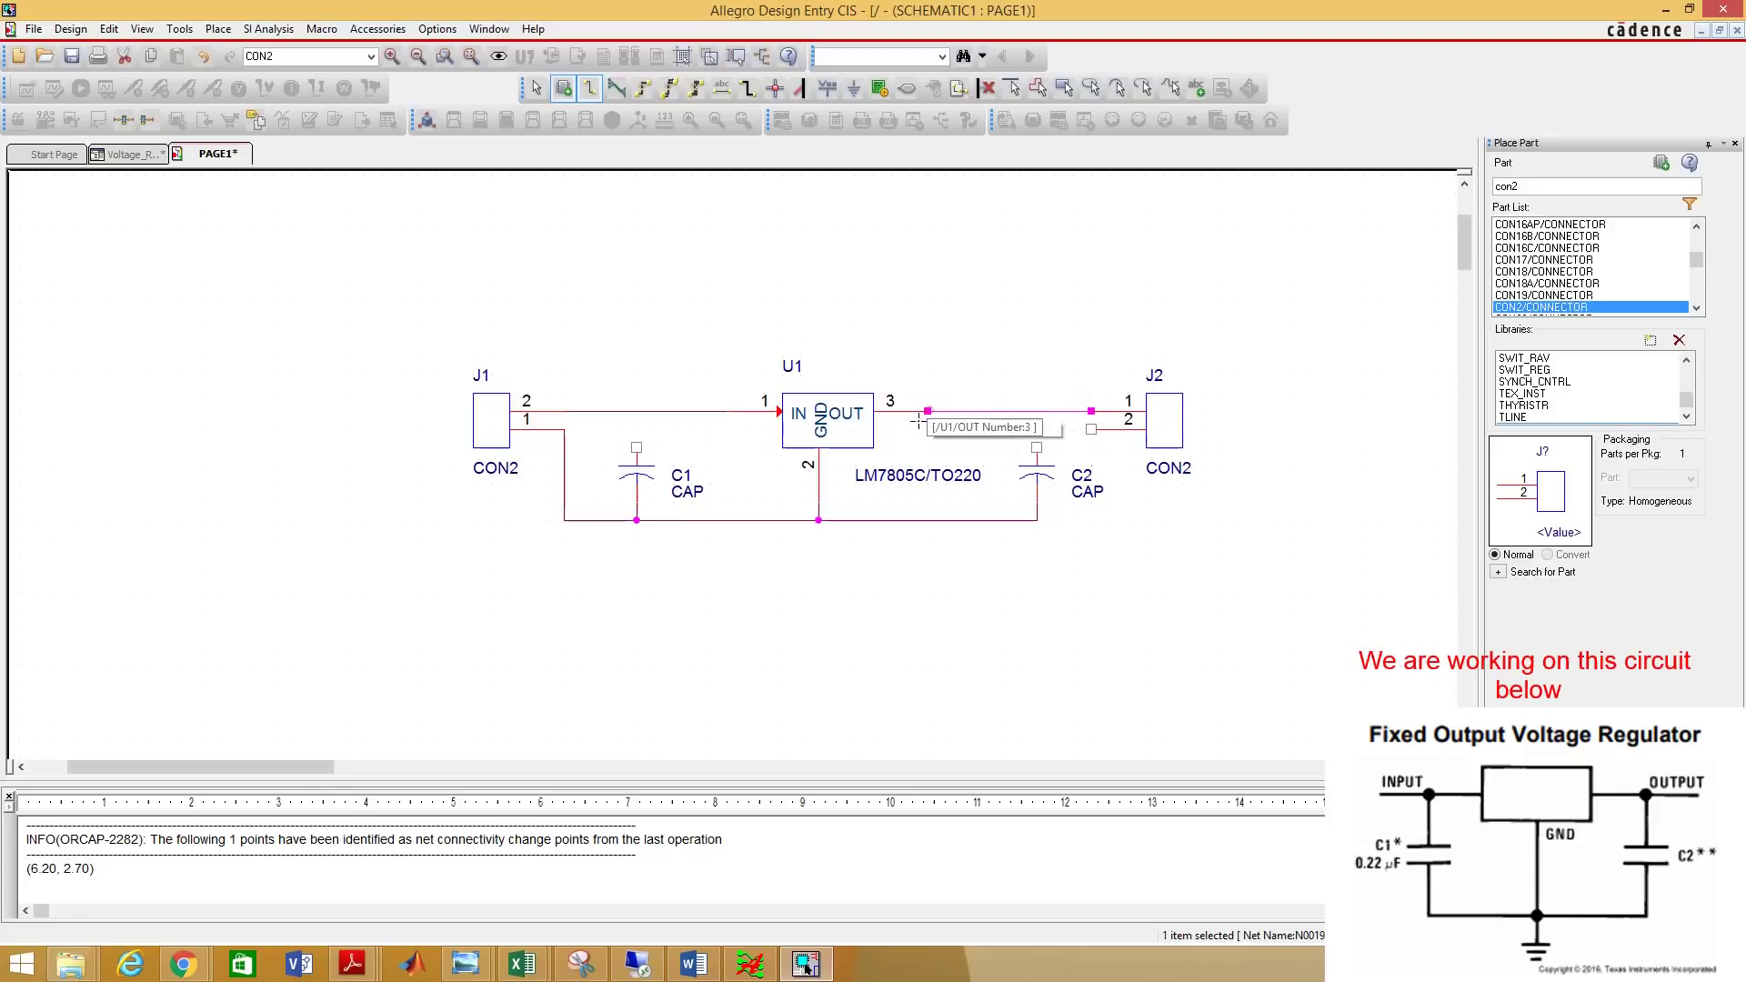
left_click(1091, 429)
left_click(1037, 519)
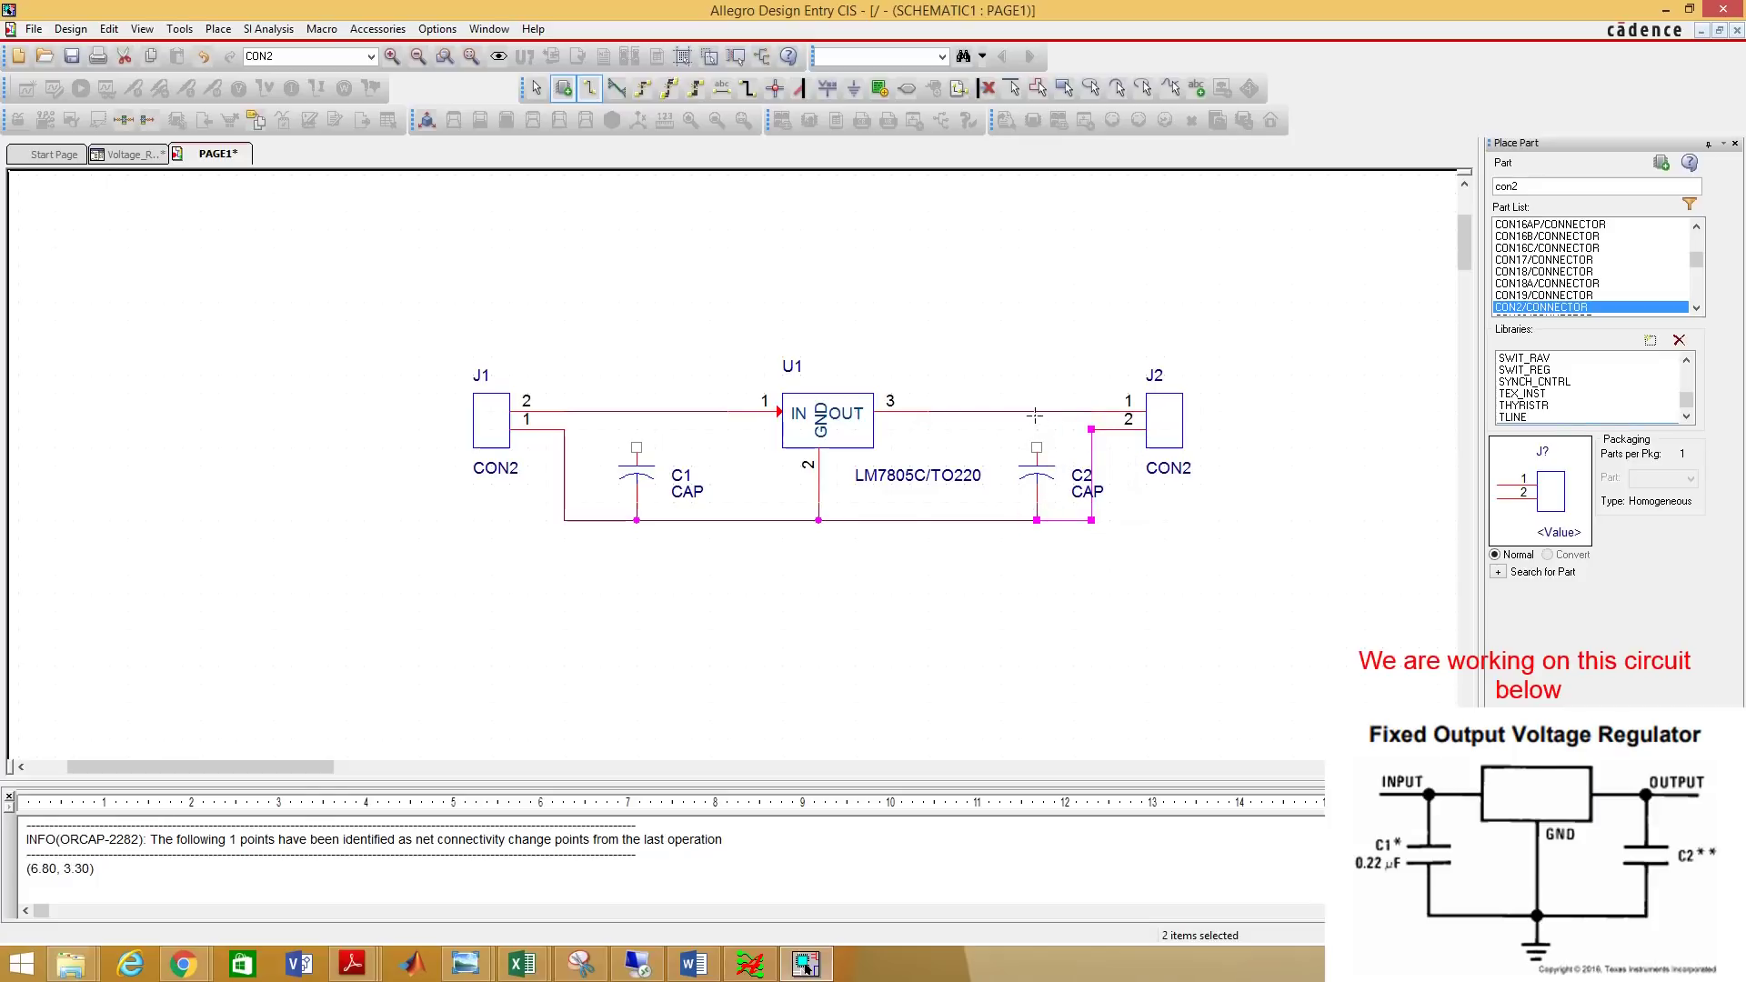
Wire C2's upper pin to the output line and C1's upper pin to the input line, and finish wiring.
left_click(1036, 411)
left_click(1037, 448)
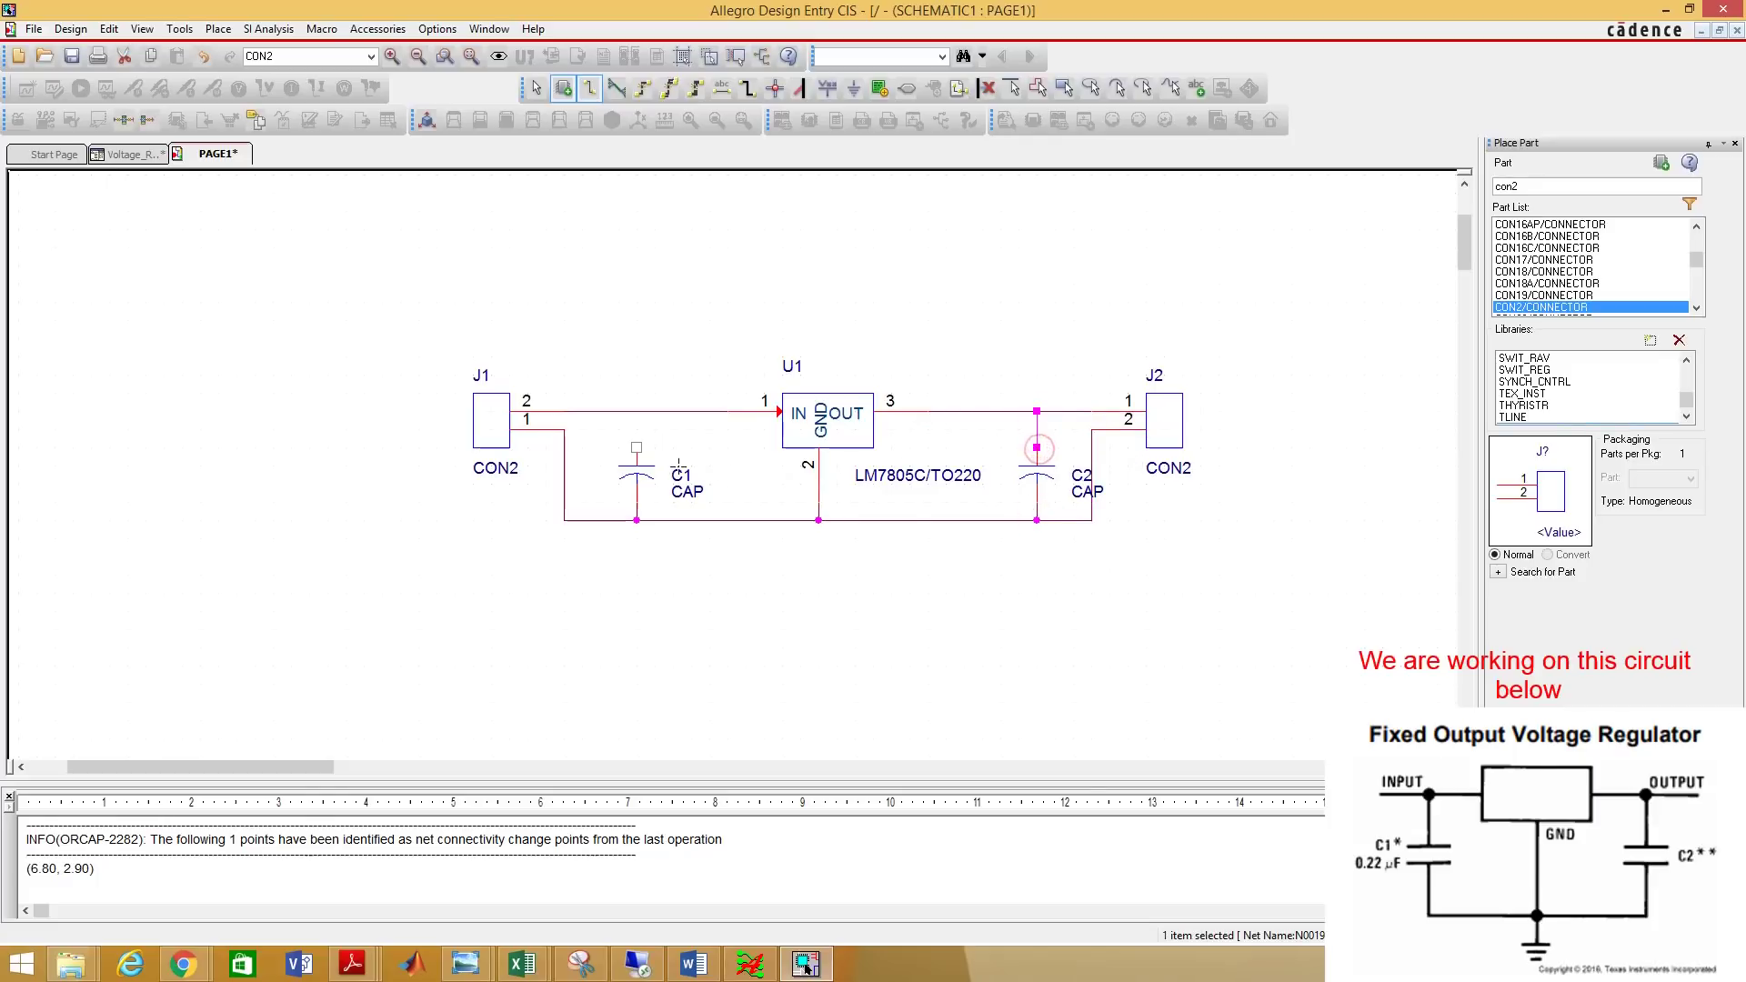
left_click(637, 446)
left_click(636, 411)
right_click(628, 314)
left_click(642, 326)
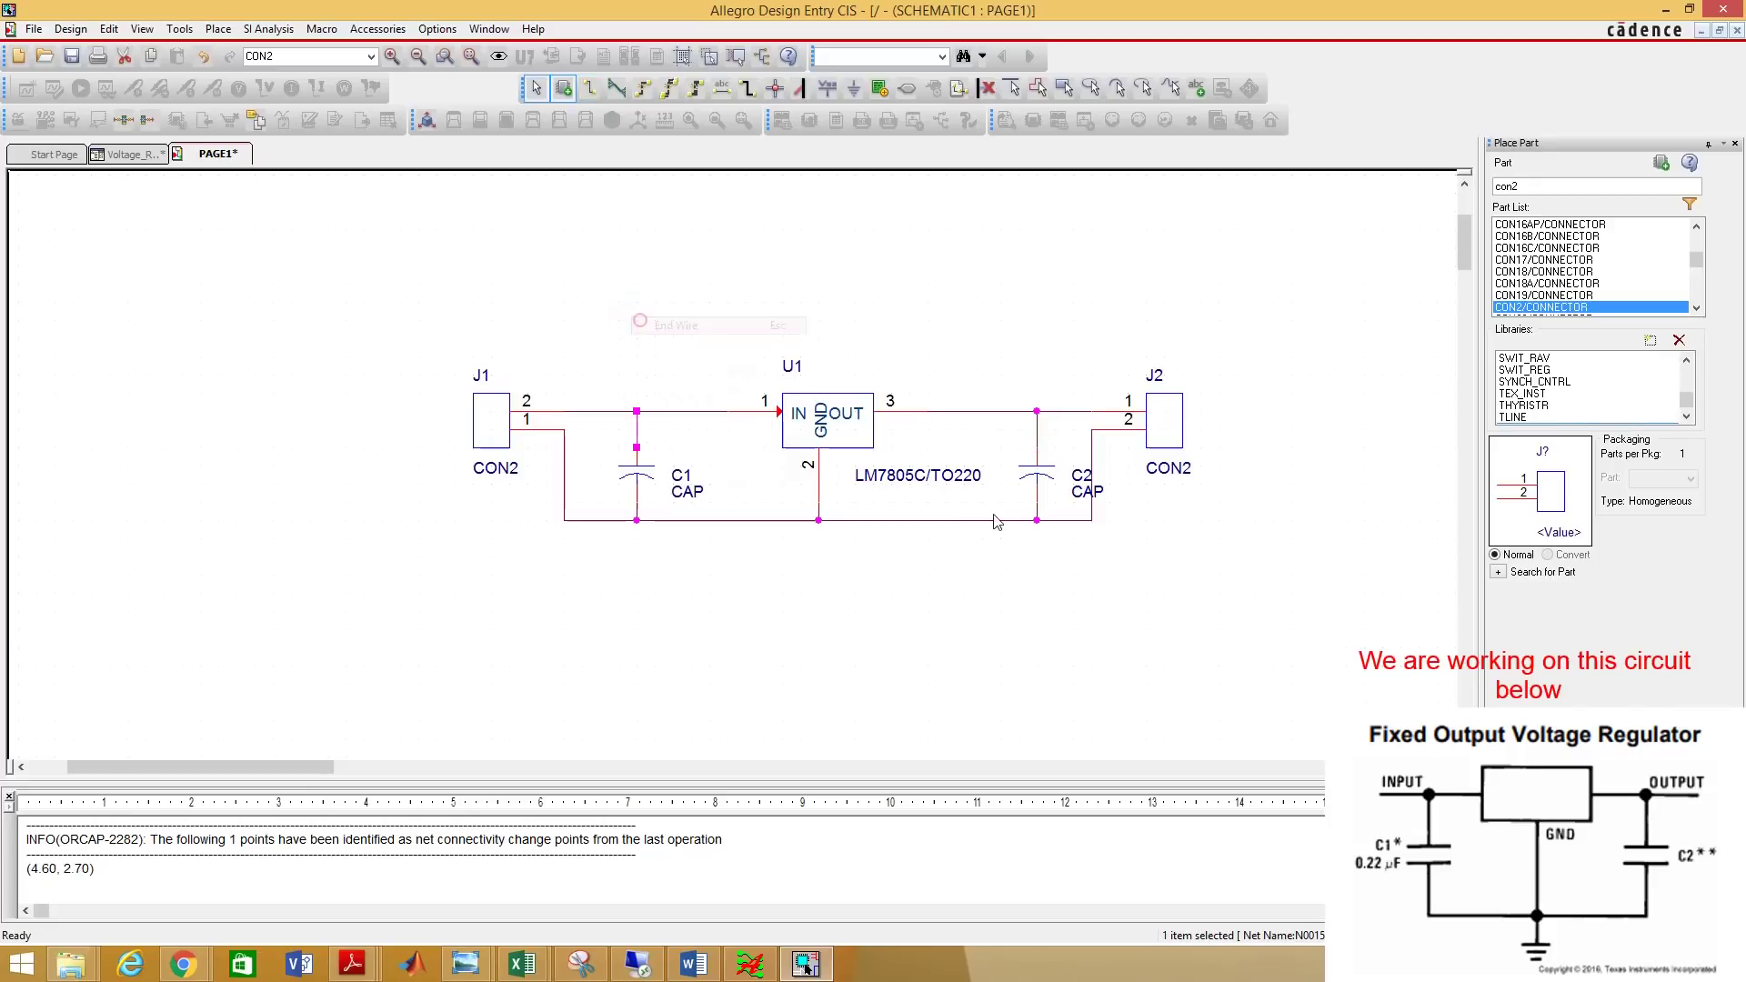
left_click(906, 636)
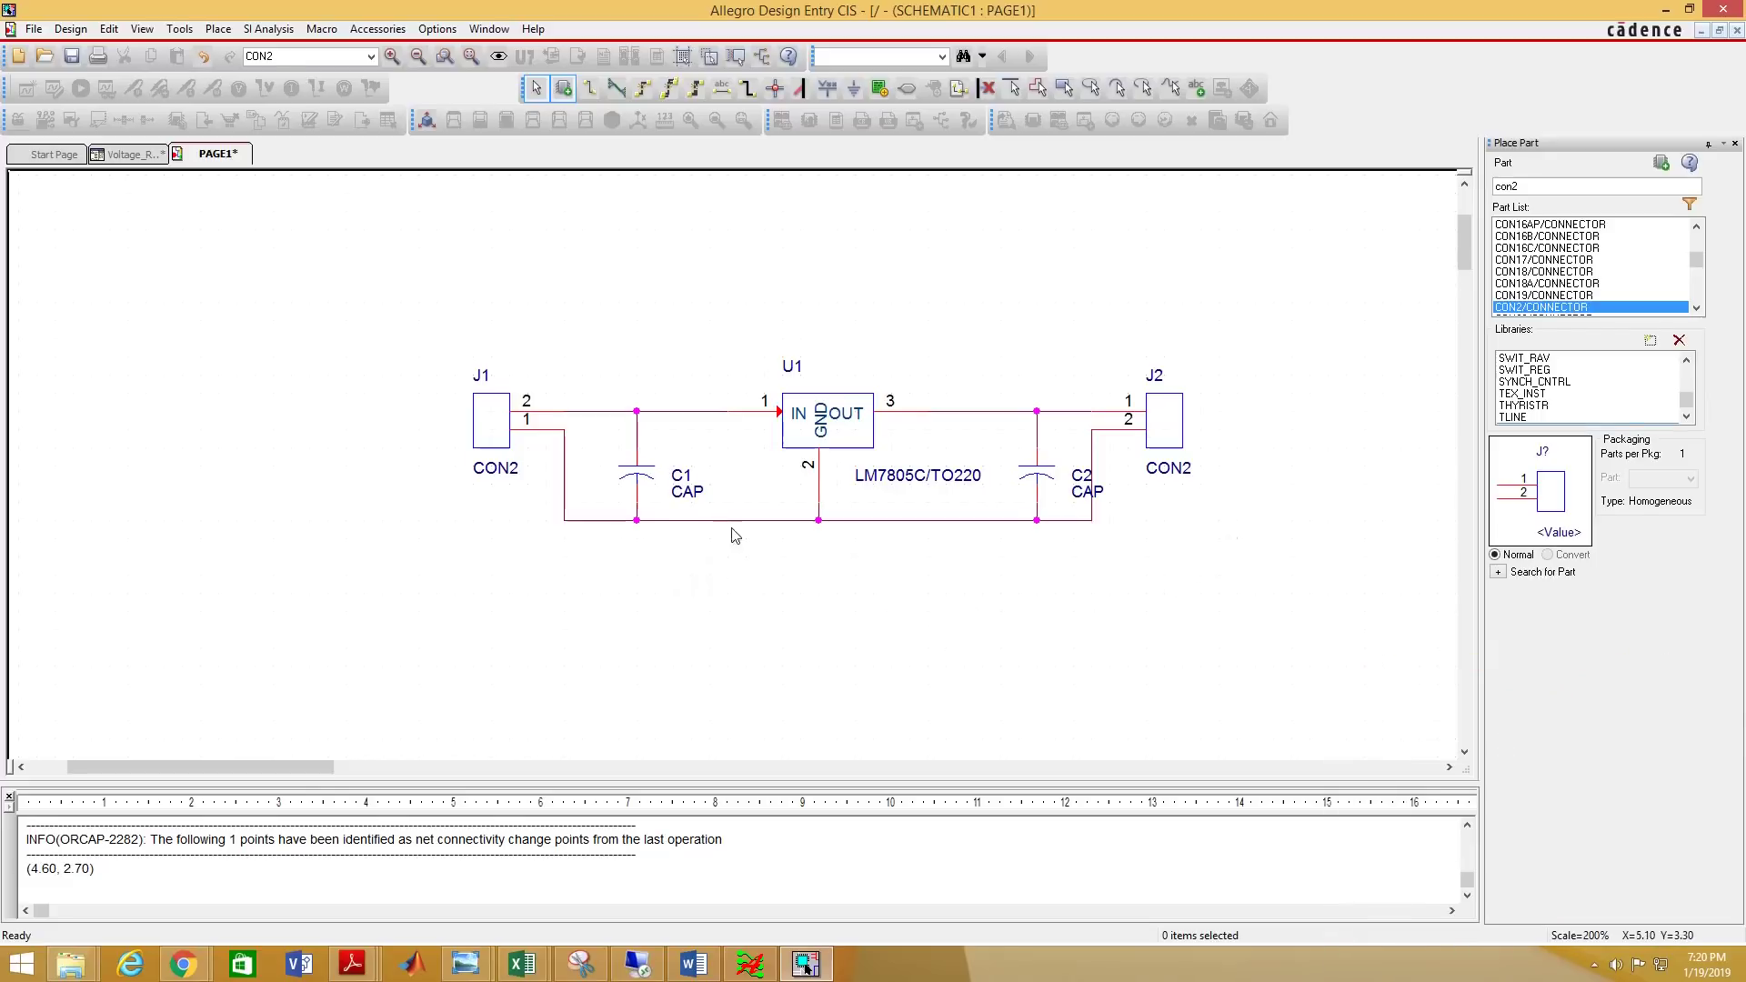
Set the values of capacitors C1 and C2 to 1uF.
double_click(688, 493)
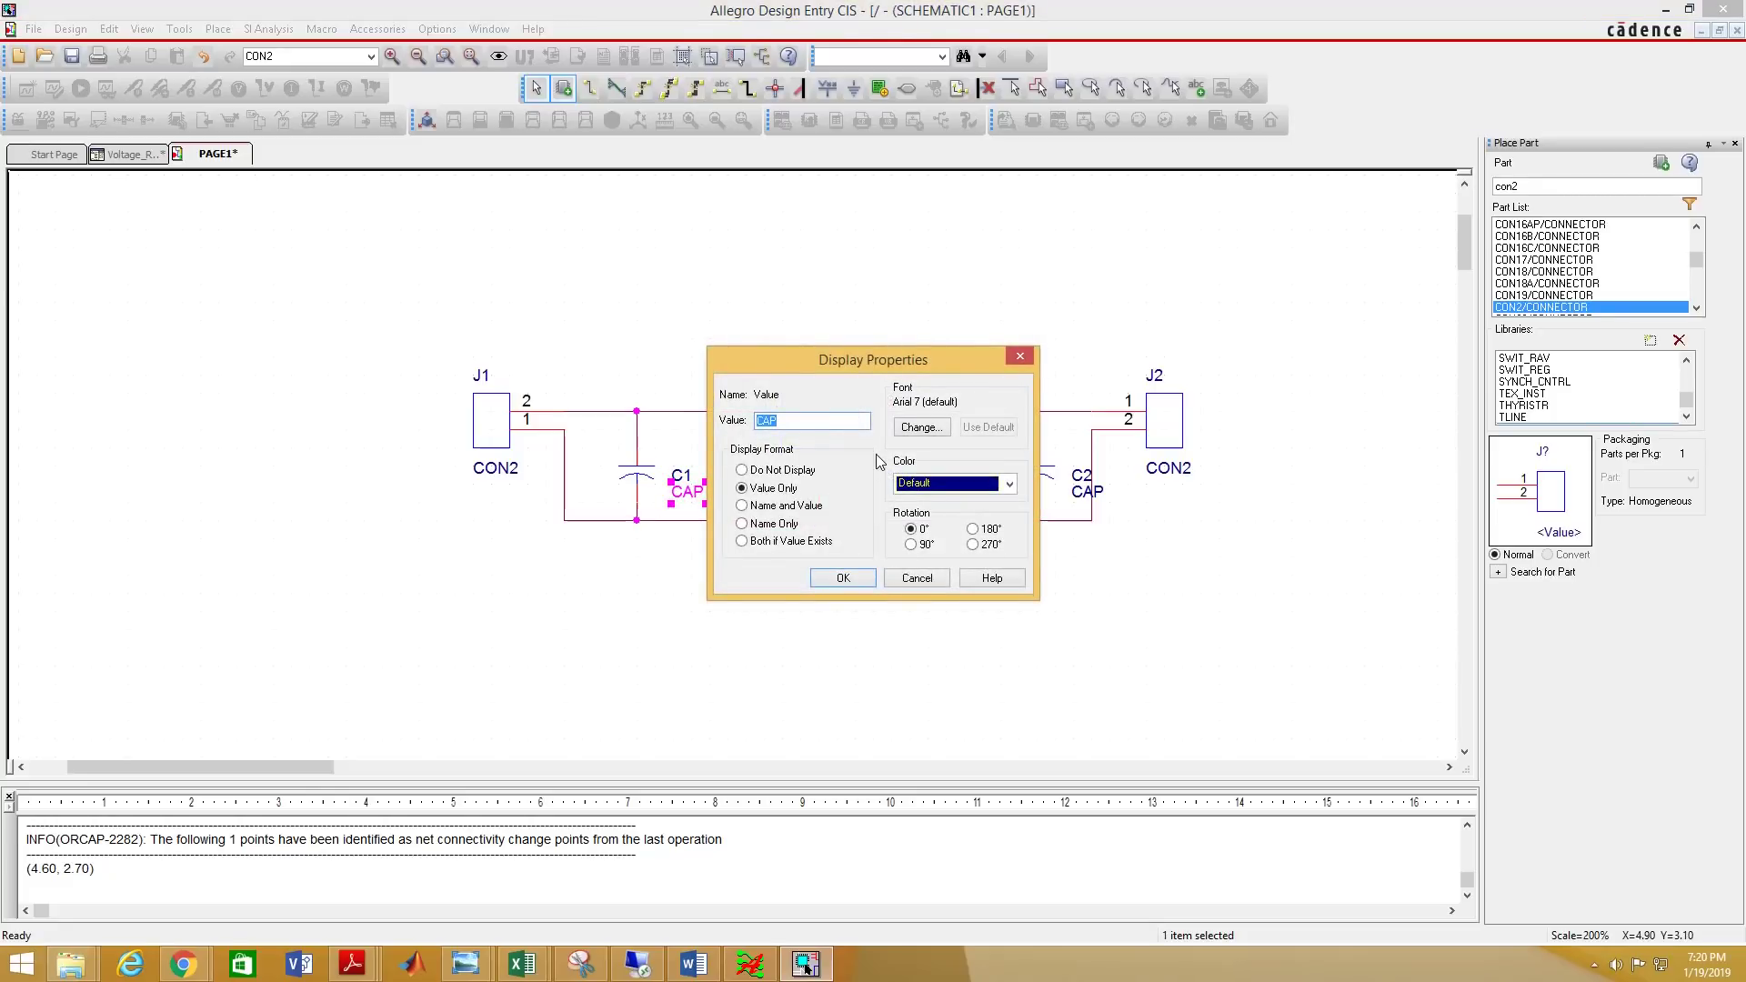
type("1uF")
left_click(848, 578)
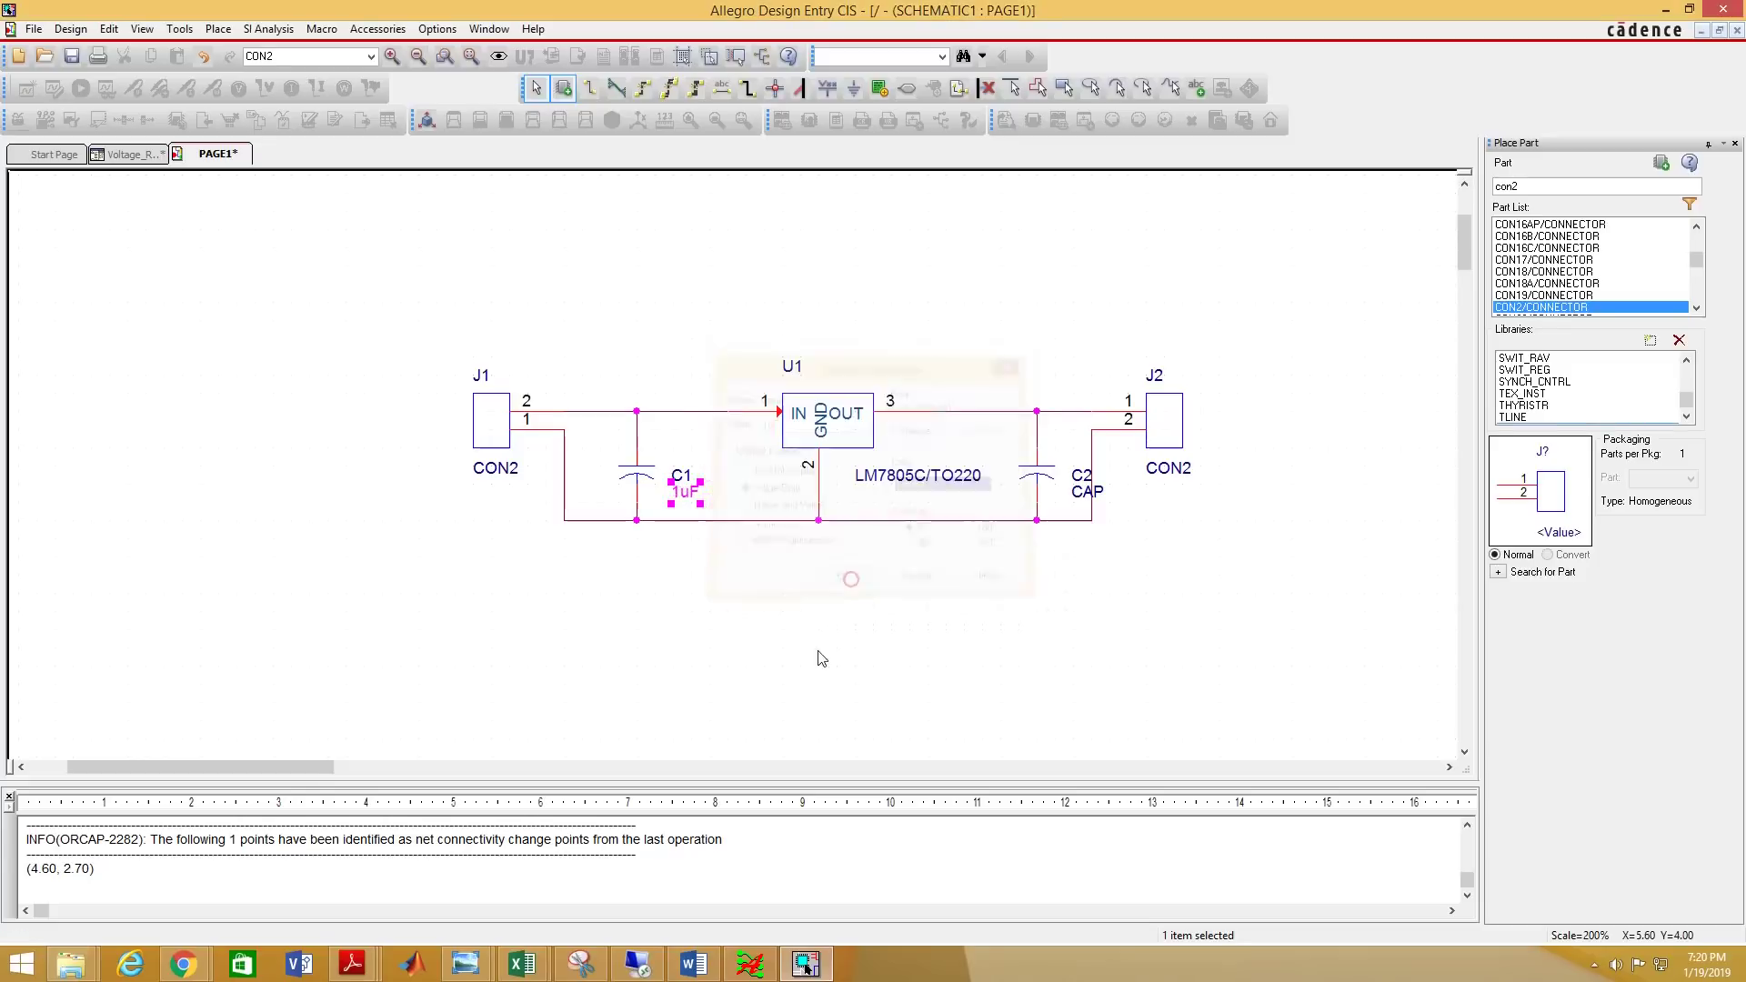
double_click(1078, 491)
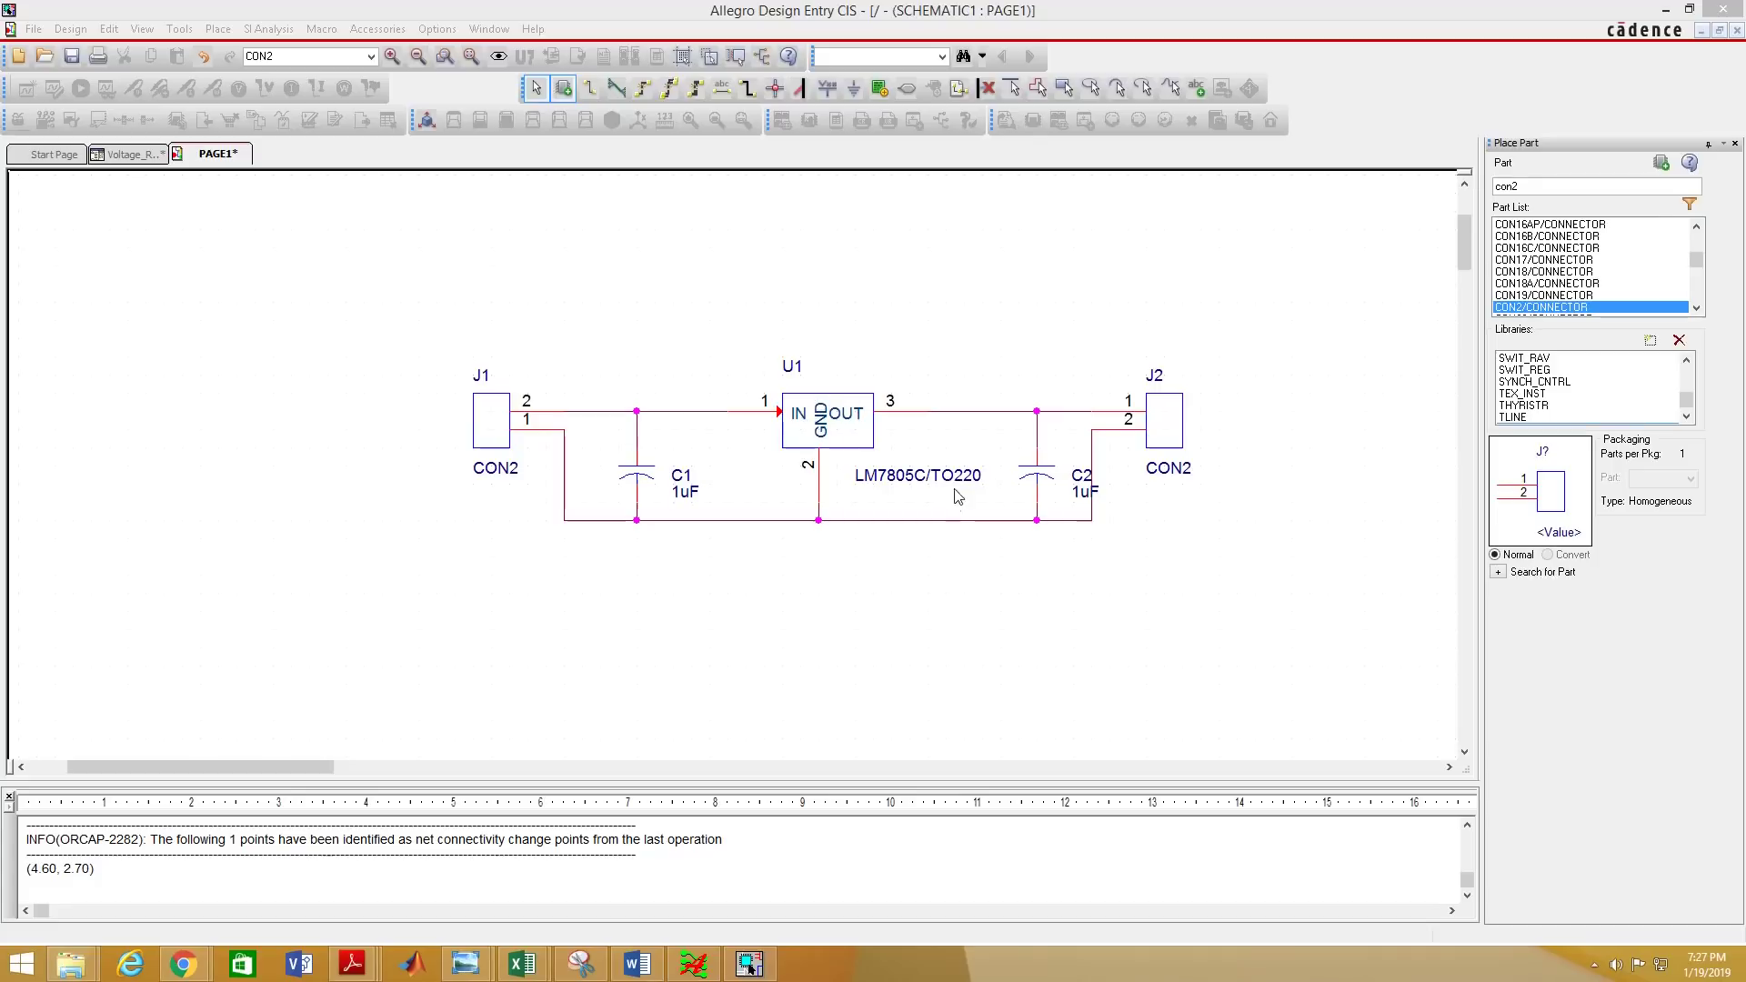
left_click(838, 612)
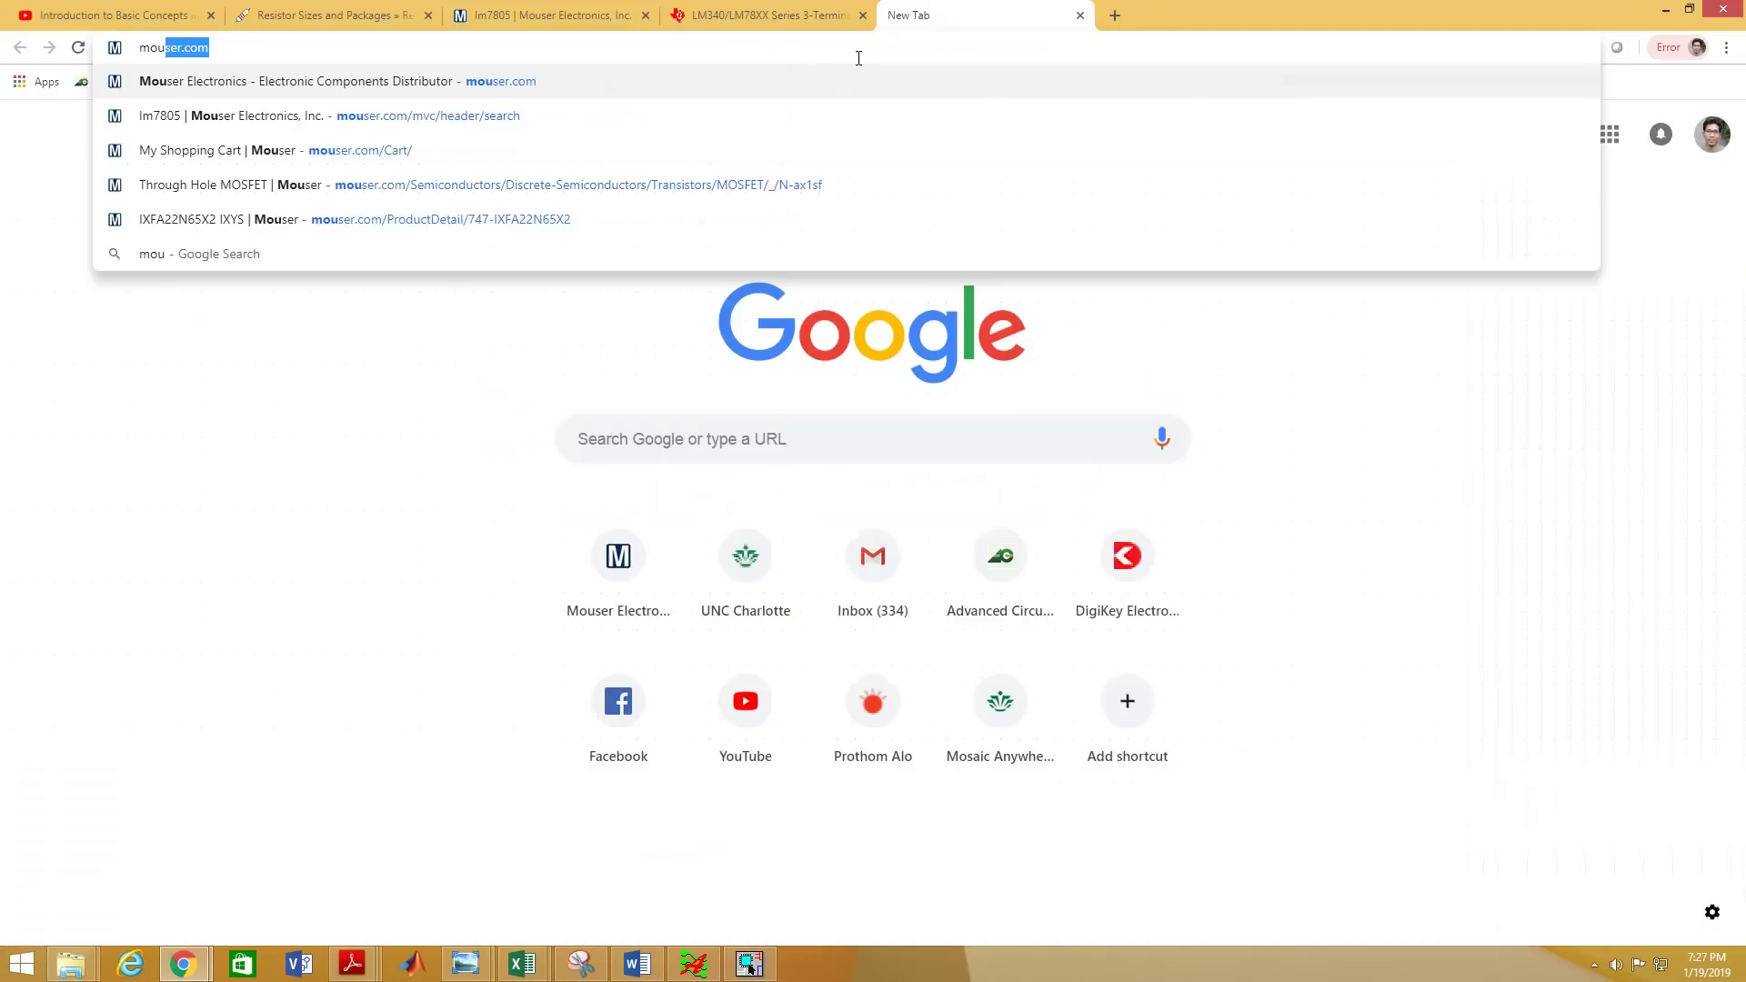
Open mouser.com in Chrome and search the site for "capacitor".
type("ser")
key("Return")
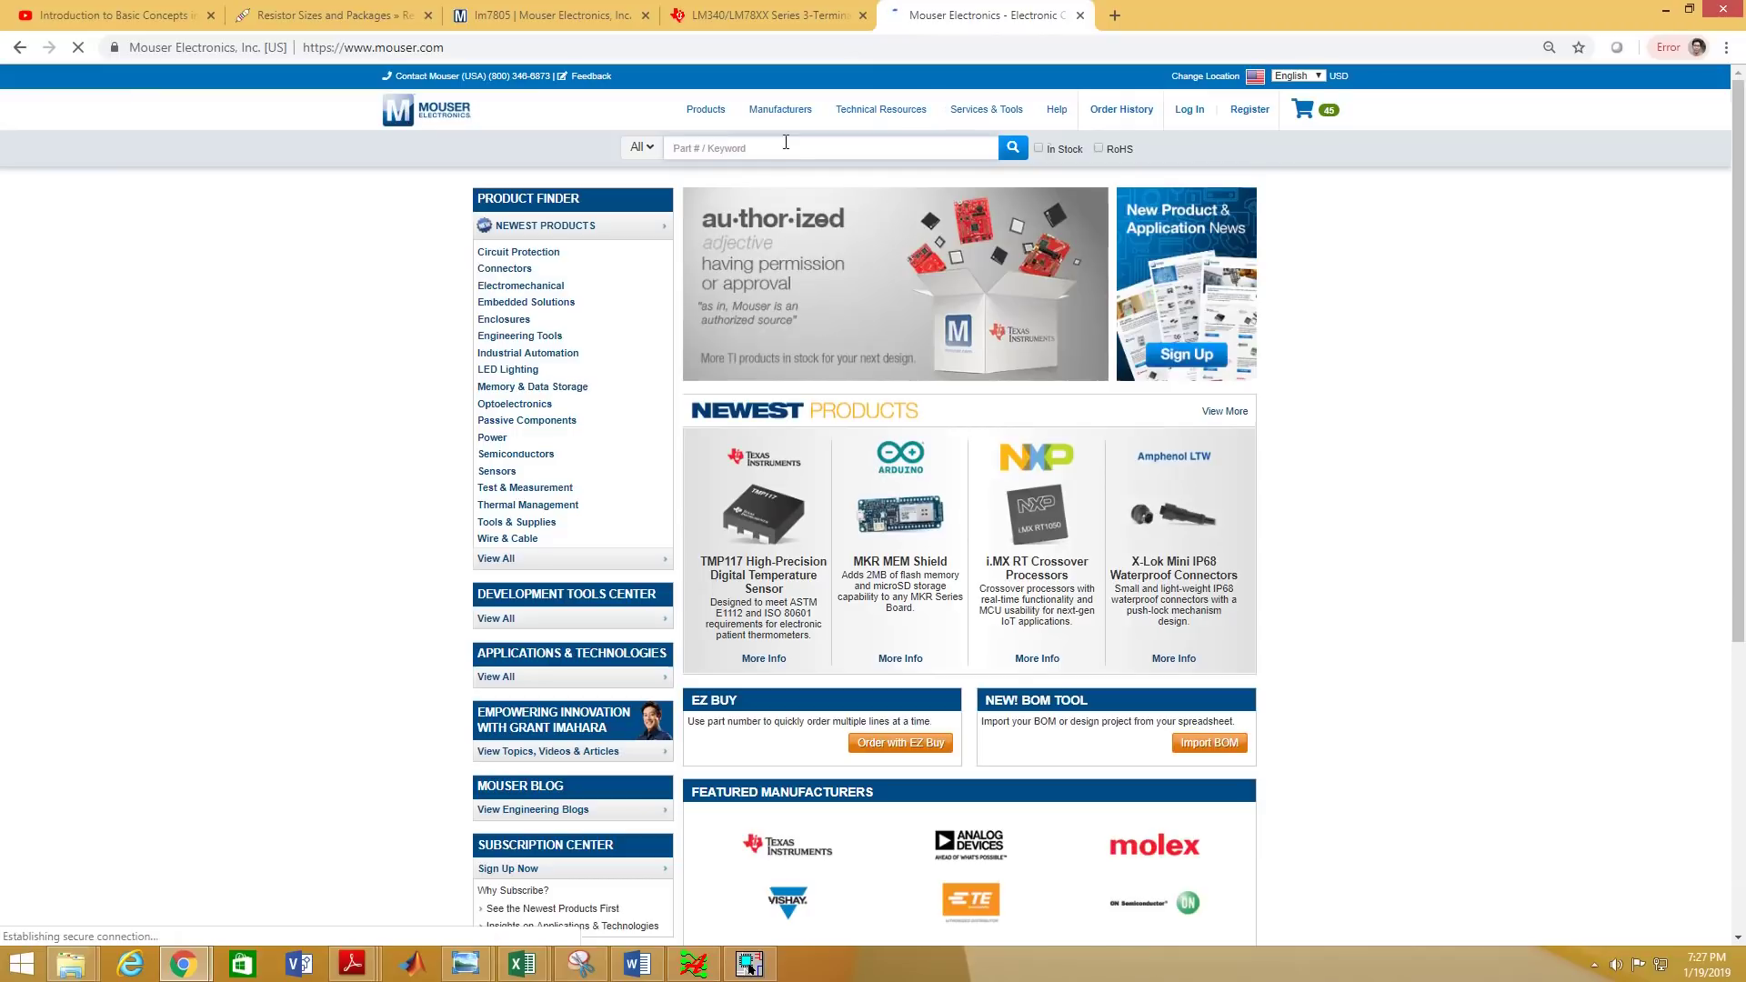
type("dap")
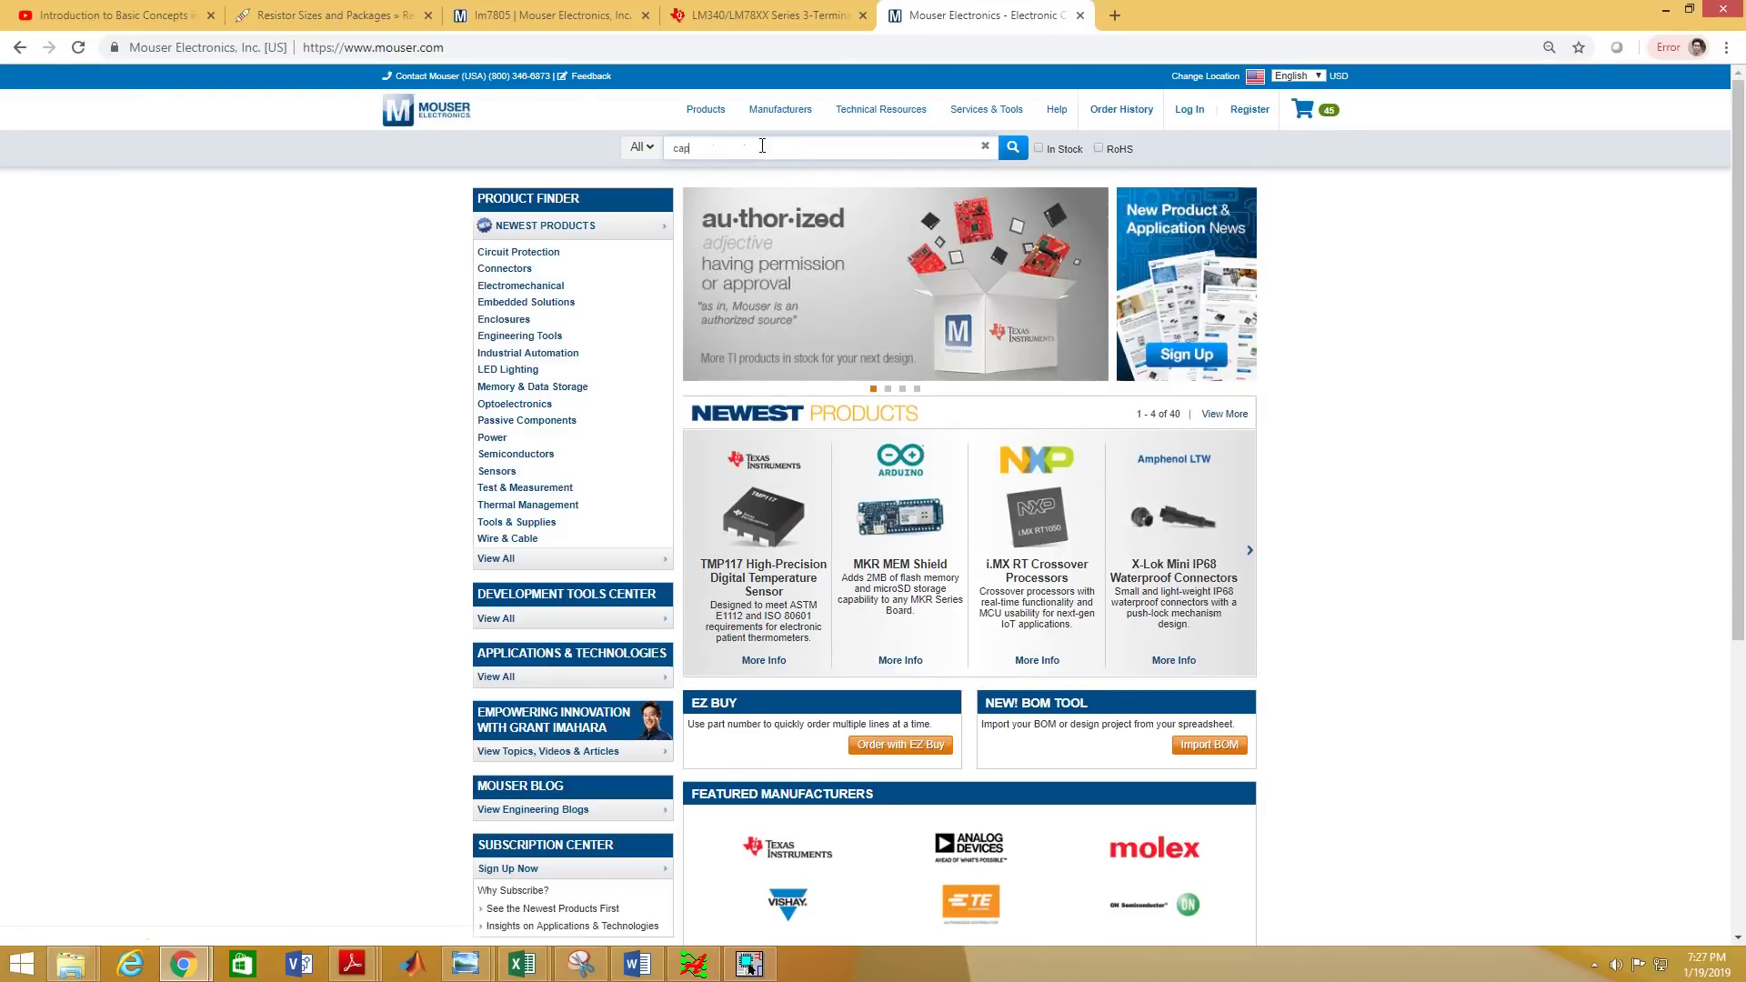
type("acitor")
key("Return")
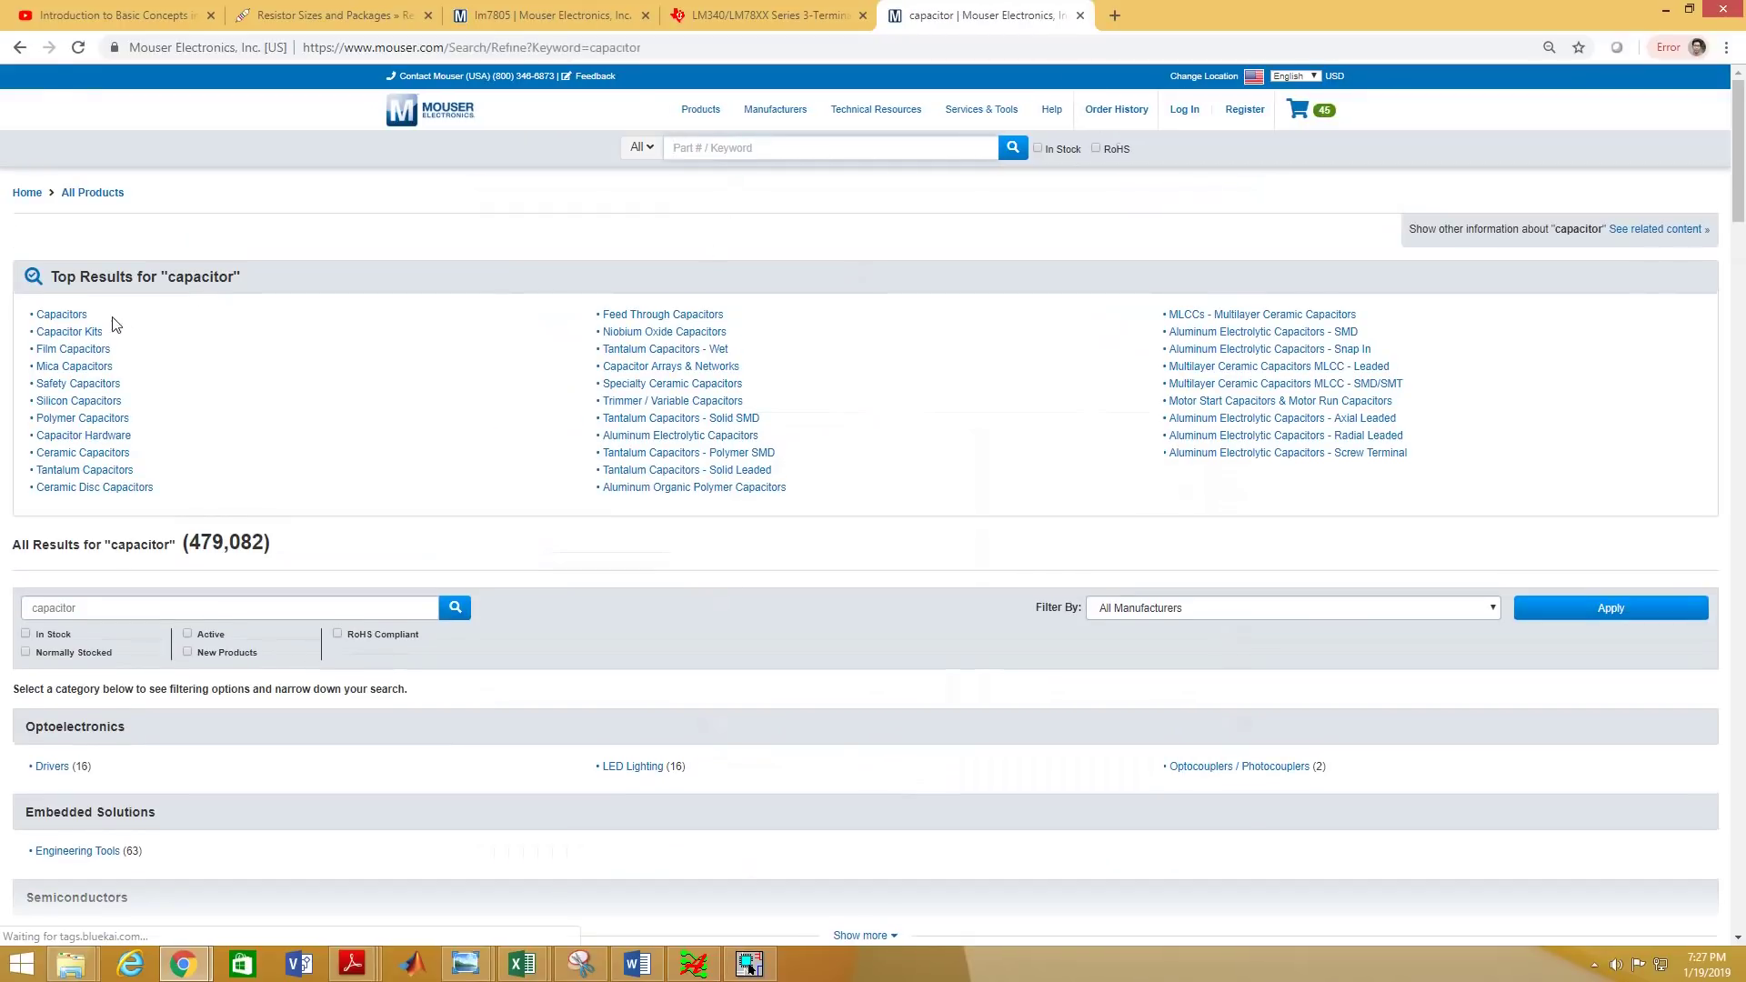
Open the Capacitors category and filter the products to a capacitance of 1 uF.
left_click(64, 315)
scroll(829, 523, "down", 4)
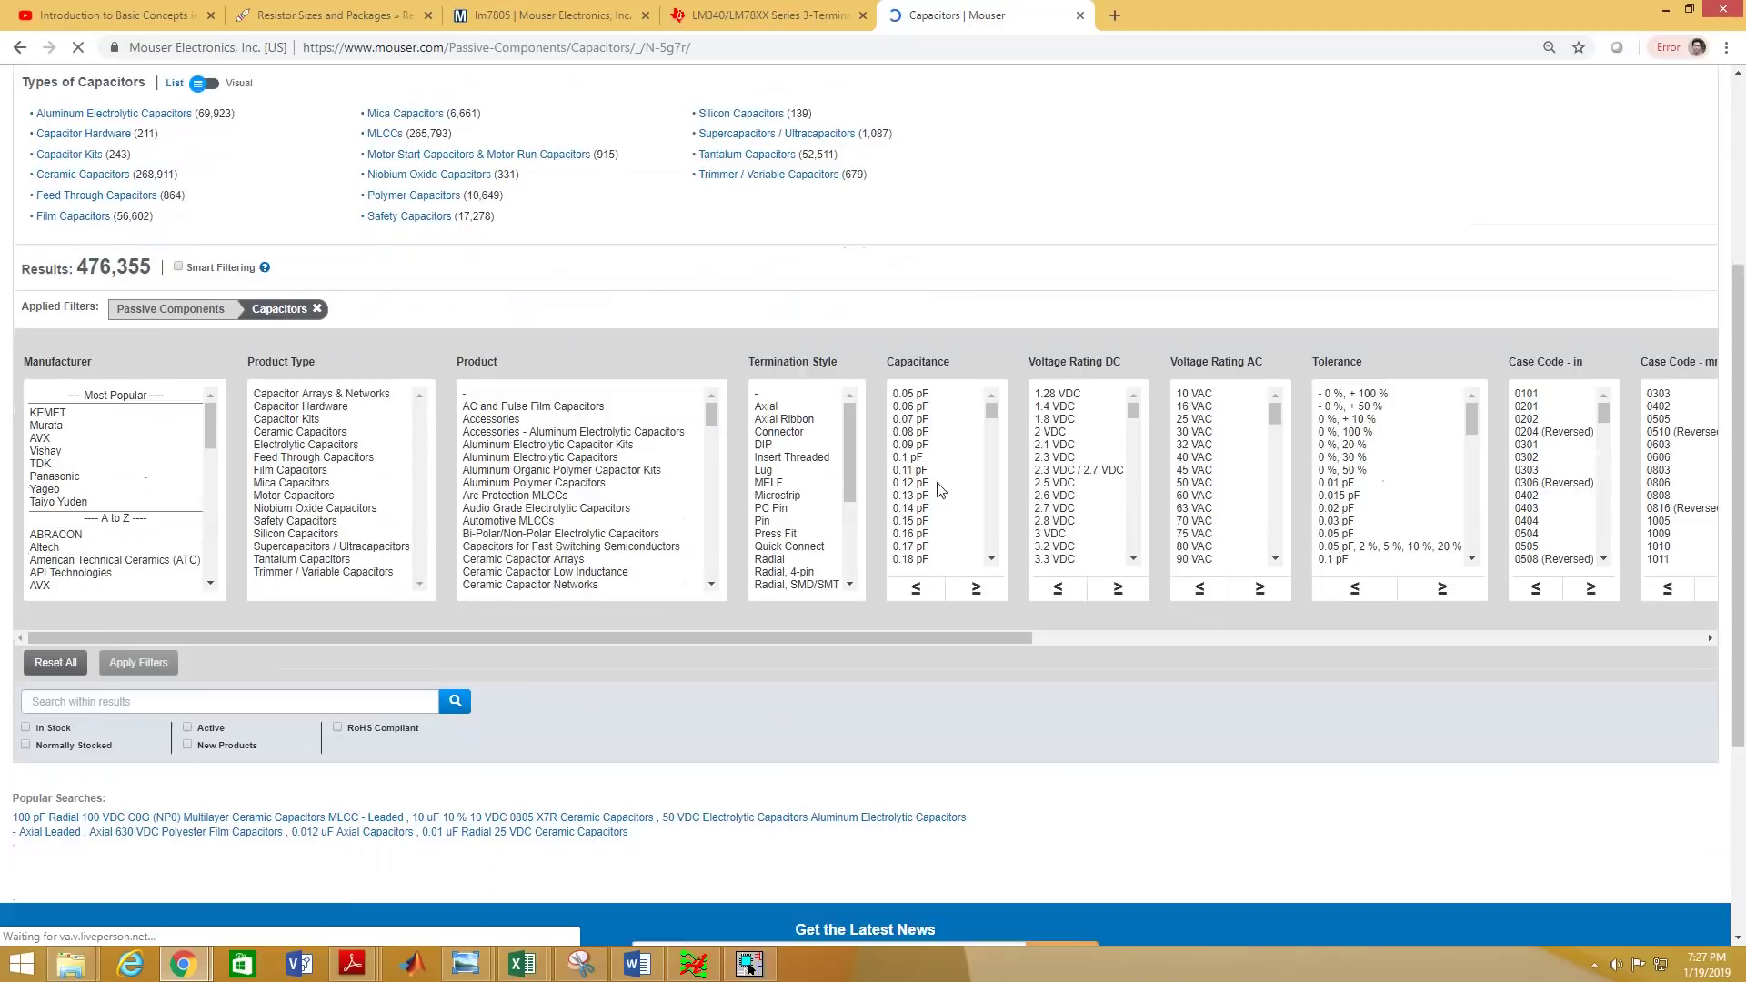
left_click_drag(986, 391, 991, 443)
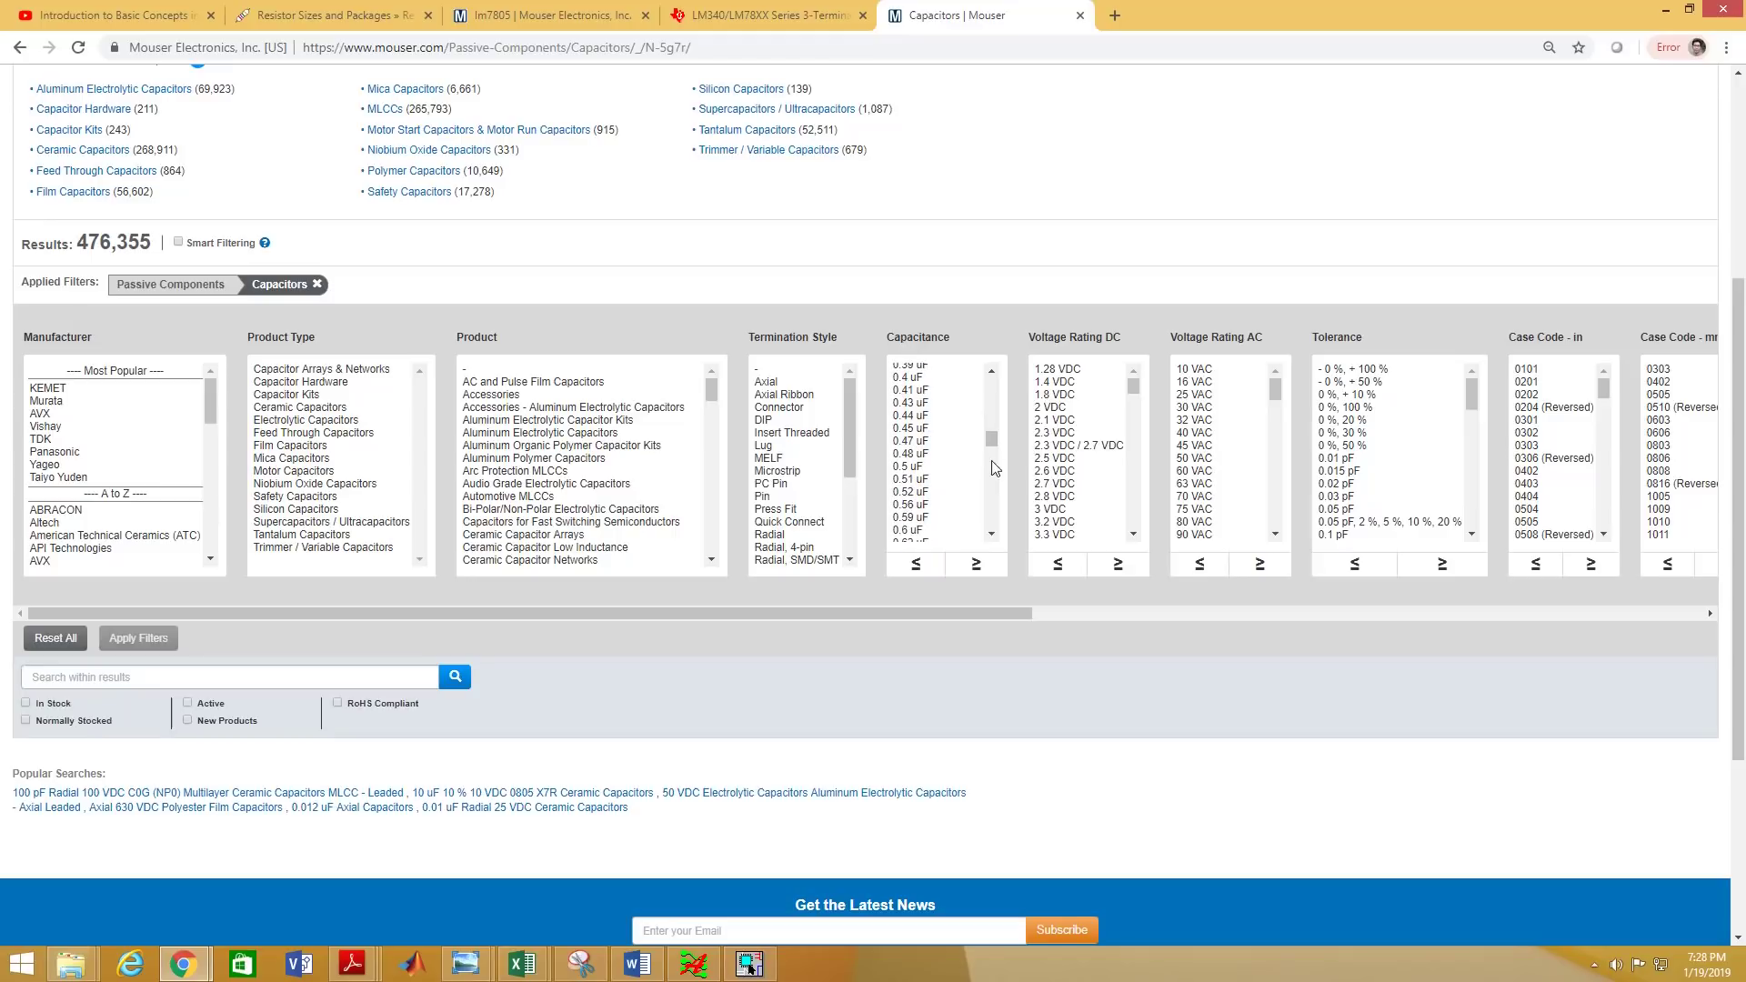
left_click(993, 535)
left_click(992, 535)
left_click(992, 534)
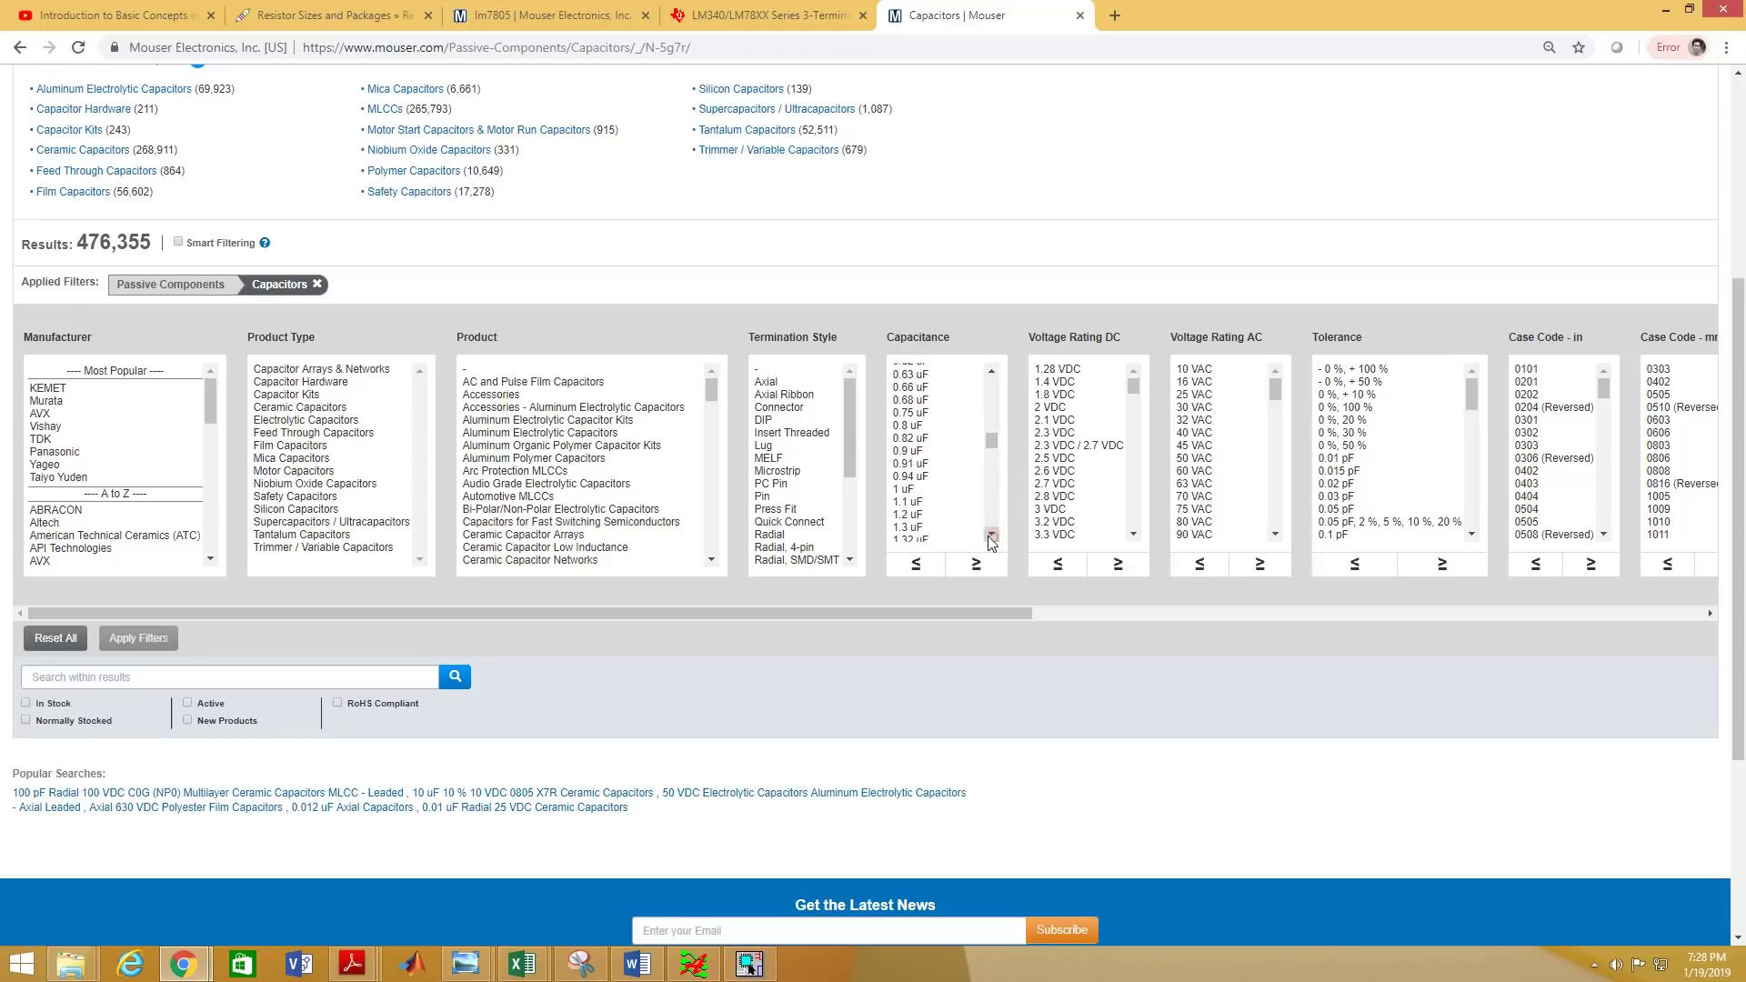
left_click(905, 491)
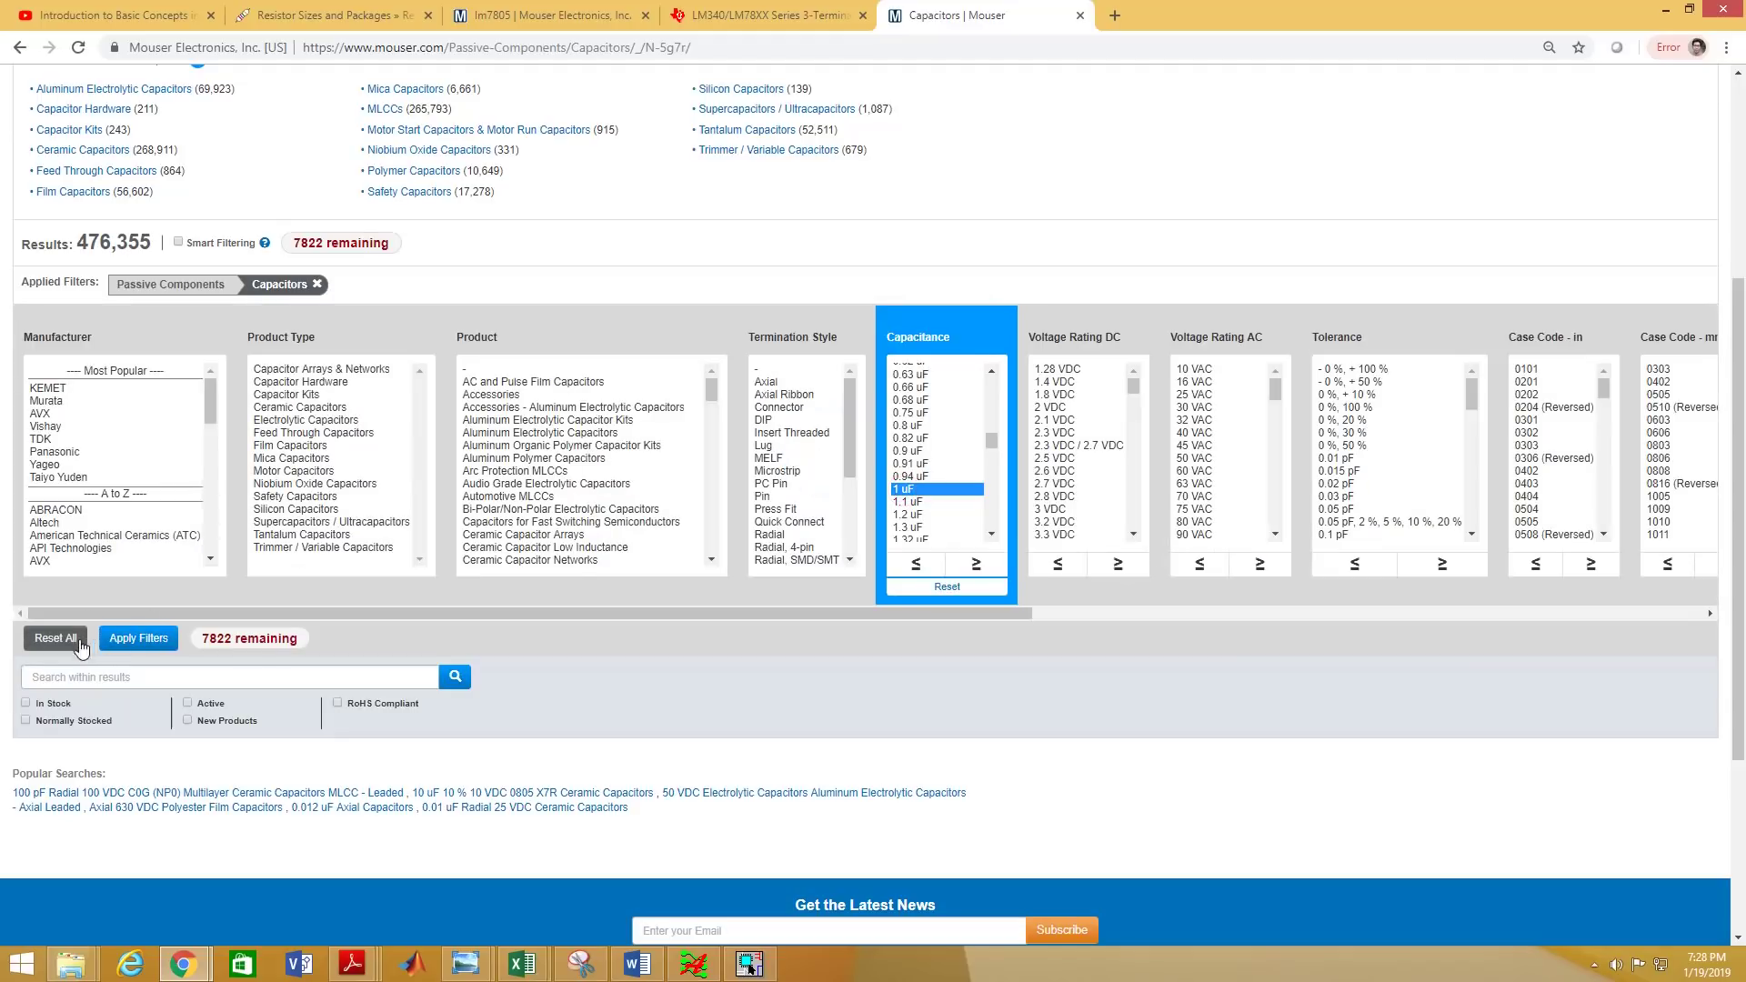
left_click(128, 641)
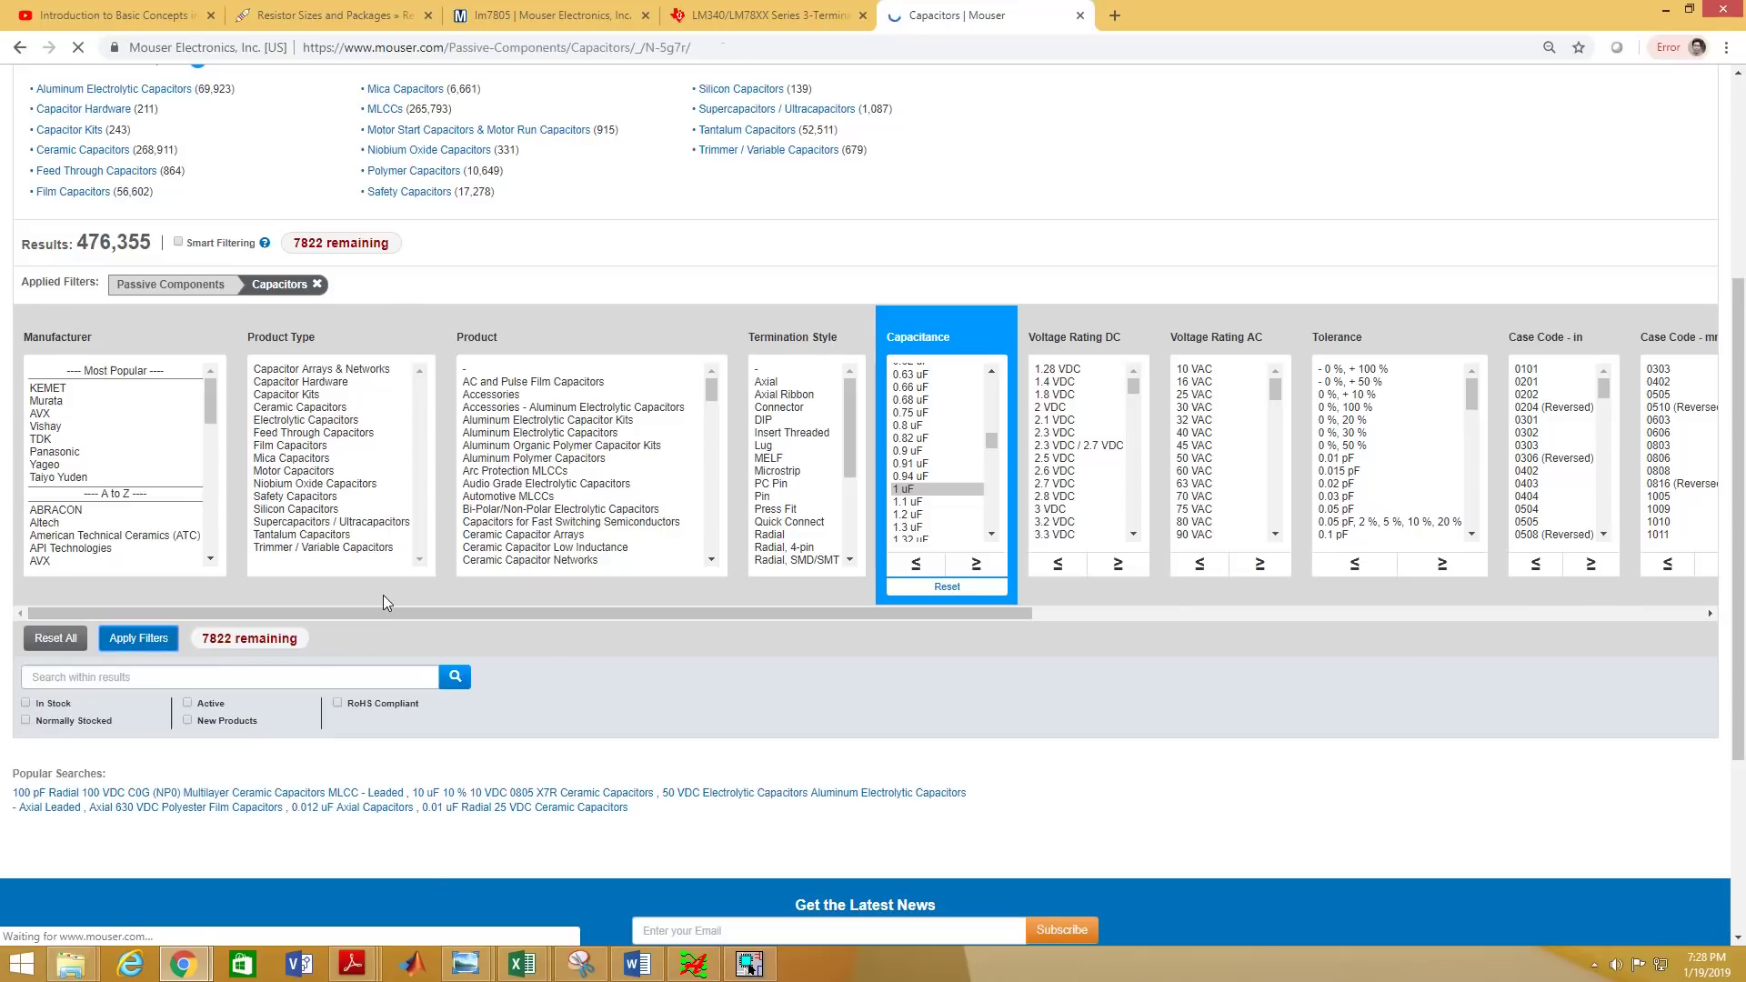
Examine the case codes of the listed 1 uF capacitors and return to the schematic in Allegro Design Entry CIS.
scroll(175, 471, "down", 7)
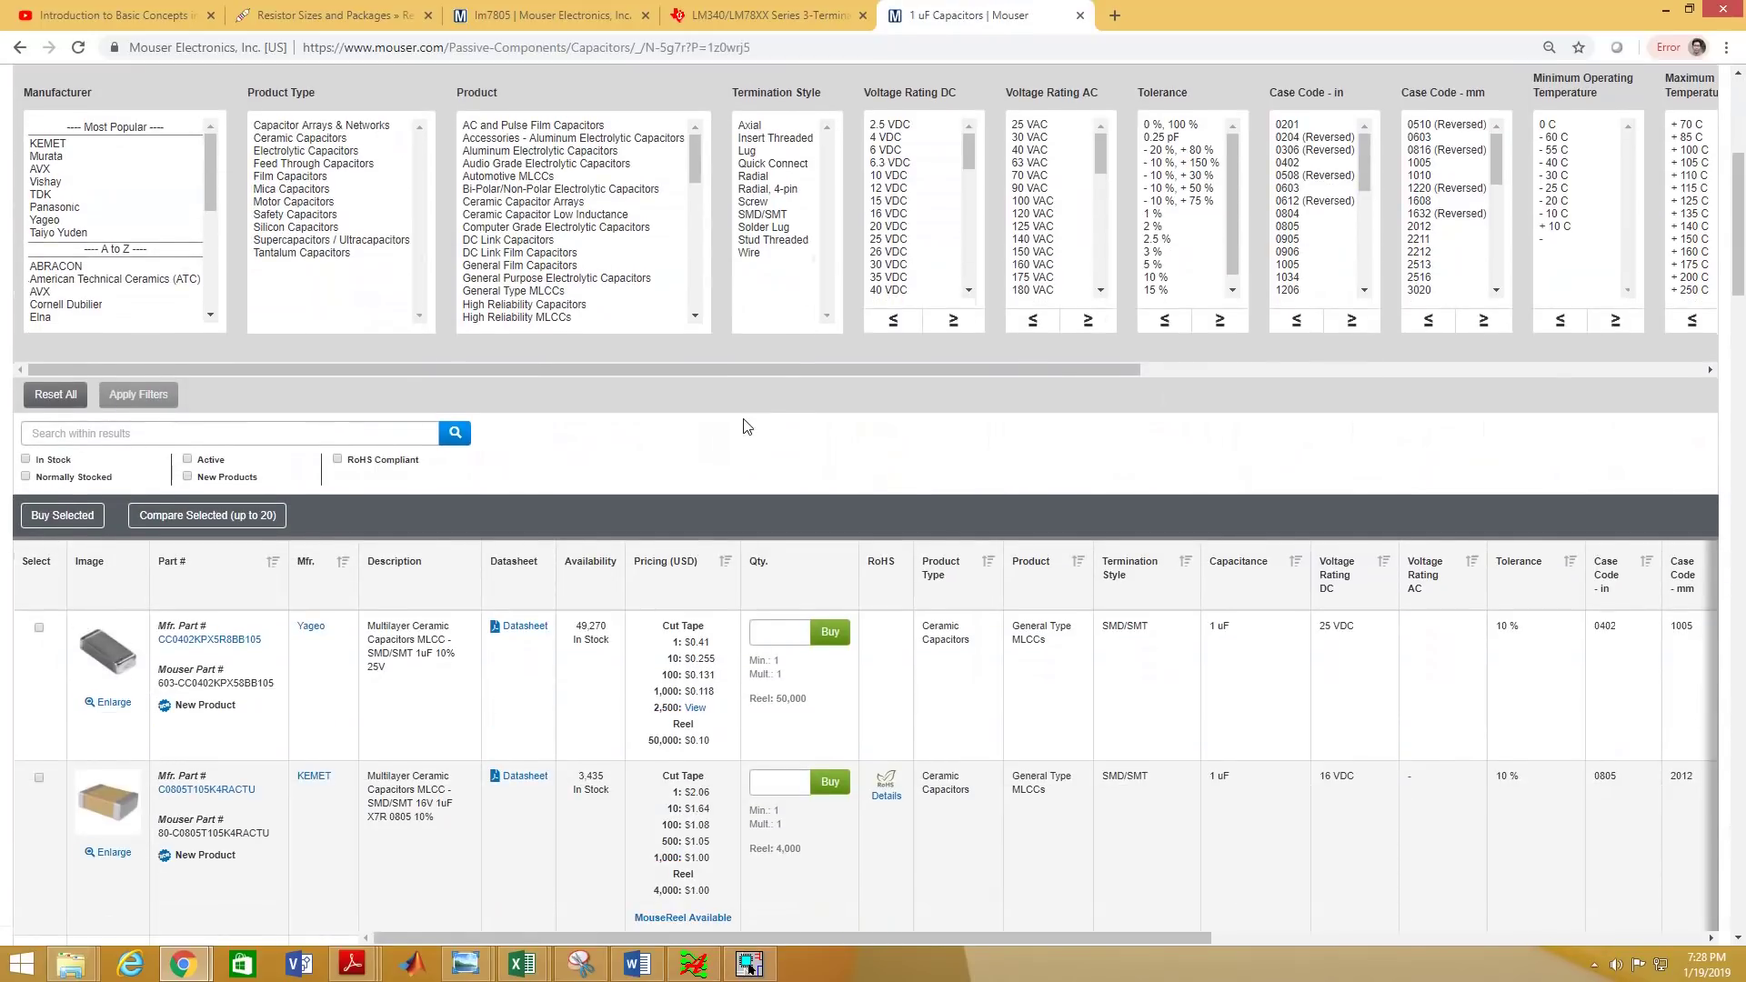
scroll(519, 627, "down", 1)
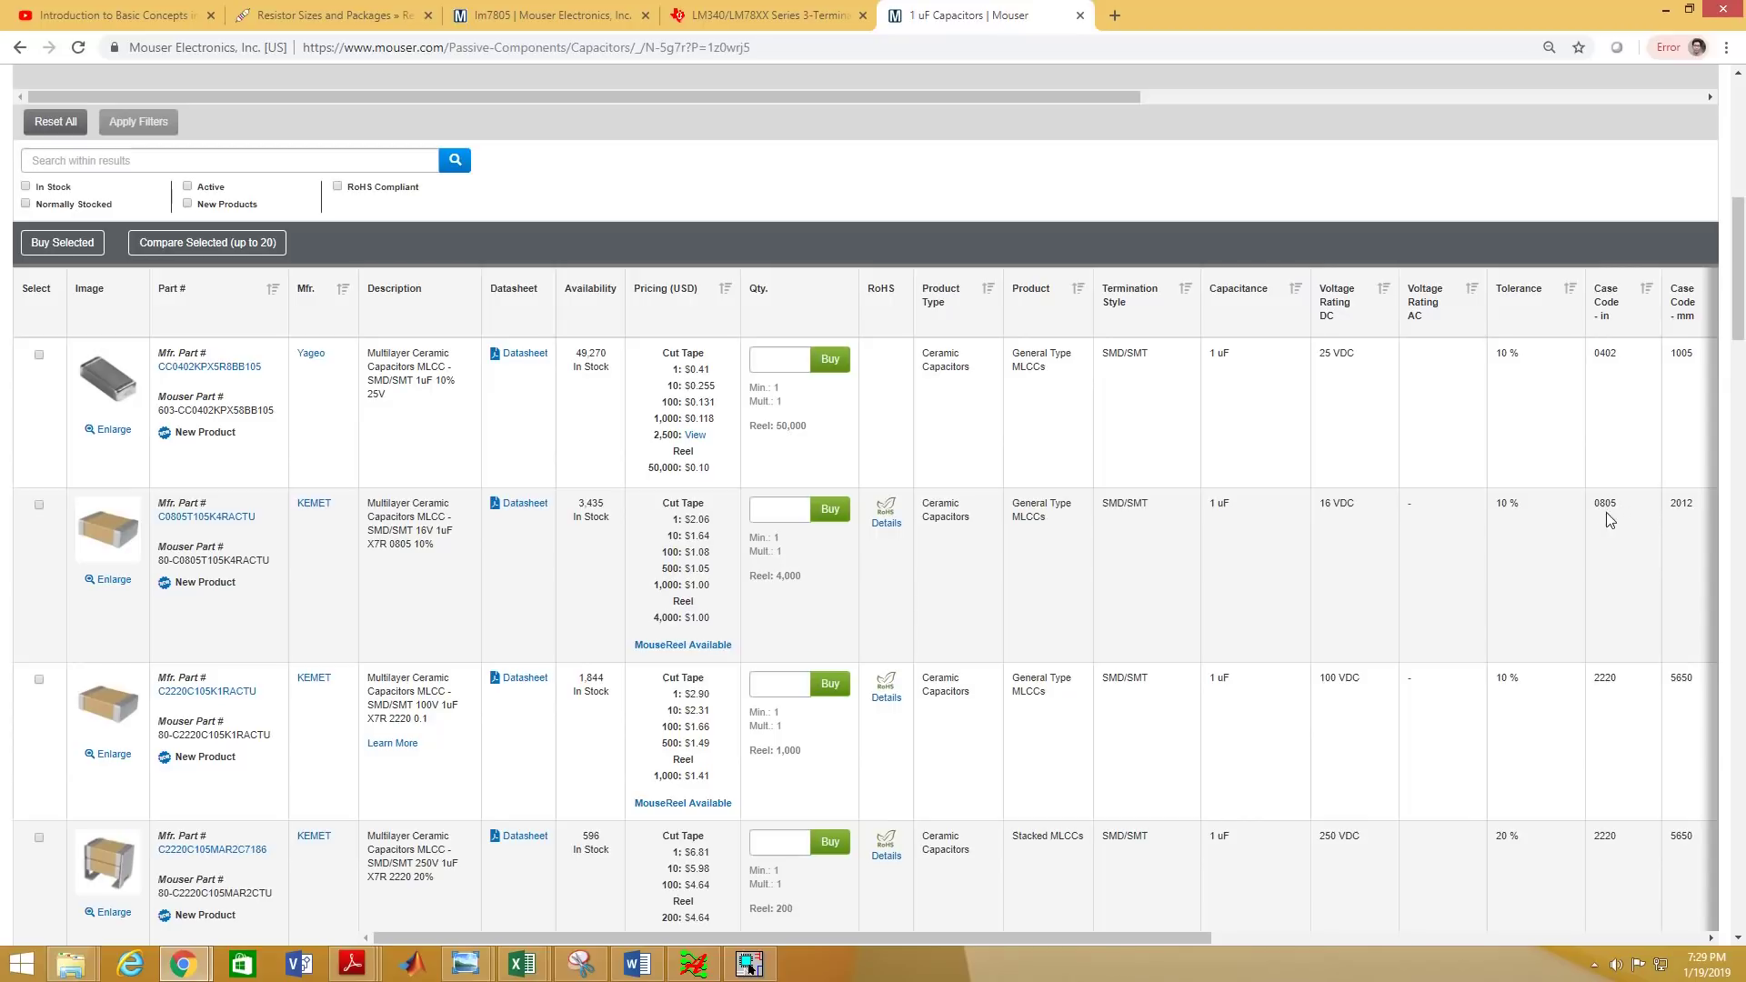
key("alt+Tab")
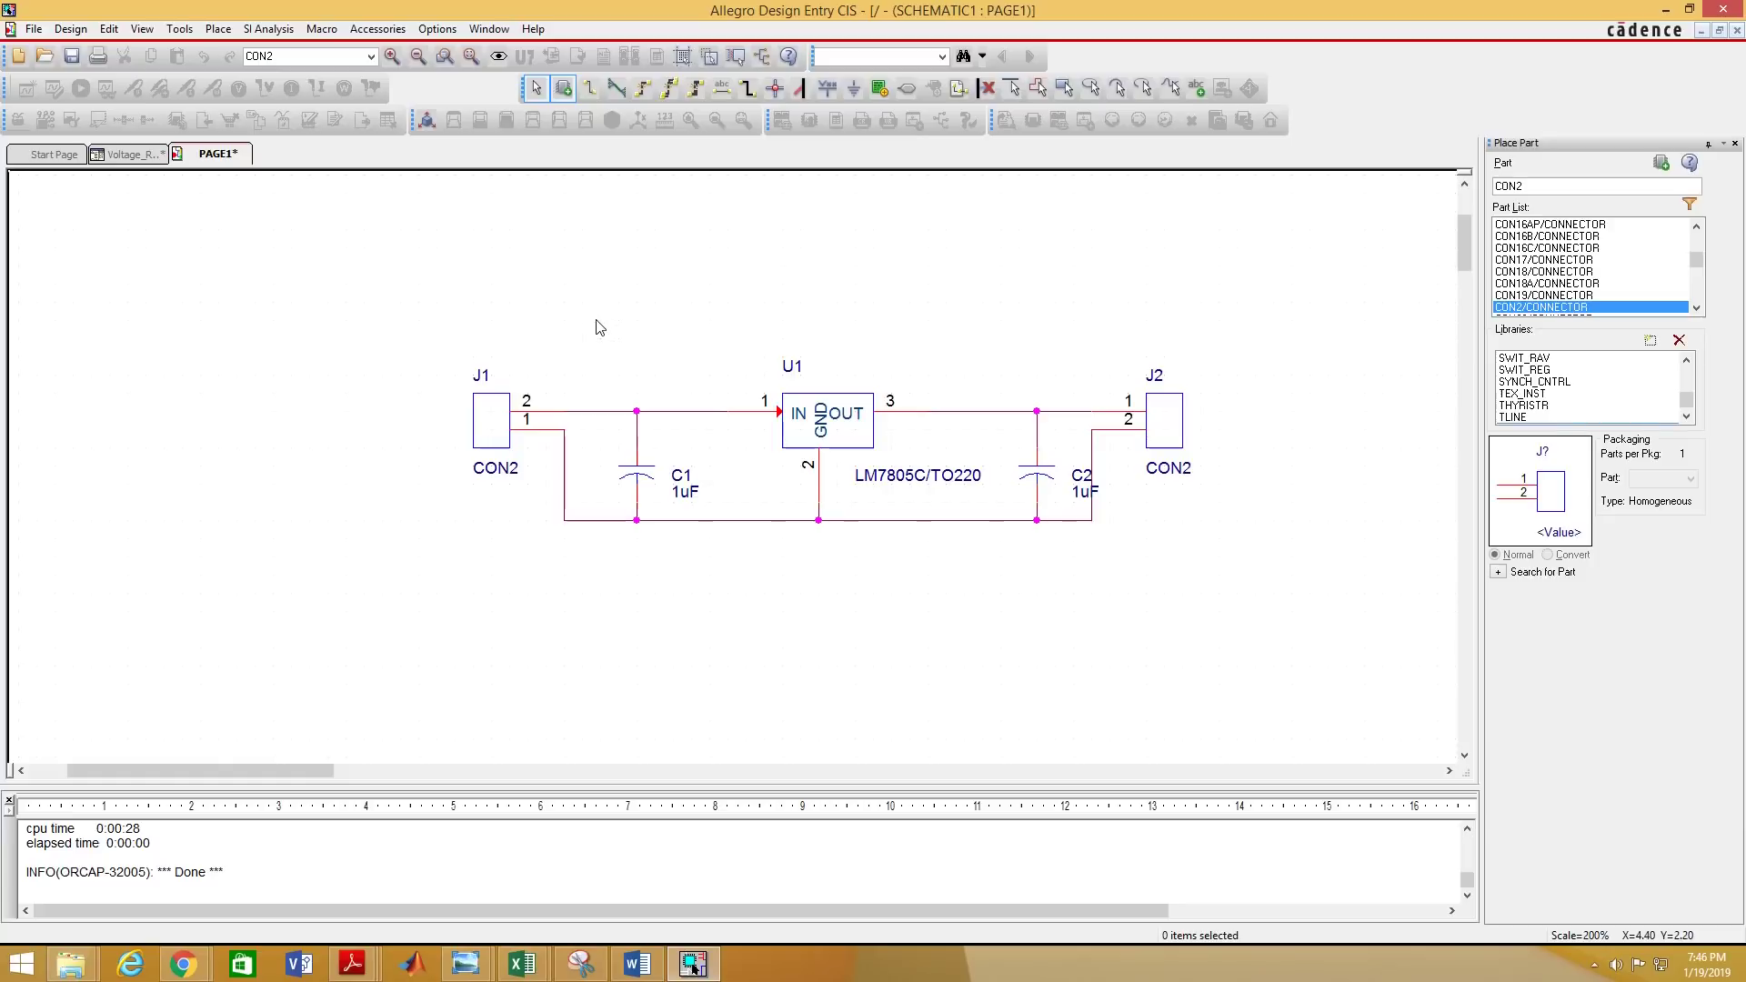
Open the properties of everything on the schematic page and bring up the PCB Footprint column for the parts.
key("ctrl+a")
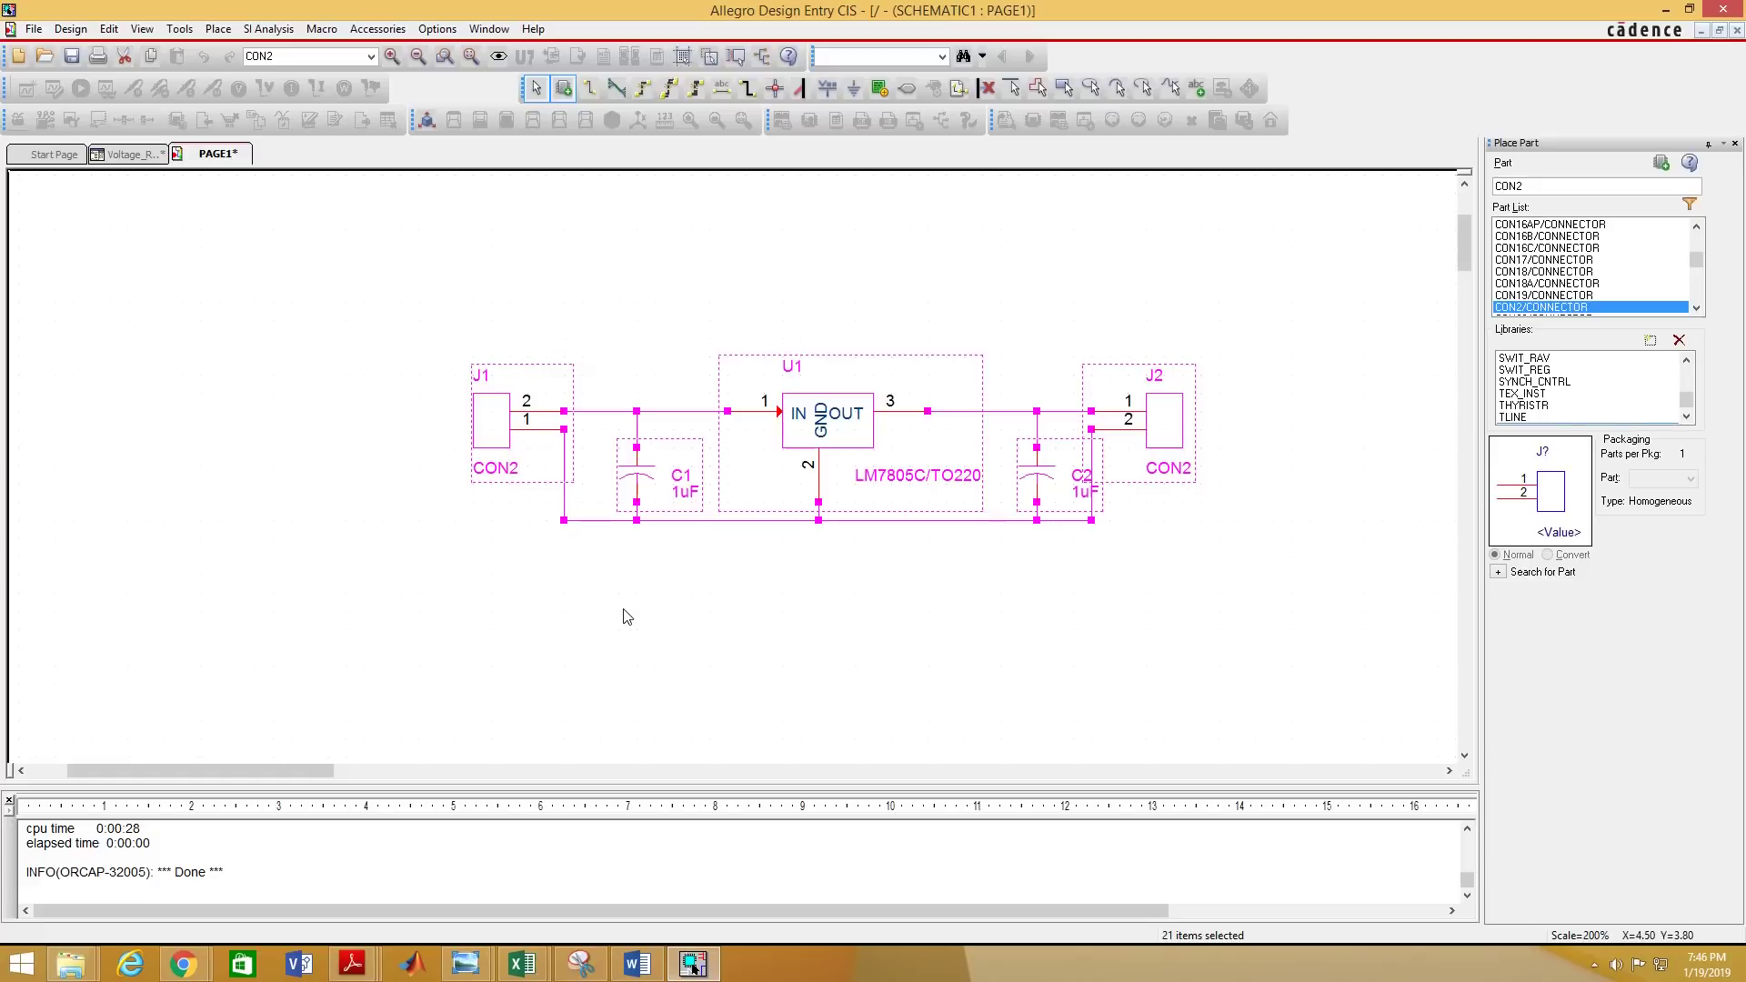
key("ctrl+e")
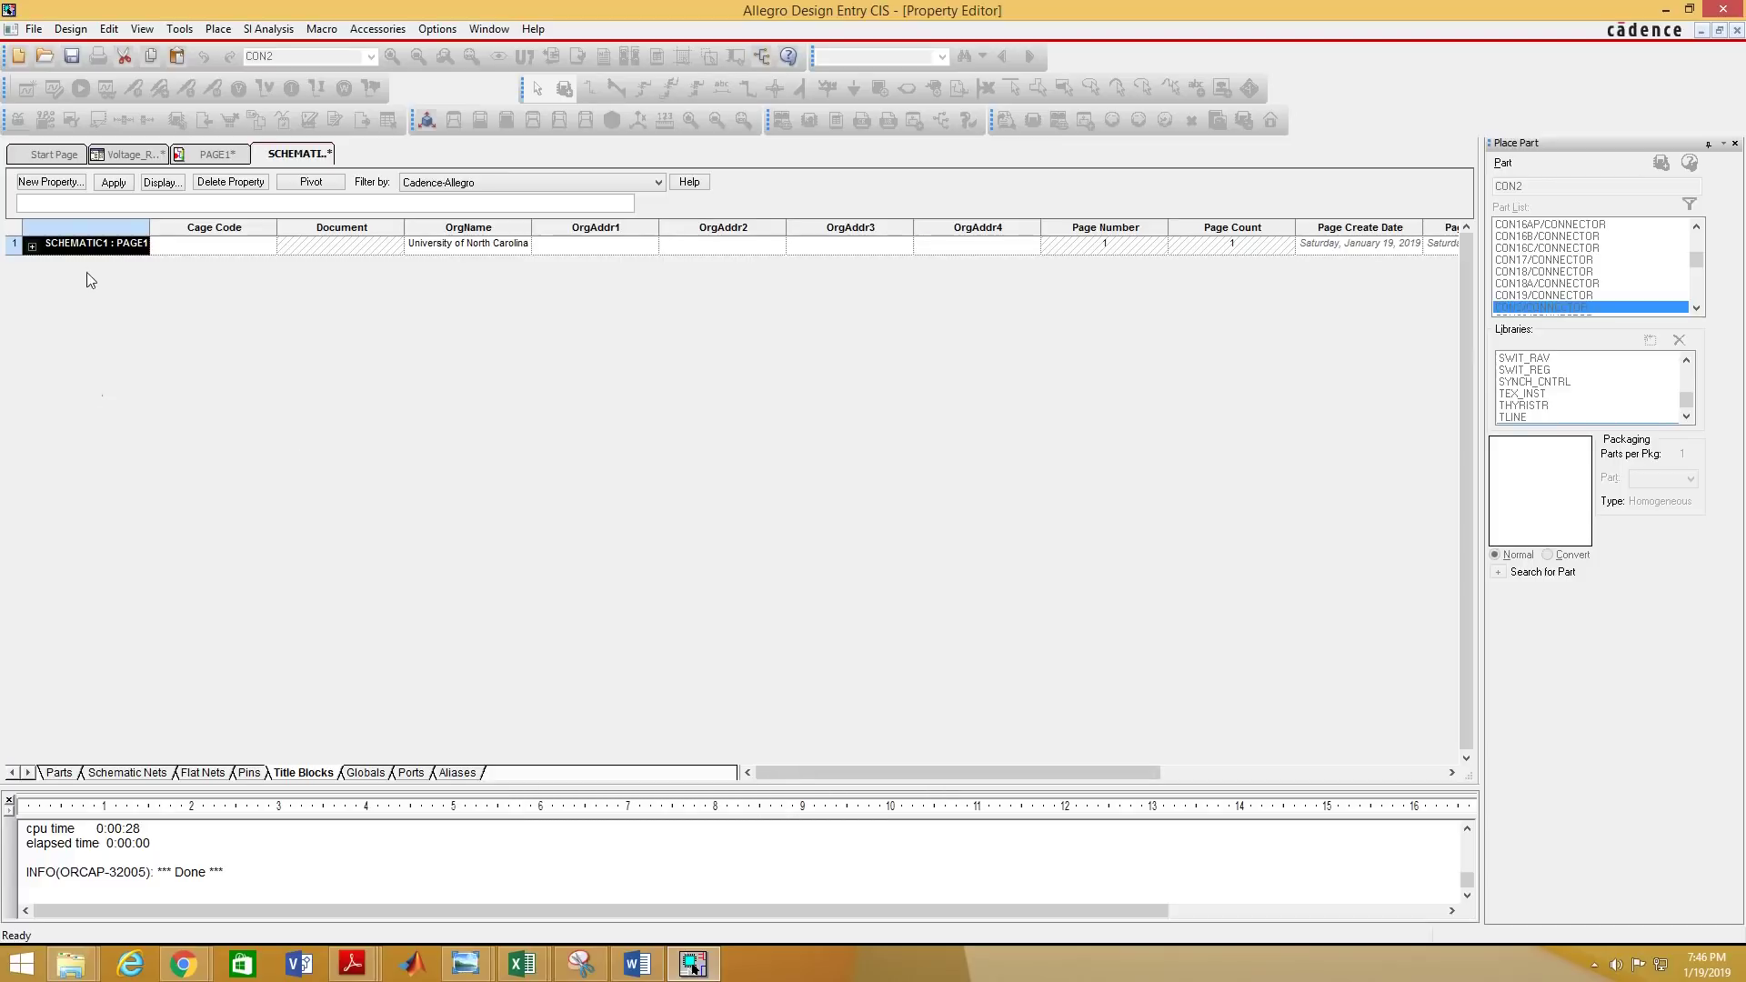
left_click(59, 773)
left_click_drag(779, 771, 1166, 815)
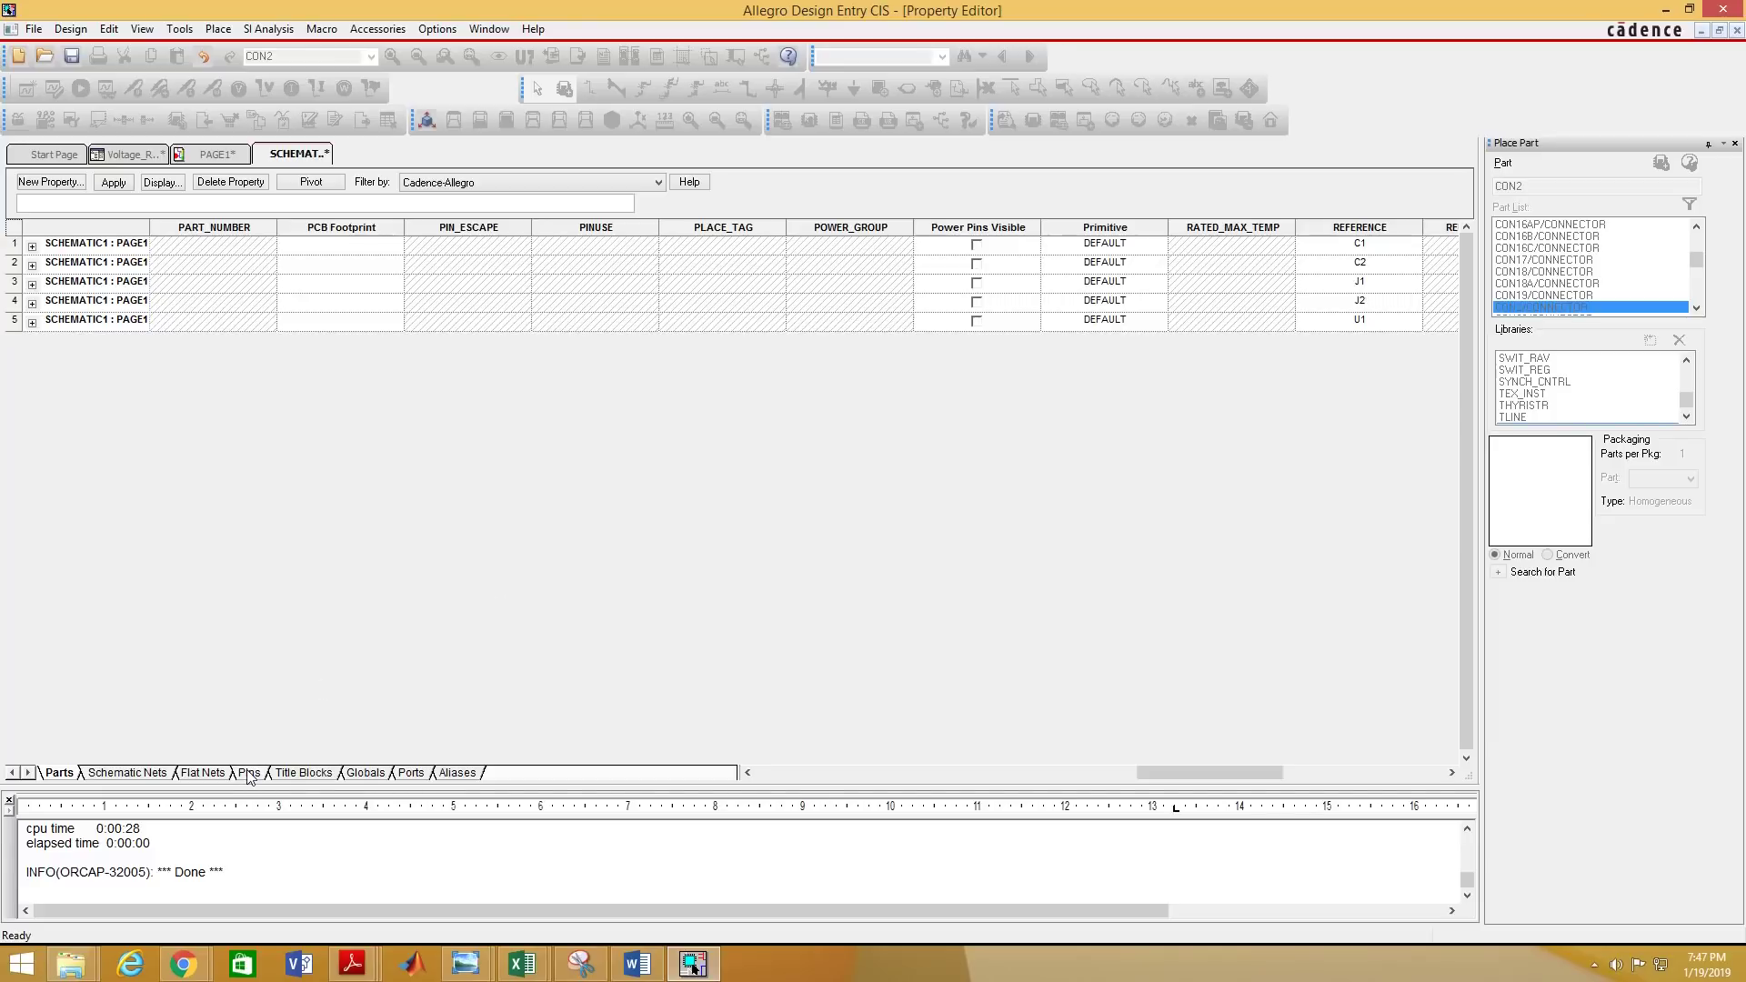
Launch PCB Editor with the Allegro PCB Designer (was Performance L) product.
left_click(22, 966)
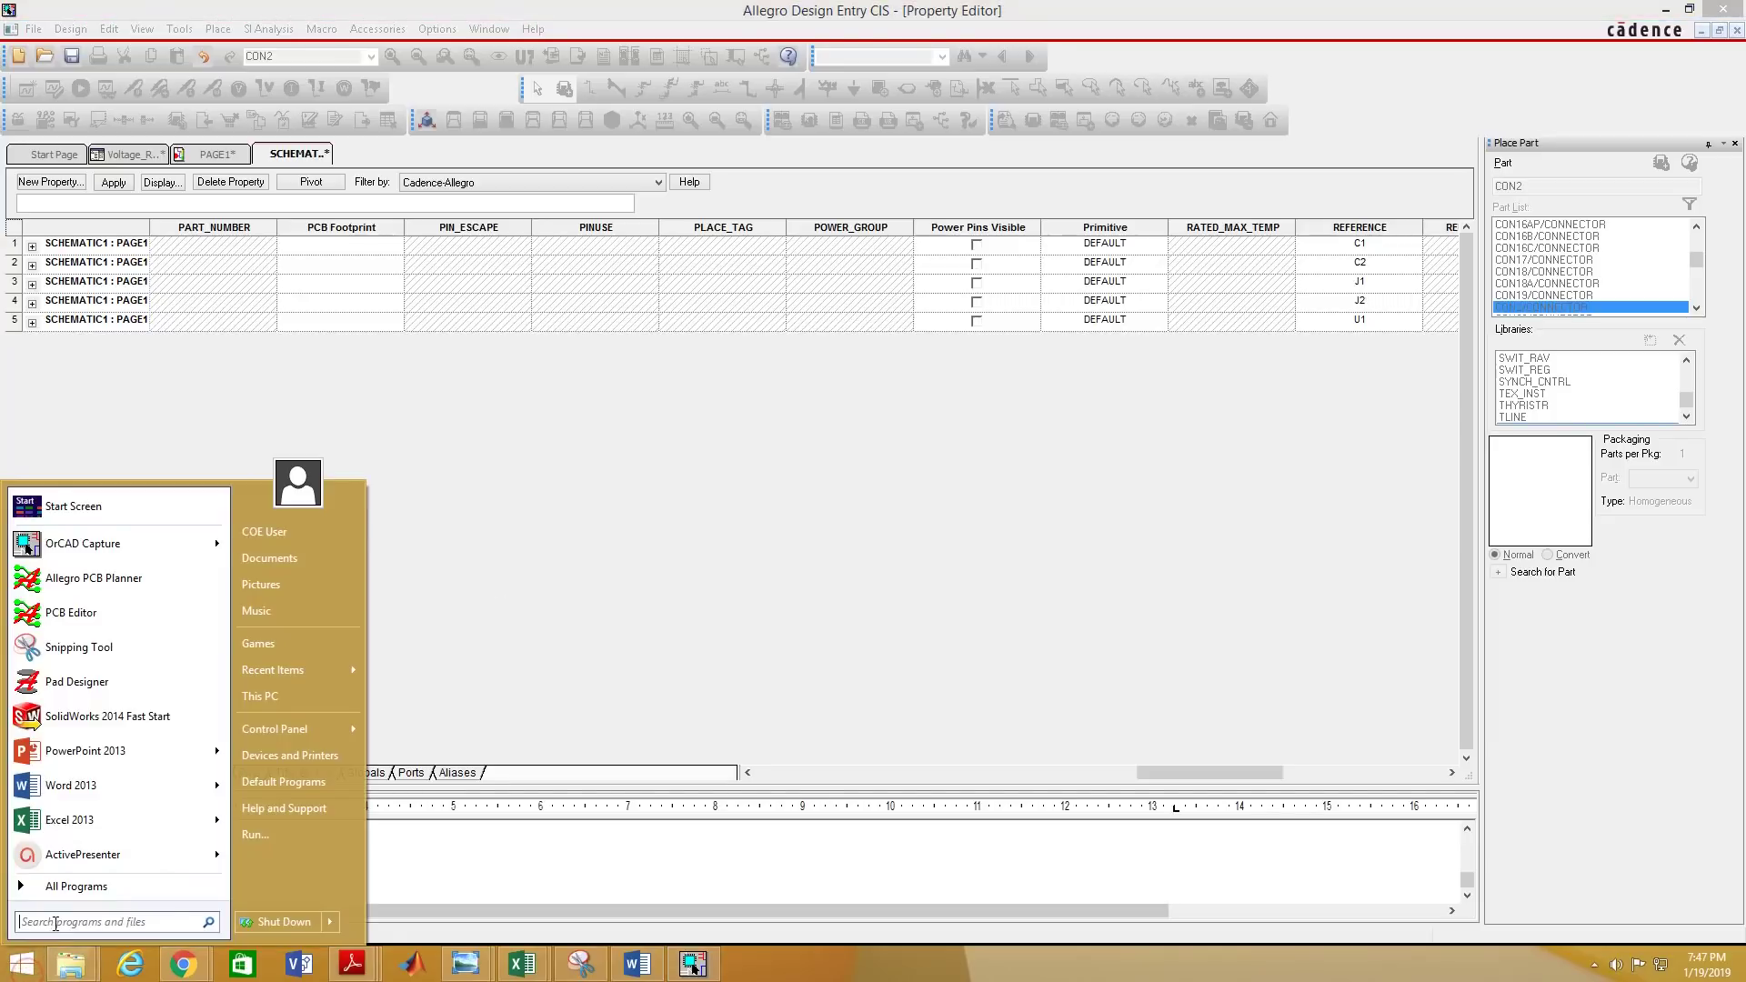
type("pcb ed")
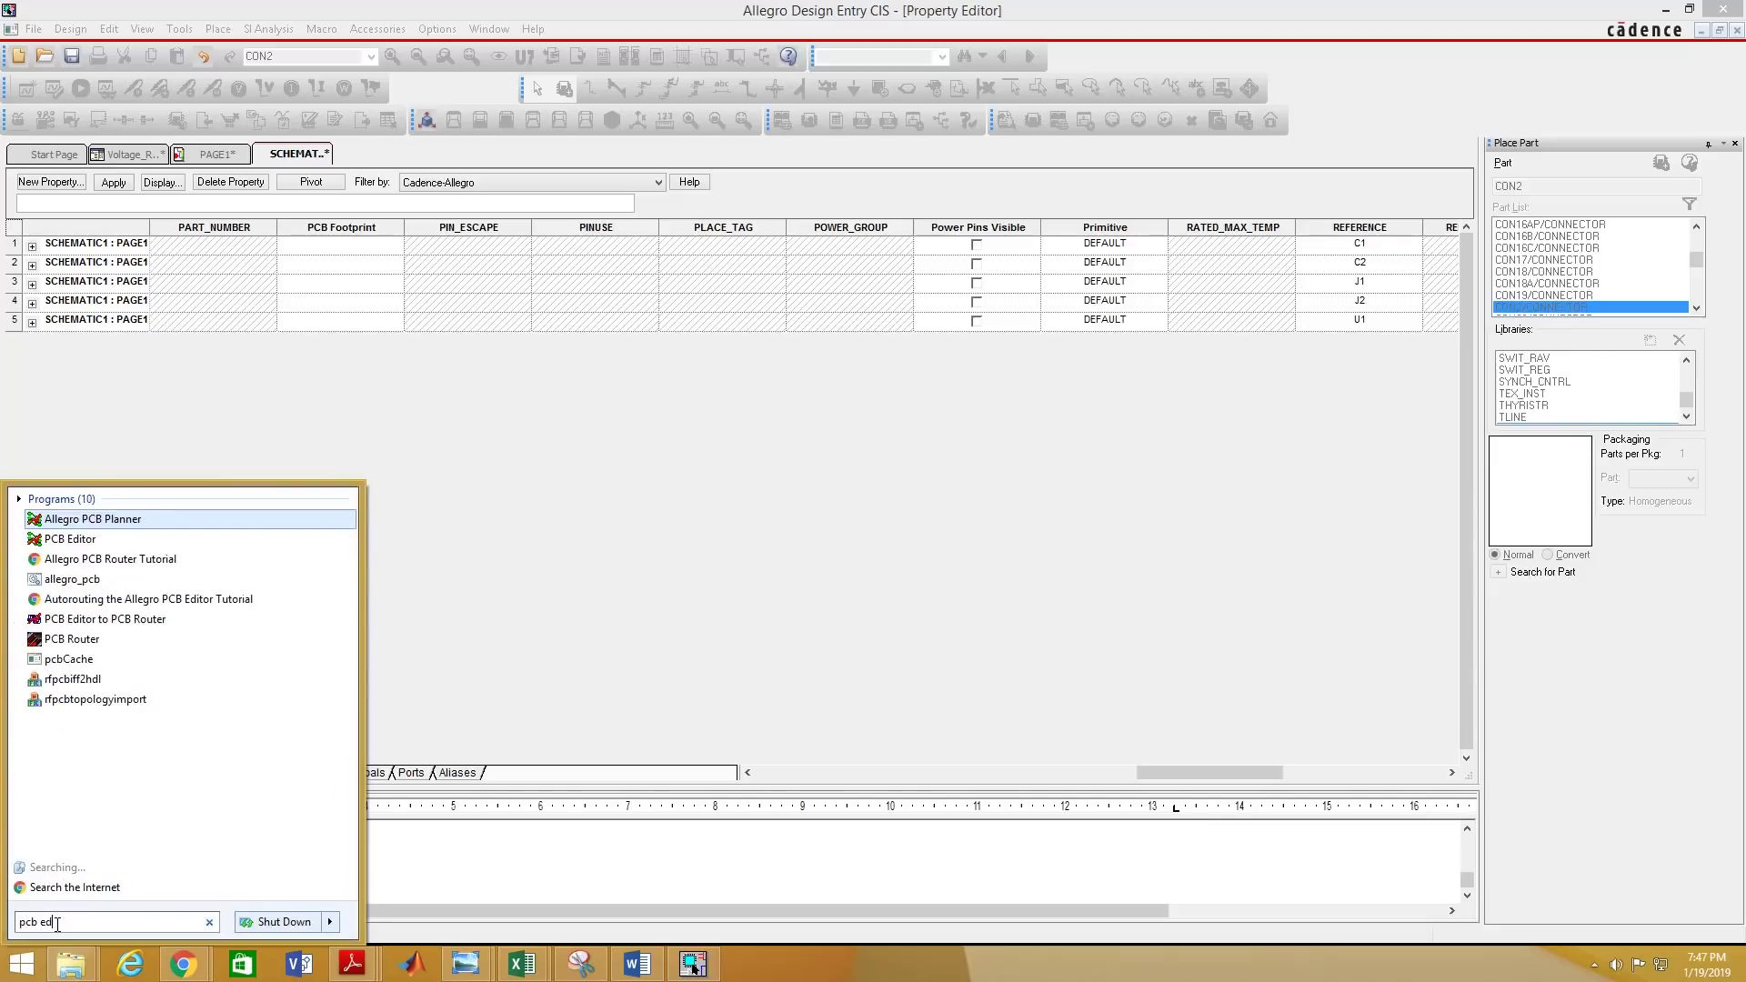
type("itor")
key("Return")
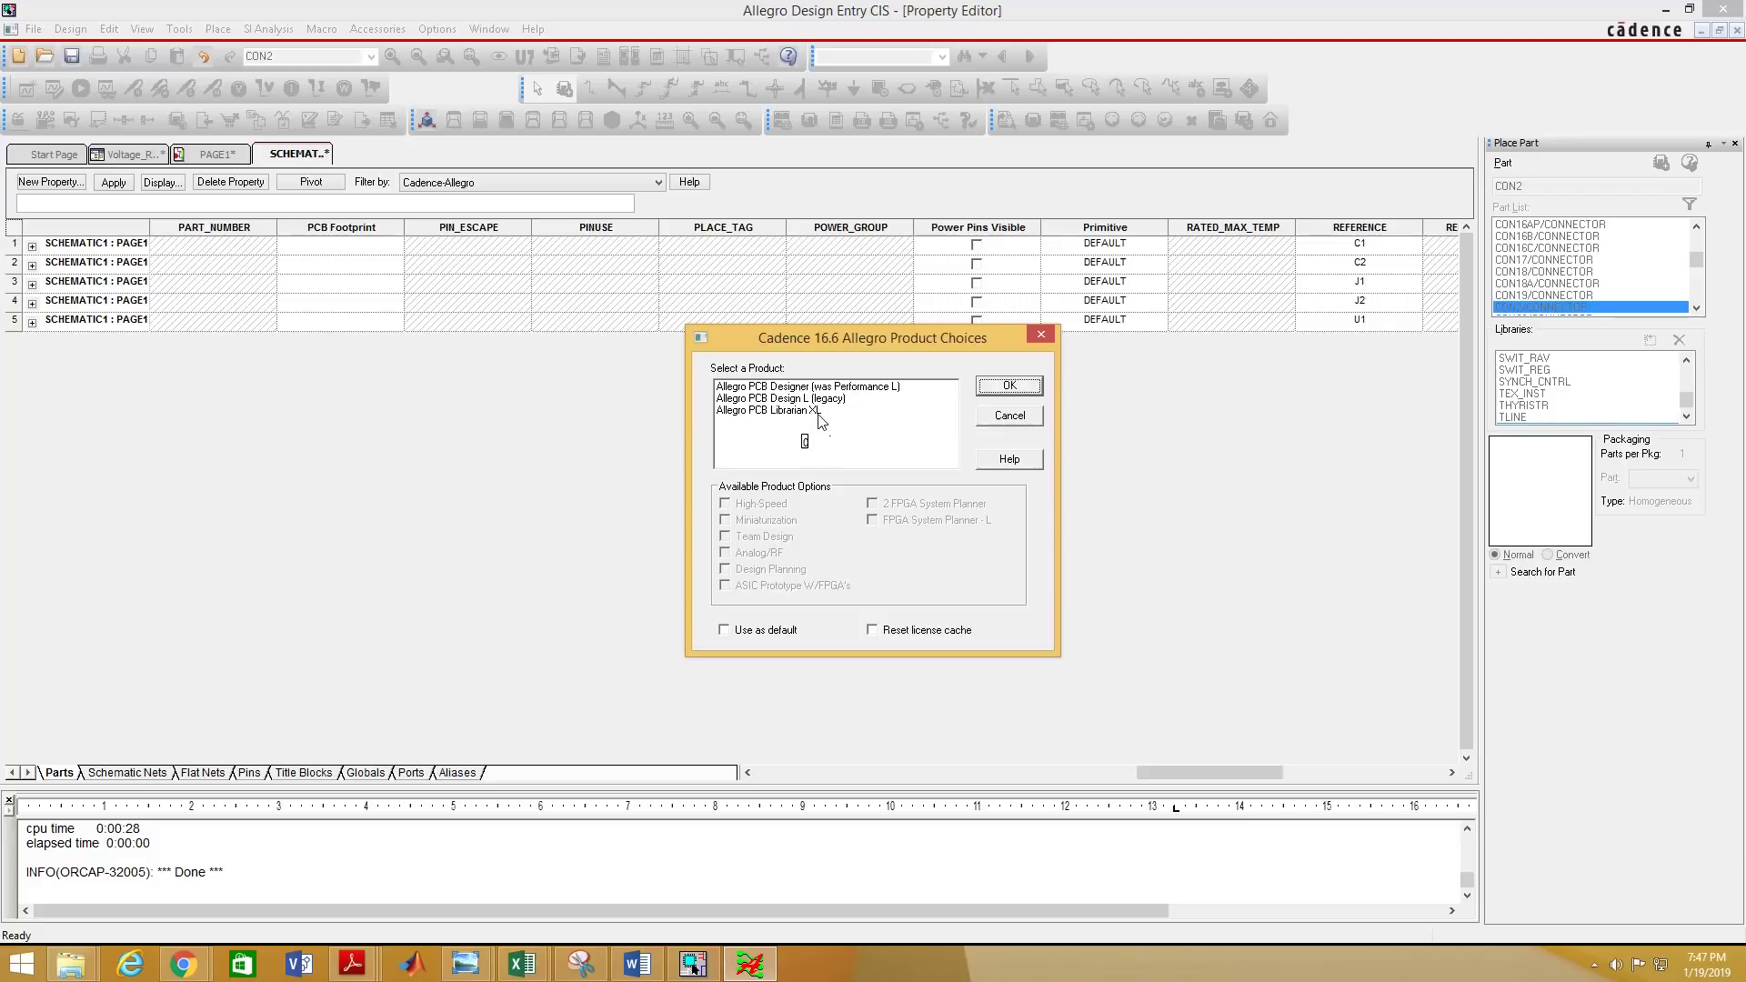
left_click(782, 387)
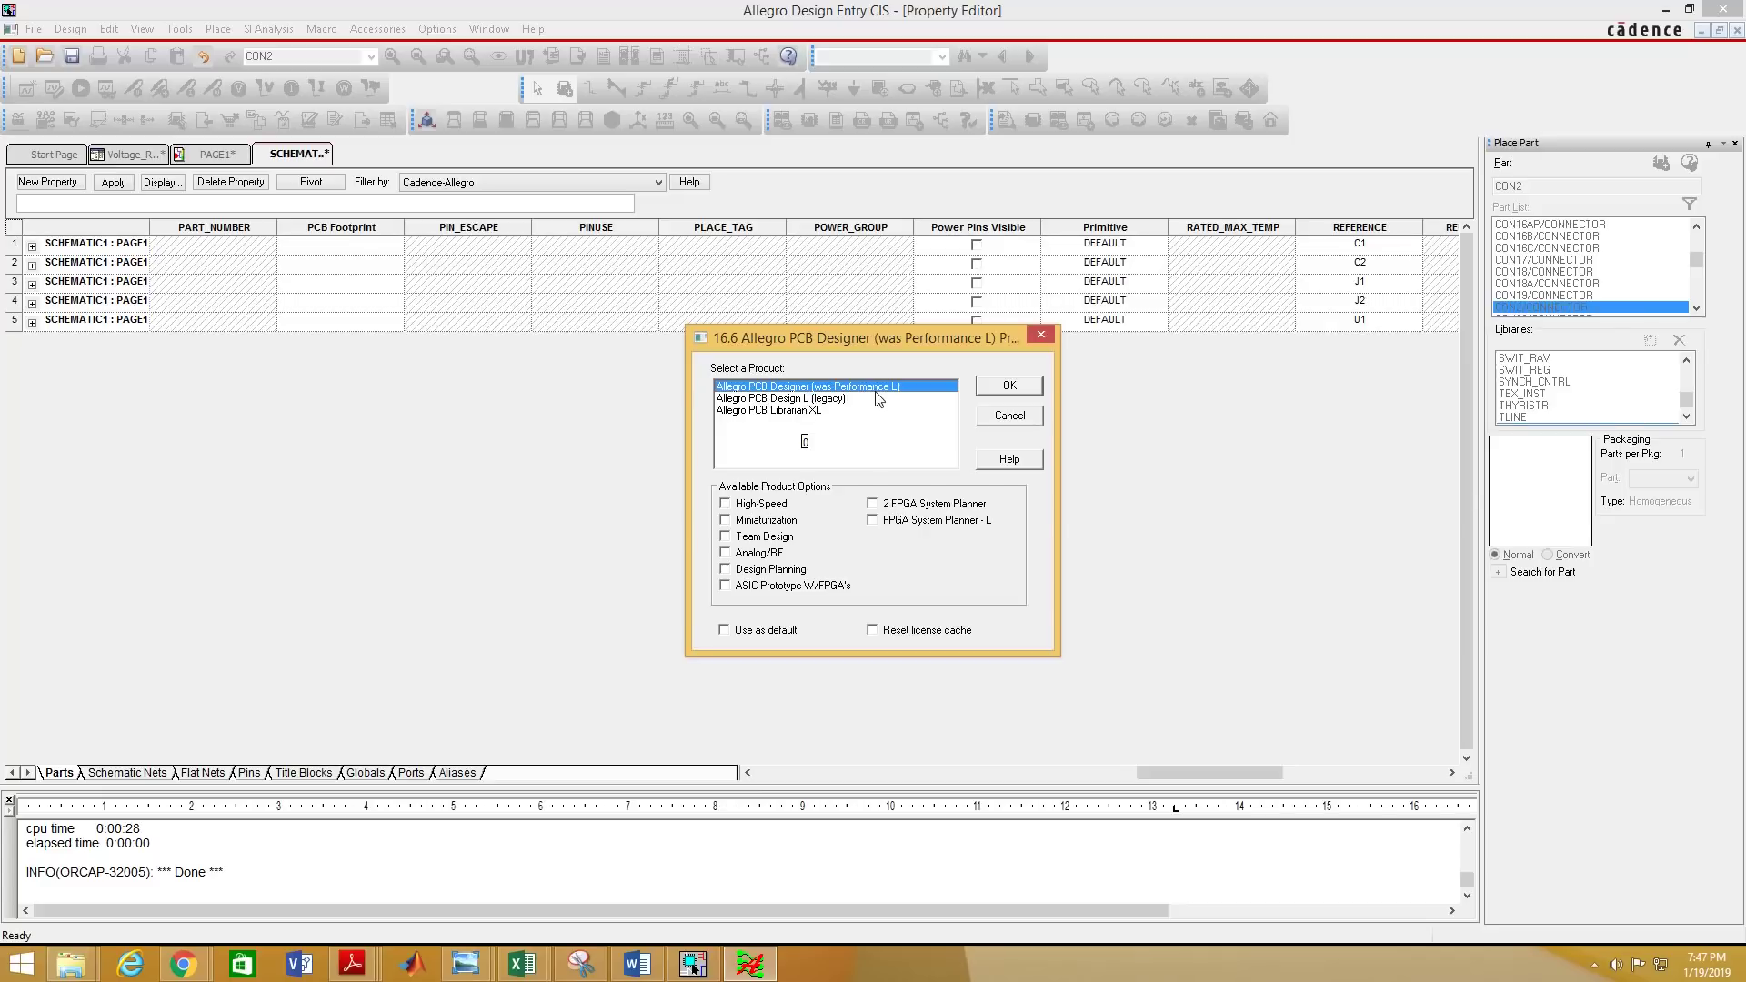
left_click(804, 399)
left_click(811, 411)
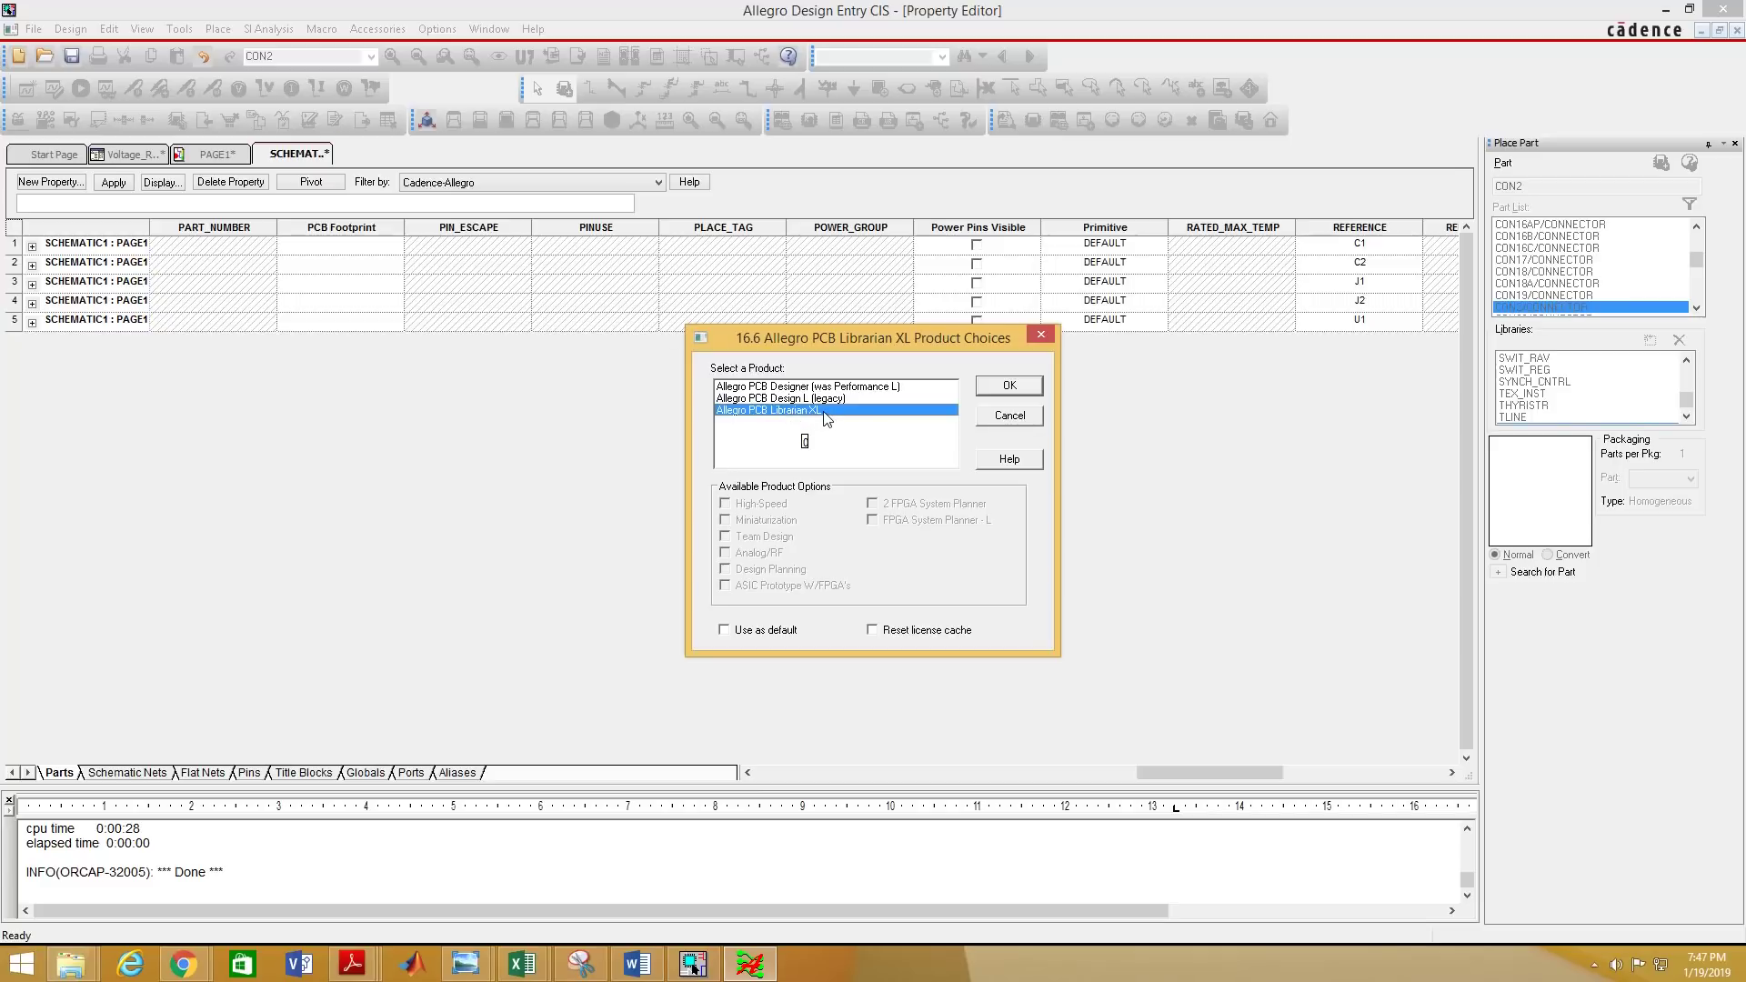
left_click(784, 392)
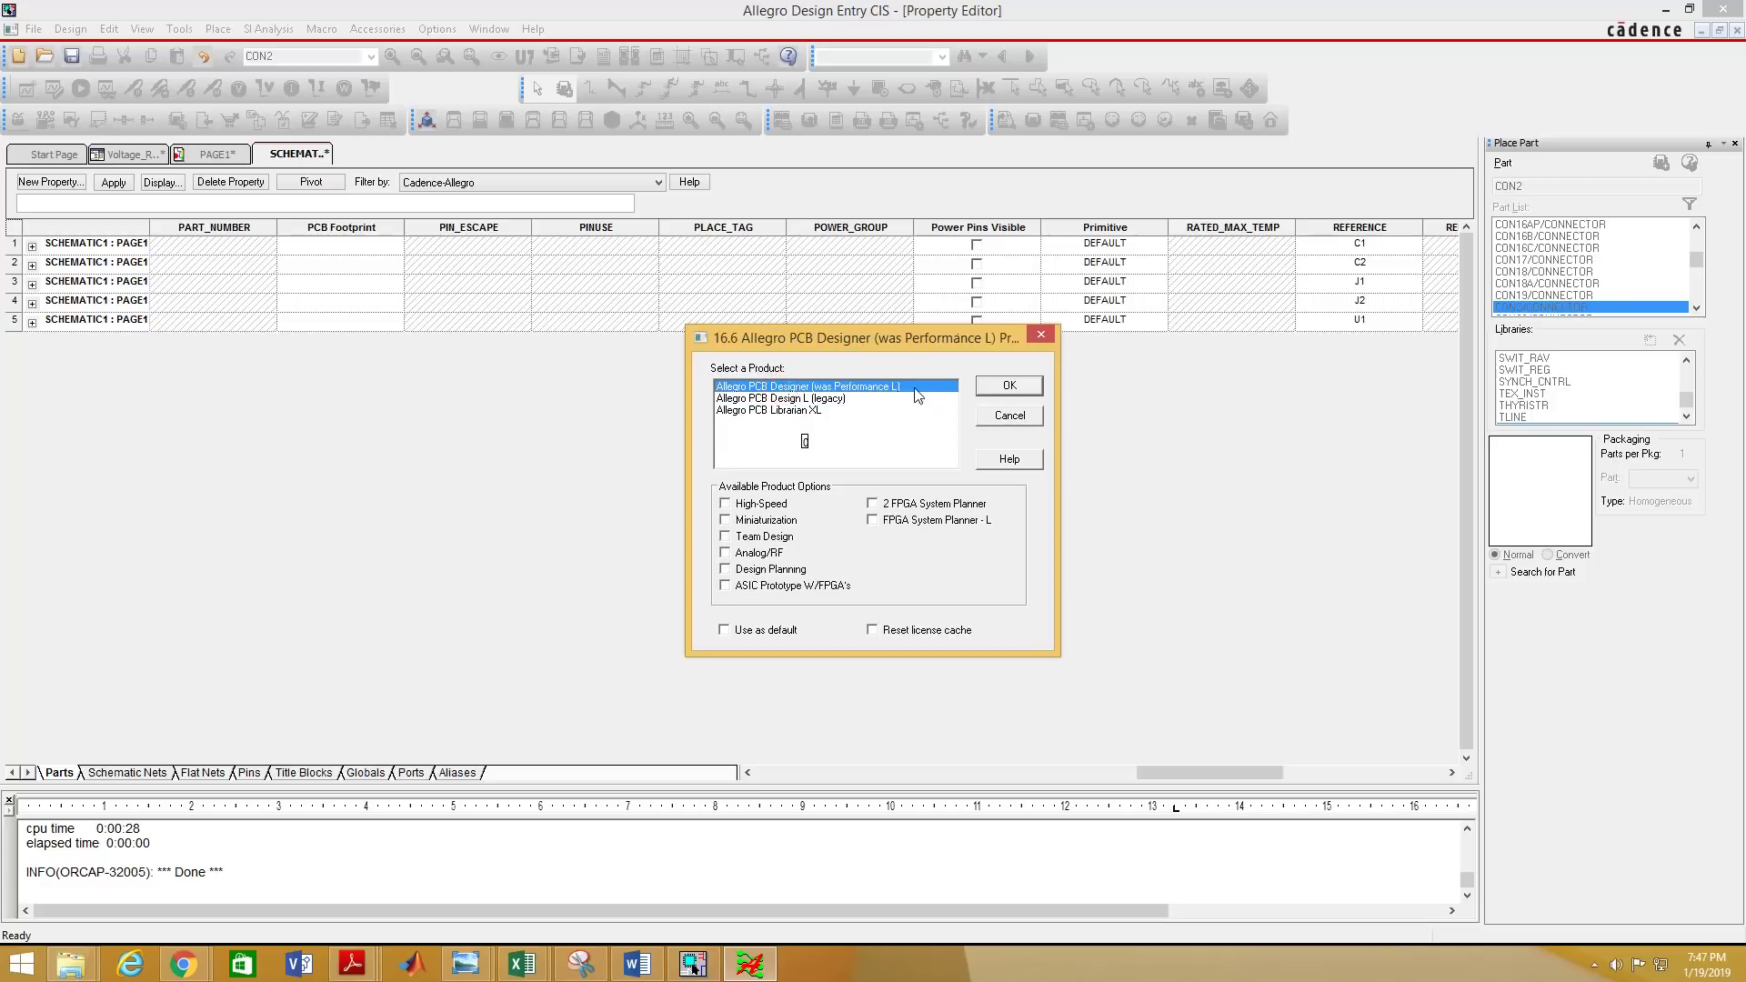
left_click(1009, 386)
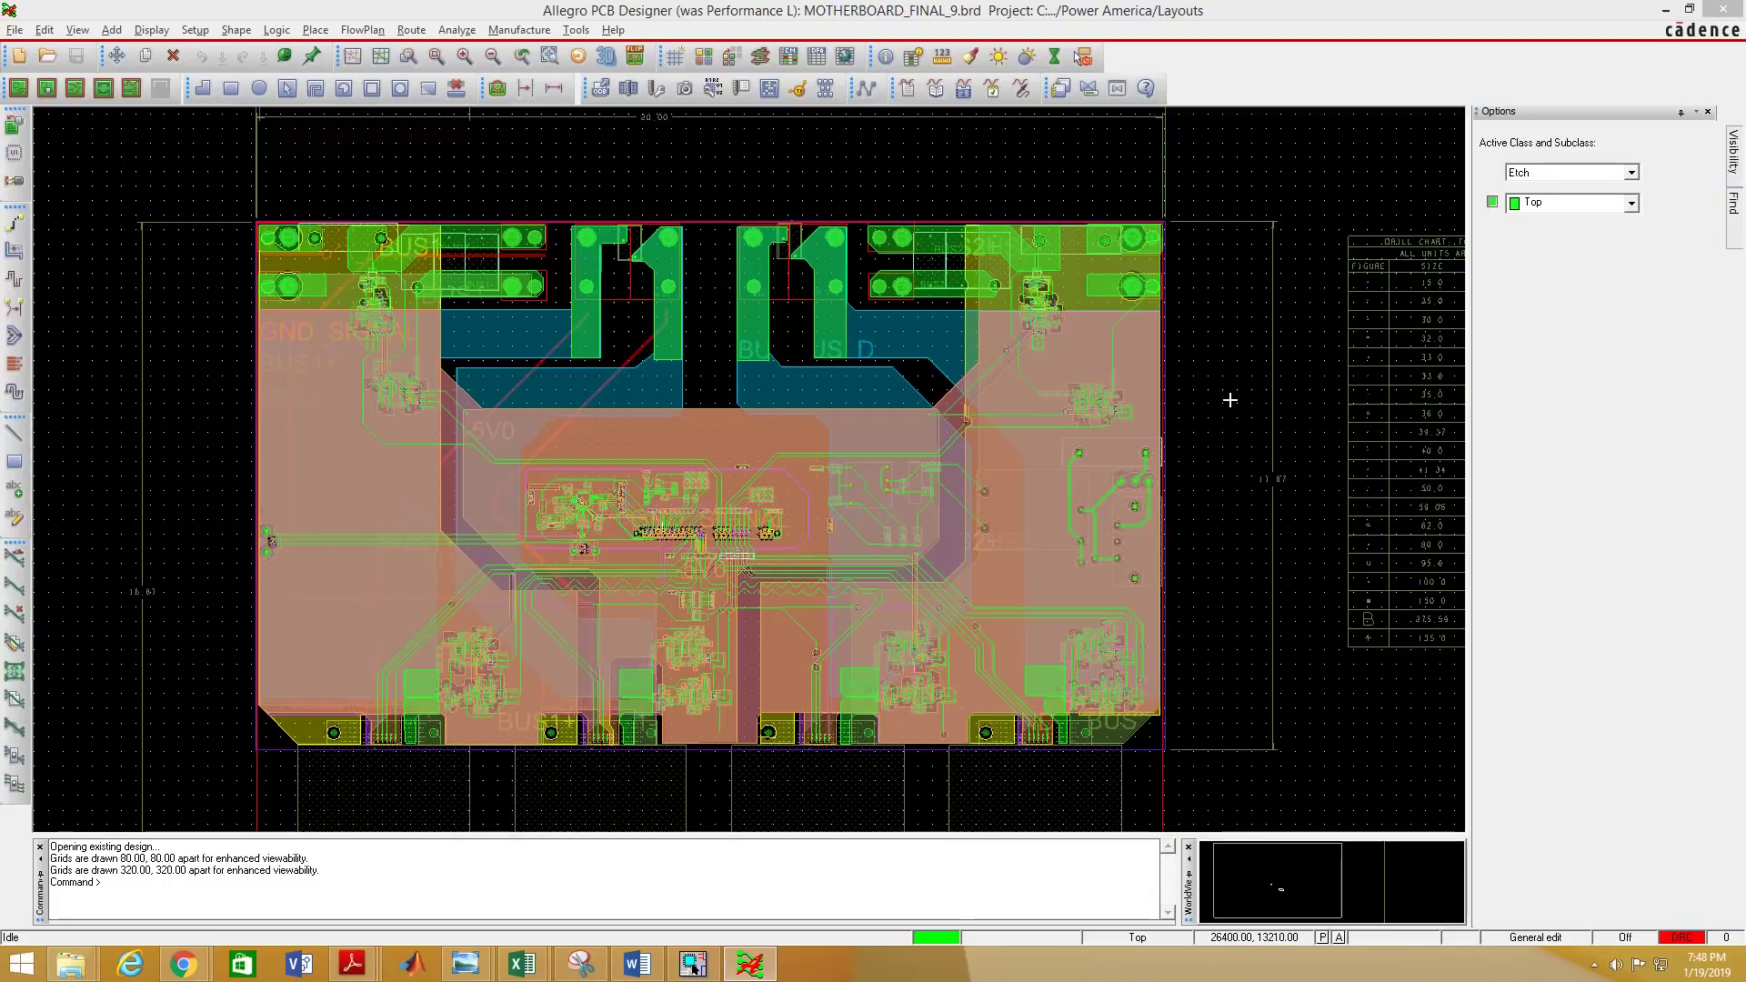
Create a new Board drawing named test, overwriting the existing file.
left_click(19, 60)
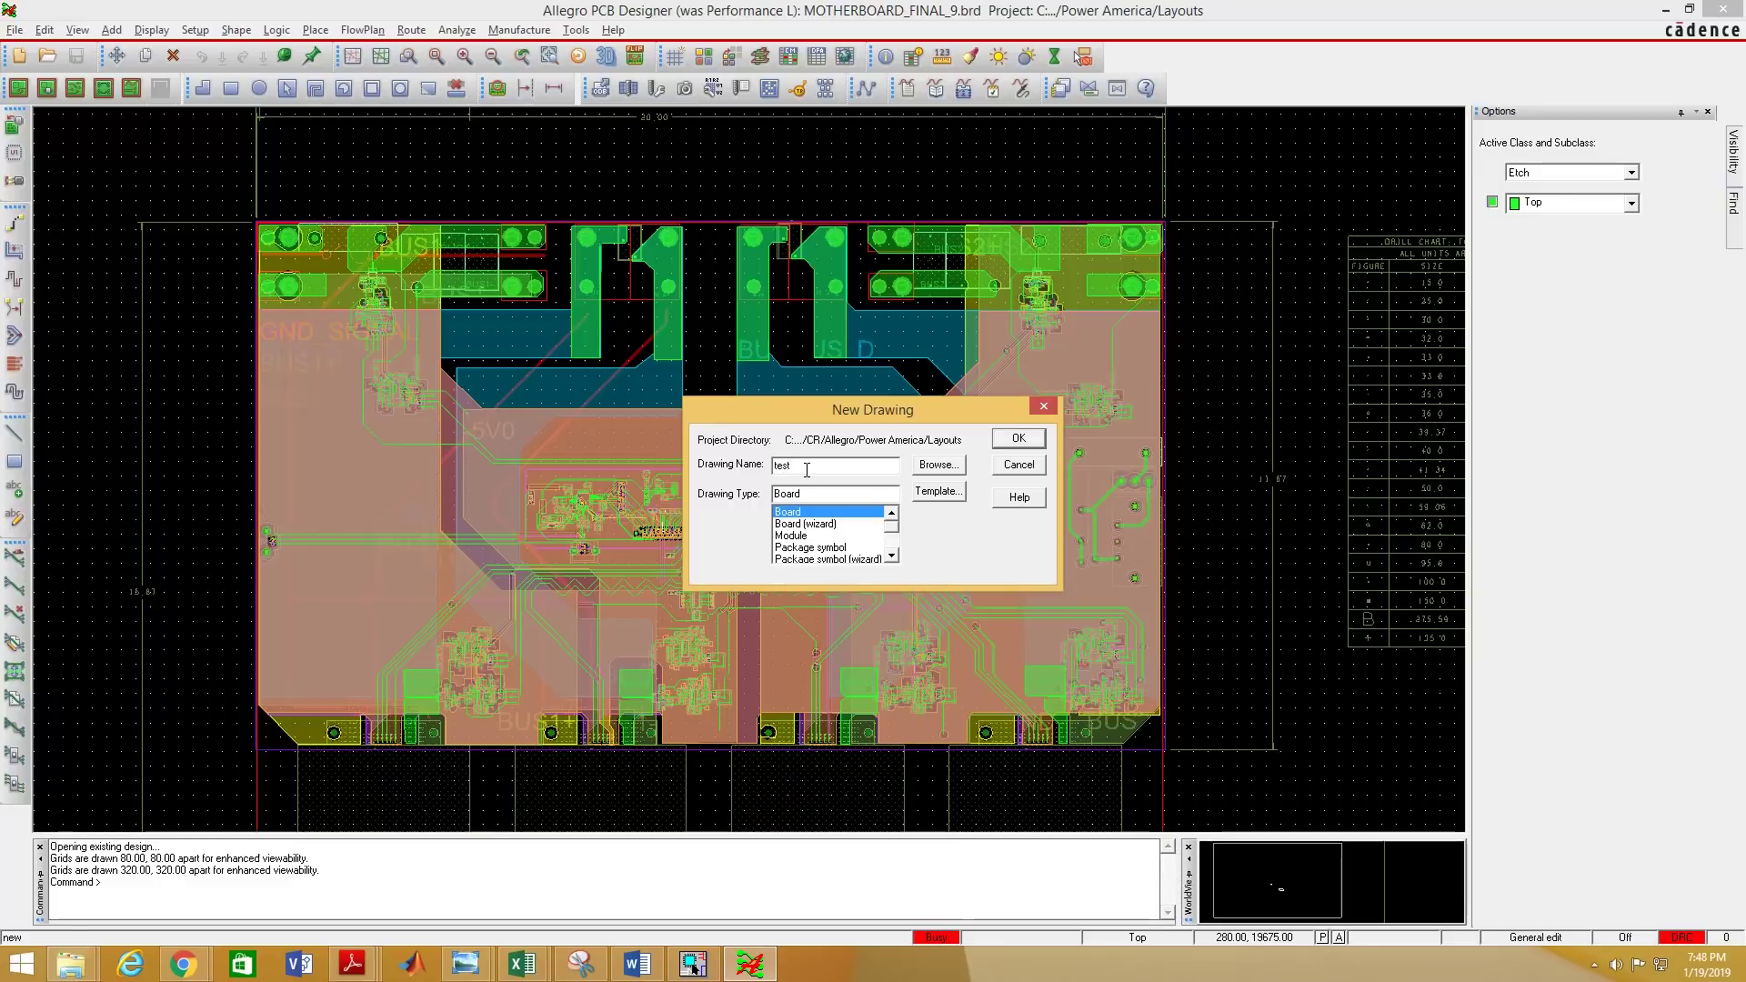
left_click(1016, 440)
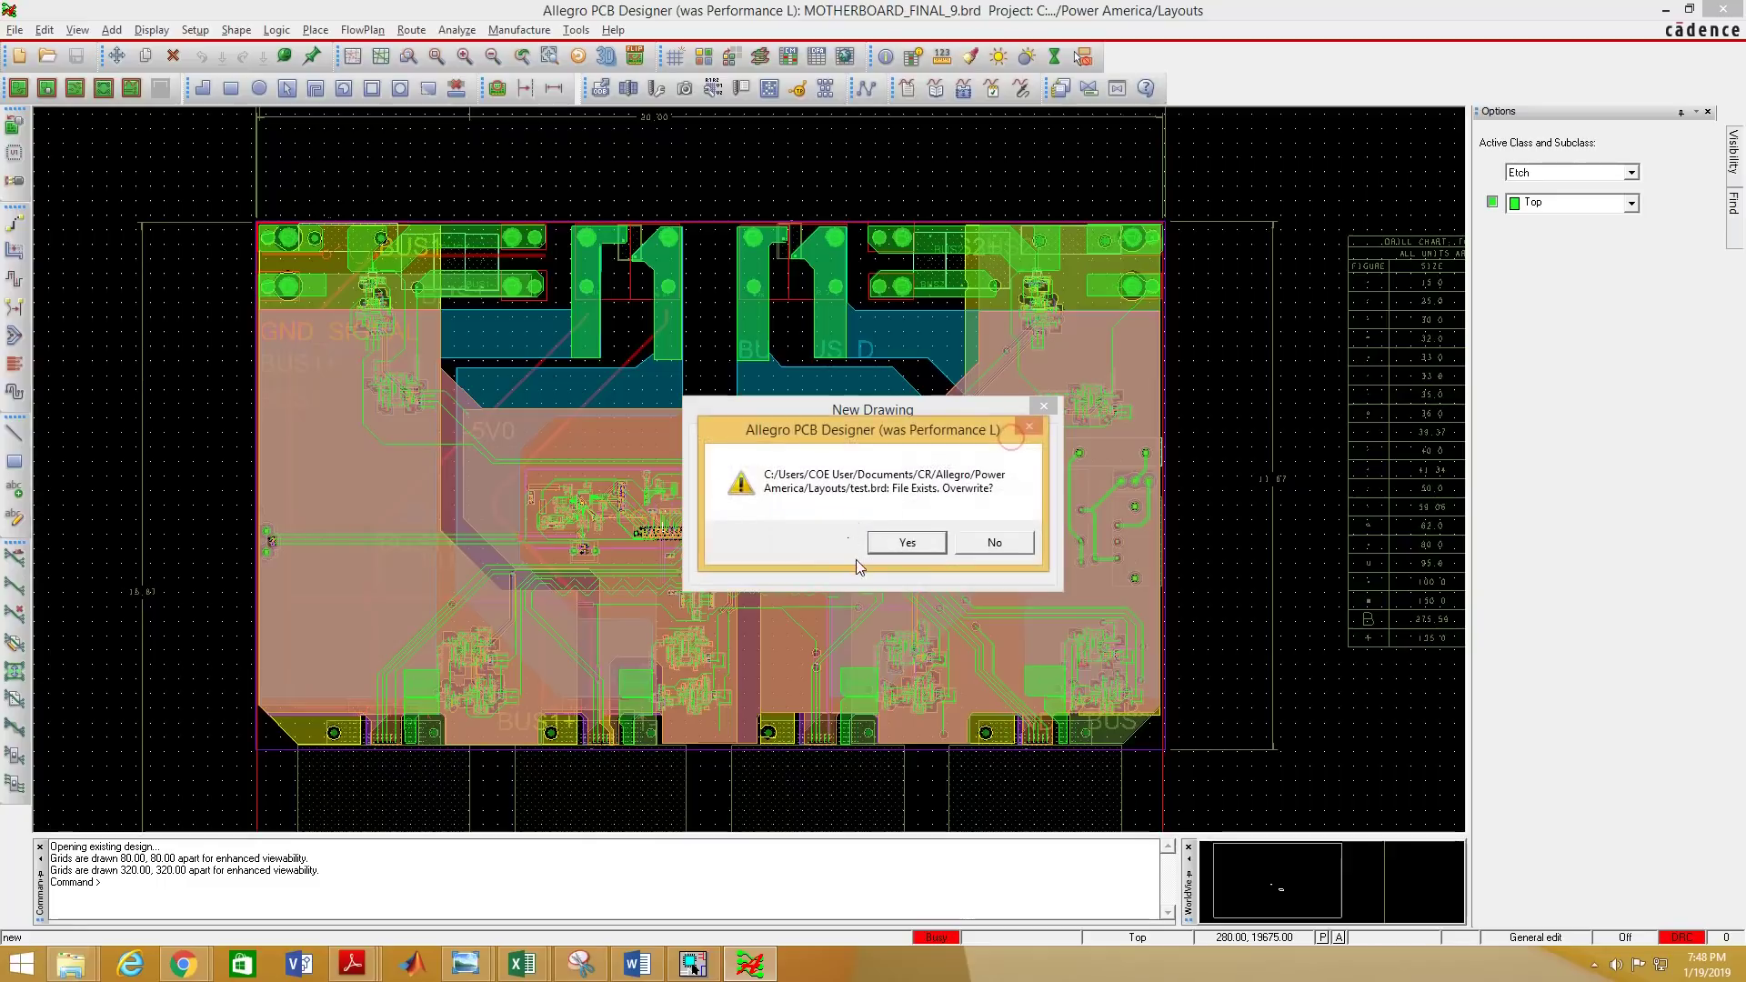
left_click(906, 544)
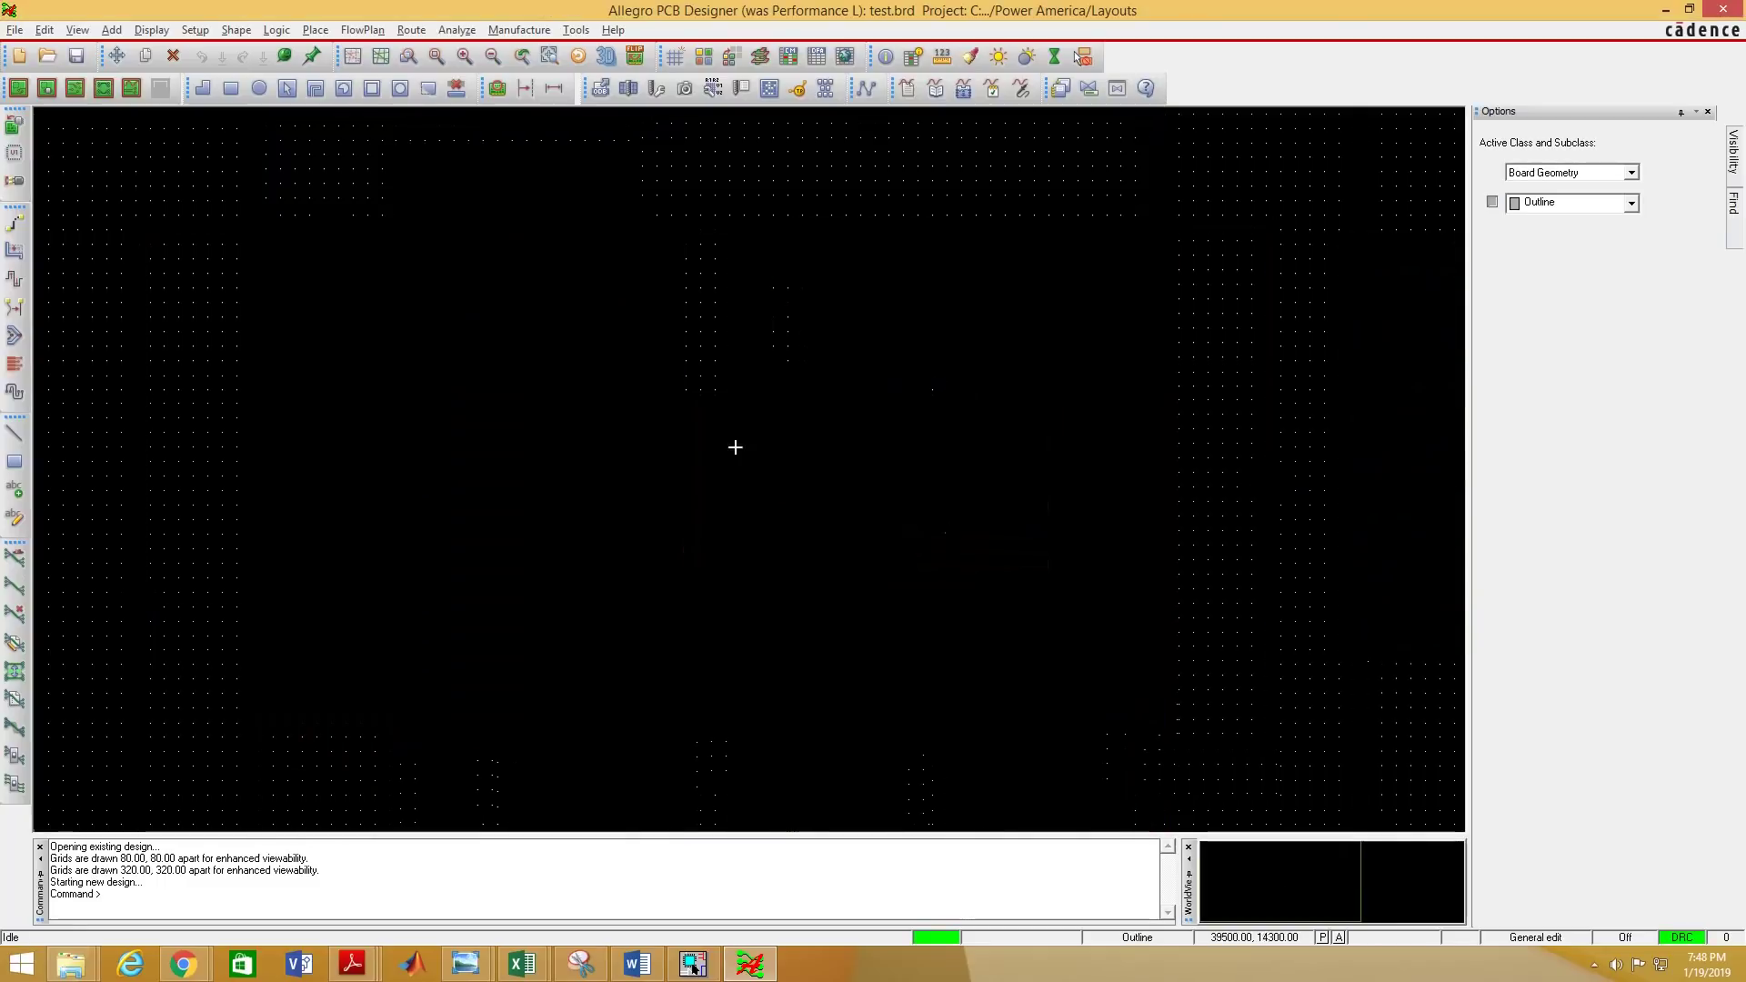
Open manual placement, include library definitions, and preview the 0805RF_WV_12D footprint among the package symbols.
left_click(311, 31)
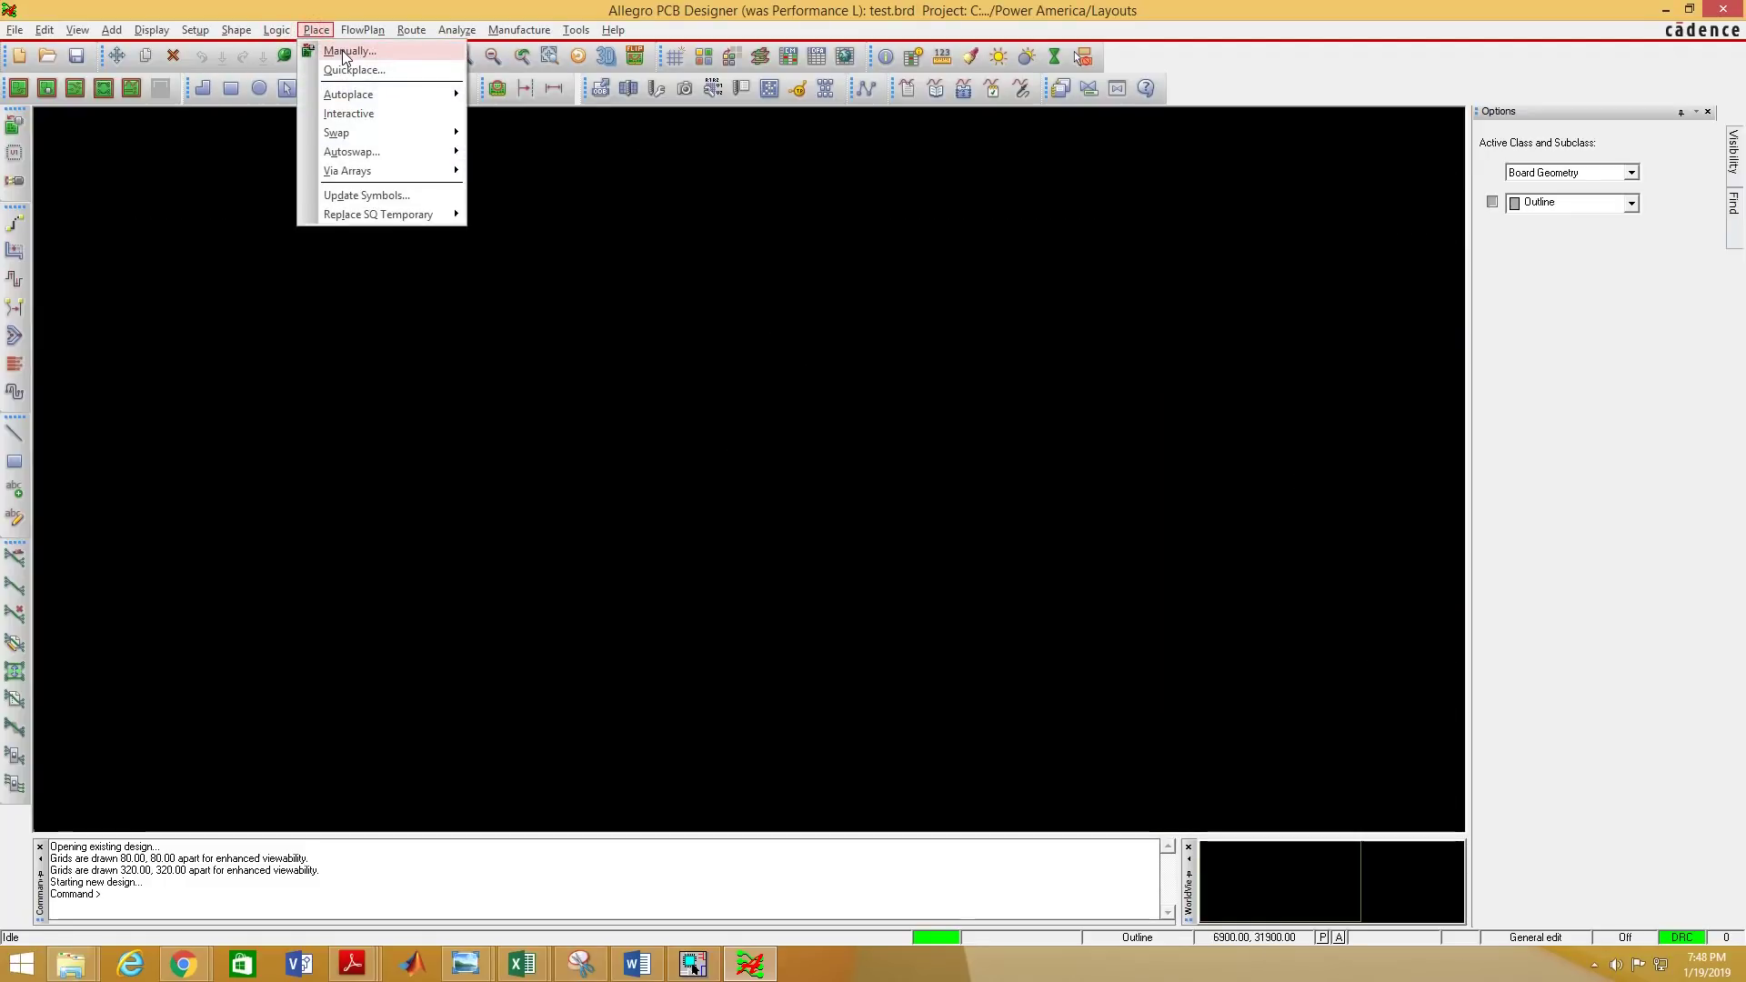
left_click(344, 51)
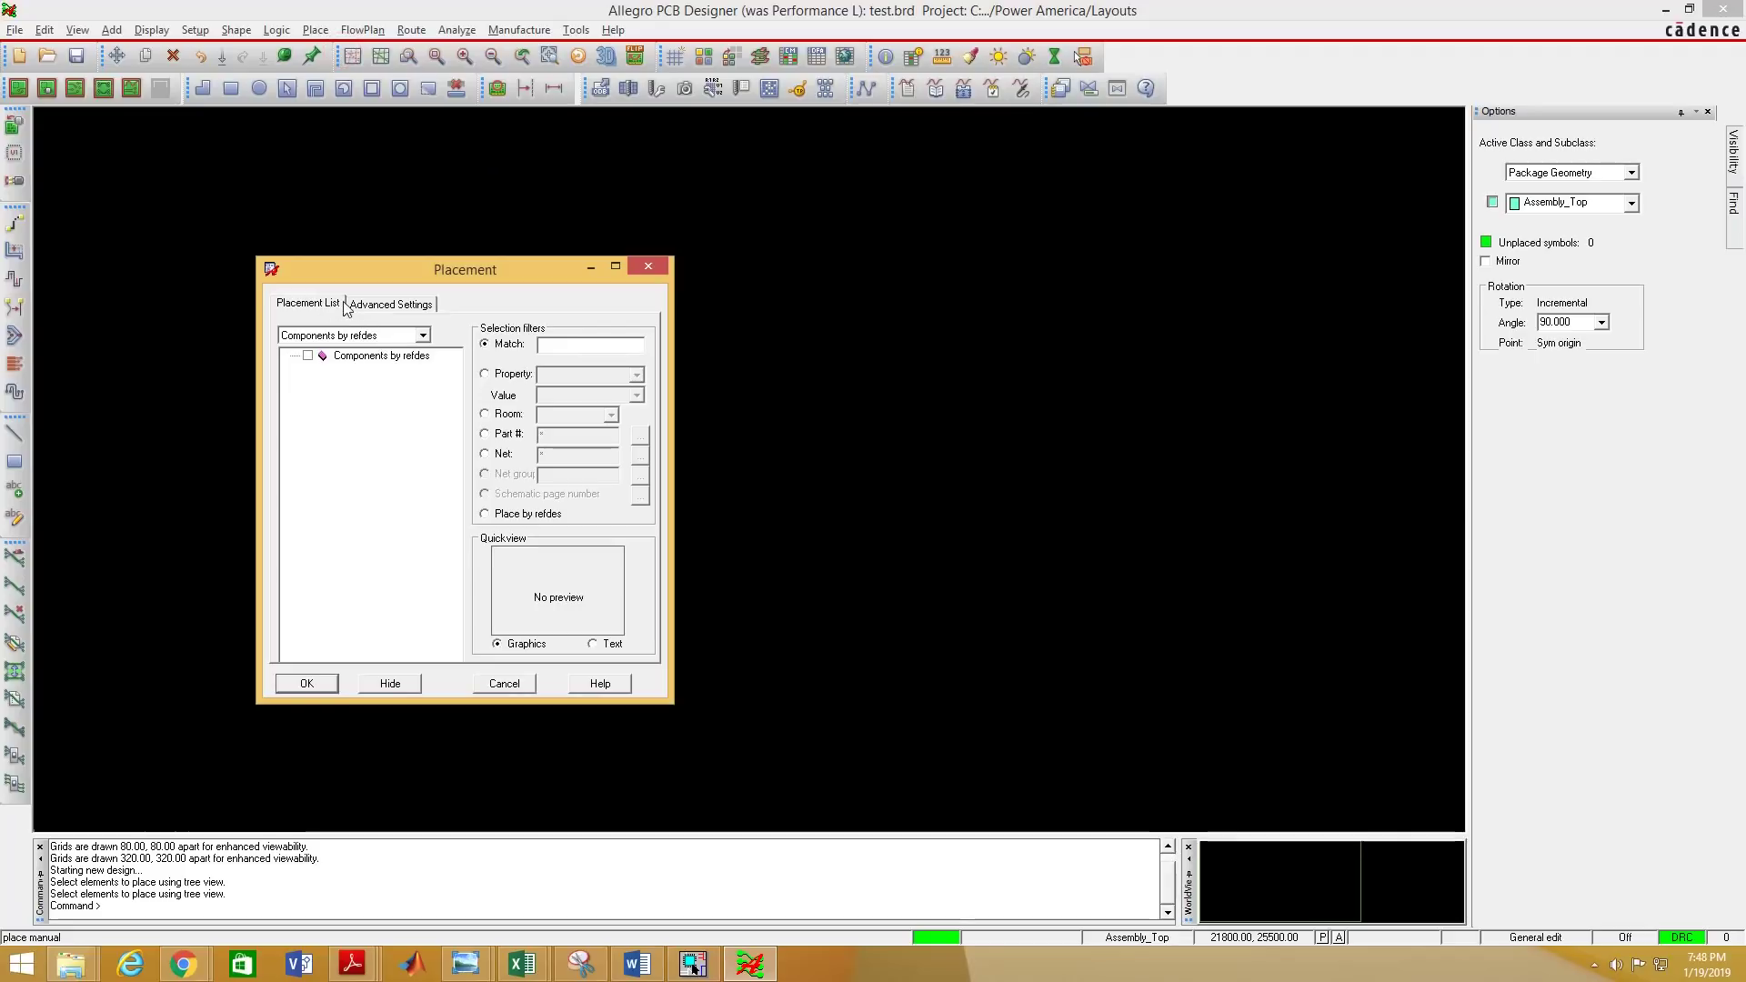
left_click(405, 306)
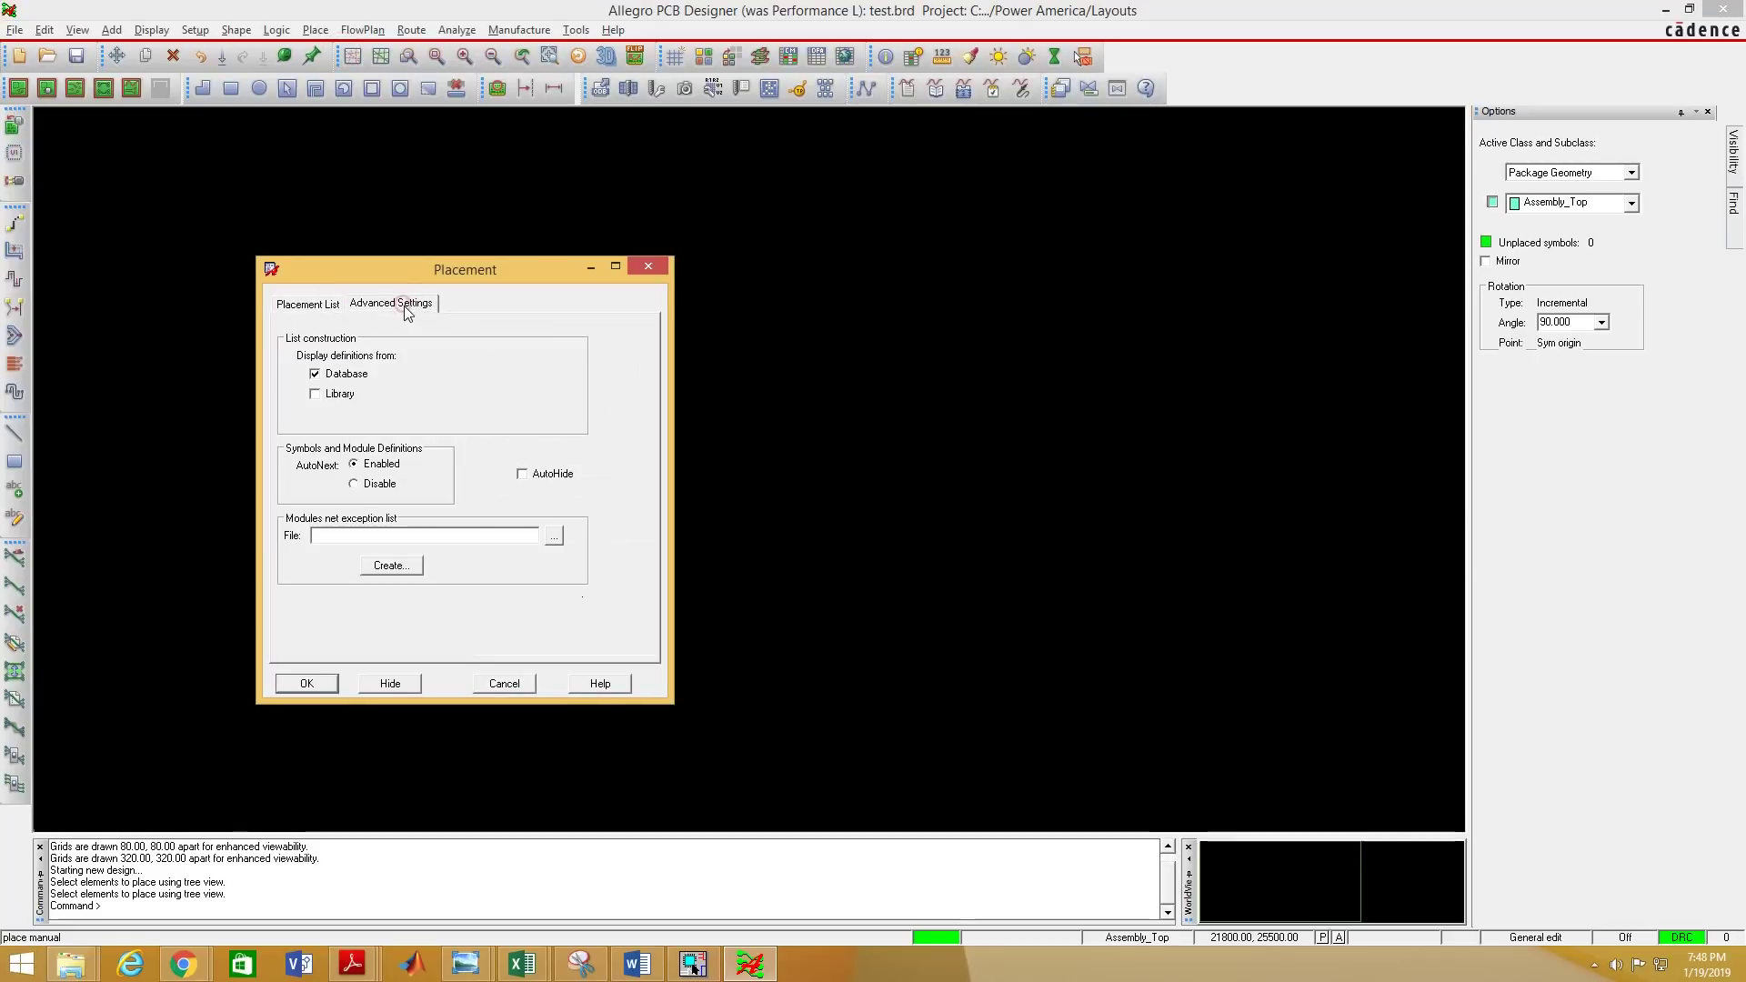
left_click(322, 397)
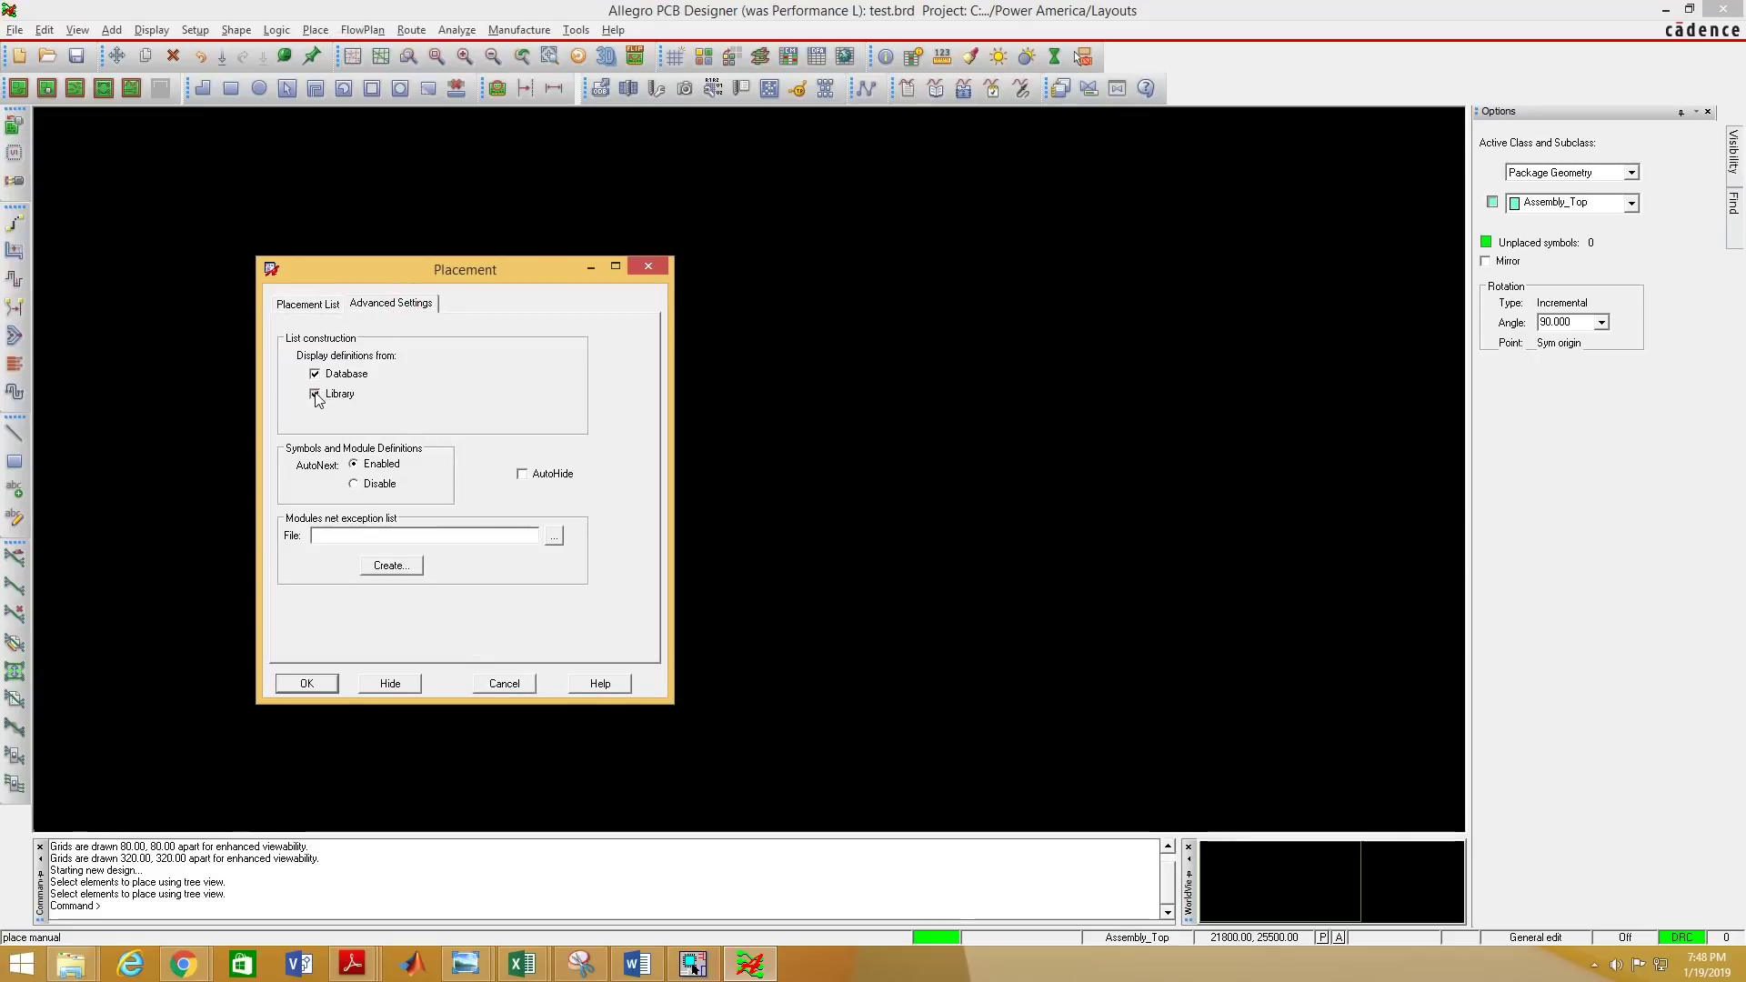
left_click(299, 309)
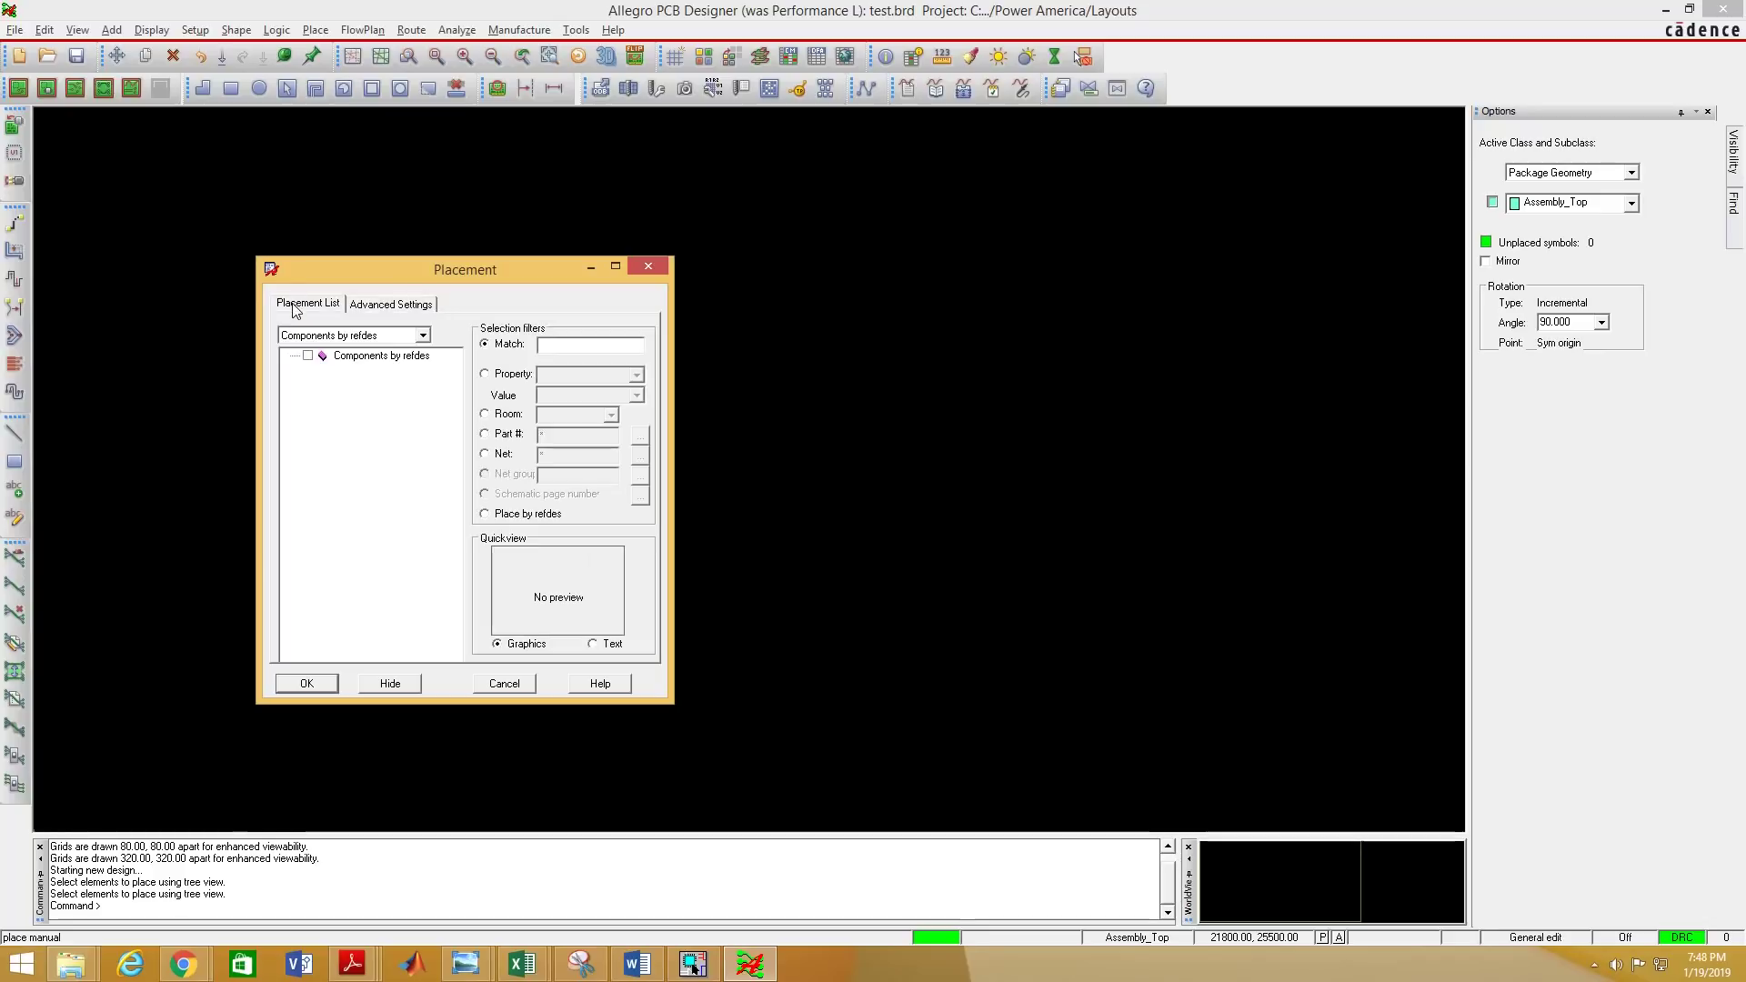
left_click(380, 338)
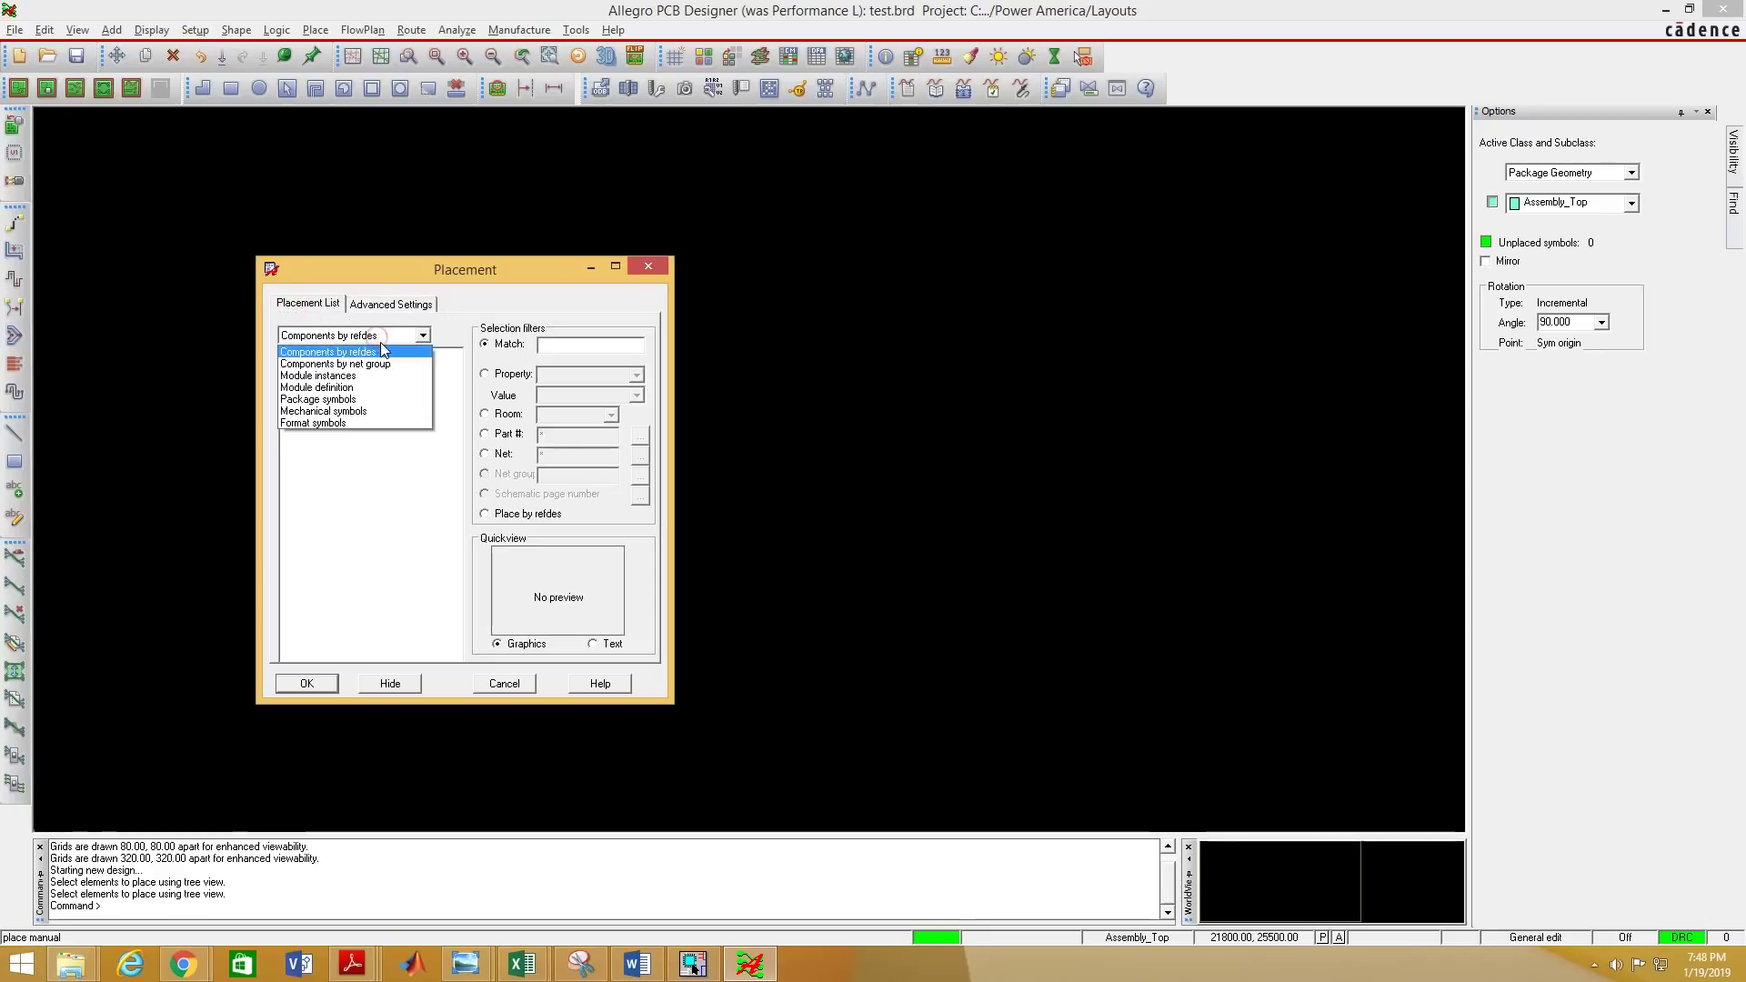
left_click(366, 400)
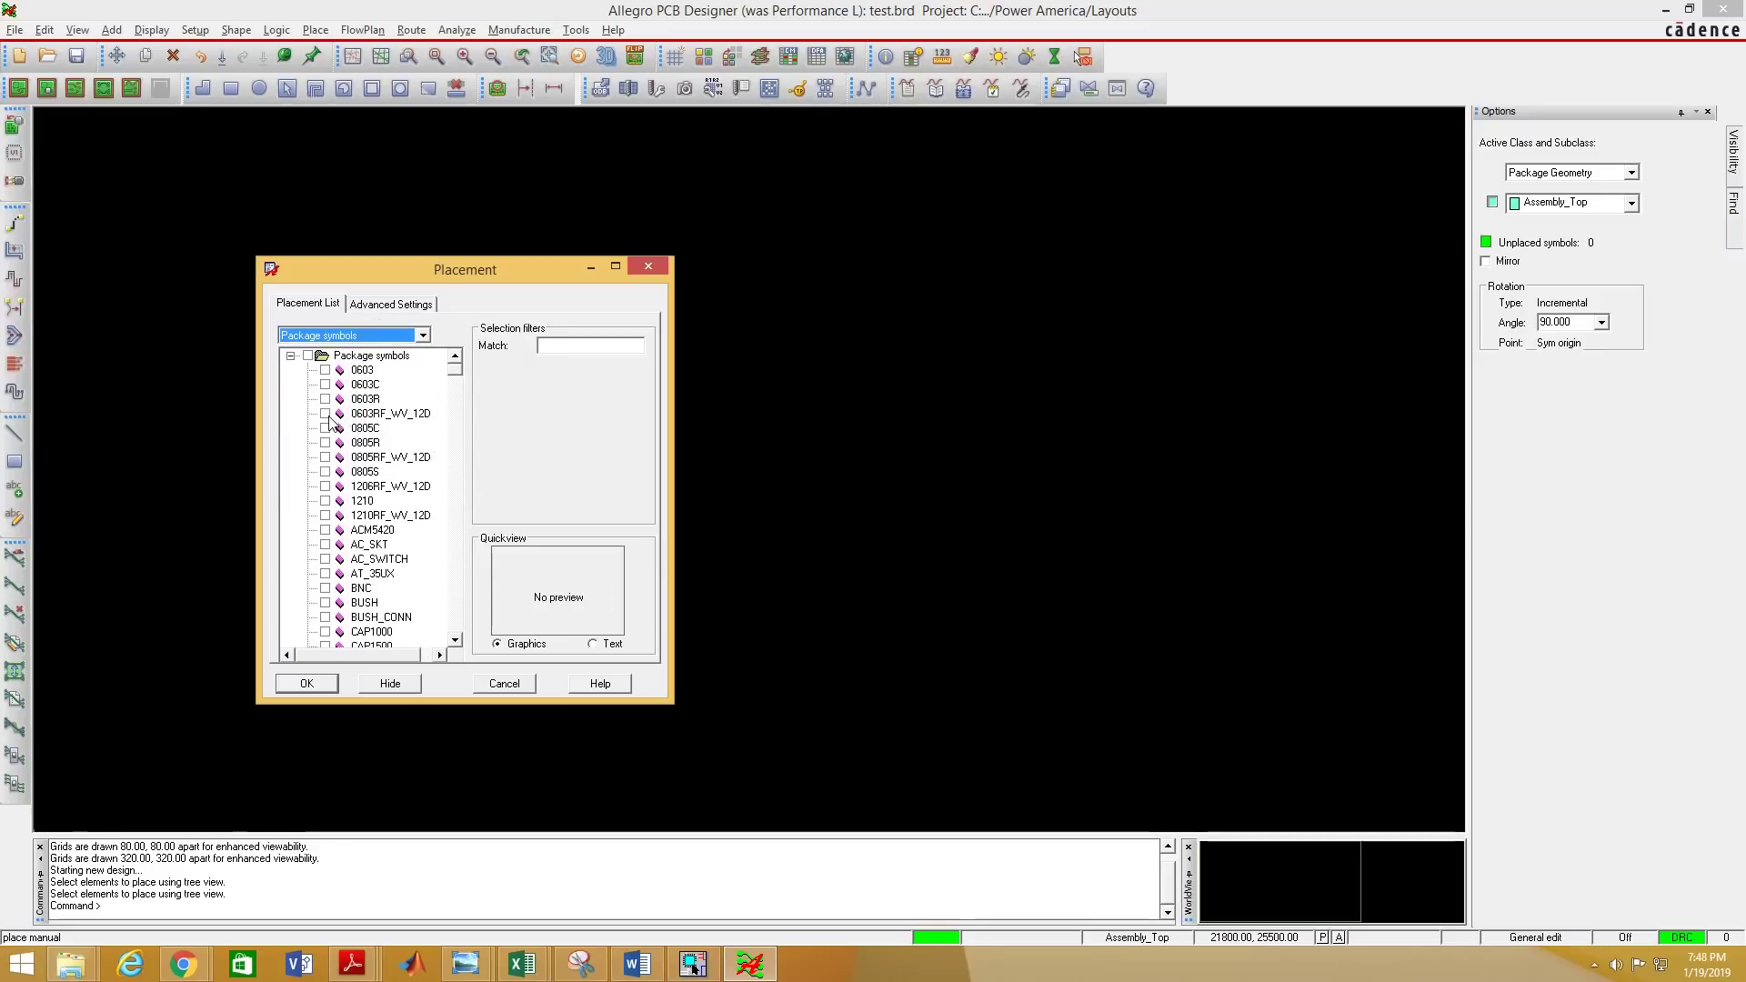
left_click(325, 456)
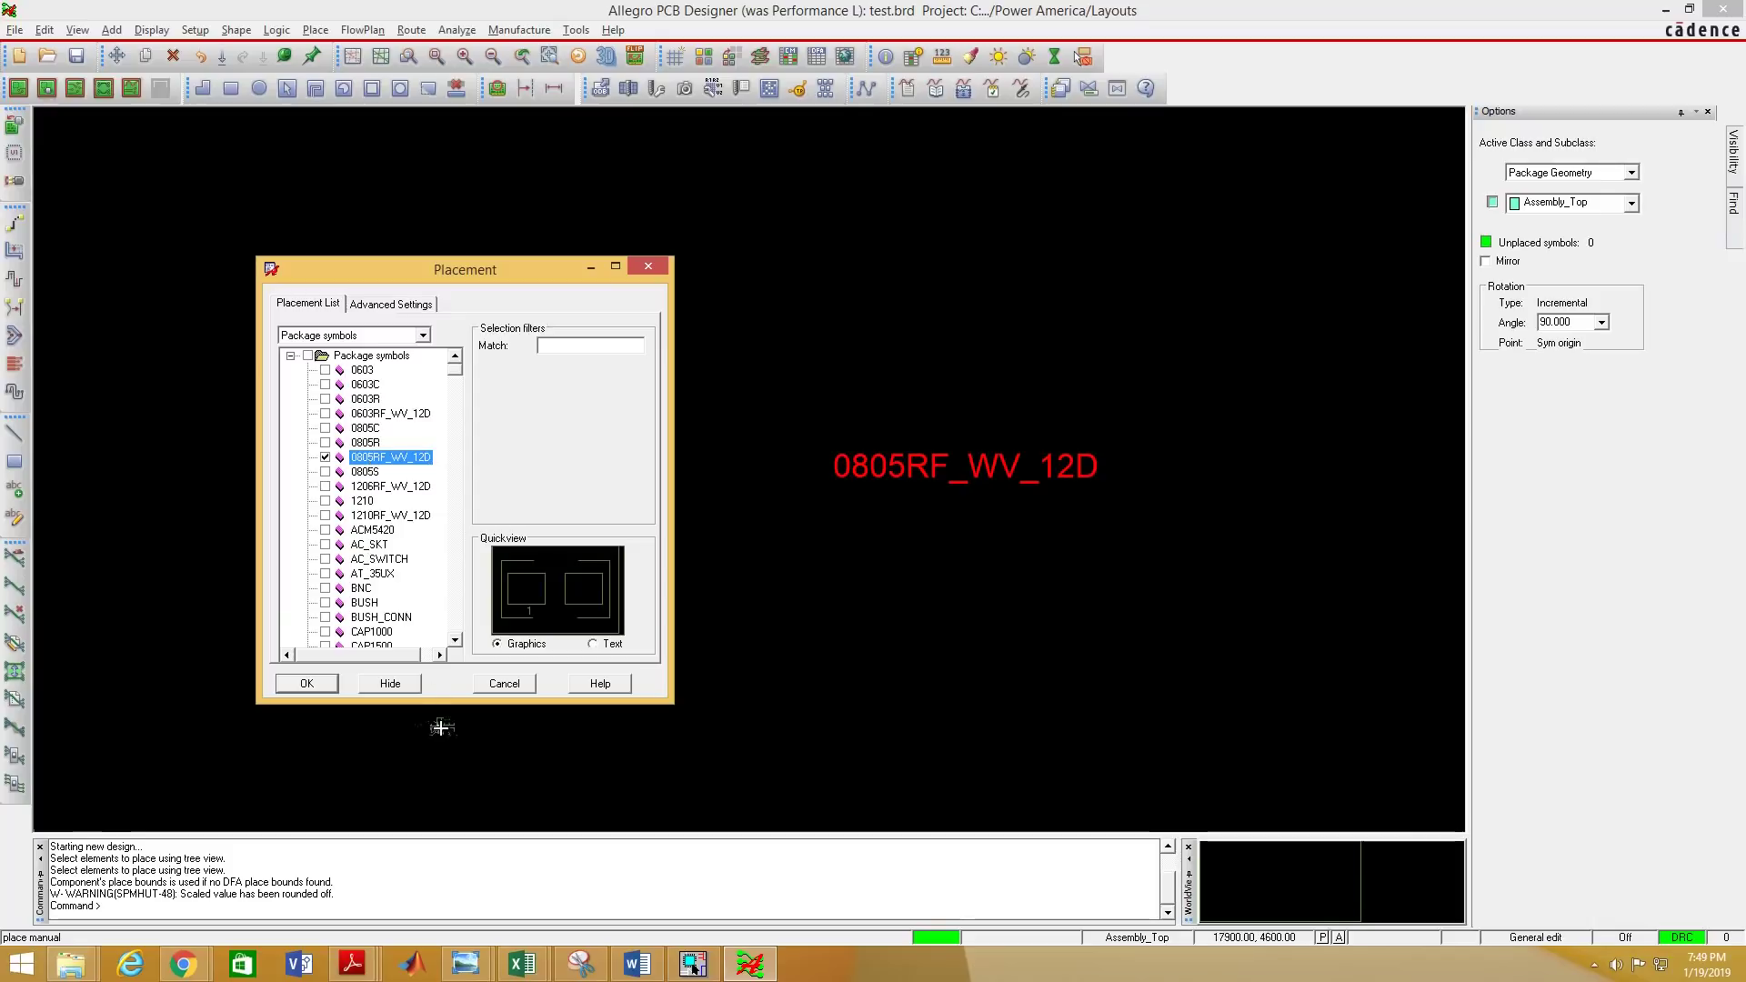
Switch to Allegro Design Entry CIS and set the PCB Footprint of C1 and C2 to 0805rf_wv_12d.
left_click(691, 966)
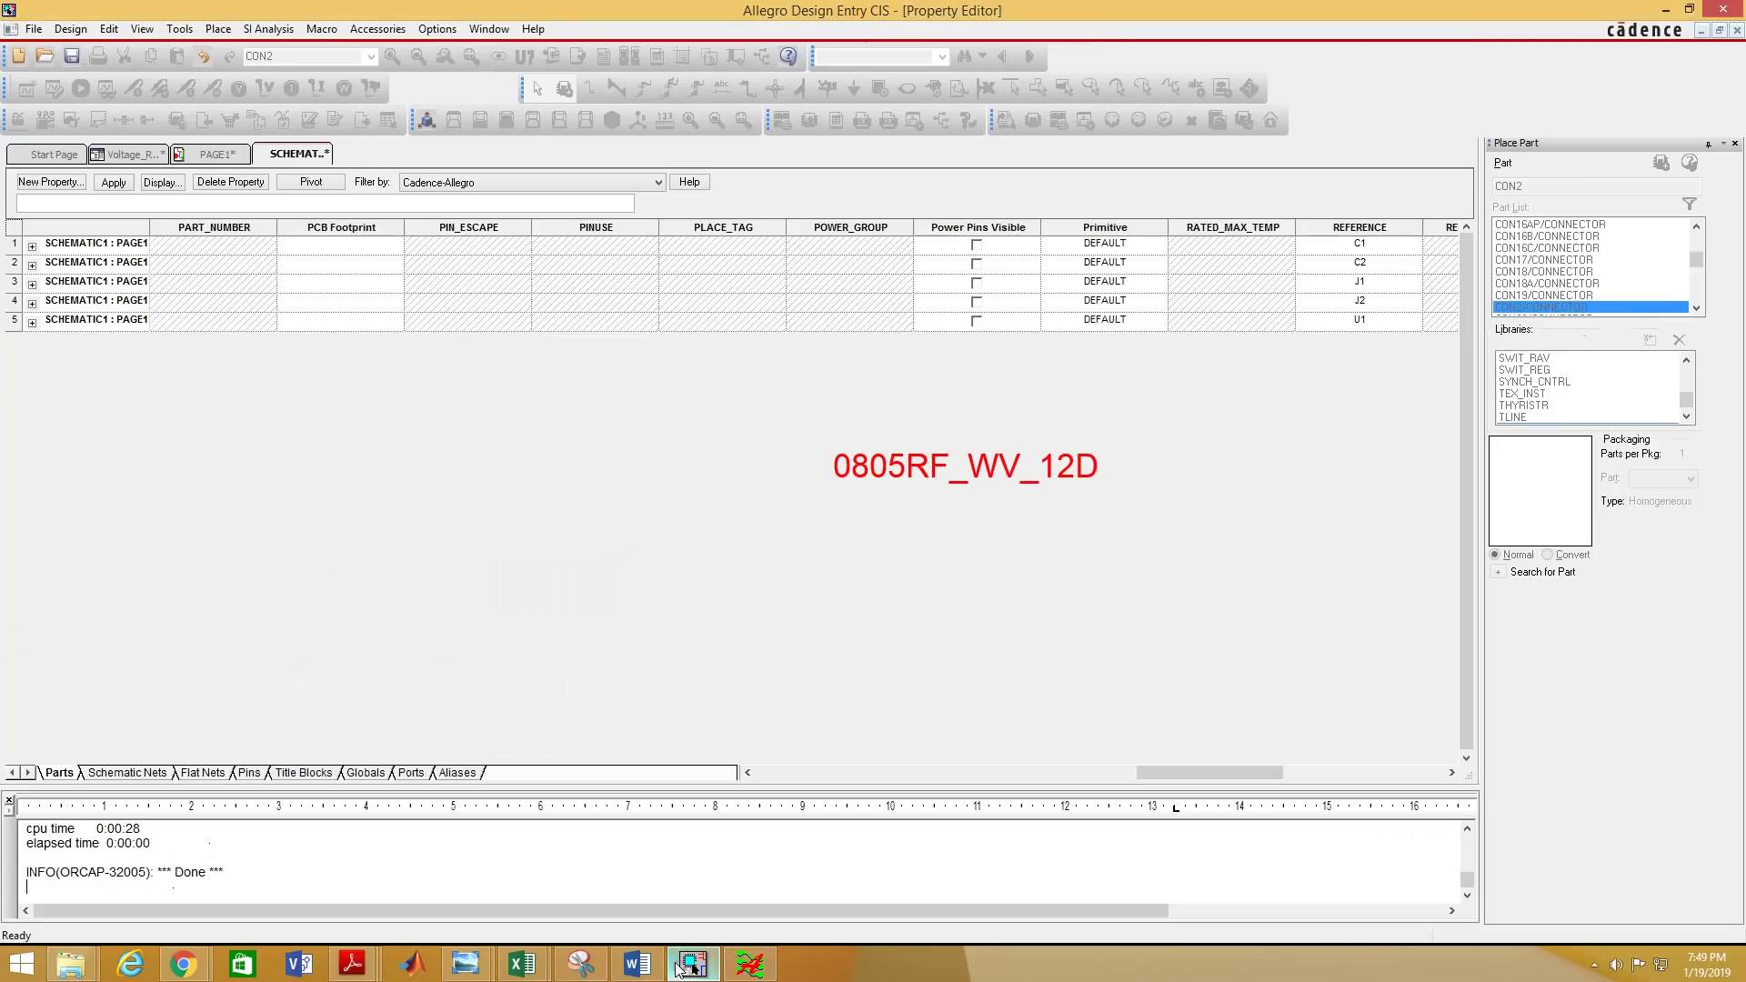
left_click(337, 247)
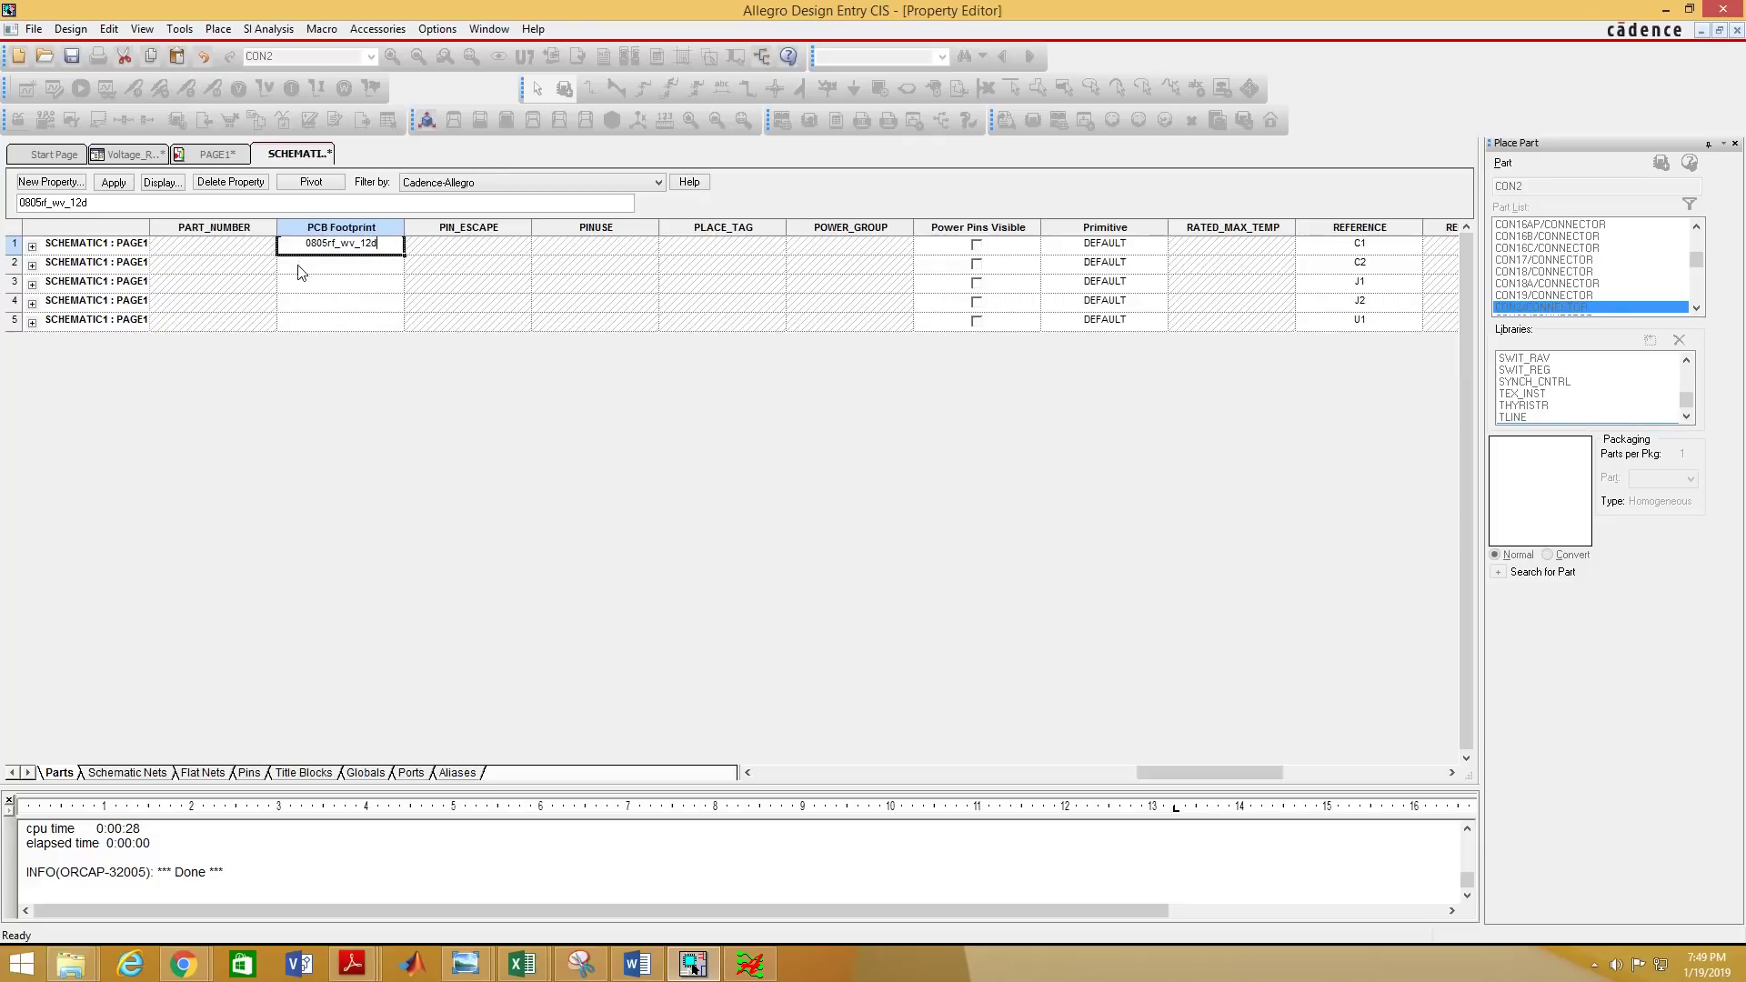
left_click(326, 267)
left_click(380, 244)
left_click(380, 244)
key("ctrl+c")
left_click(329, 268)
key("ctrl+v")
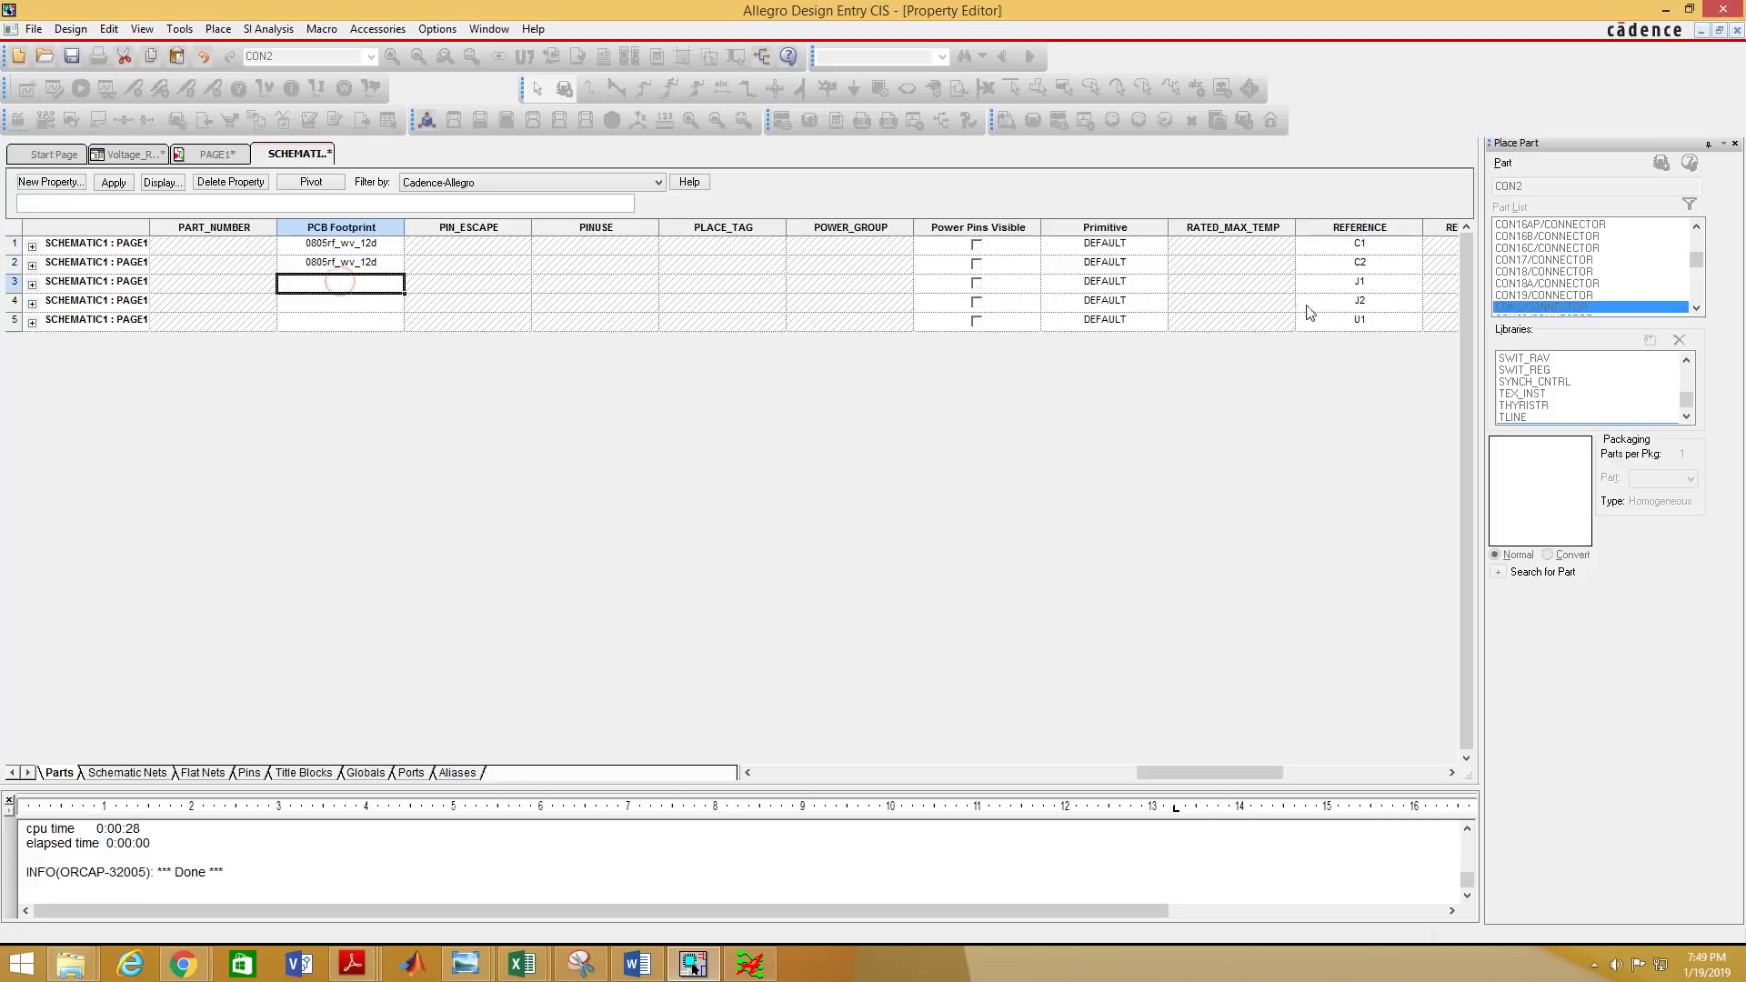
Switch to Allegro PCB Designer and preview the JUMPER2 package symbol for connectors J1 and J2.
left_click(1372, 285)
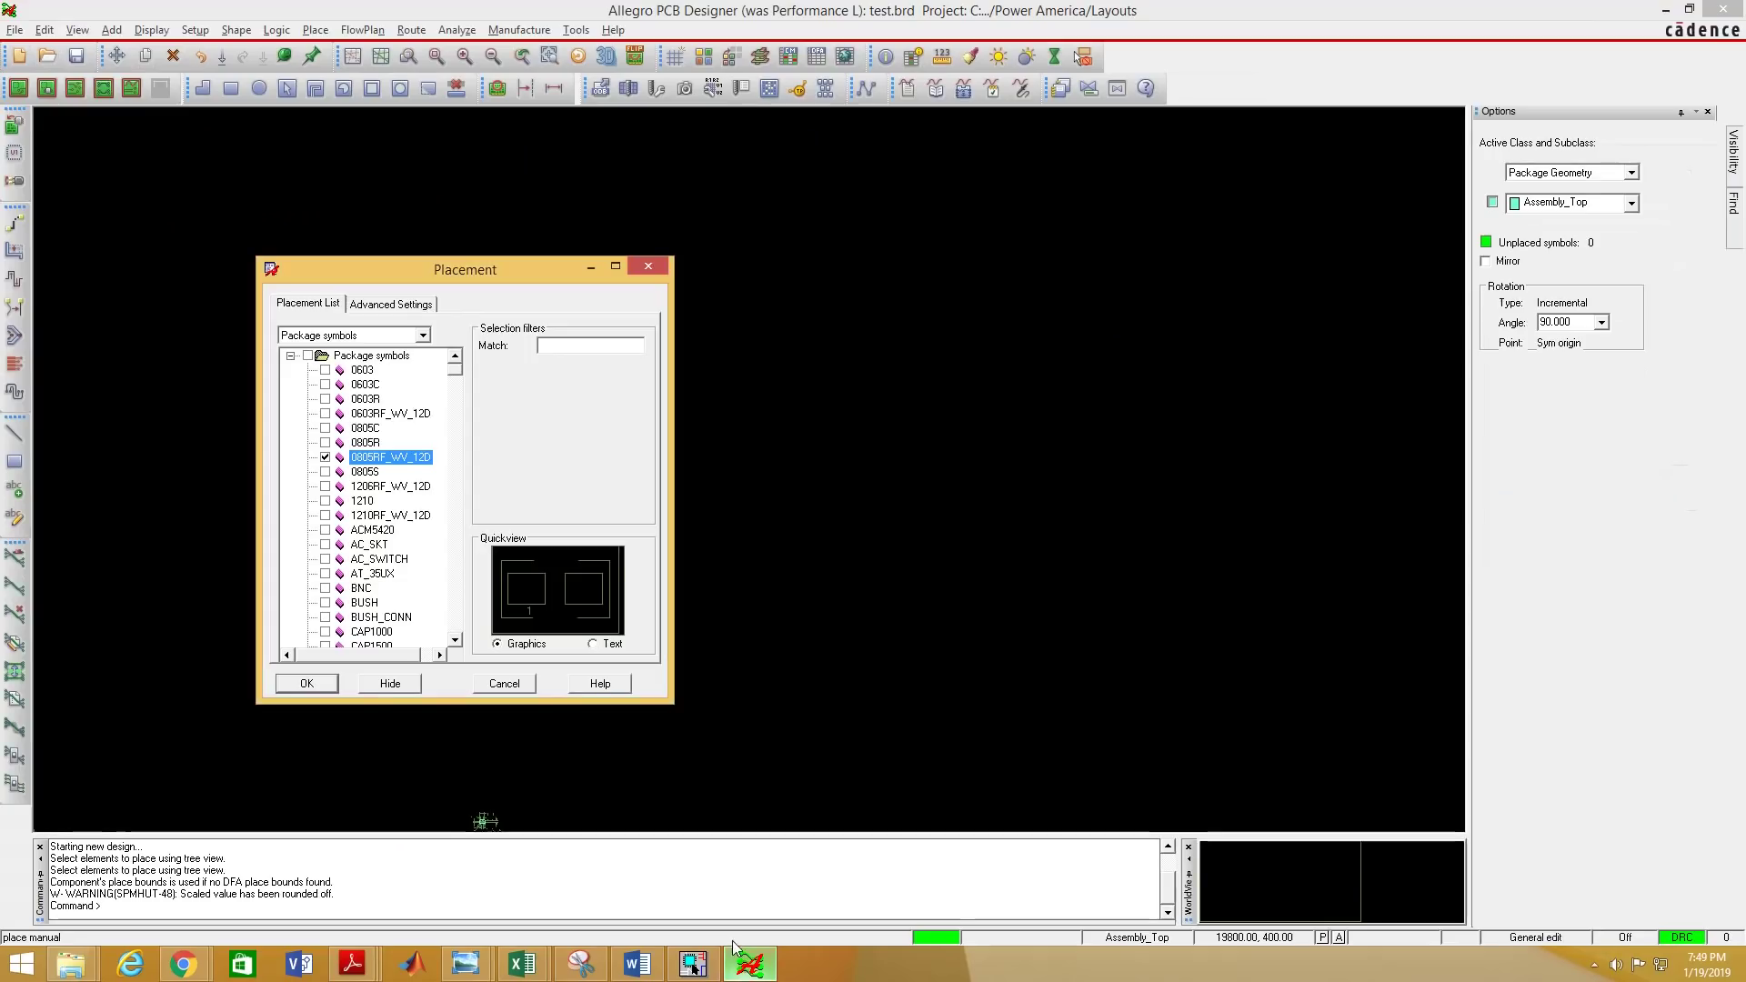
left_click(749, 963)
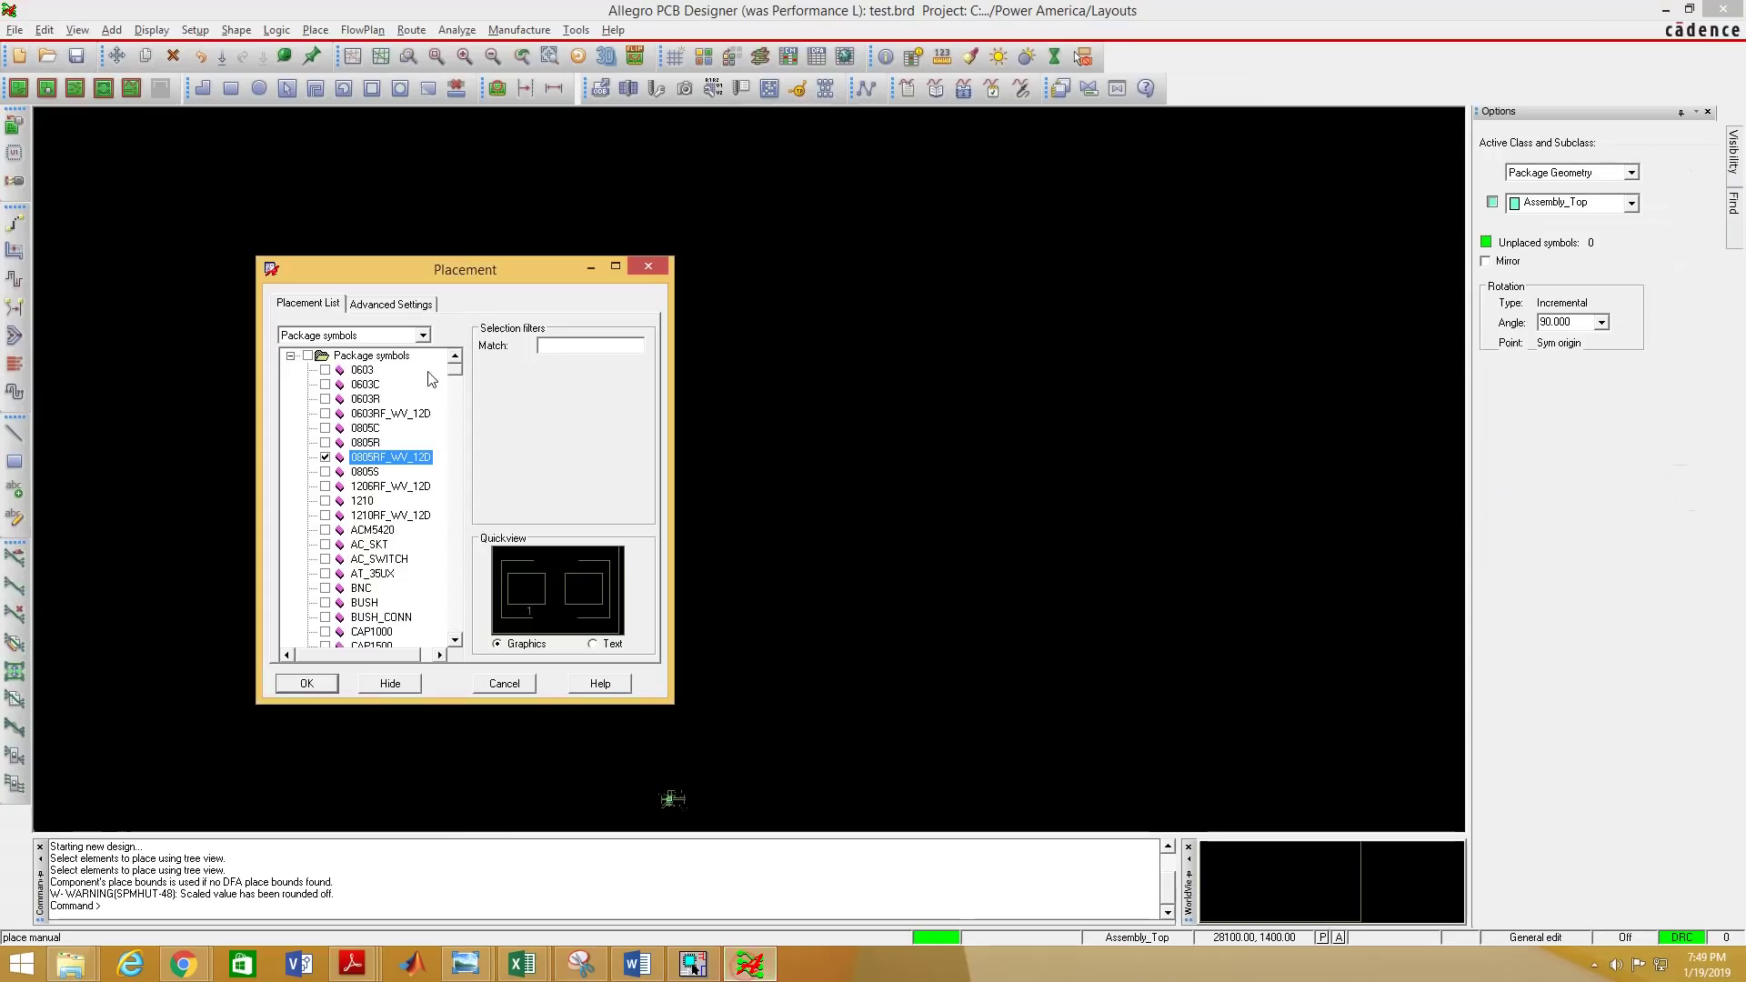
left_click(325, 457)
left_click_drag(459, 377, 458, 471)
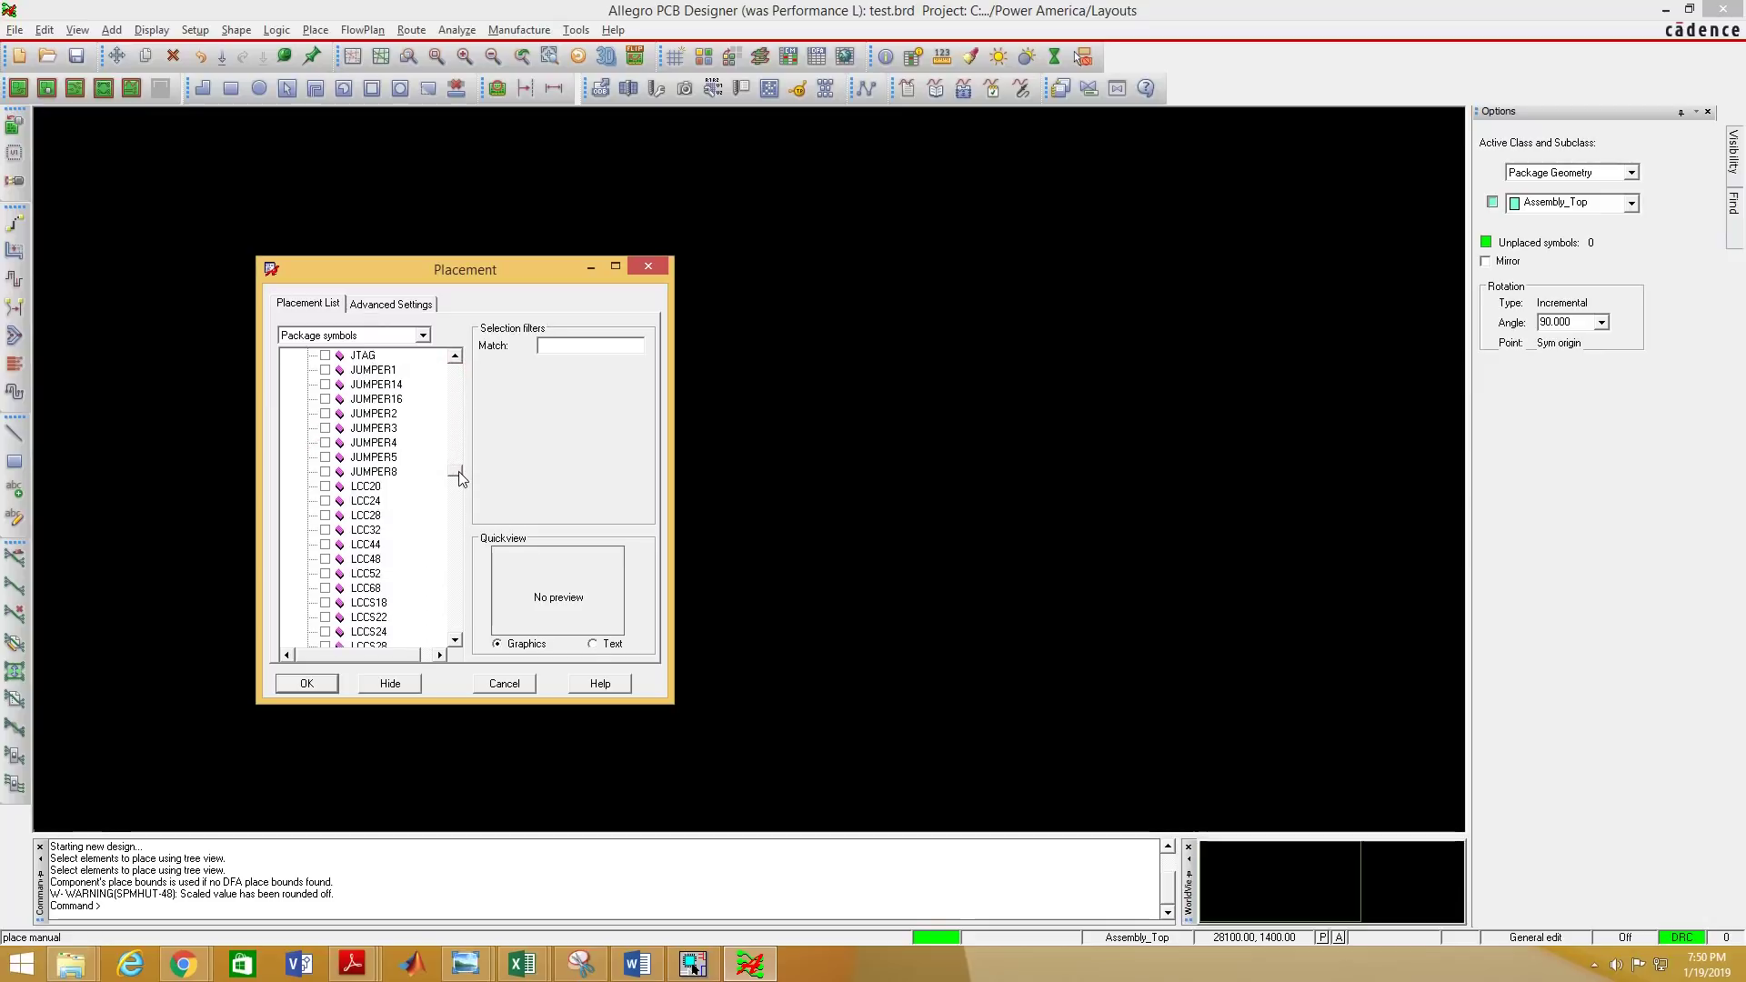
left_click(326, 413)
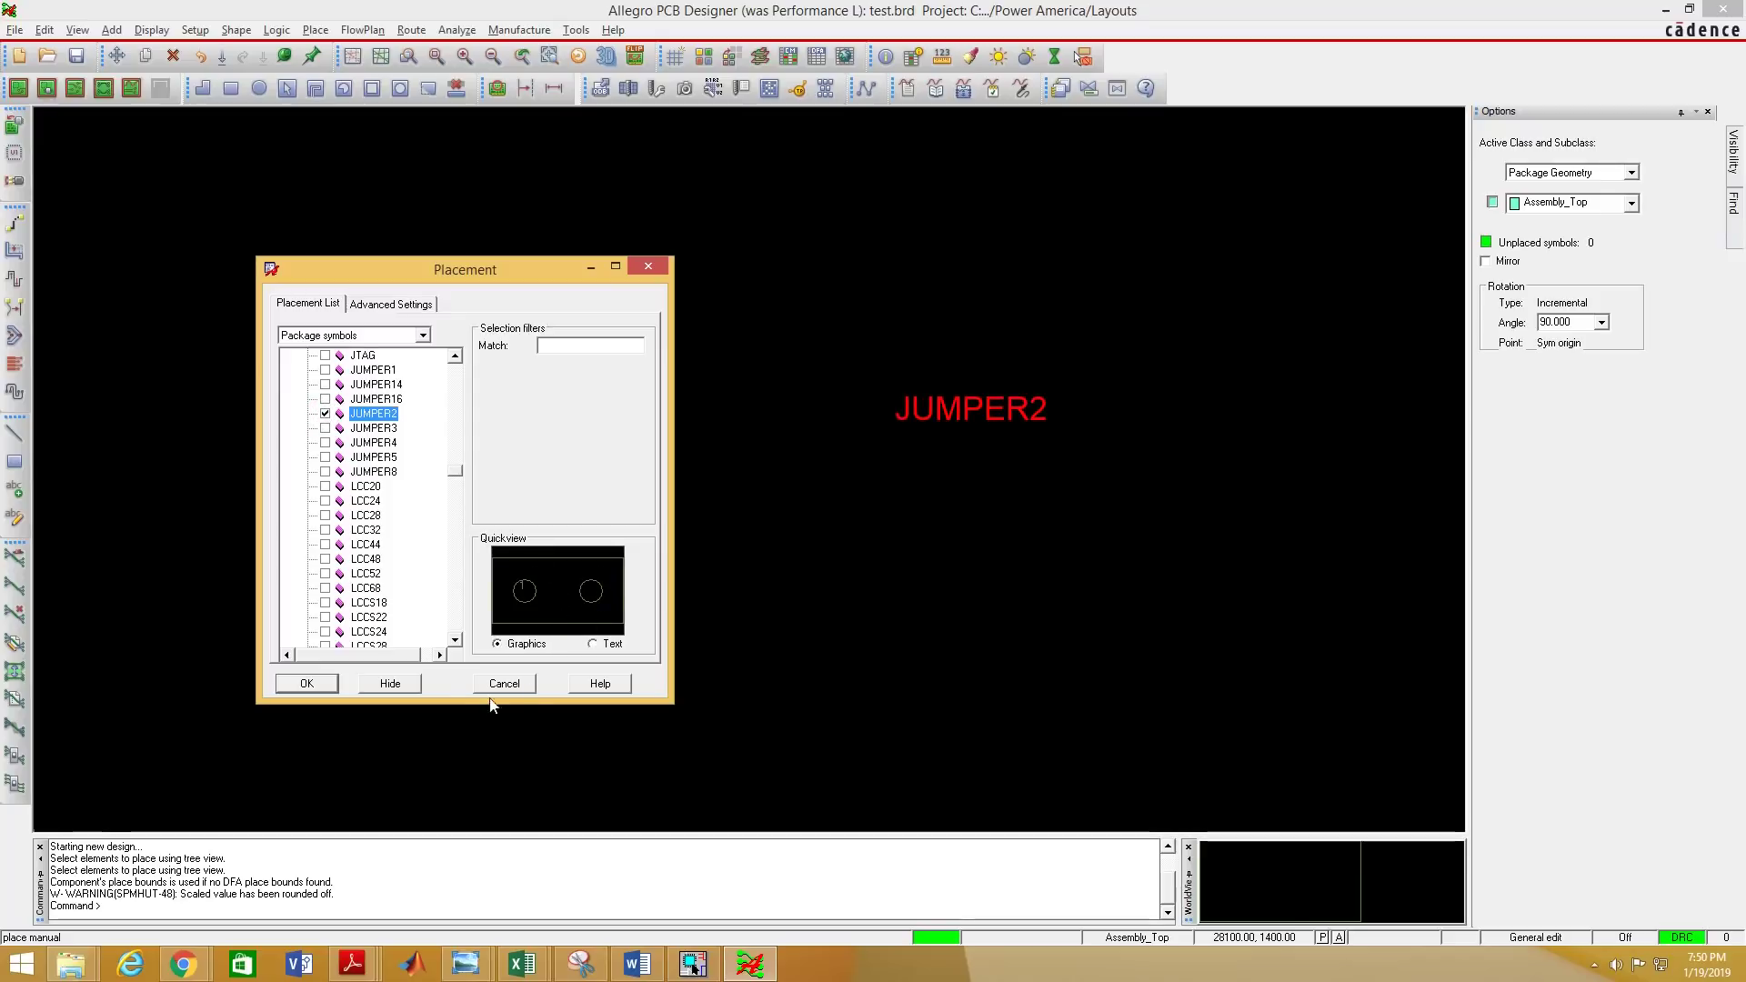
Switch to Allegro Design Entry CIS and set the PCB Footprint of J1 and J2 to Jumper2.
left_click(693, 963)
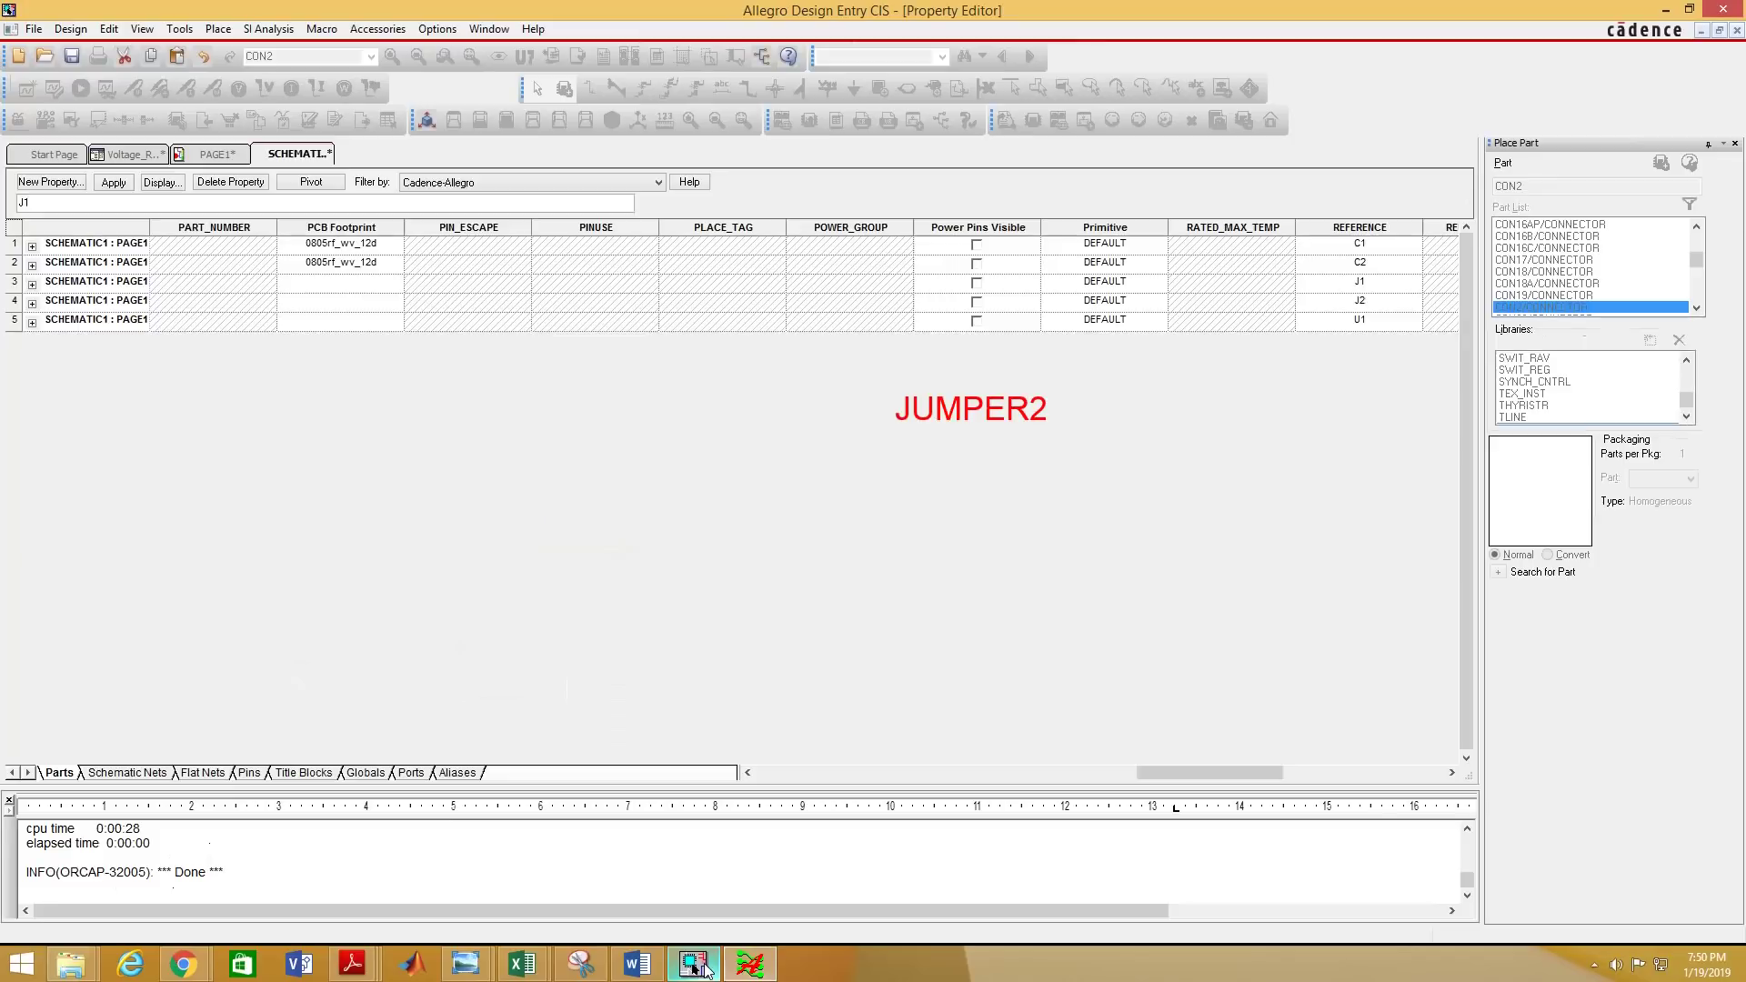
left_click(362, 285)
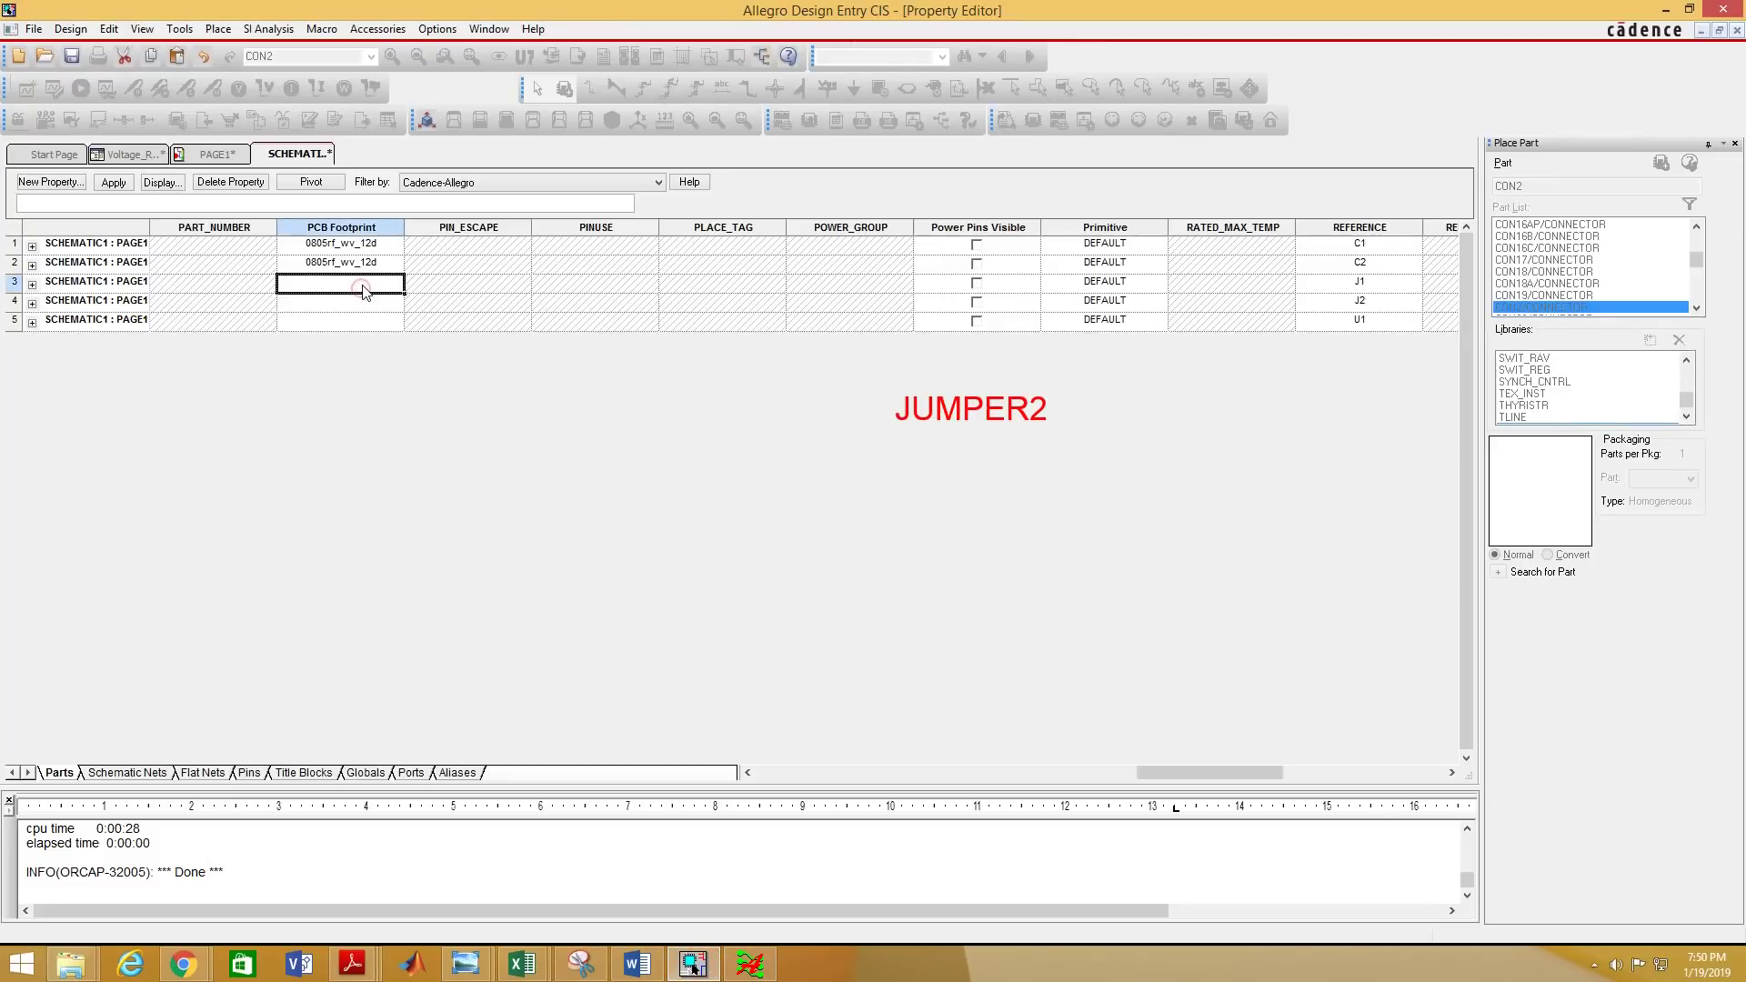
type("Jumper2")
left_click(355, 302)
type("Ju")
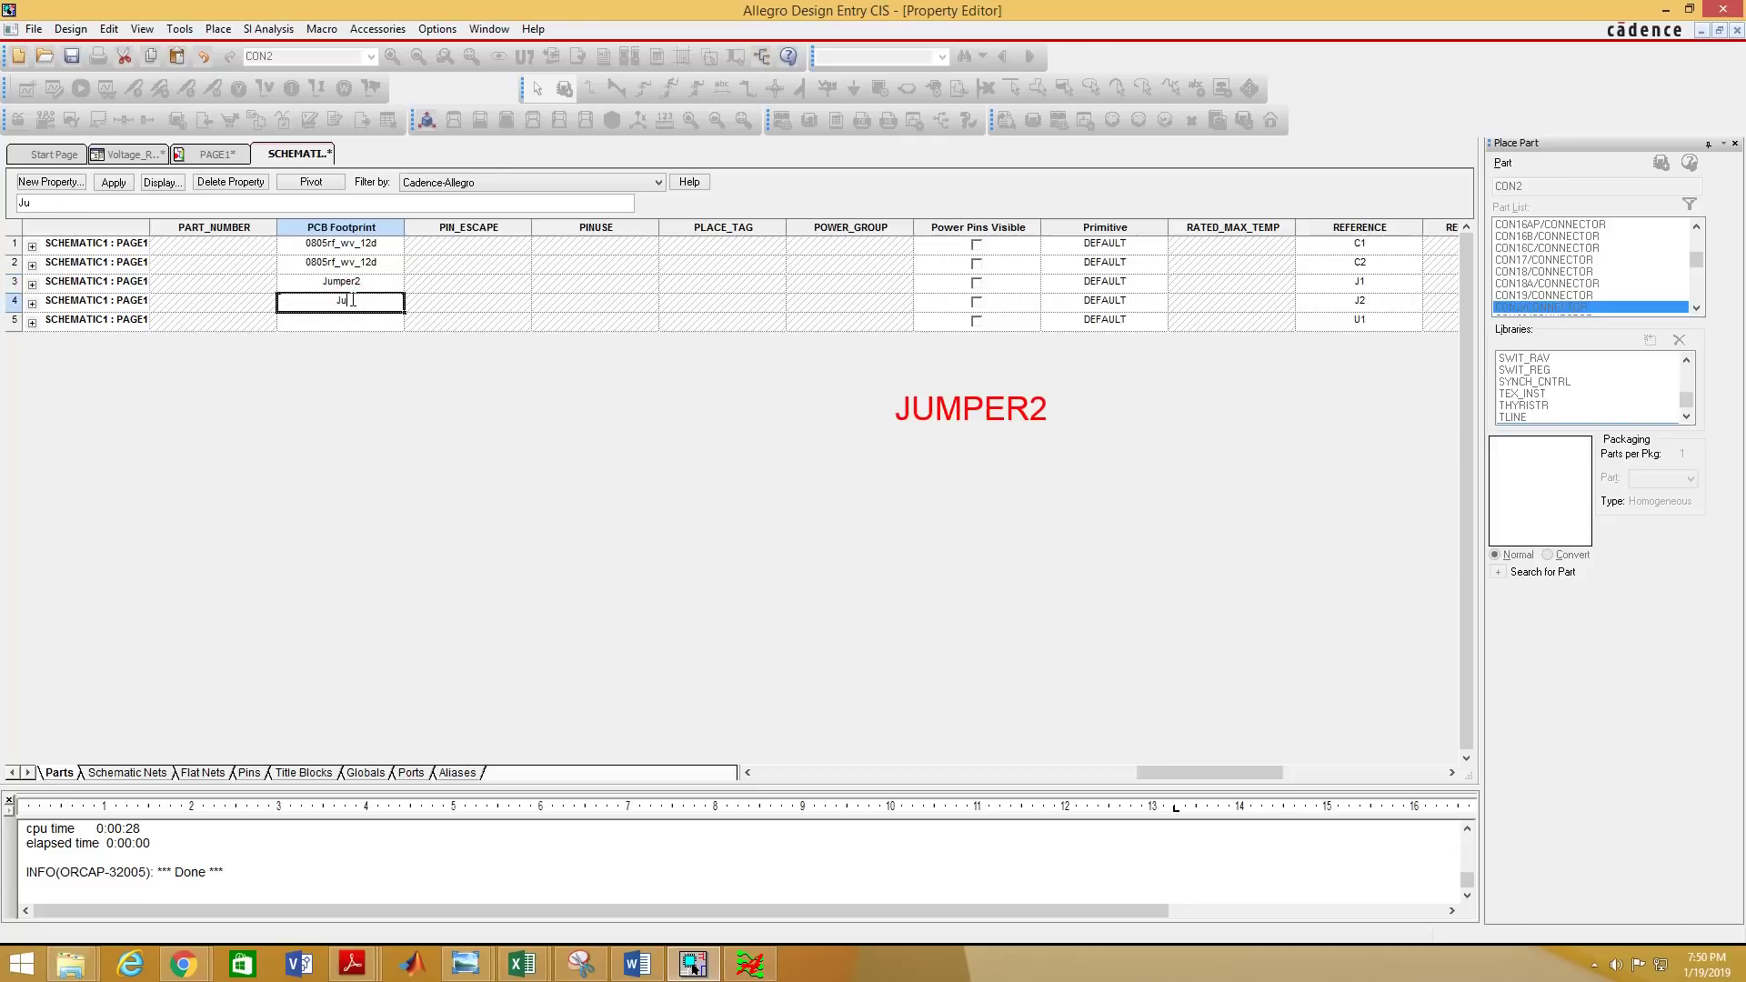
type("mper2")
left_click(333, 323)
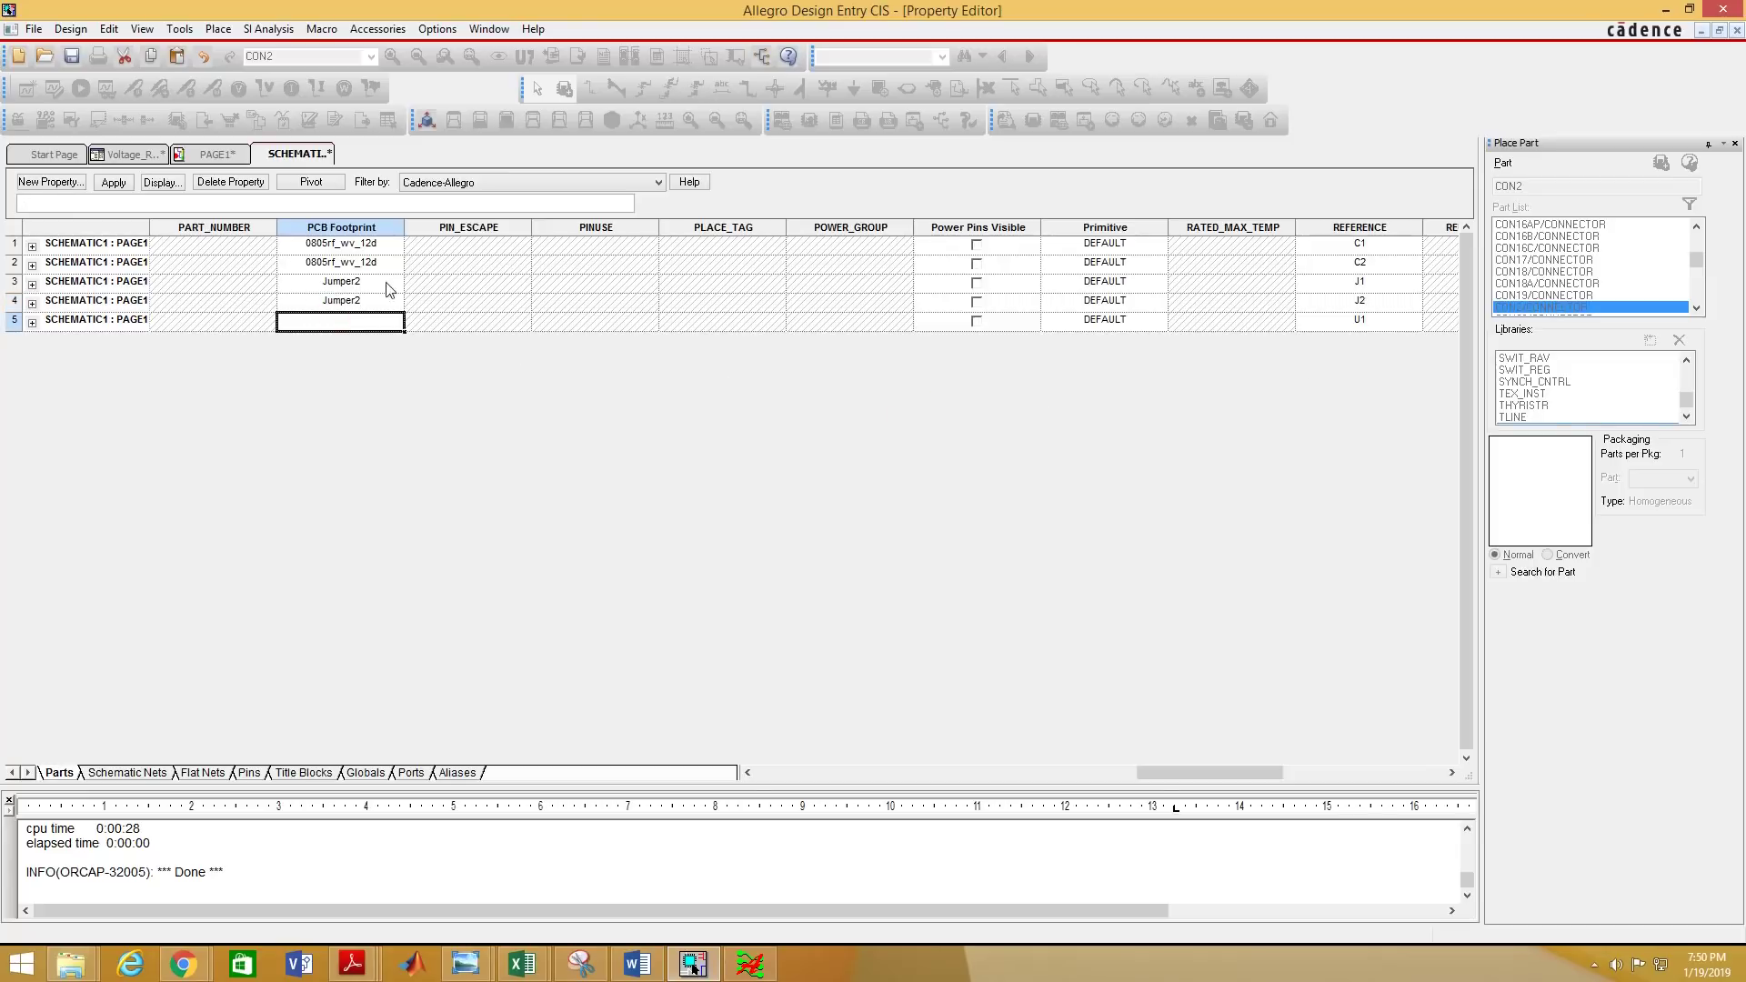
Switch to Allegro PCB Designer and preview the TO220AA and TO220AB package symbols for U1.
left_click(1360, 320)
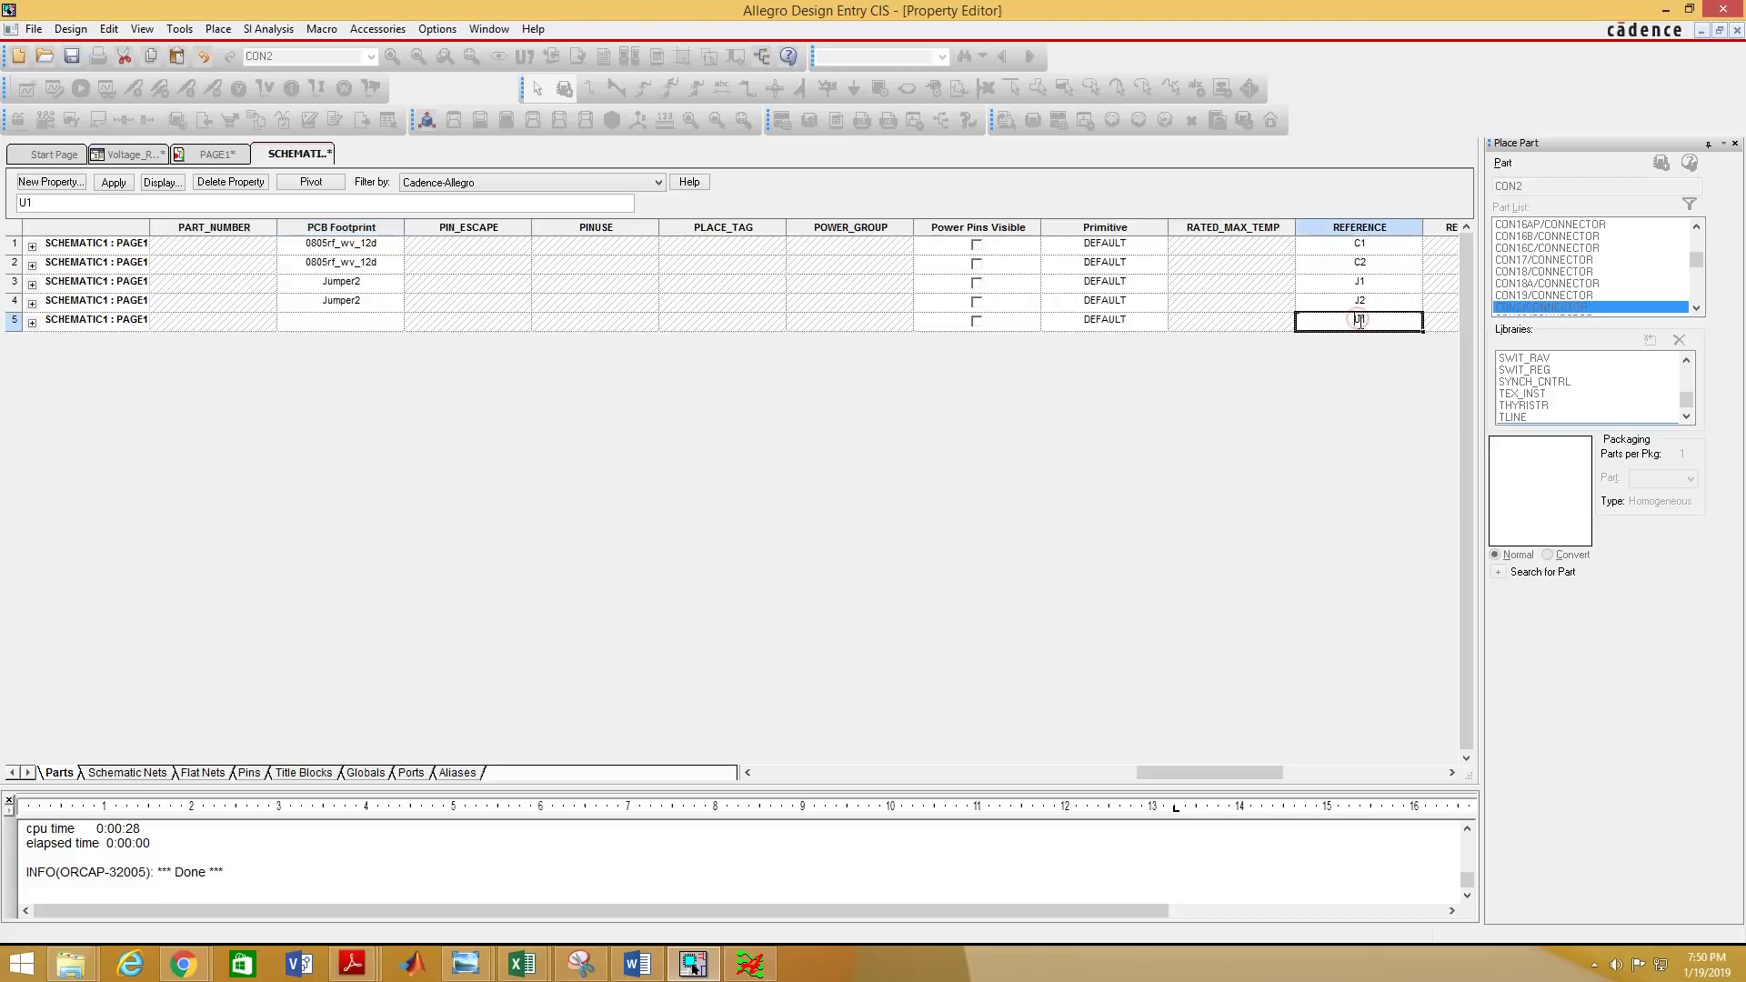
left_click(748, 966)
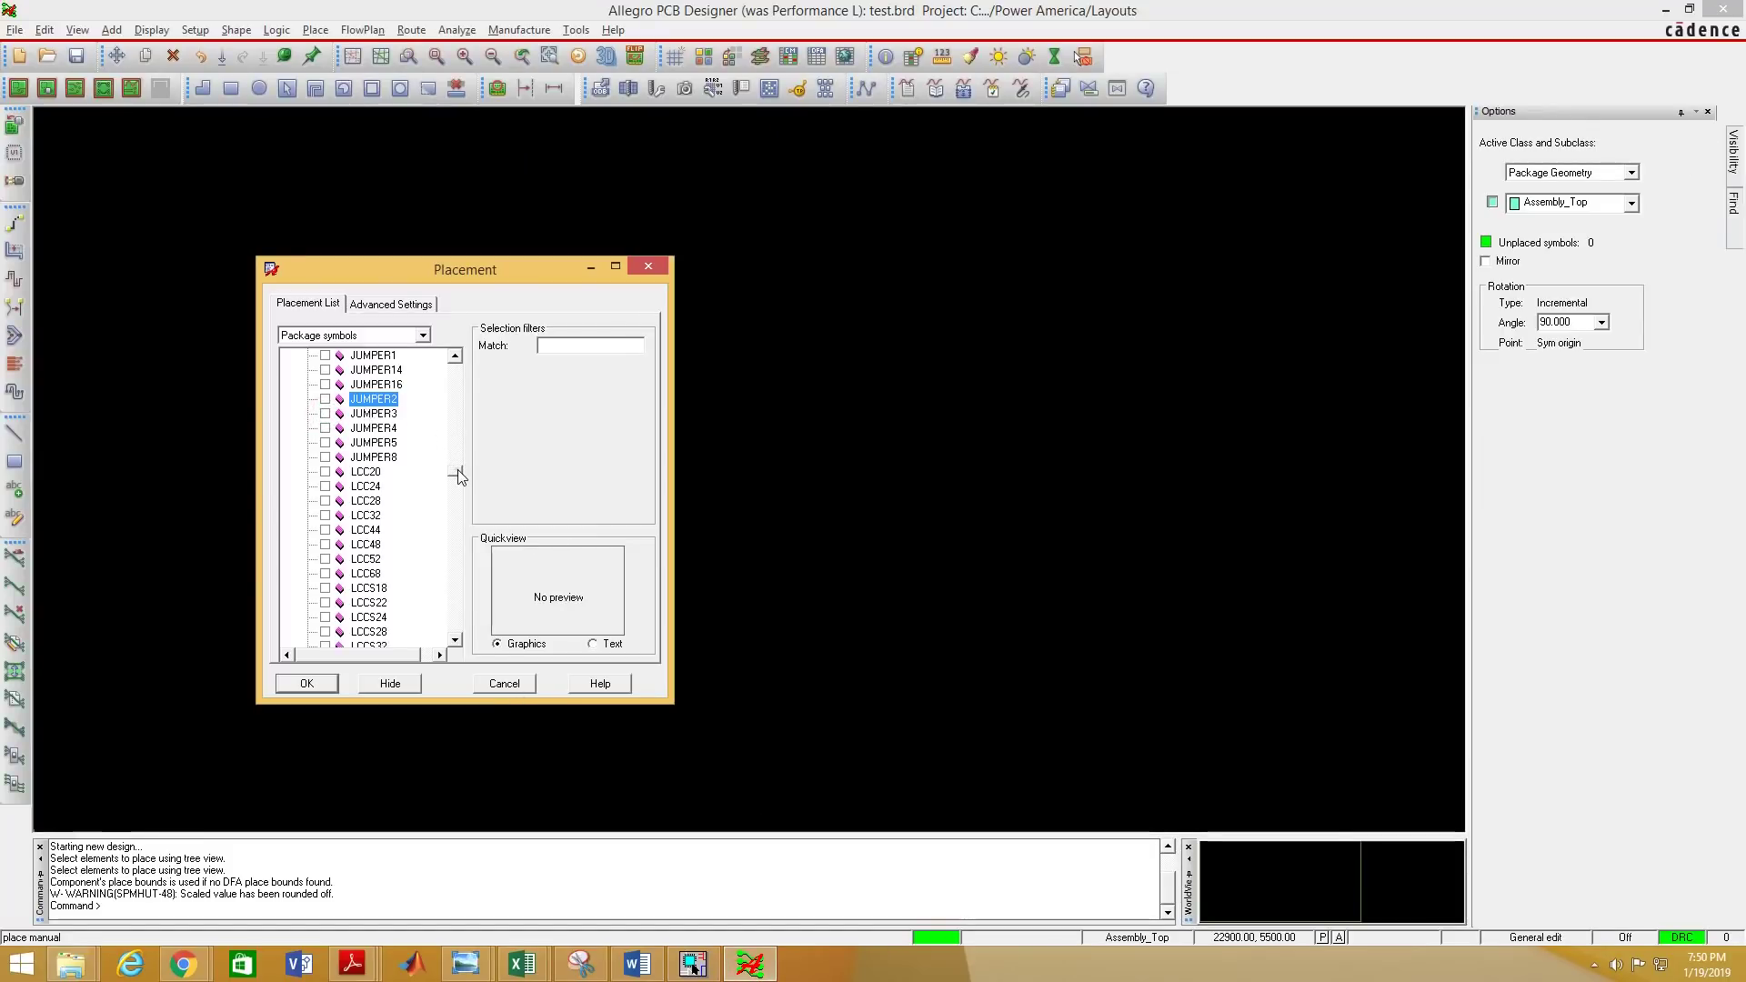
left_click_drag(457, 469, 458, 591)
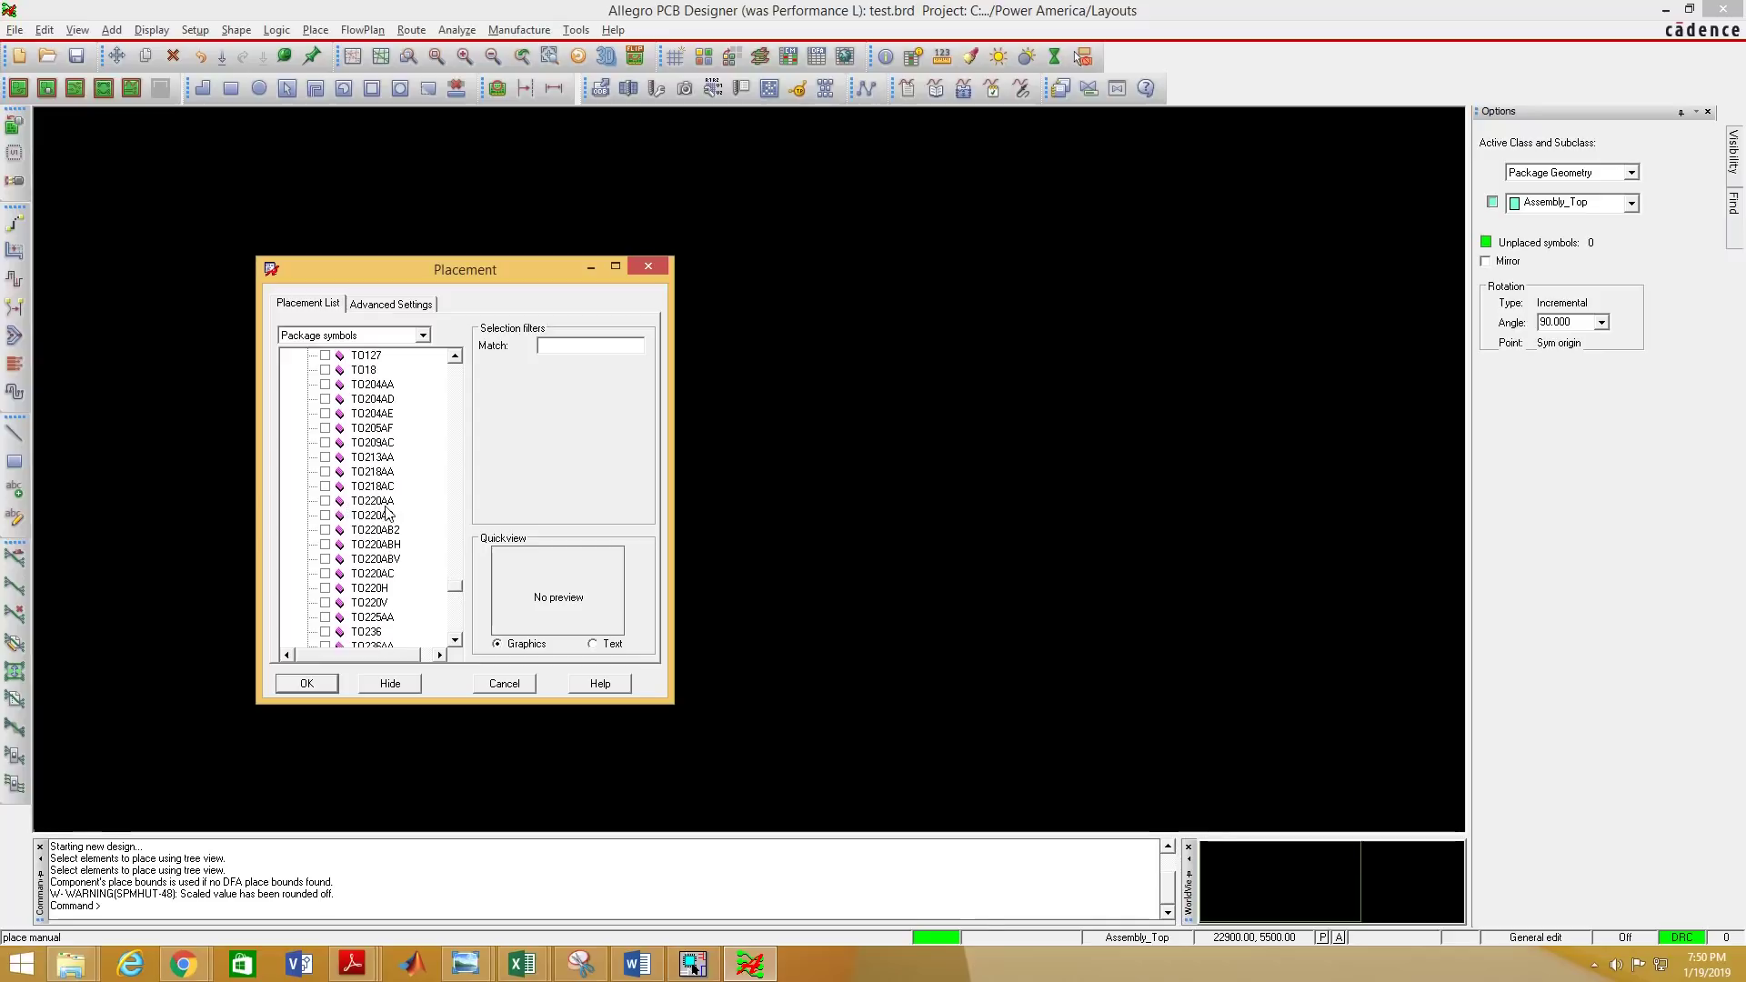
left_click(325, 501)
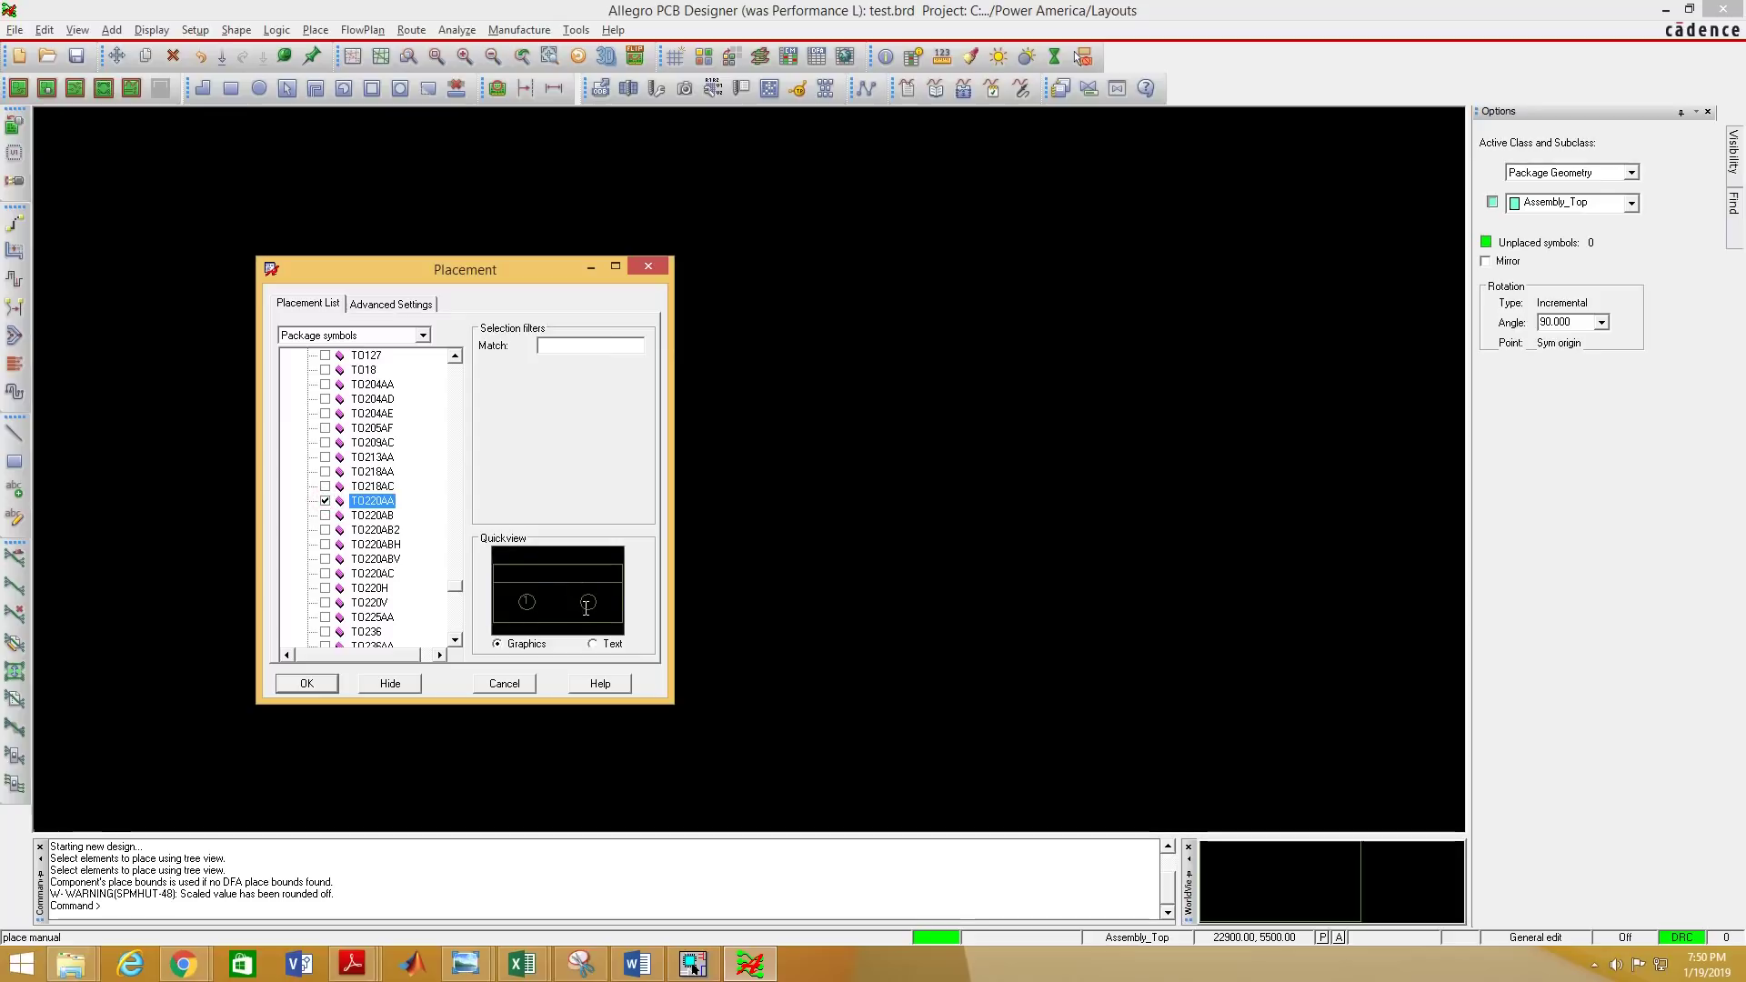
left_click(325, 500)
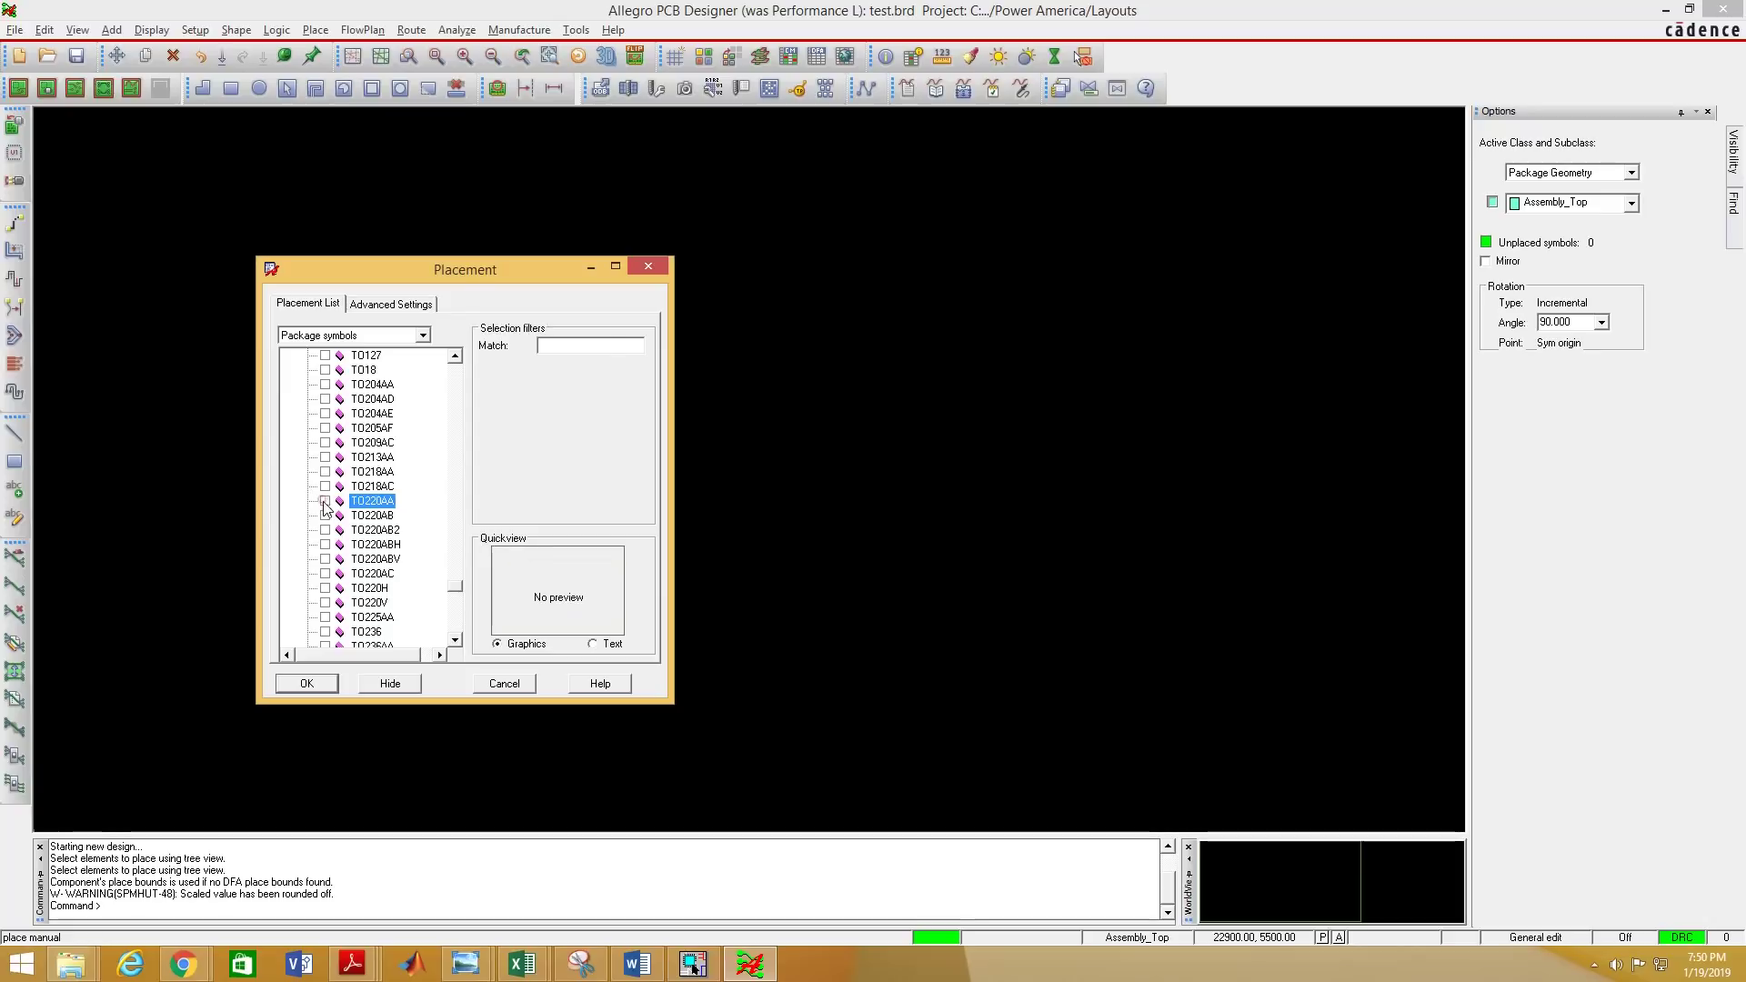
left_click(325, 515)
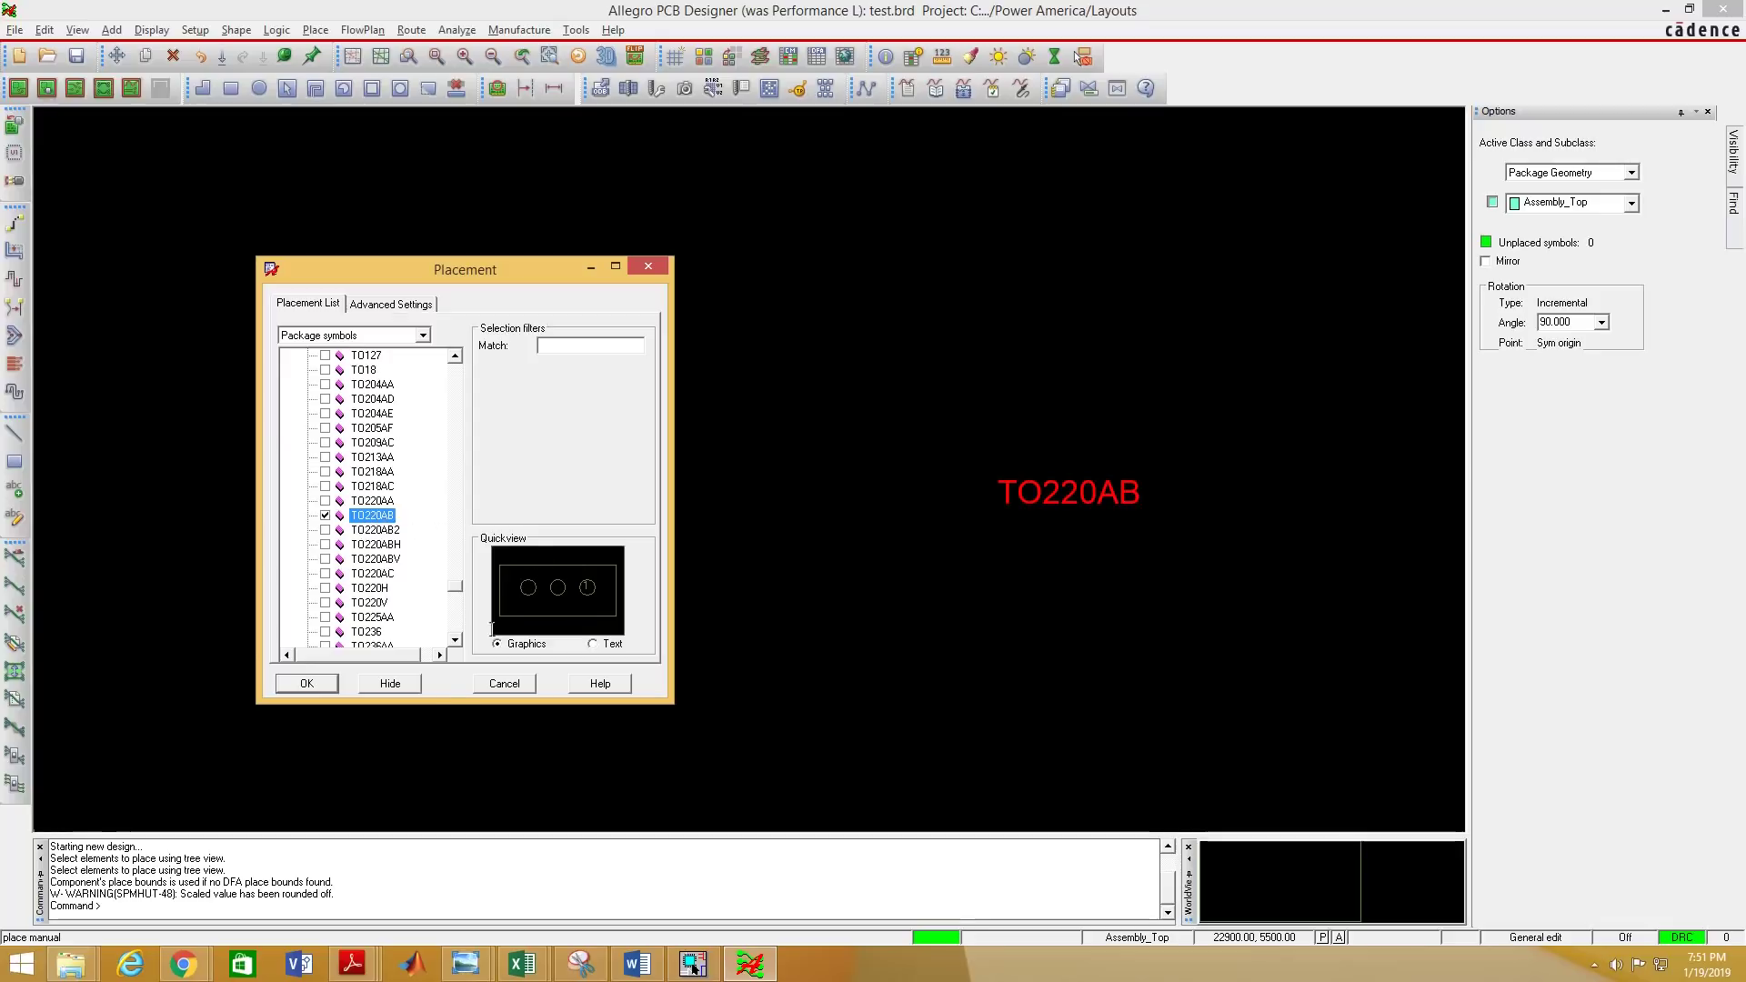
left_click(318, 684)
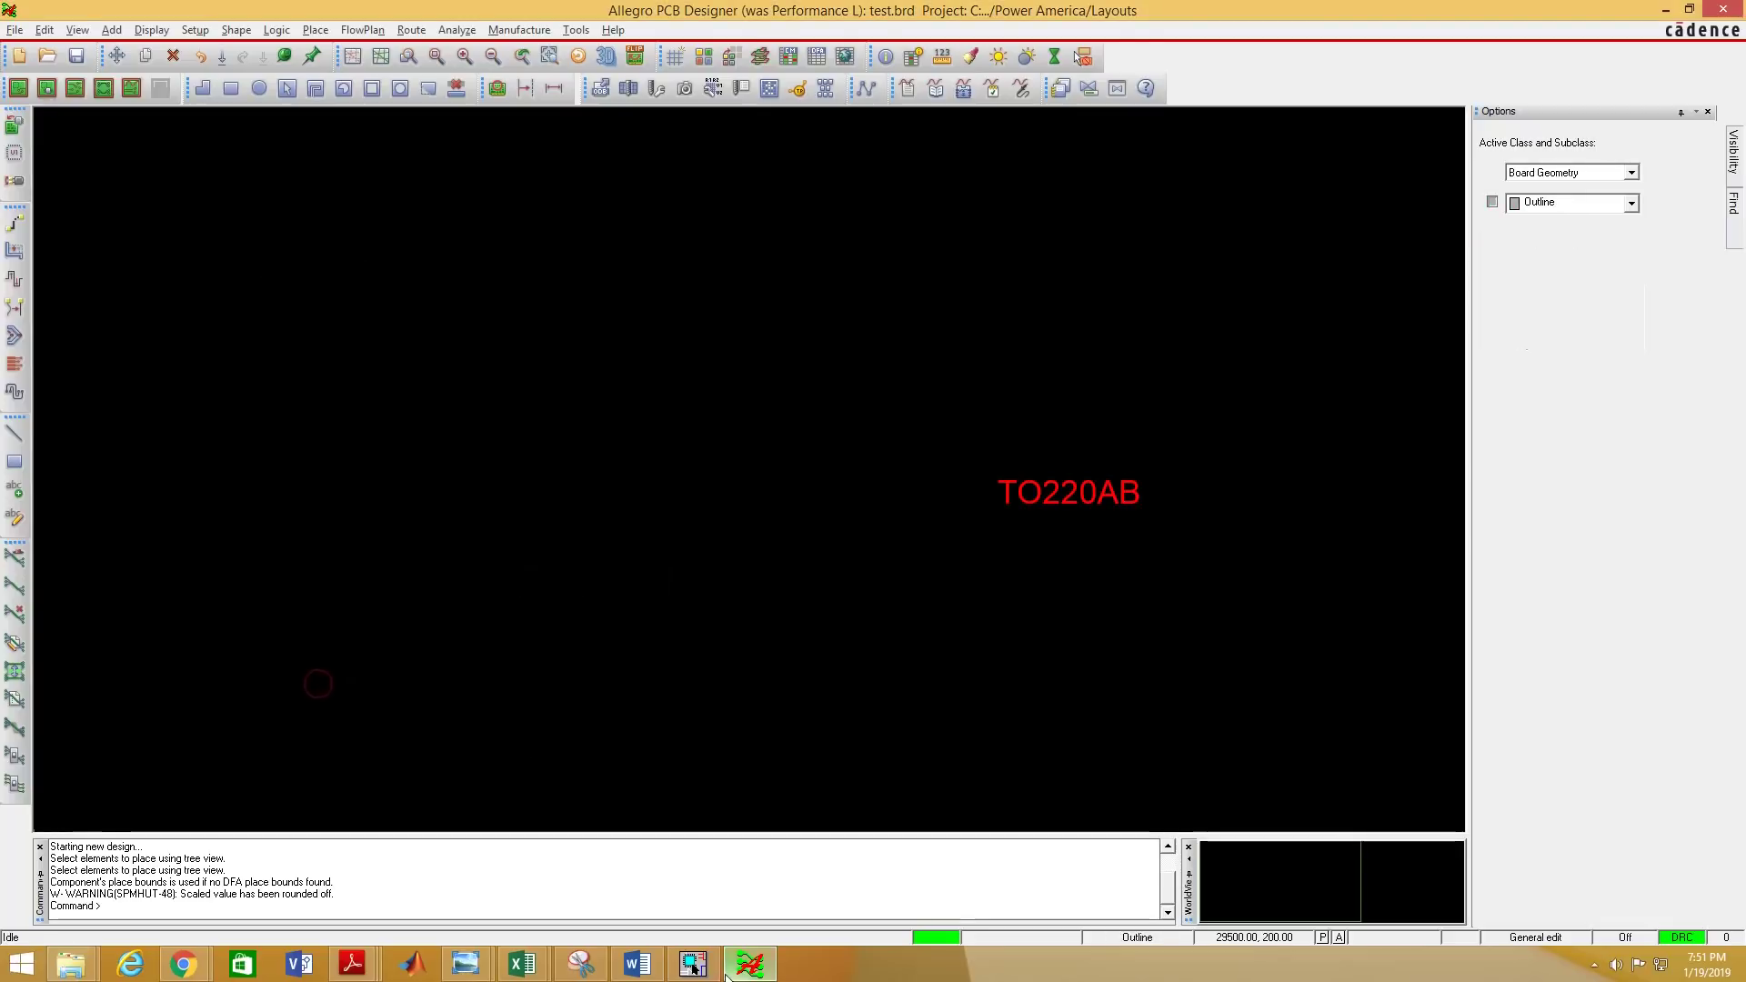
Switch to Allegro Design Entry CIS, set the PCB Footprint of U1 to to220ab, and save the properties.
left_click(694, 964)
left_click(363, 325)
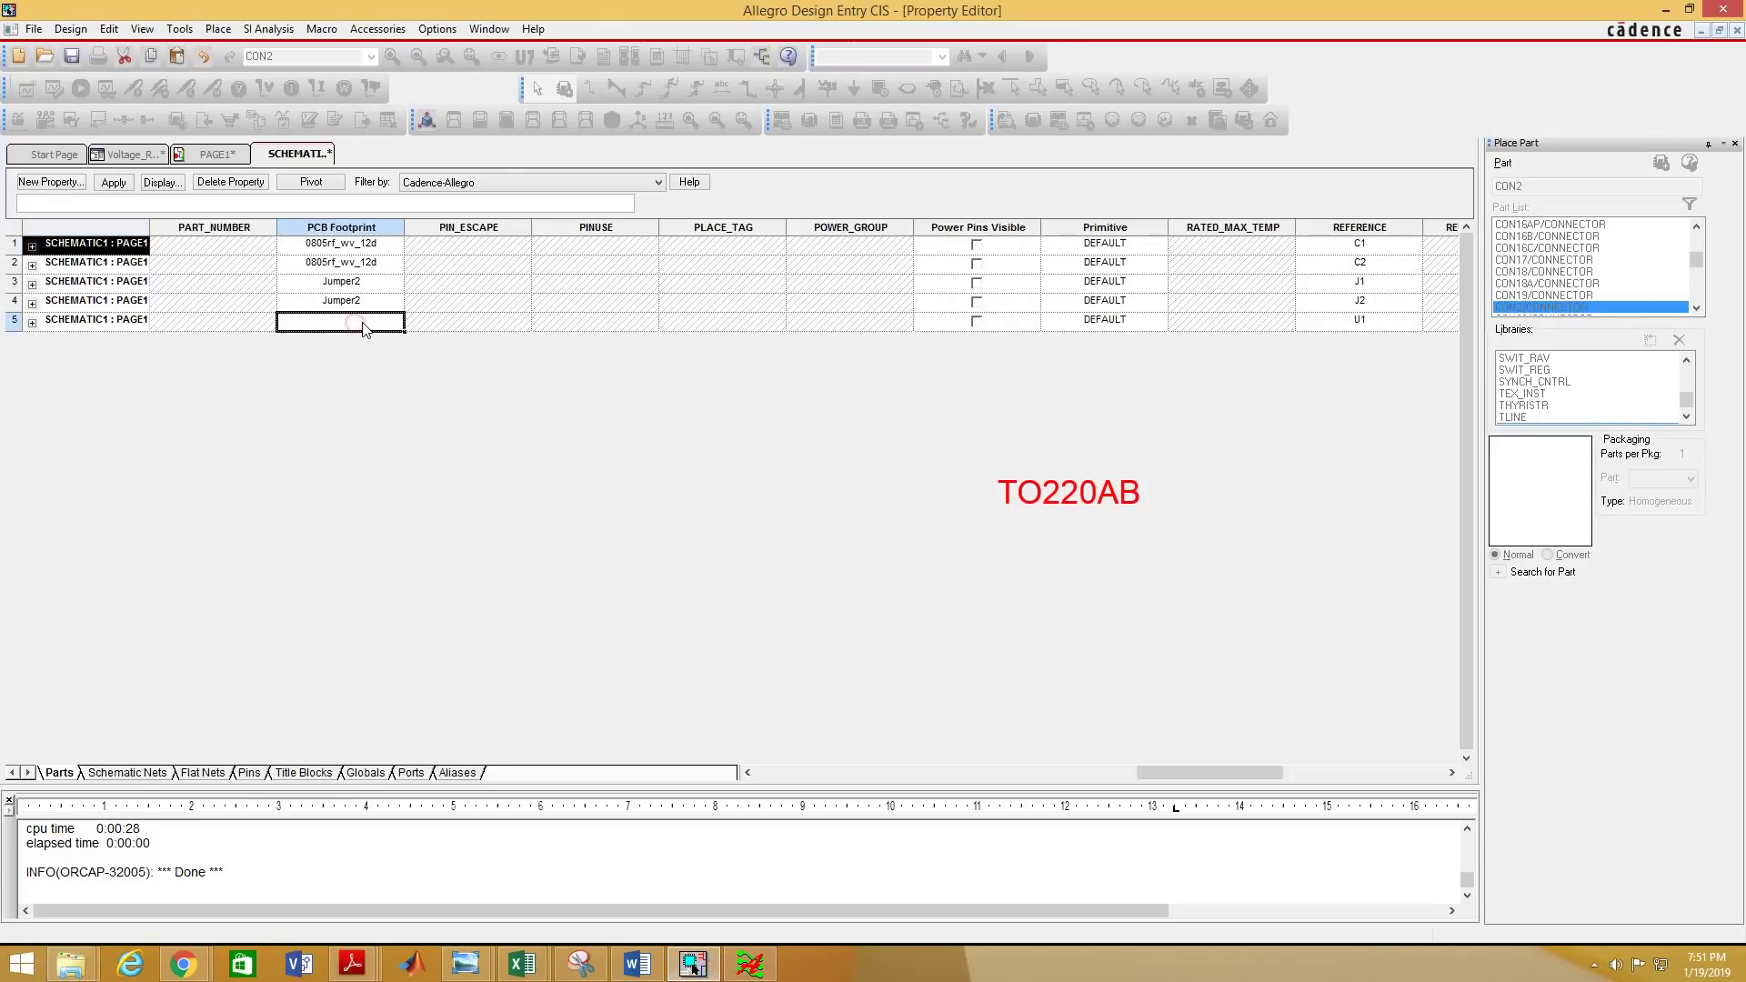
type("to220ab")
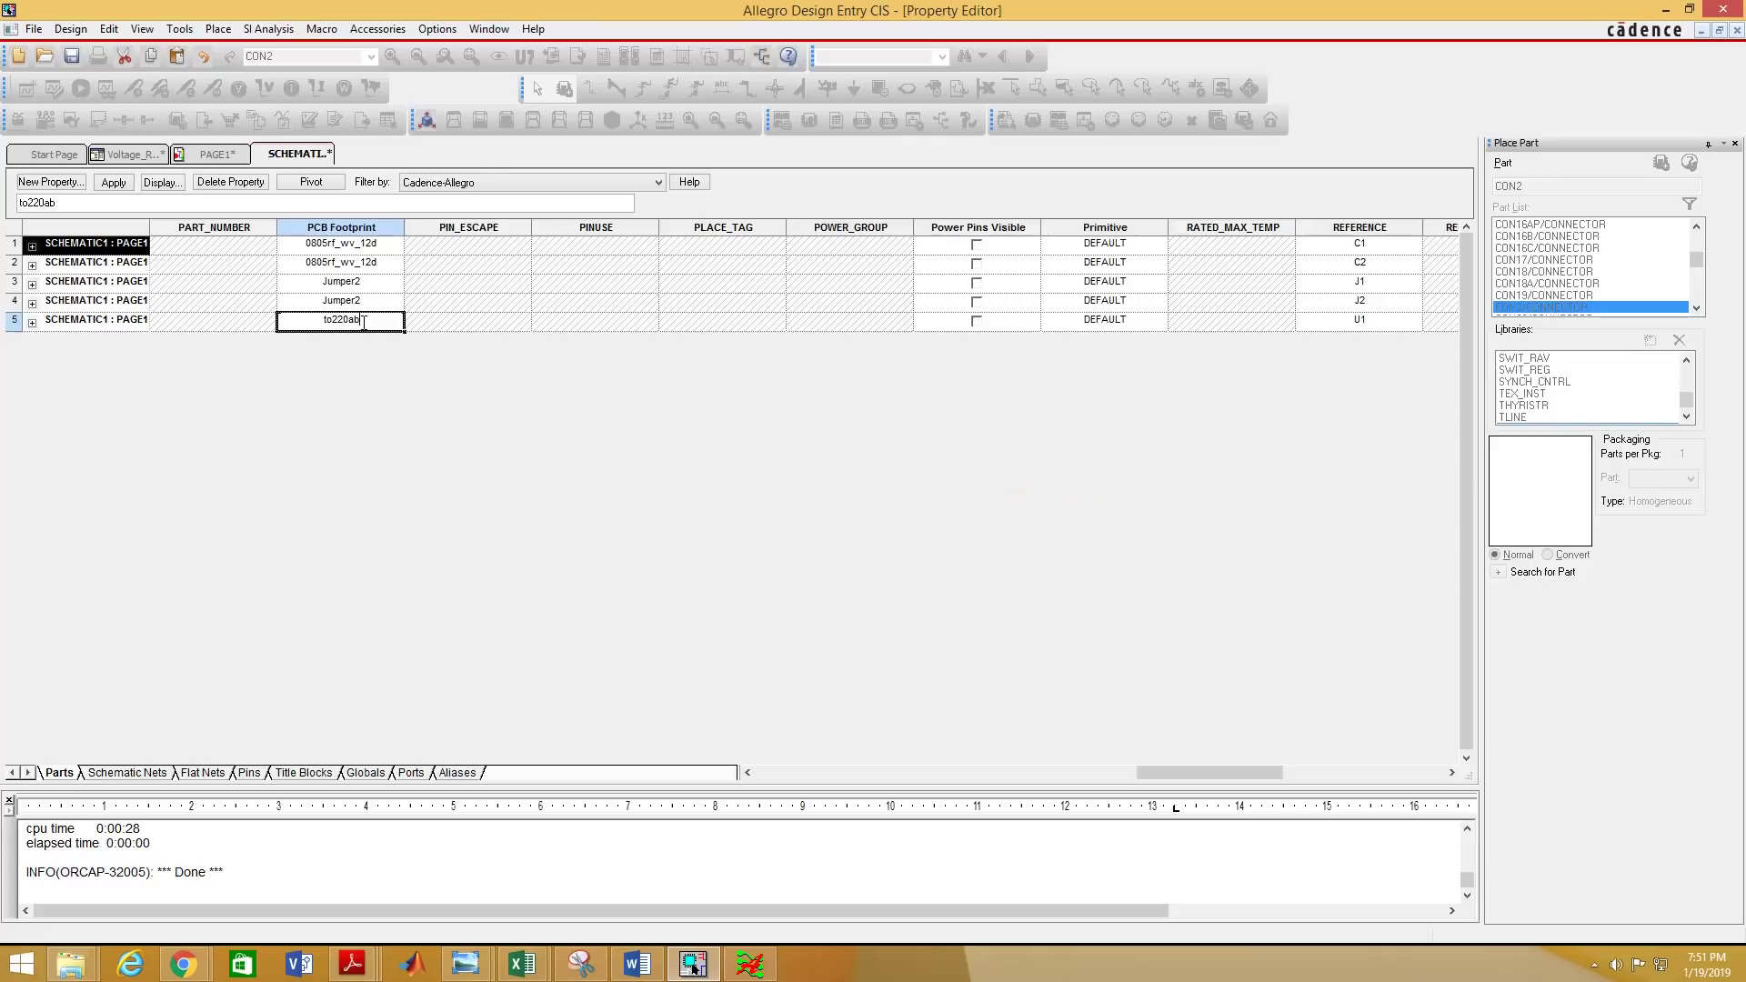
right_click(287, 152)
left_click(337, 239)
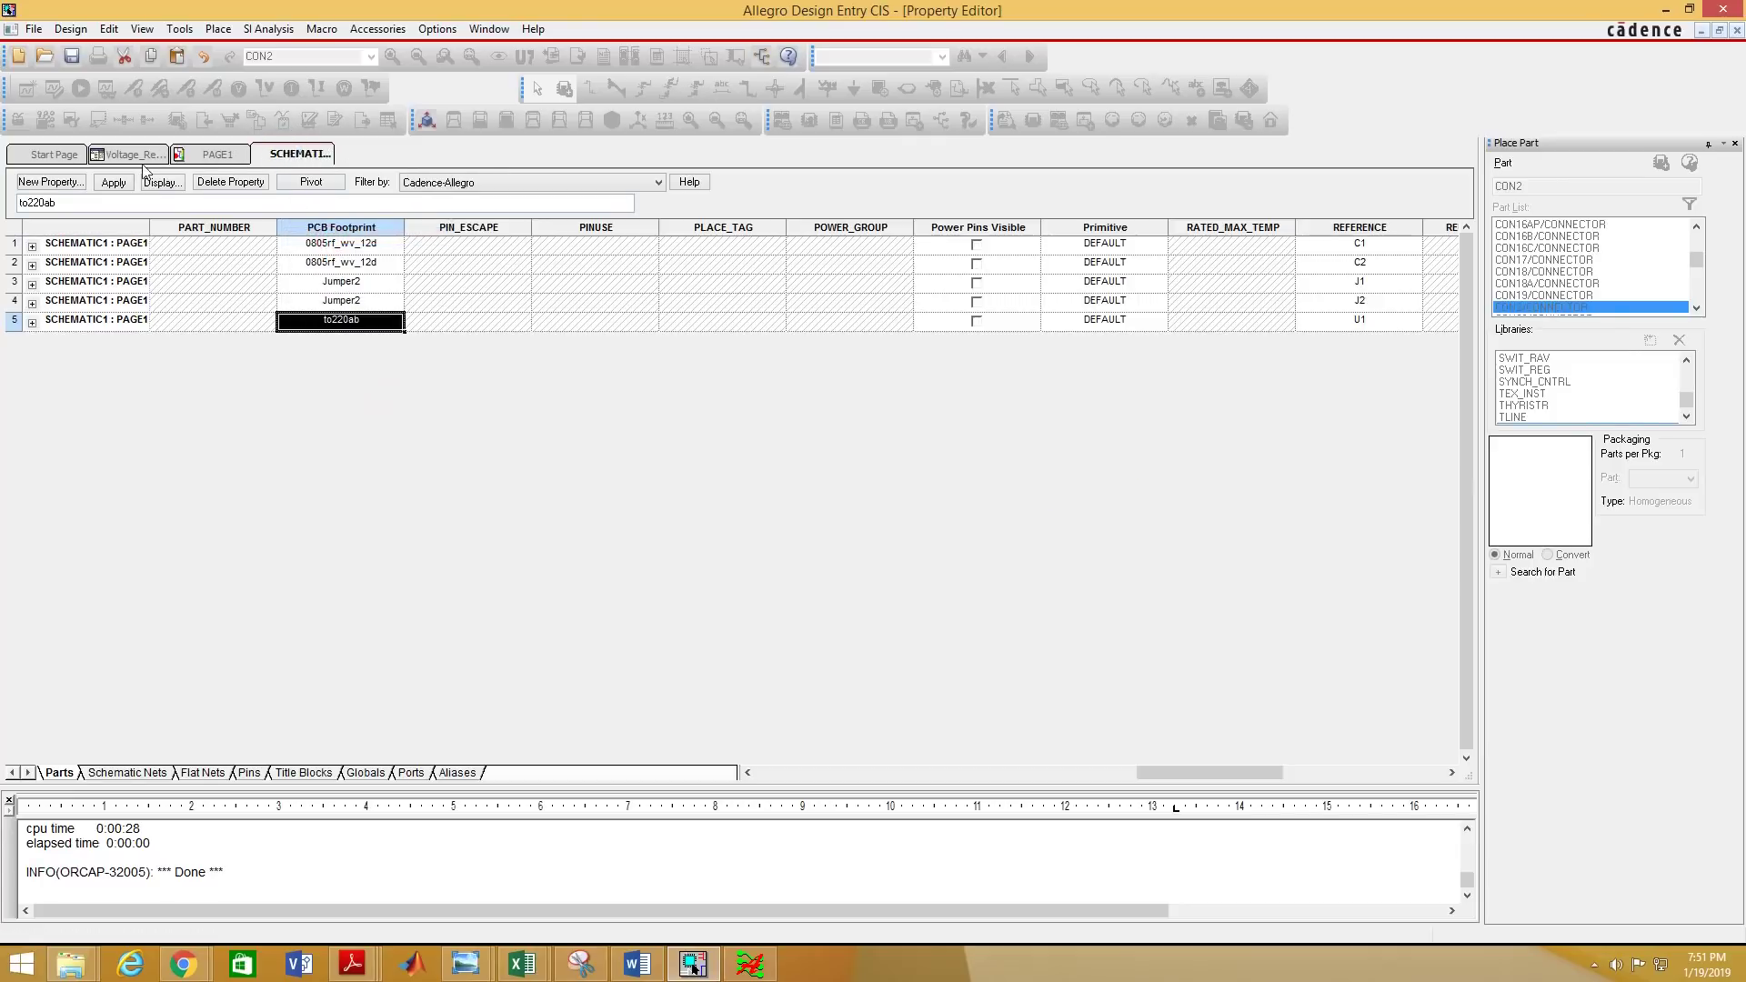
left_click(218, 153)
left_click(307, 283)
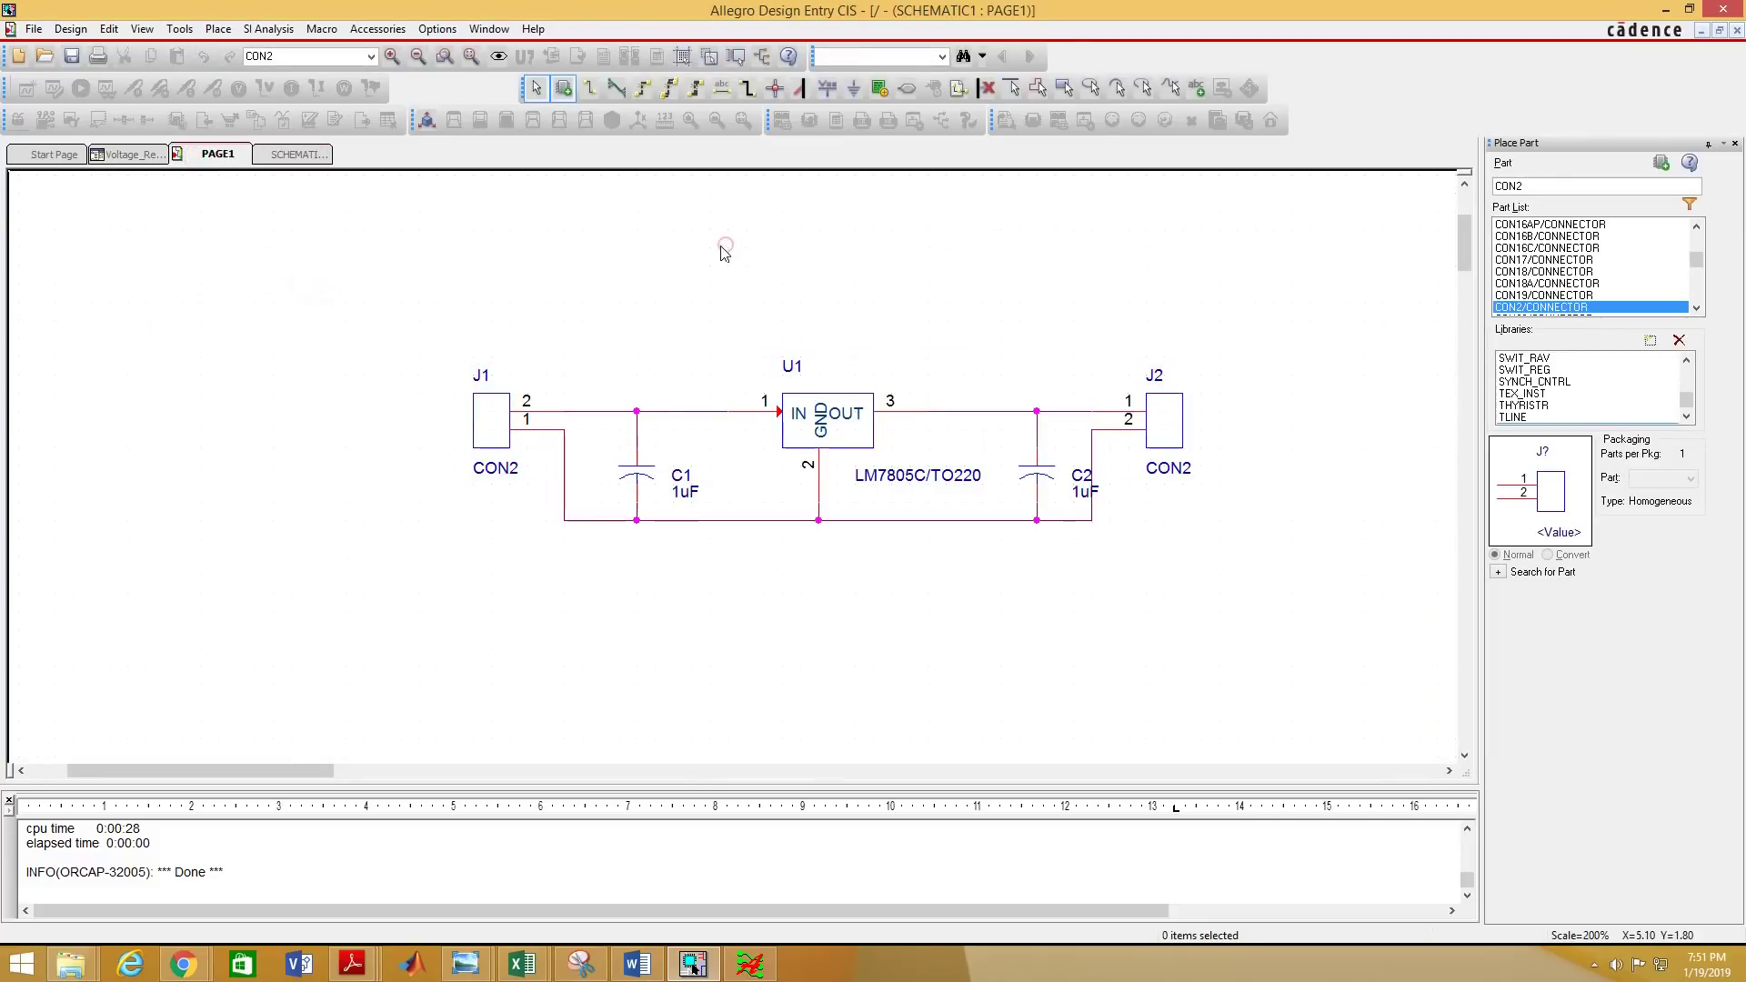
left_click(723, 252)
left_click(368, 272)
left_click(171, 214)
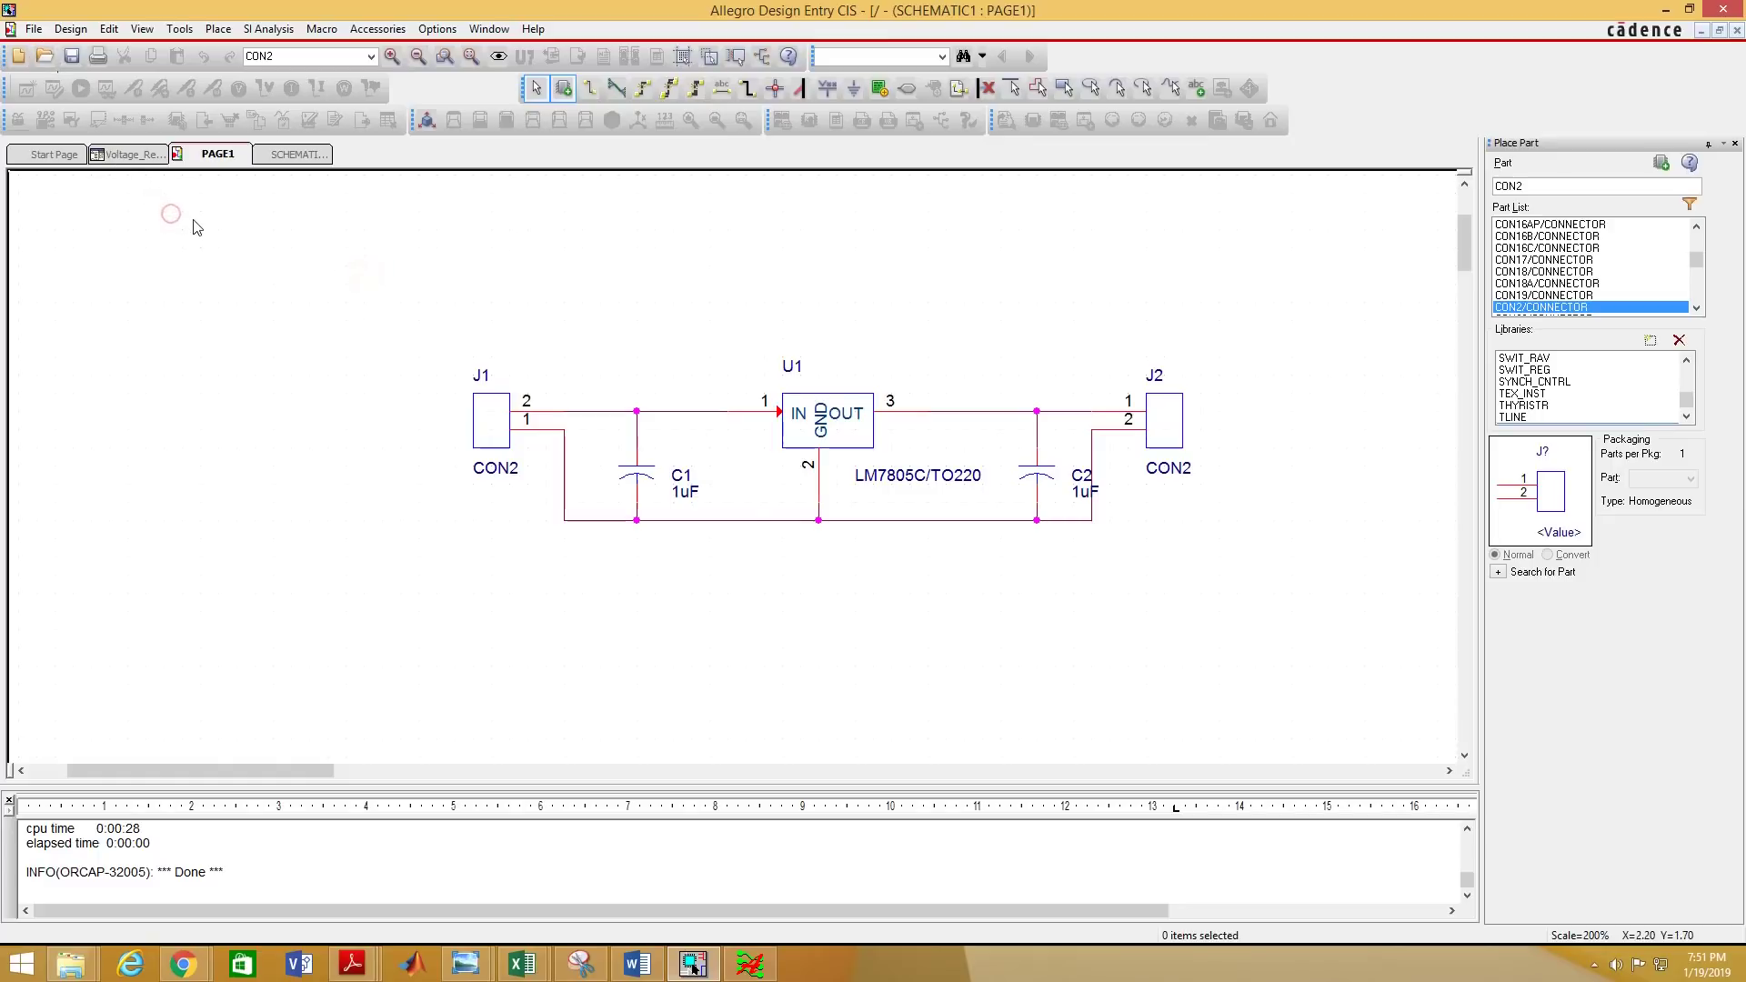
Start netlist creation for voltage_regulator.dsn, with the ORCAD folder in Documents as the netlist files directory.
left_click(124, 161)
left_click(128, 236)
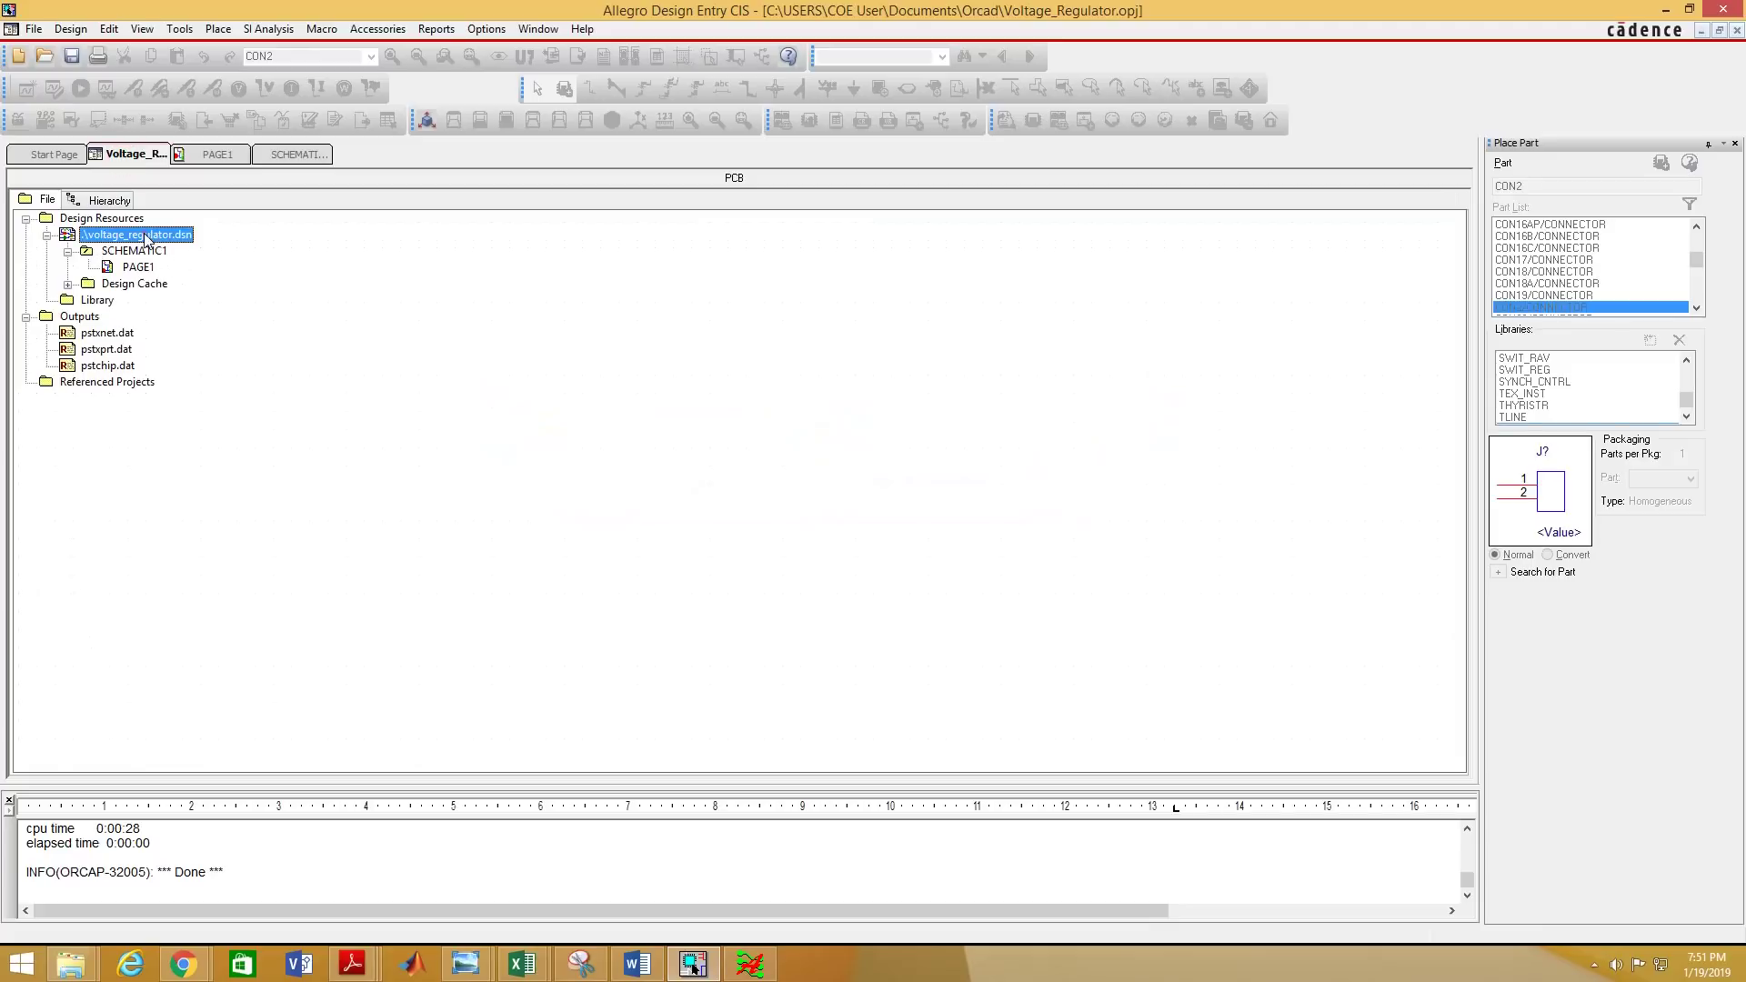
left_click(180, 32)
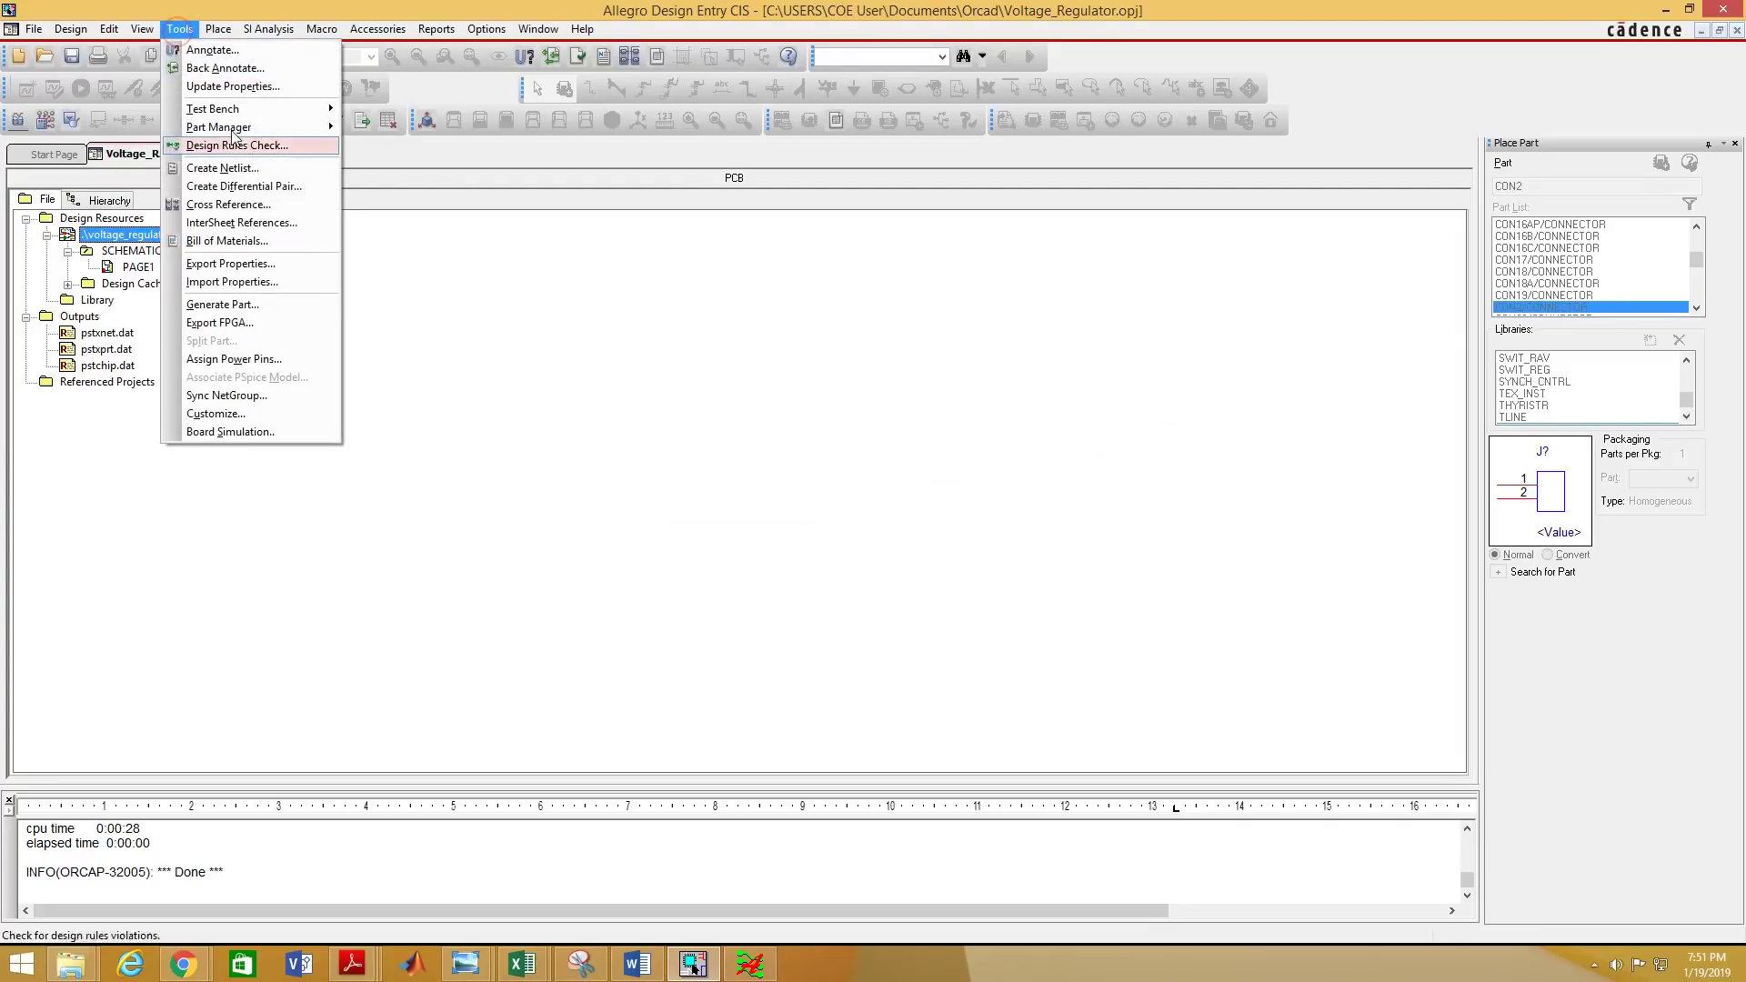
left_click(247, 173)
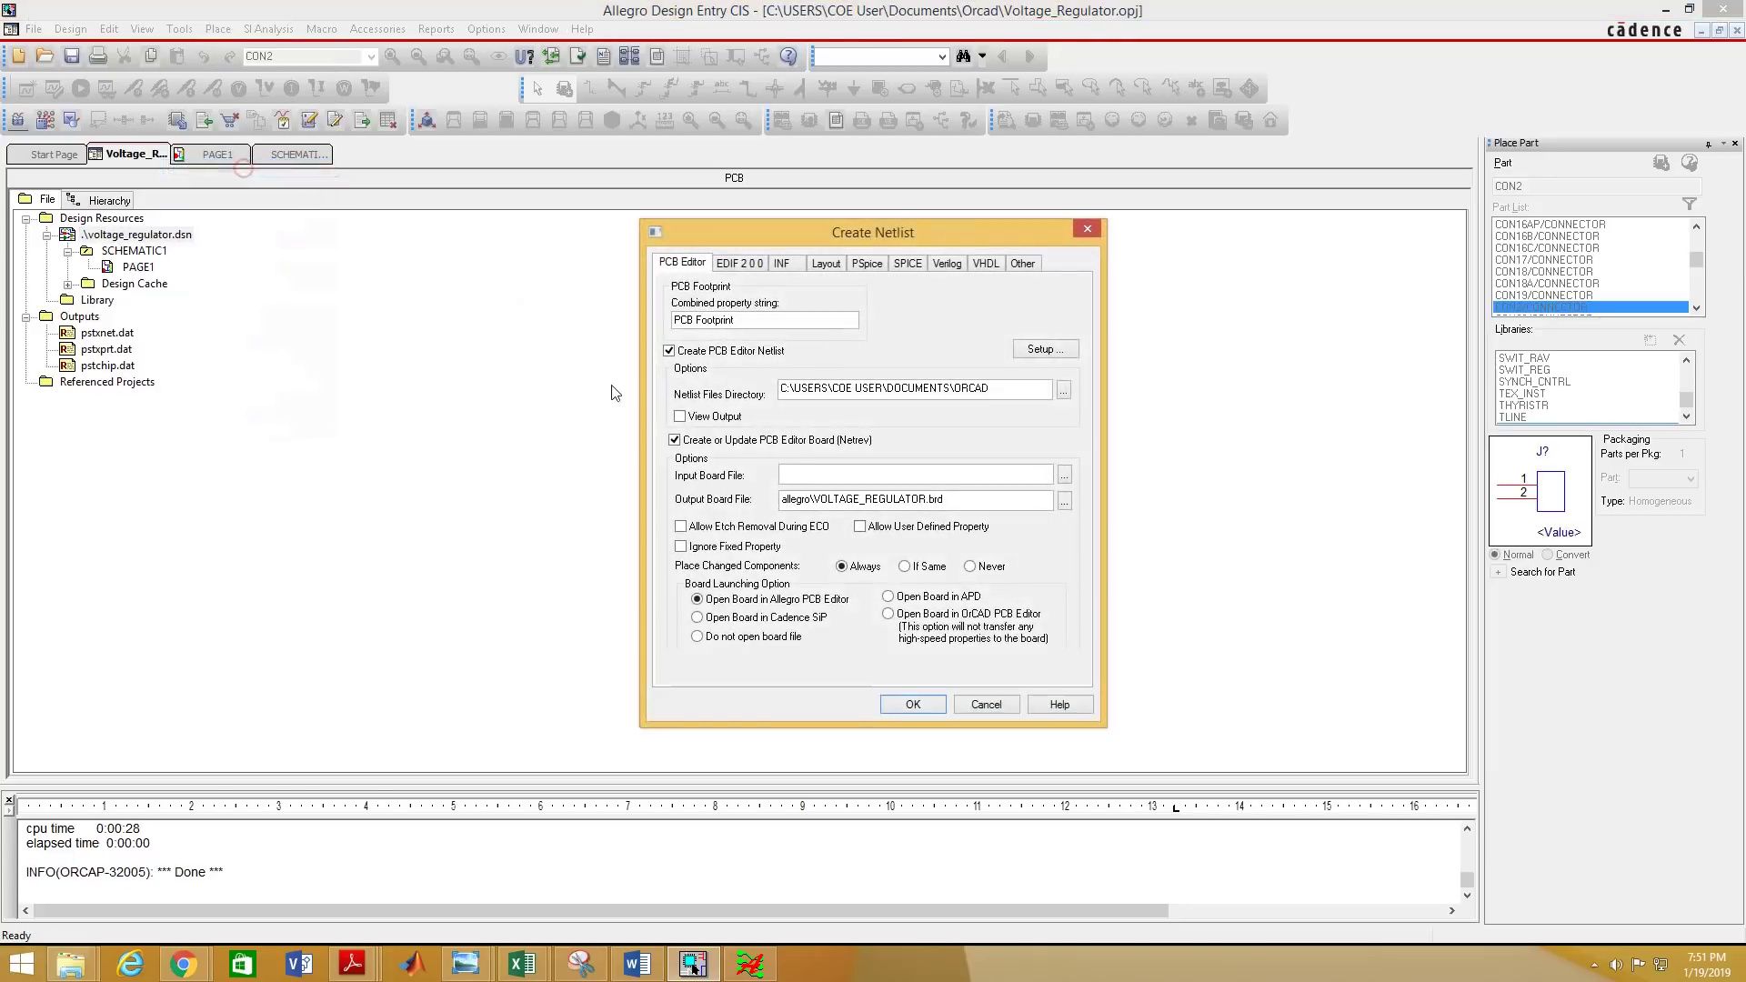
left_click(1064, 391)
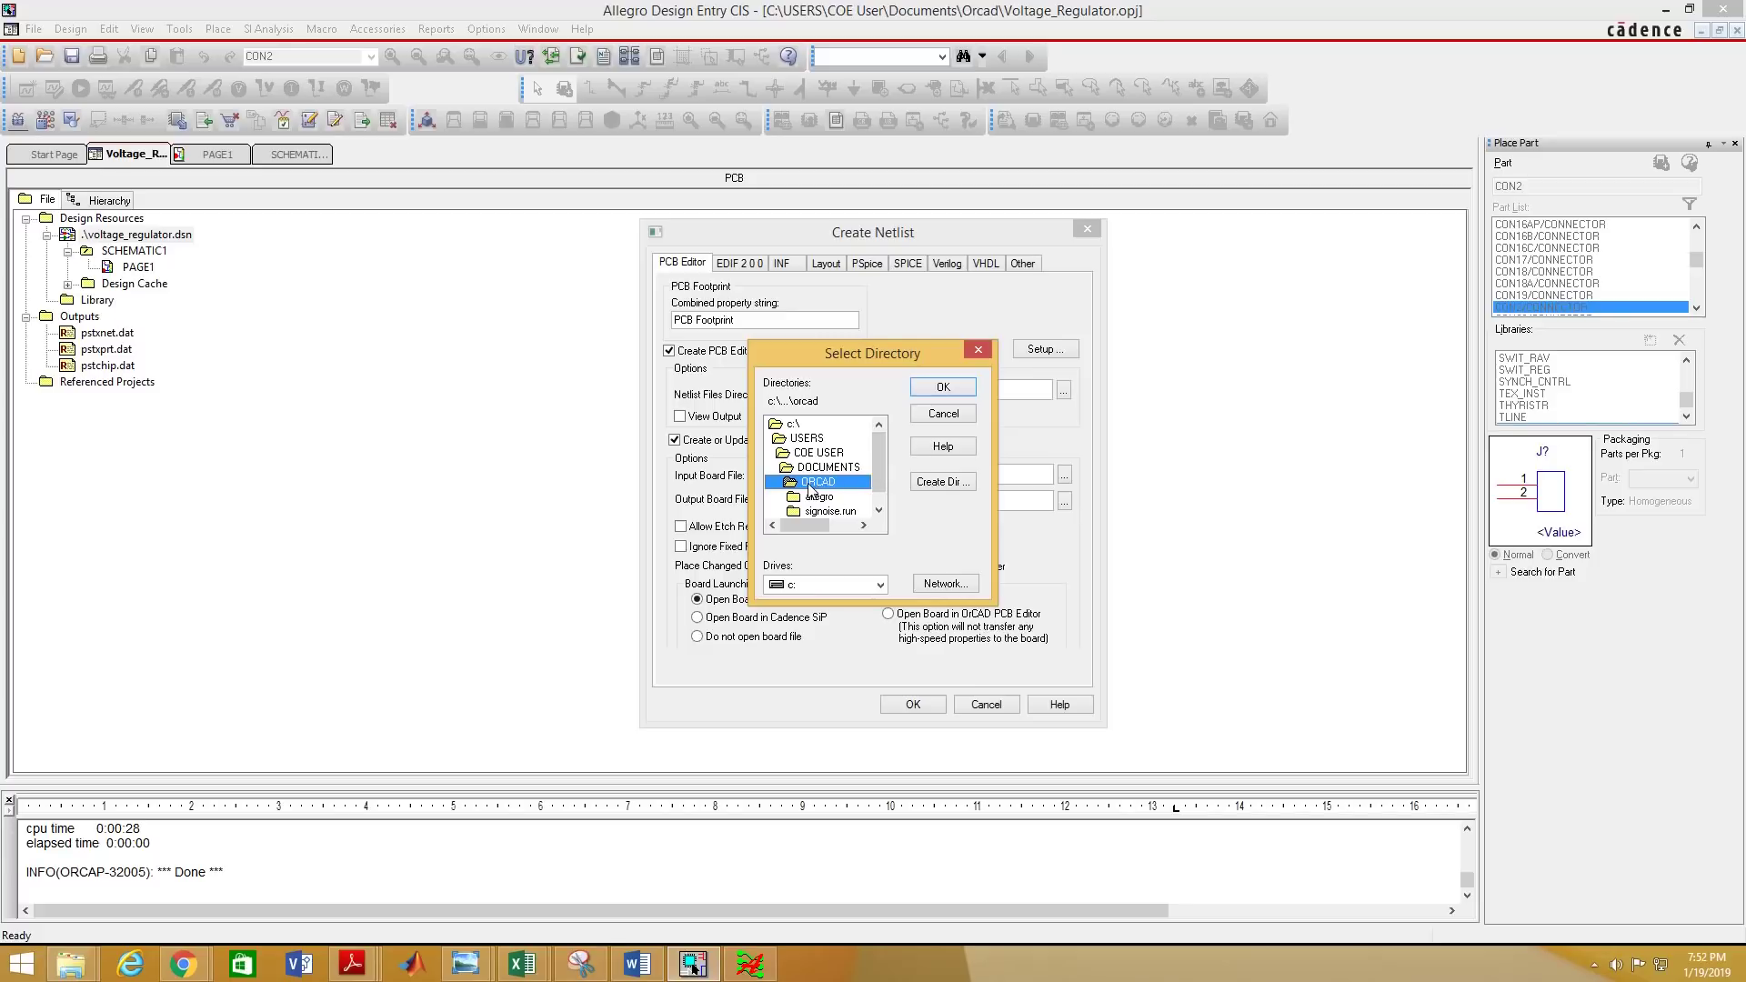
left_click(943, 387)
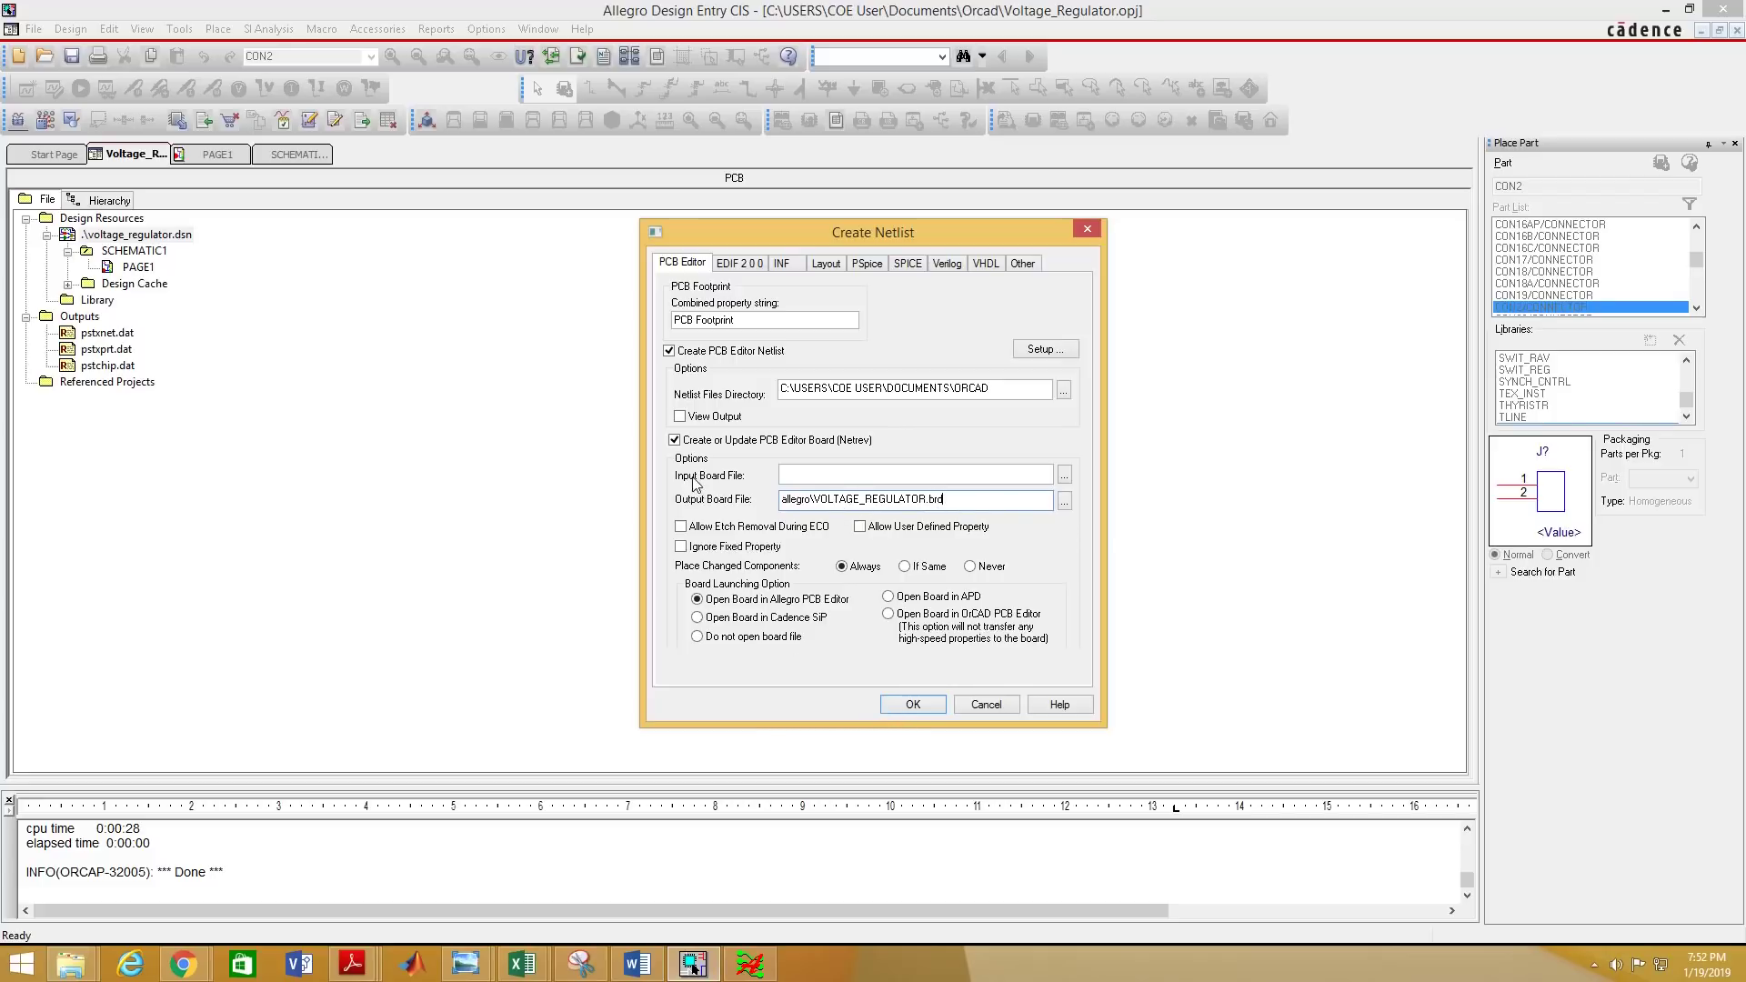
Generate the netlist with PCB Editor board creation enabled and open the board in Allegro PCB Designer (was Performance L).
left_click(675, 441)
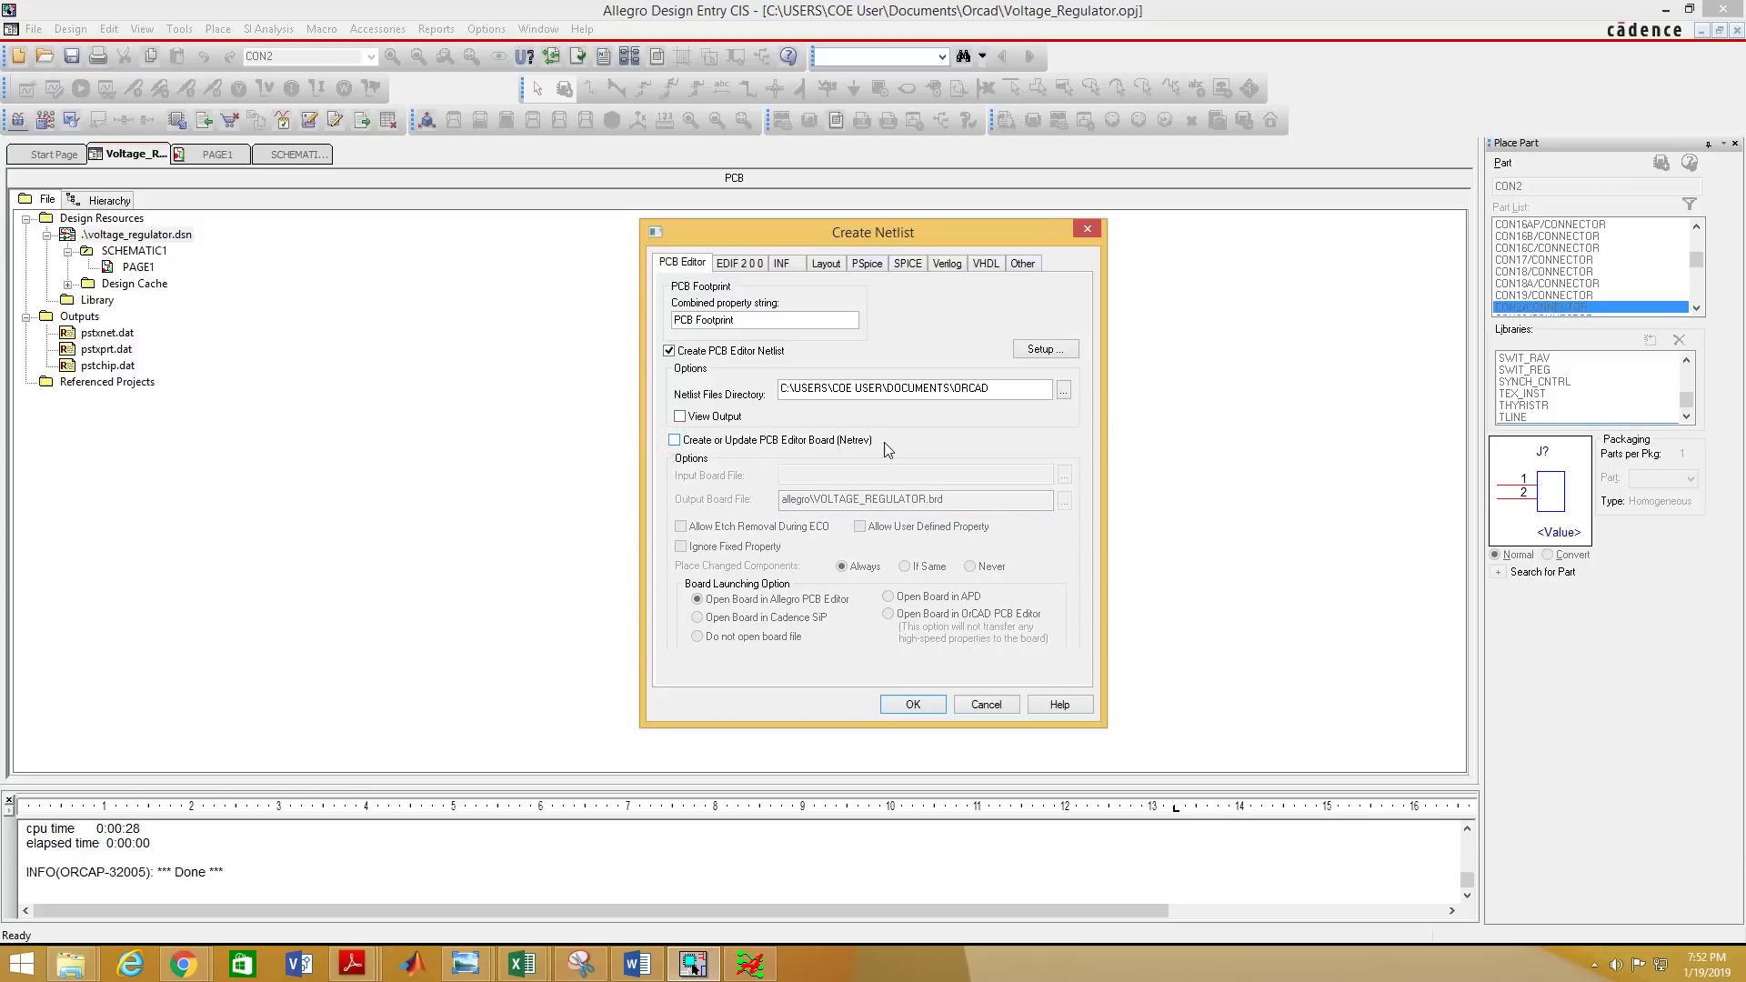
left_click(675, 441)
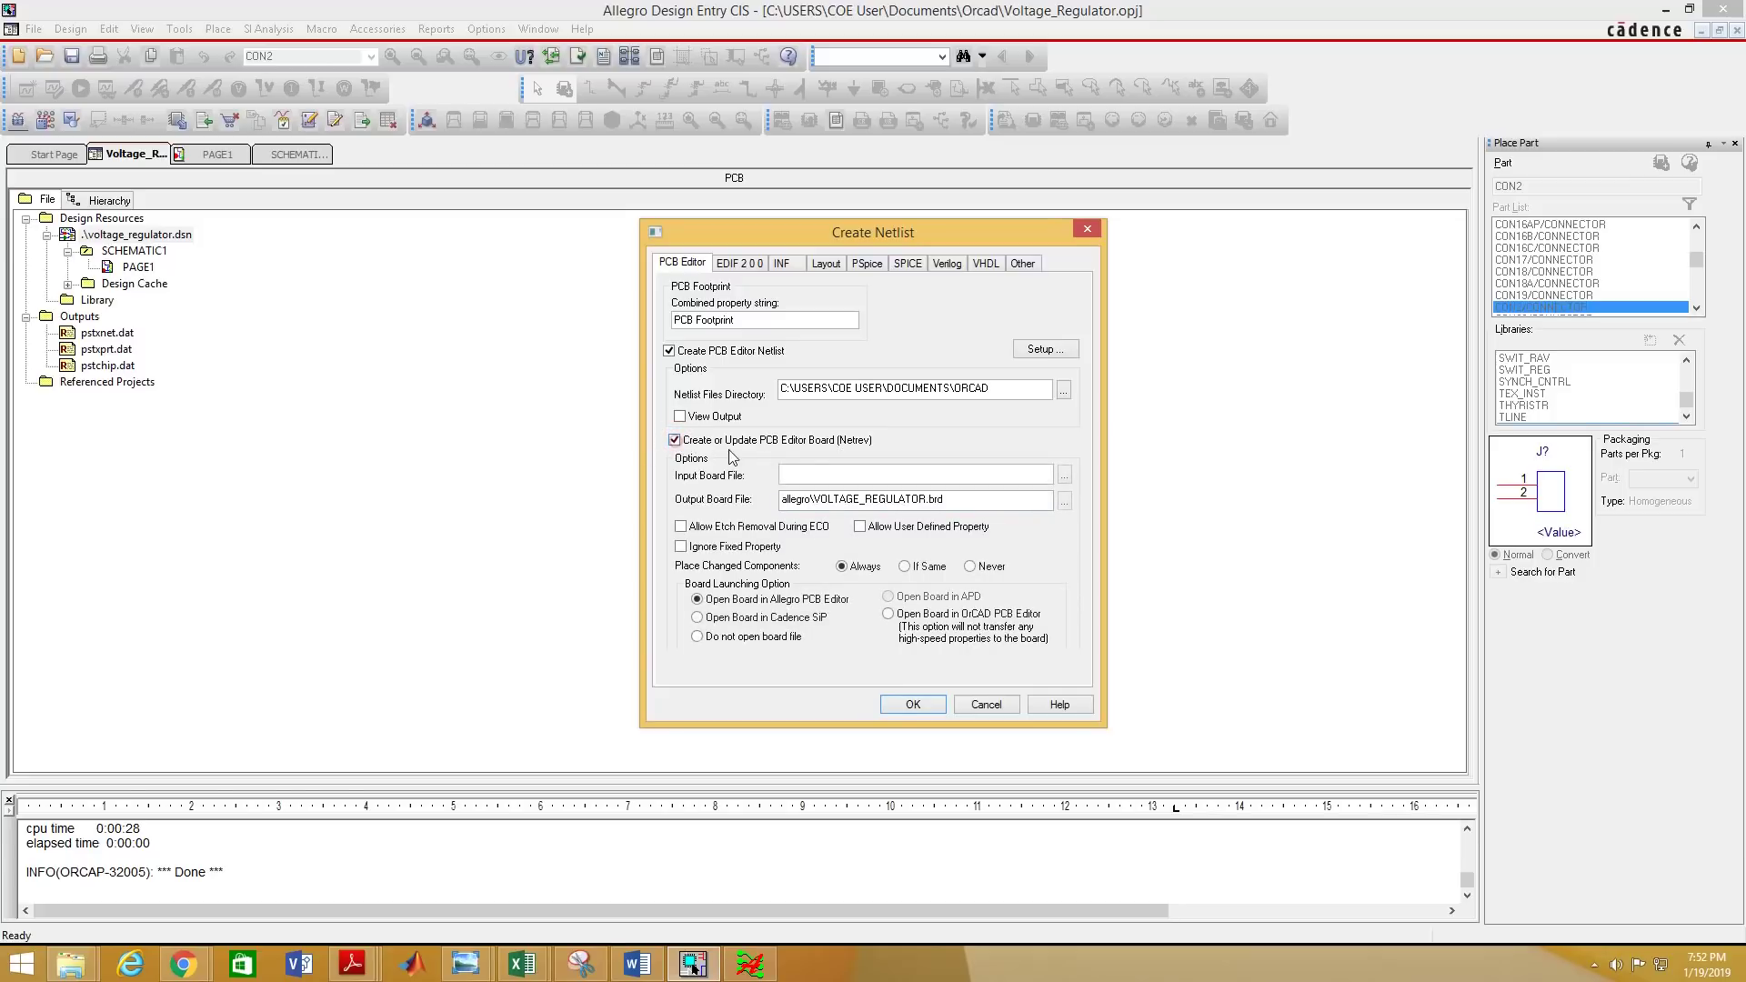
left_click(913, 704)
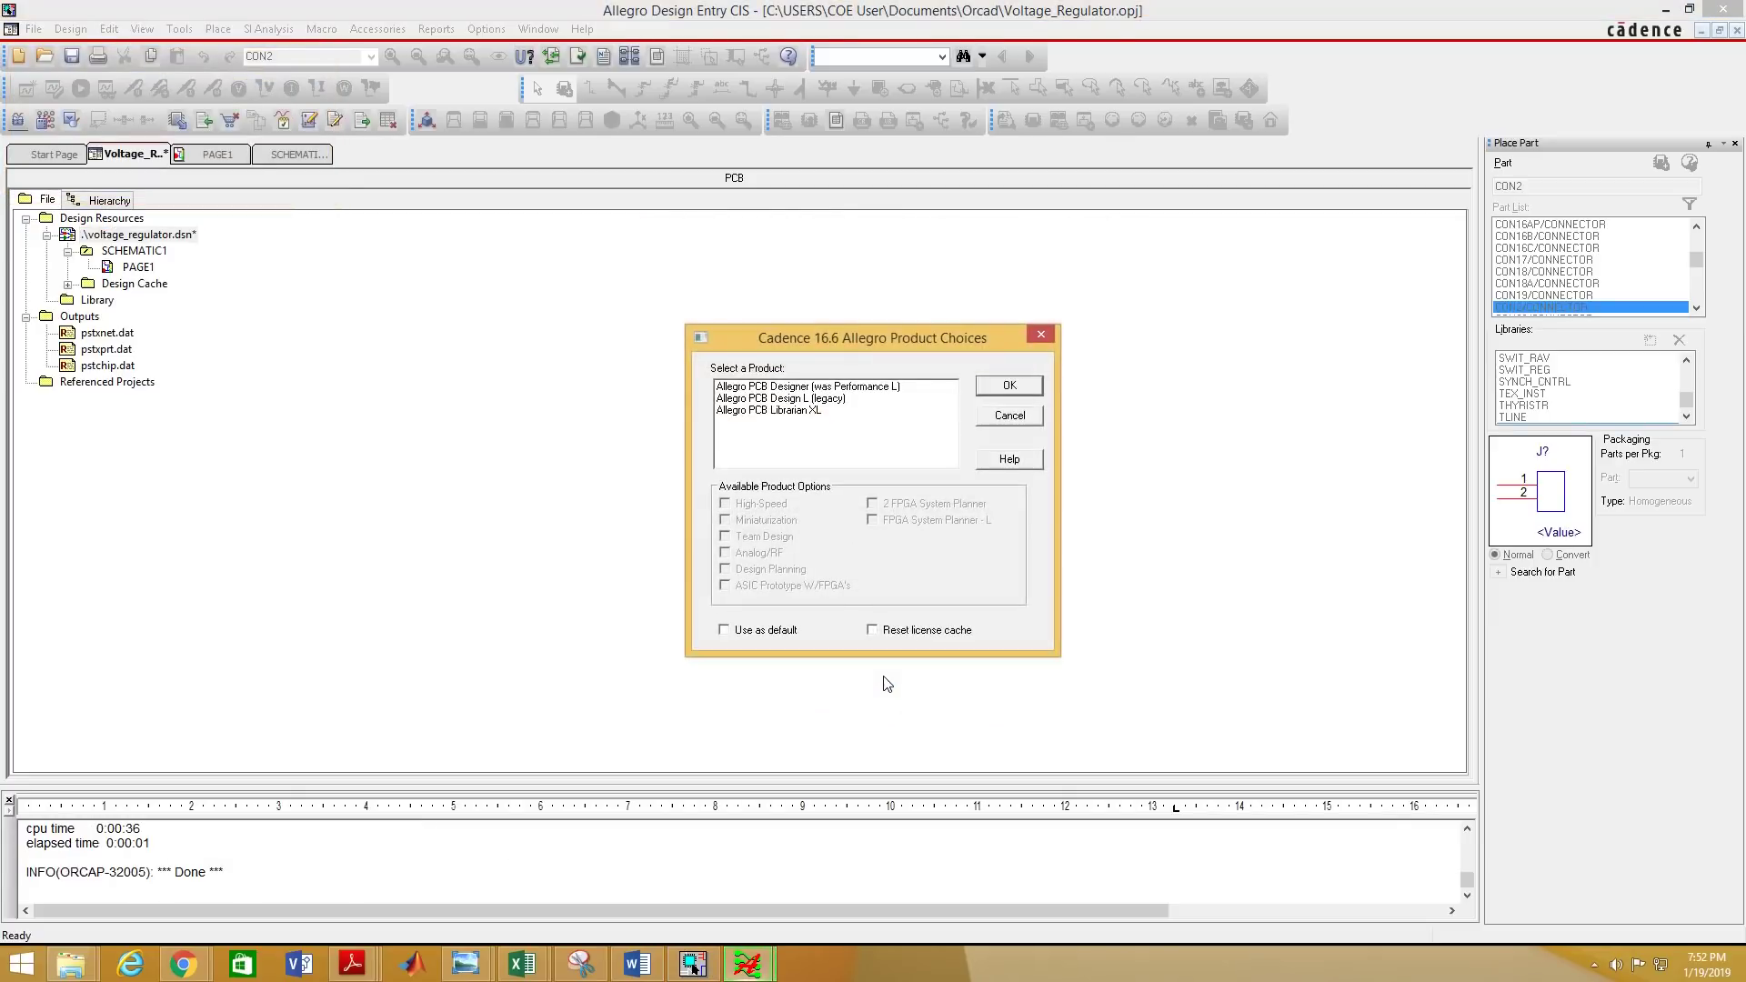
left_click(784, 388)
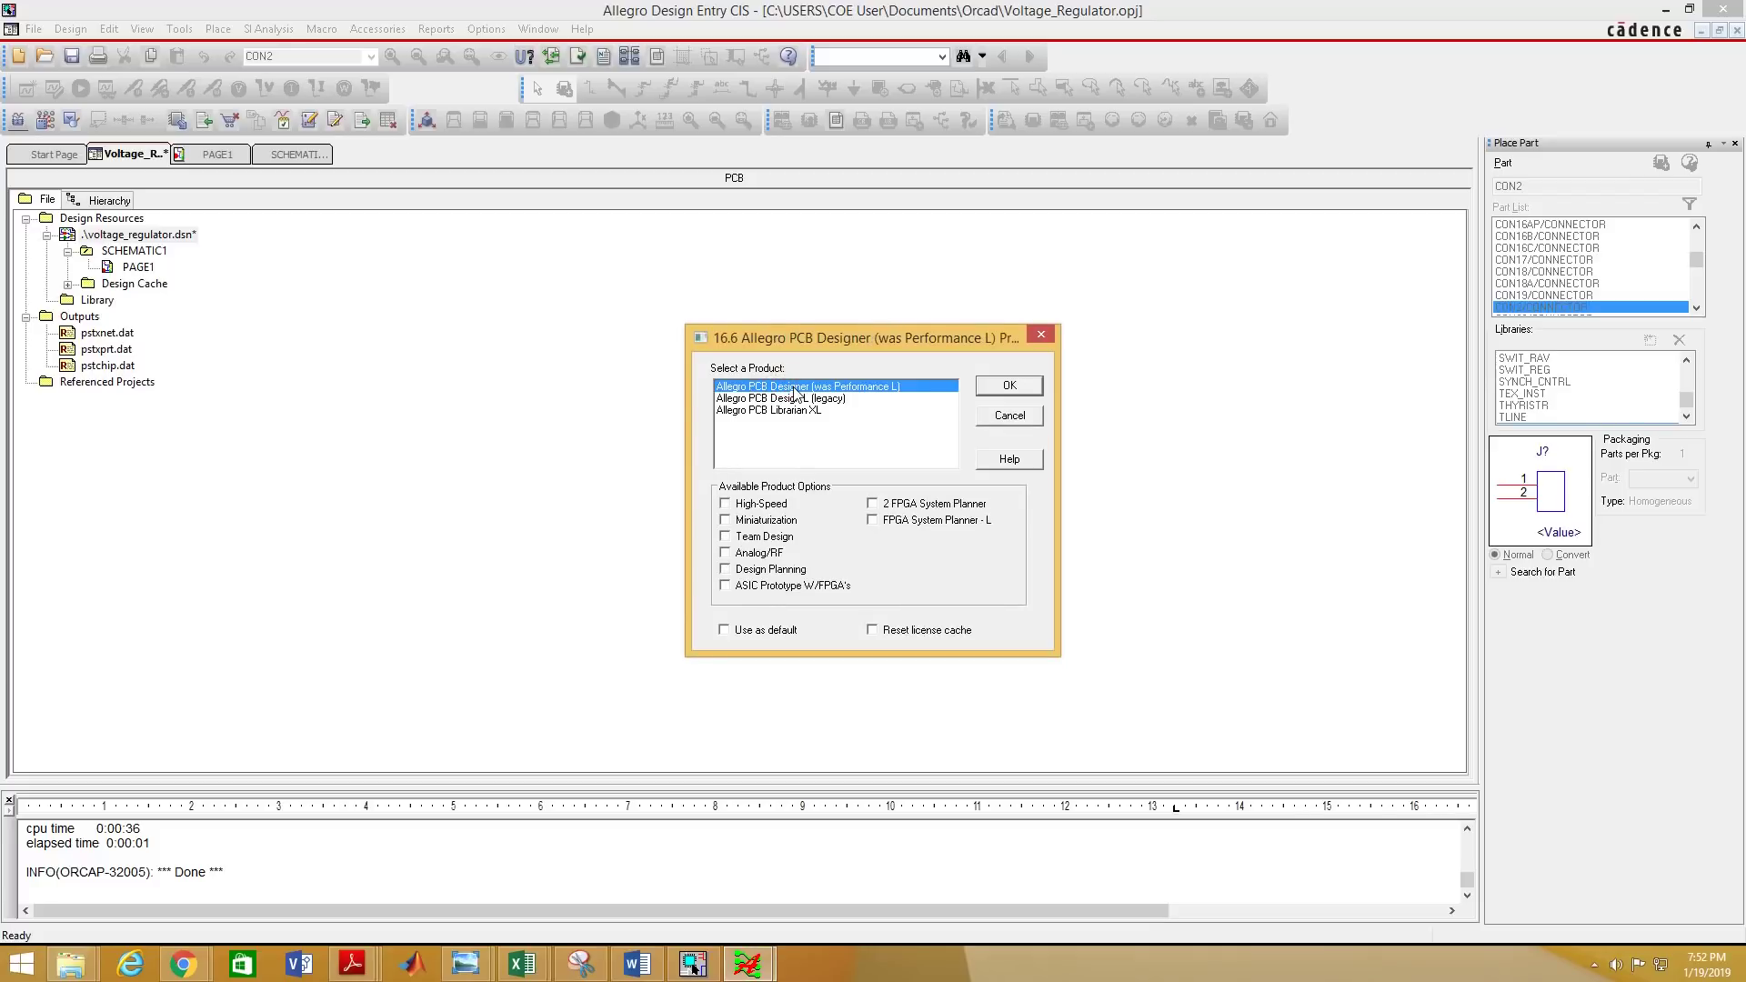
left_click(1010, 386)
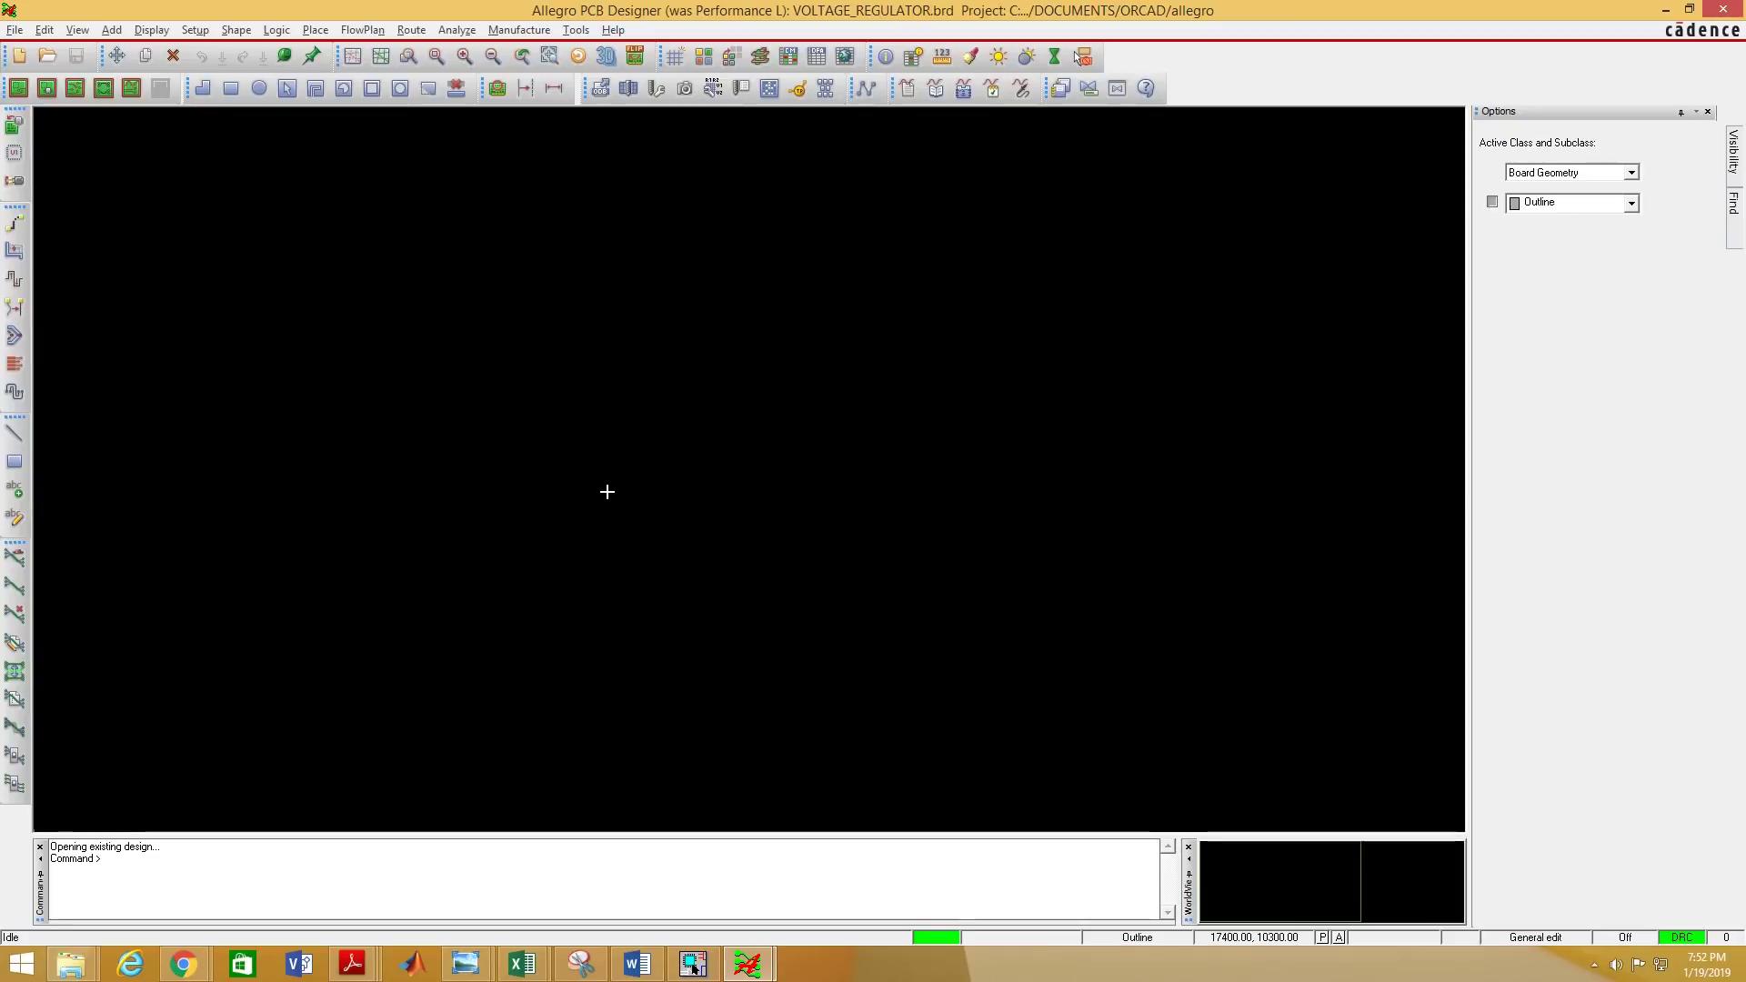
Turn on the grid display for the VOLTAGE_REGULATOR board.
left_click(196, 31)
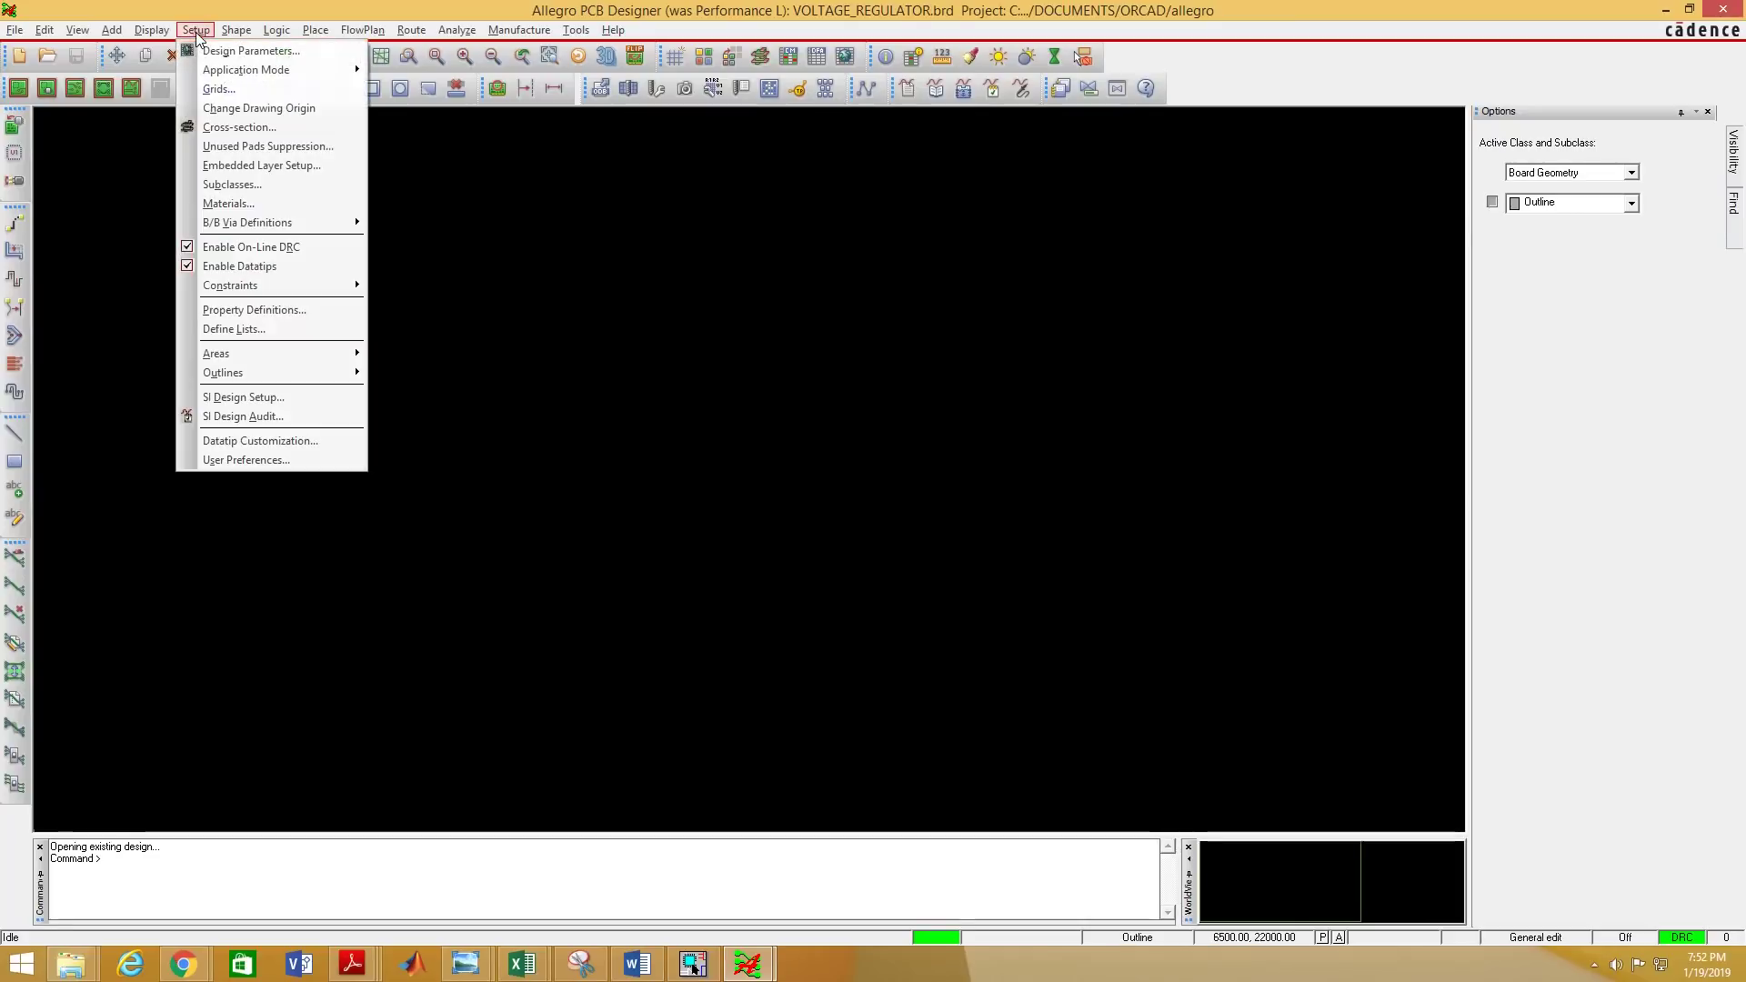
left_click(219, 89)
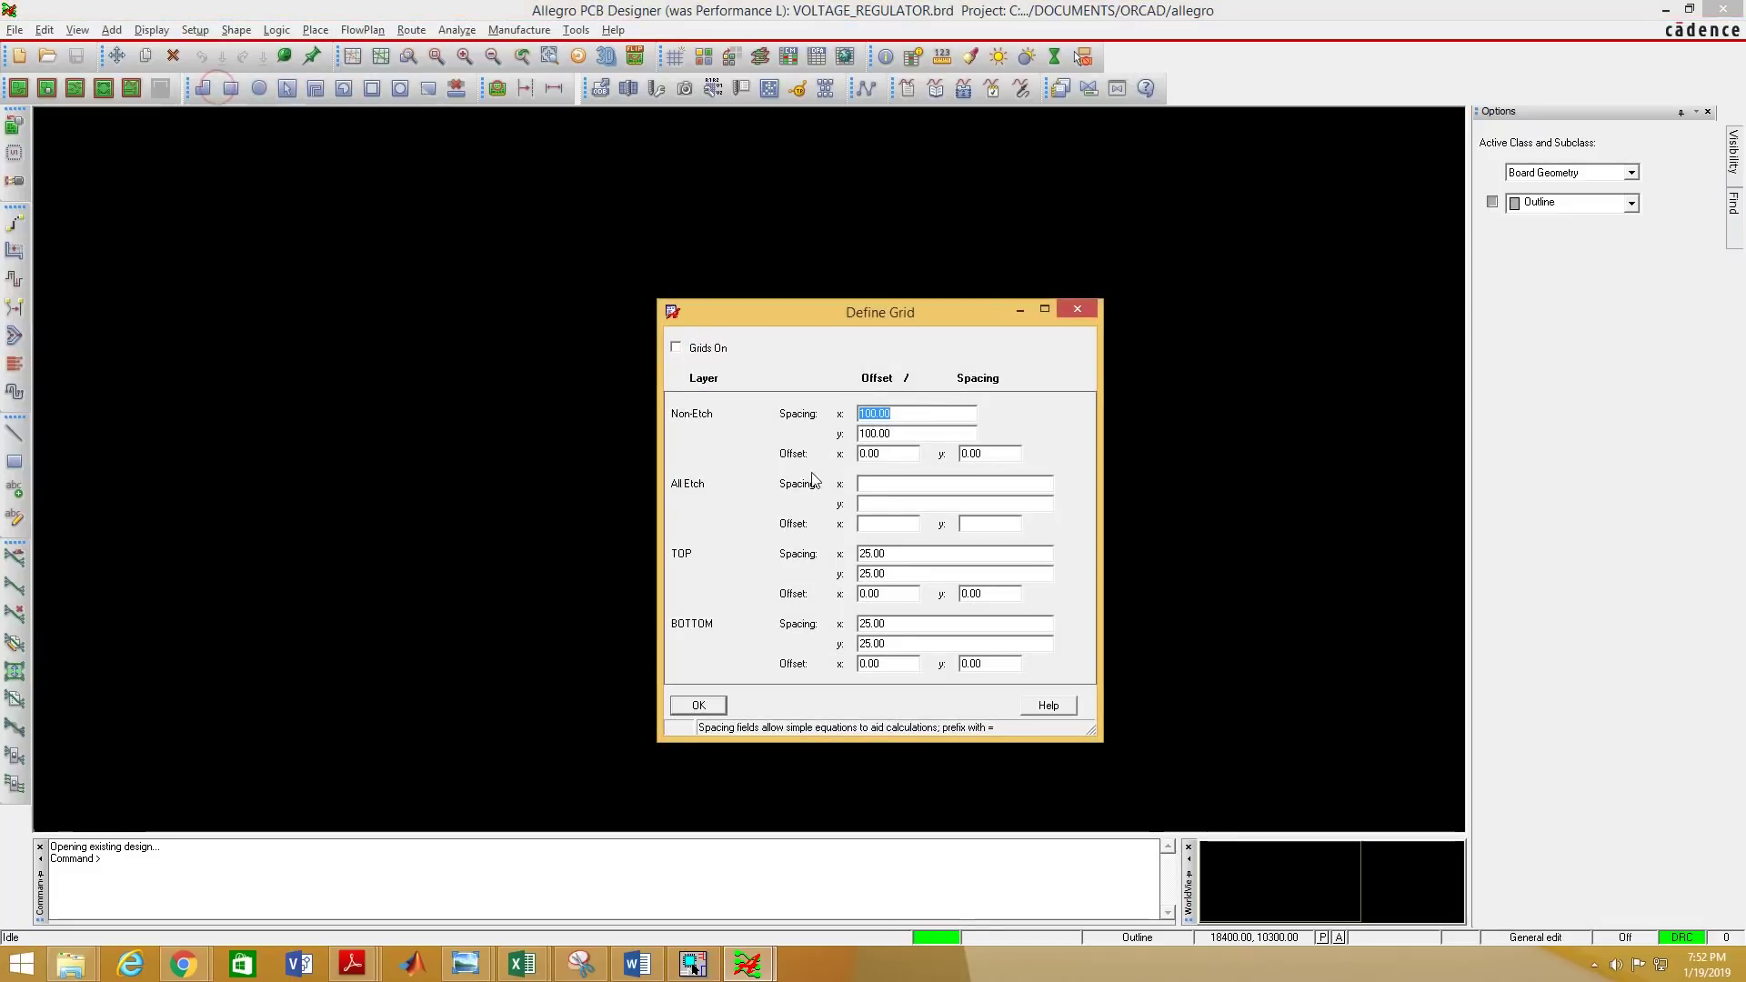
left_click(676, 348)
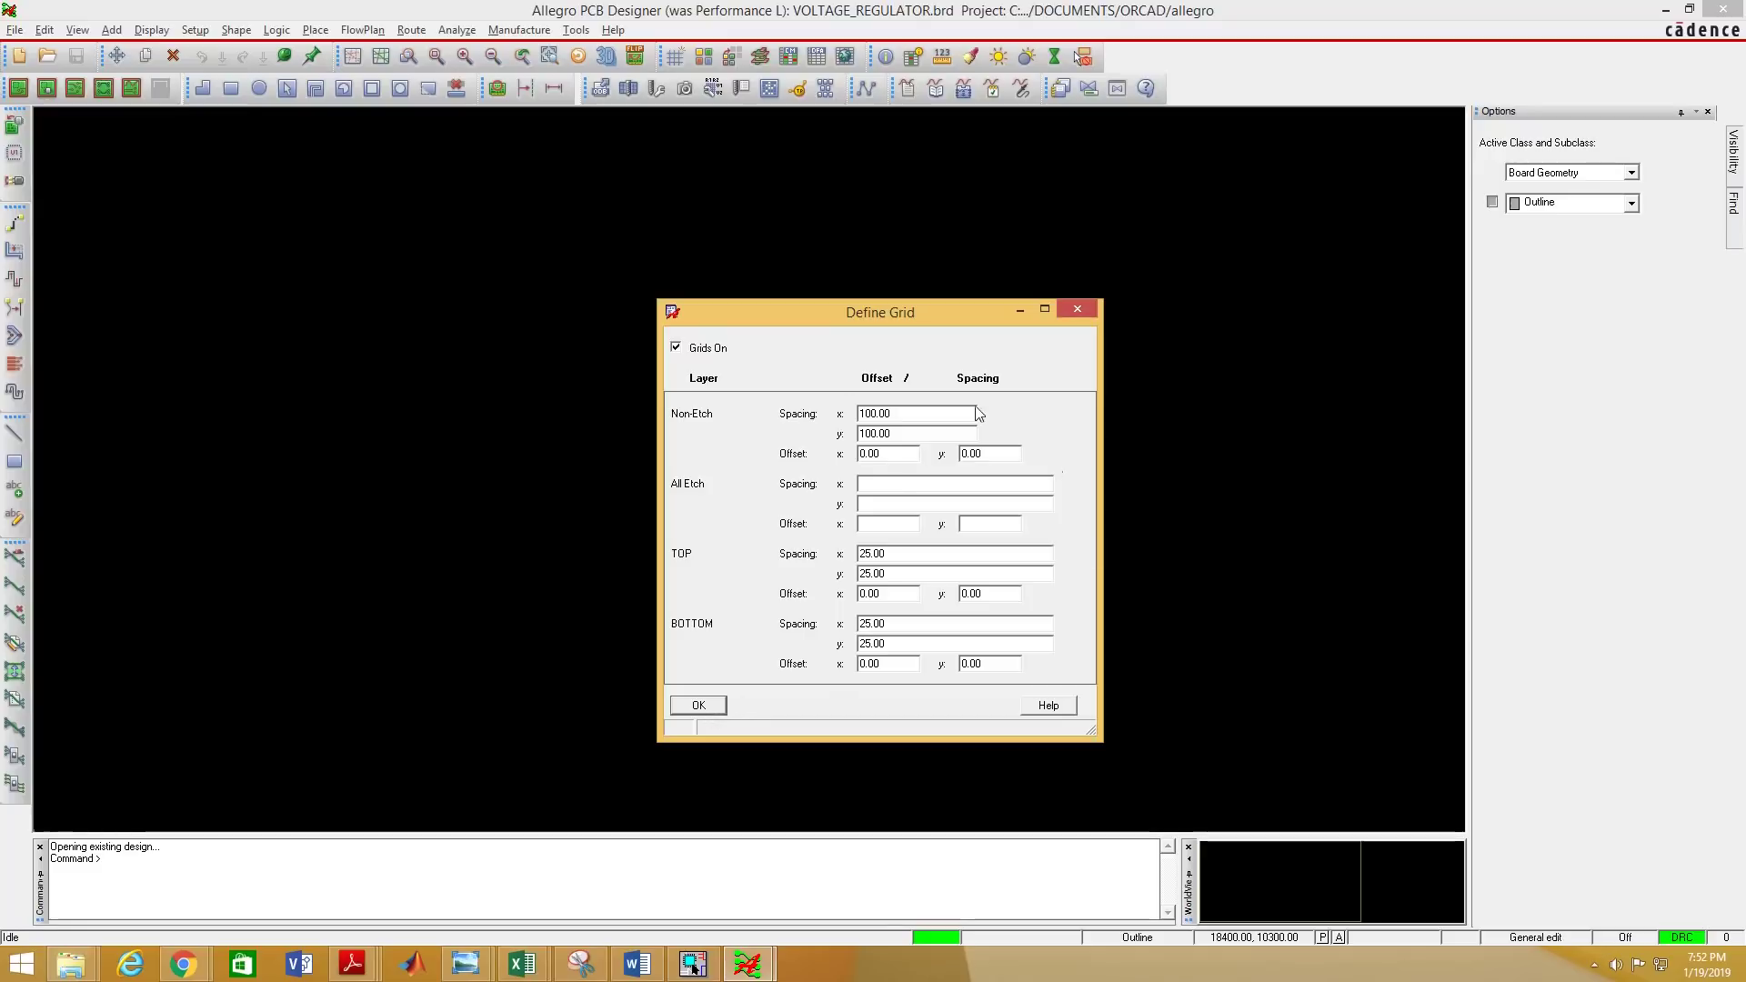
left_click(699, 705)
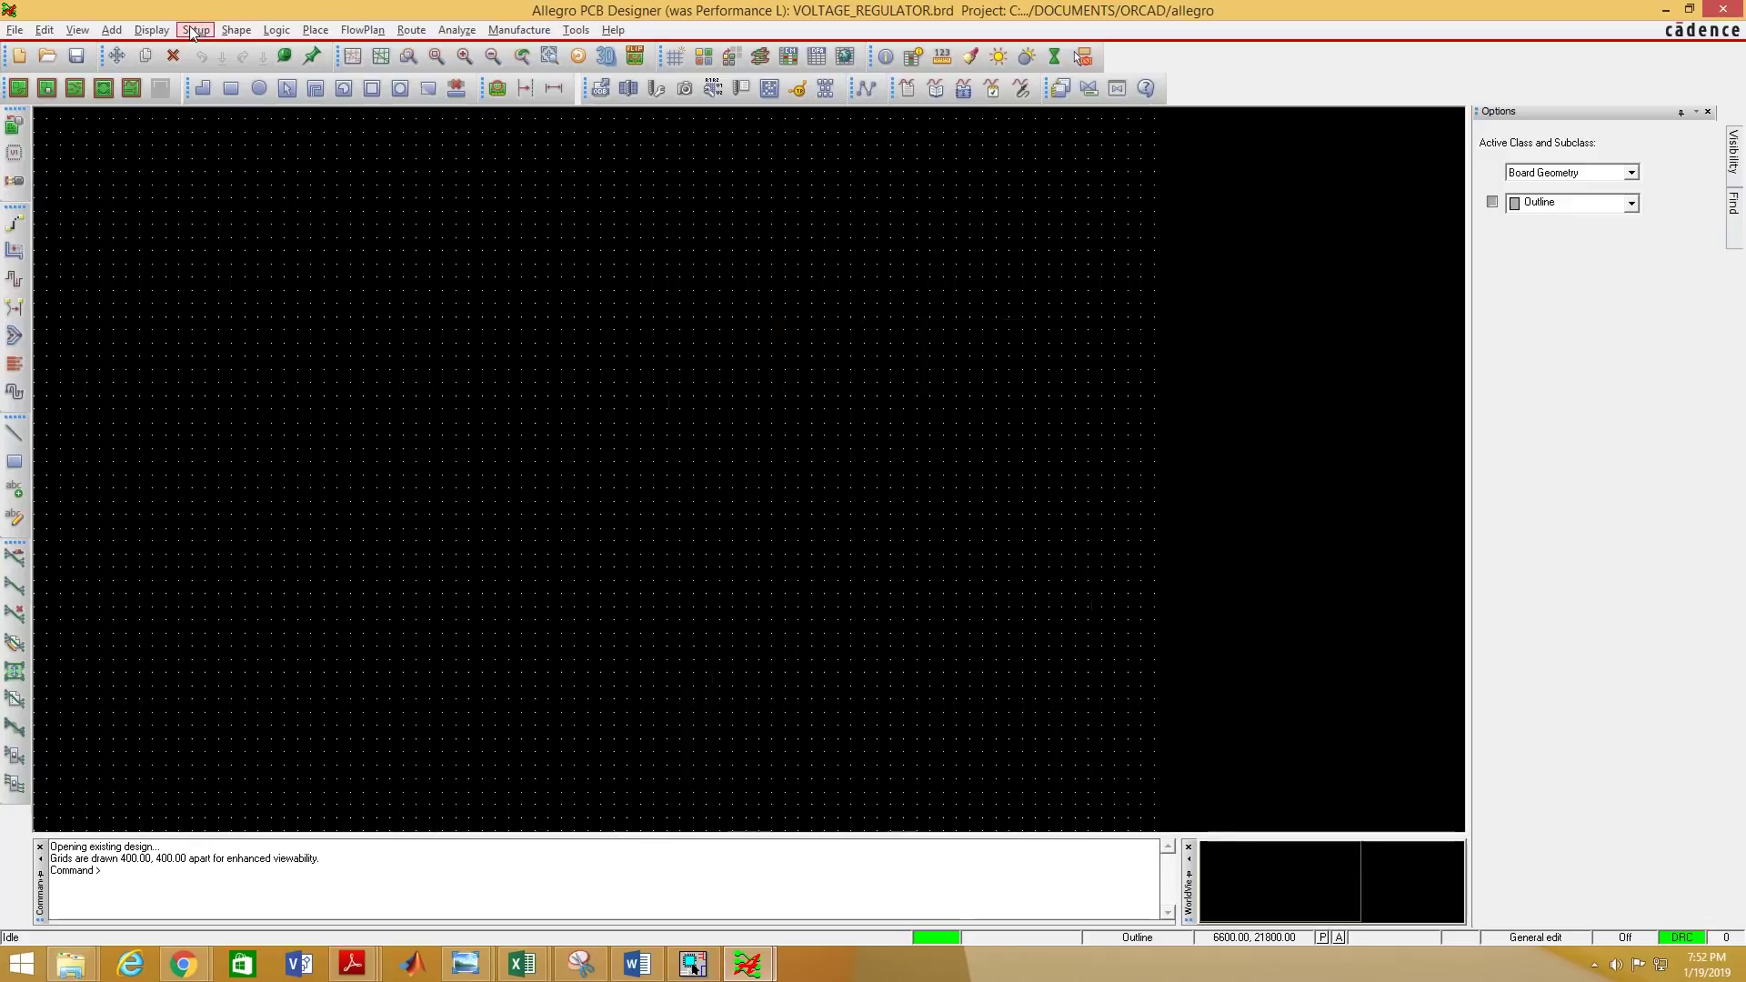
Open the physical constraints in Constraint Manager and set the DEFAULT set's minimum line width to 20 mil.
left_click(194, 31)
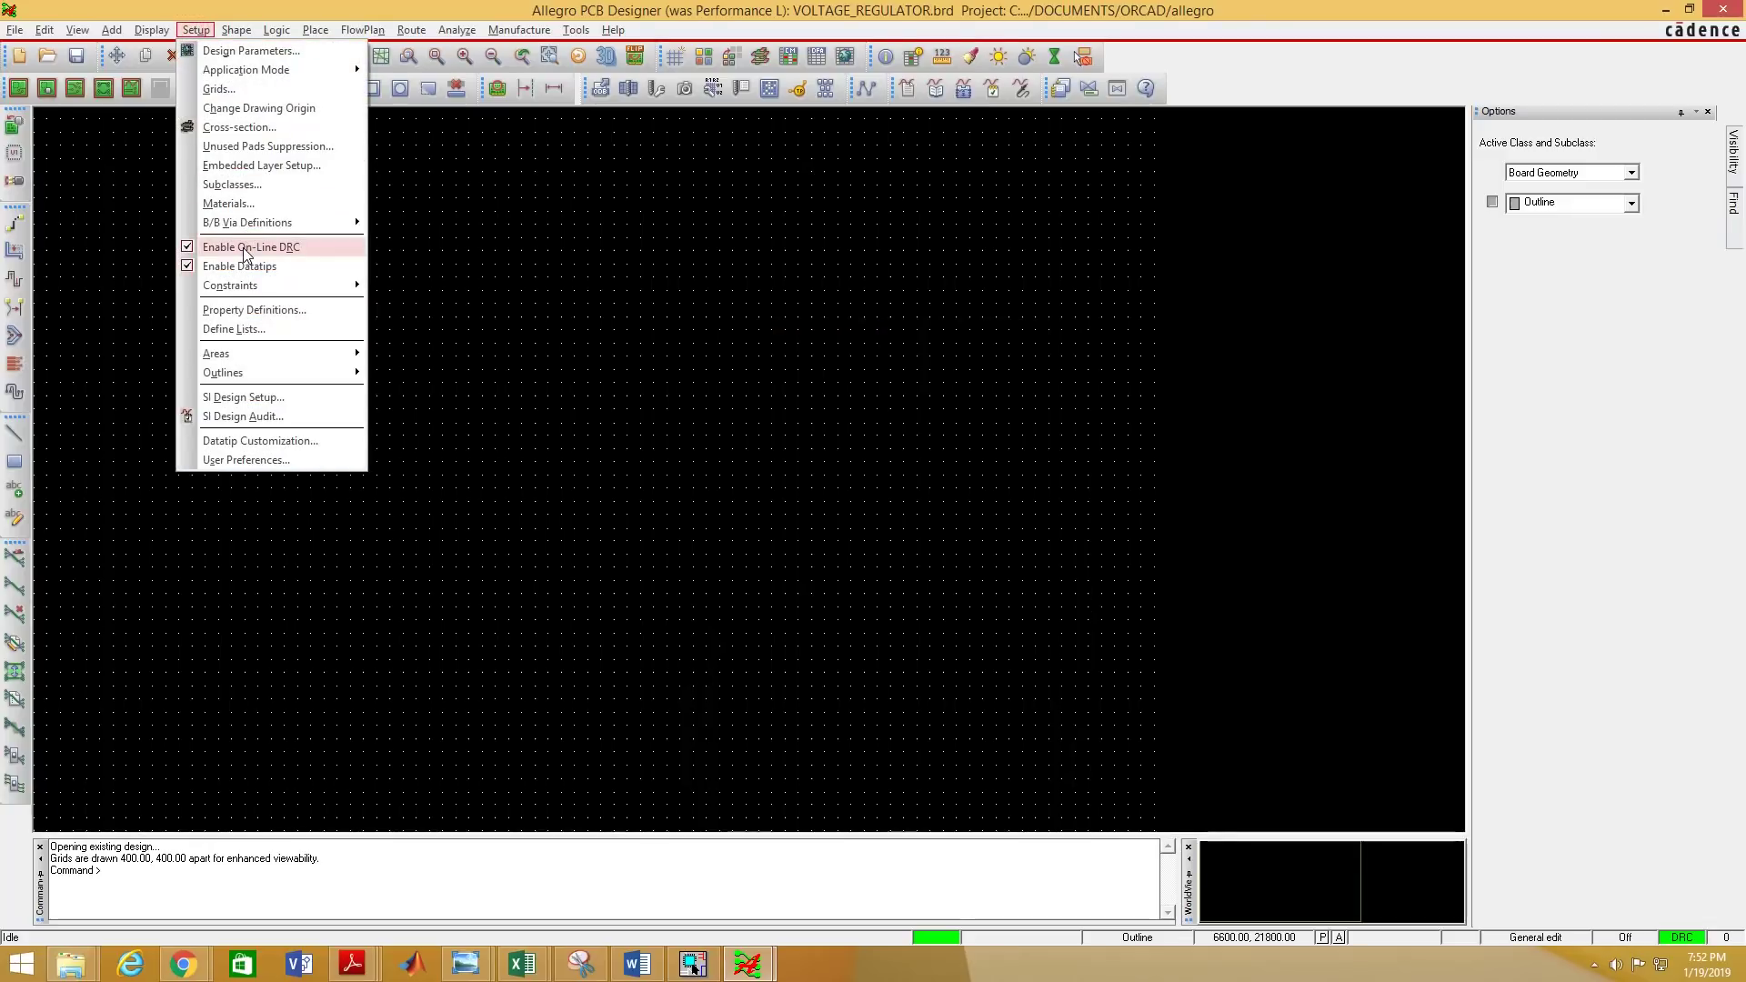
mouse_move(253, 293)
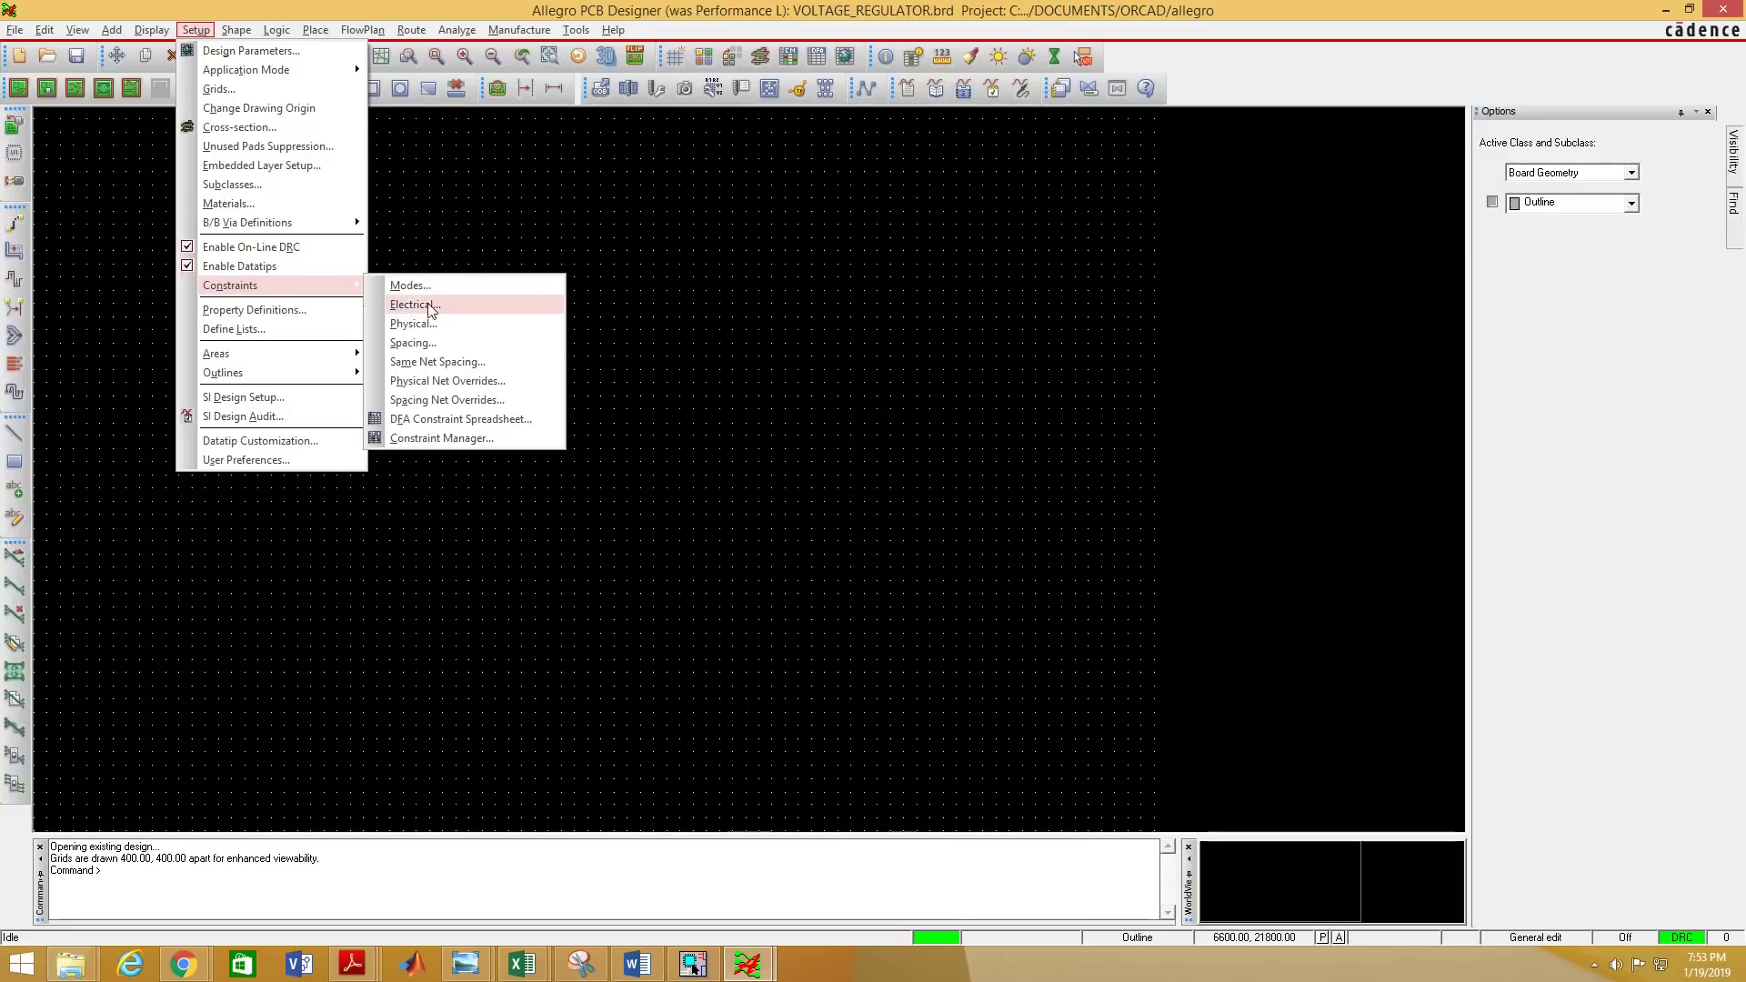
left_click(418, 325)
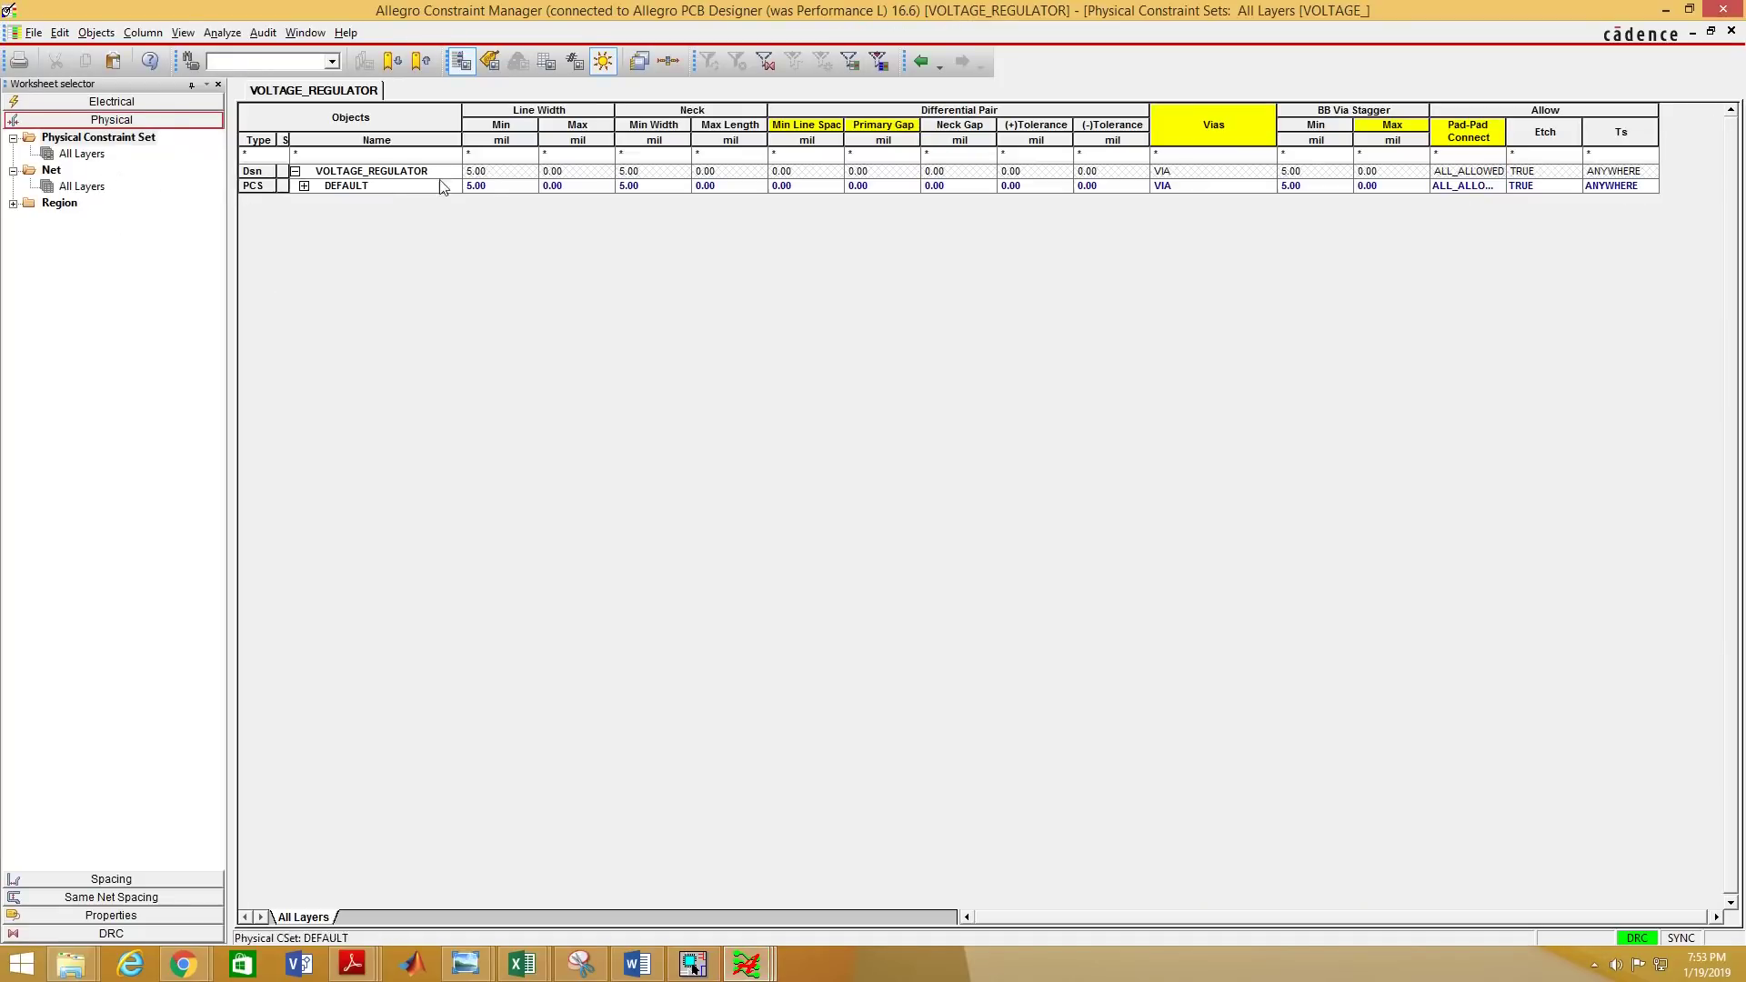
left_click(501, 185)
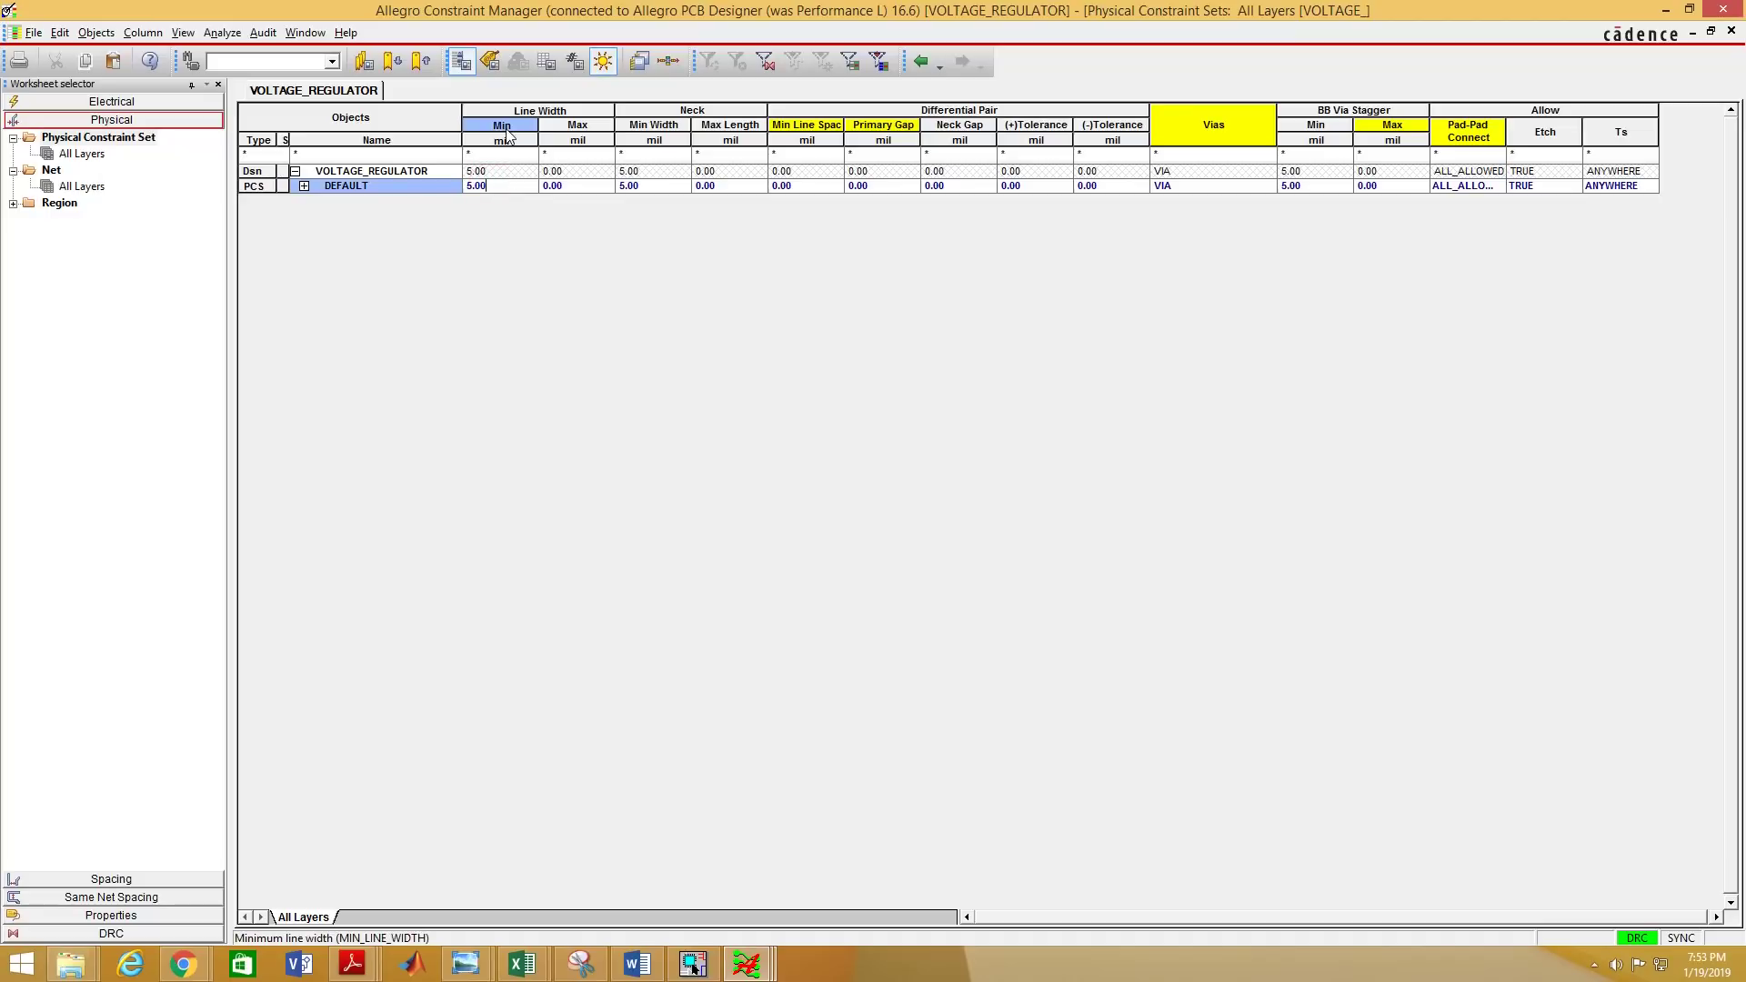
left_click_drag(501, 187, 466, 189)
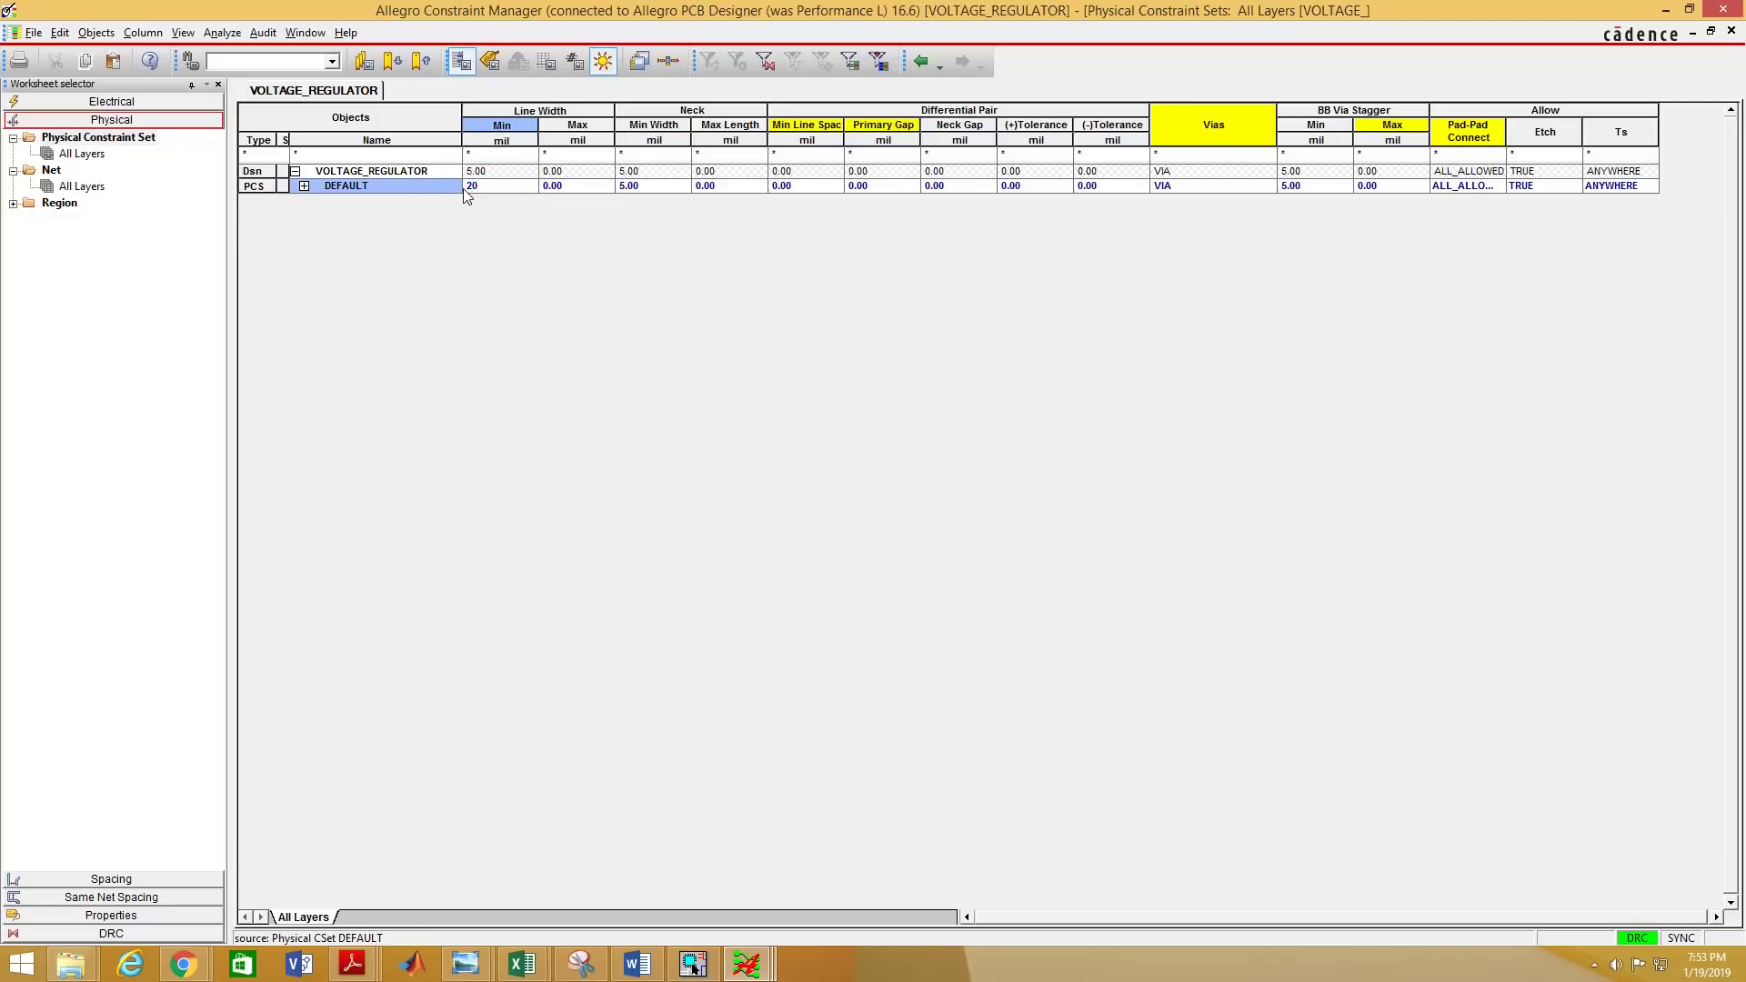
left_click(580, 187)
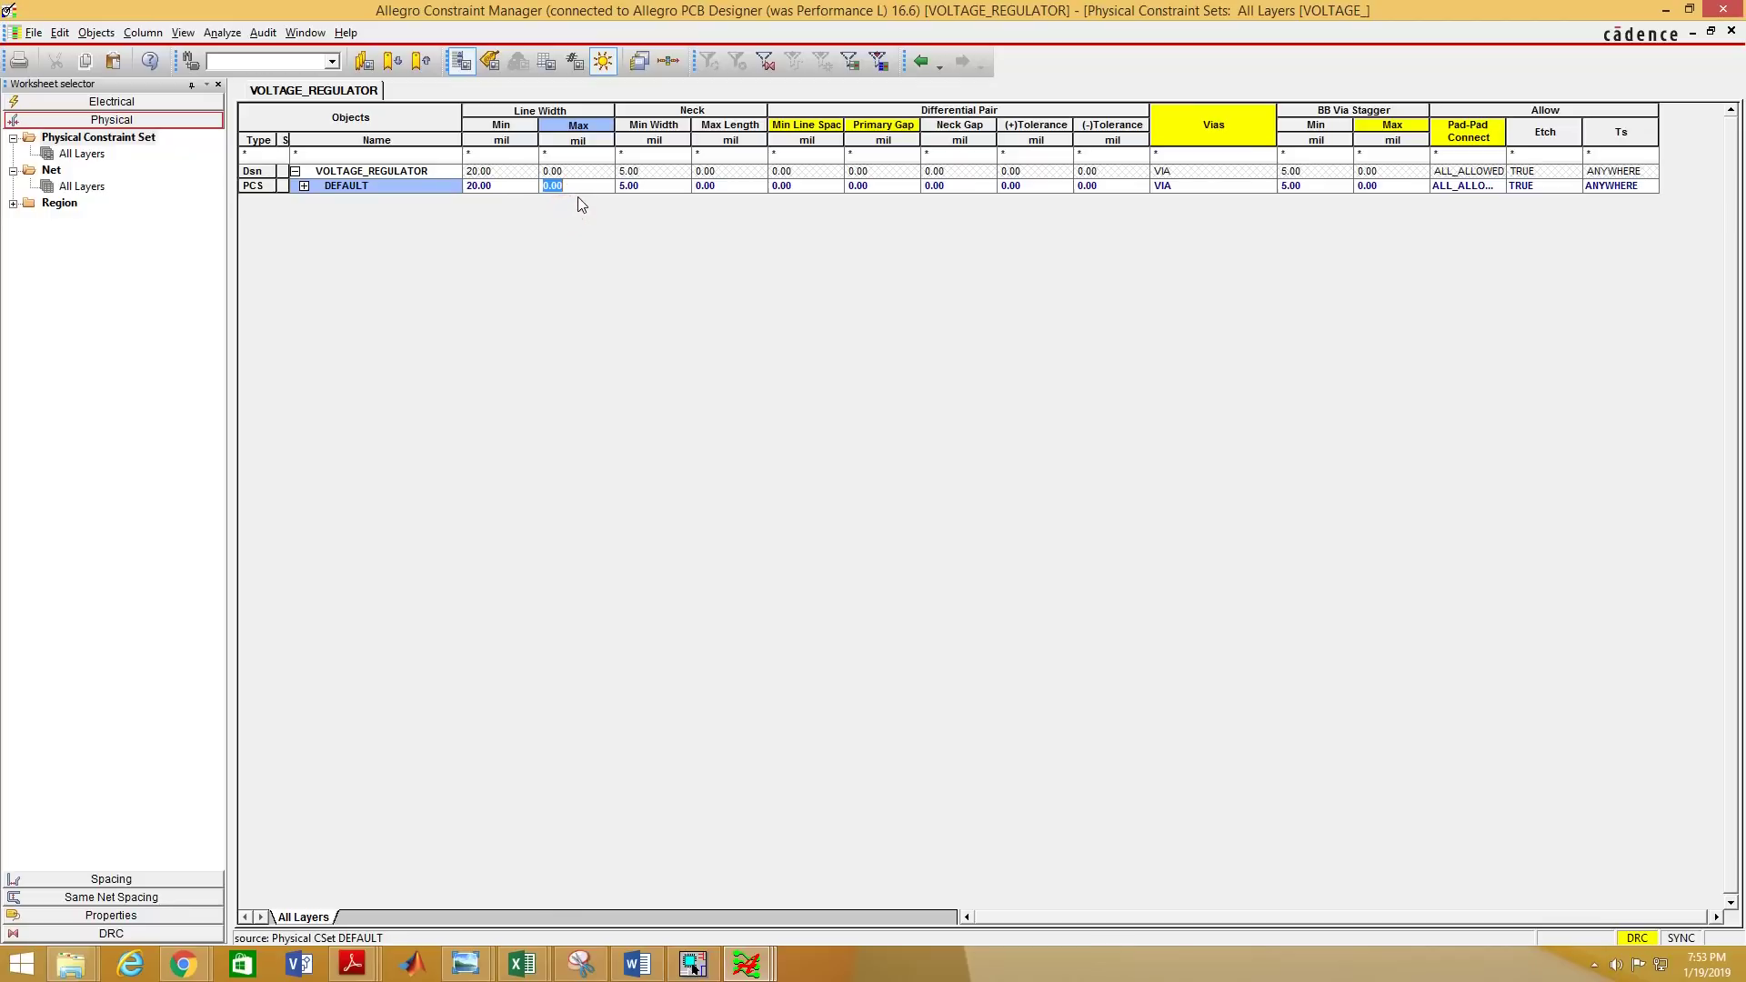
Add the PAD50CIR30D padstack to the via list of the DEFAULT physical constraint set.
double_click(1010, 186)
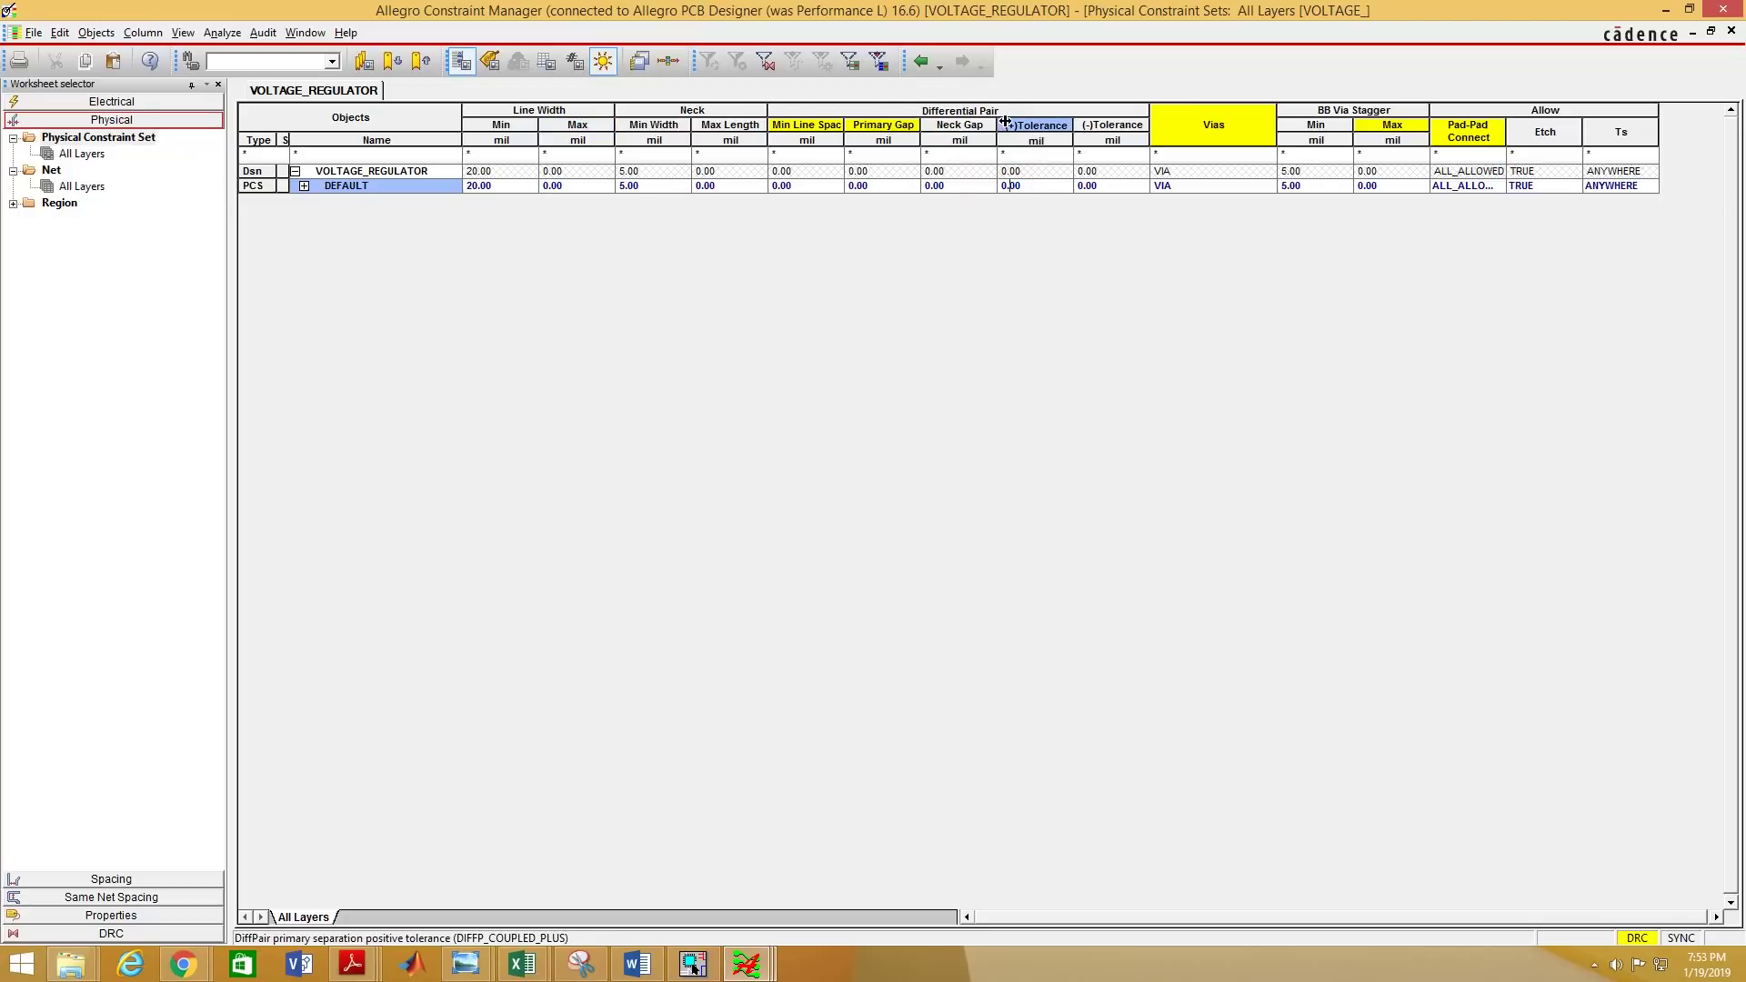
left_click(866, 194)
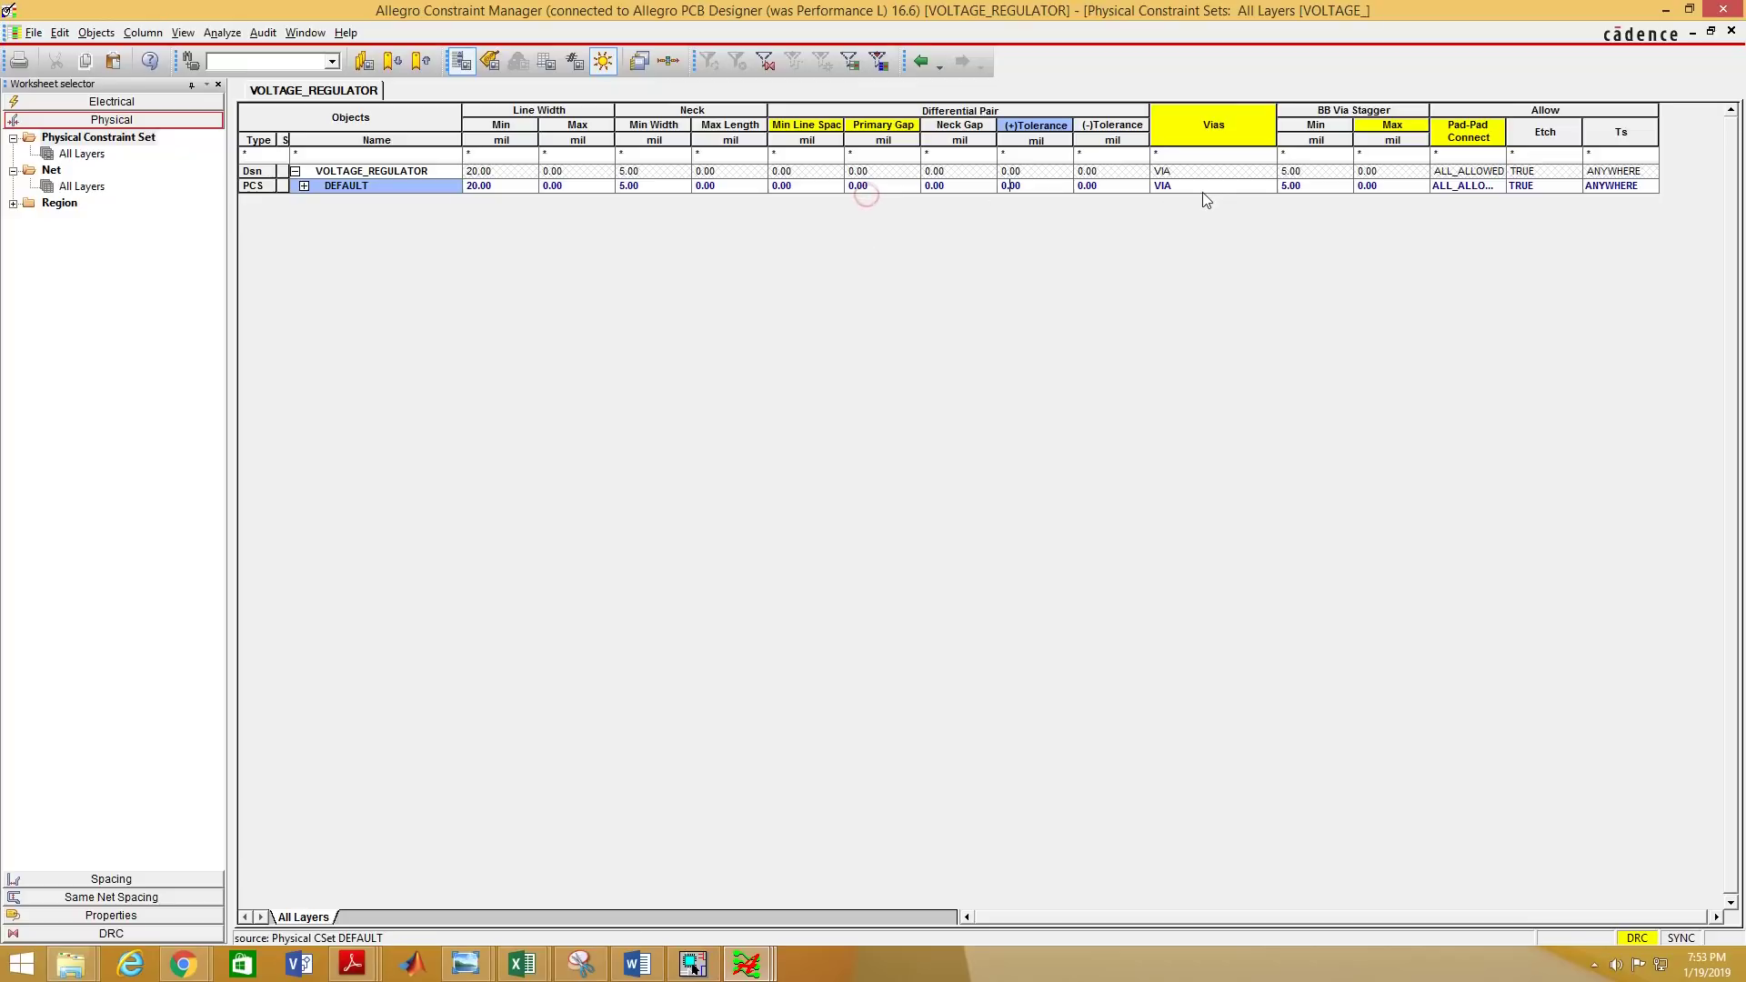
double_click(1187, 188)
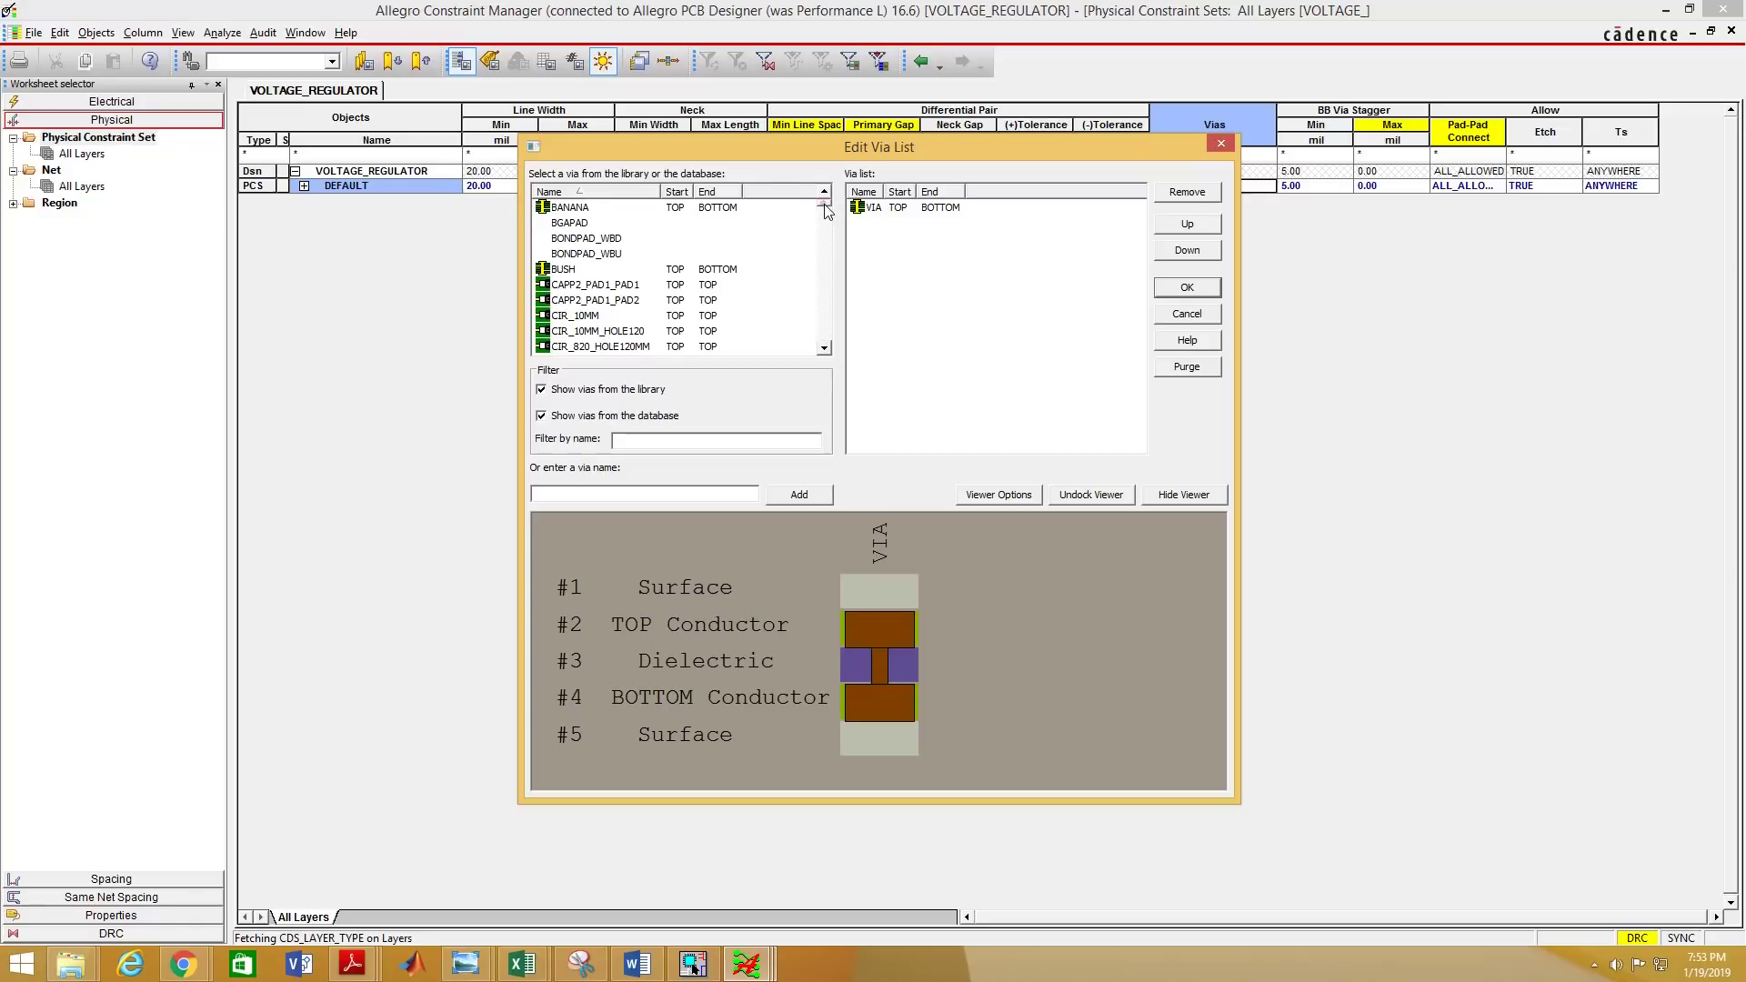
left_click_drag(827, 210, 826, 232)
left_click(587, 240)
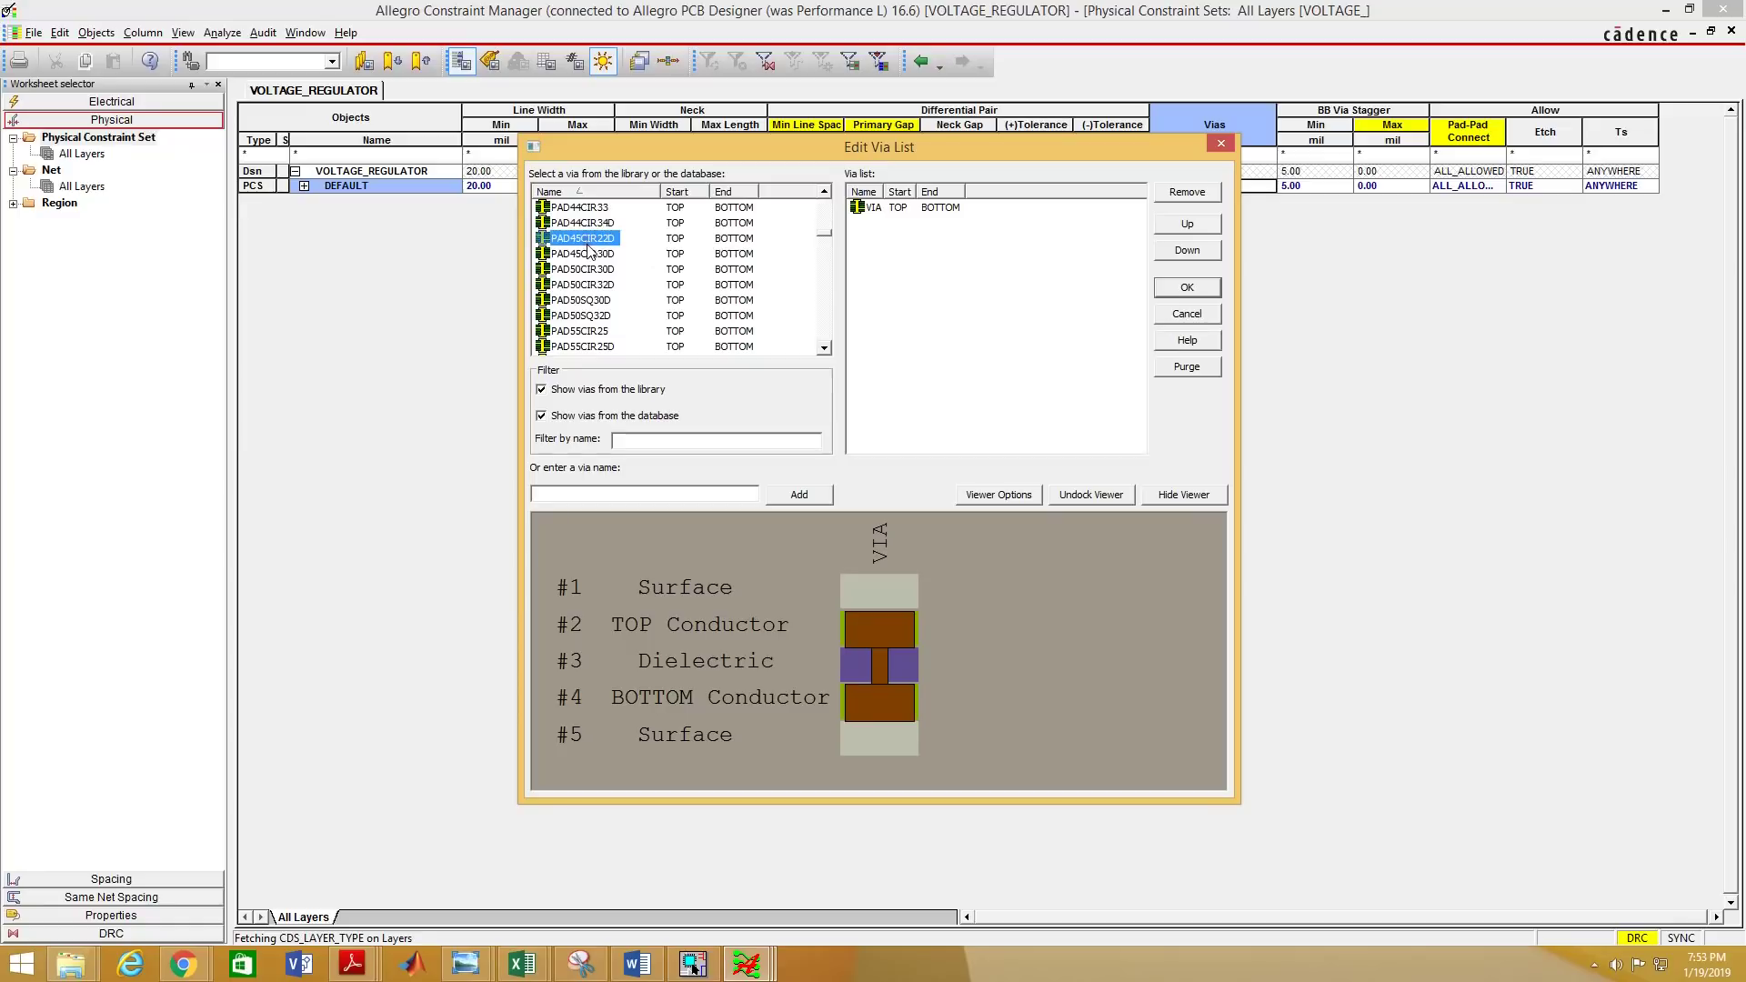
scroll(619, 300, "up", 1)
scroll(600, 277, "down", 1)
left_click(600, 270)
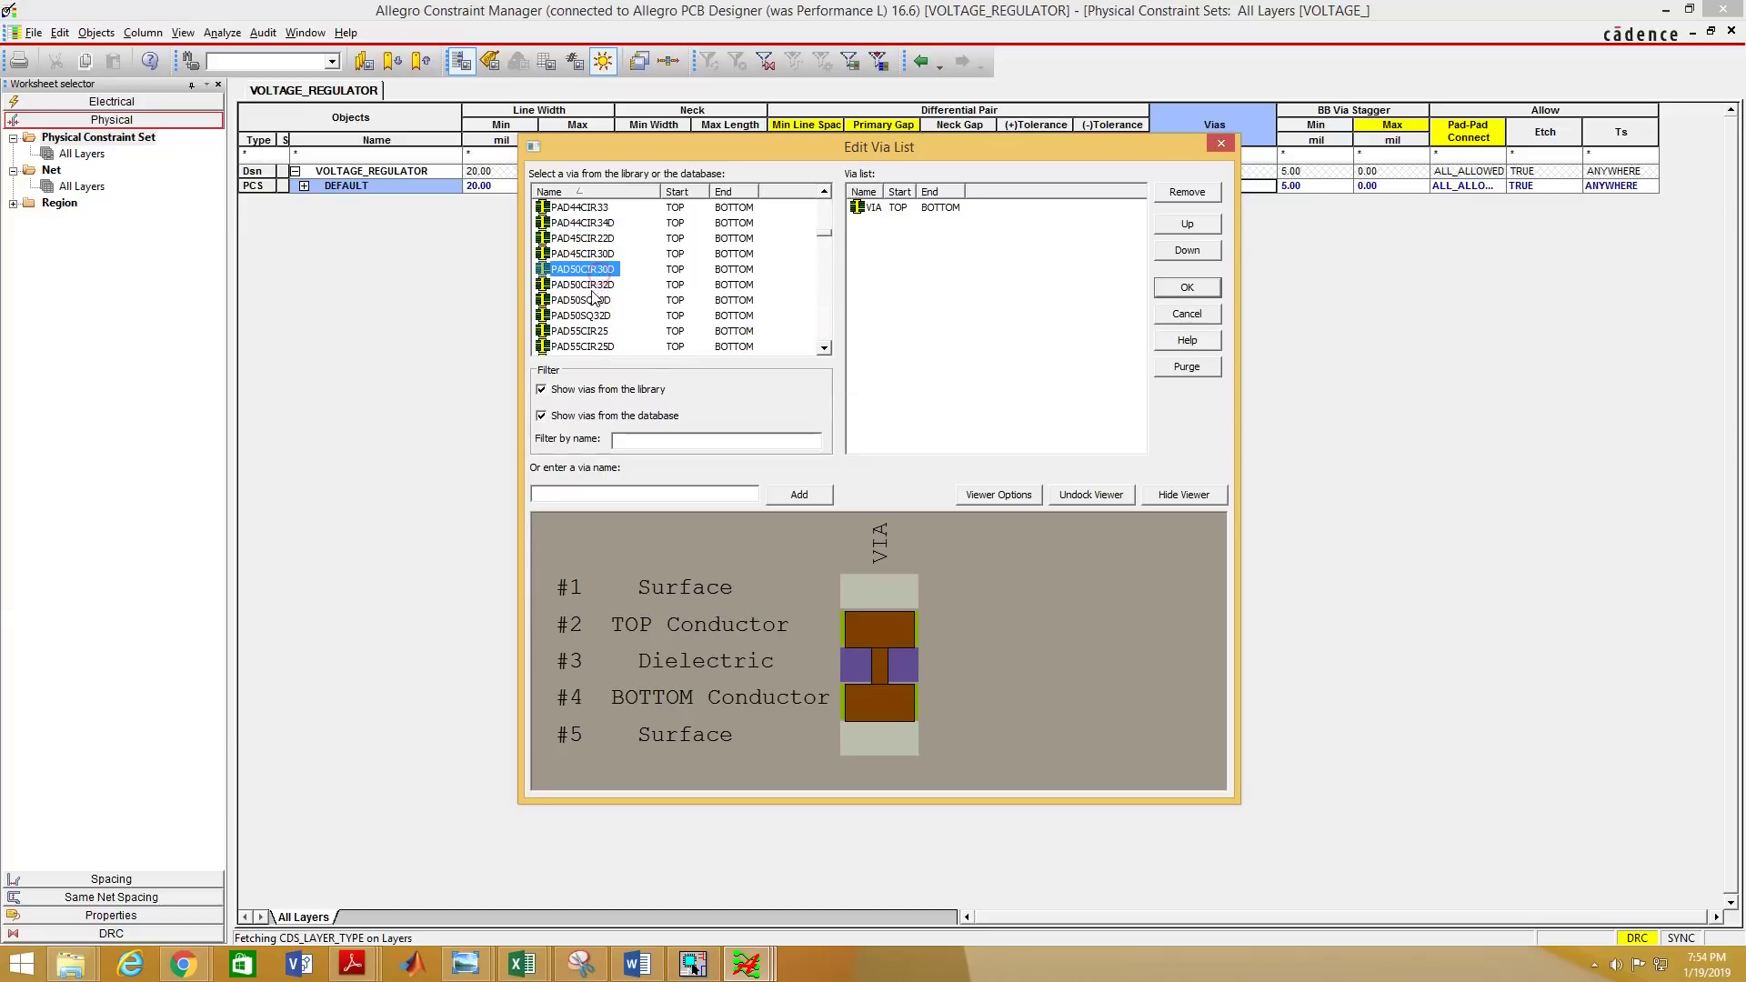
mouse_move(578, 289)
double_click(609, 267)
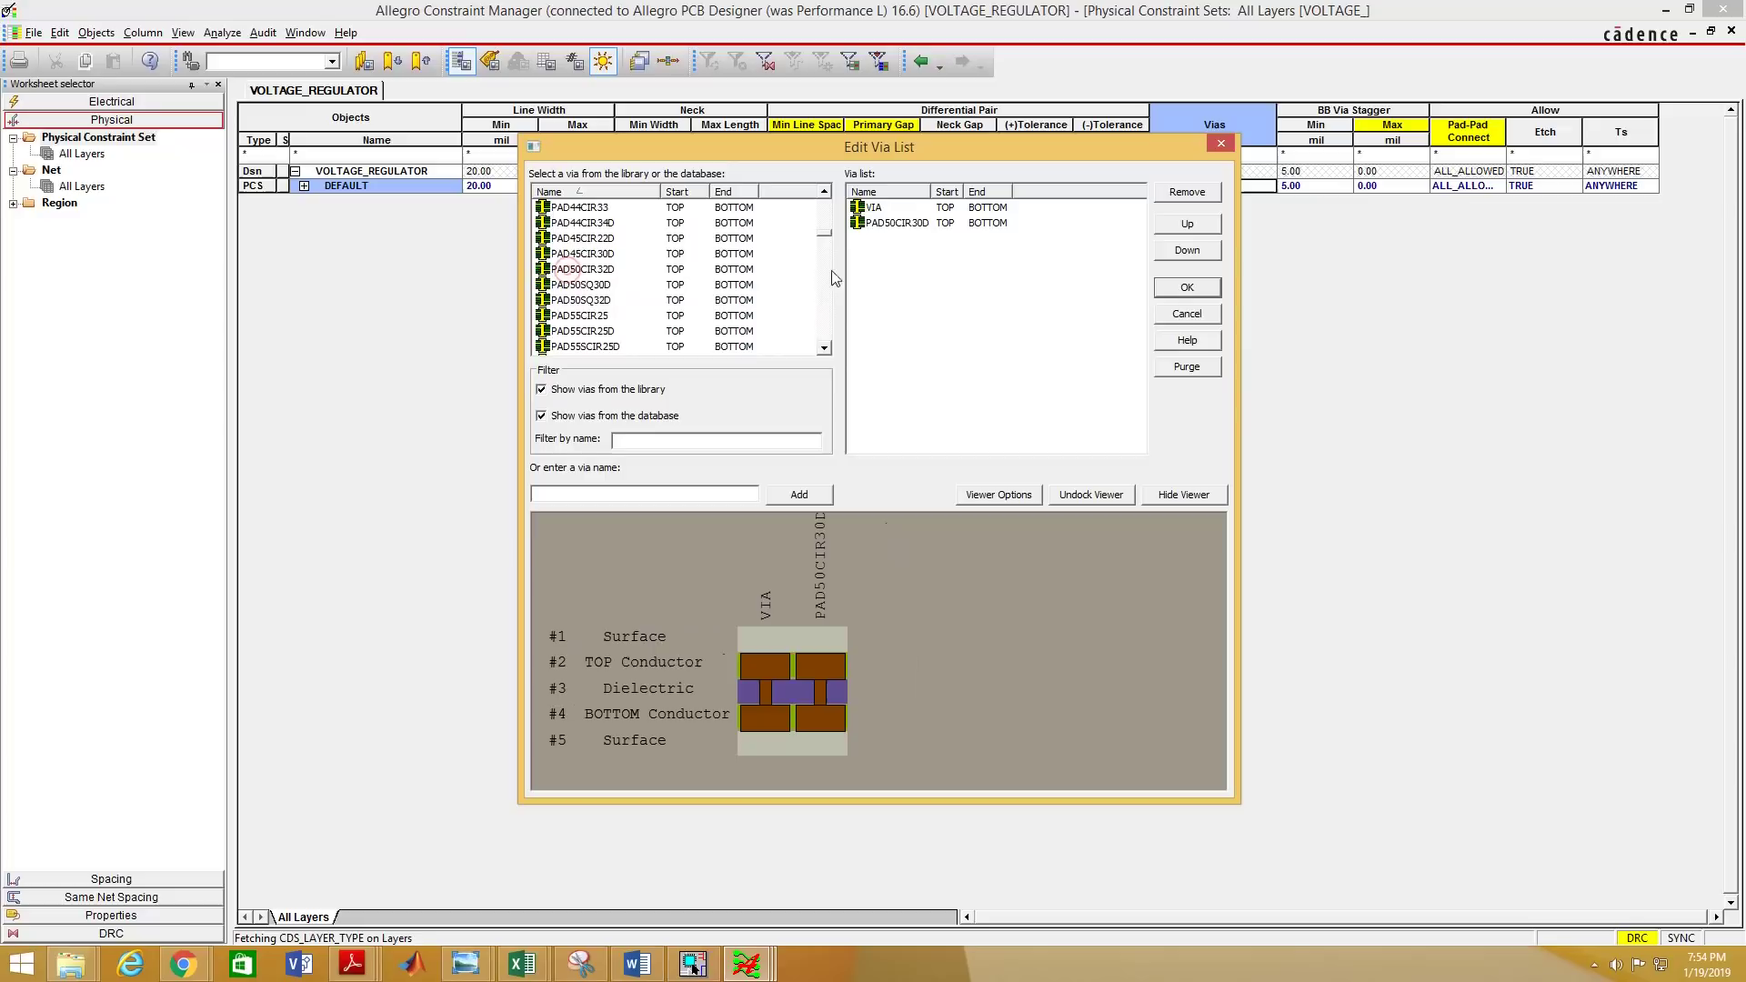
Remove the VIA entry from the DEFAULT set's via list and apply the edited list.
left_click(871, 208)
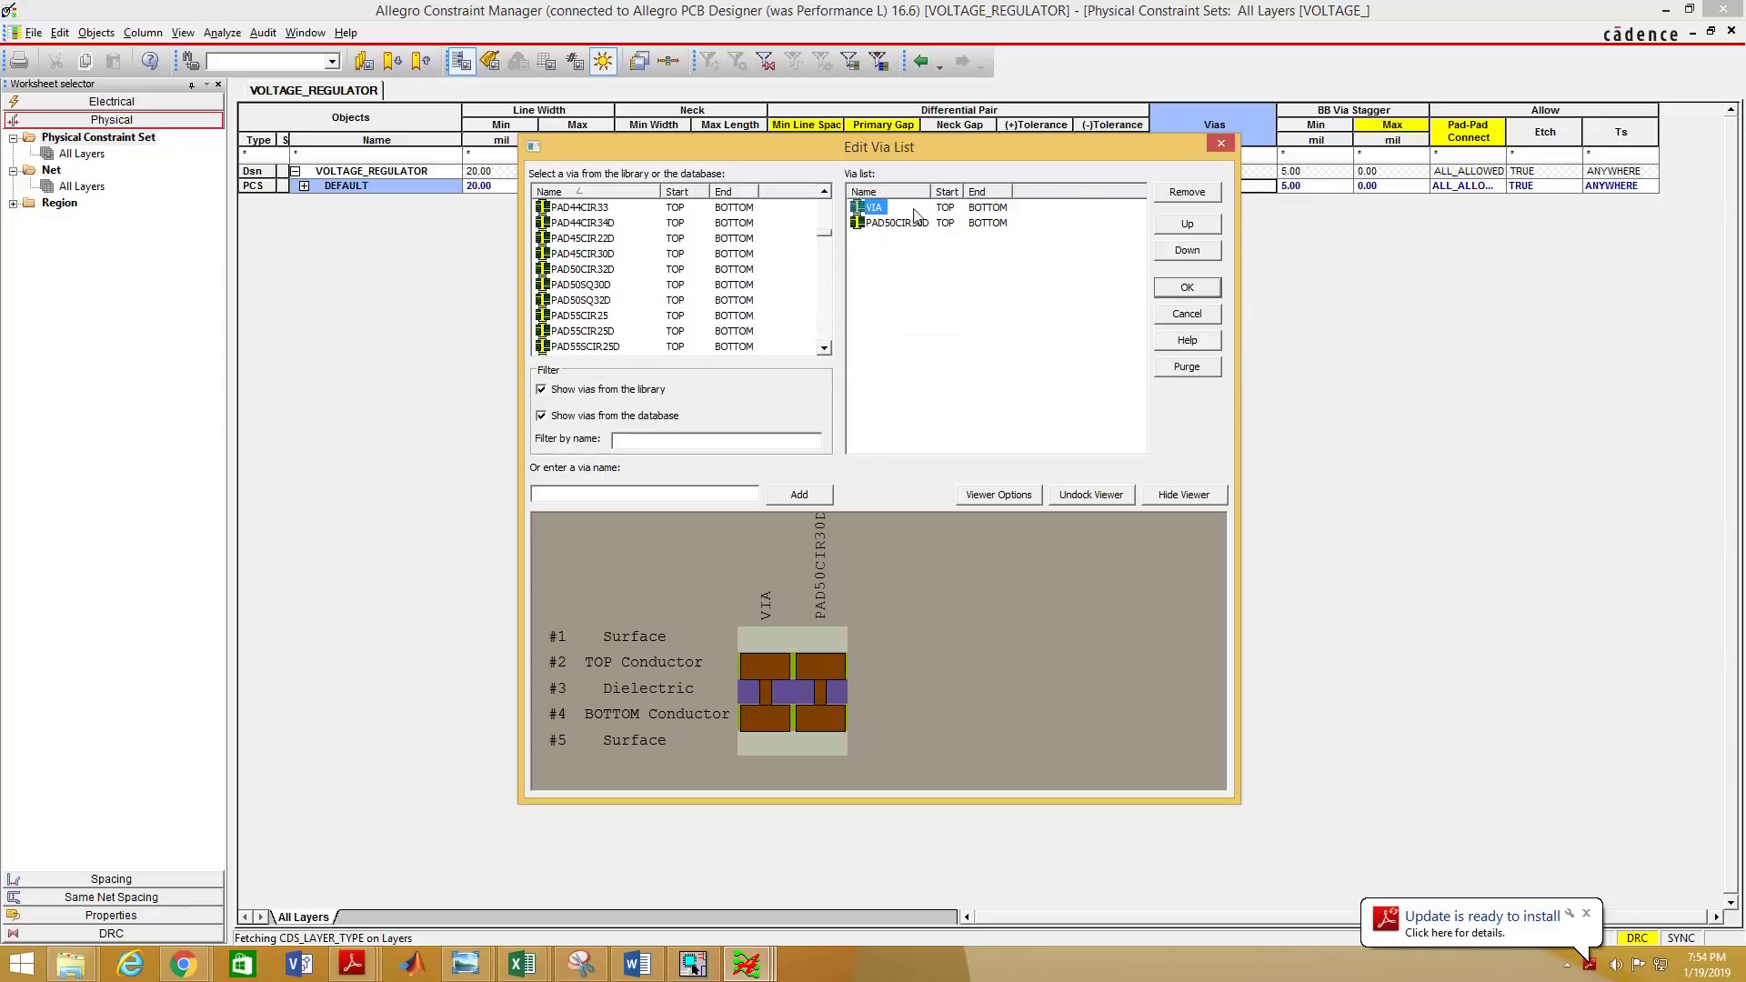
left_click(1188, 193)
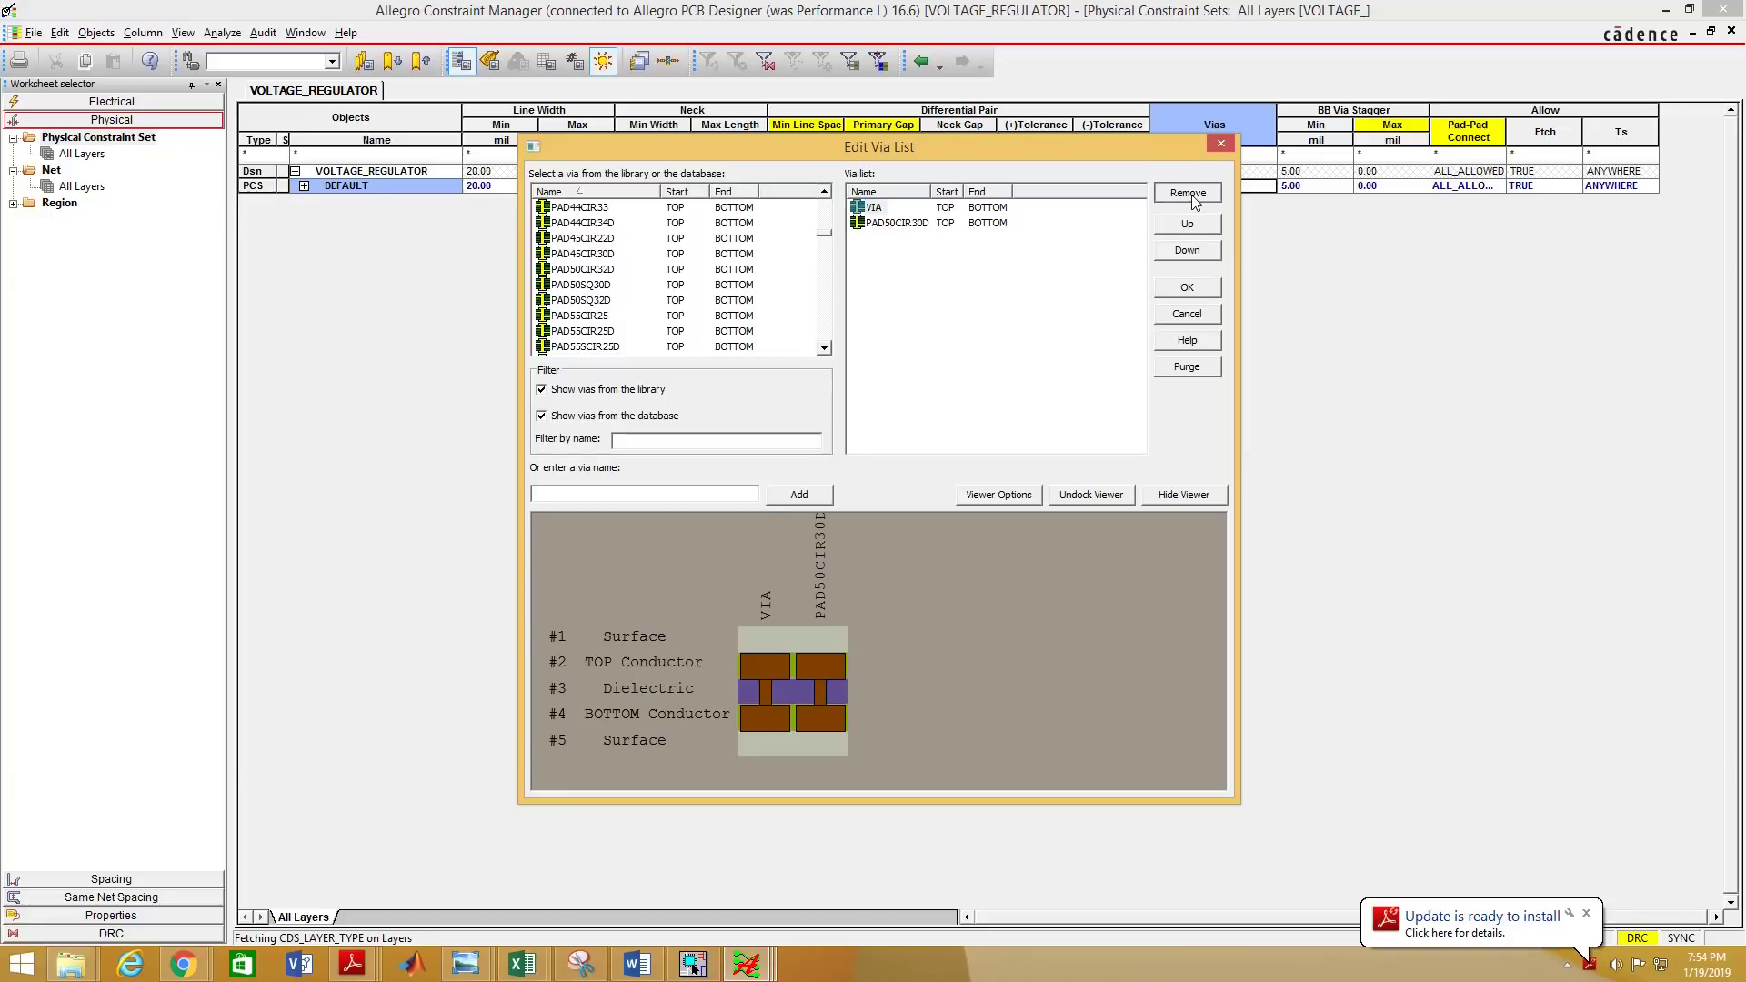
left_click(1188, 289)
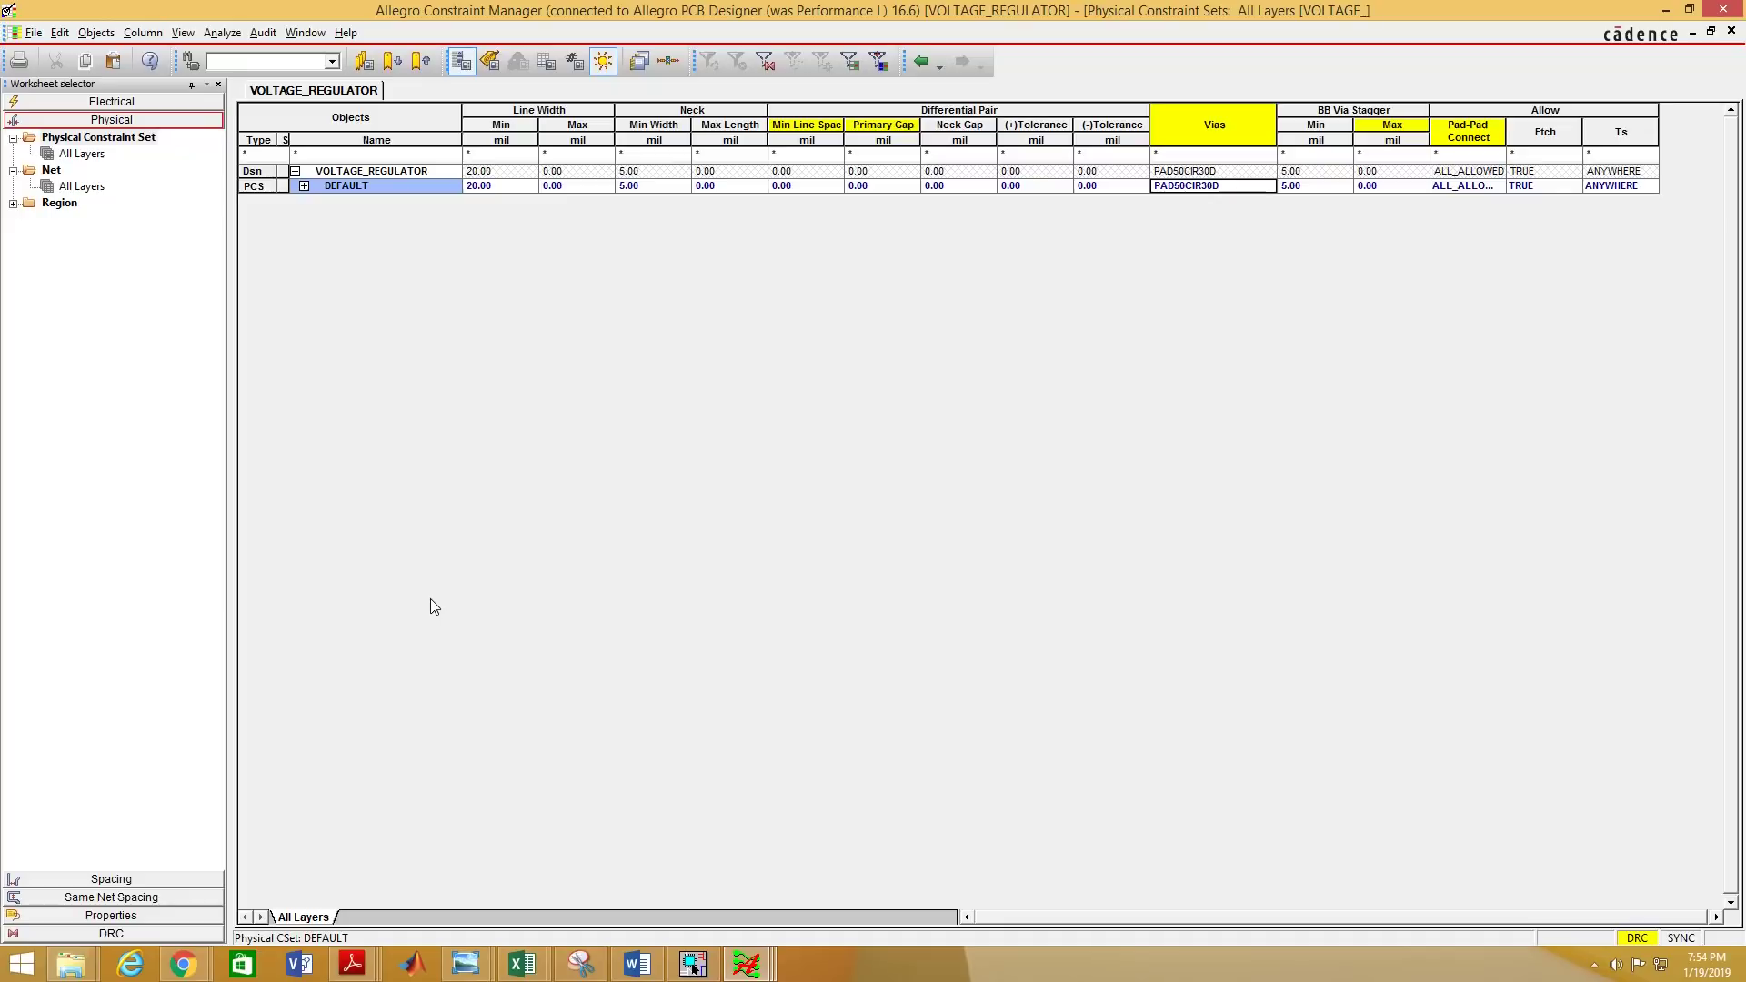
Set all line-to-object spacings of the DEFAULT spacing constraint set, from Line through Hole, to 20 mil.
left_click(140, 882)
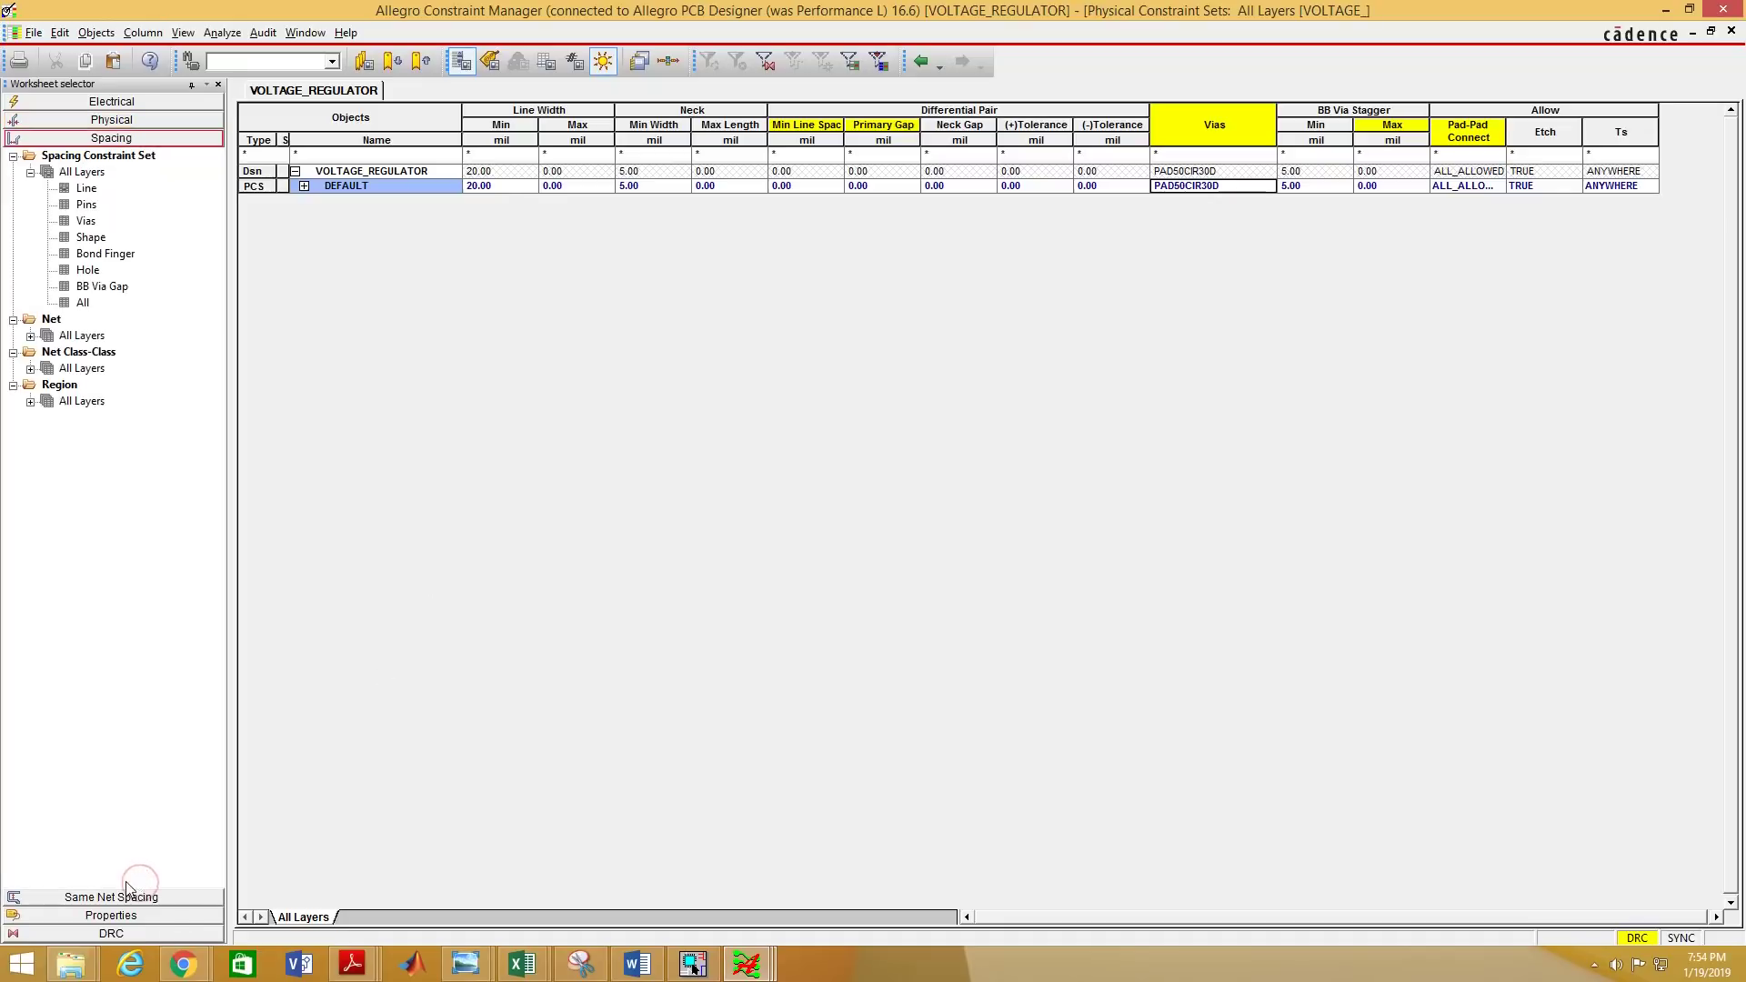
left_click(87, 187)
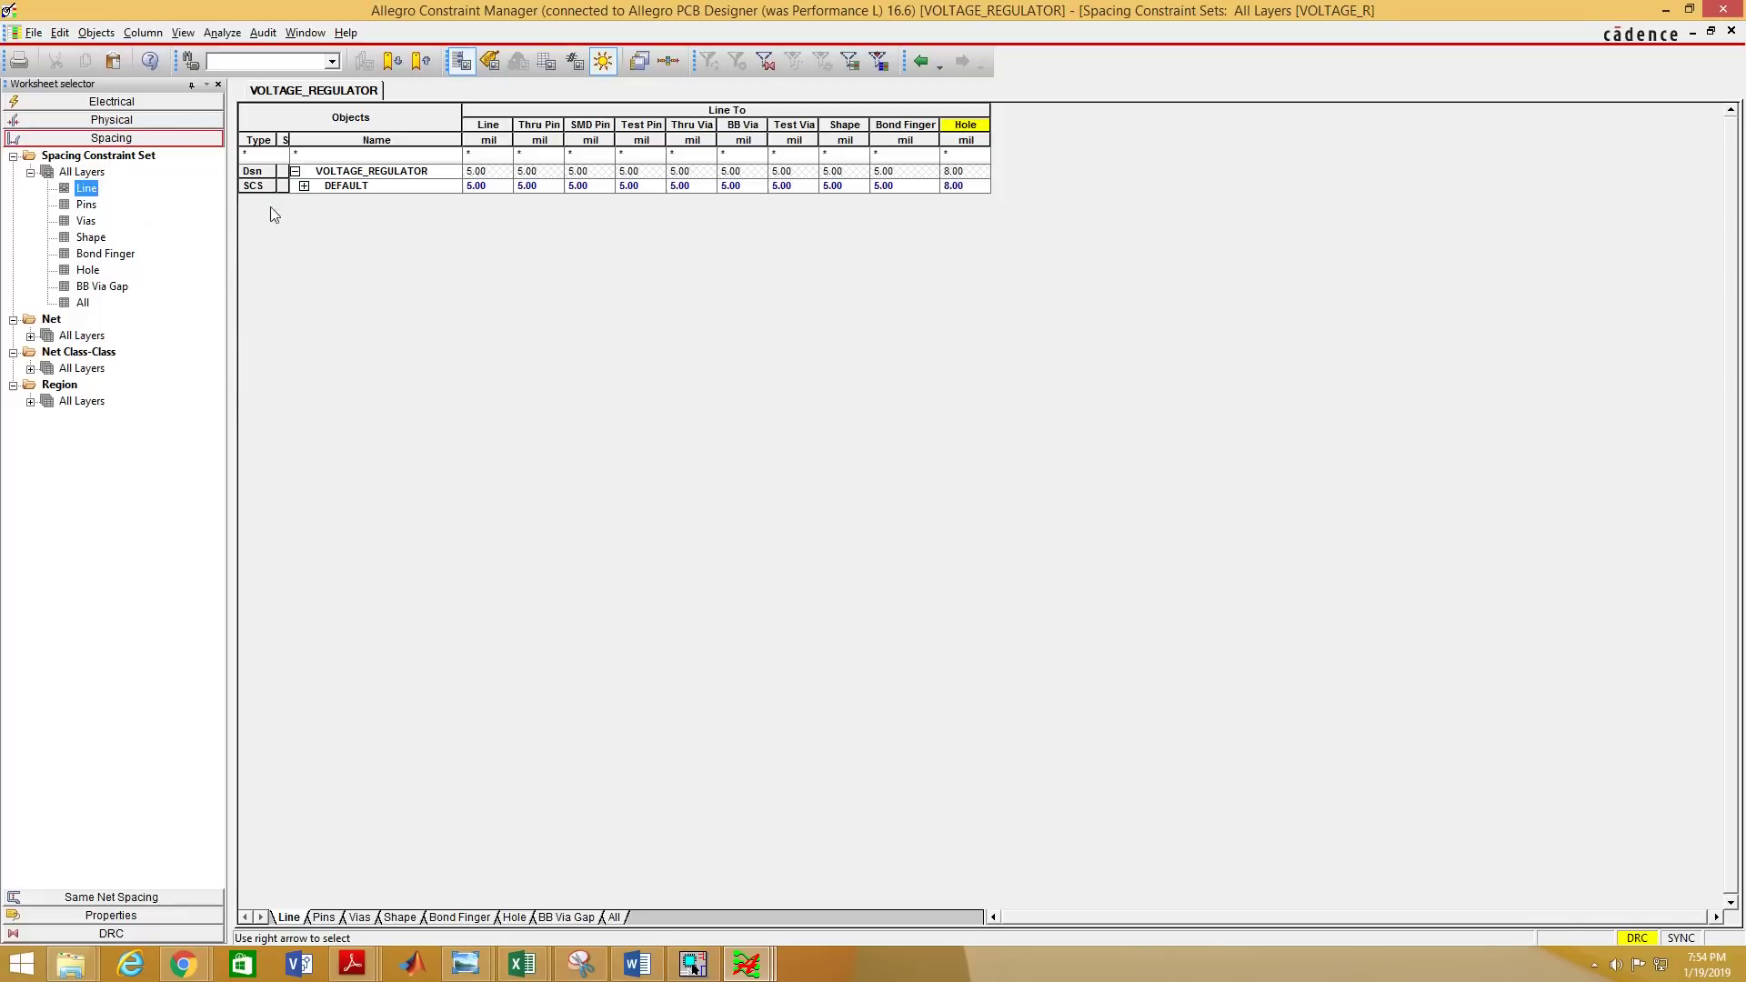
left_click(363, 188)
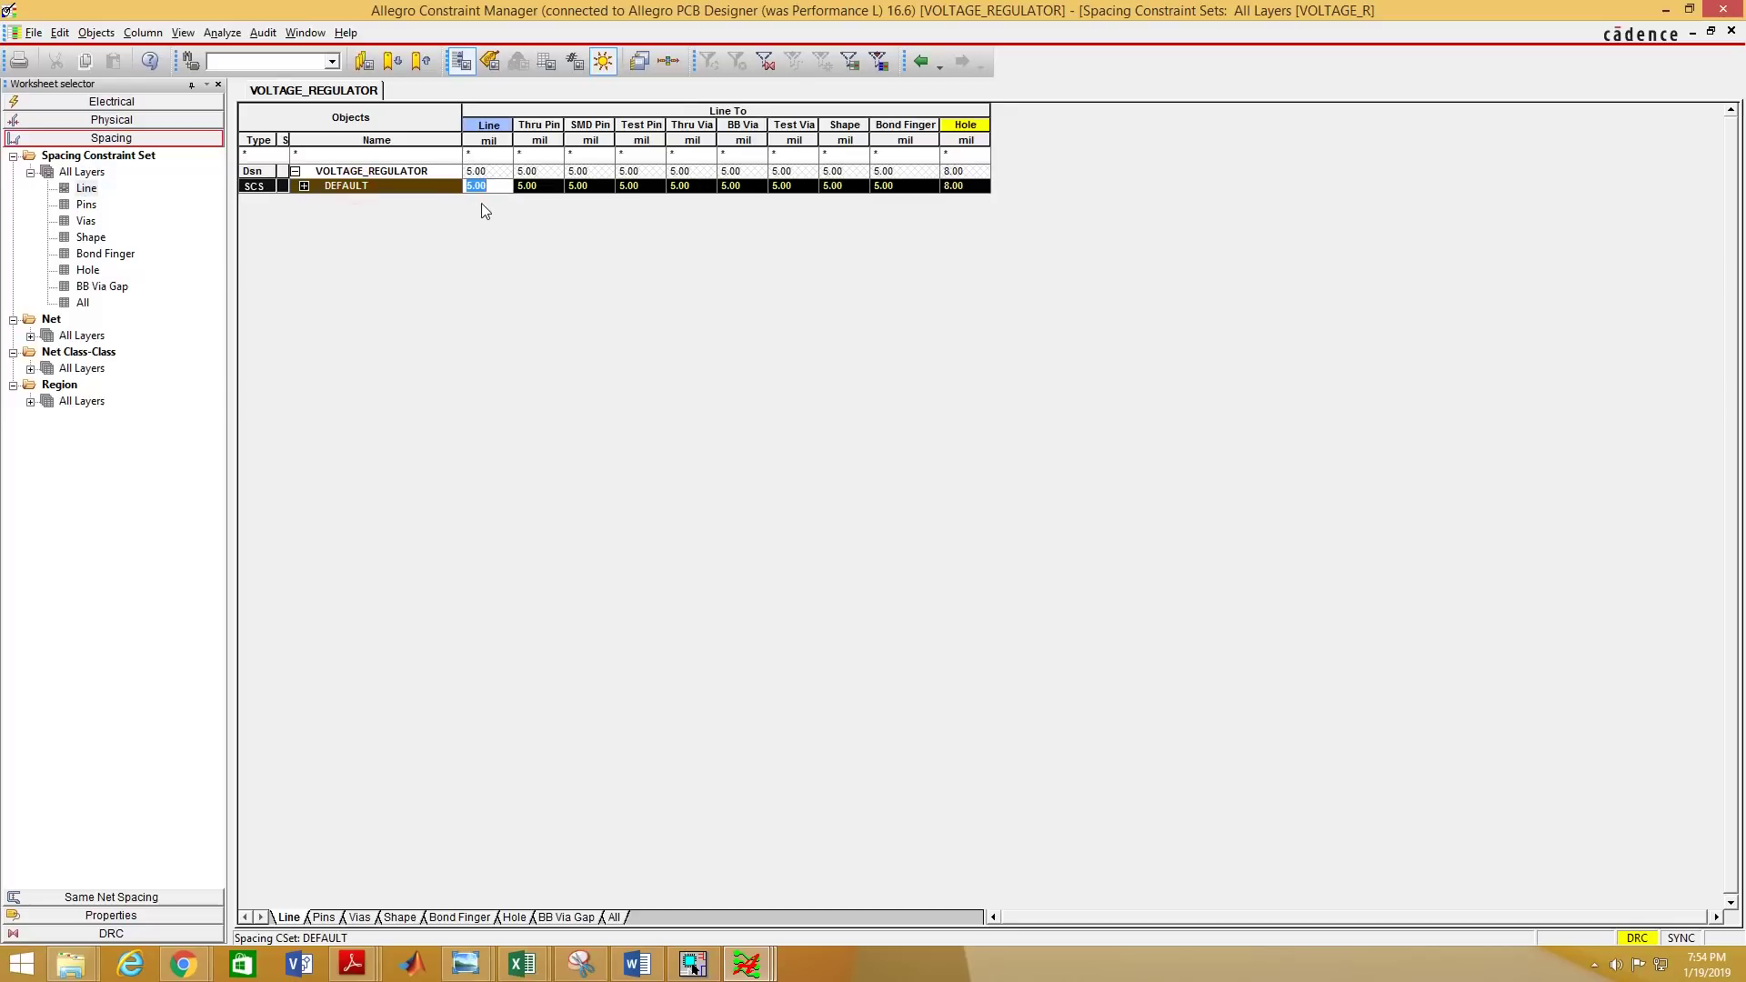
type("20")
key("Return")
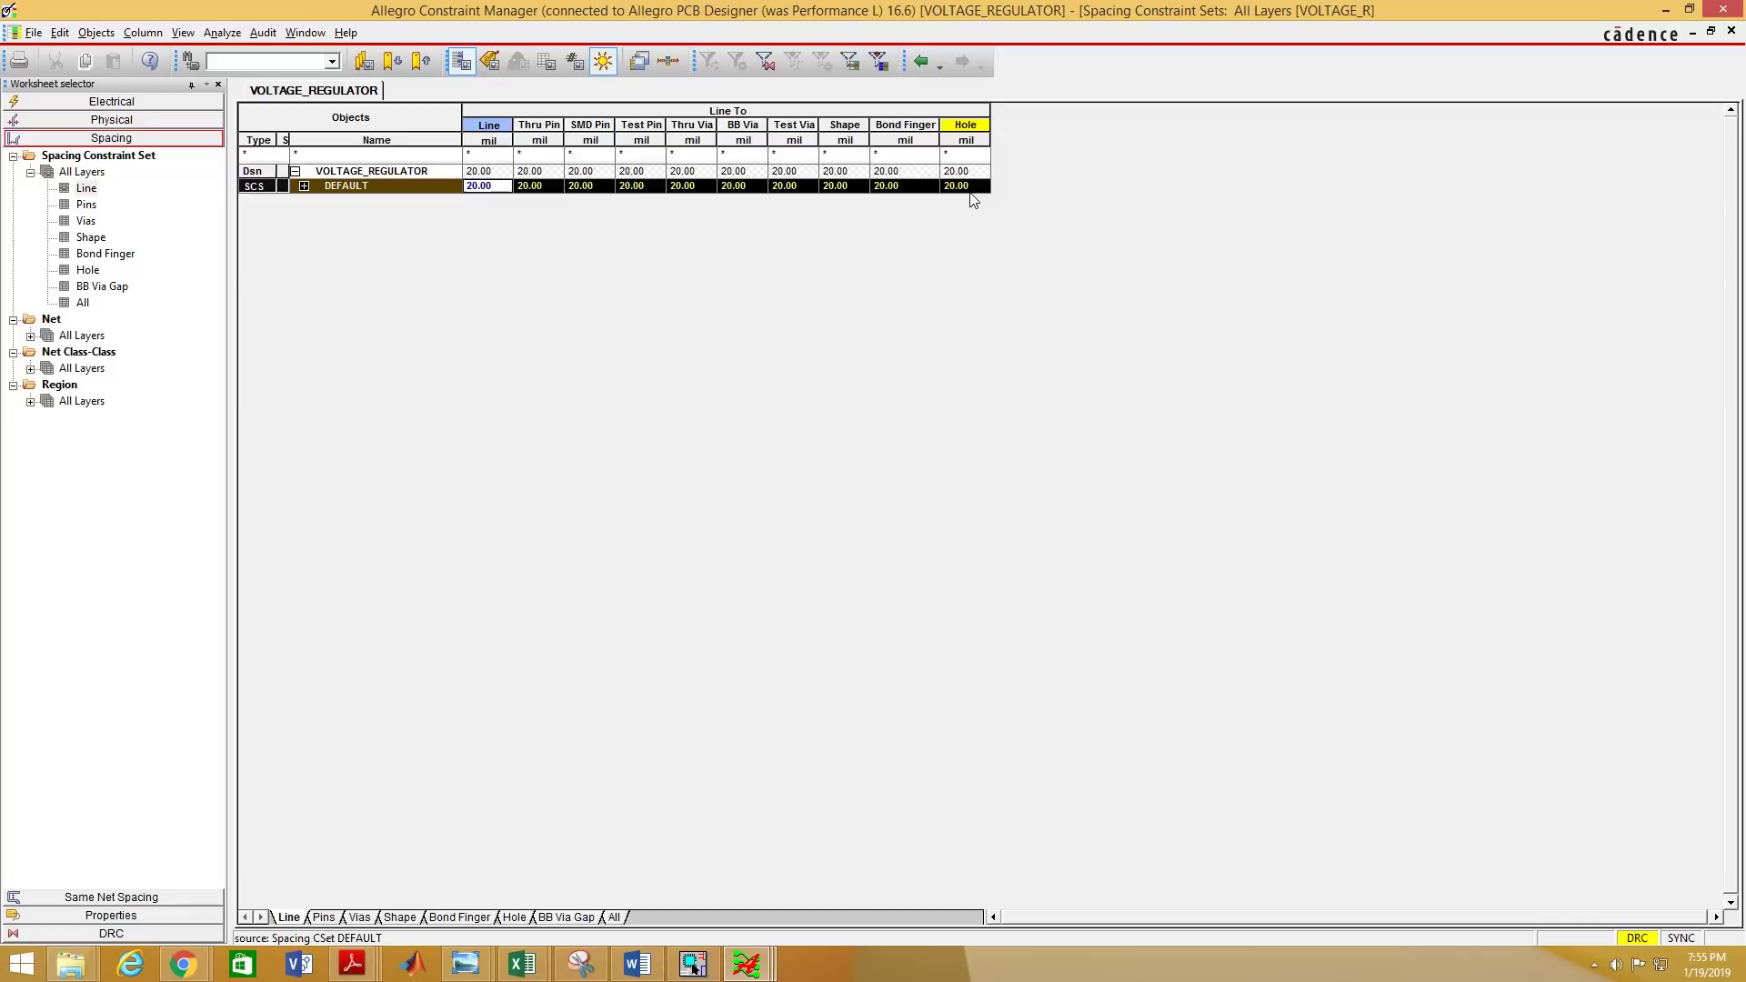
Close Constraint Manager and start manual placement in the board editor with all components by refdes selected.
left_click(33, 34)
left_click(85, 247)
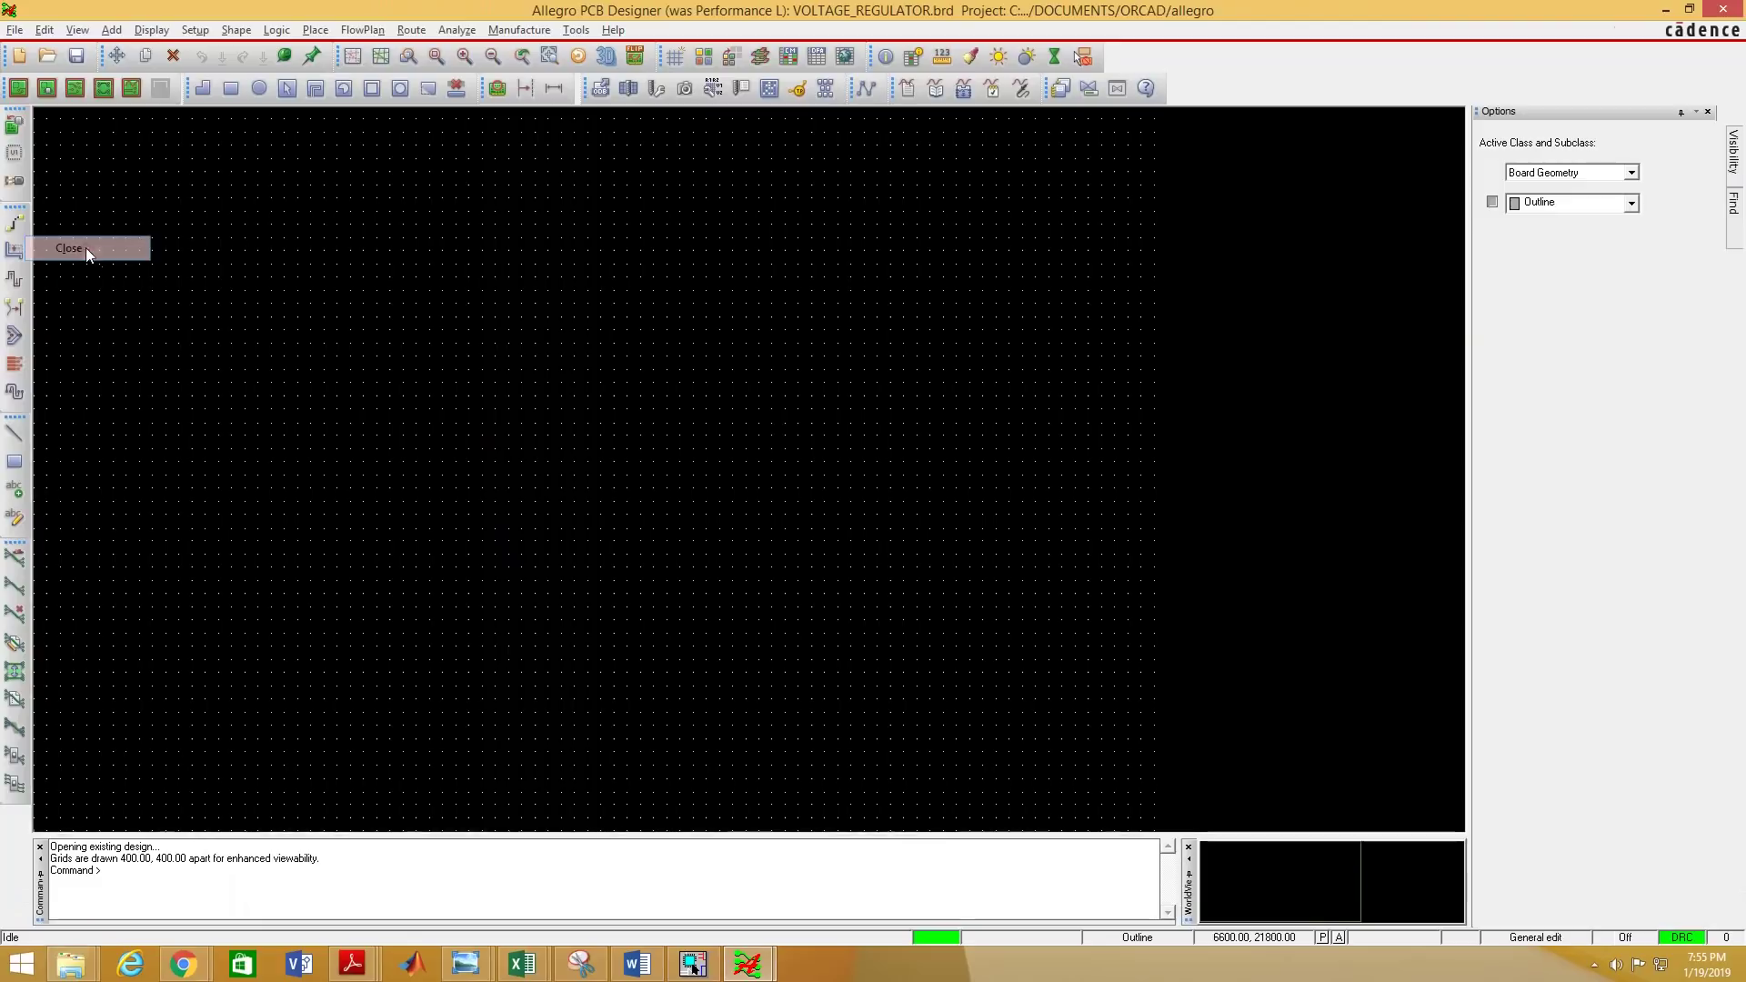
left_click(315, 30)
left_click(254, 156)
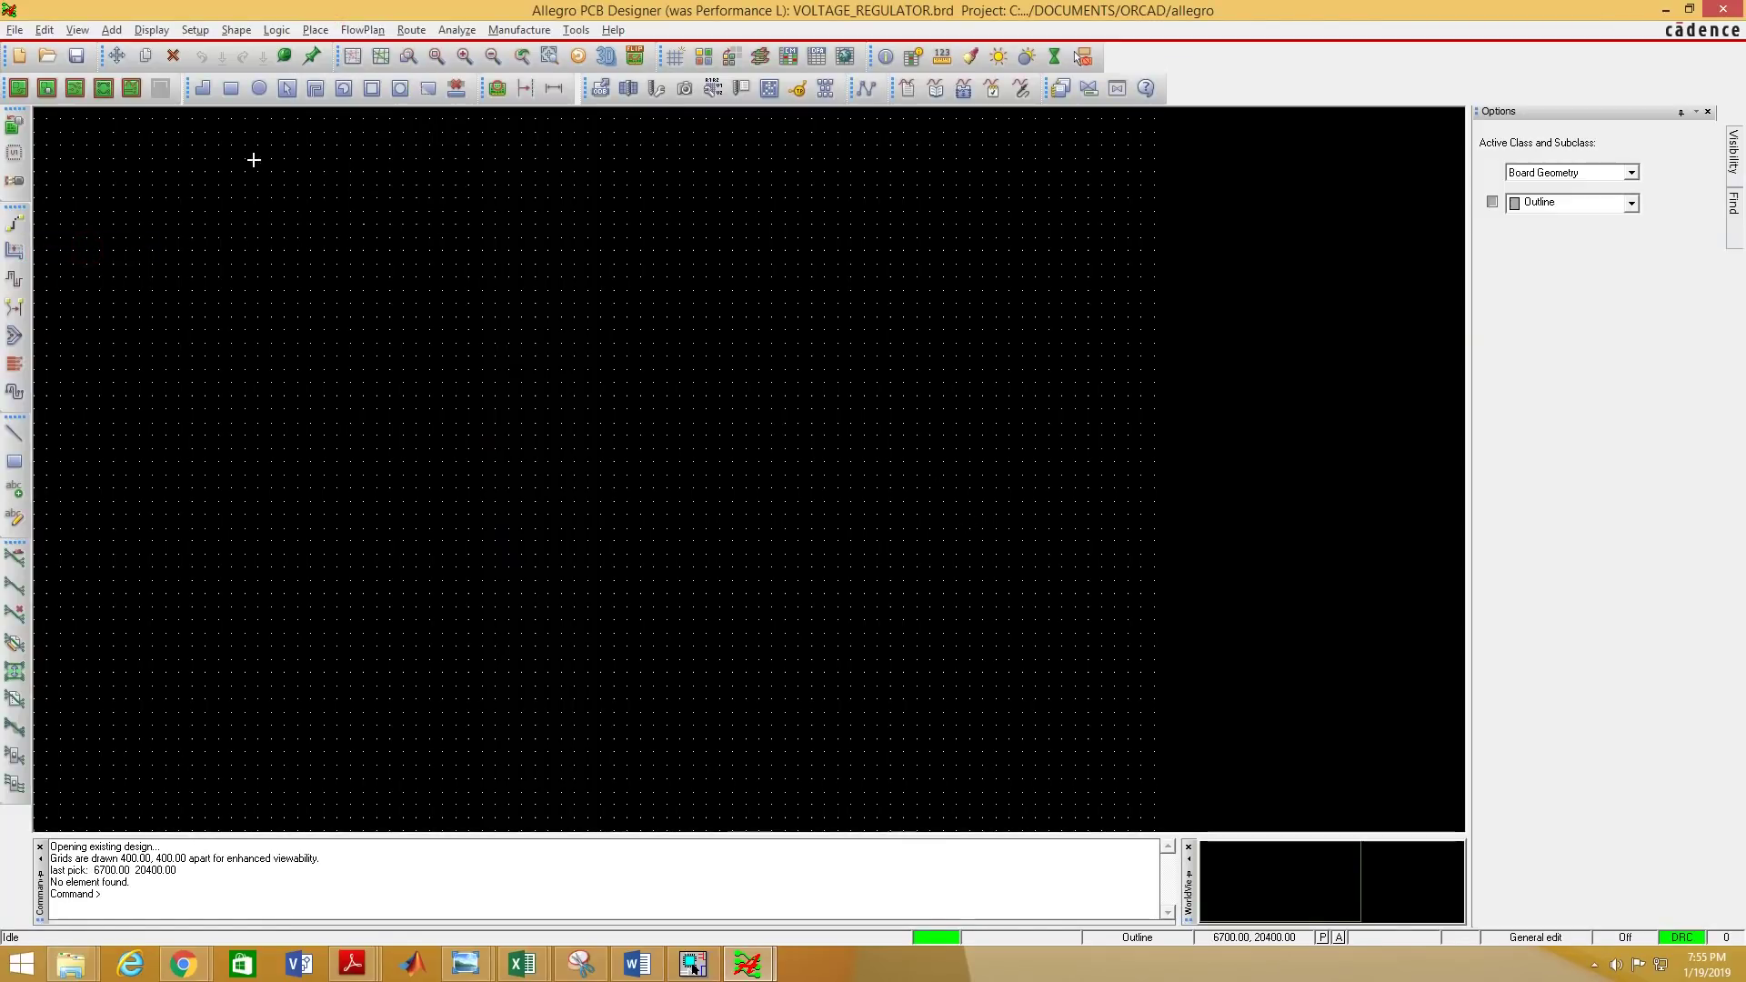
left_click(312, 32)
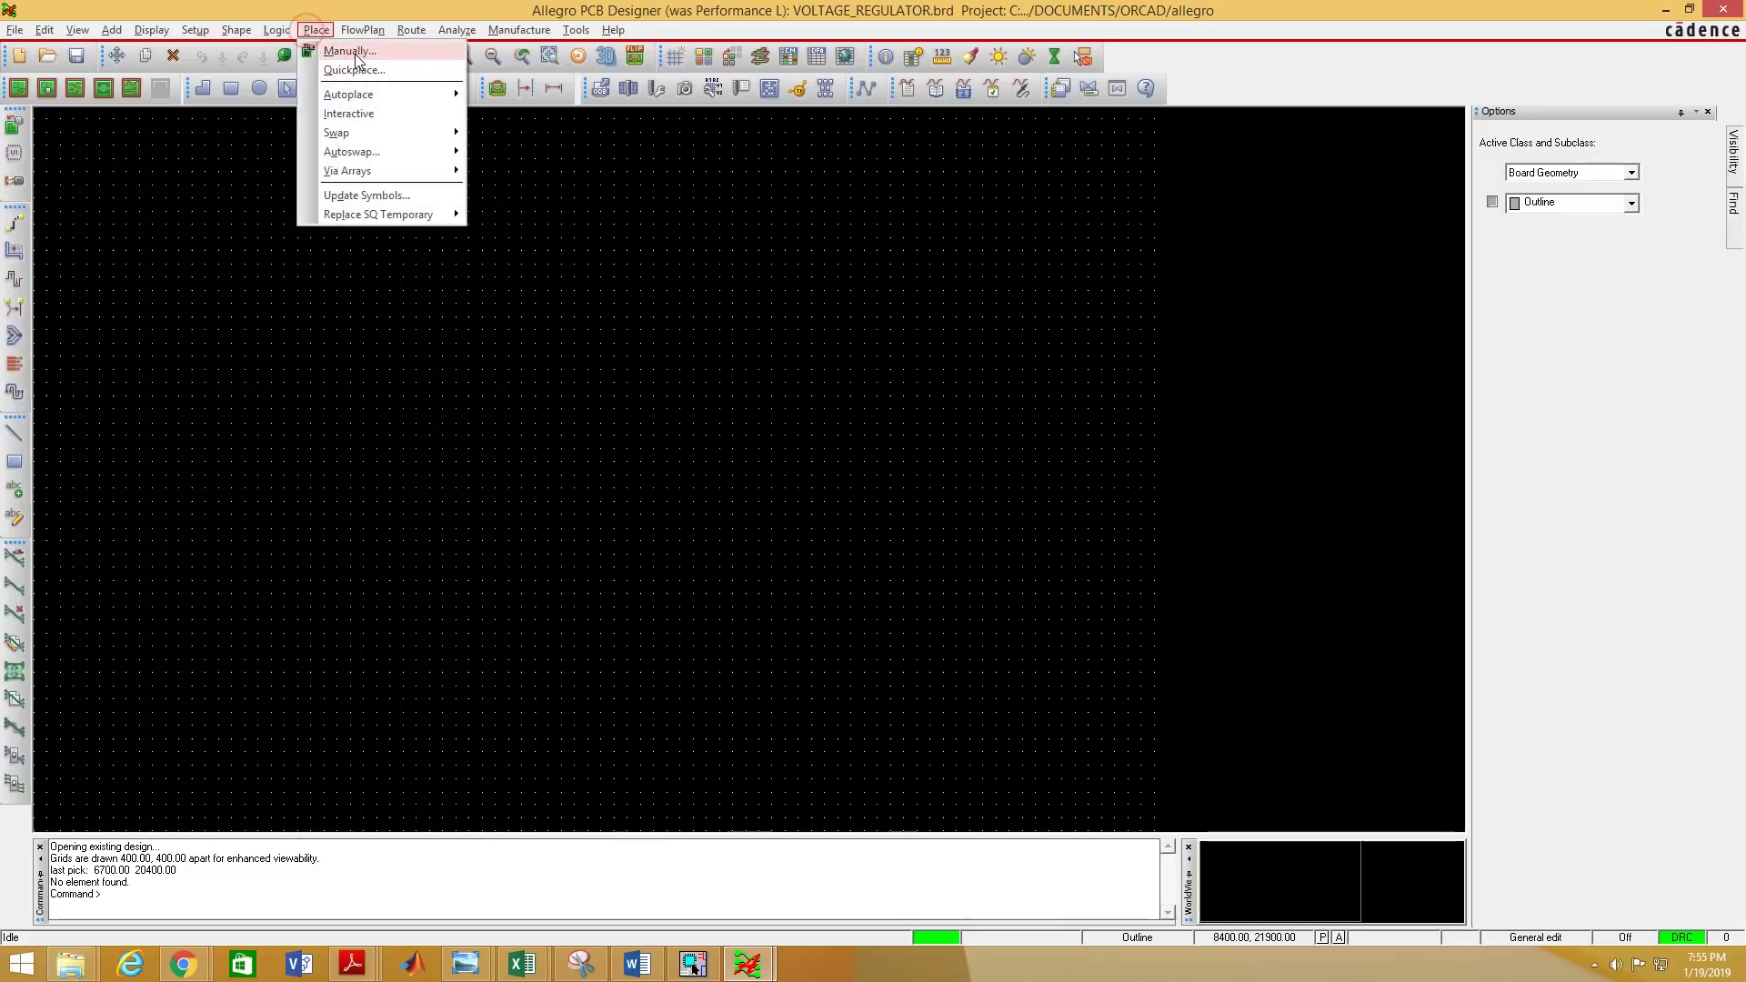
left_click(349, 51)
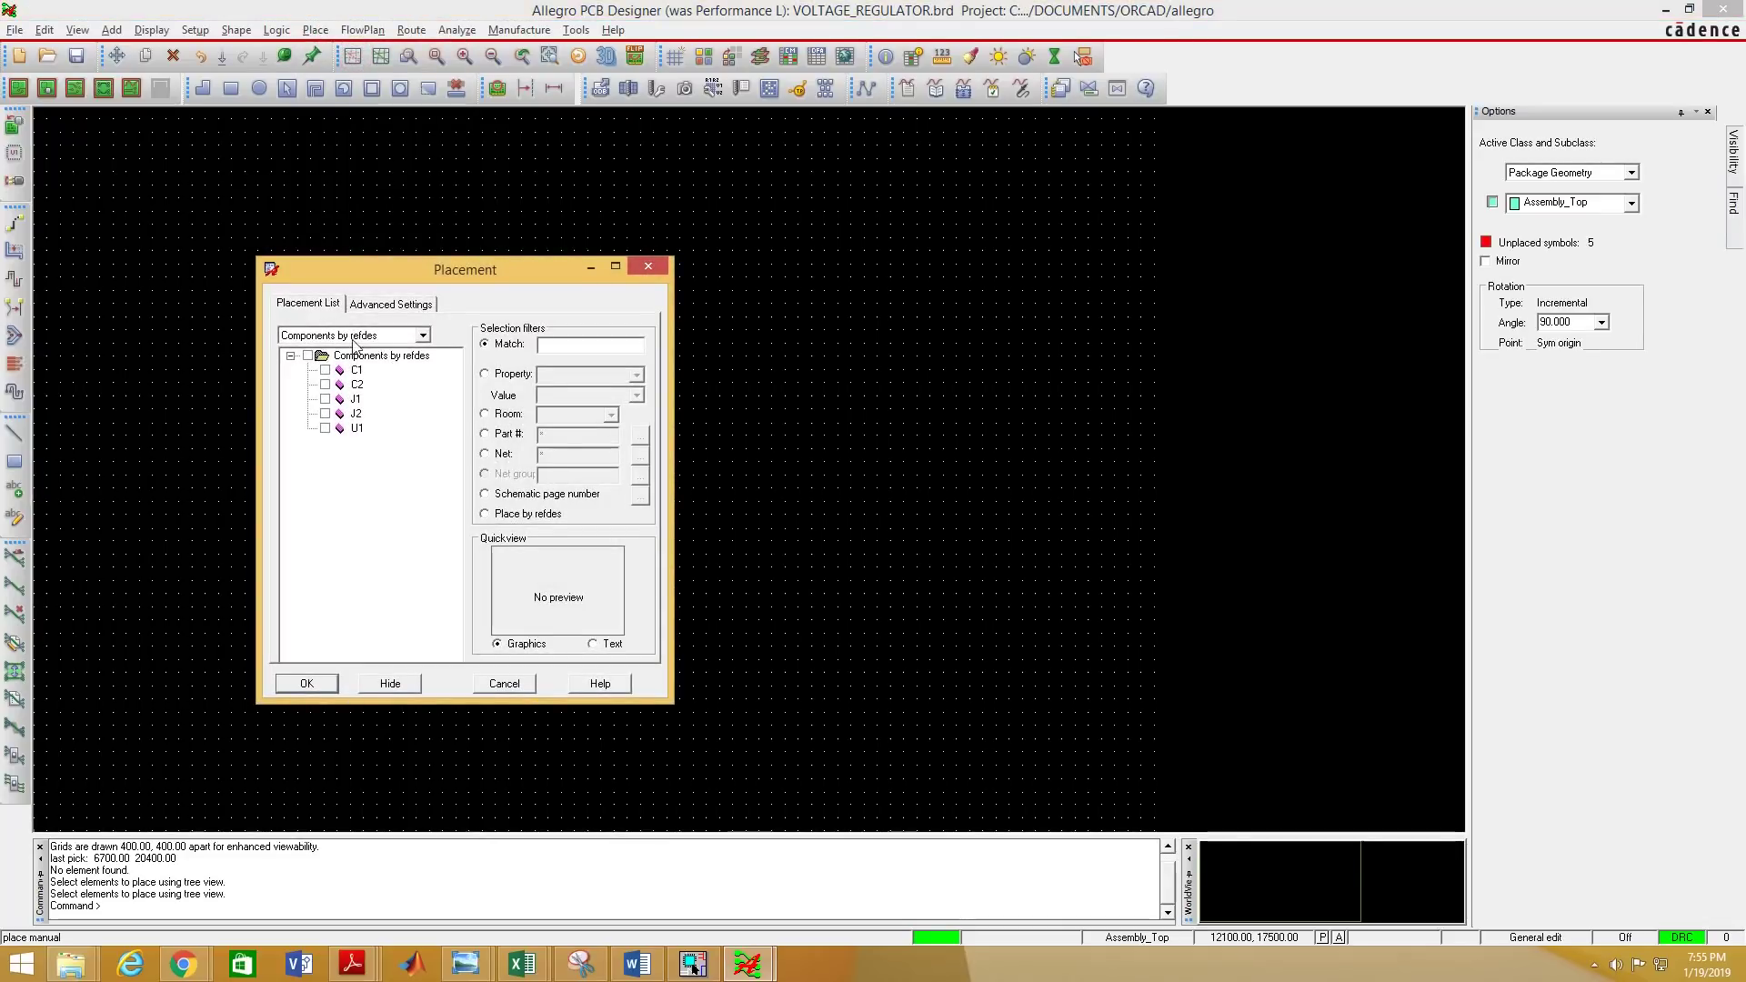
left_click(308, 356)
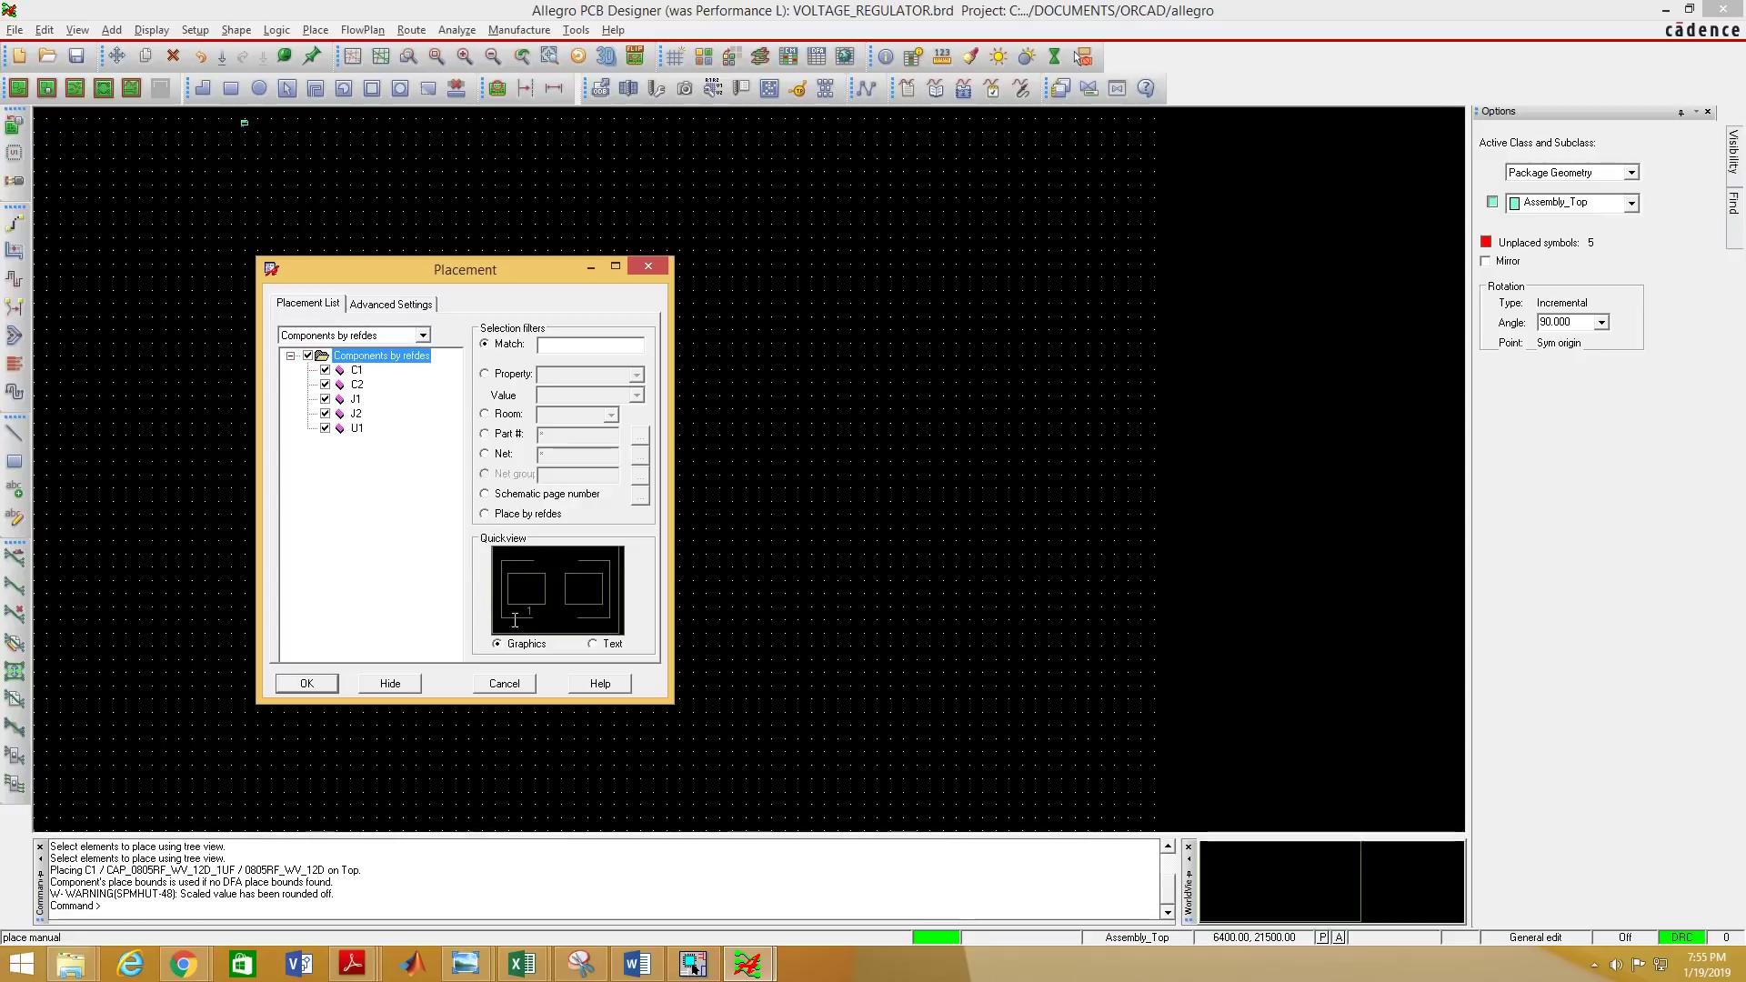
Place C1 at about (13300, 14500), C2 (13700, 13100), J1 (14800, 13700), J2 (14800, 14500) and U1 (15000, 12800), and finish placement.
left_click(393, 684)
left_click(481, 353)
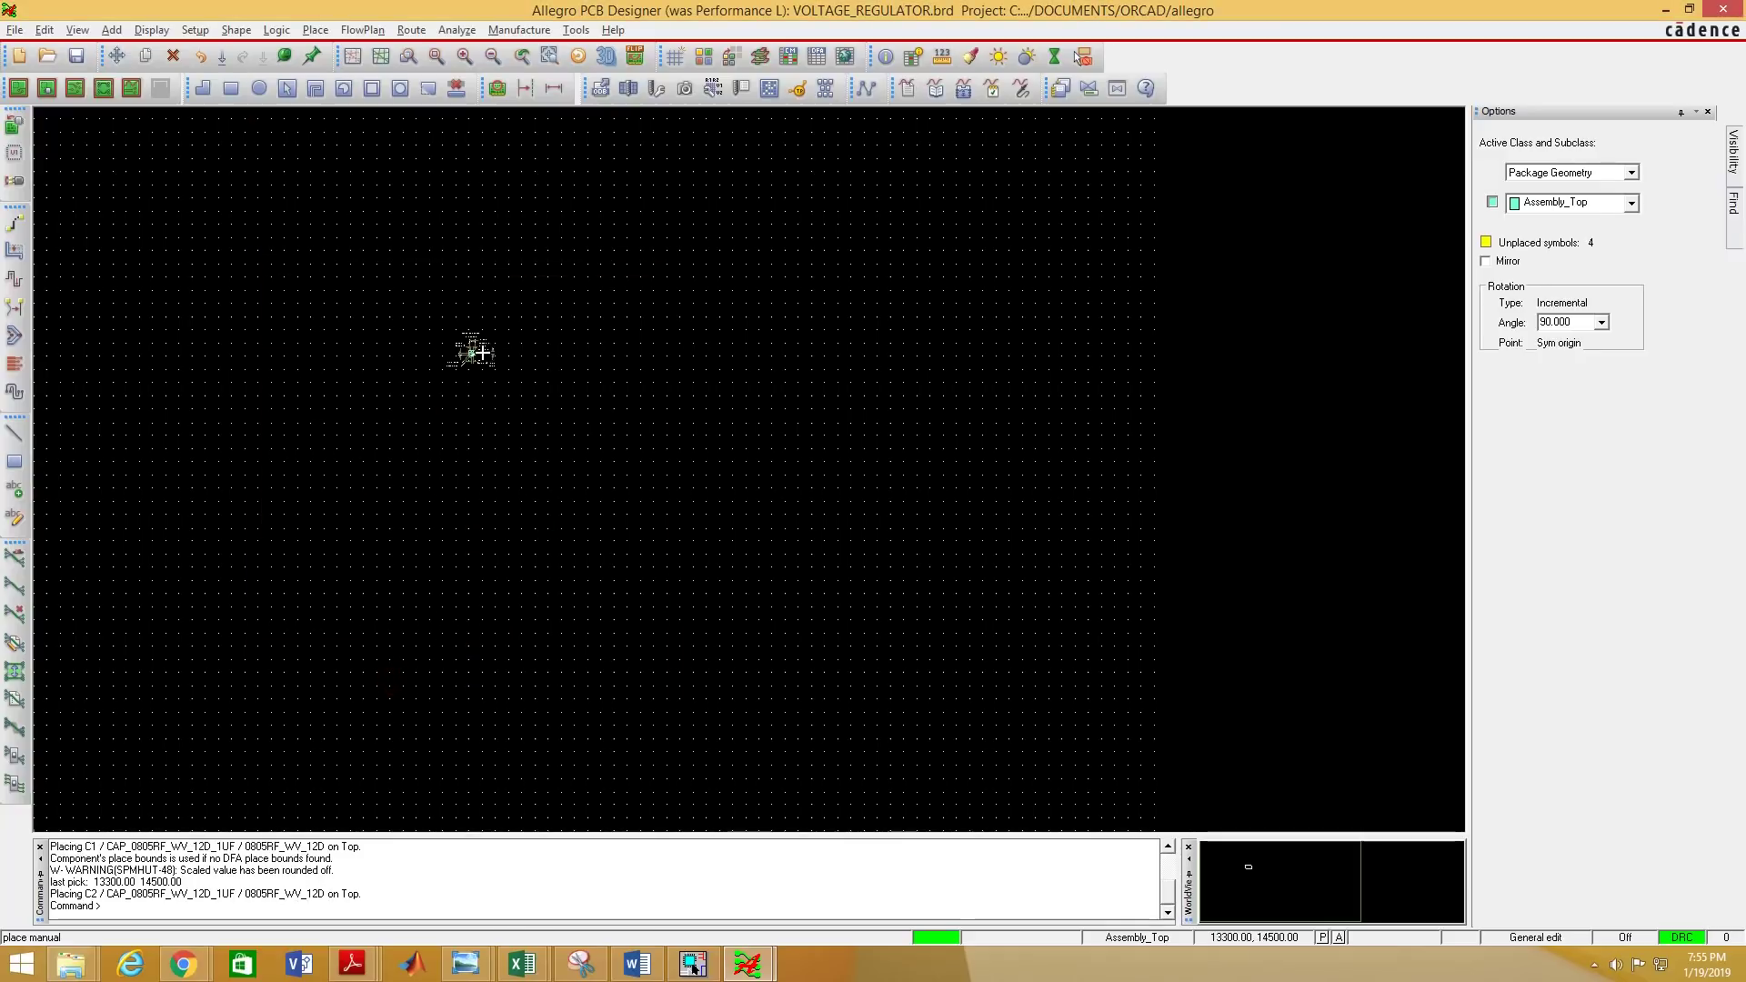
left_click(492, 396)
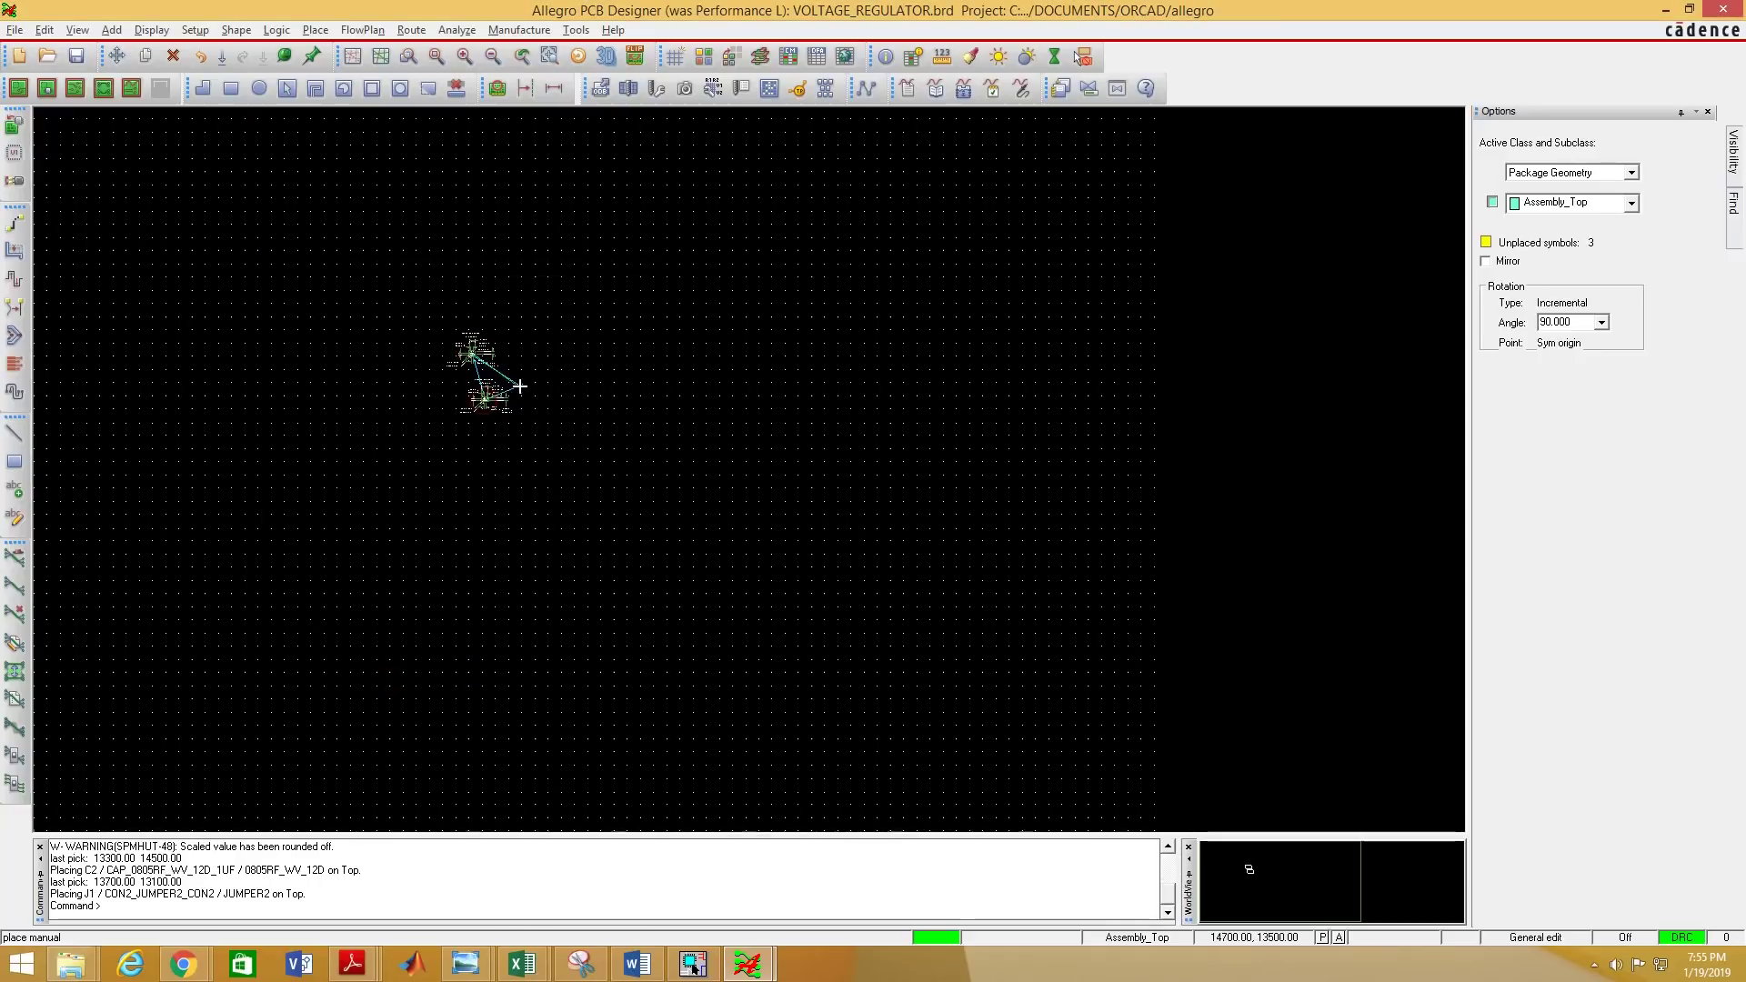
left_click(526, 377)
left_click(526, 354)
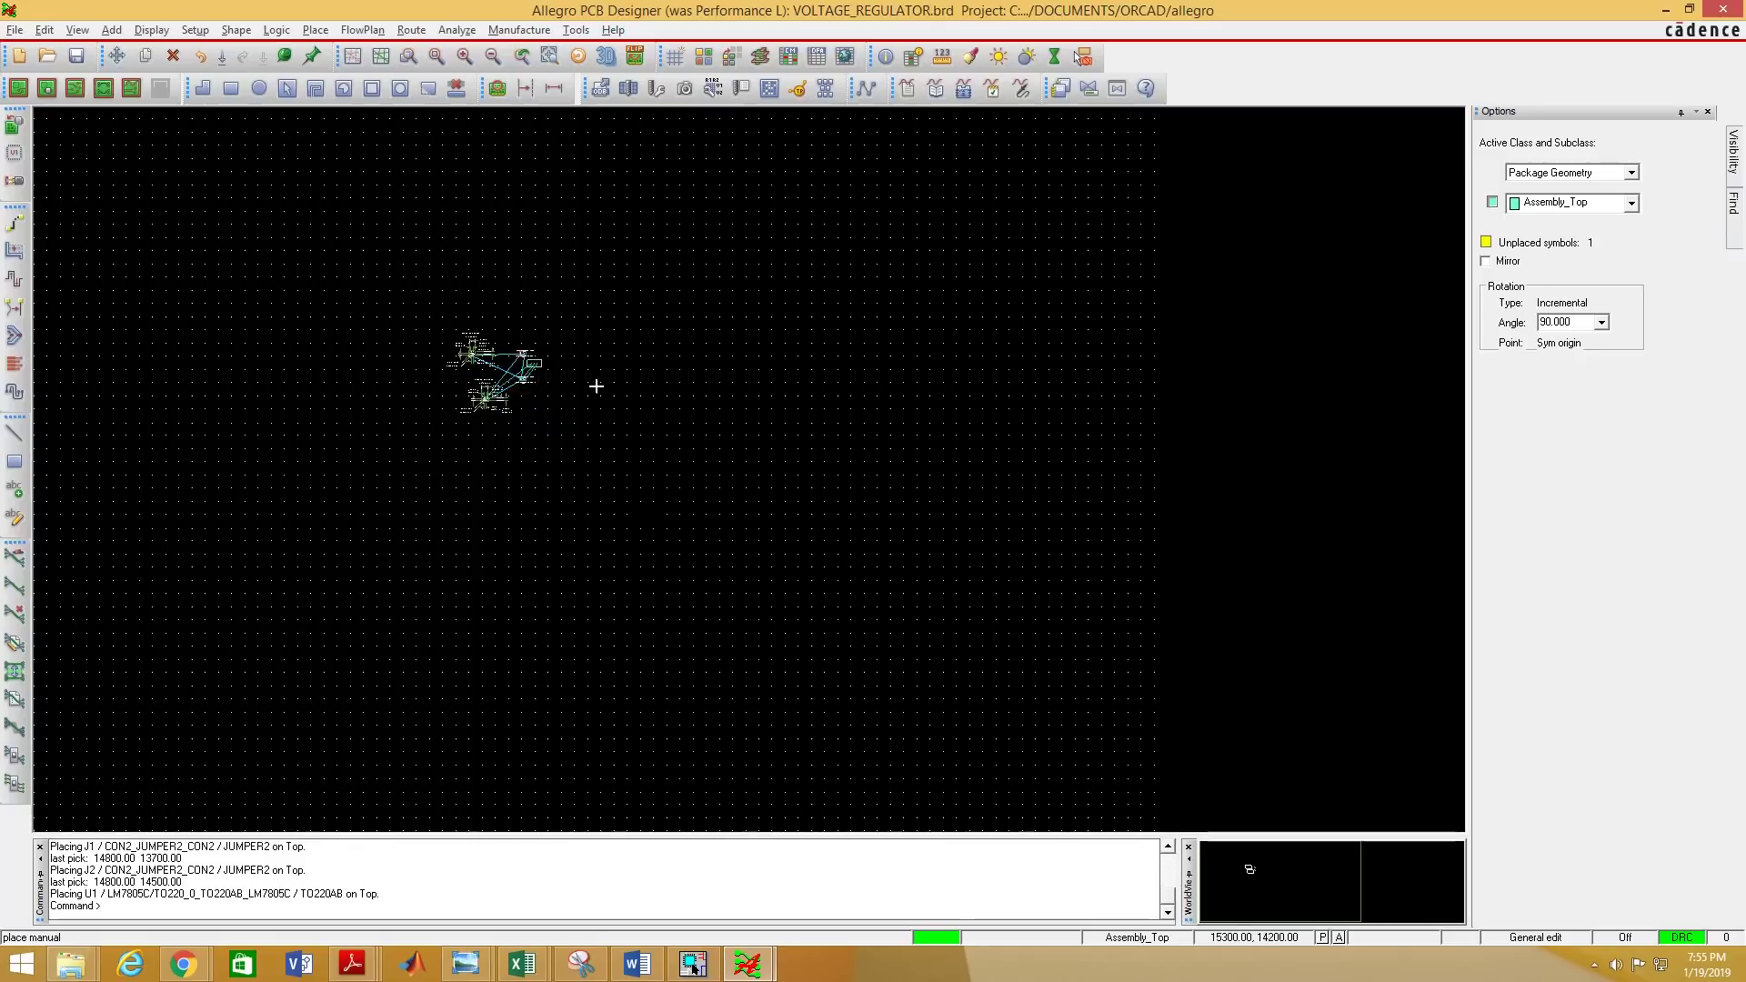
left_click(531, 402)
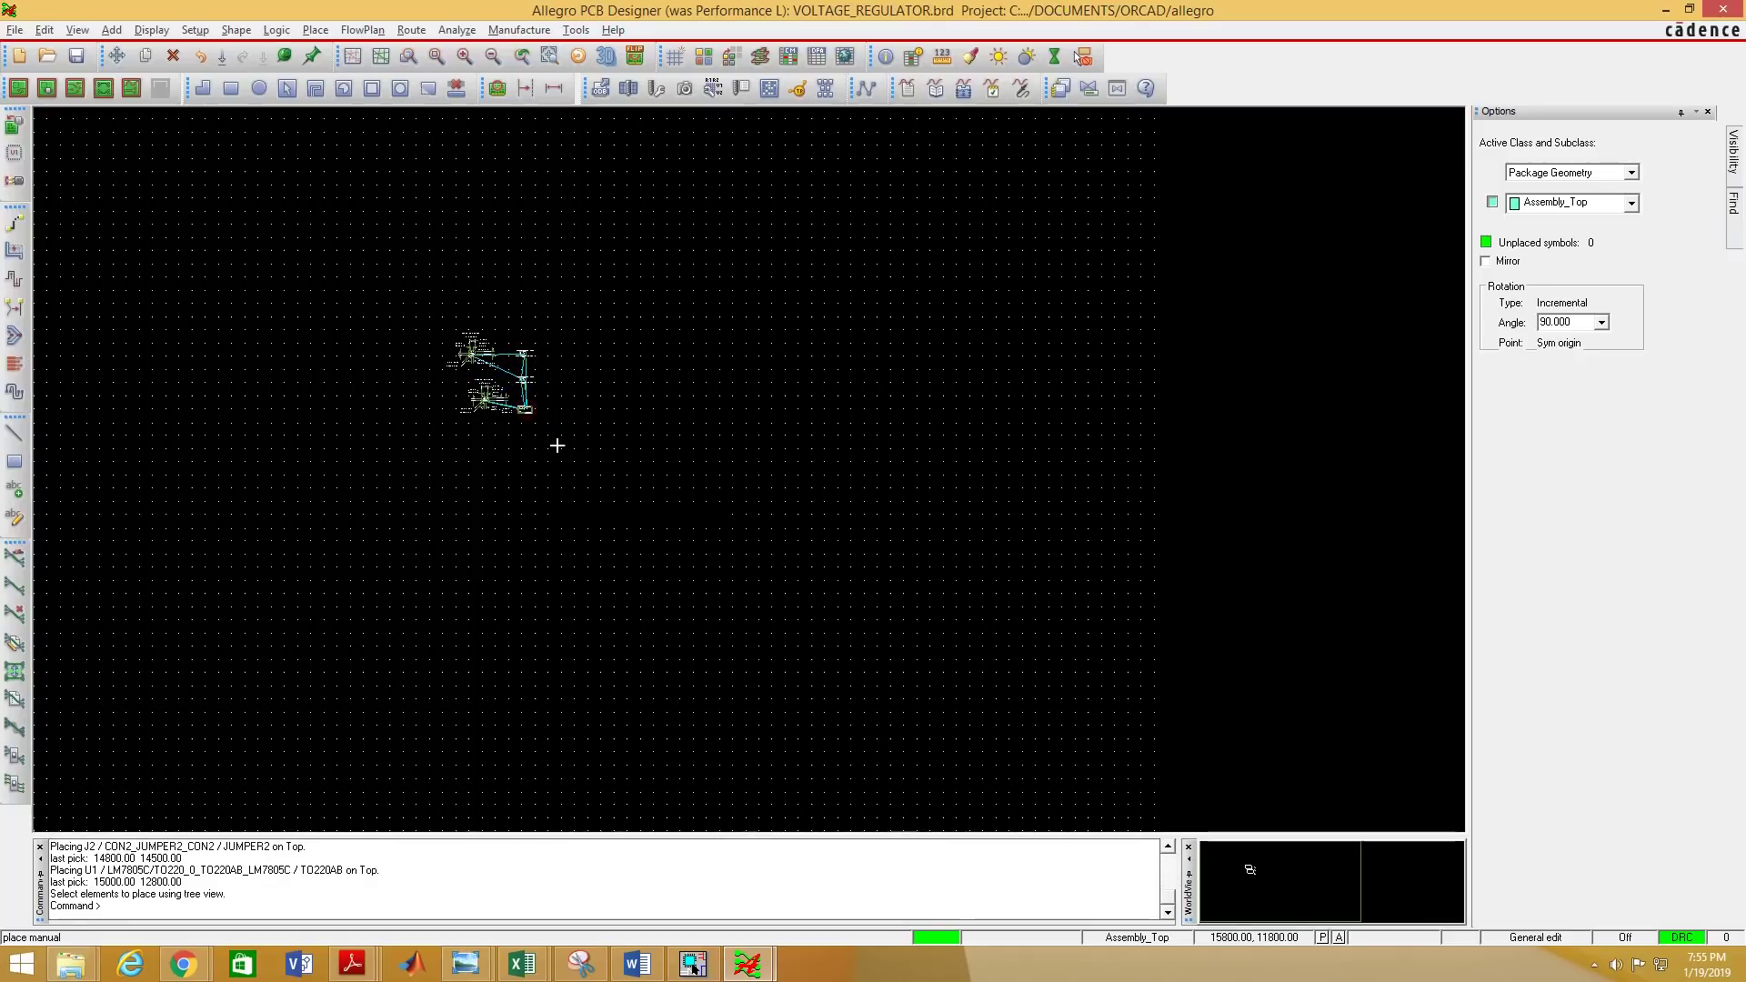
right_click(383, 406)
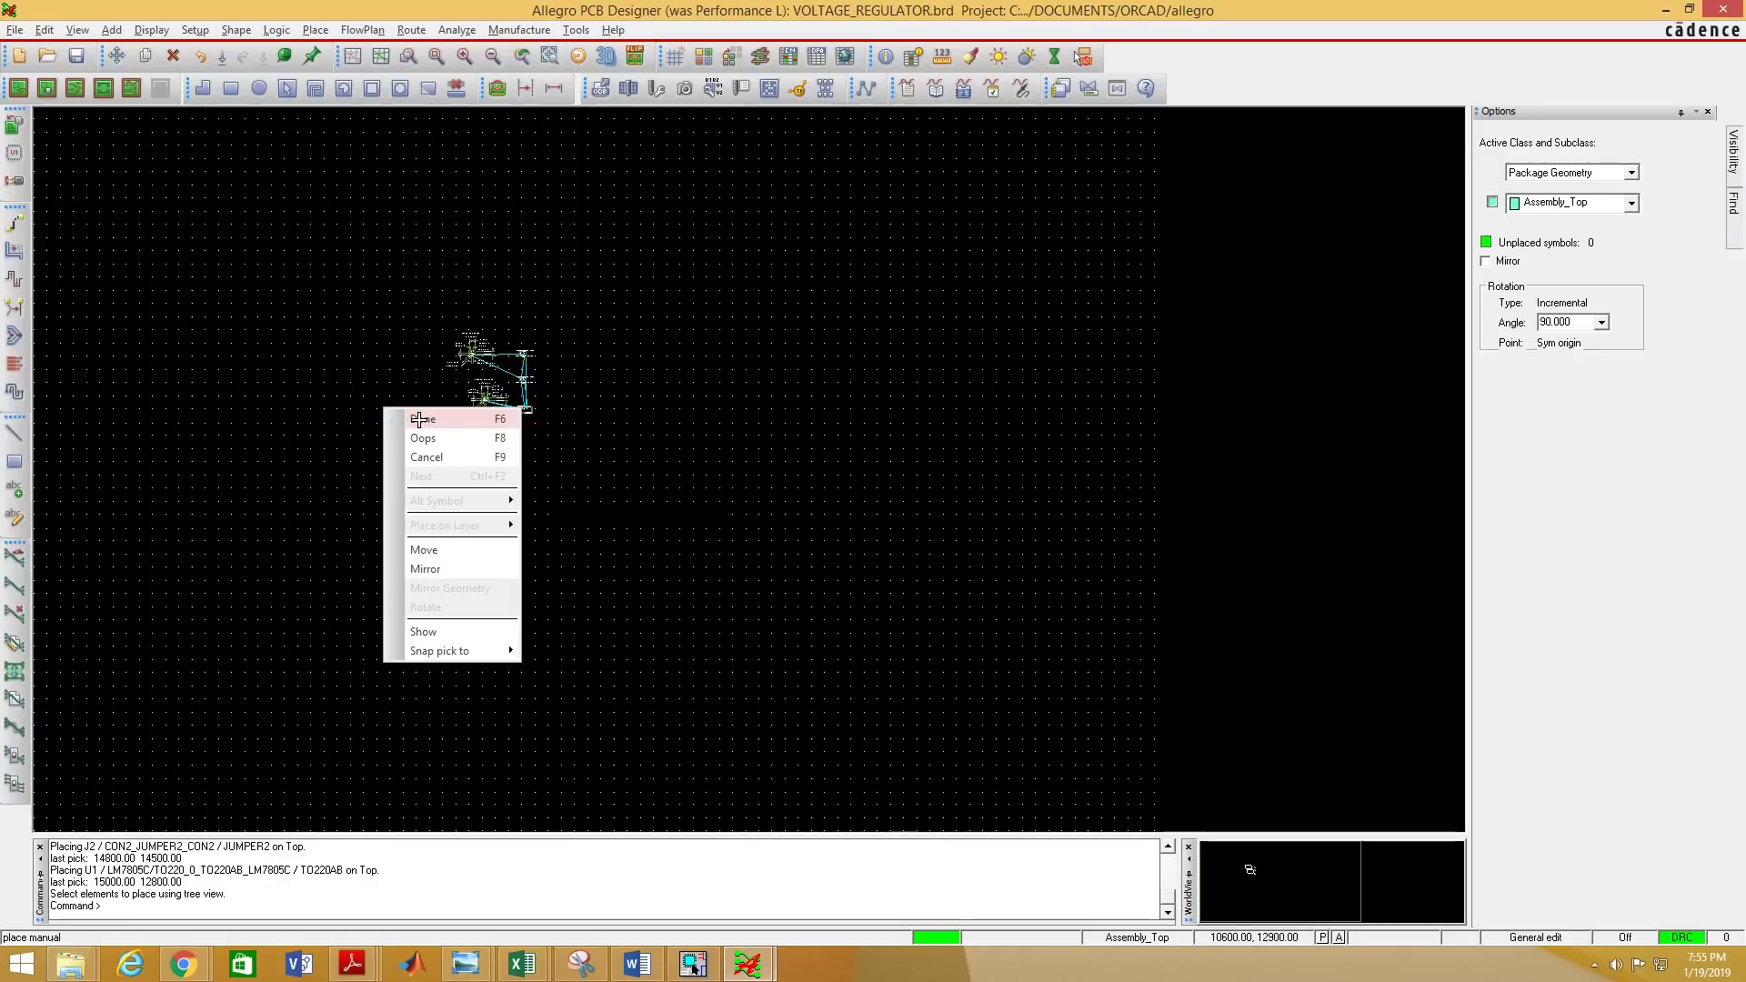
left_click(422, 419)
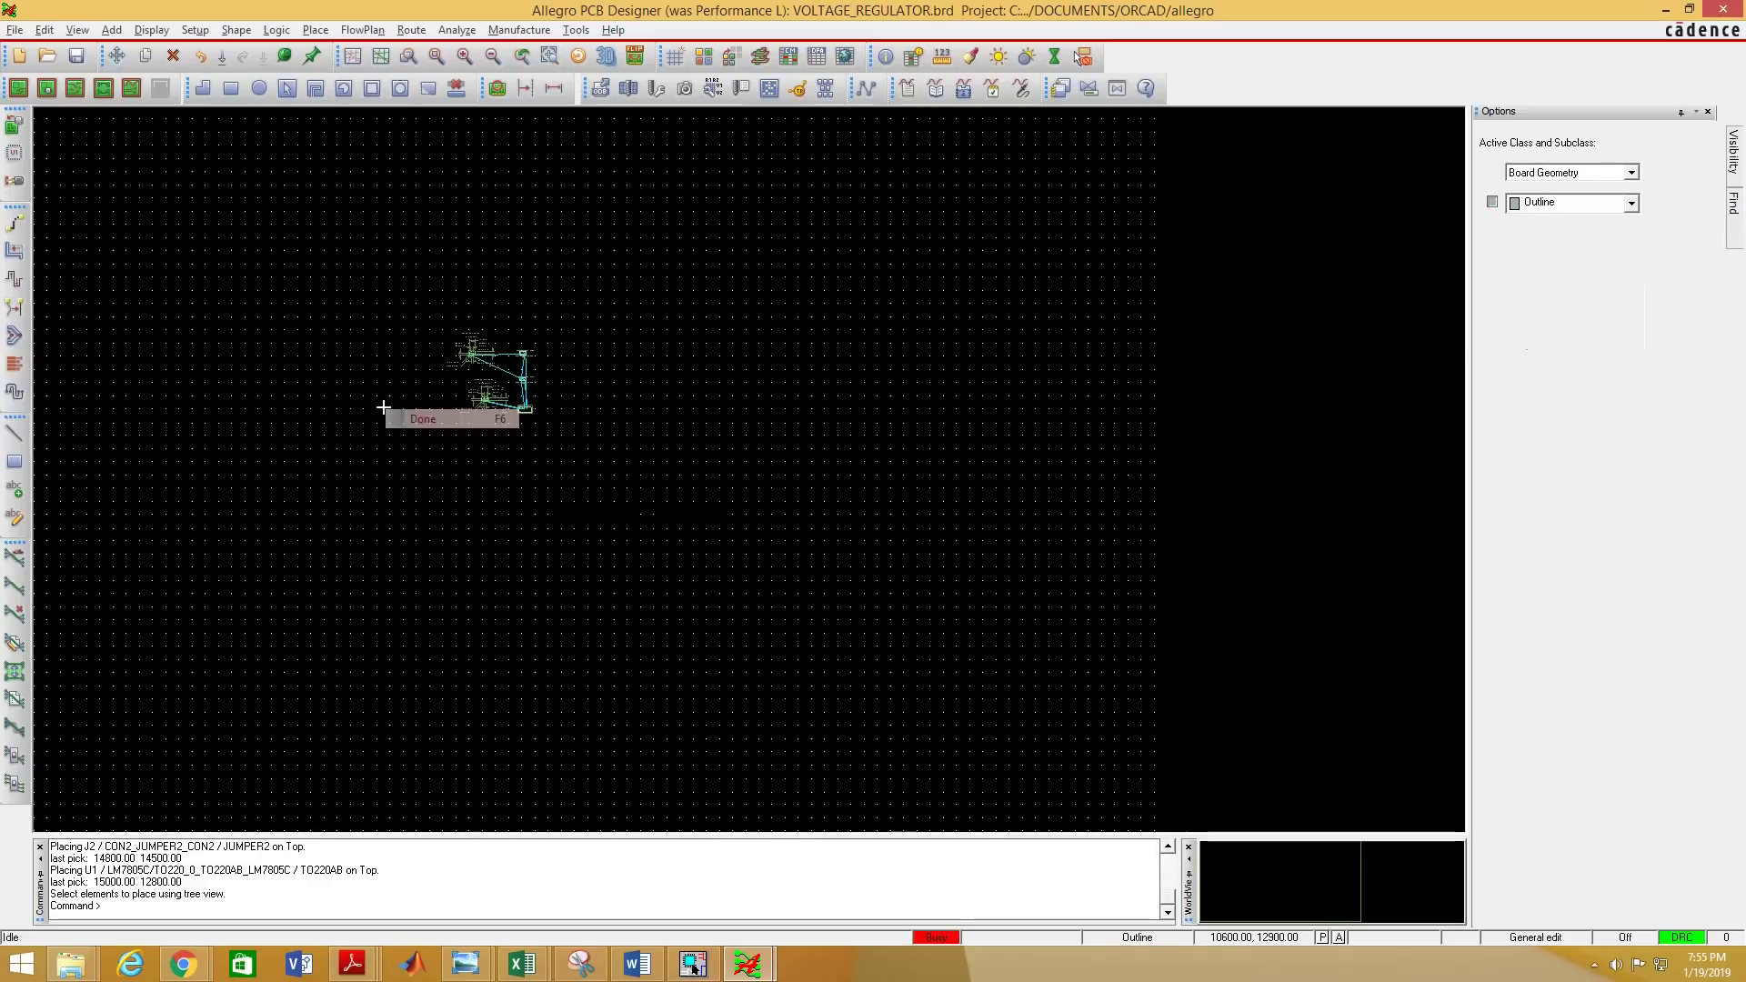
Inspect the pads and trace segments of capacitor C1 and set the selection super filter to Cline Seg.
scroll(442, 377, "up", 2)
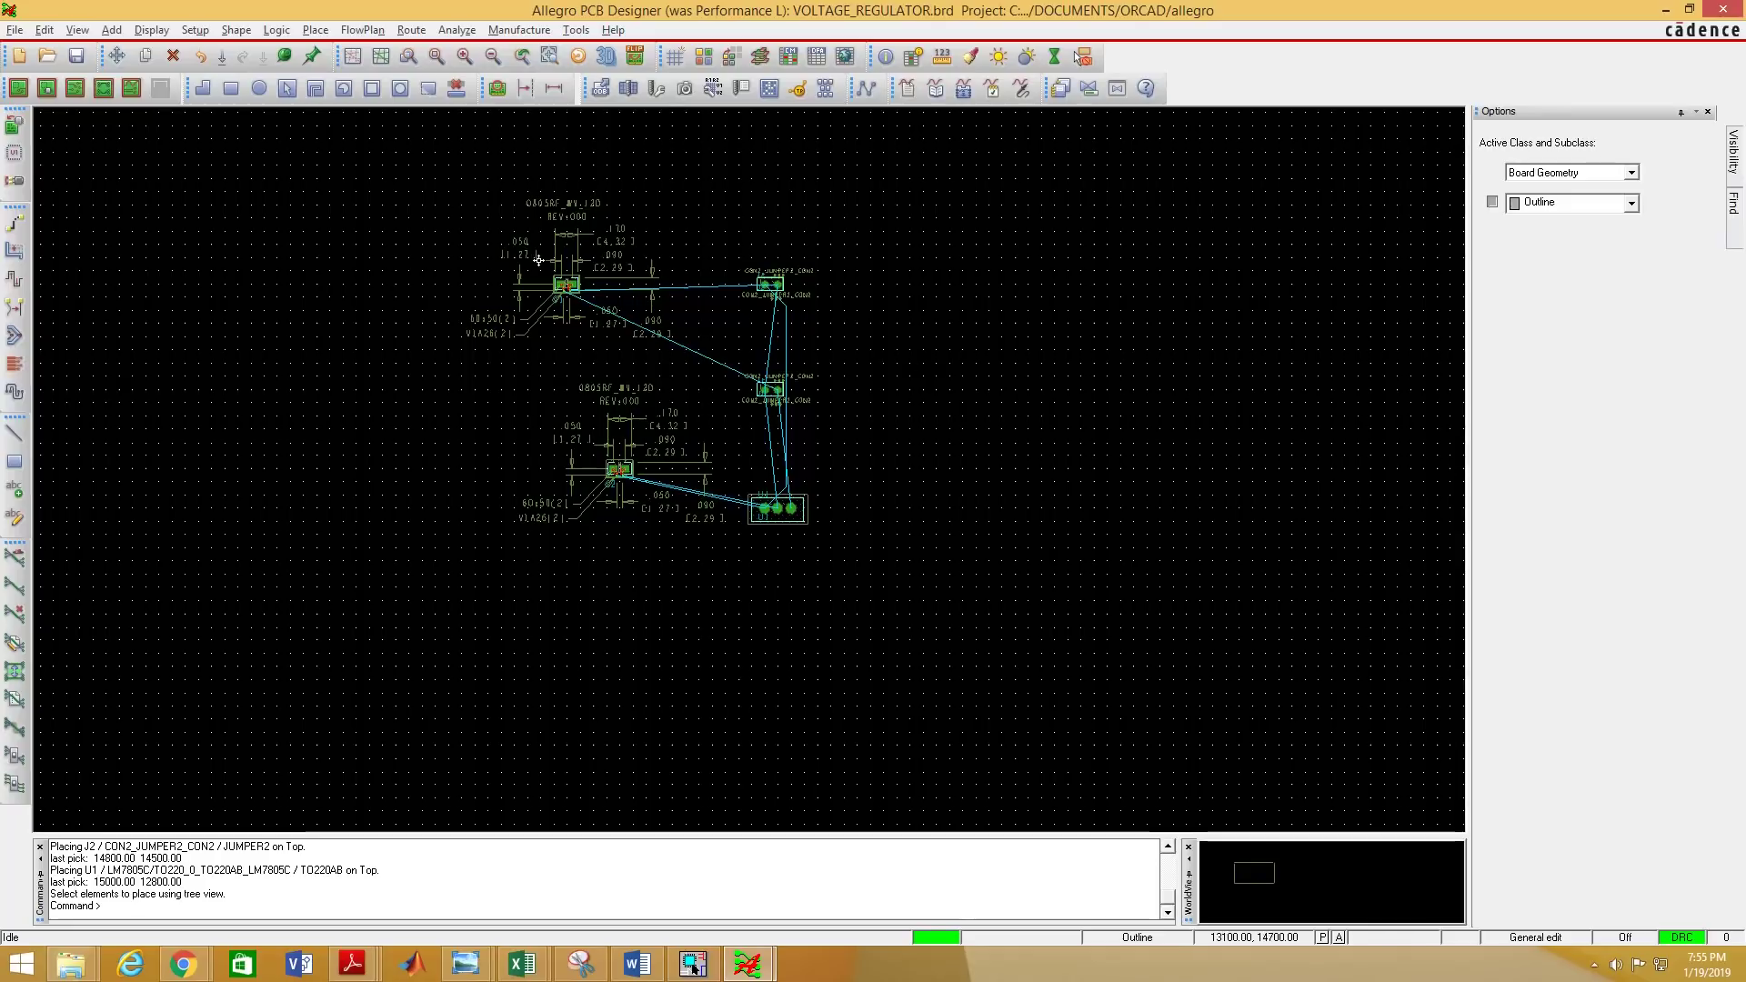
scroll(557, 277, "up", 2)
scroll(568, 300, "up", 3)
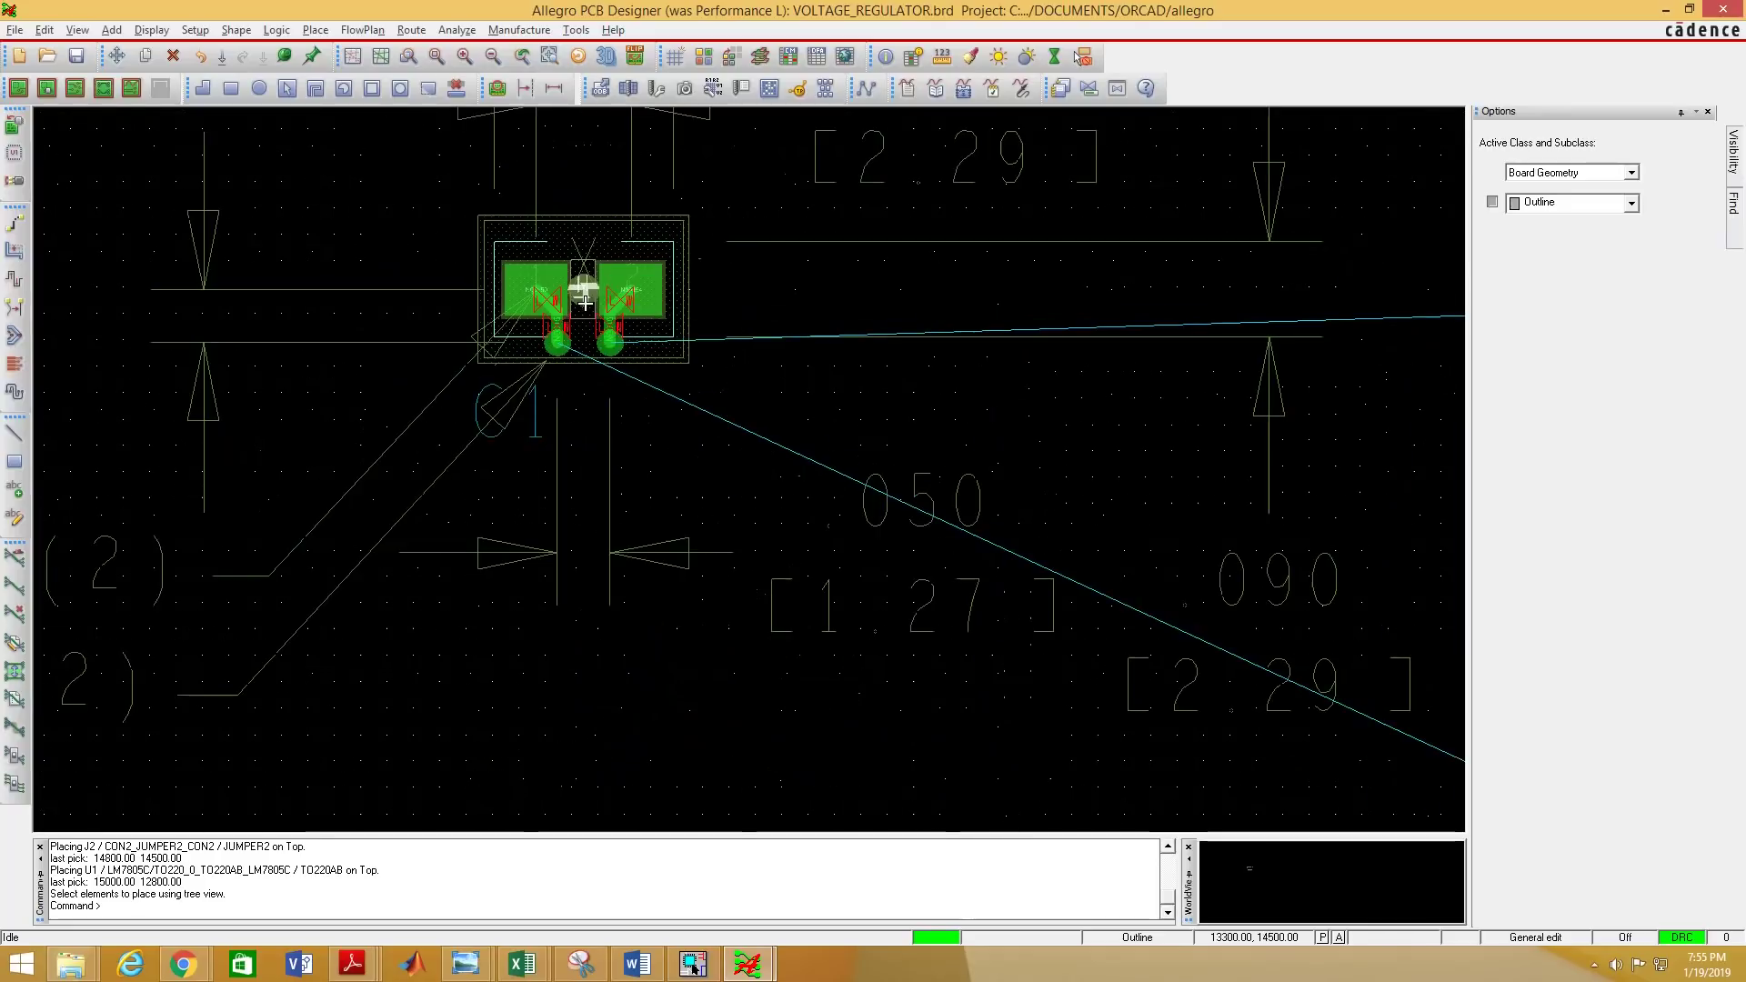
scroll(585, 303, "up", 2)
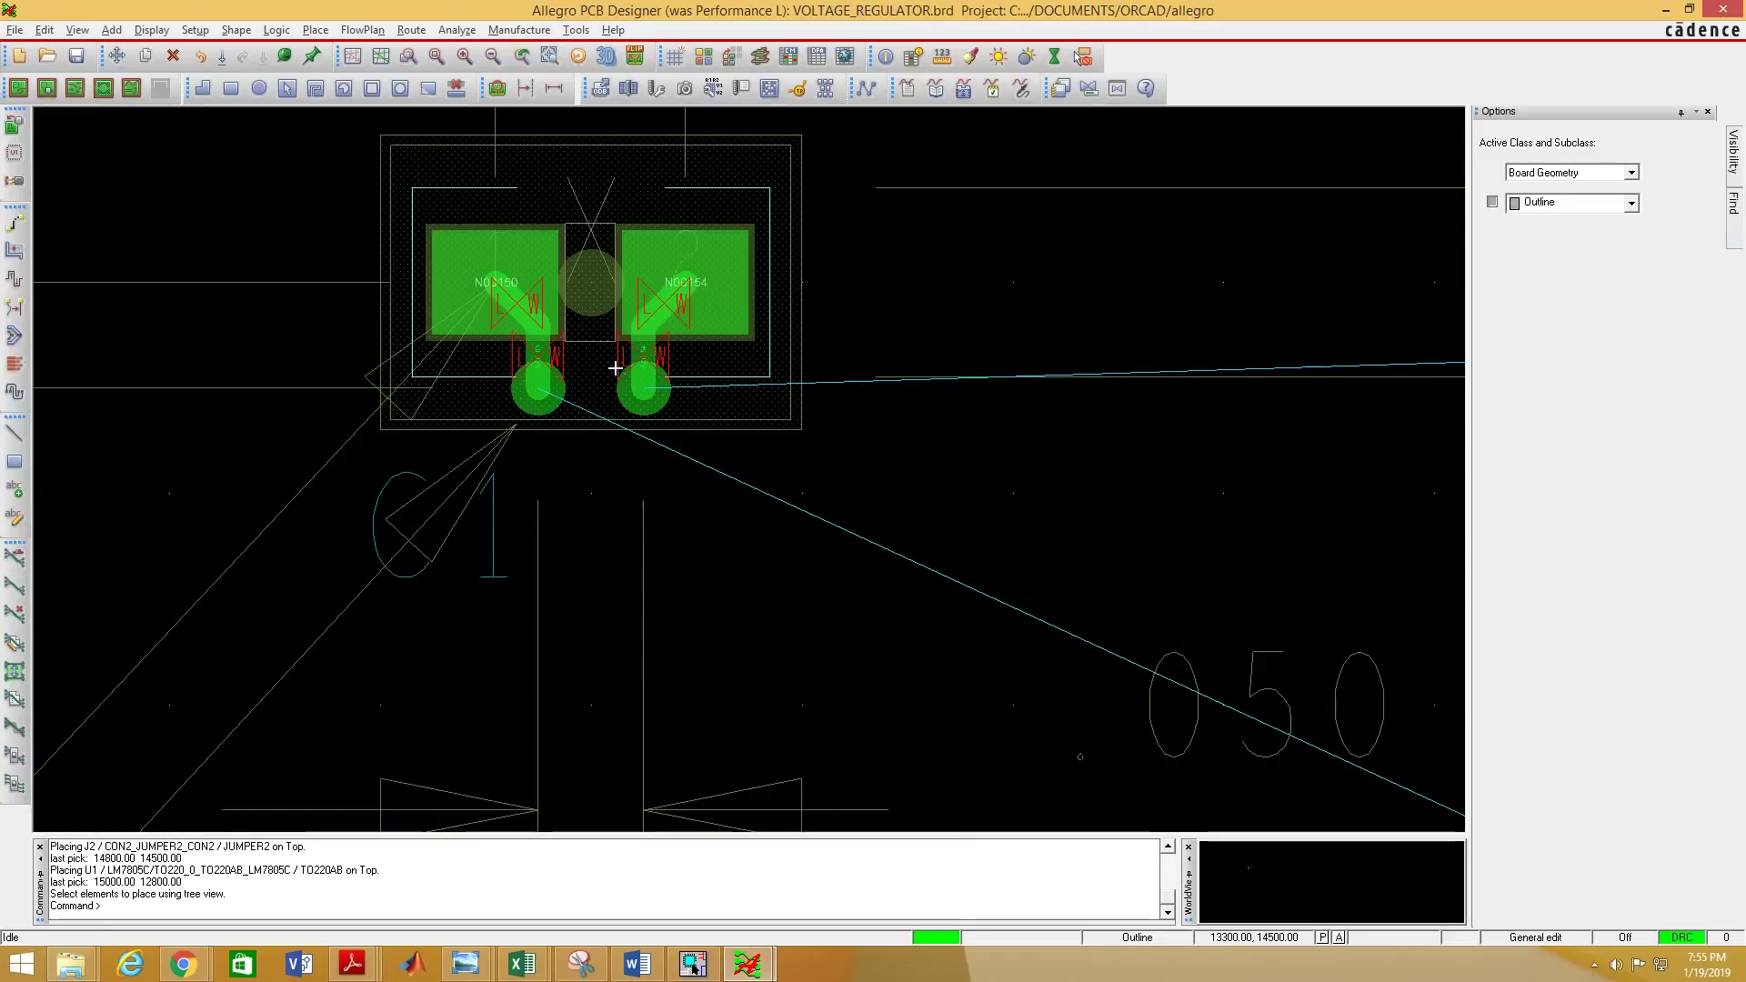
mouse_move(549, 372)
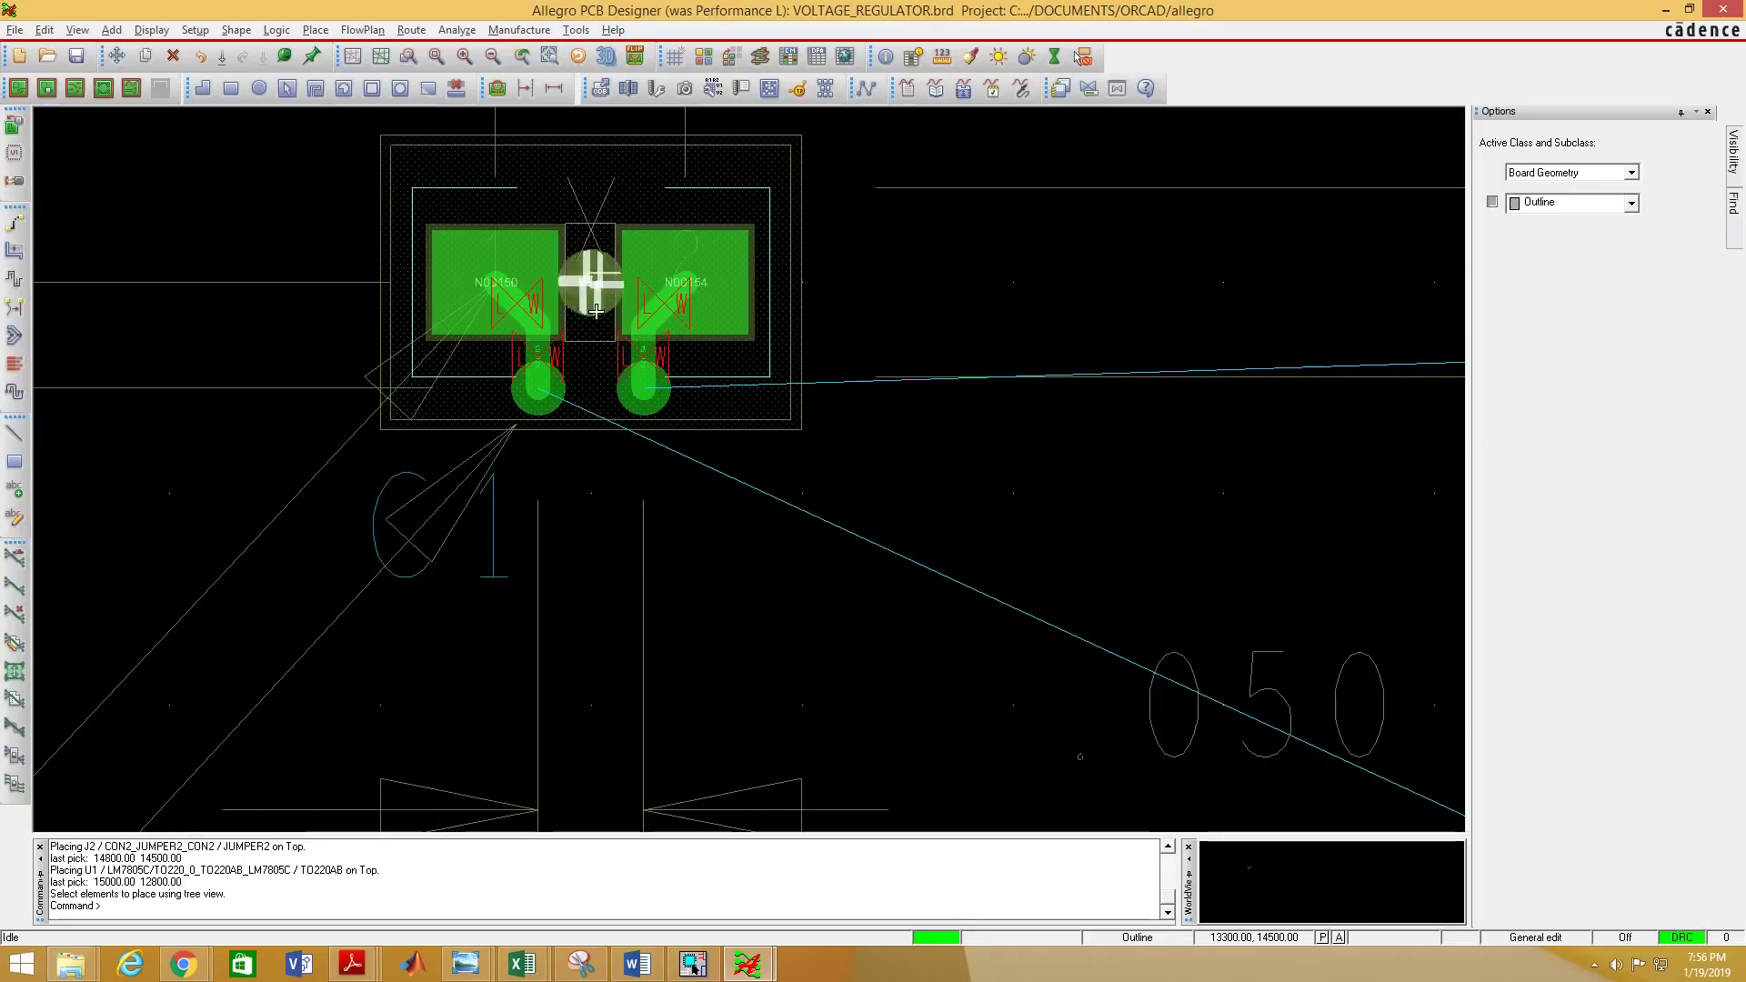
scroll(675, 413, "down", 1)
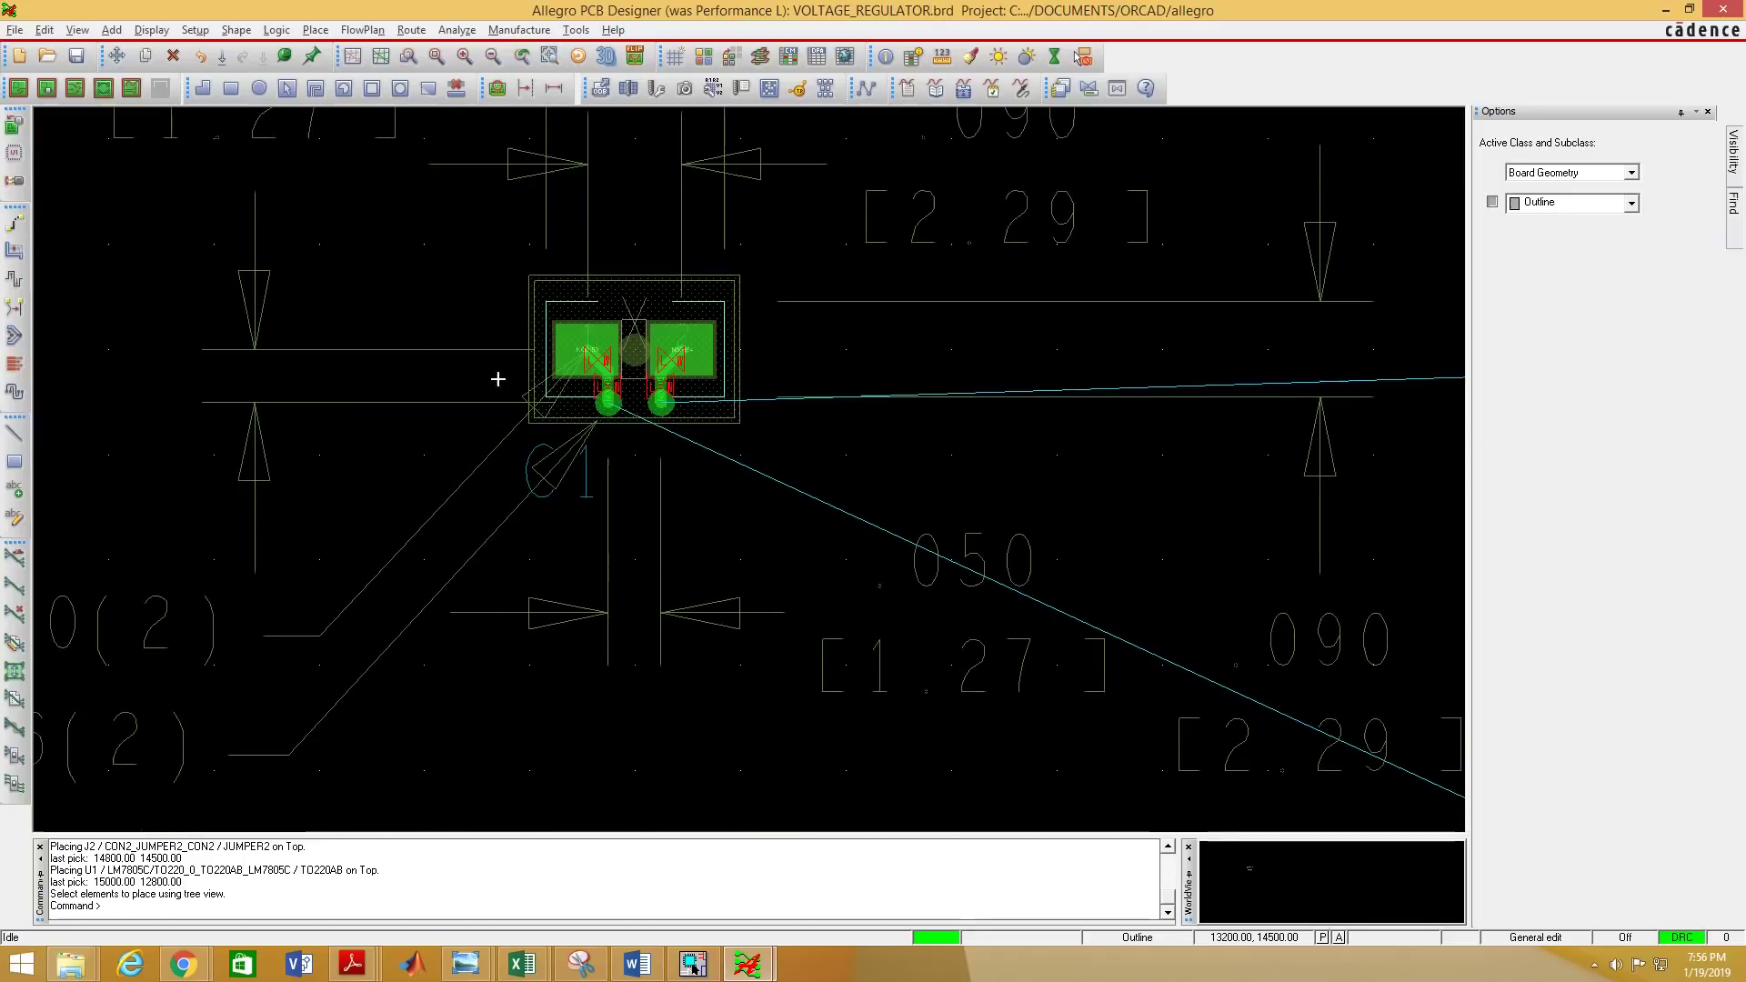
right_click(401, 306)
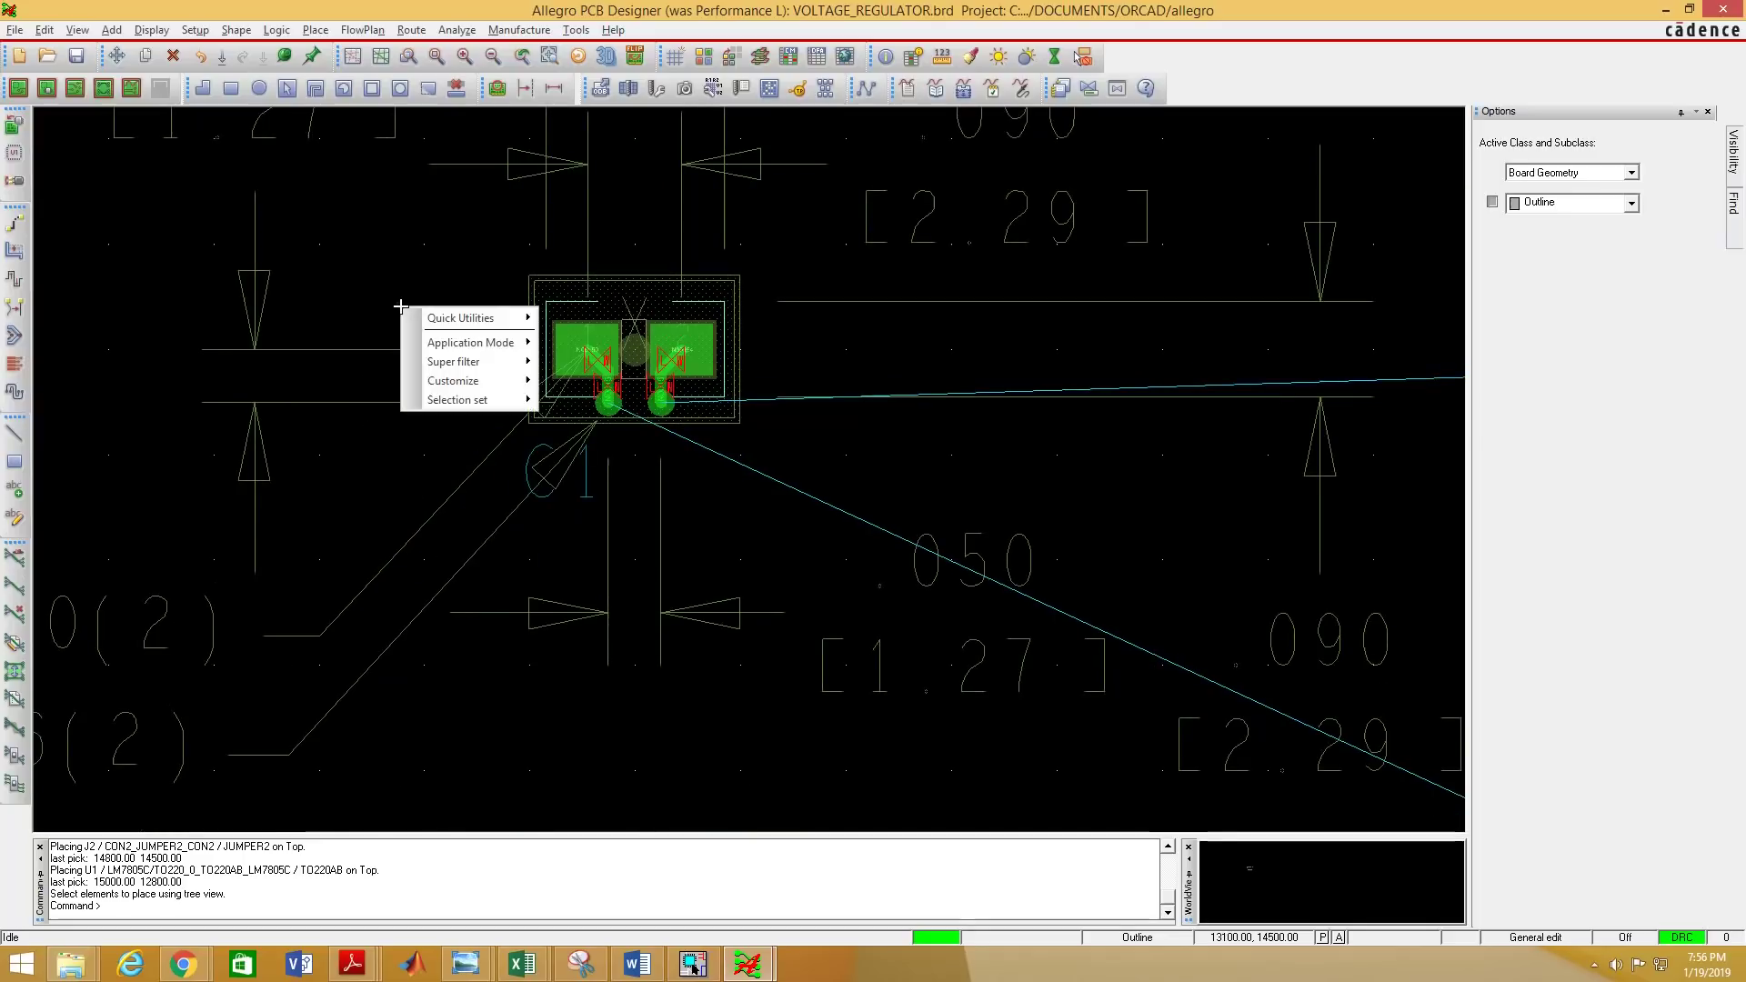
mouse_move(420, 361)
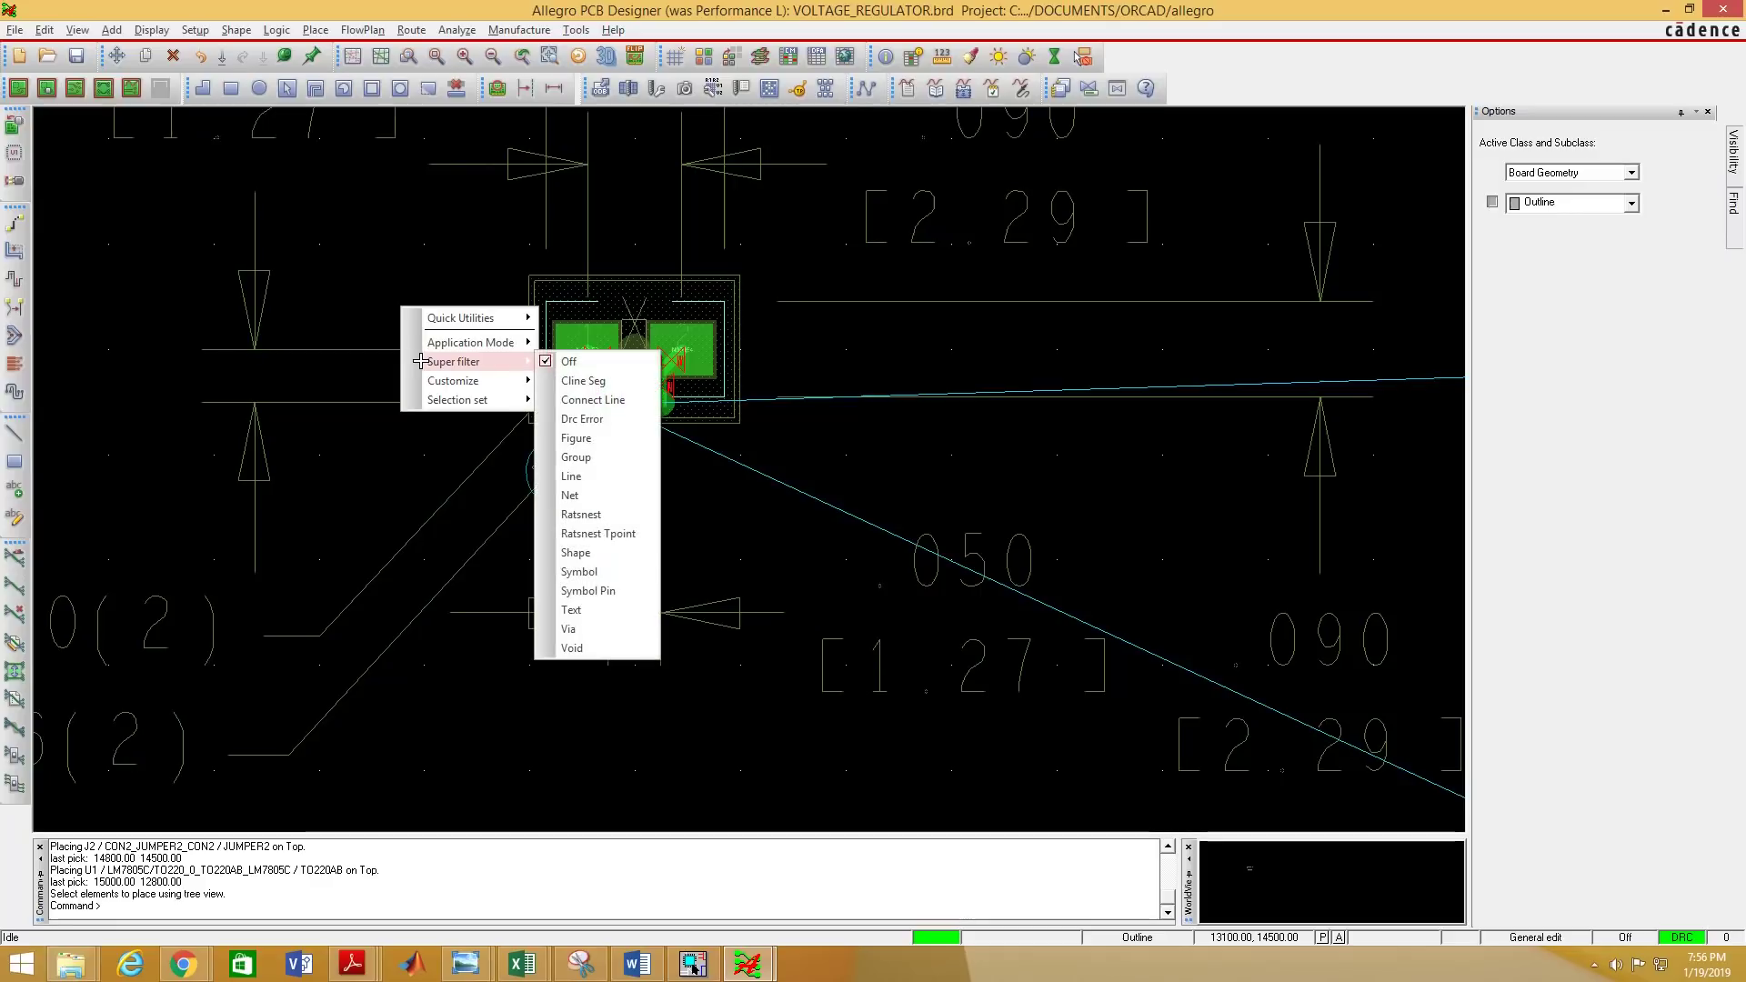
left_click(605, 382)
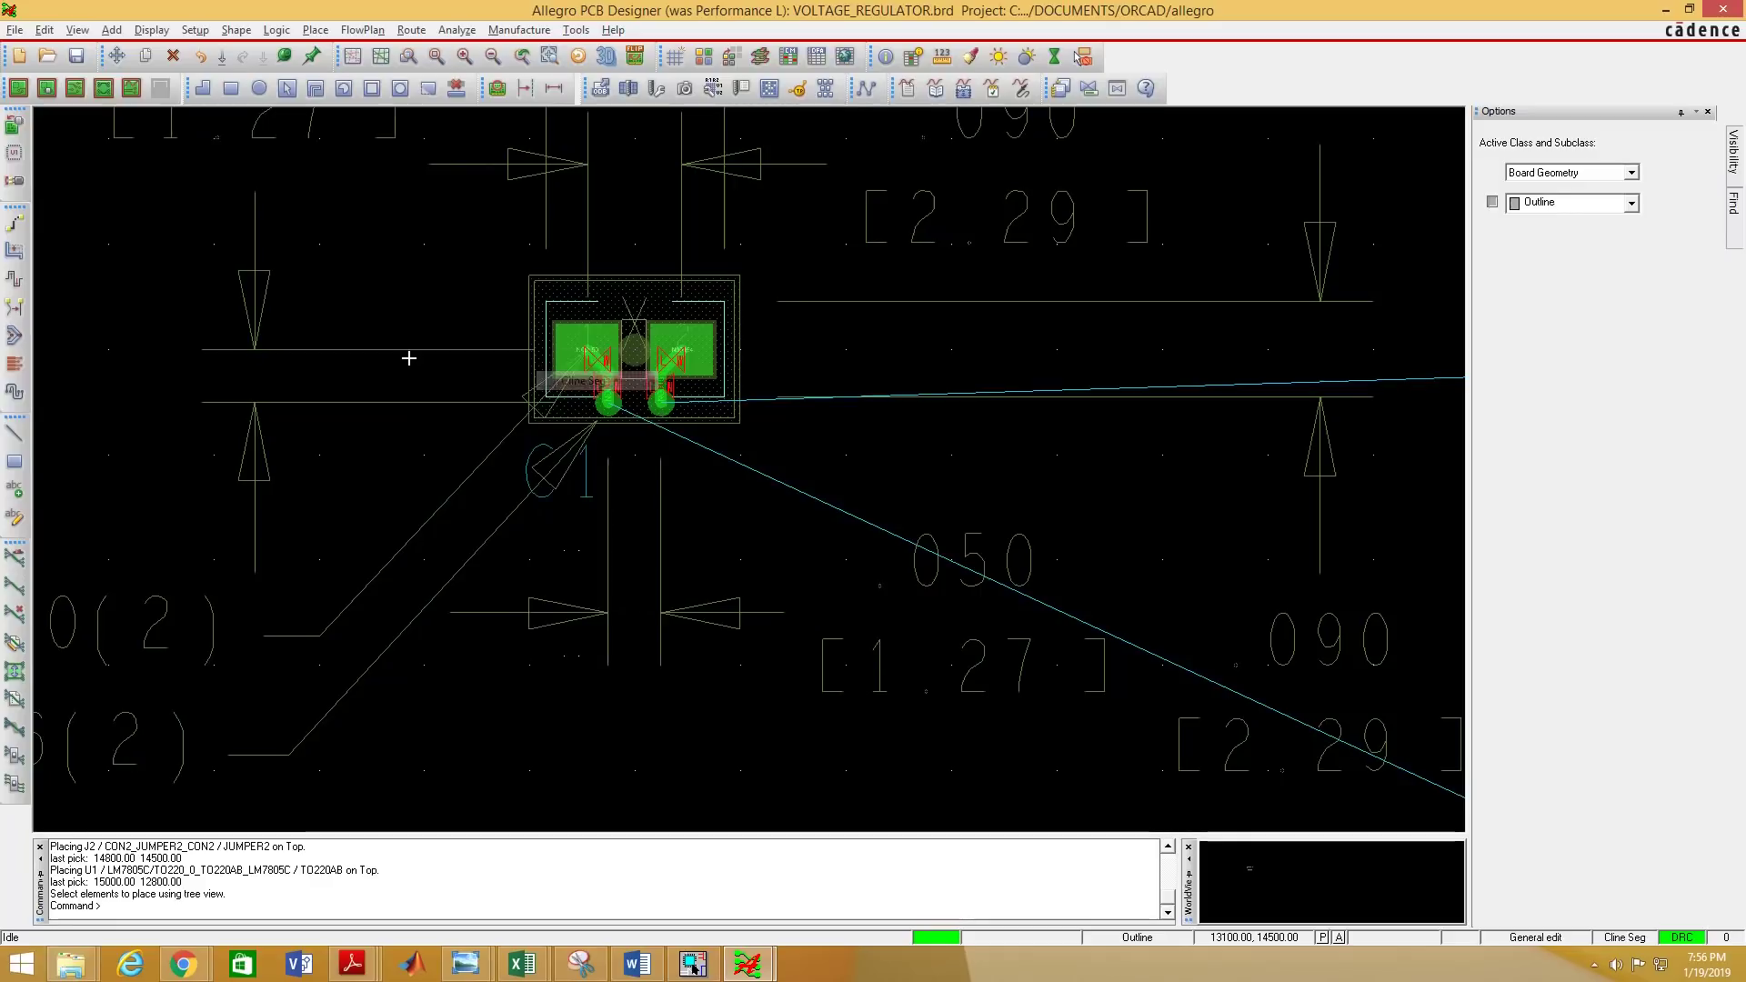
Select the cline segments across all placed components, delete them, and check C1's pads.
scroll(891, 412, "down", 5)
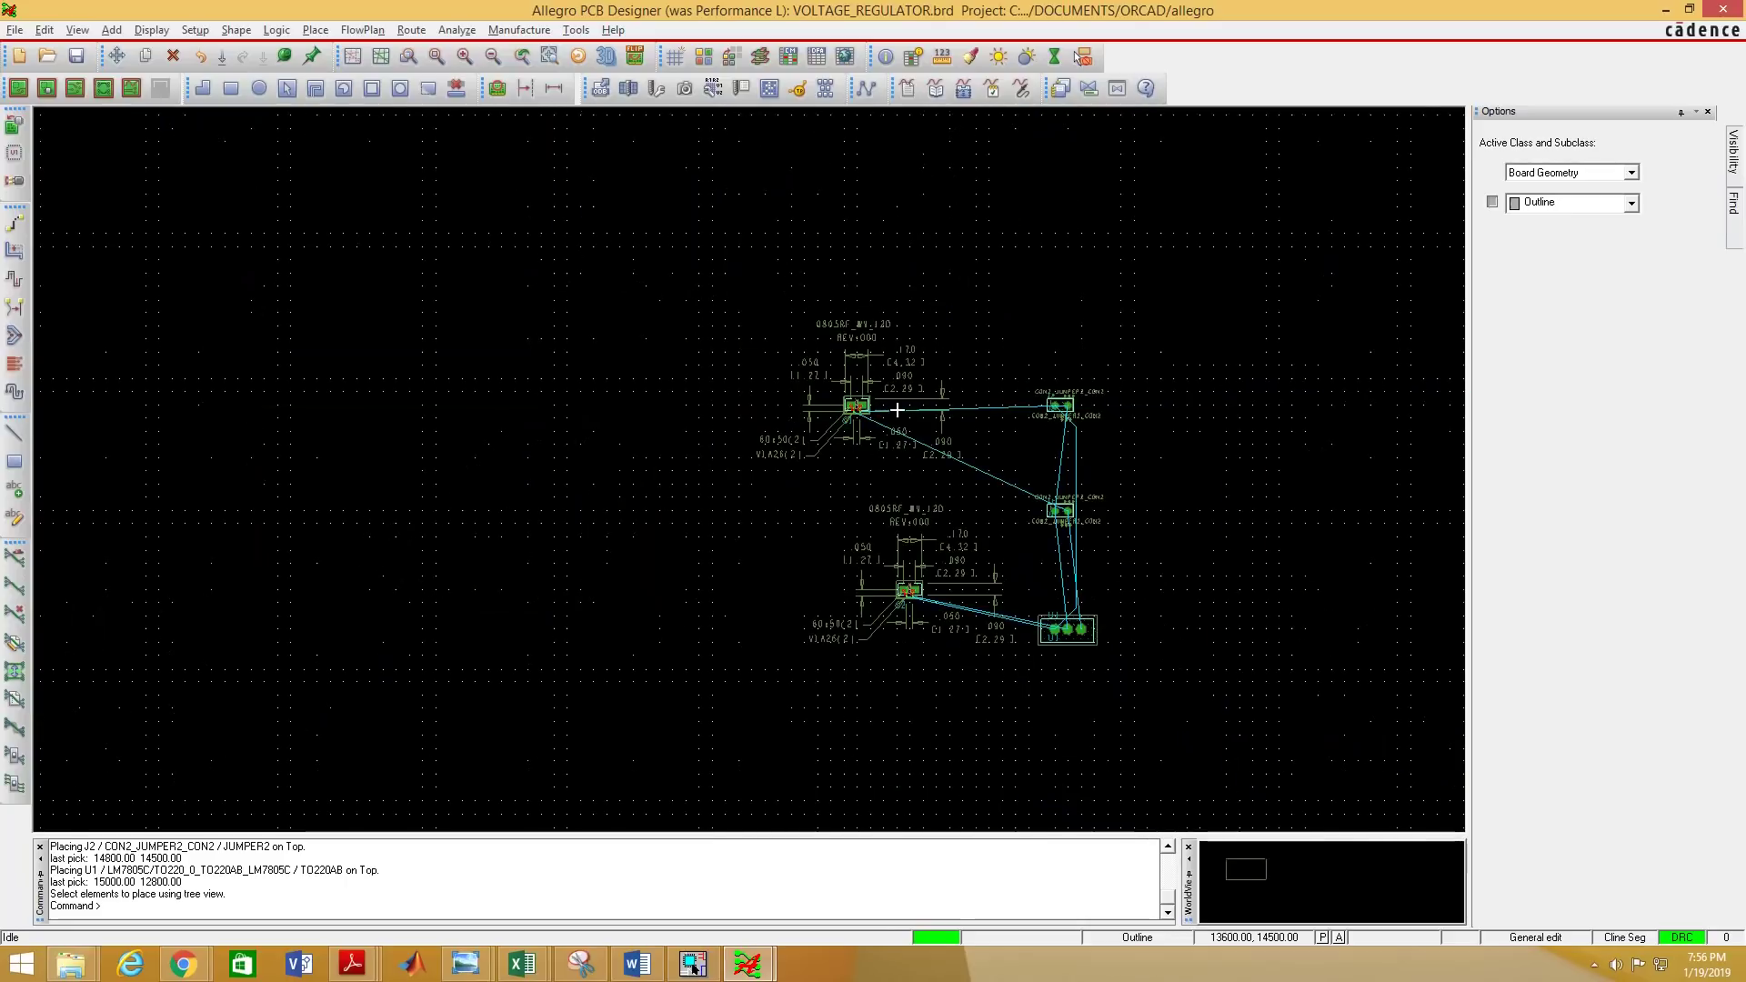
left_click_drag(699, 275, 1205, 741)
left_click(171, 60)
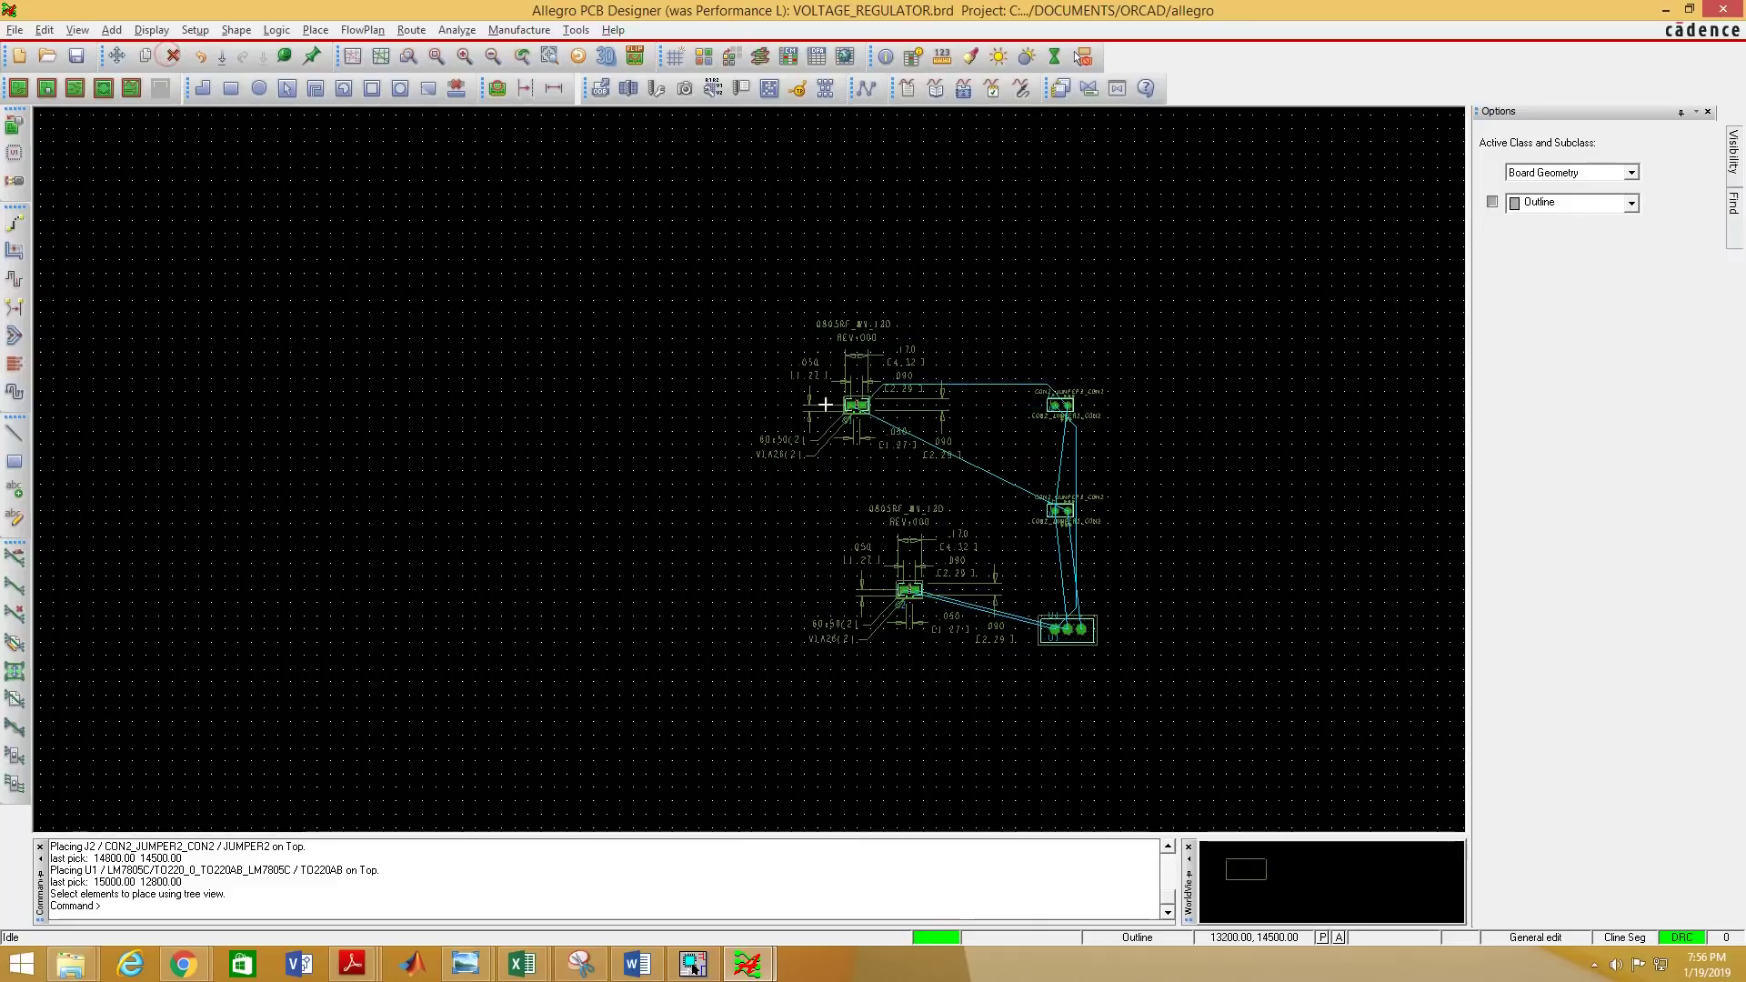
scroll(874, 407, "up", 5)
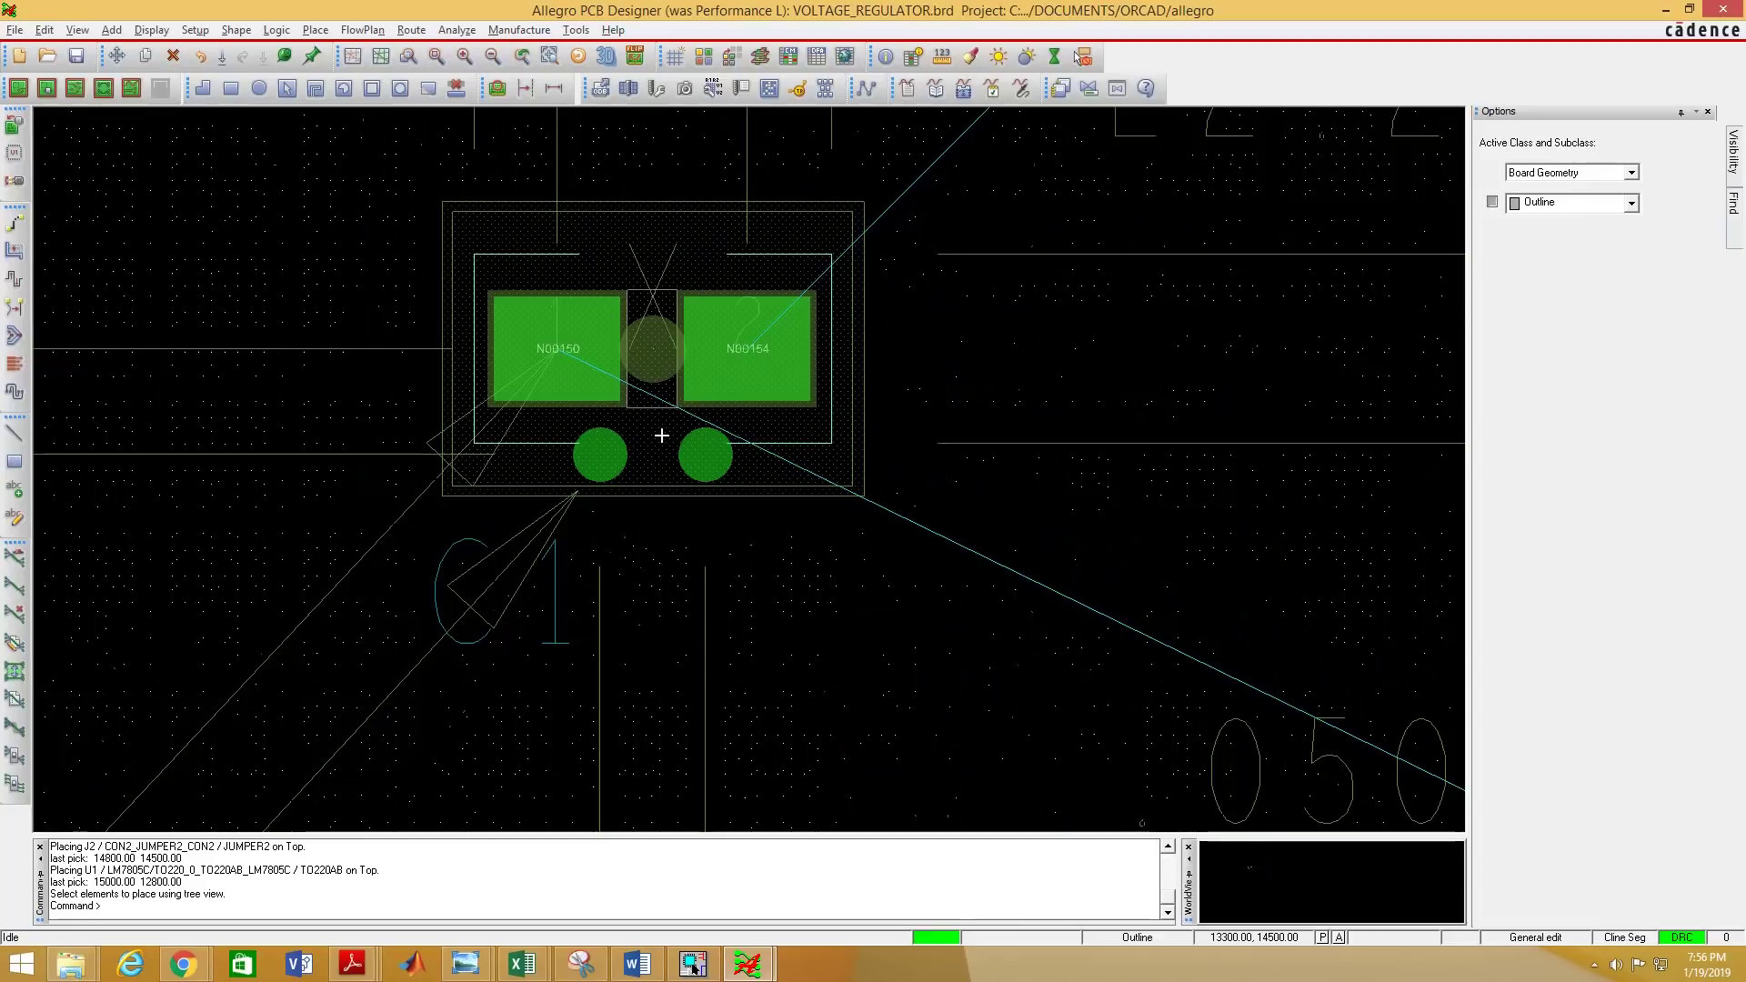
Set the selection super filter to Via, select the vias across all placed components and delete them.
scroll(762, 400, "down", 2)
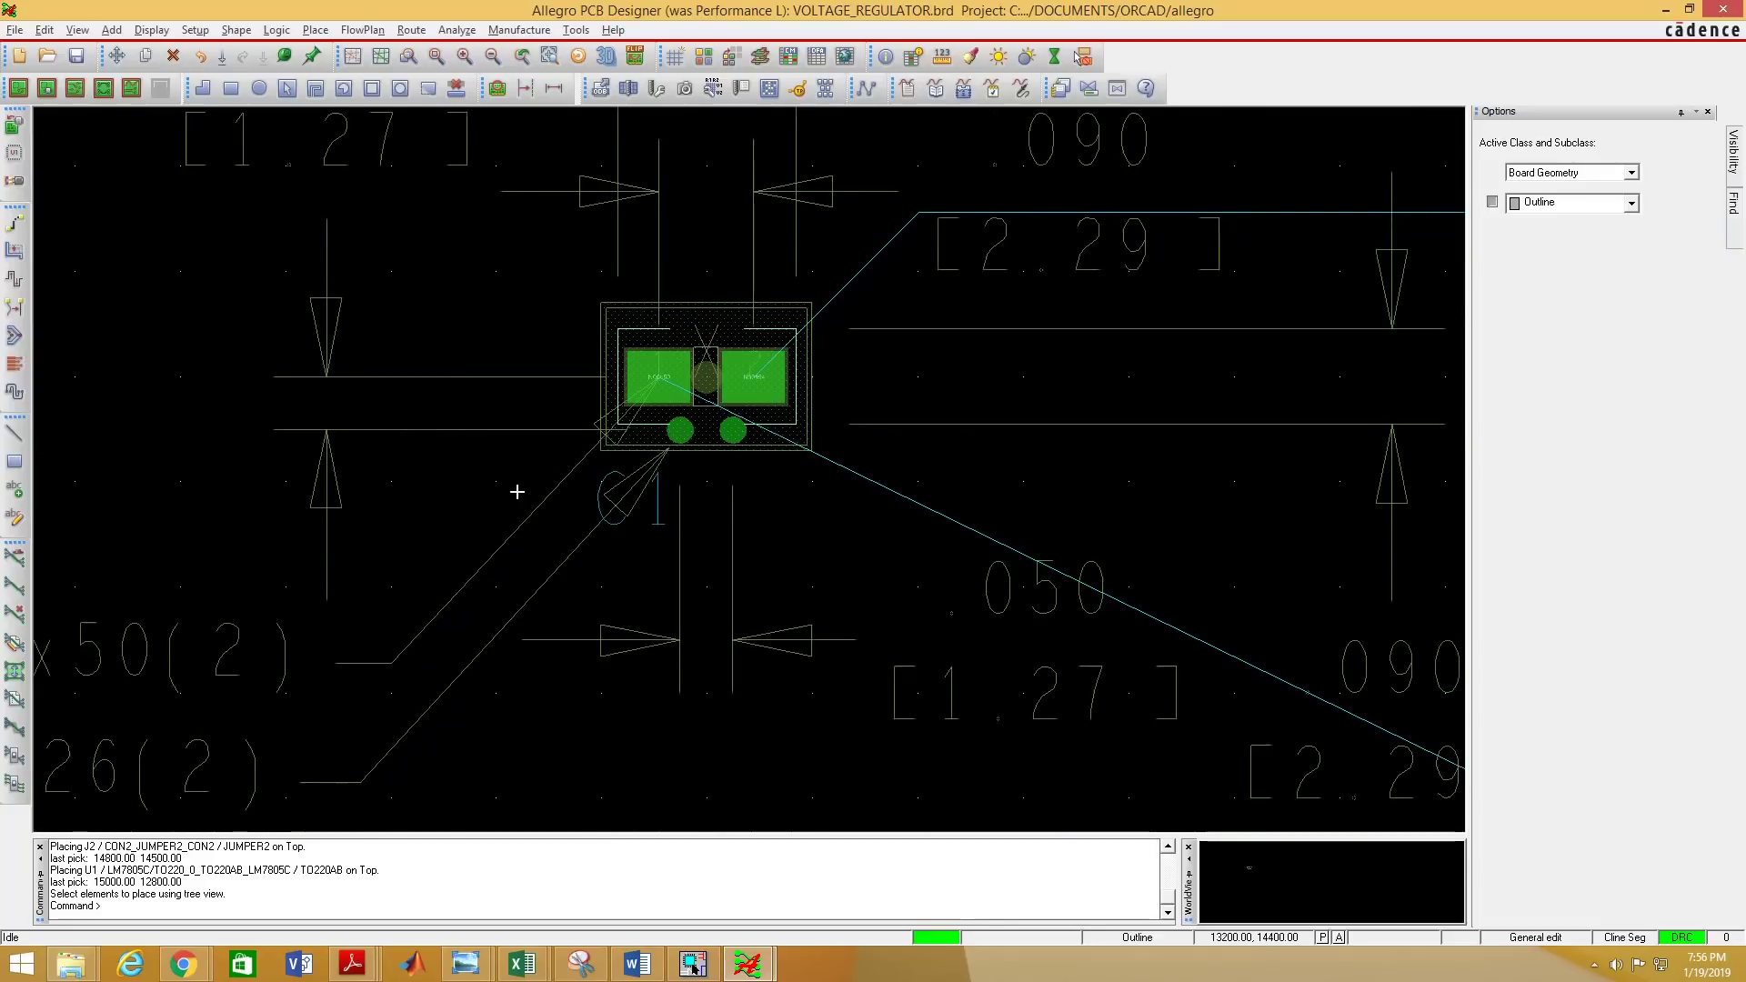
right_click(423, 496)
mouse_move(482, 552)
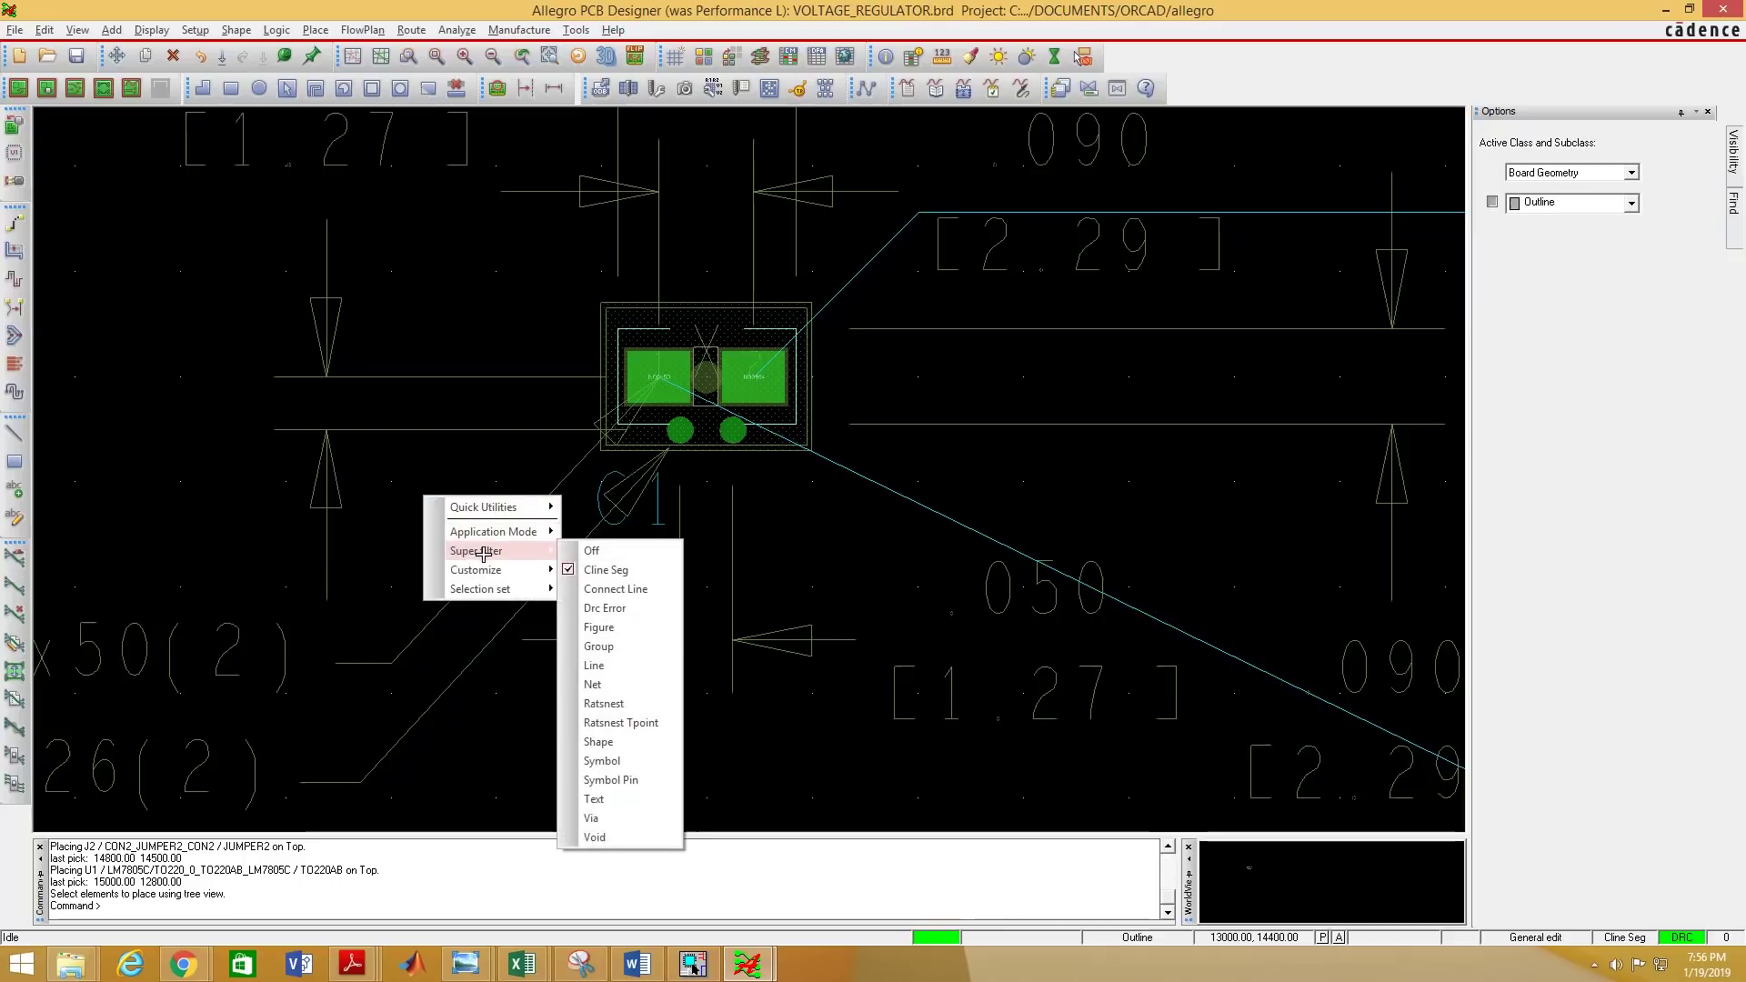
left_click(601, 817)
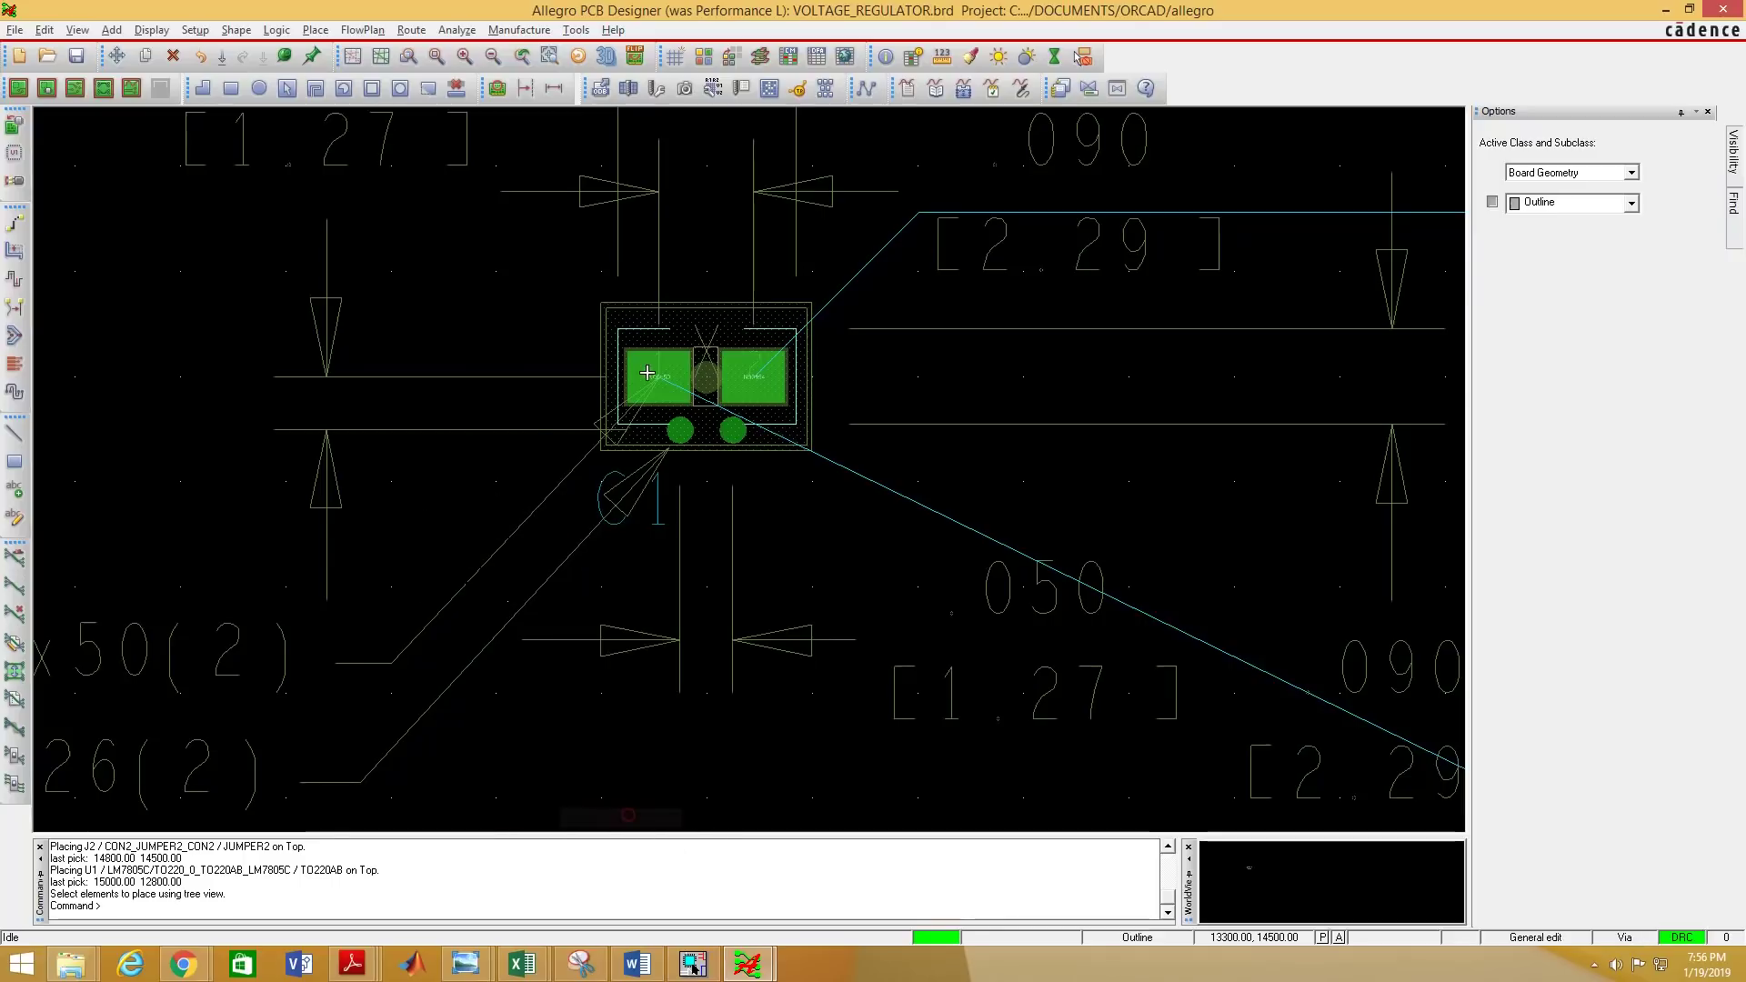
scroll(646, 373, "down", 3)
left_click_drag(651, 250, 1045, 612)
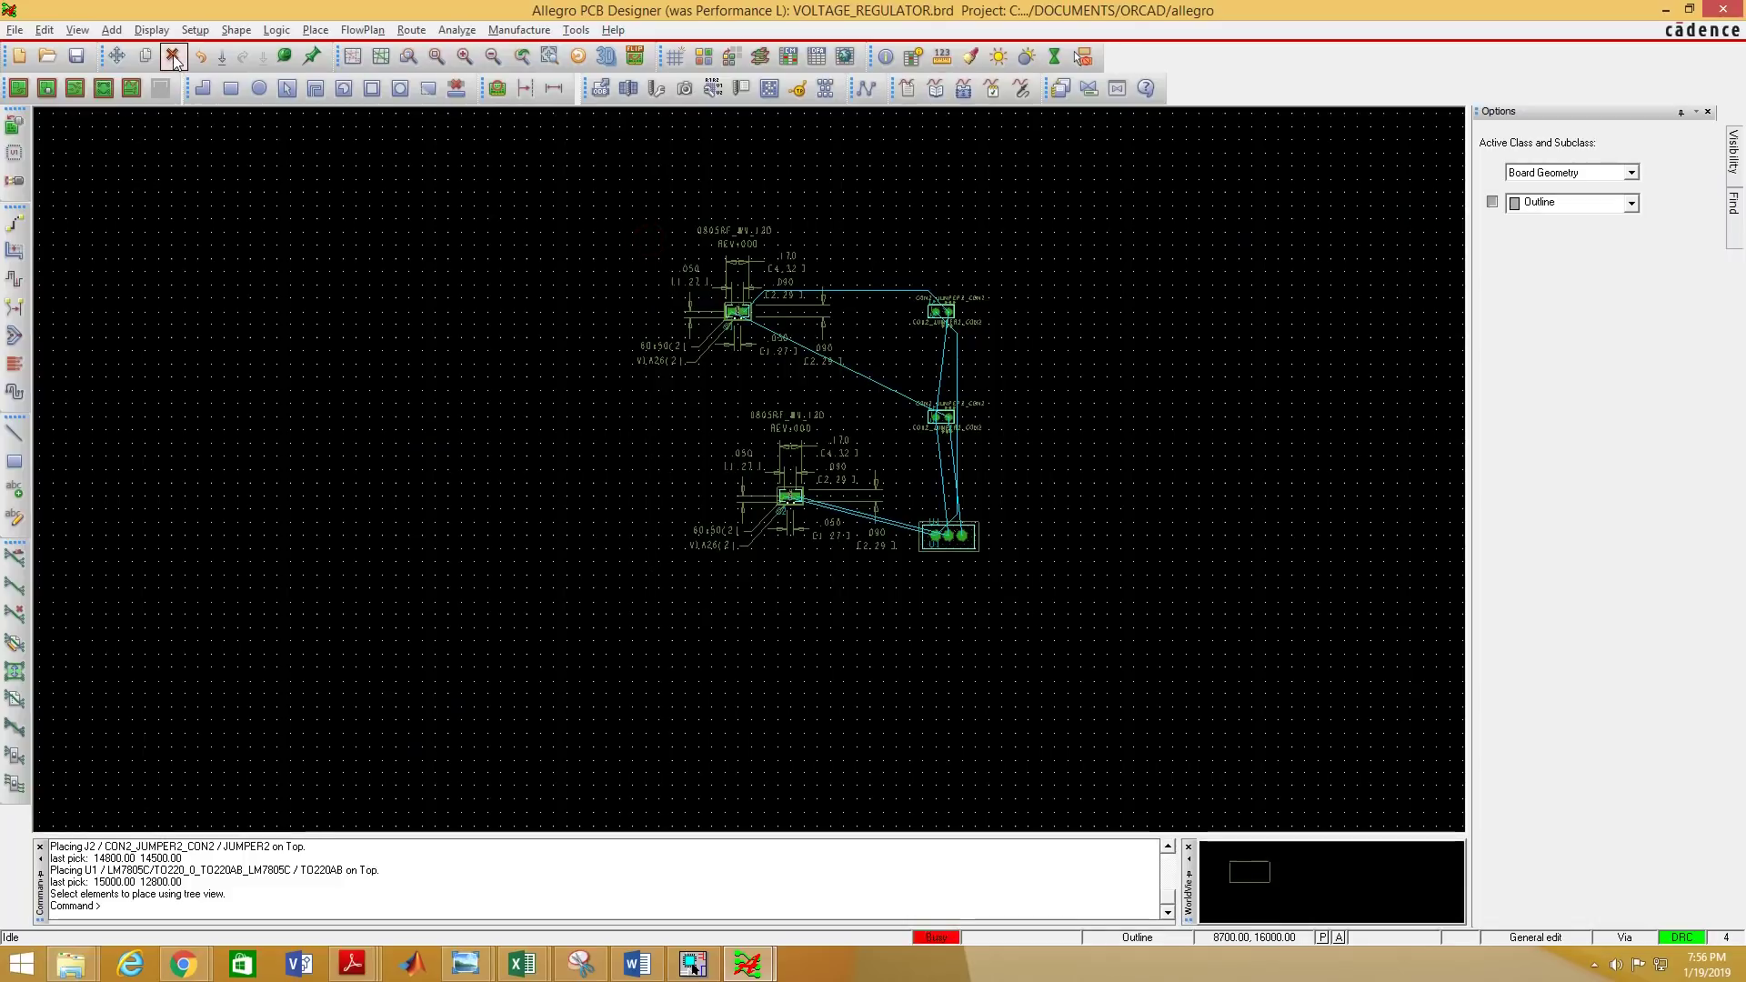
scroll(776, 336, "up", 5)
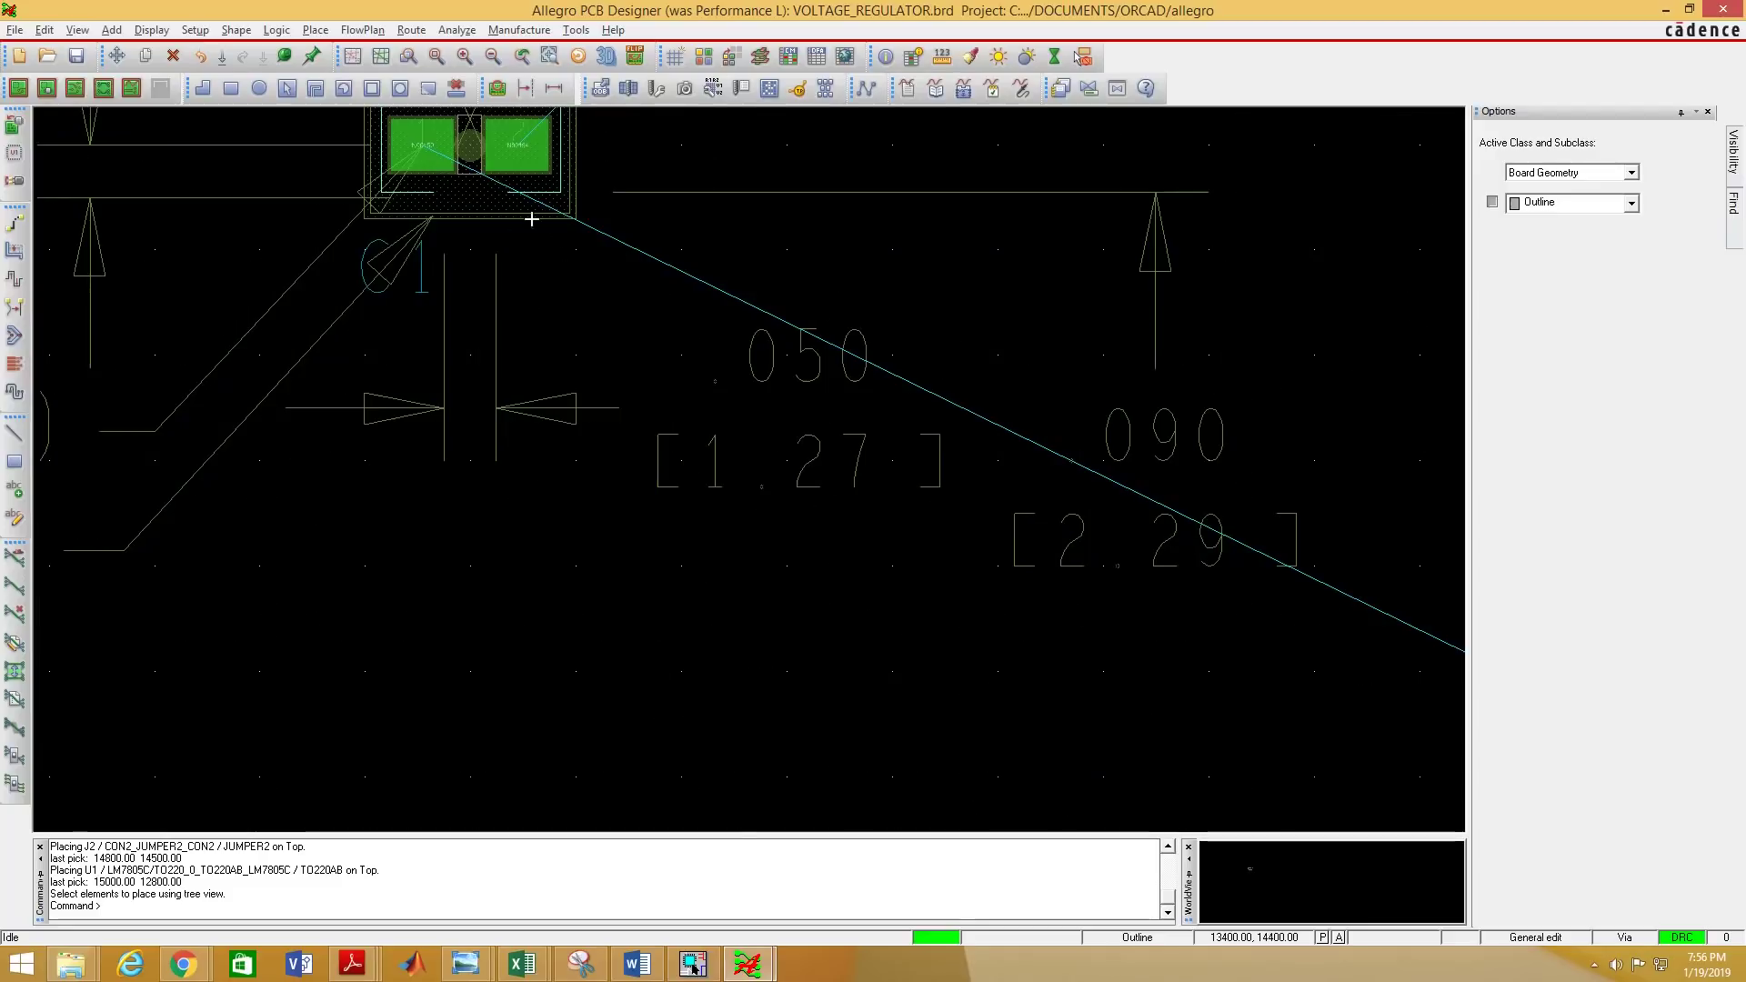
scroll(530, 218, "down", 2)
scroll(667, 291, "down", 2)
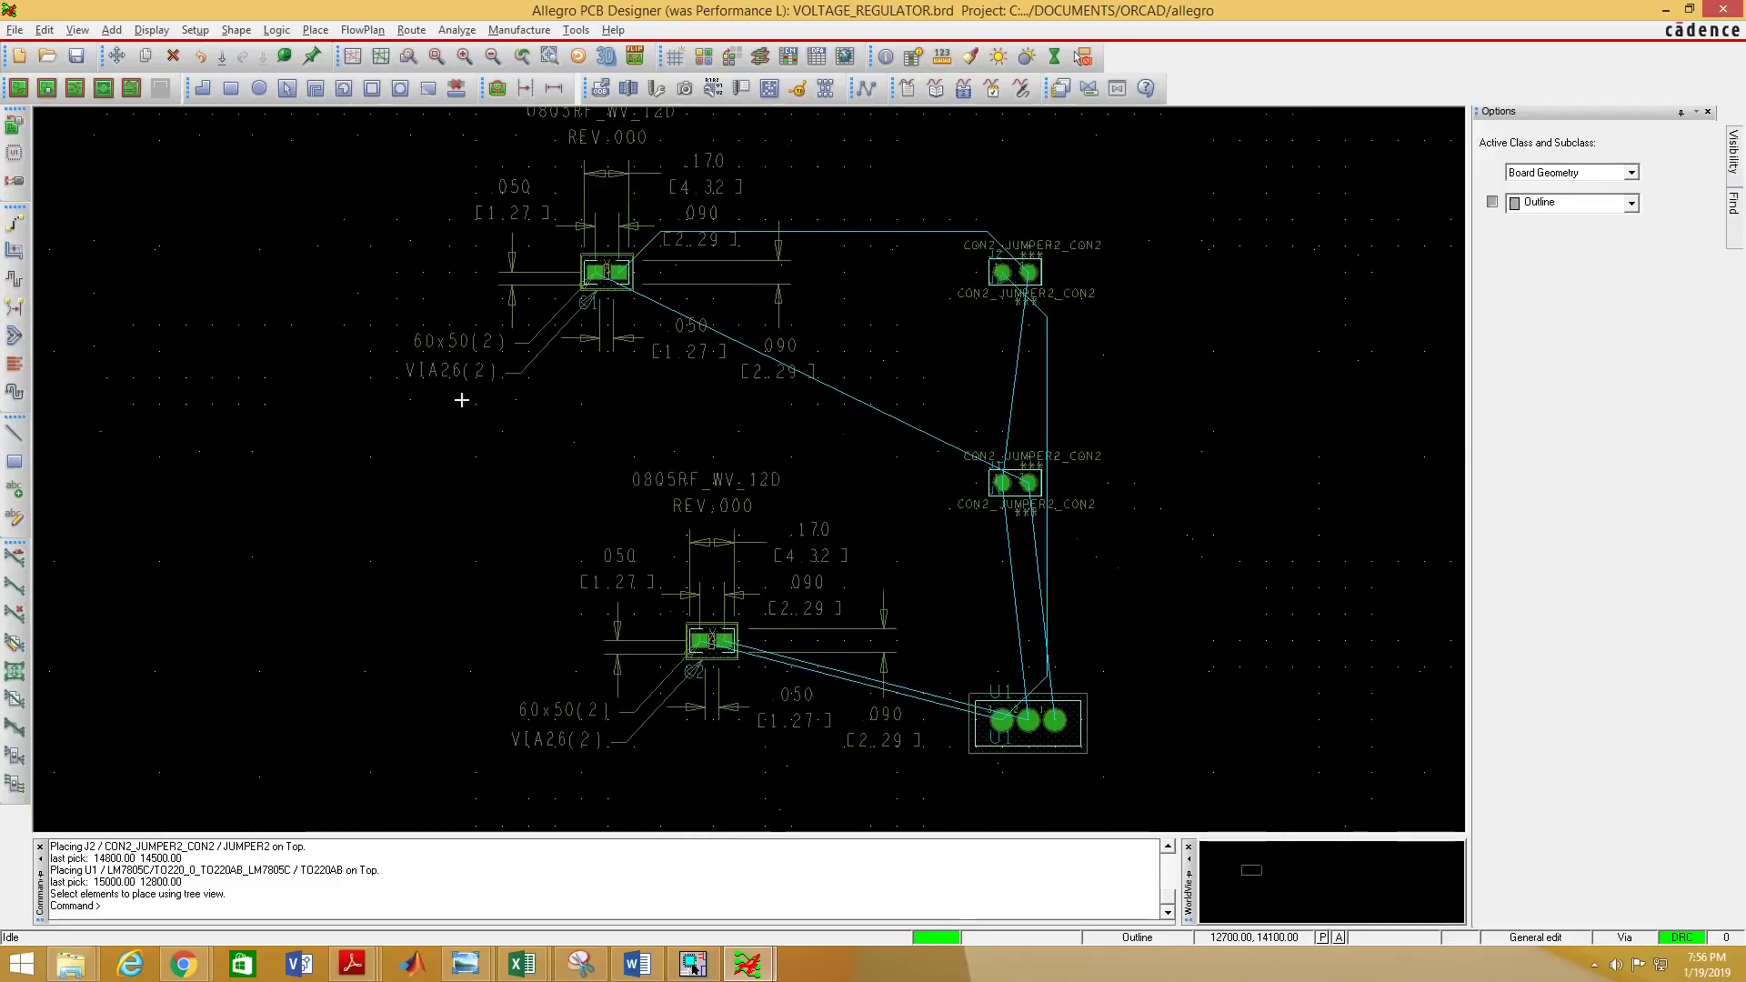
Turn the selection super filter off and clear the selection on the board.
right_click(343, 273)
mouse_move(382, 328)
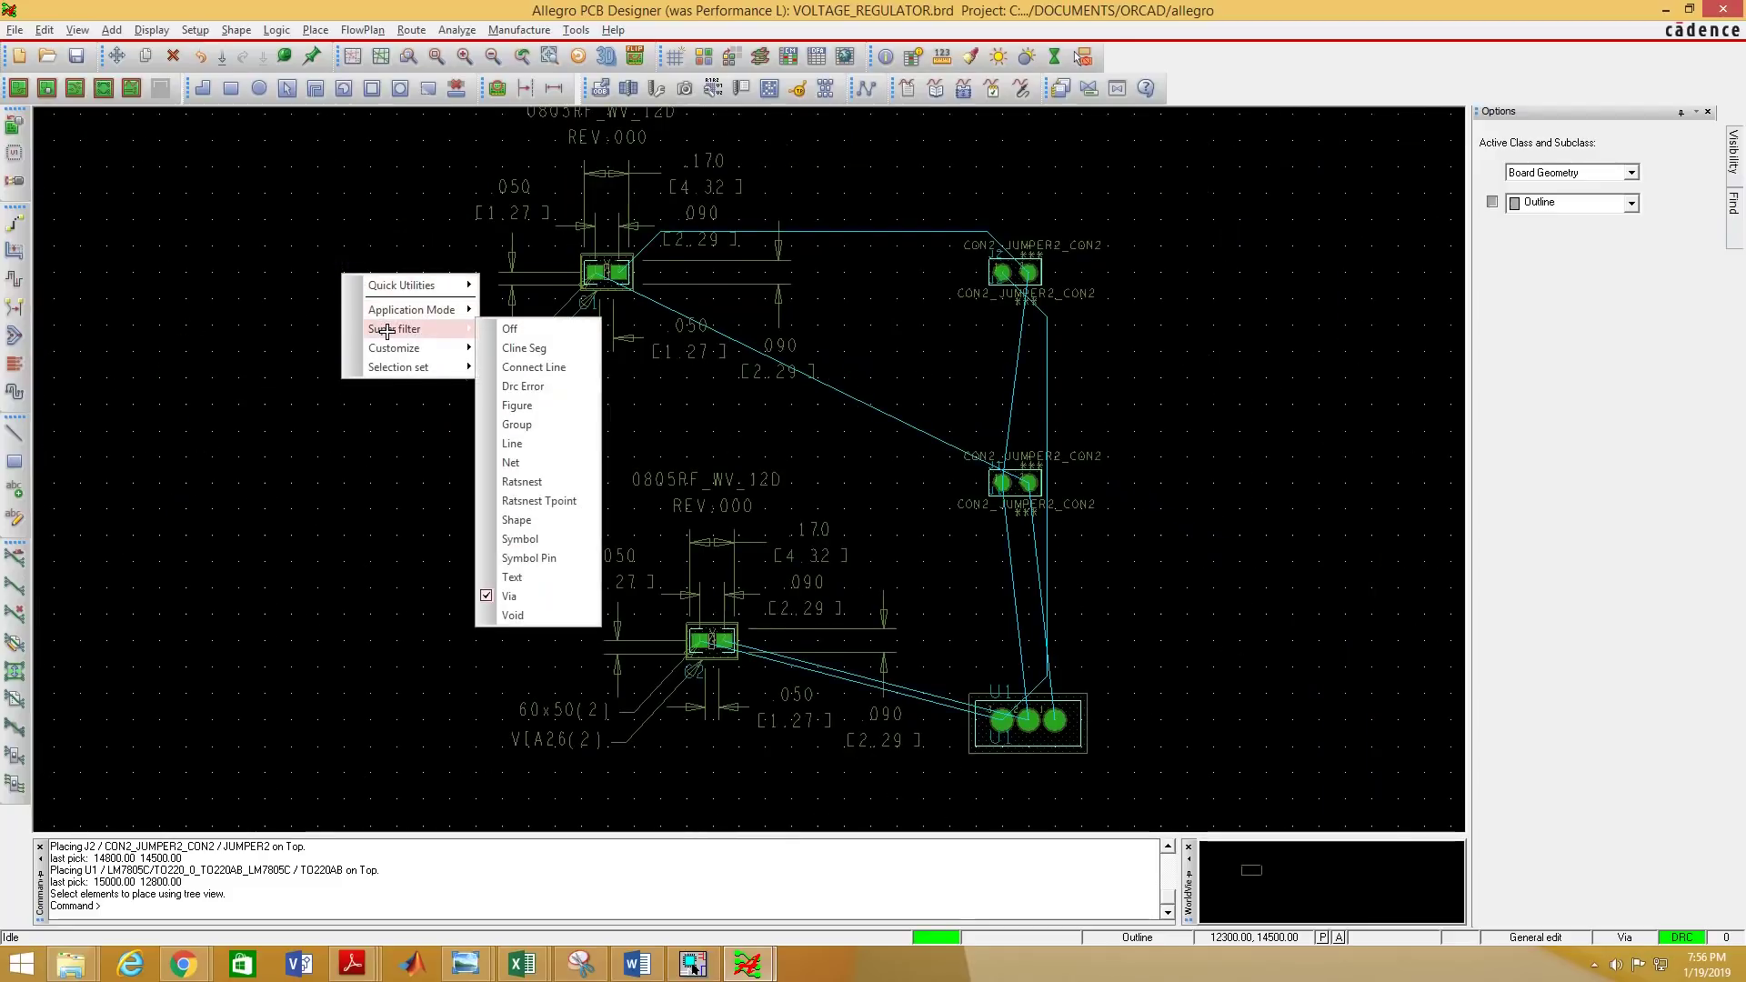
left_click(525, 329)
scroll(1003, 427, "down", 2)
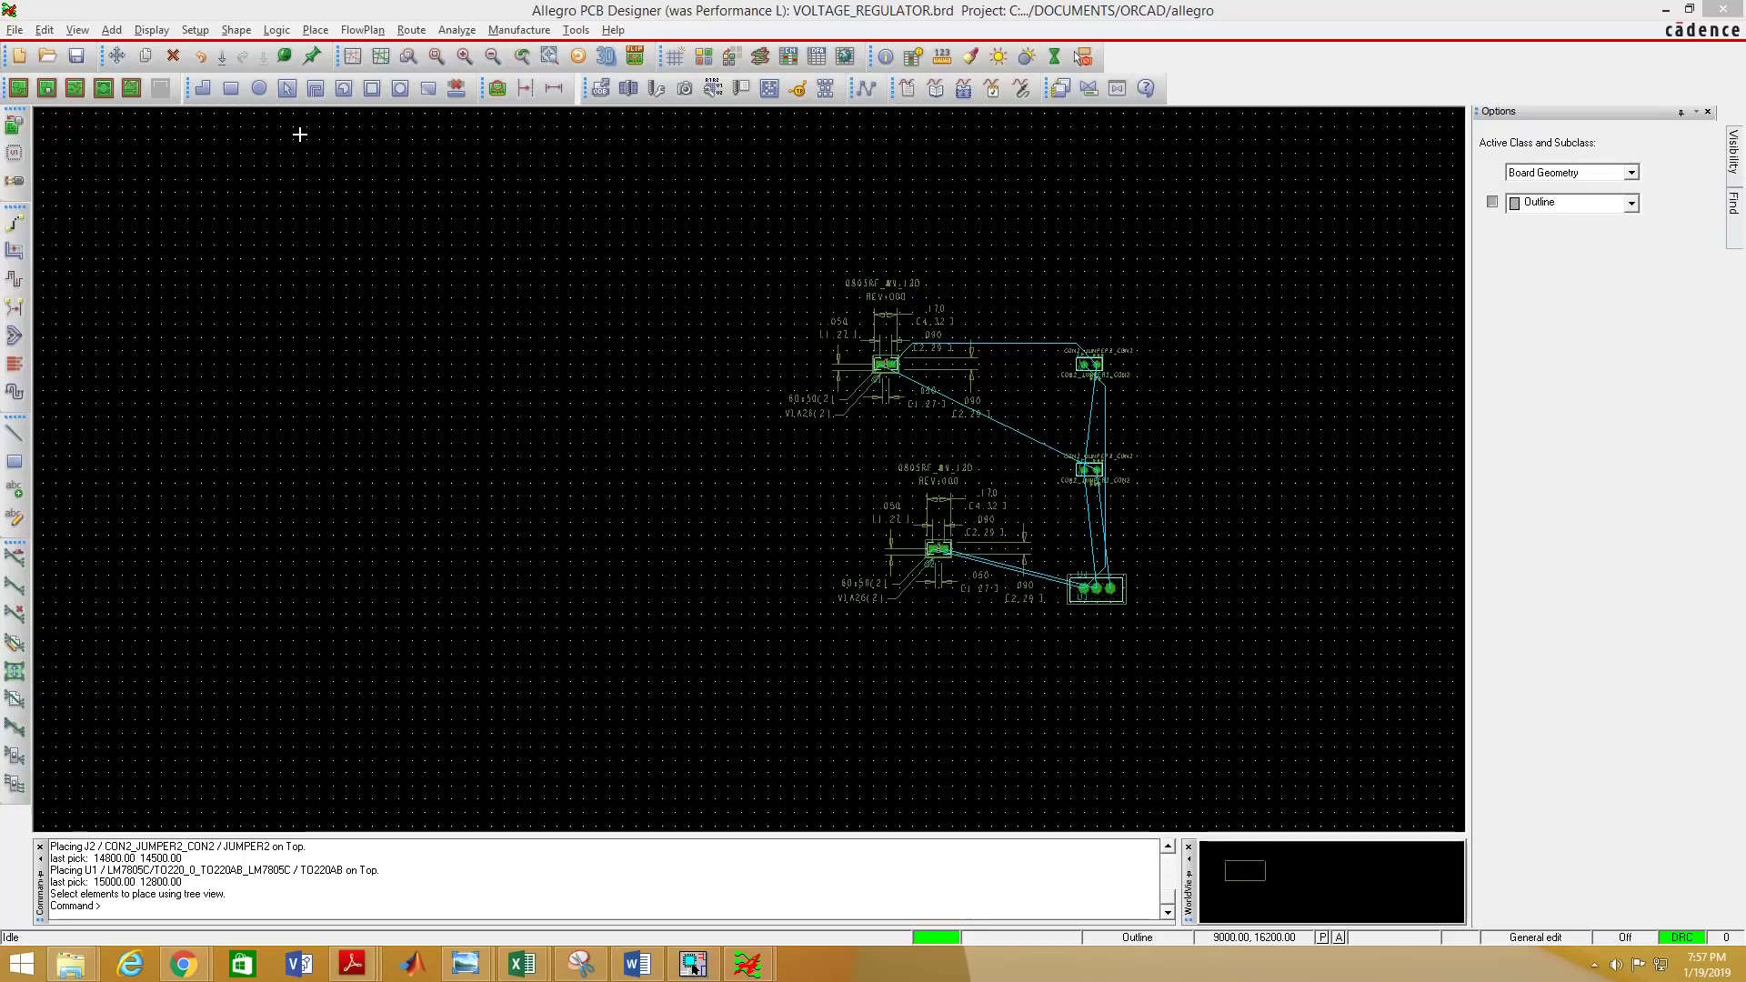
left_click(380, 209)
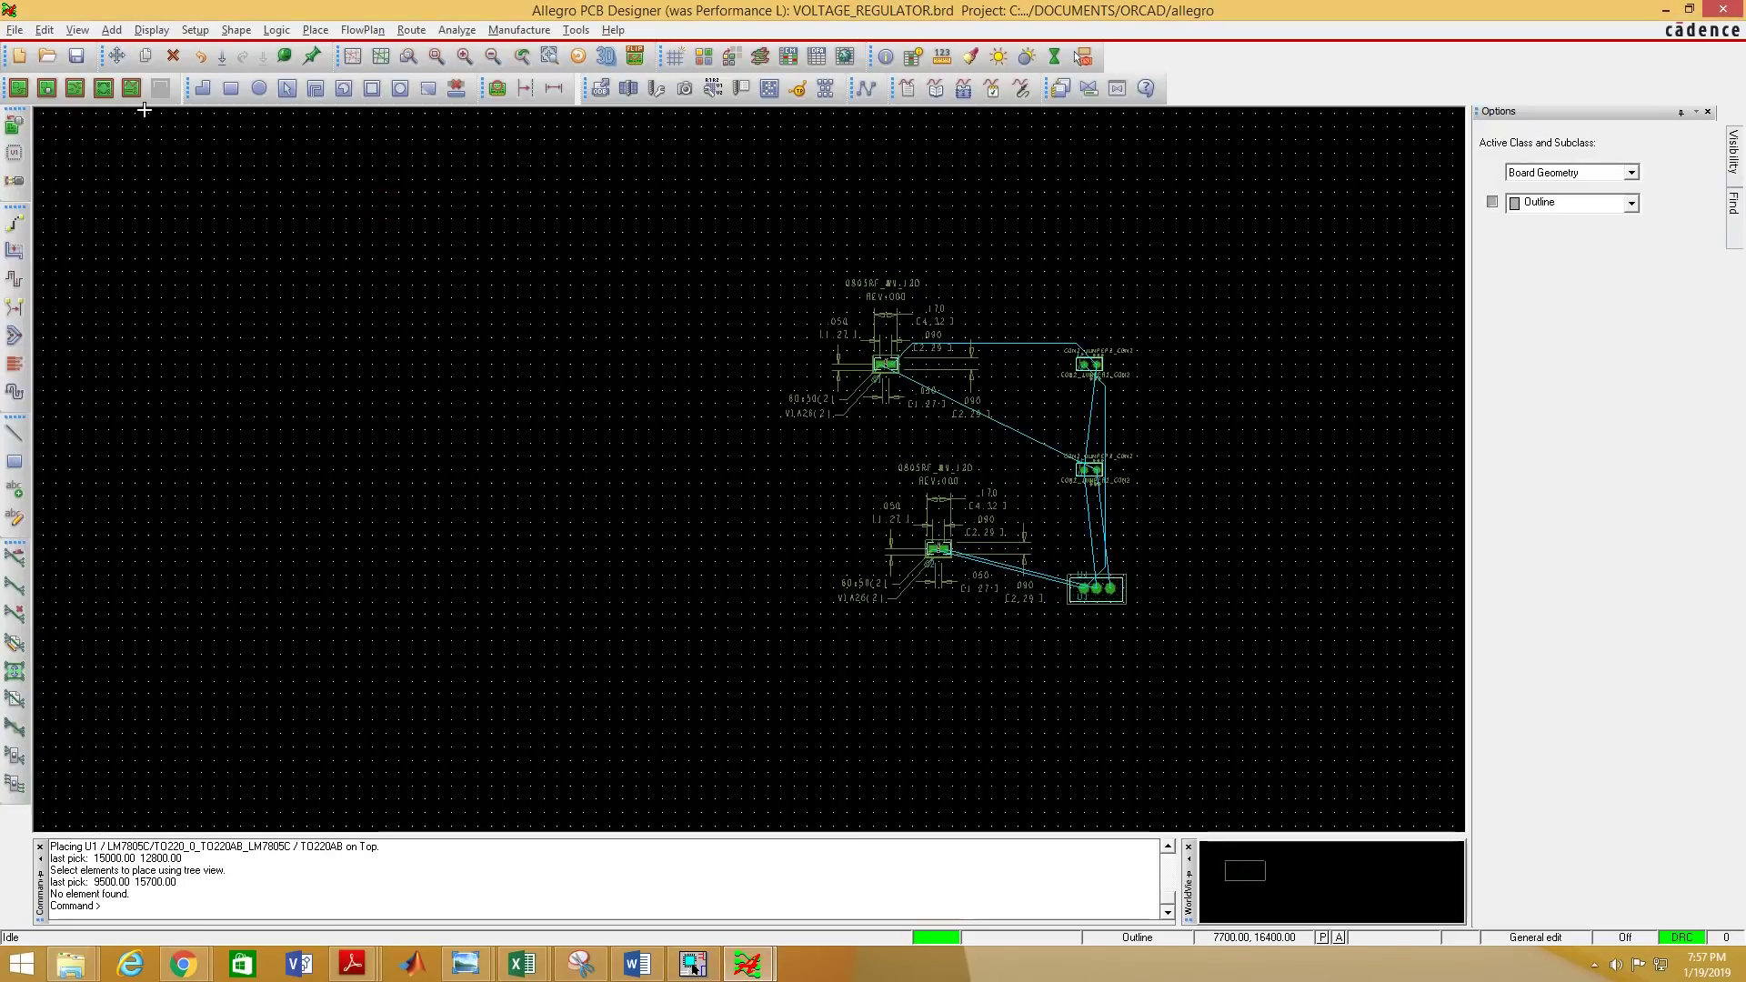
Move regulator U1 to about (11800, 14900), keeping its rotation angle at 0 degrees.
left_click(115, 57)
scroll(841, 387, "up", 2)
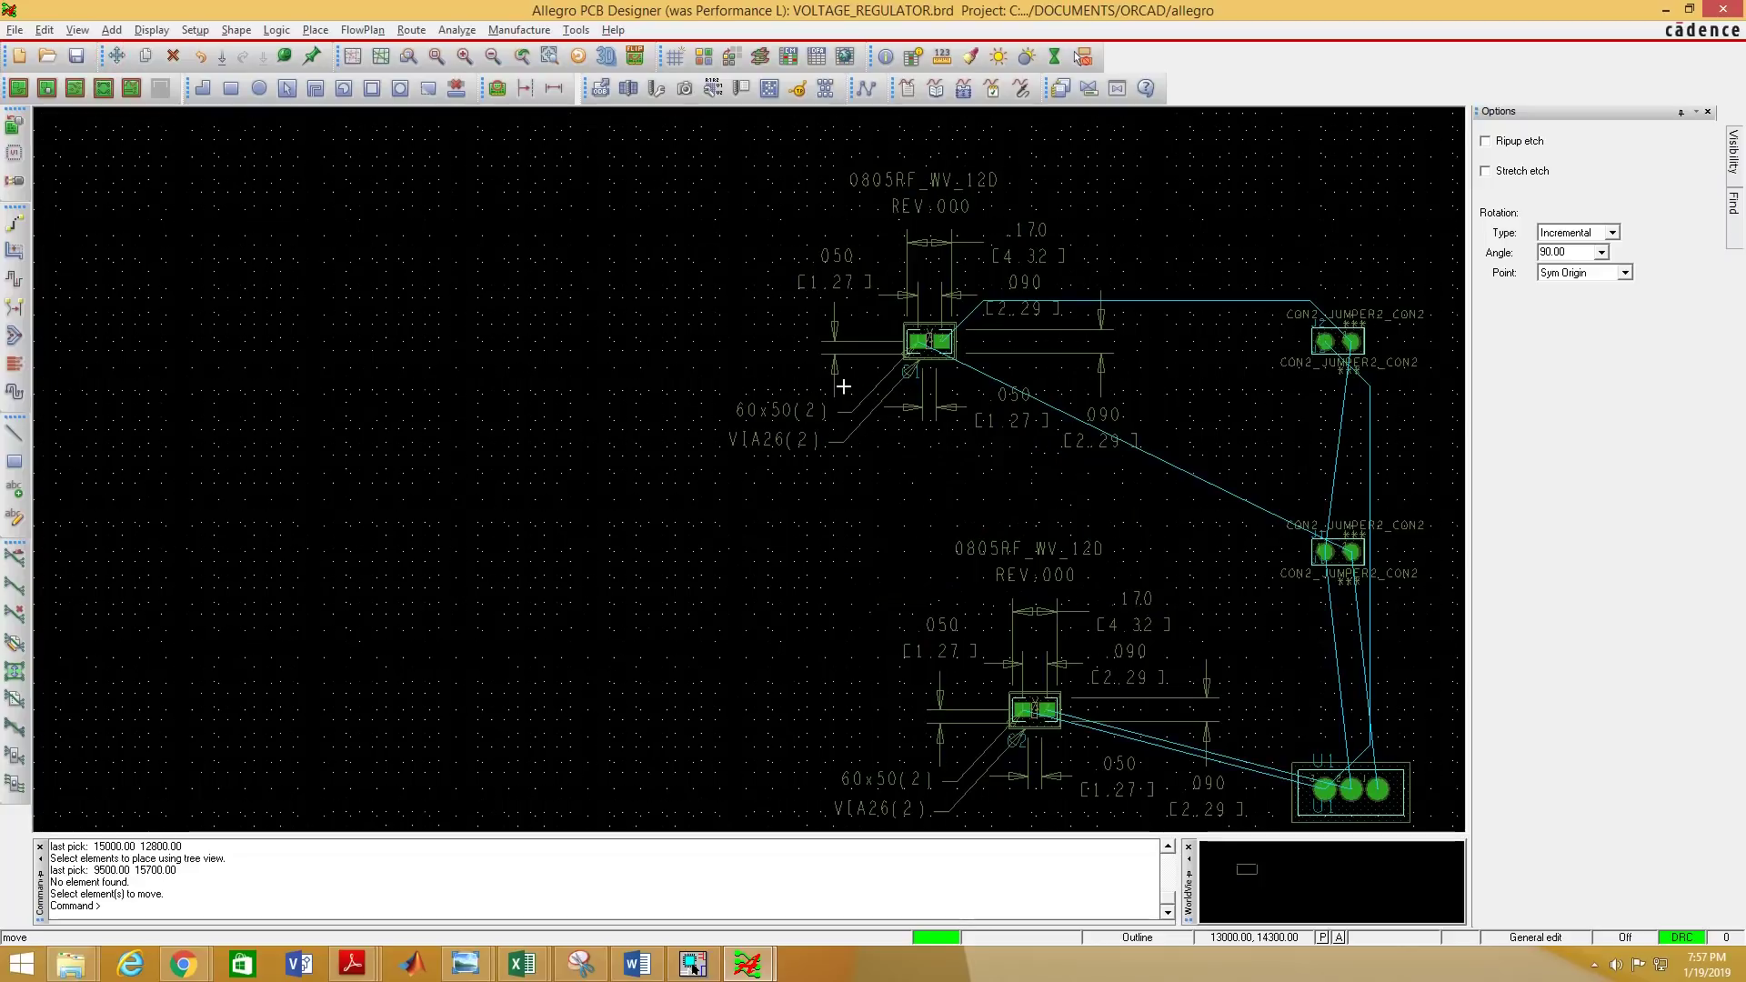
scroll(887, 391, "down", 2)
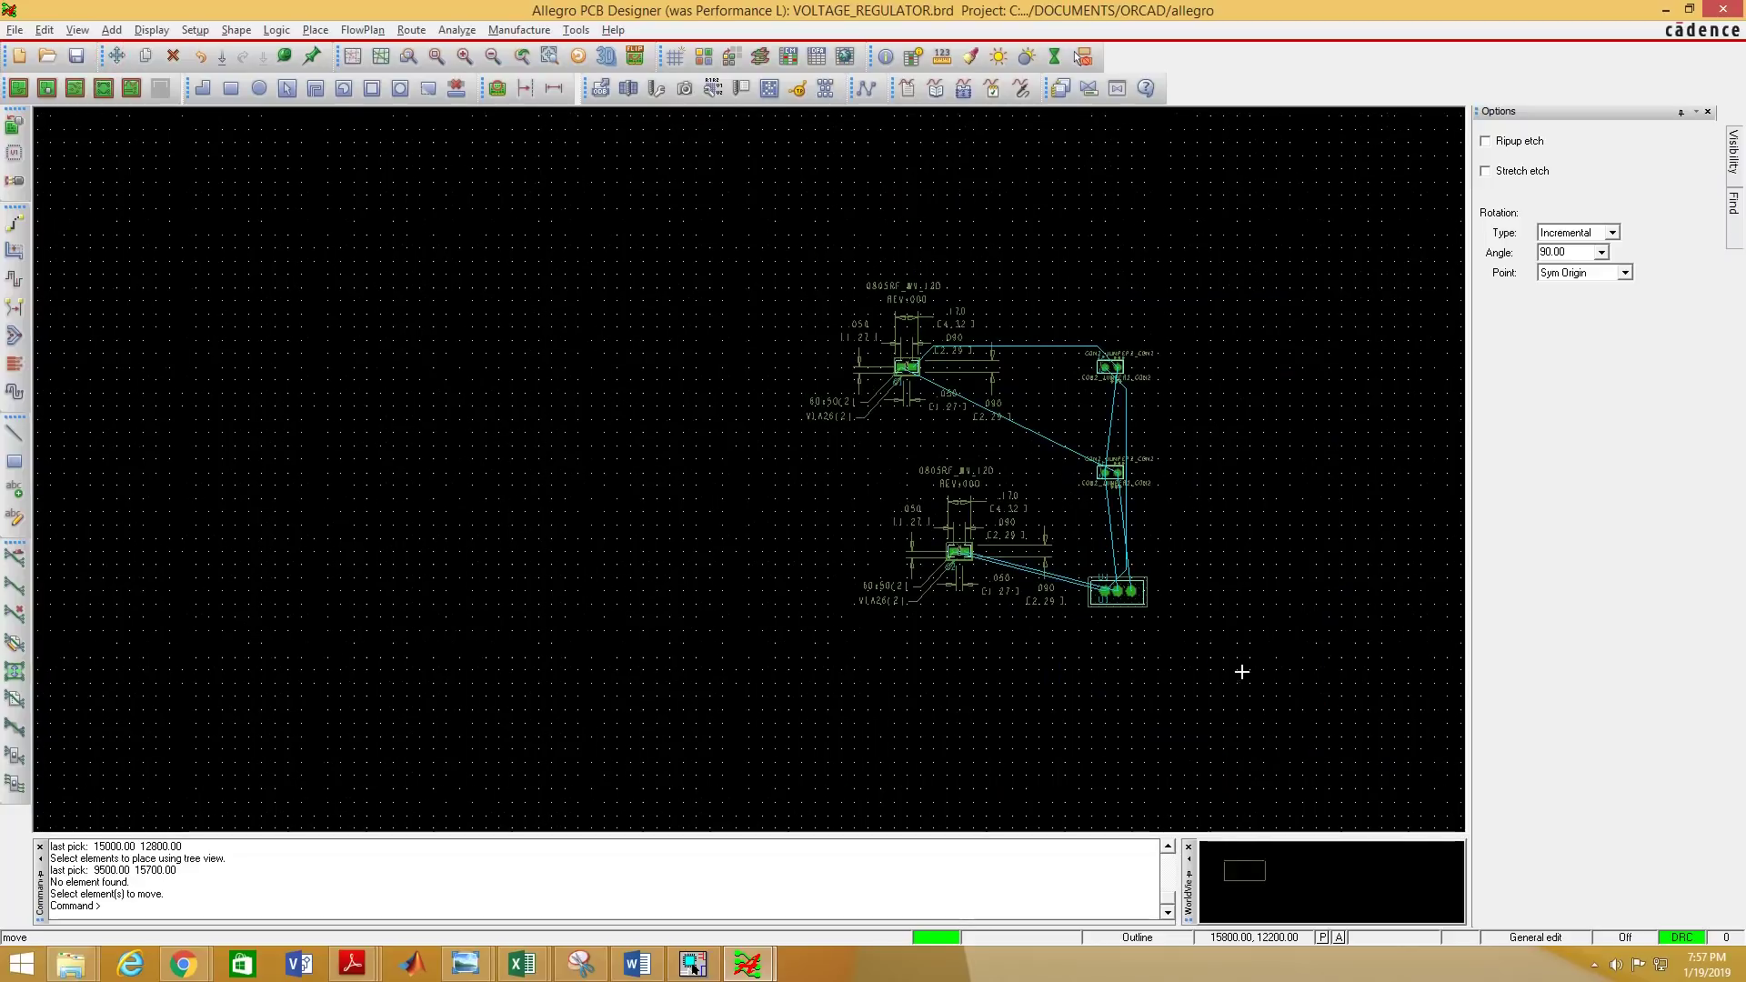
left_click(1117, 593)
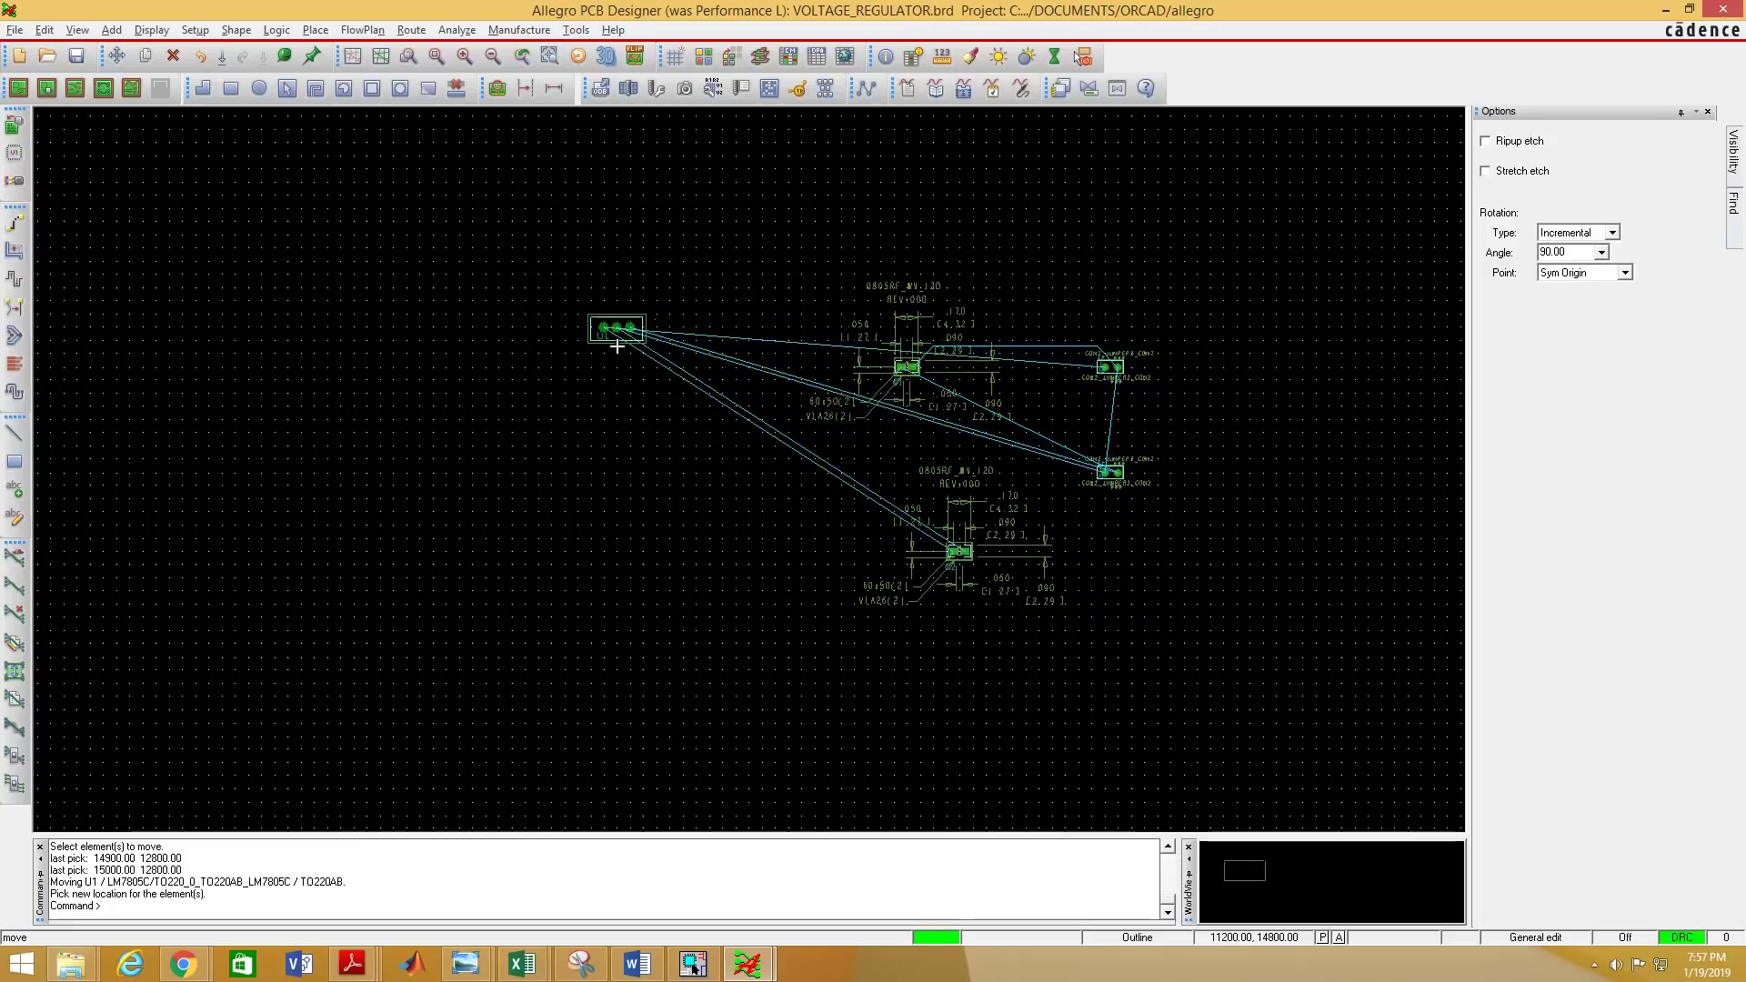
right_click(591, 309)
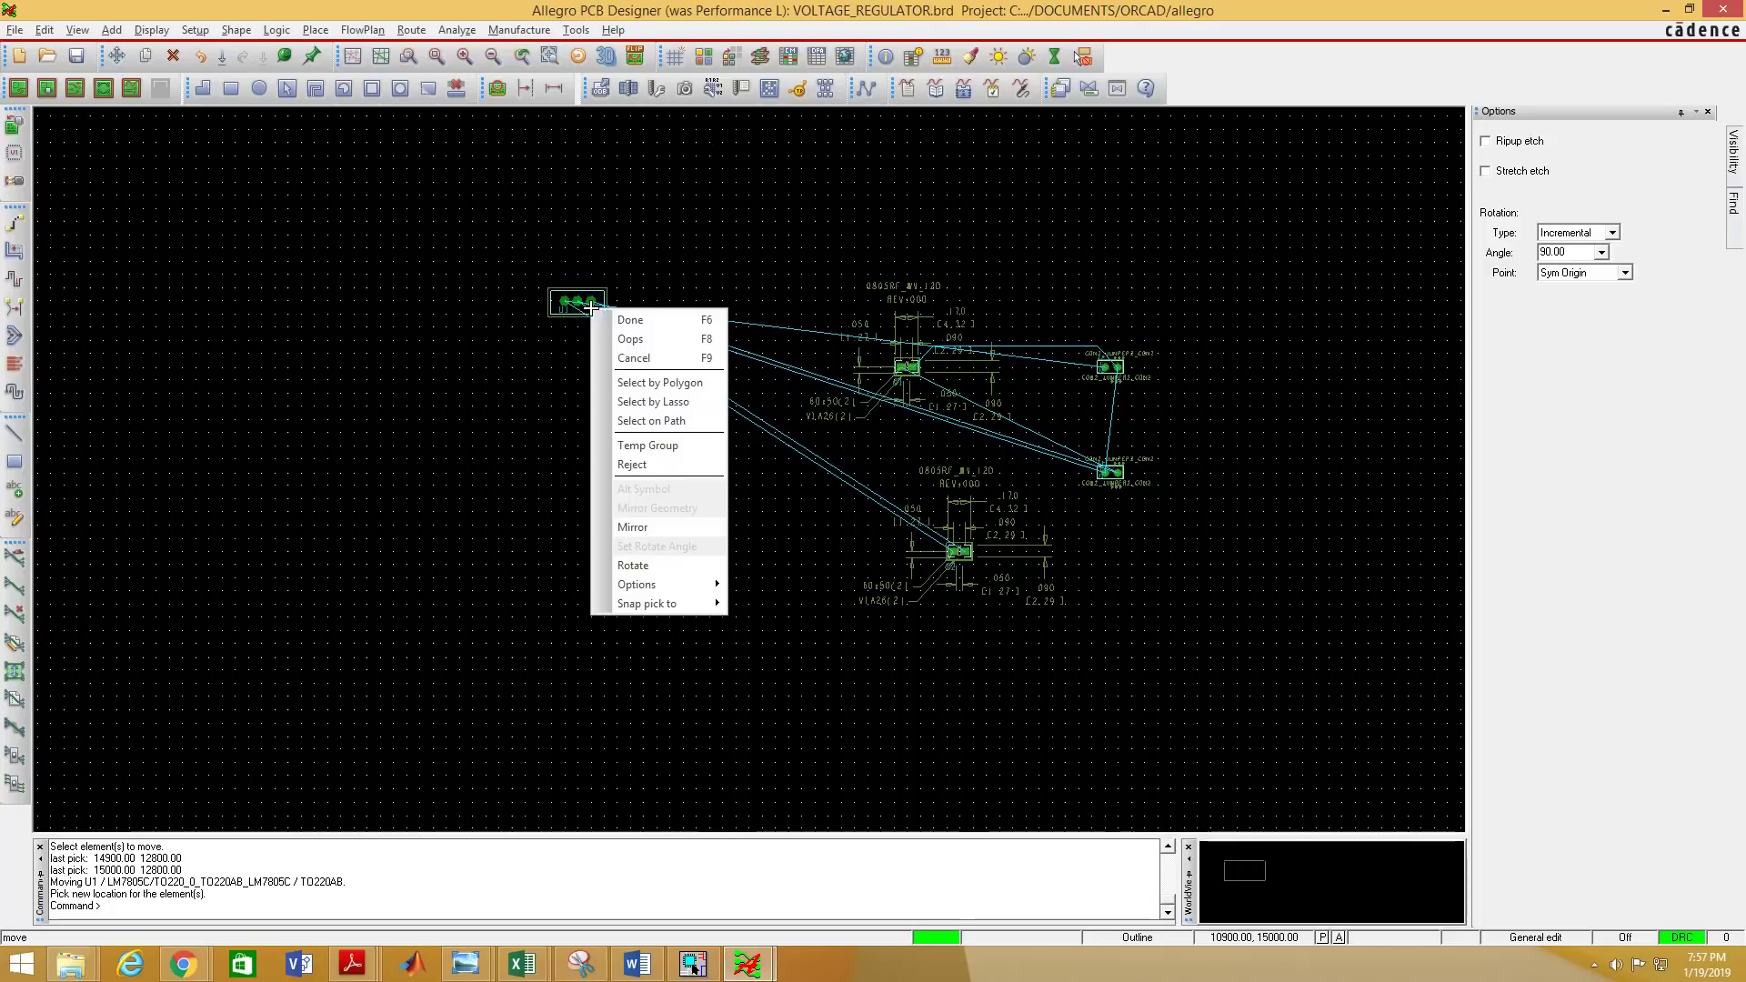
left_click(657, 567)
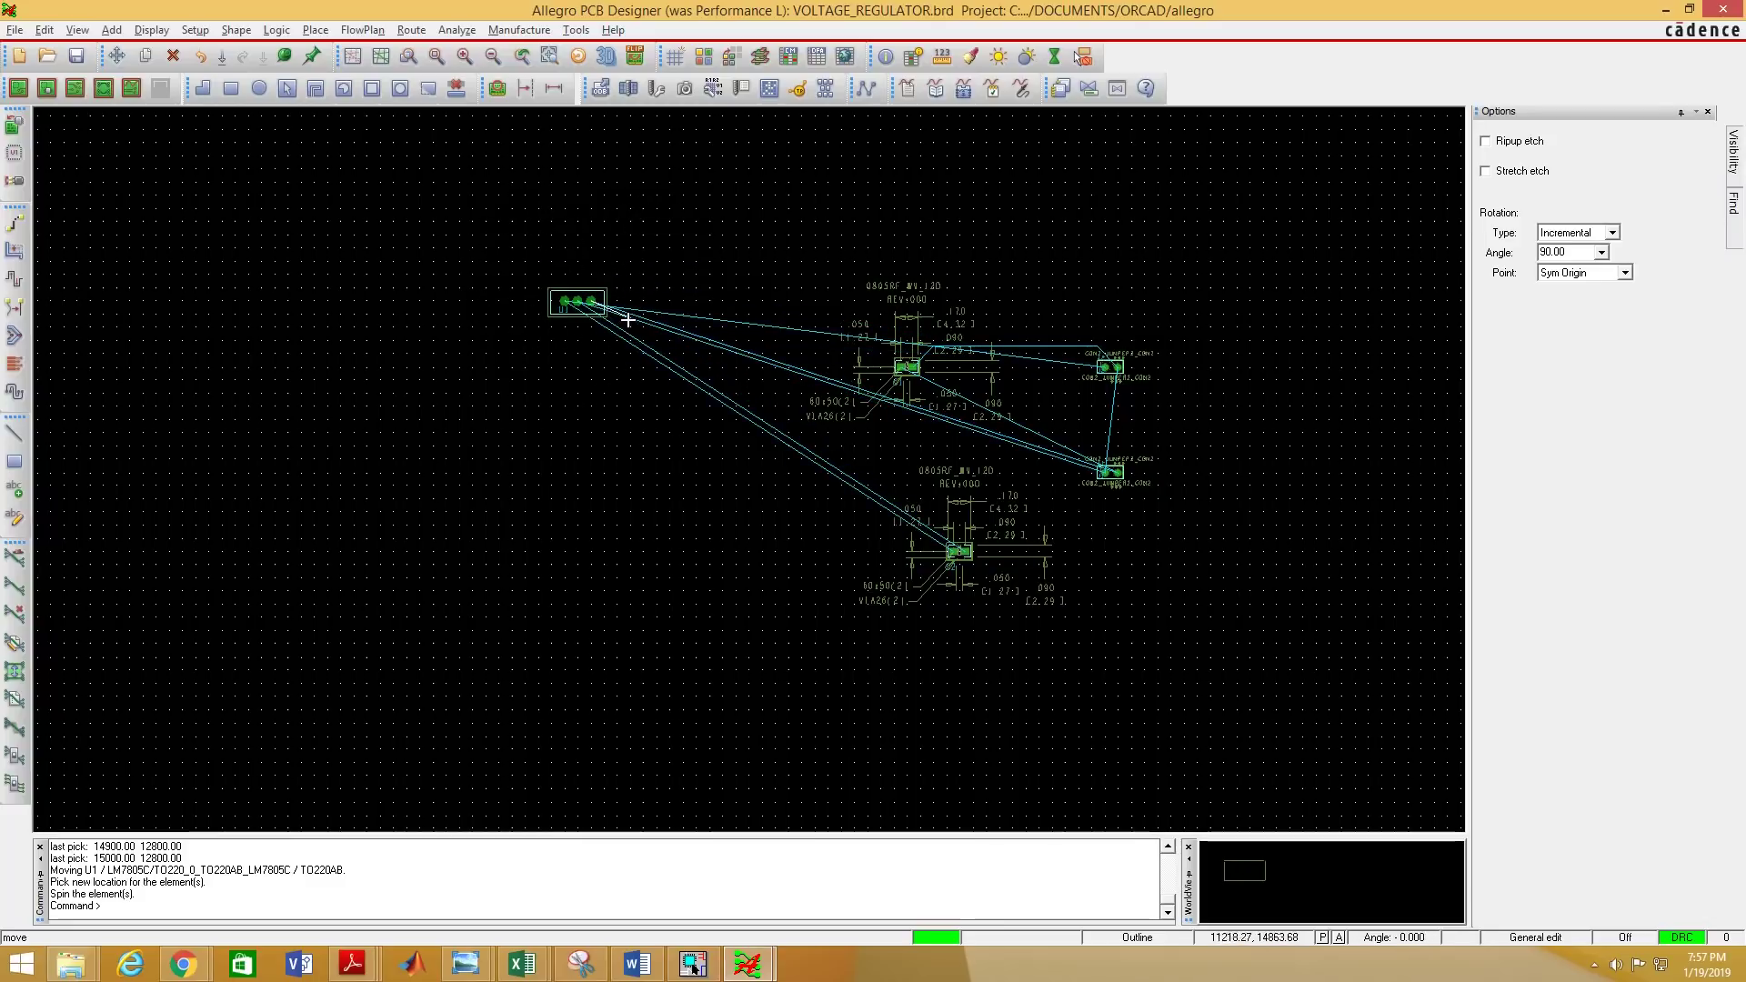
scroll(591, 300, "up", 2)
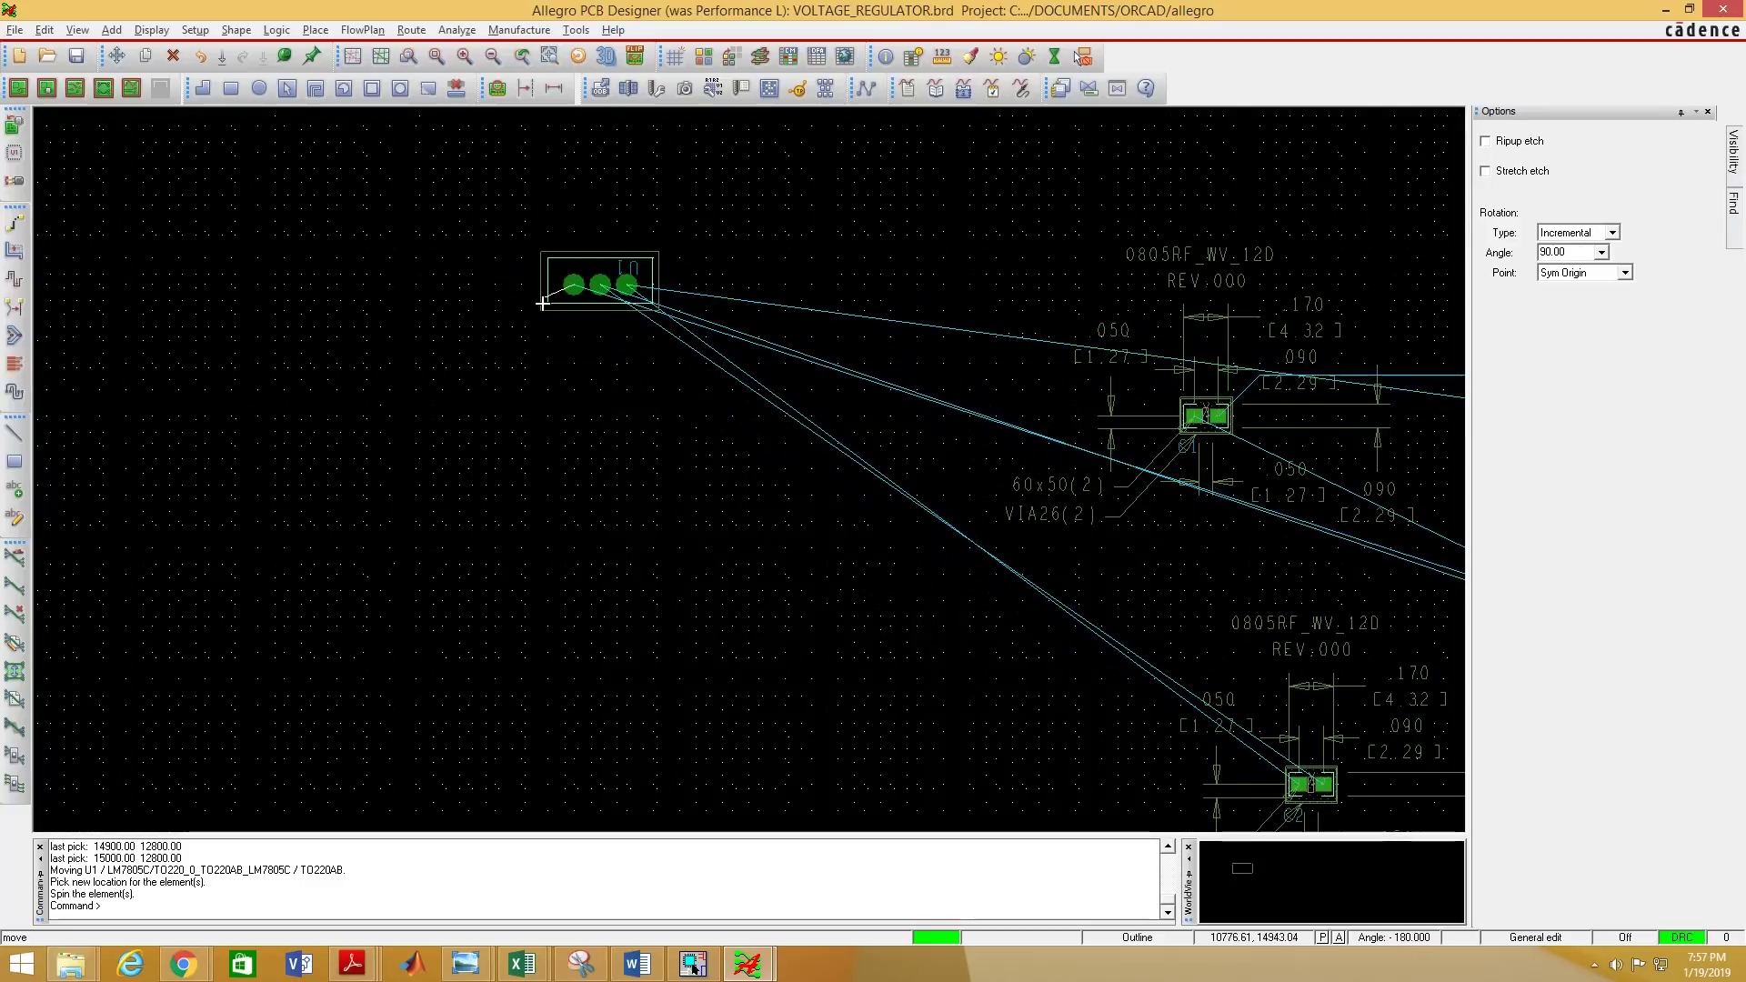
left_click(705, 338)
left_click(804, 311)
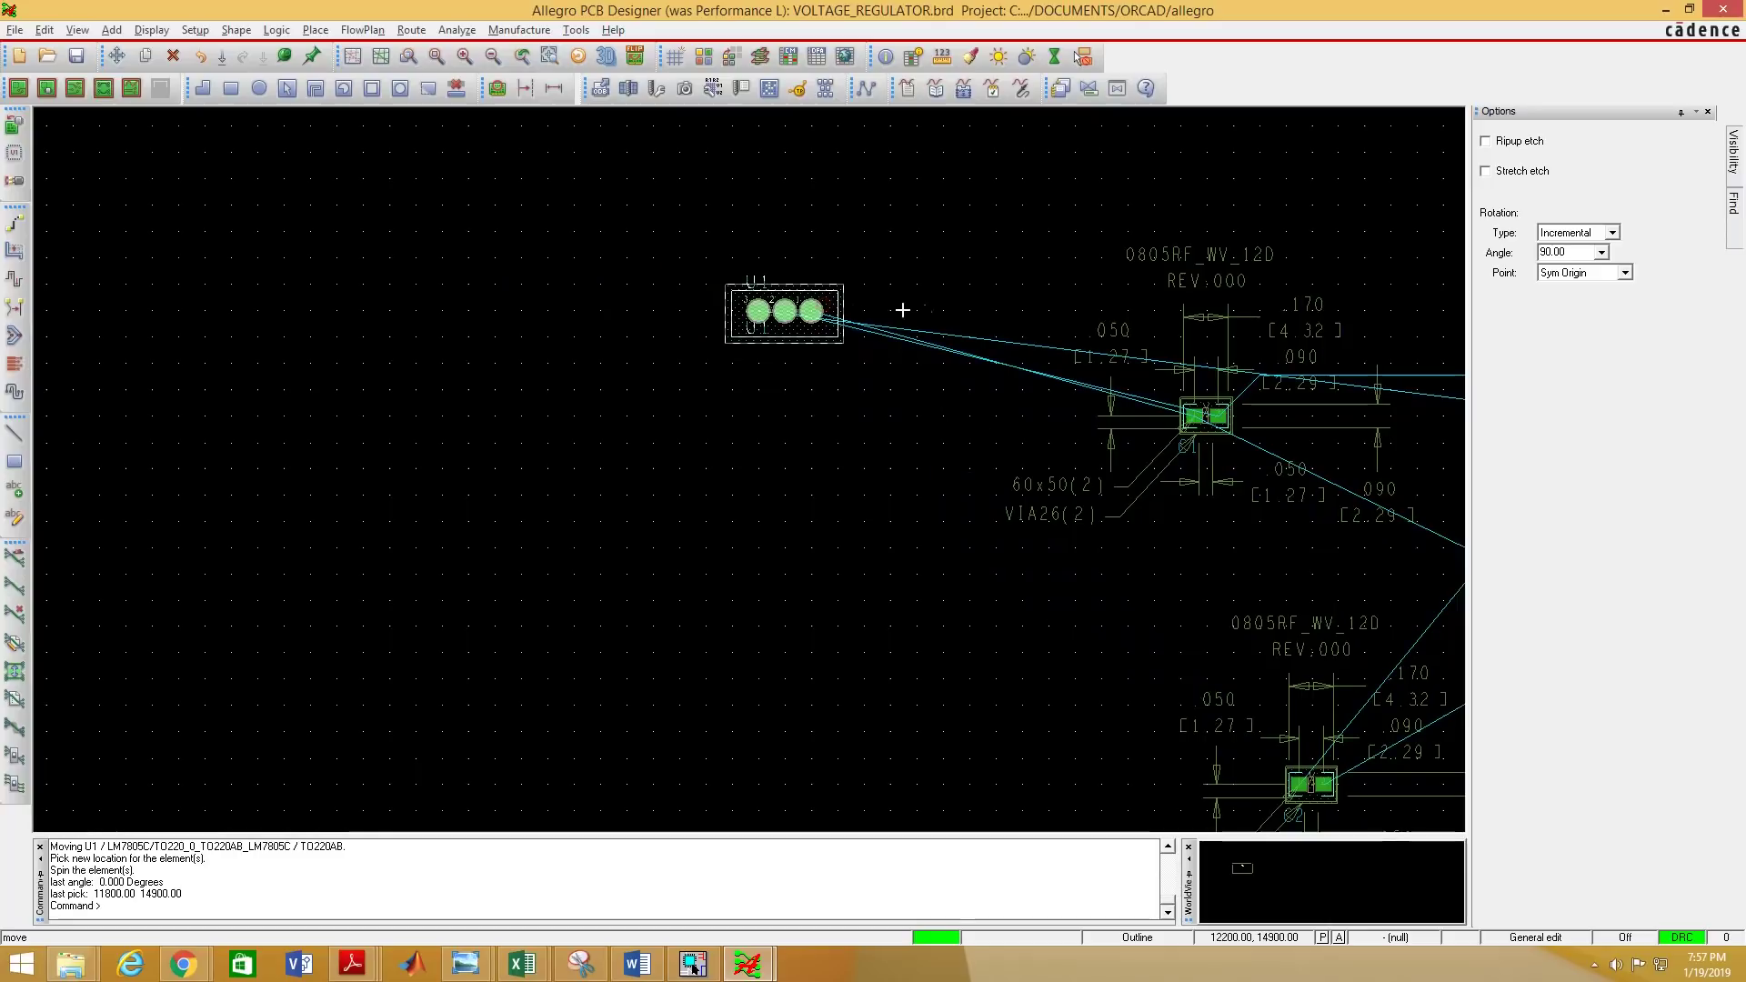
Rotate capacitor C1 by 180 degrees and move it below U1 to about (11900, 14600).
scroll(903, 311, "down", 4)
scroll(986, 349, "up", 2)
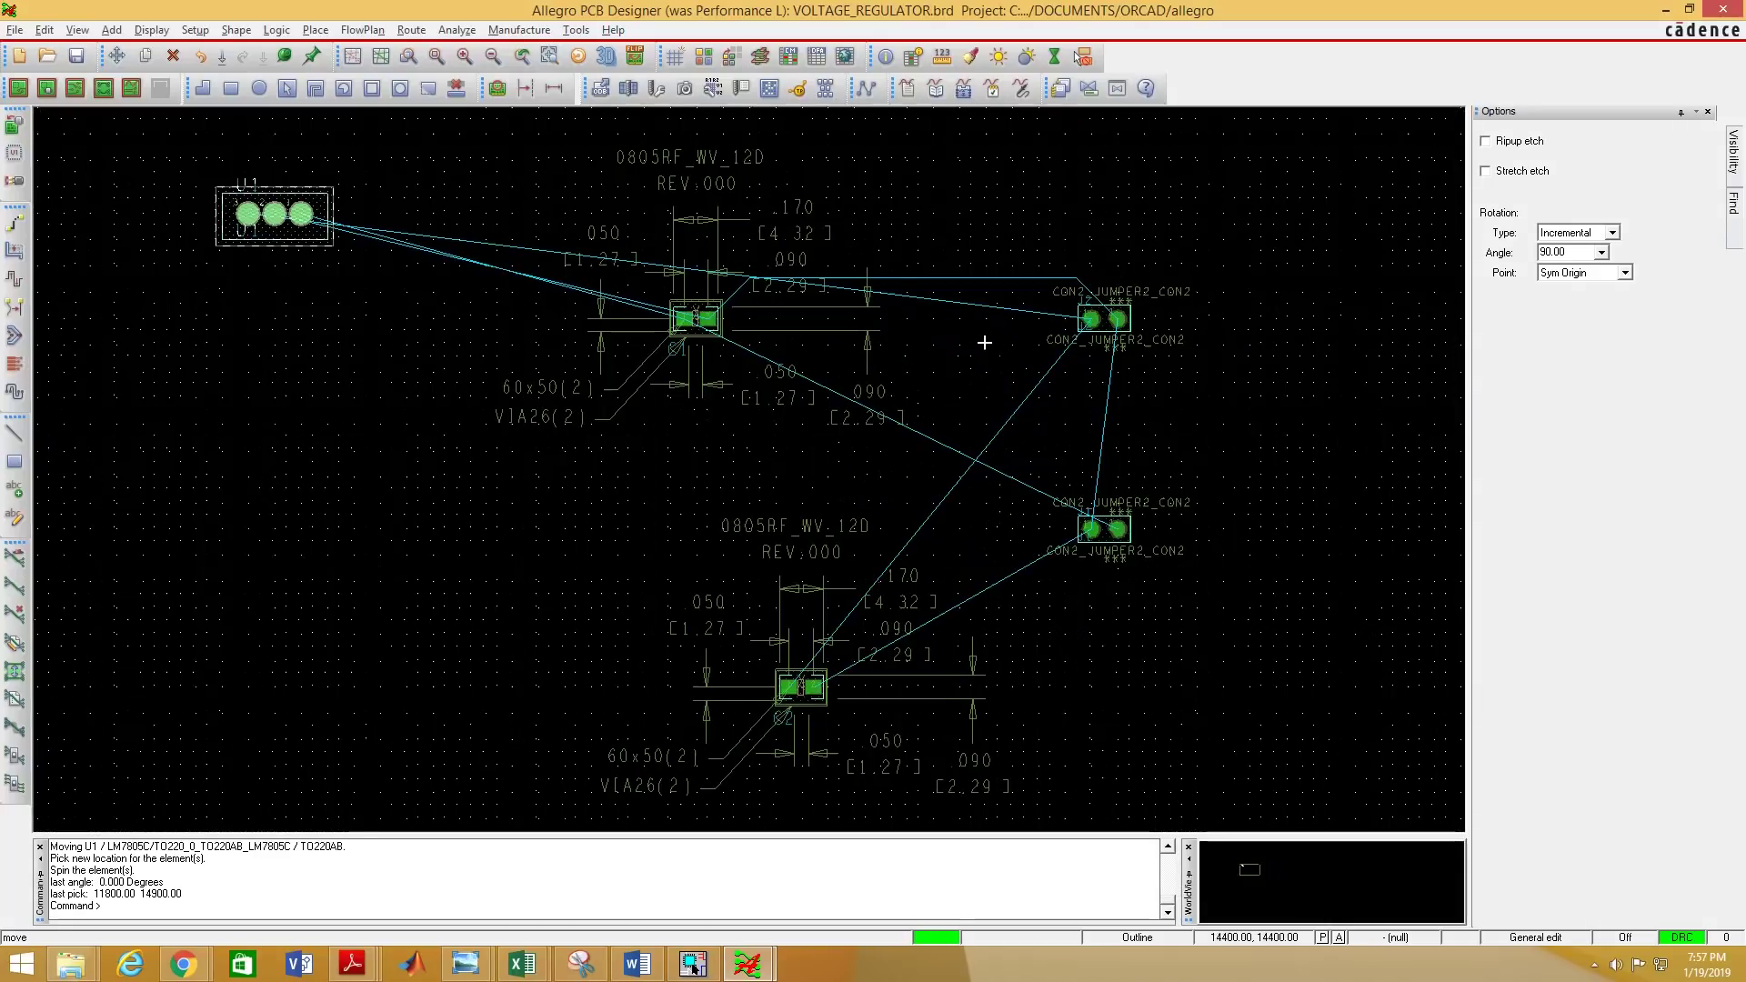
scroll(986, 345, "down", 1)
left_click(895, 333)
left_click(883, 332)
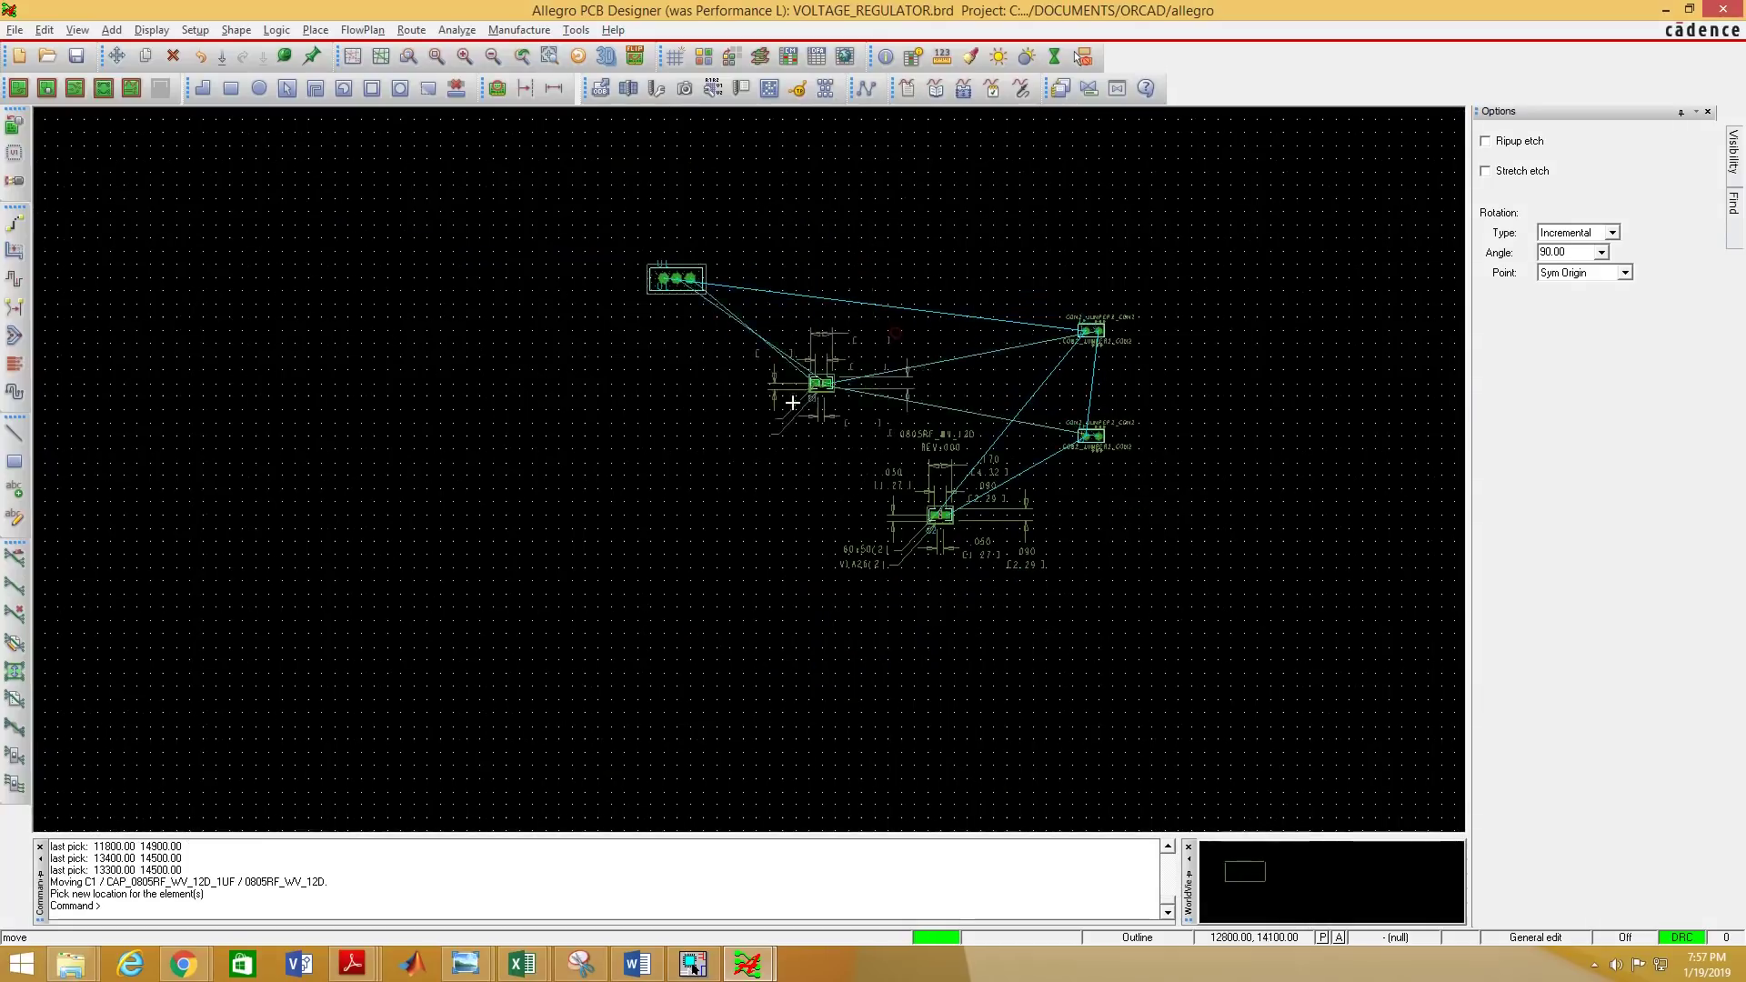
scroll(672, 301, "up", 2)
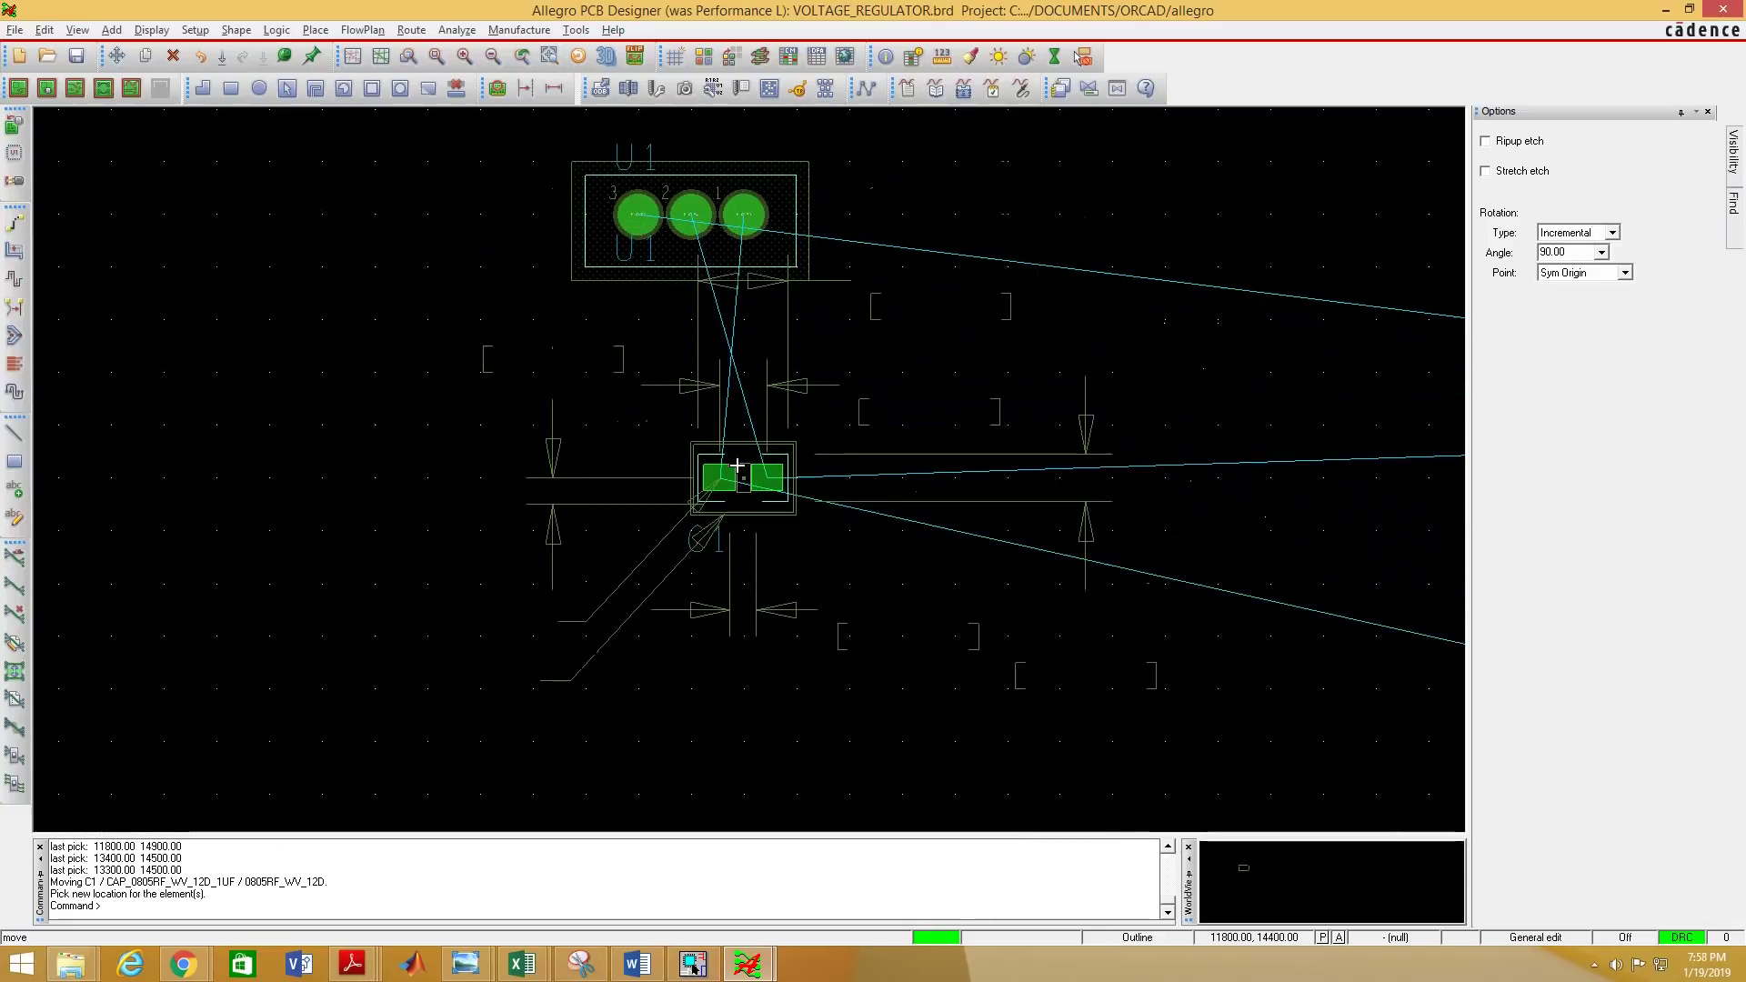
right_click(770, 526)
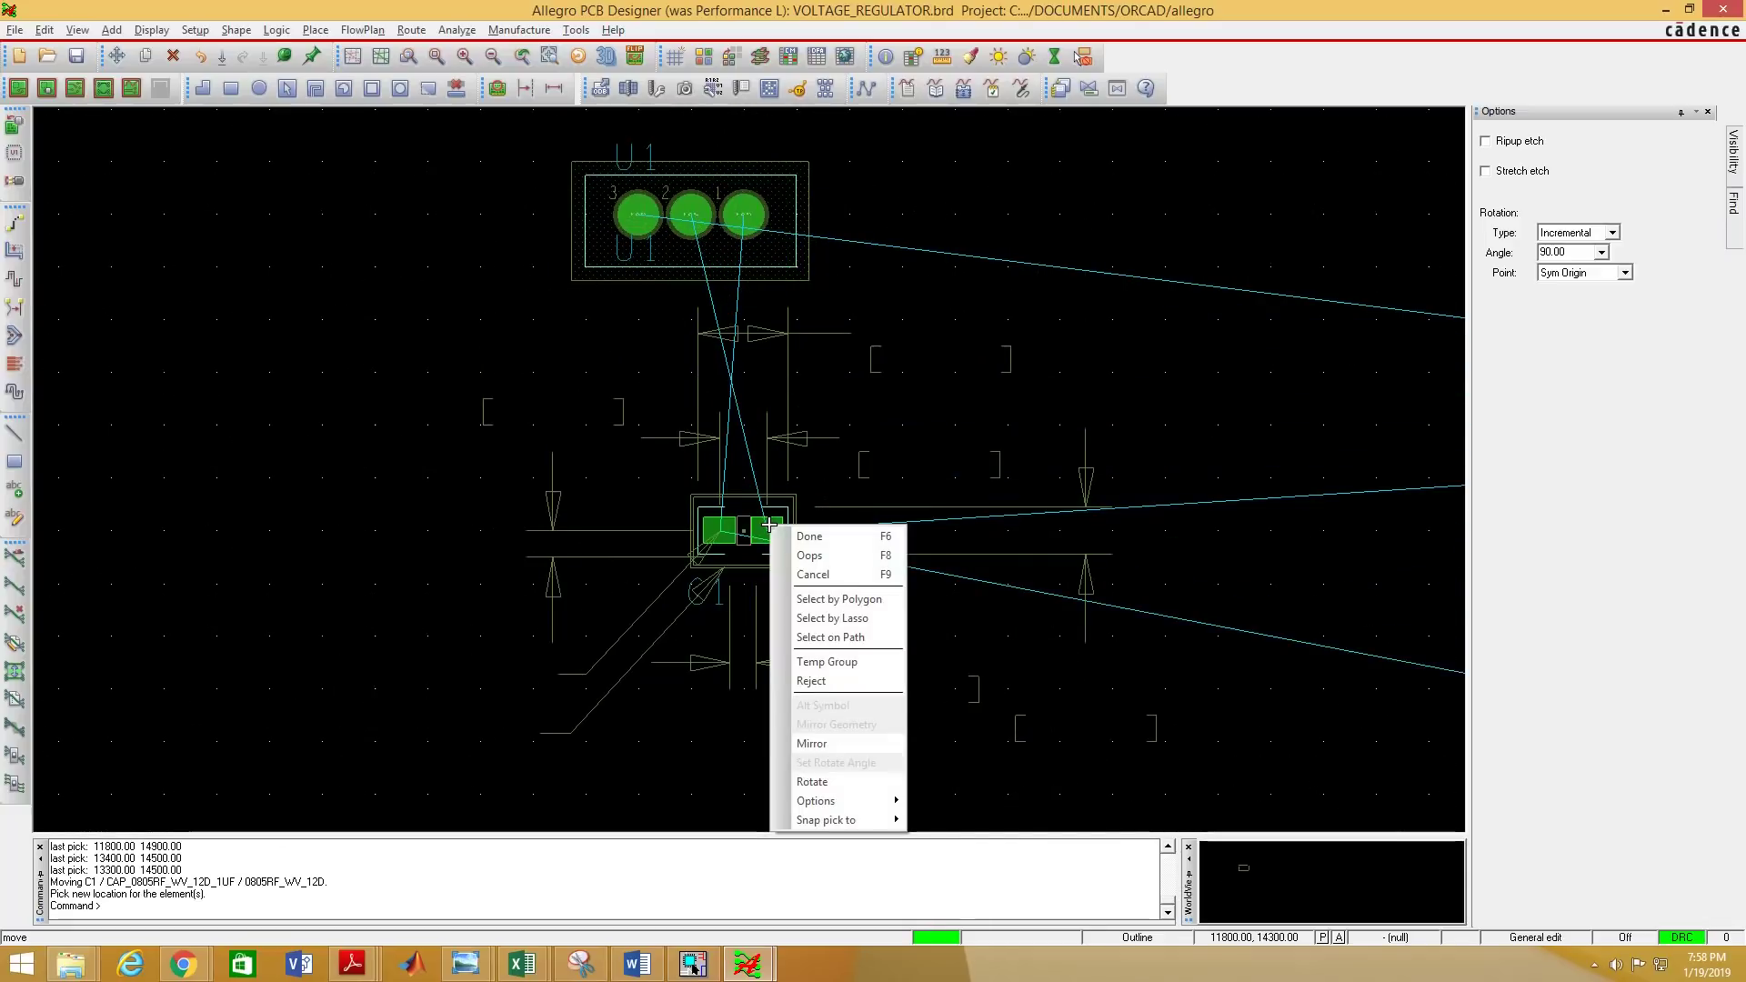
left_click(838, 781)
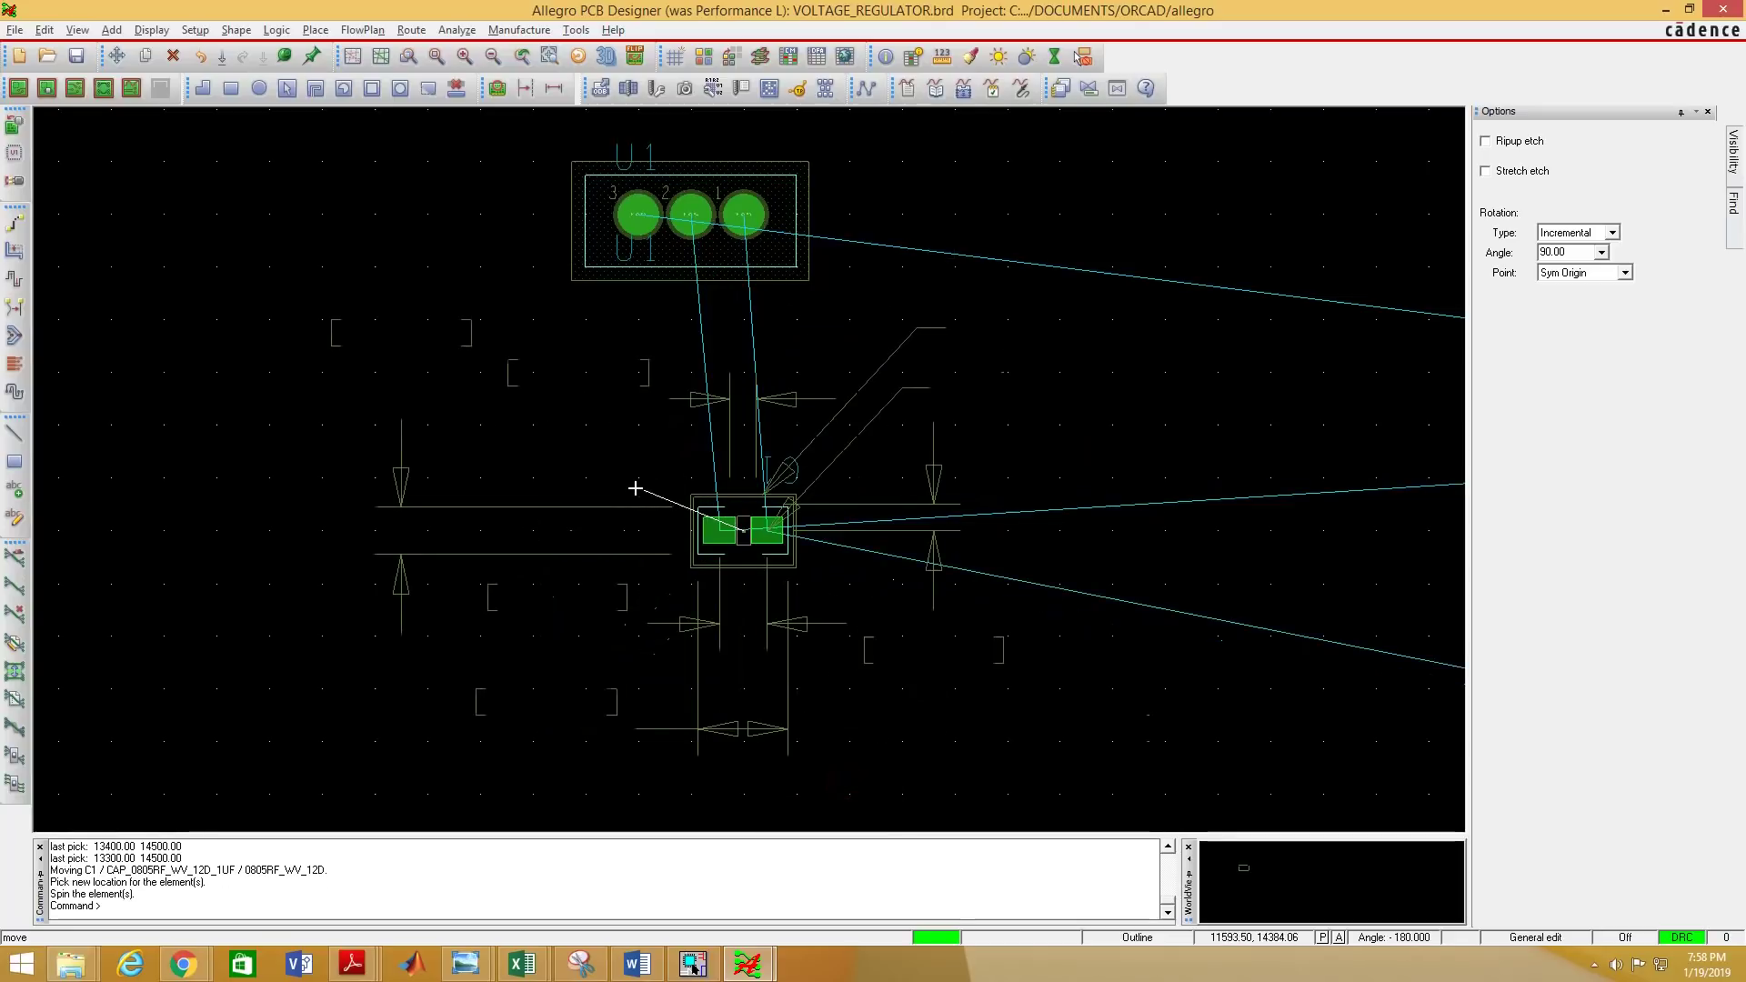
left_click(635, 488)
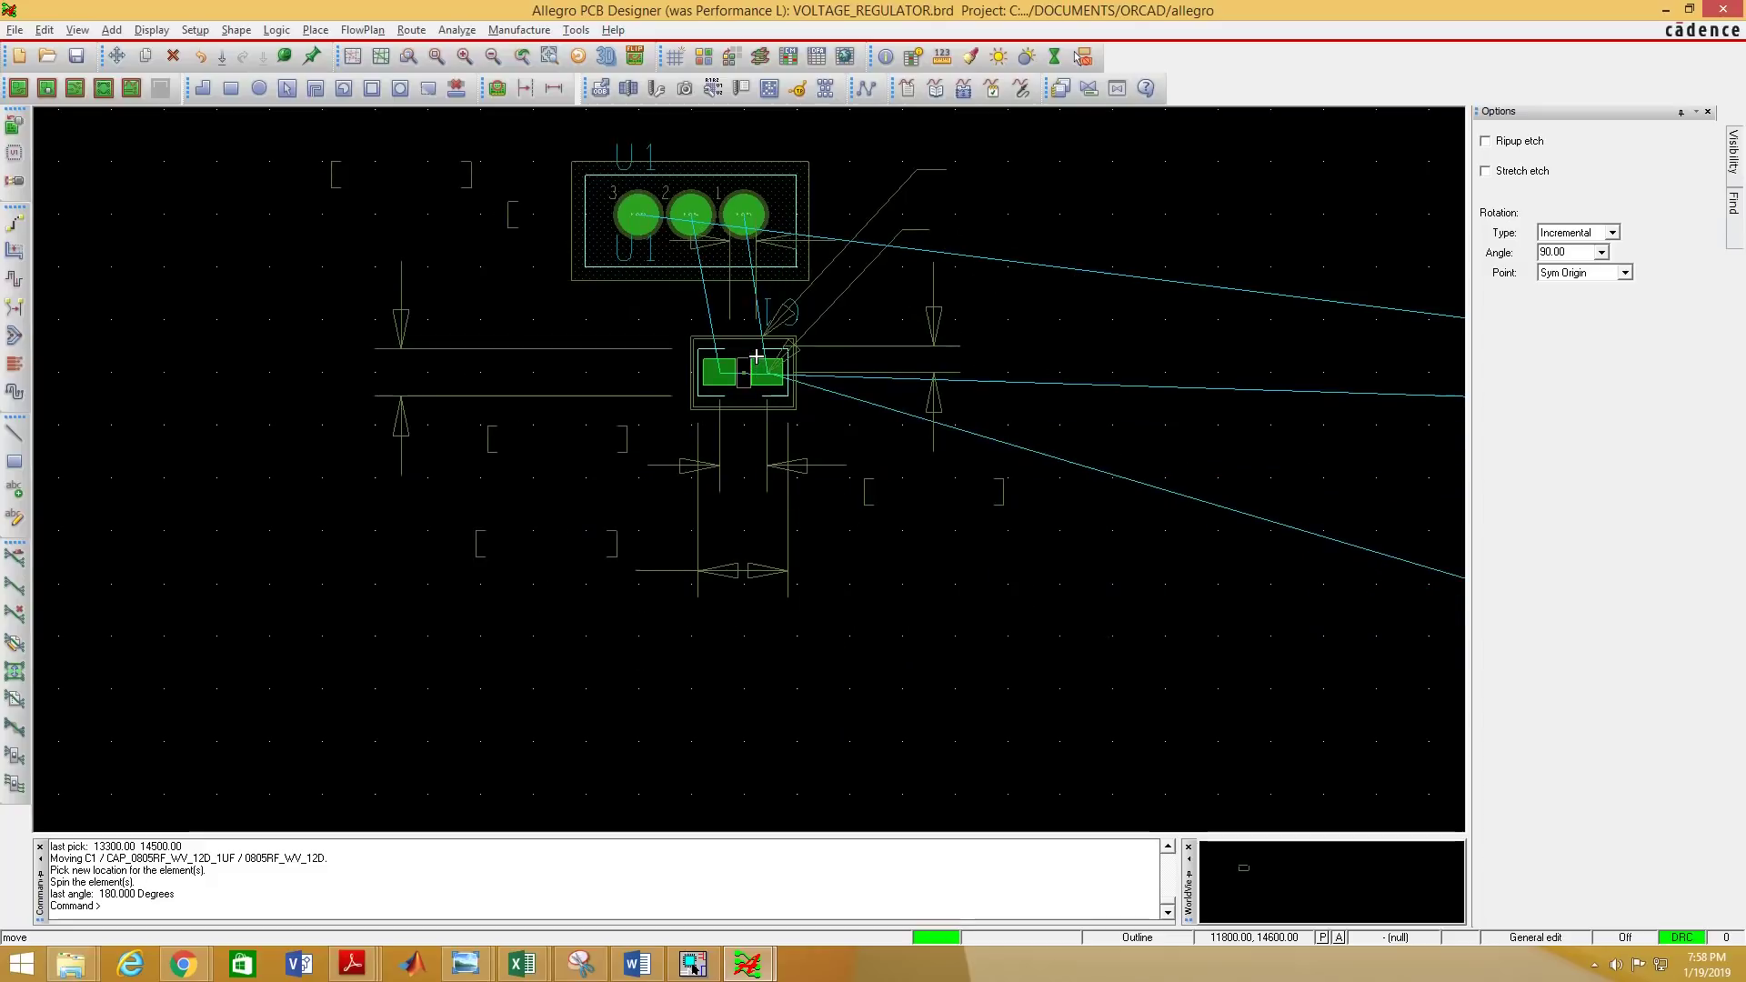
left_click(776, 373)
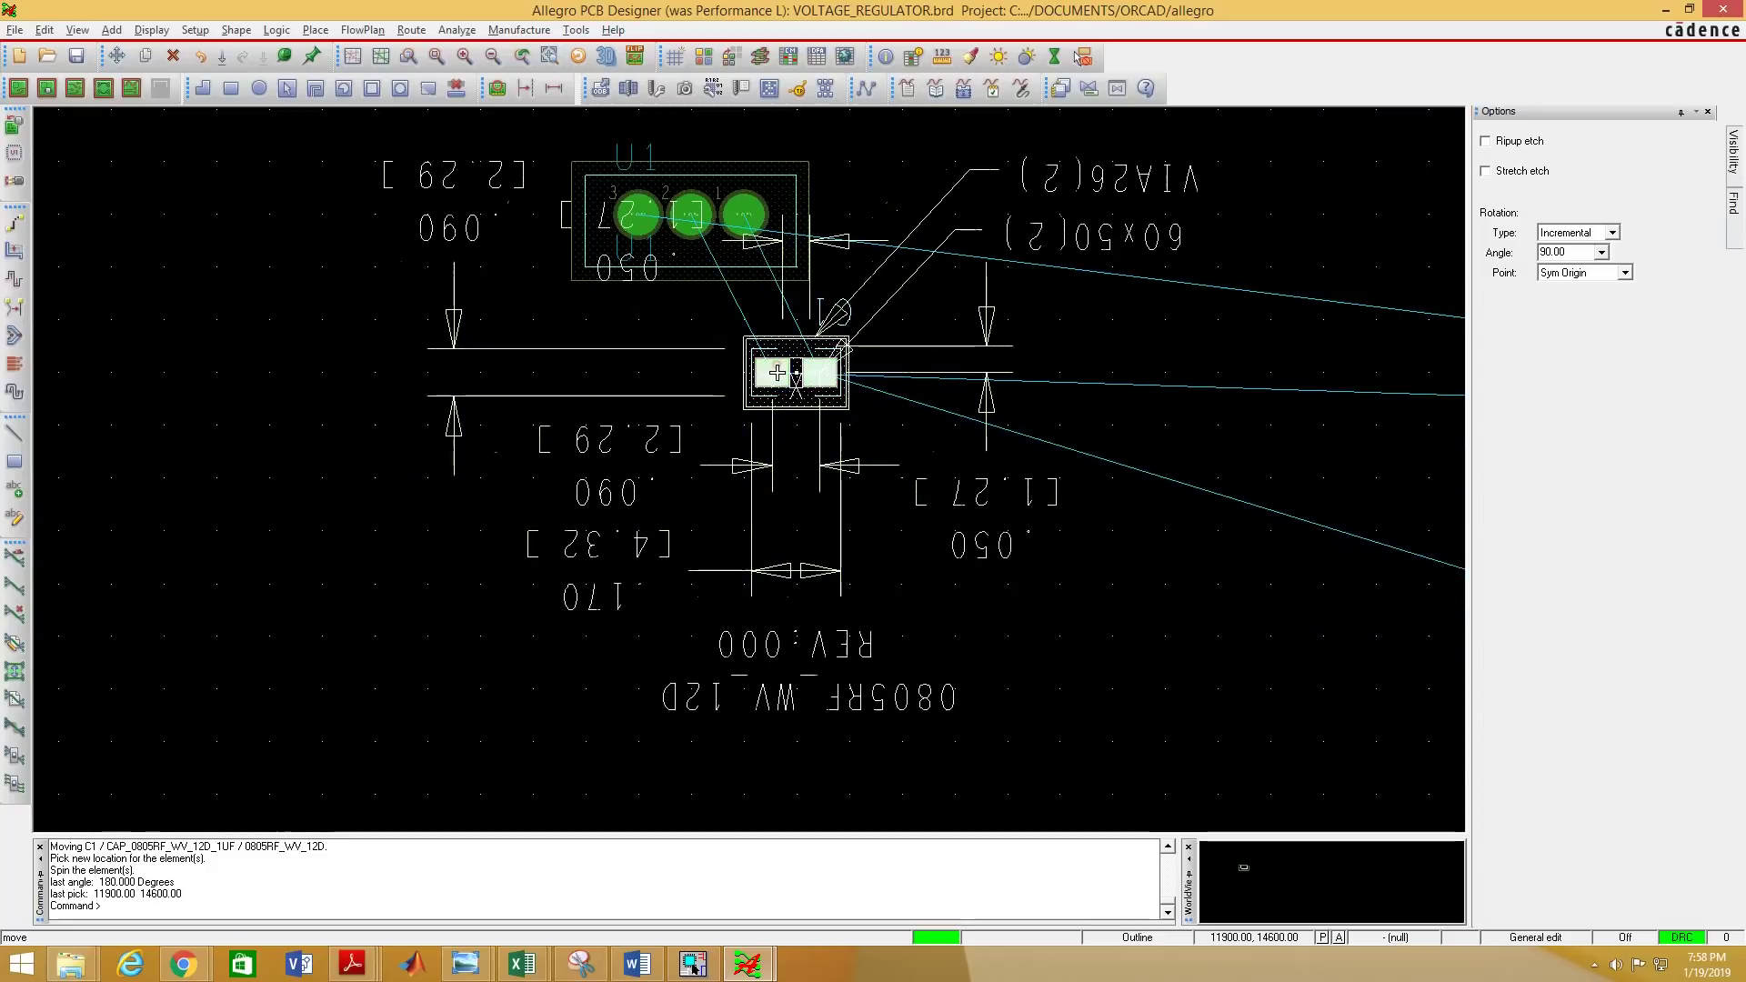
Move capacitor C2 beside C1, below U1, to about (11500, 14600).
scroll(795, 390, "down", 2)
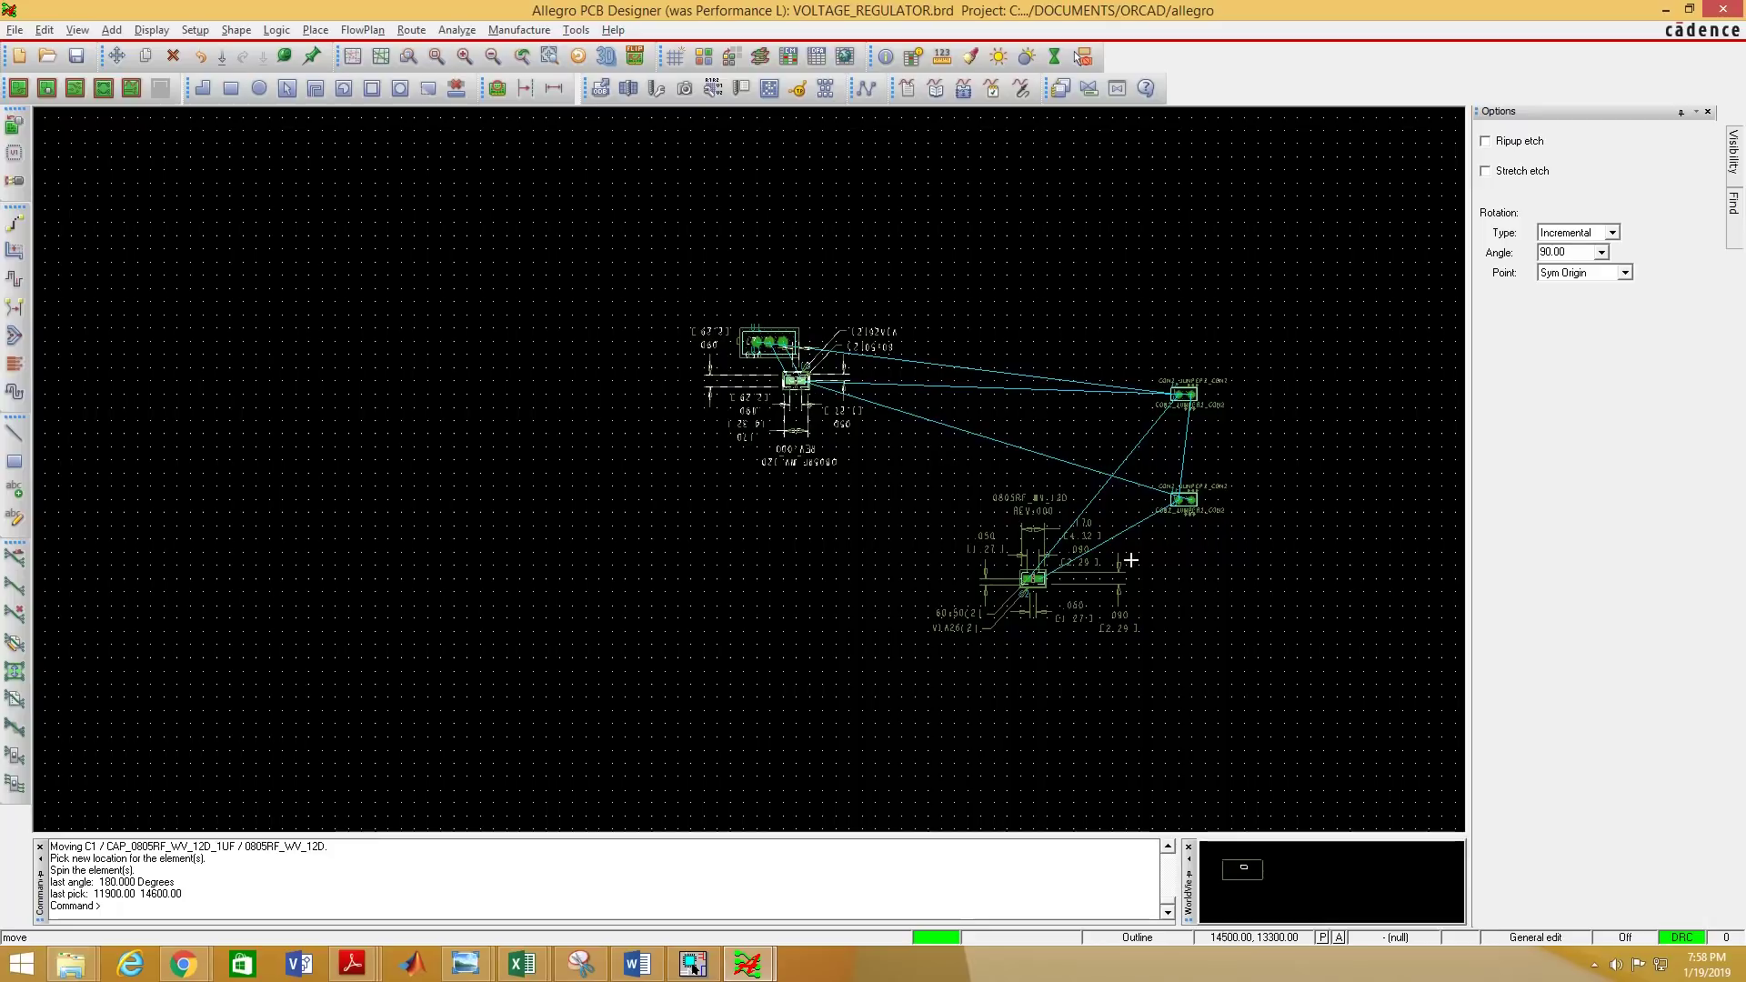
left_click(1033, 579)
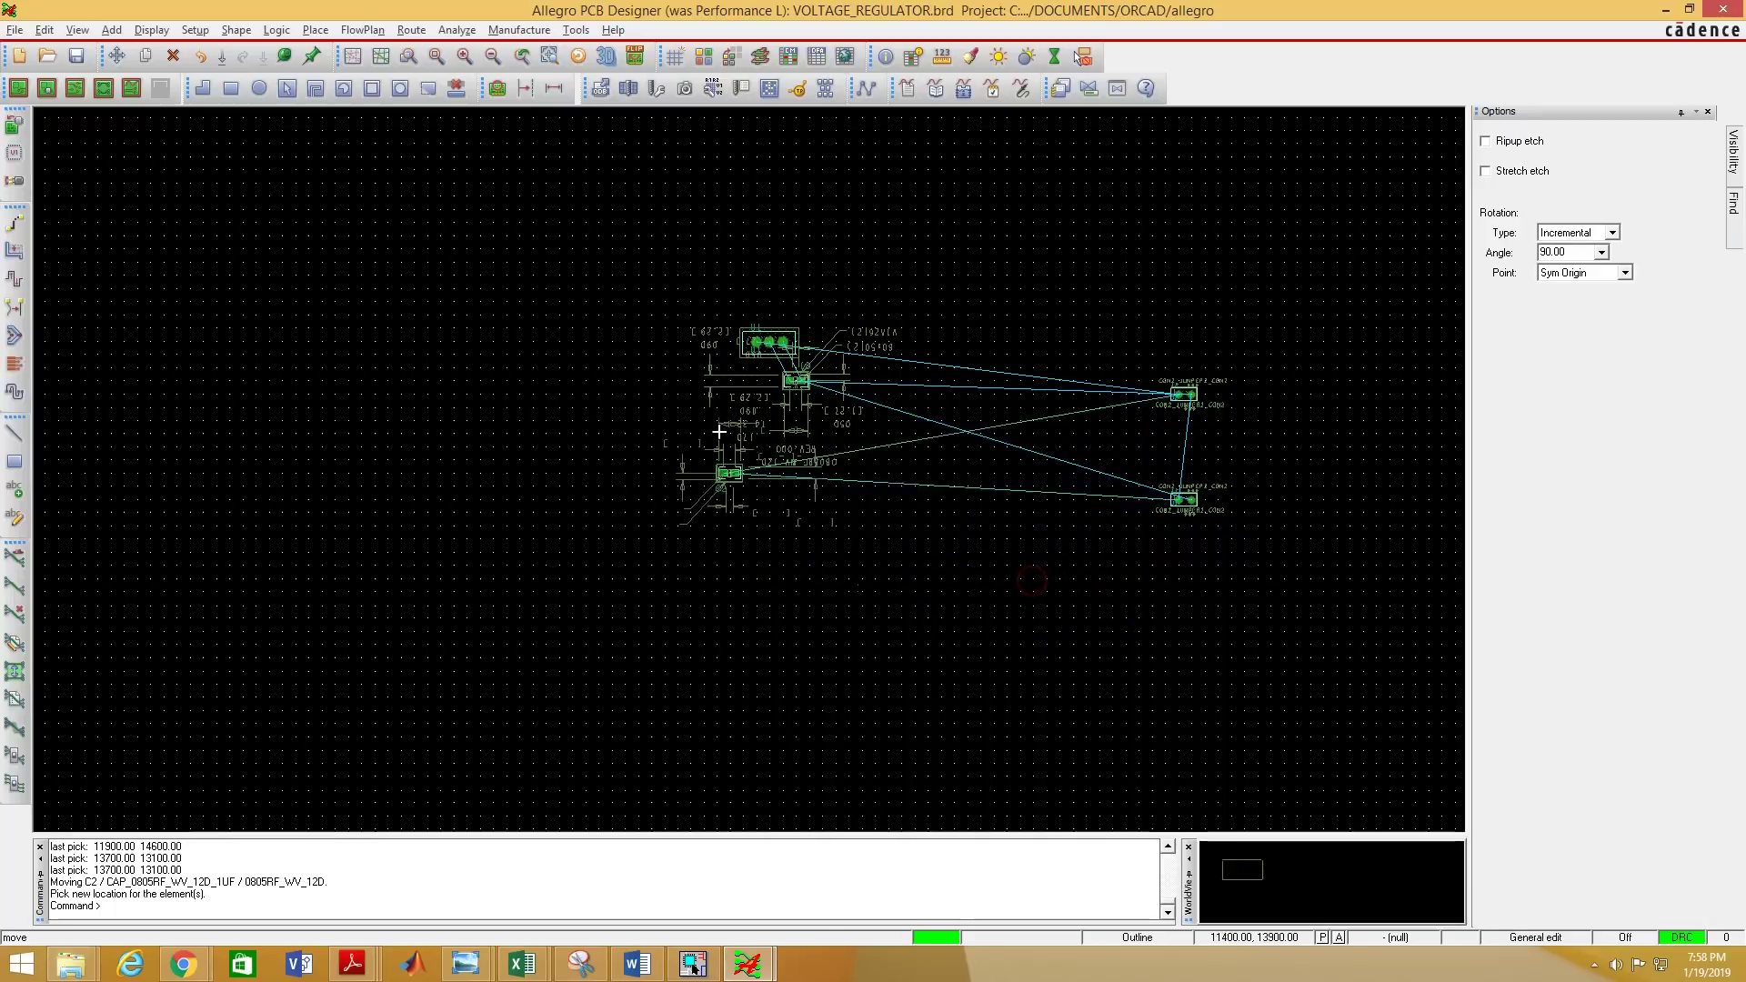
scroll(733, 470, "up", 5)
scroll(734, 469, "down", 3)
scroll(773, 509, "up", 3)
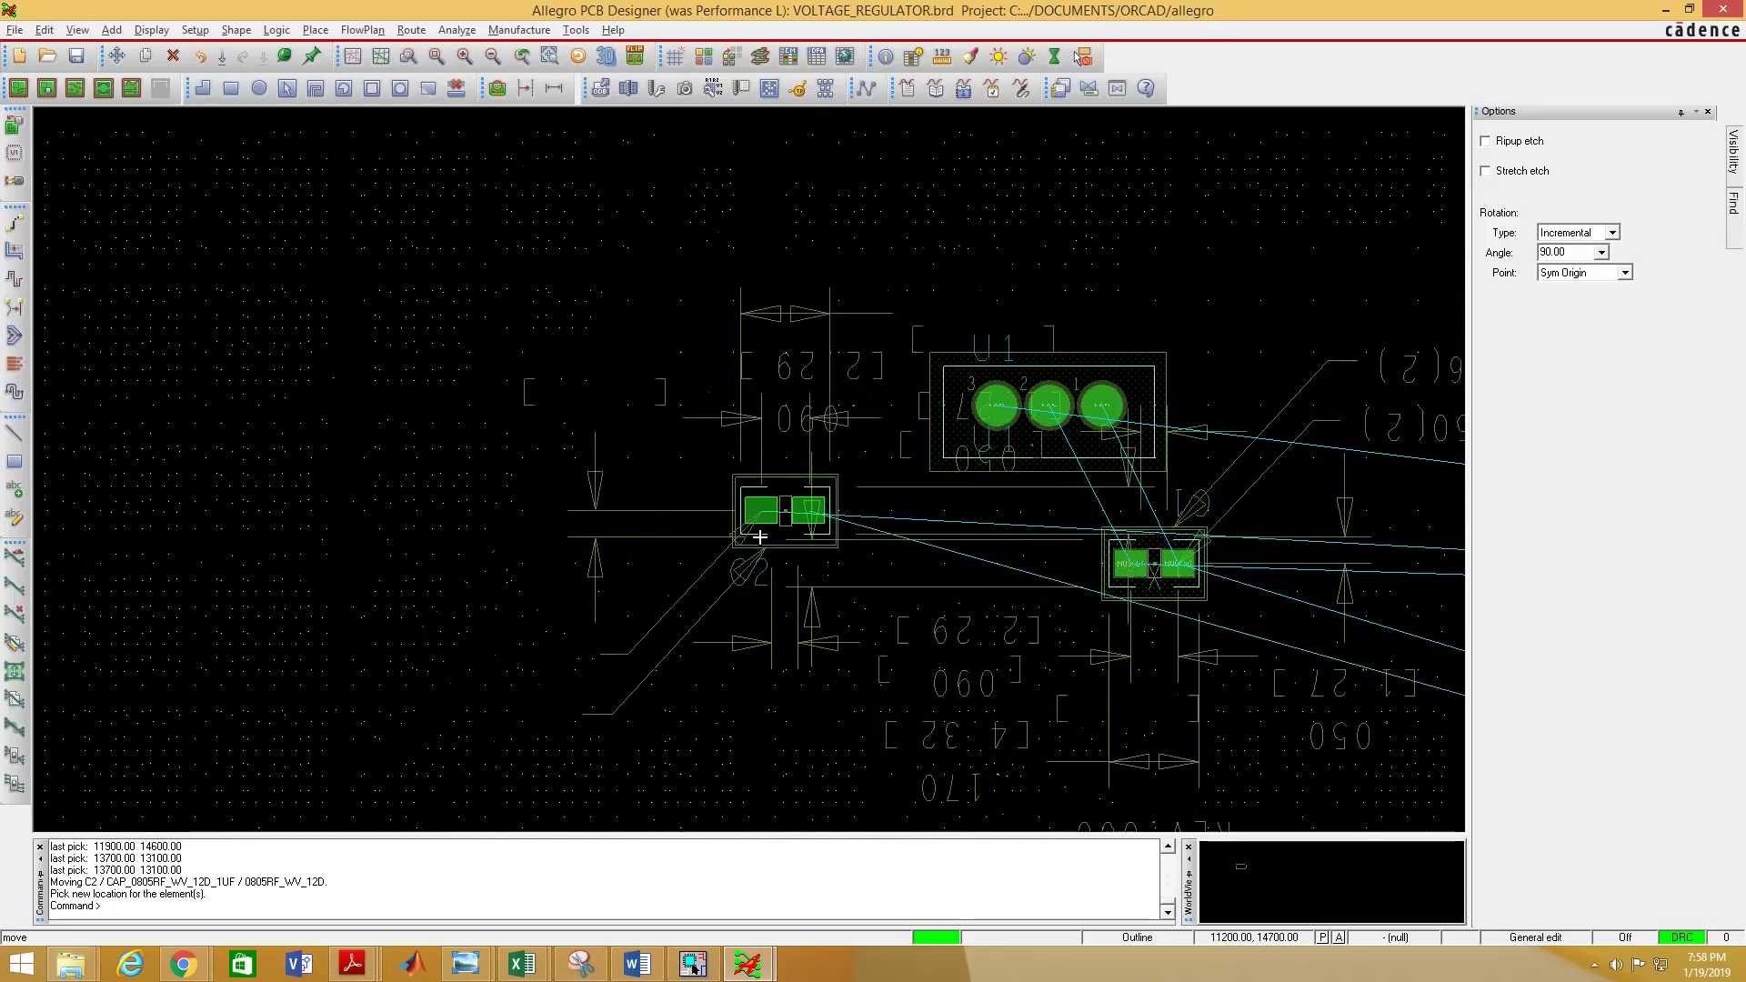
left_click(771, 518)
left_click(771, 518)
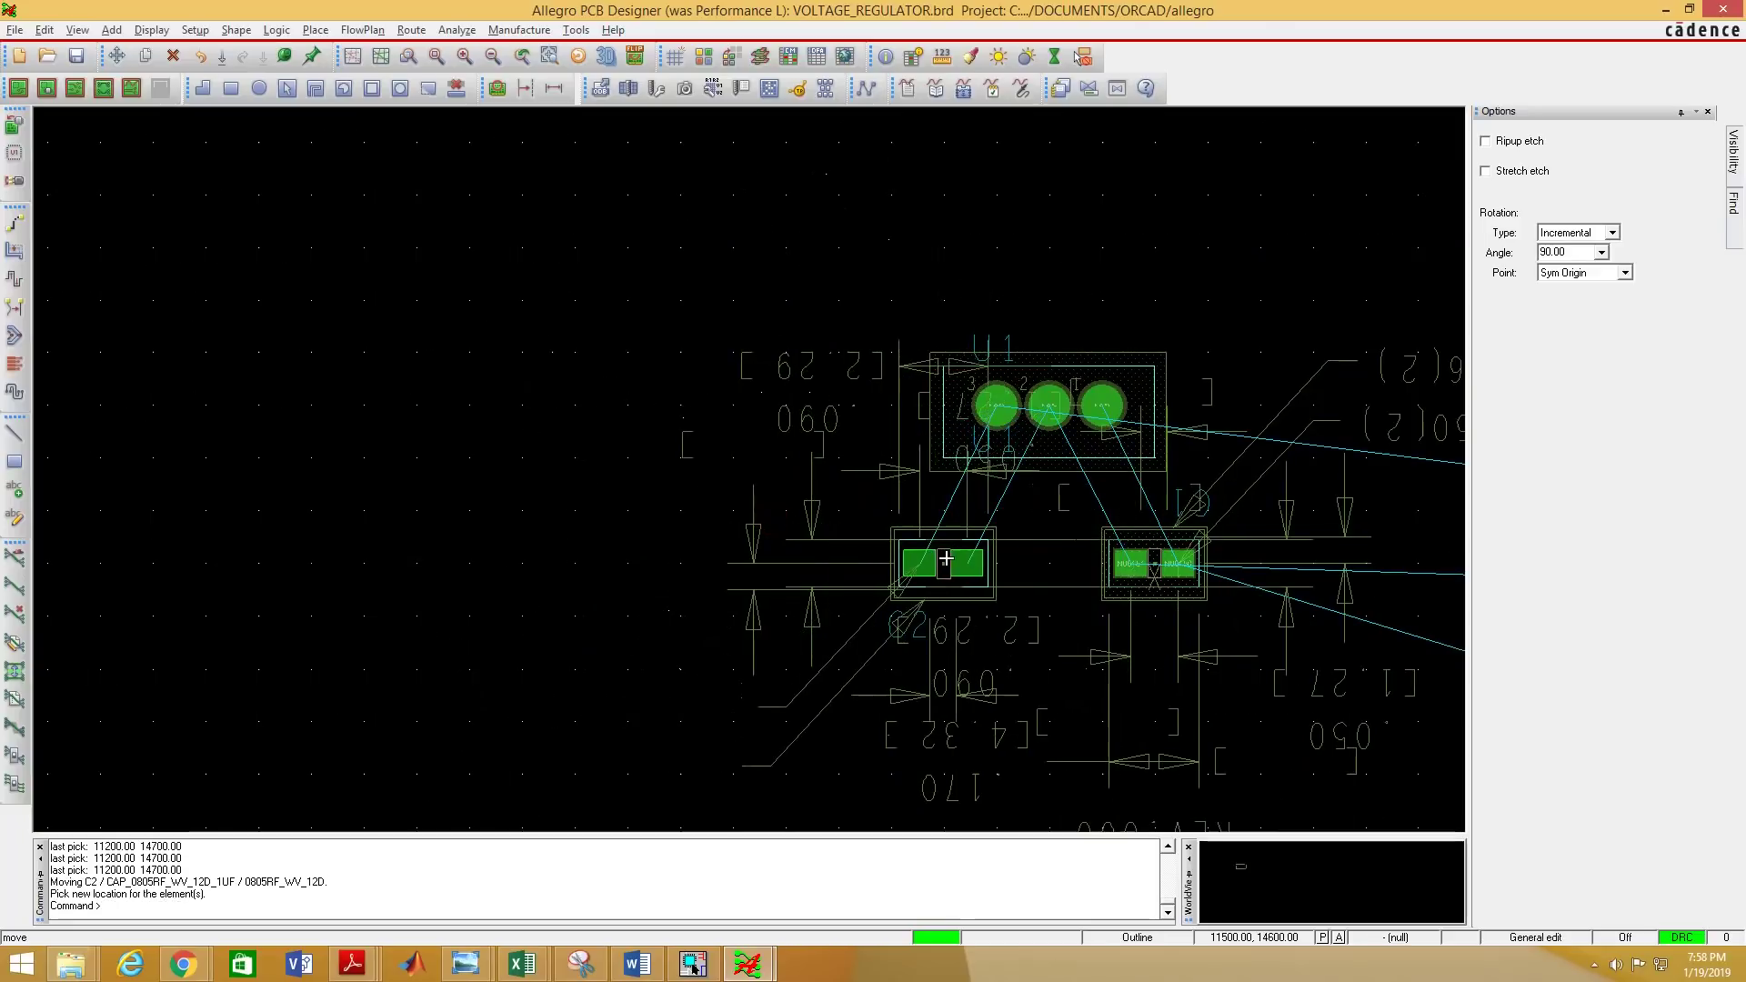
left_click(953, 559)
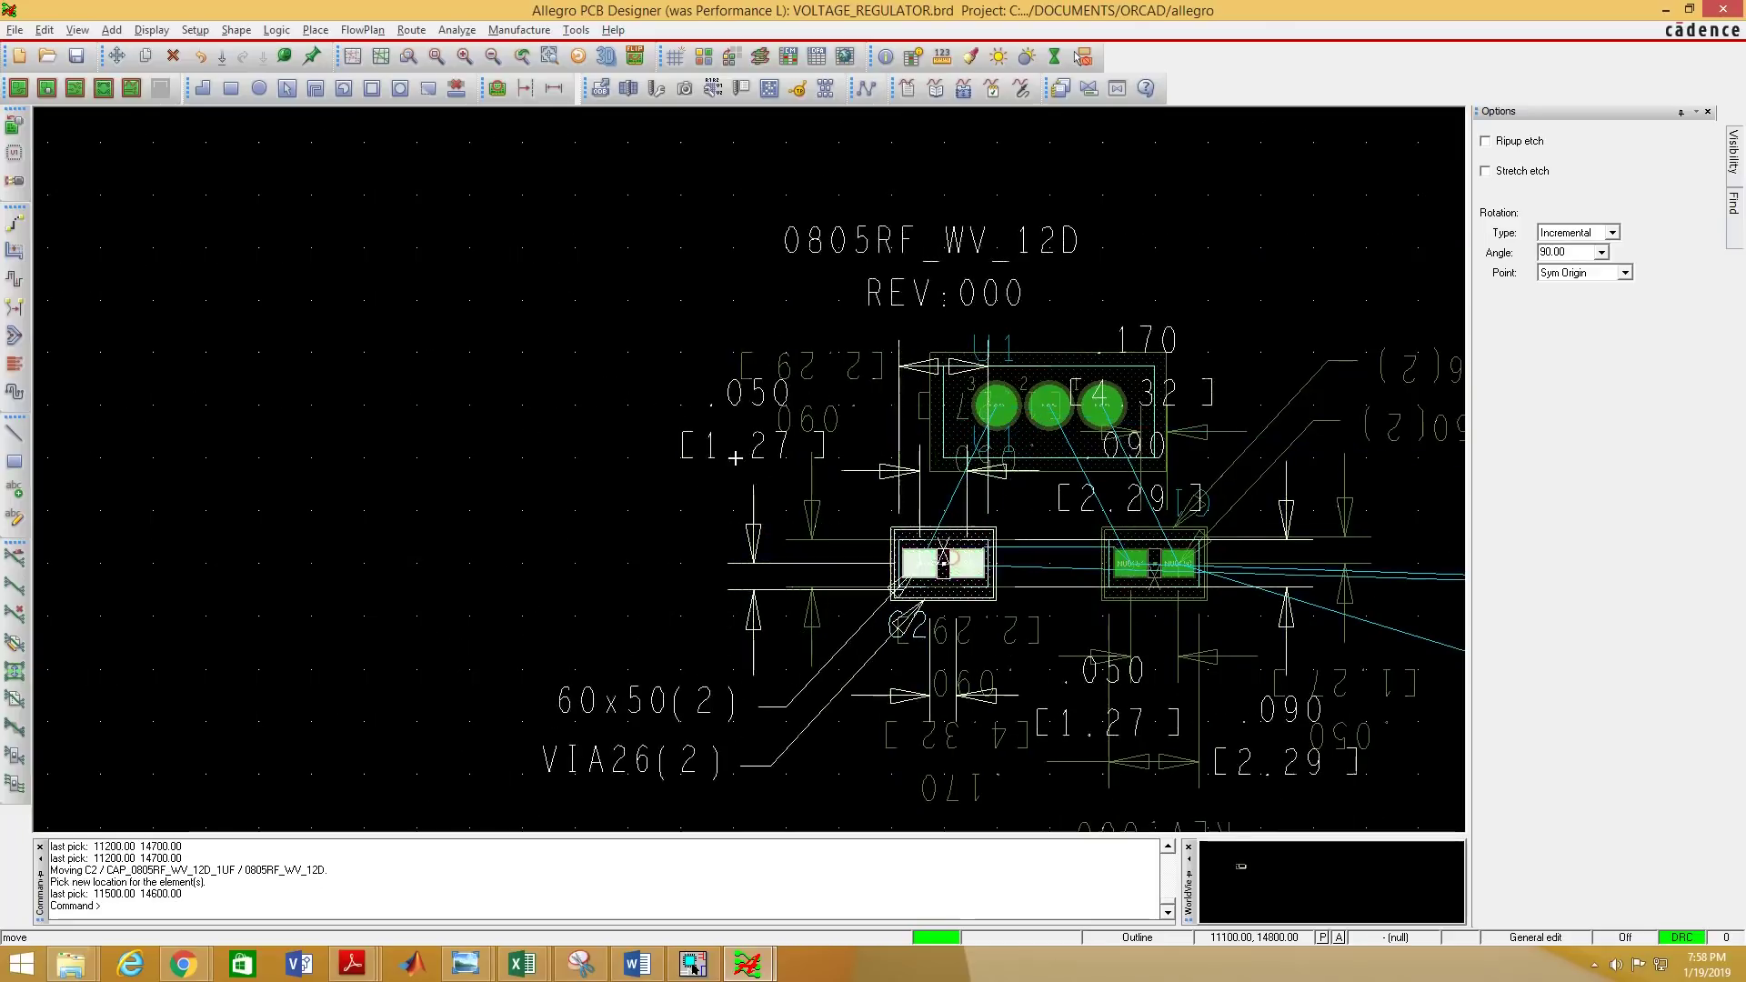
Rotate connector J2 by 270 degrees and move it beside U1 to about (11000, 14900).
scroll(730, 464, "down", 3)
scroll(786, 495, "up", 3)
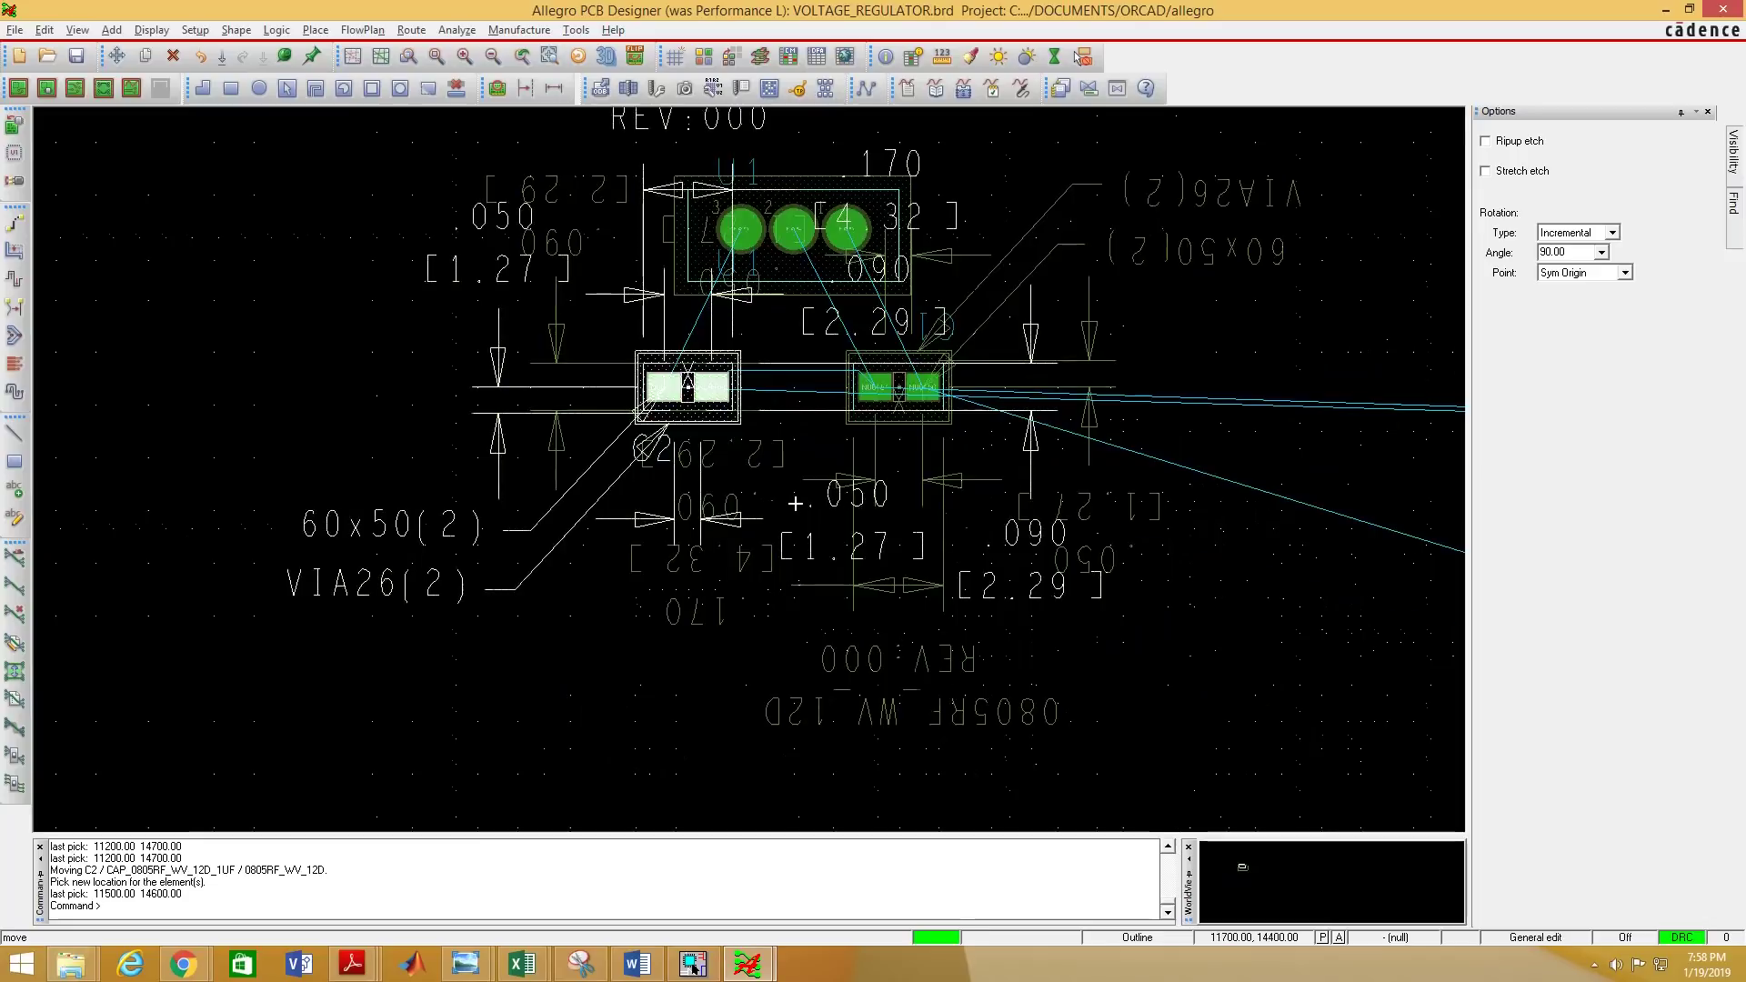
scroll(988, 539, "down", 3)
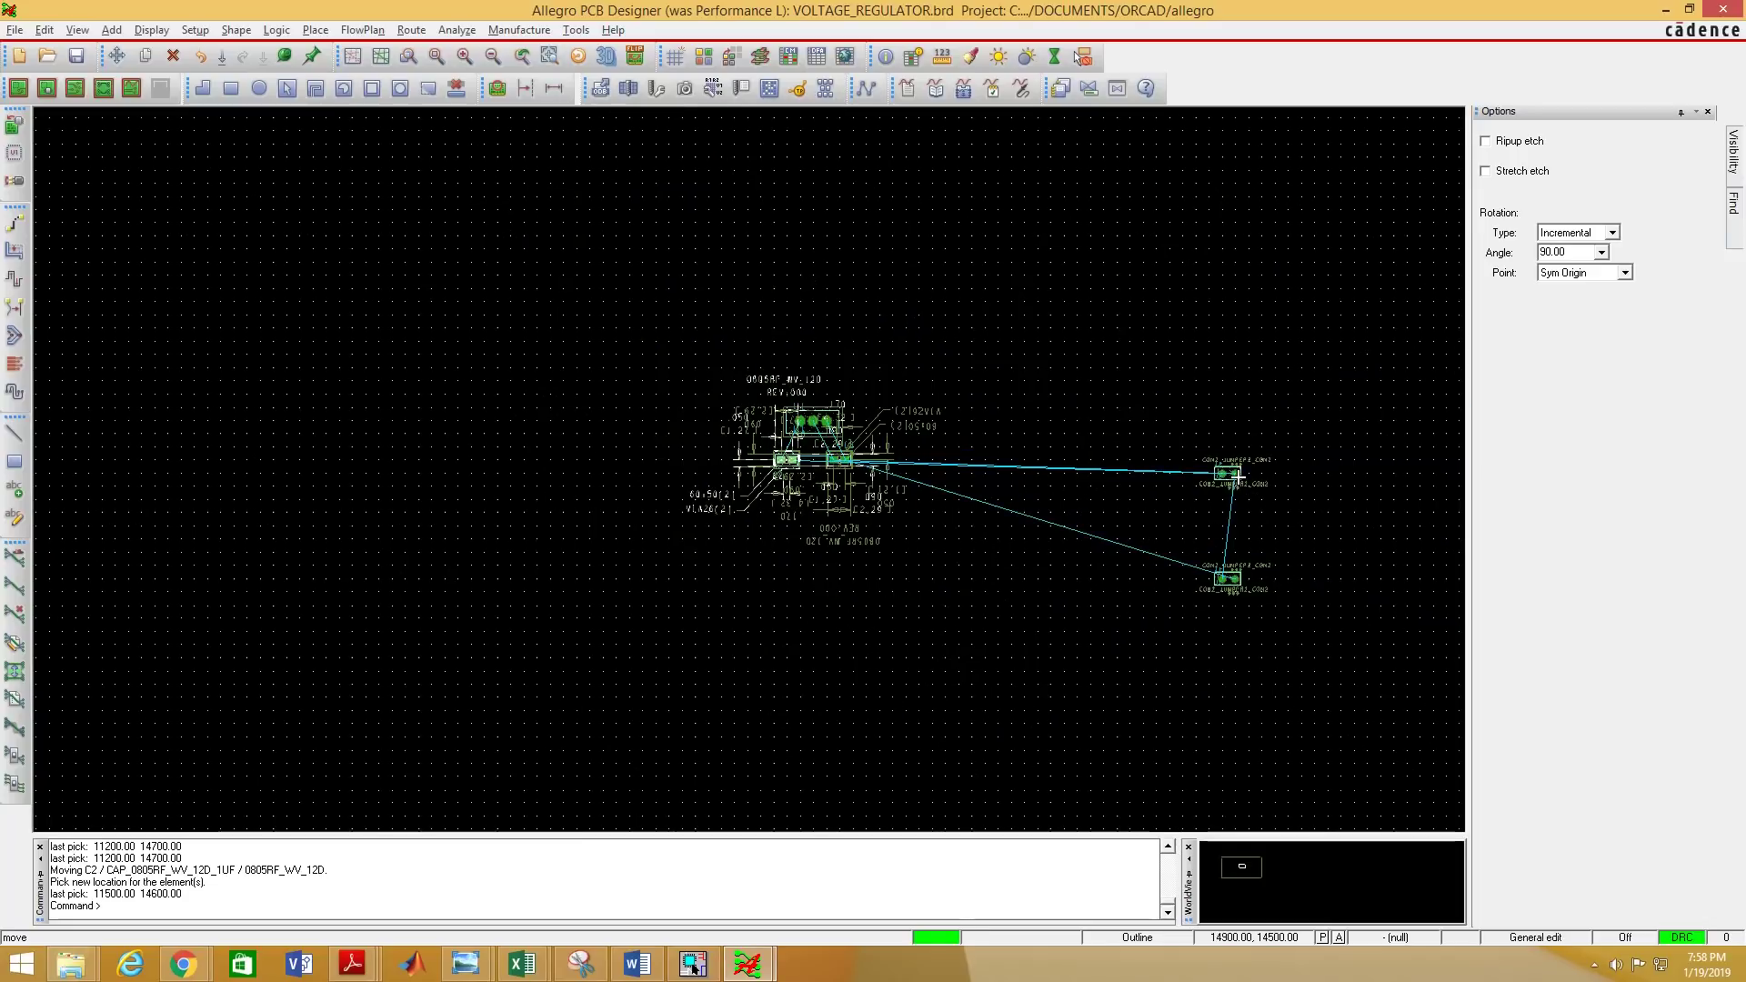
left_click(1239, 474)
scroll(691, 452, "up", 3)
scroll(686, 452, "up", 2)
scroll(692, 435, "down", 2)
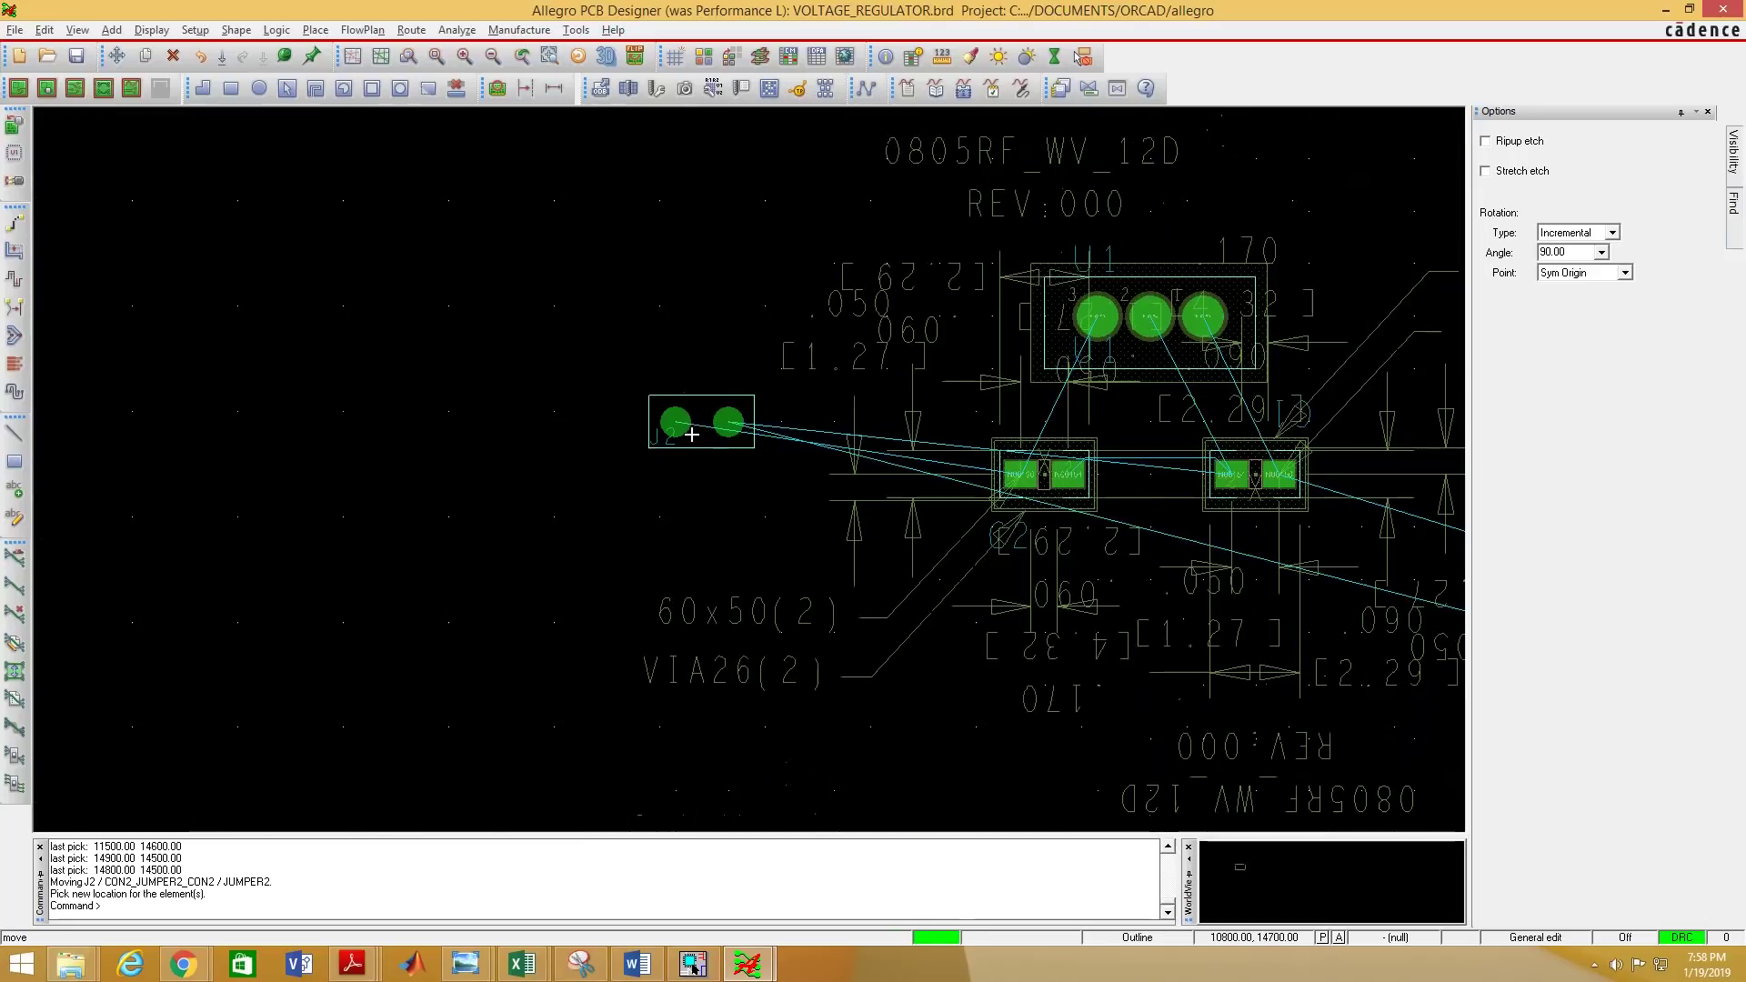
right_click(683, 361)
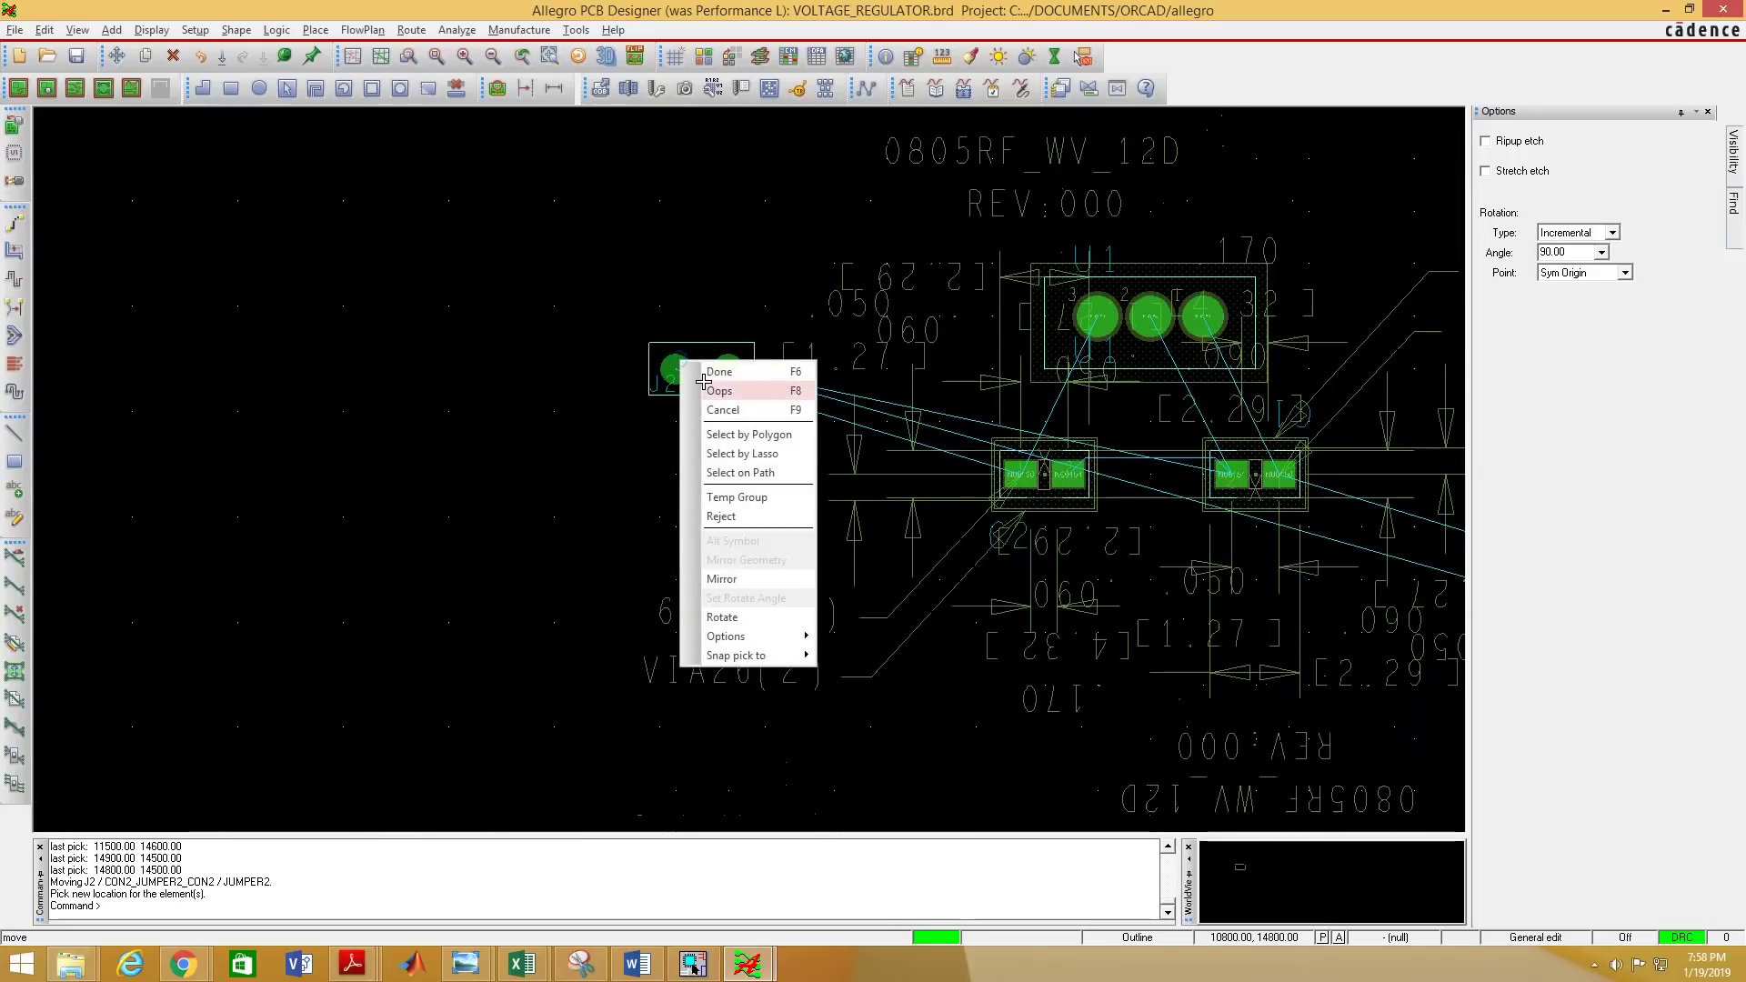
left_click(723, 617)
left_click(670, 386)
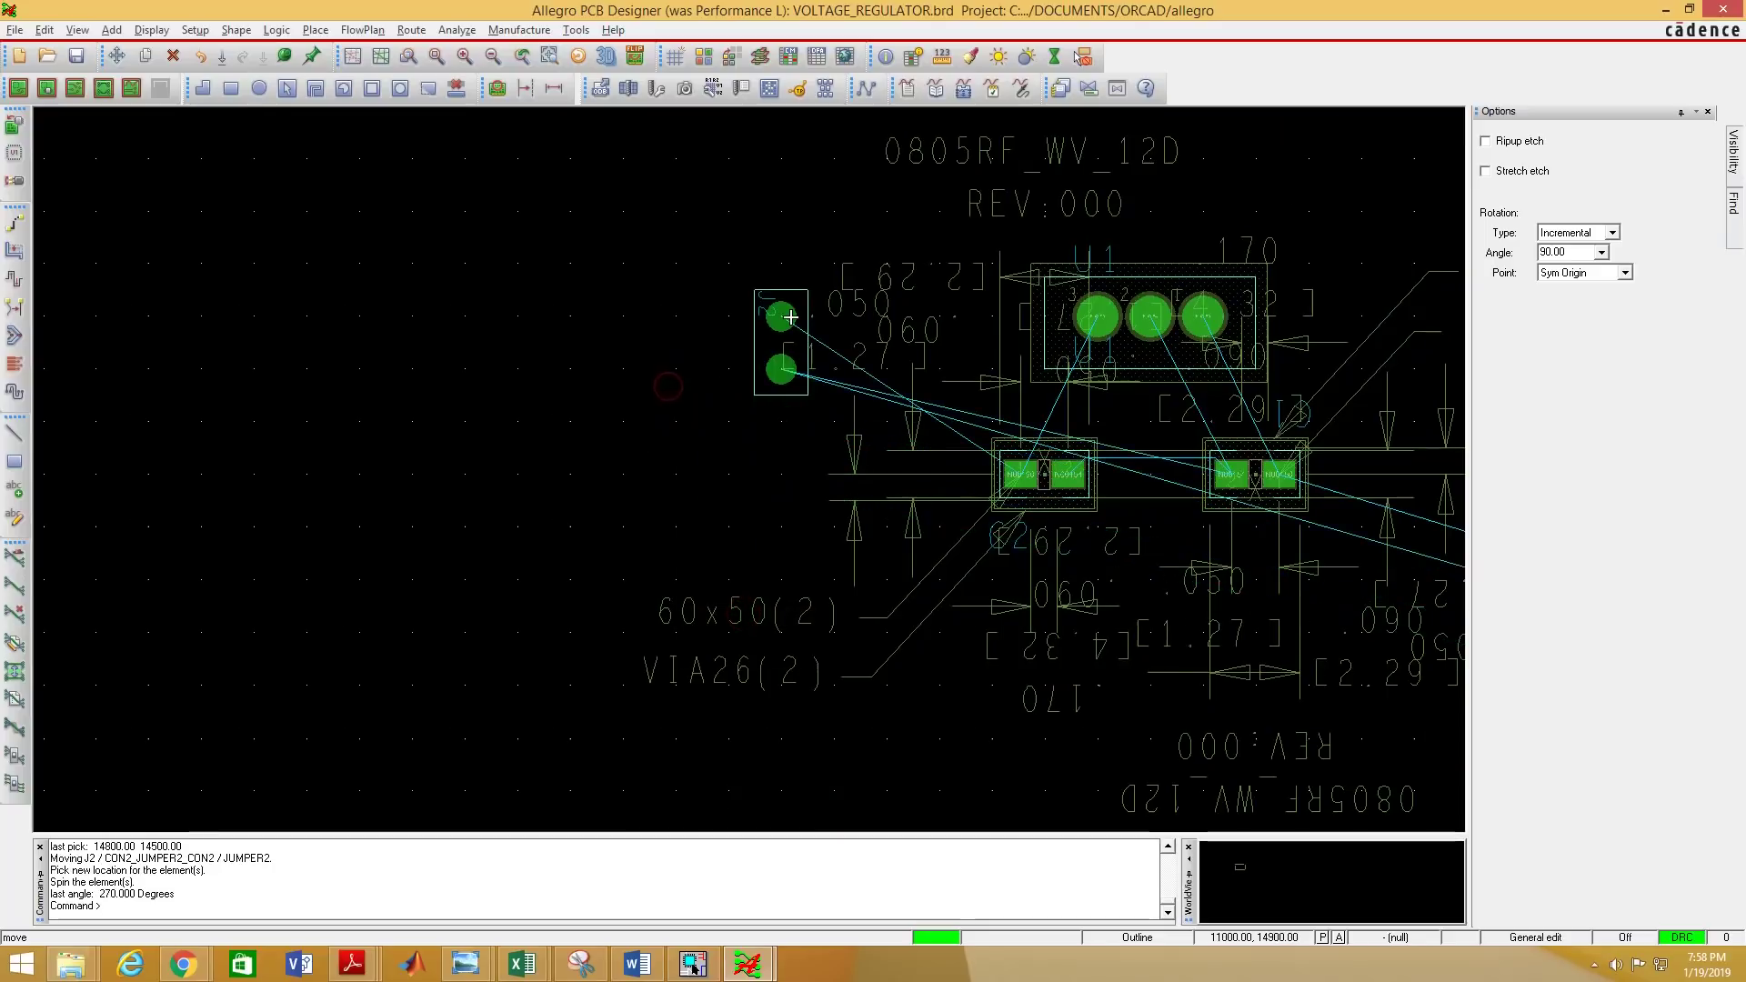
left_click(789, 317)
Rotate connector J1 by 270 degrees and move it to the other side of U1, to about (12400, 14900).
scroll(457, 364, "down", 3)
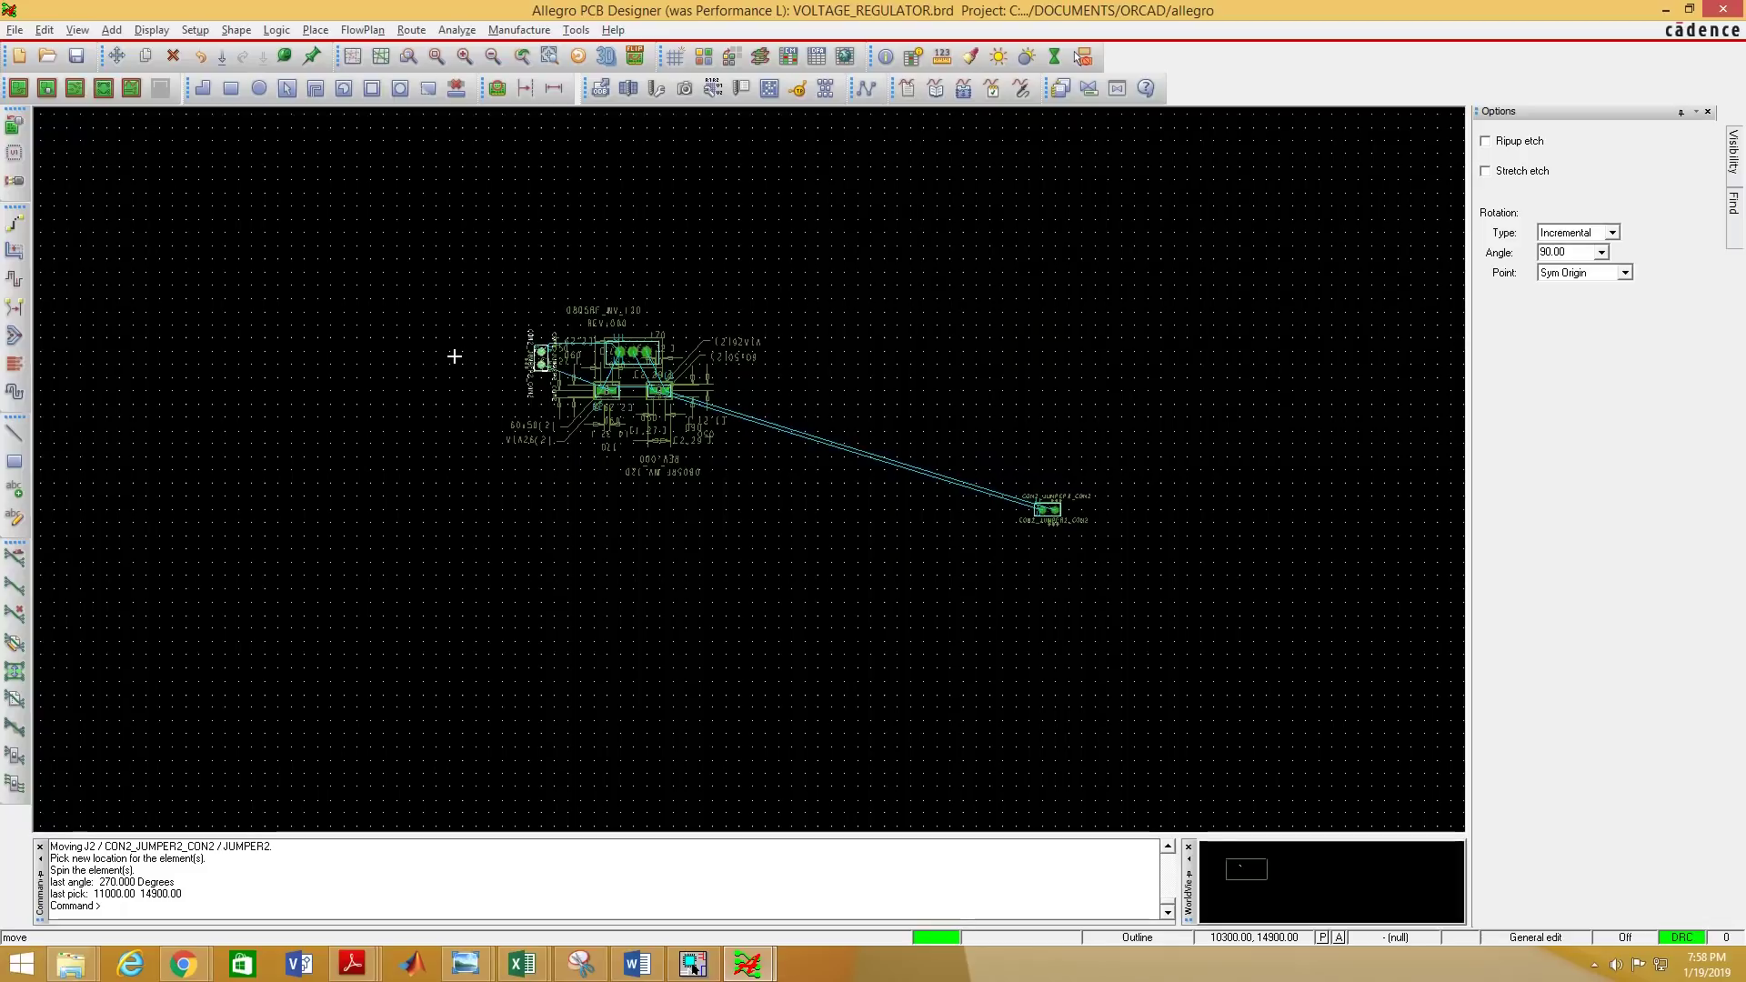
left_click(1052, 508)
left_click(1053, 507)
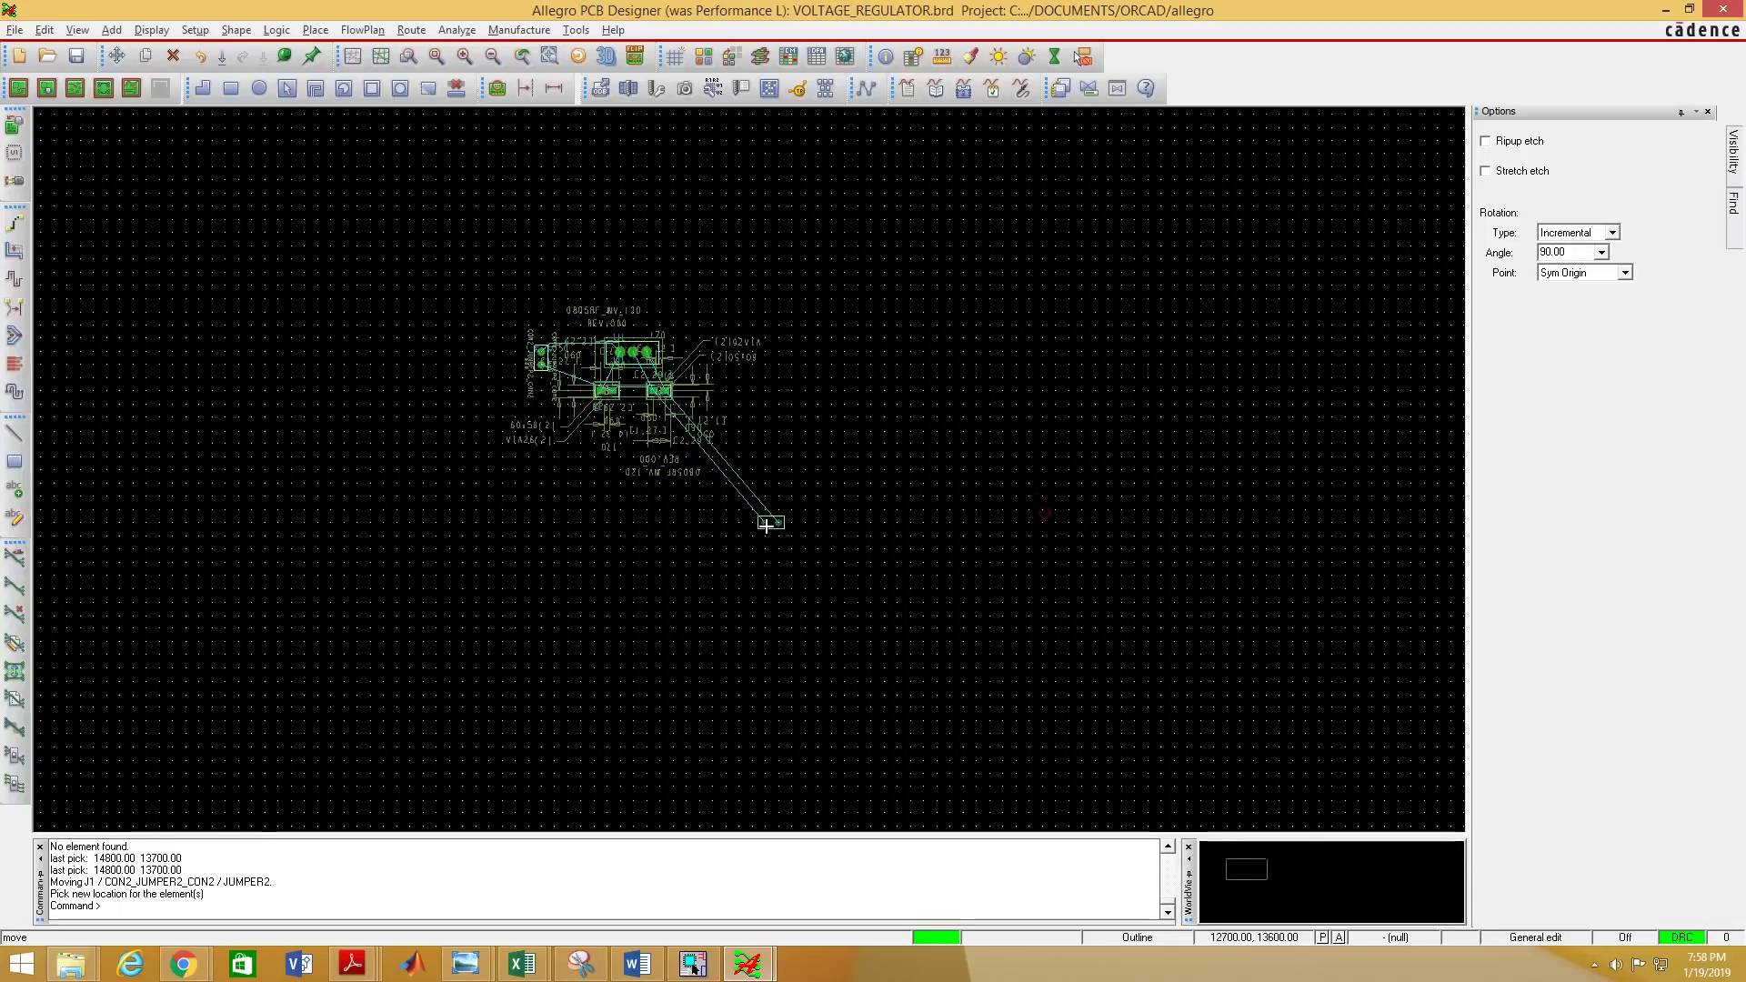
scroll(772, 519, "up", 3)
right_click(1103, 367)
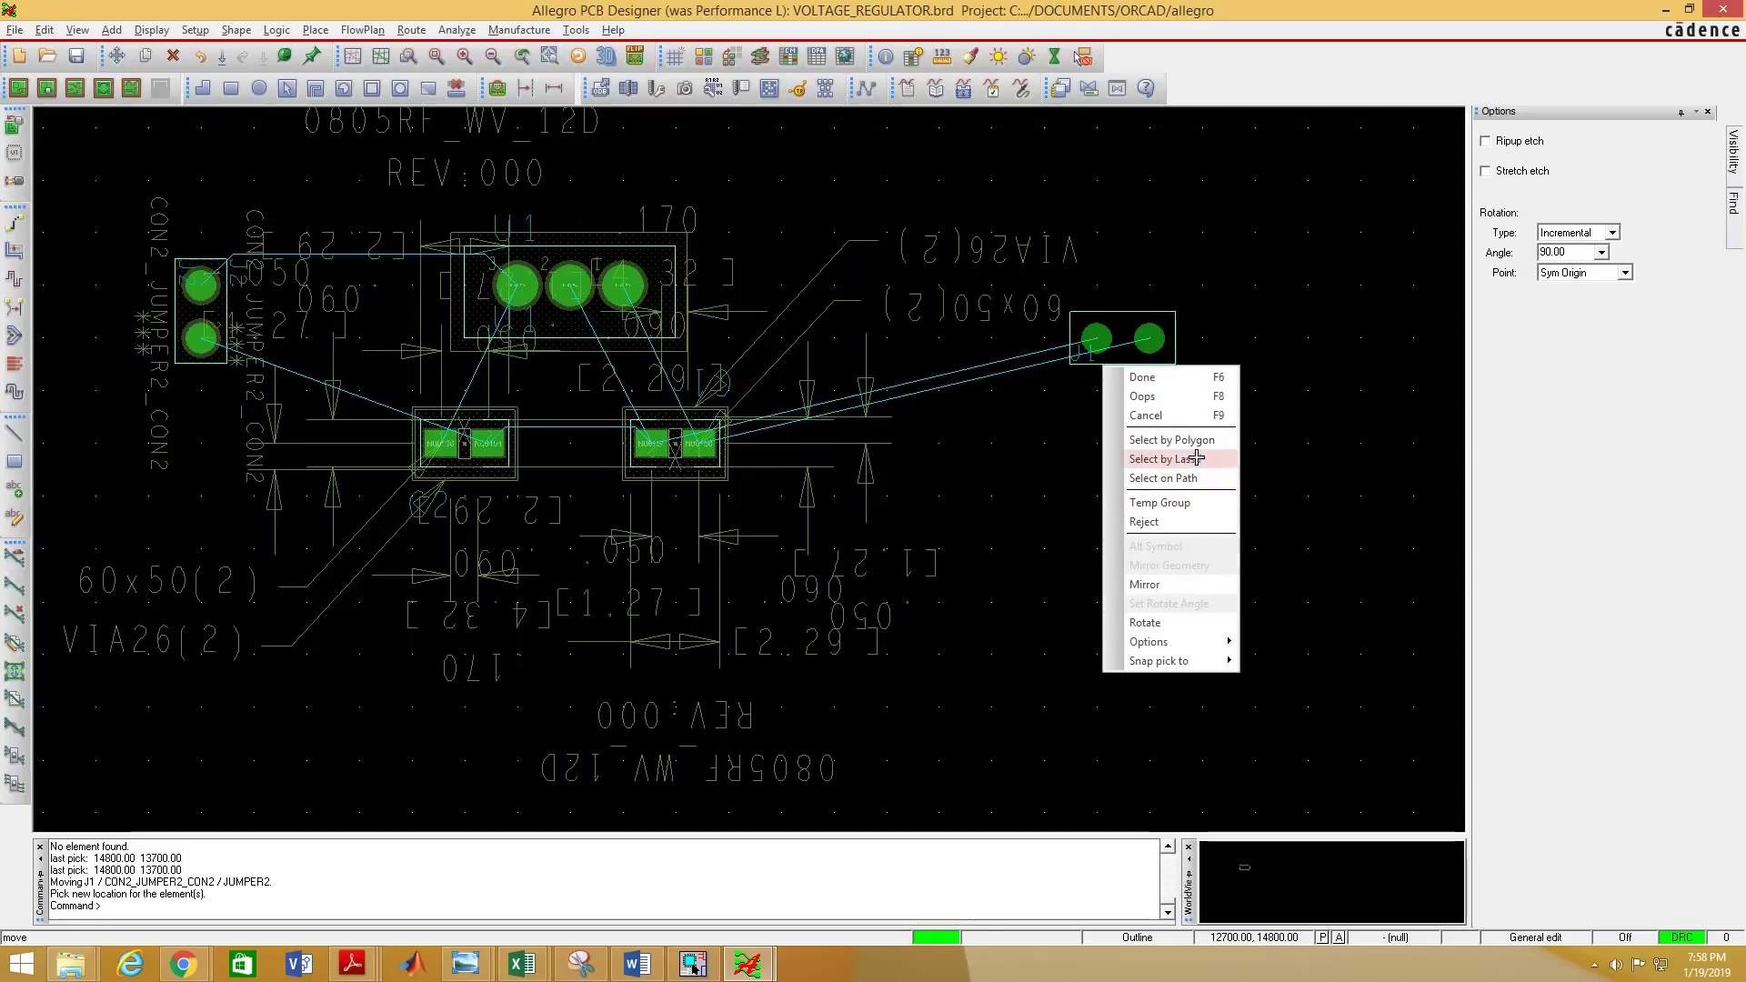
left_click(1172, 624)
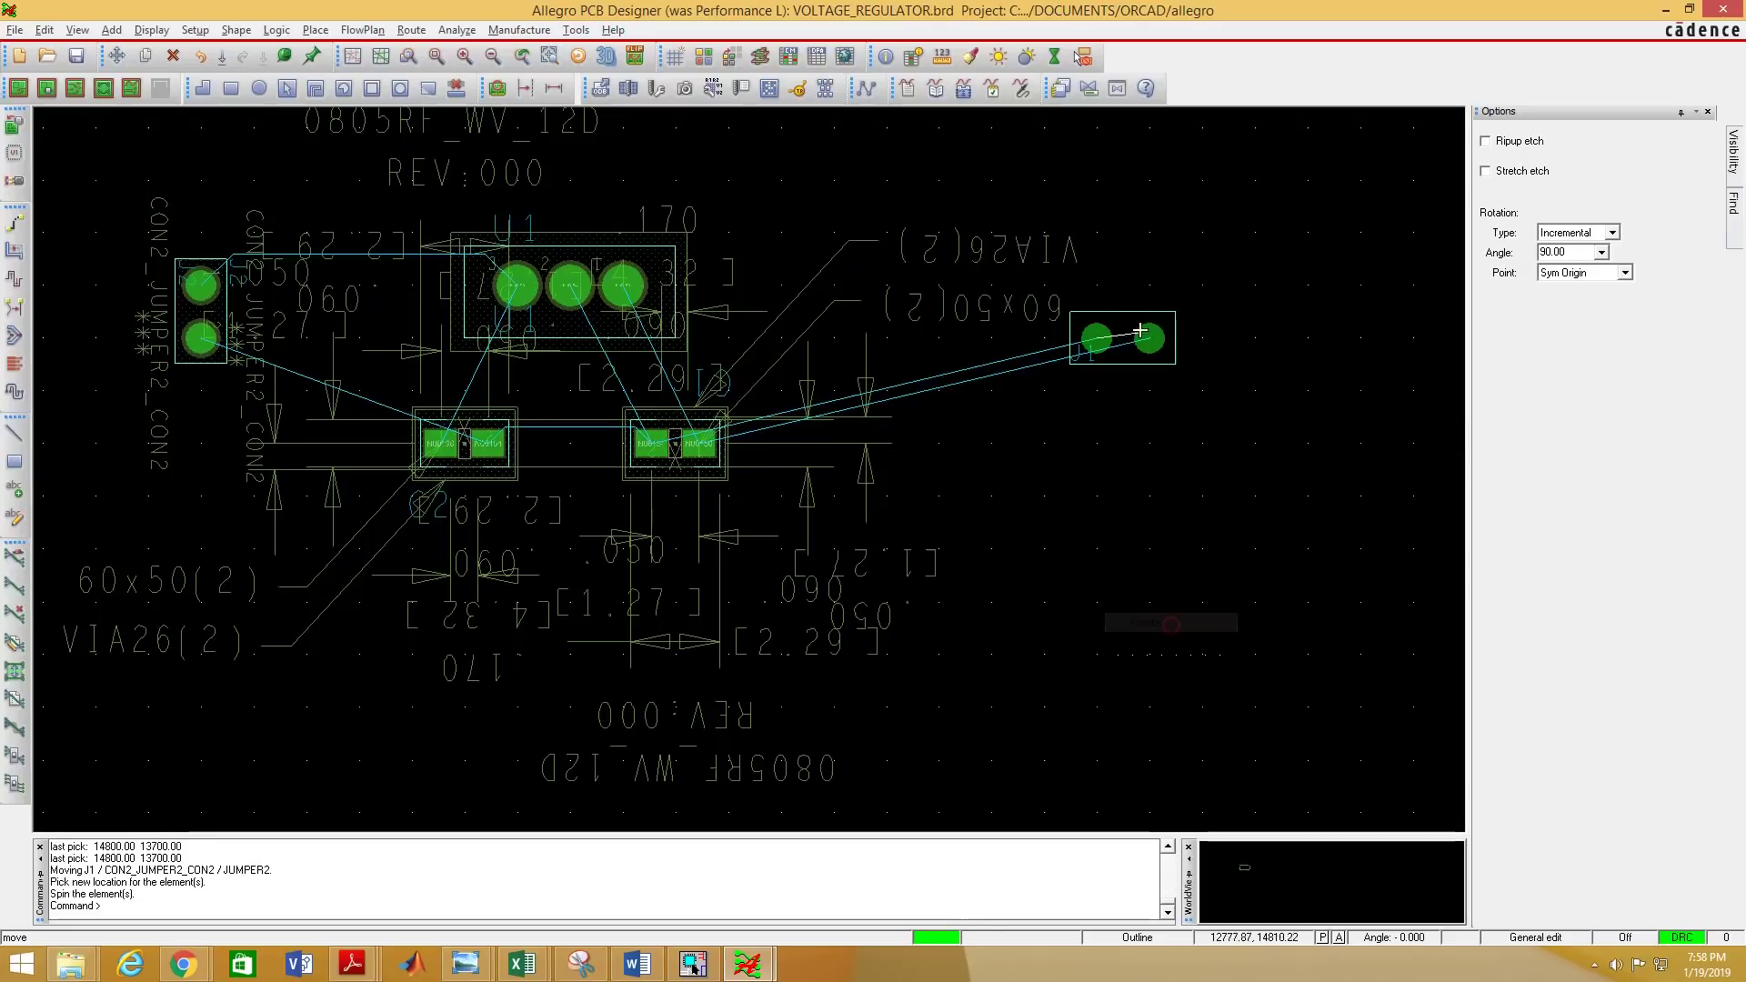
left_click(1109, 437)
left_click(942, 298)
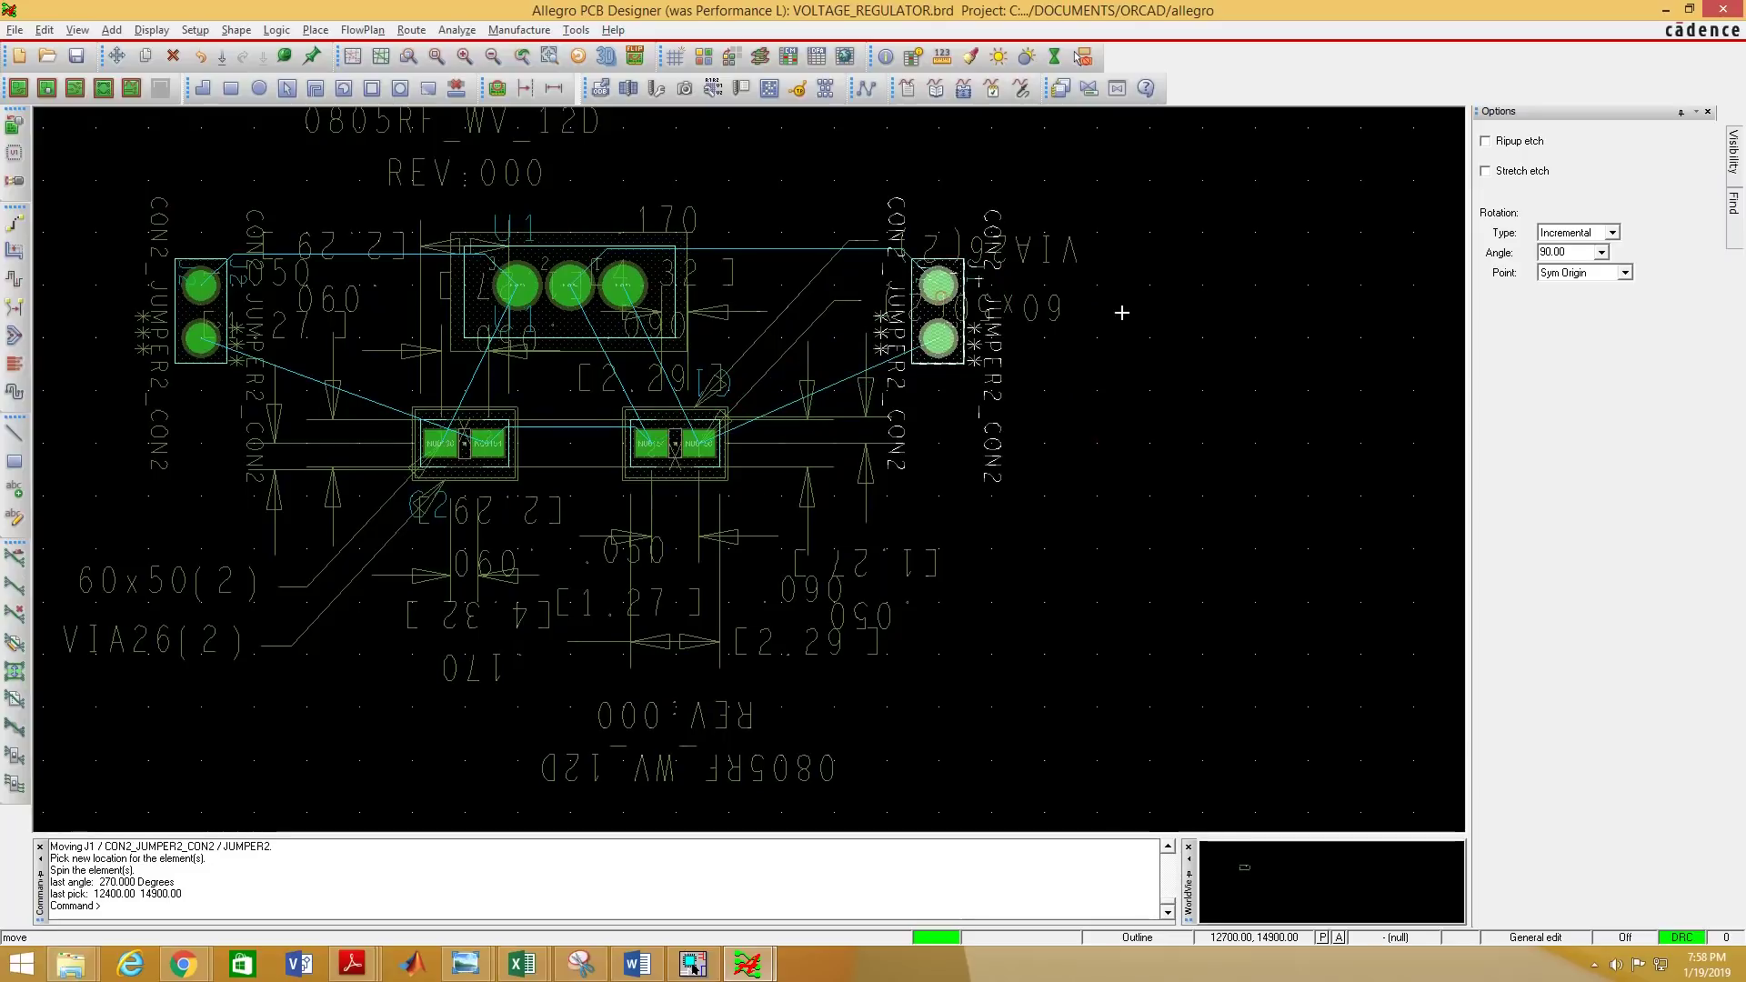
scroll(1195, 305, "down", 1)
right_click(929, 157)
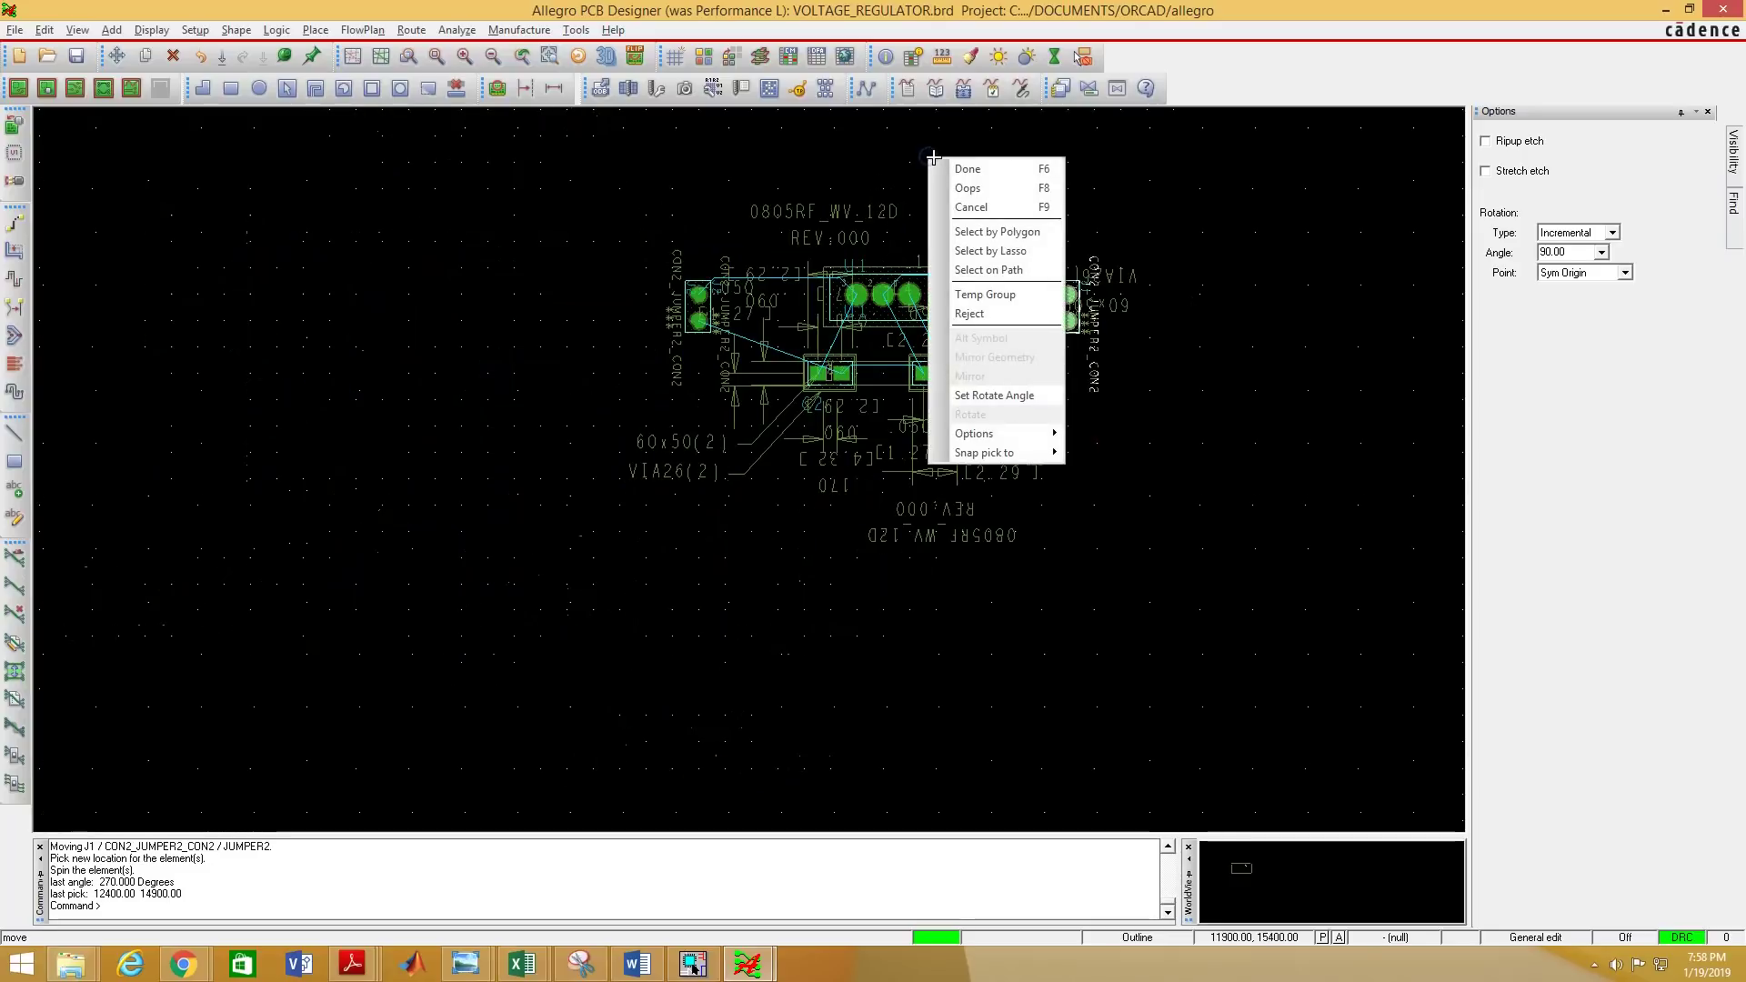
left_click(967, 169)
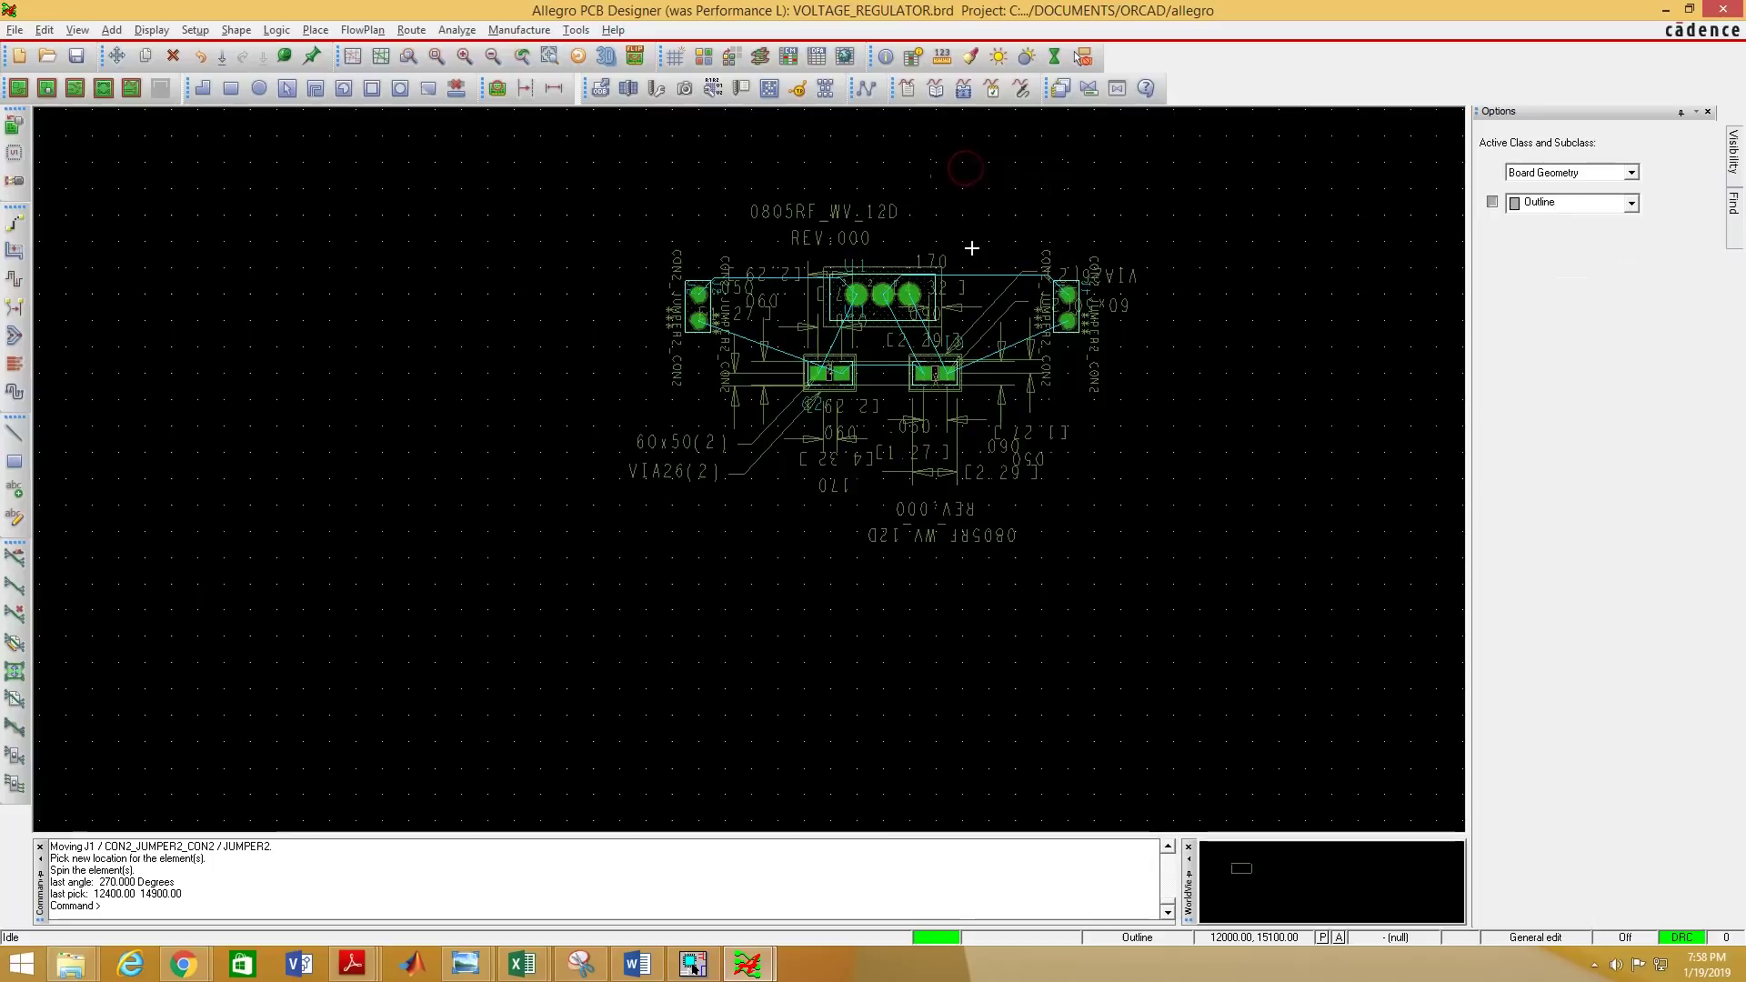
Set connector J1's rotation to 90 degrees and reposition it beside U1 at about (12400, 14800).
scroll(971, 247, "up", 1)
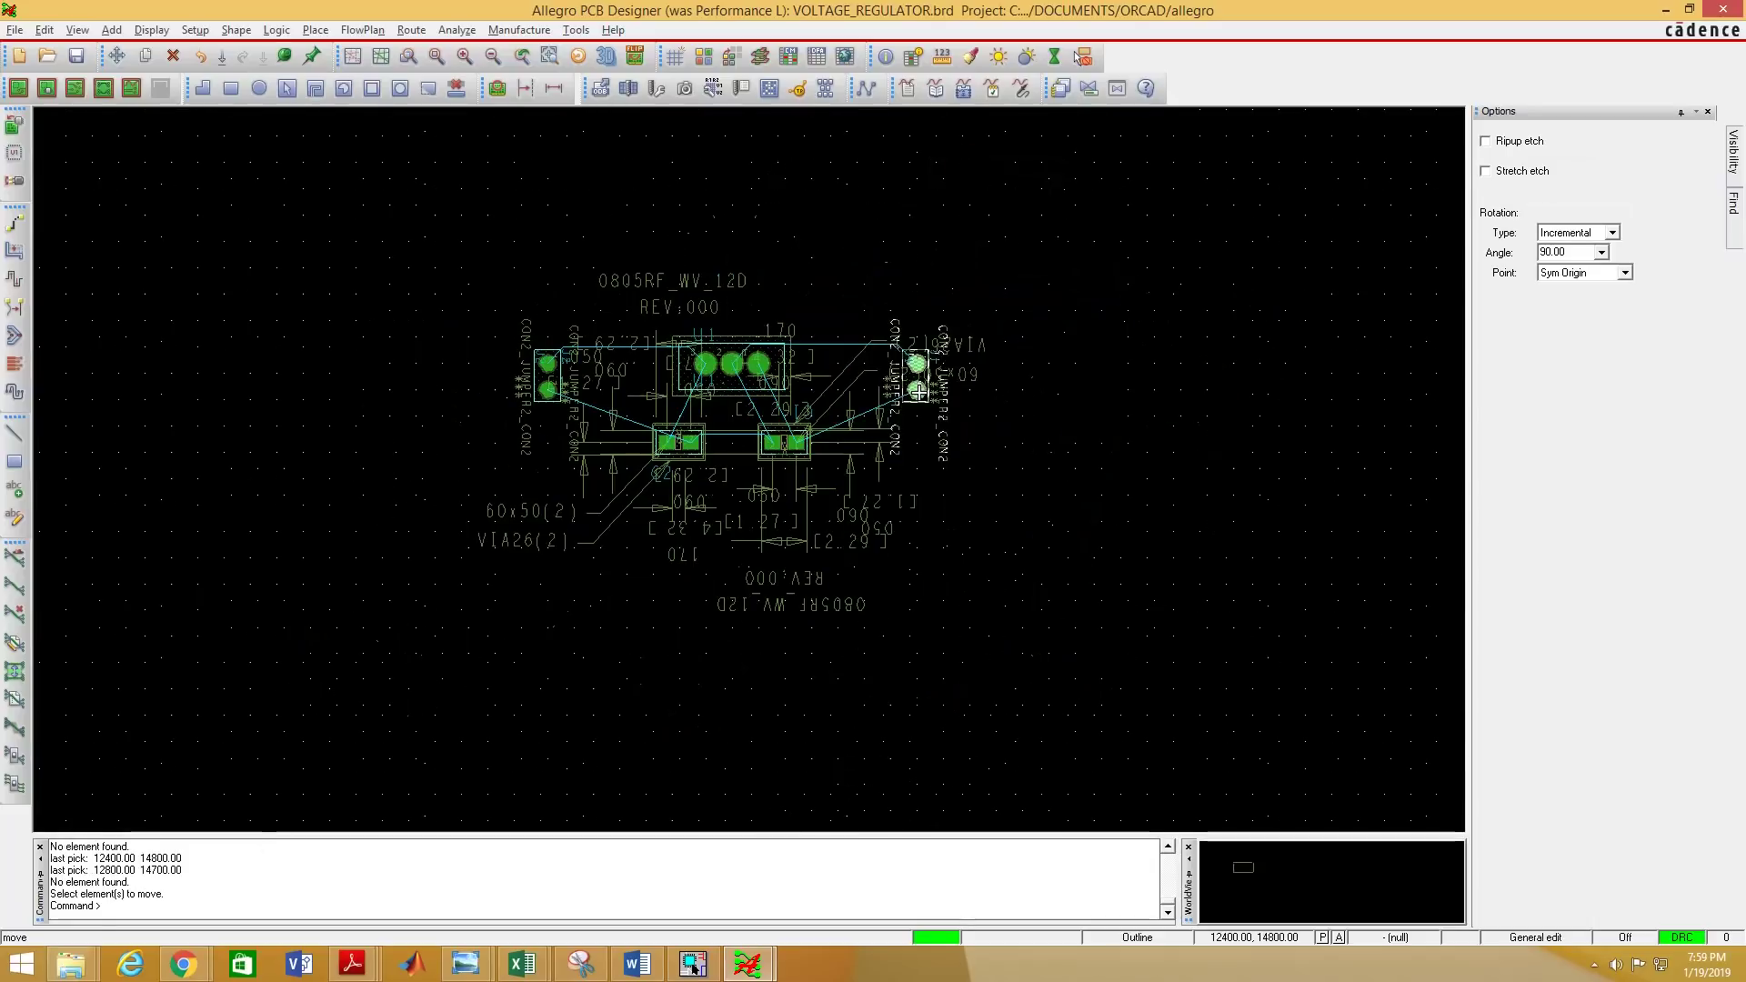
left_click(915, 390)
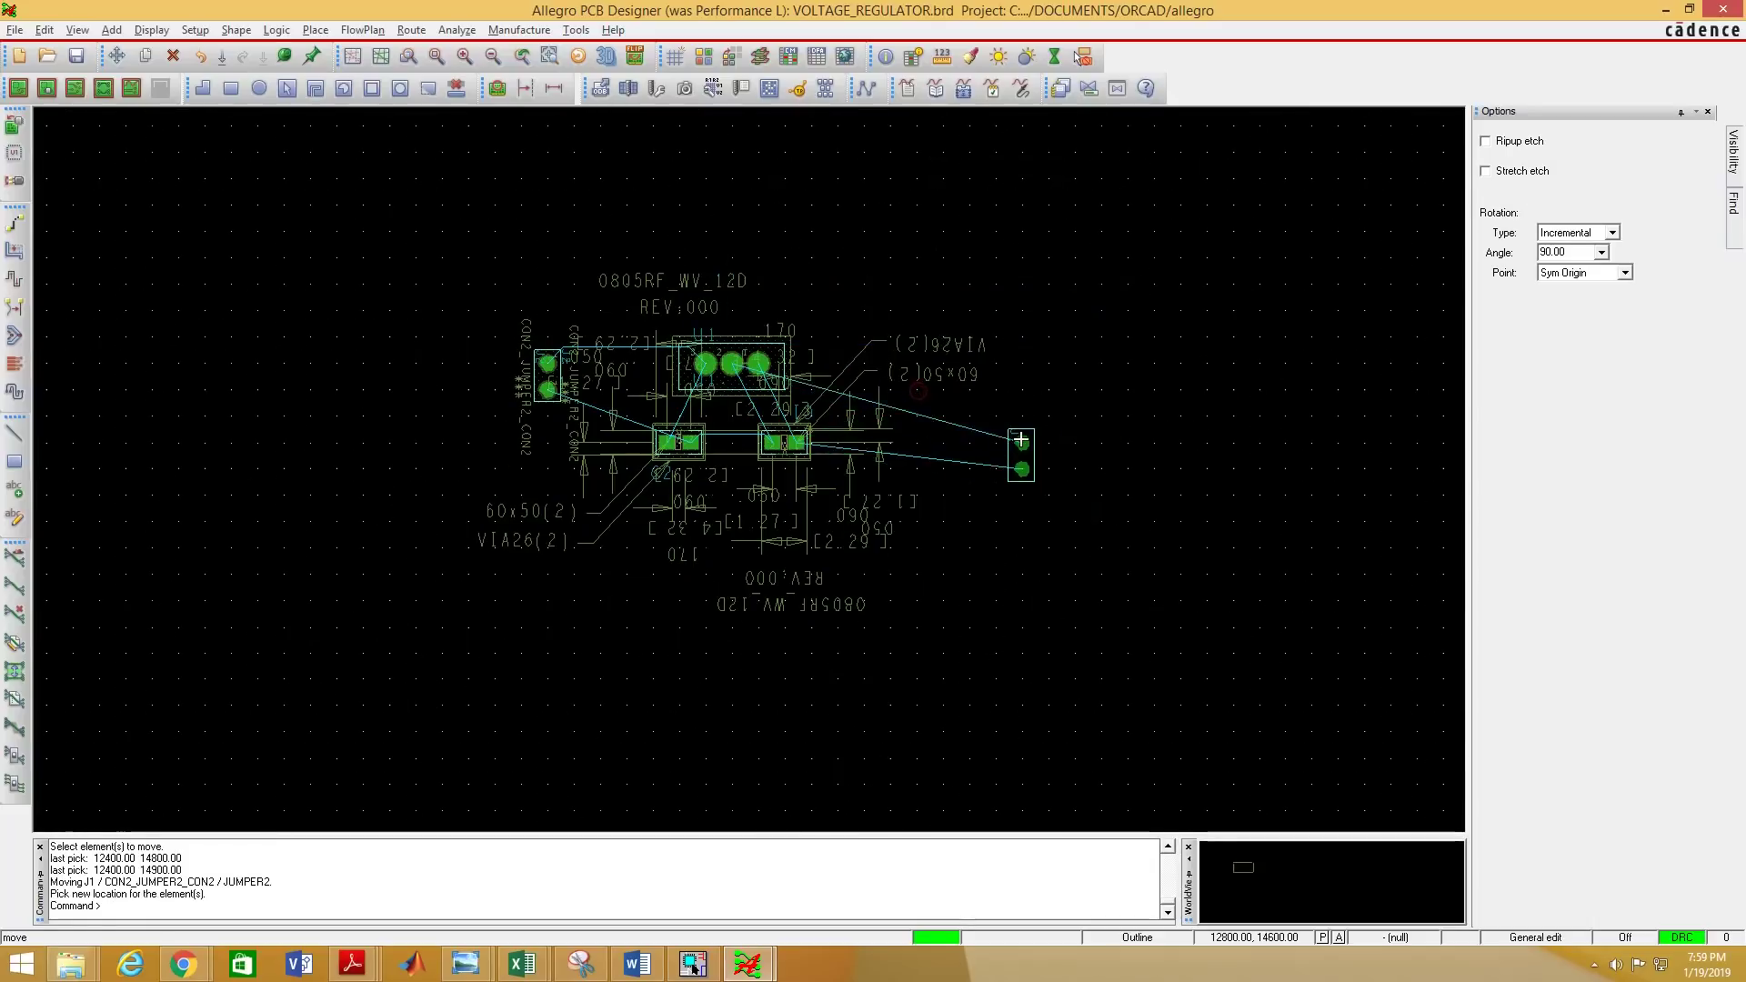
type("r")
right_click(1019, 413)
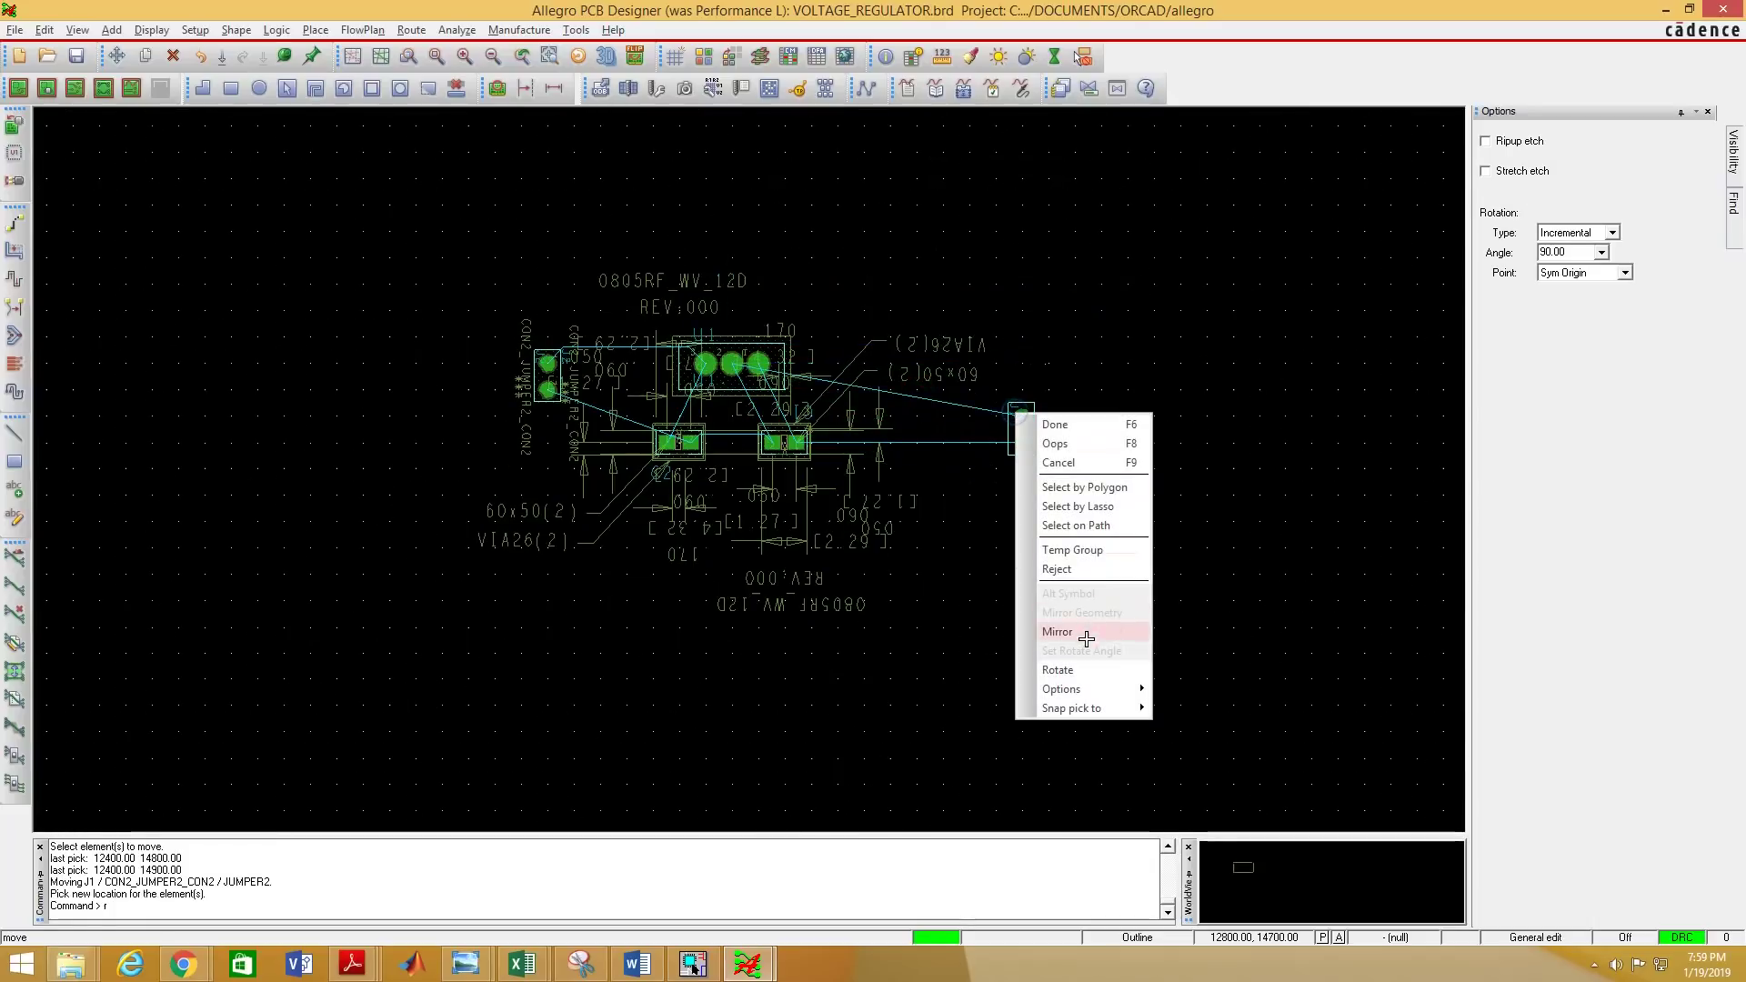
left_click(1081, 673)
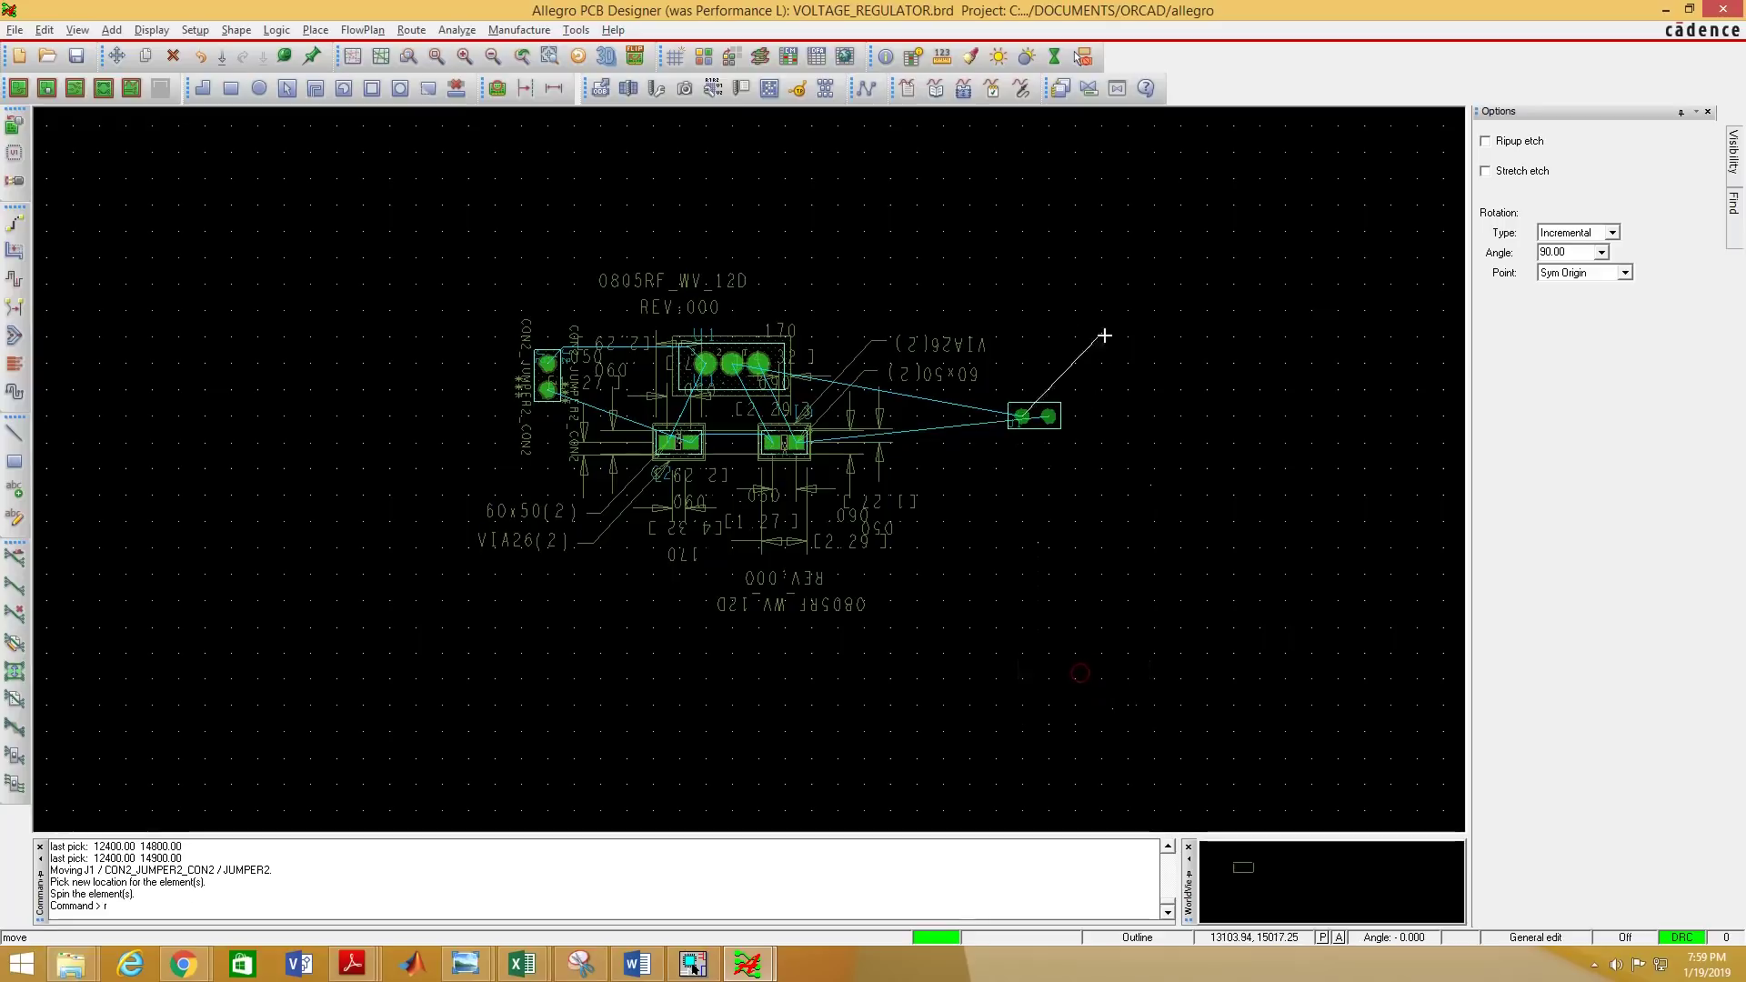
left_click(1005, 405)
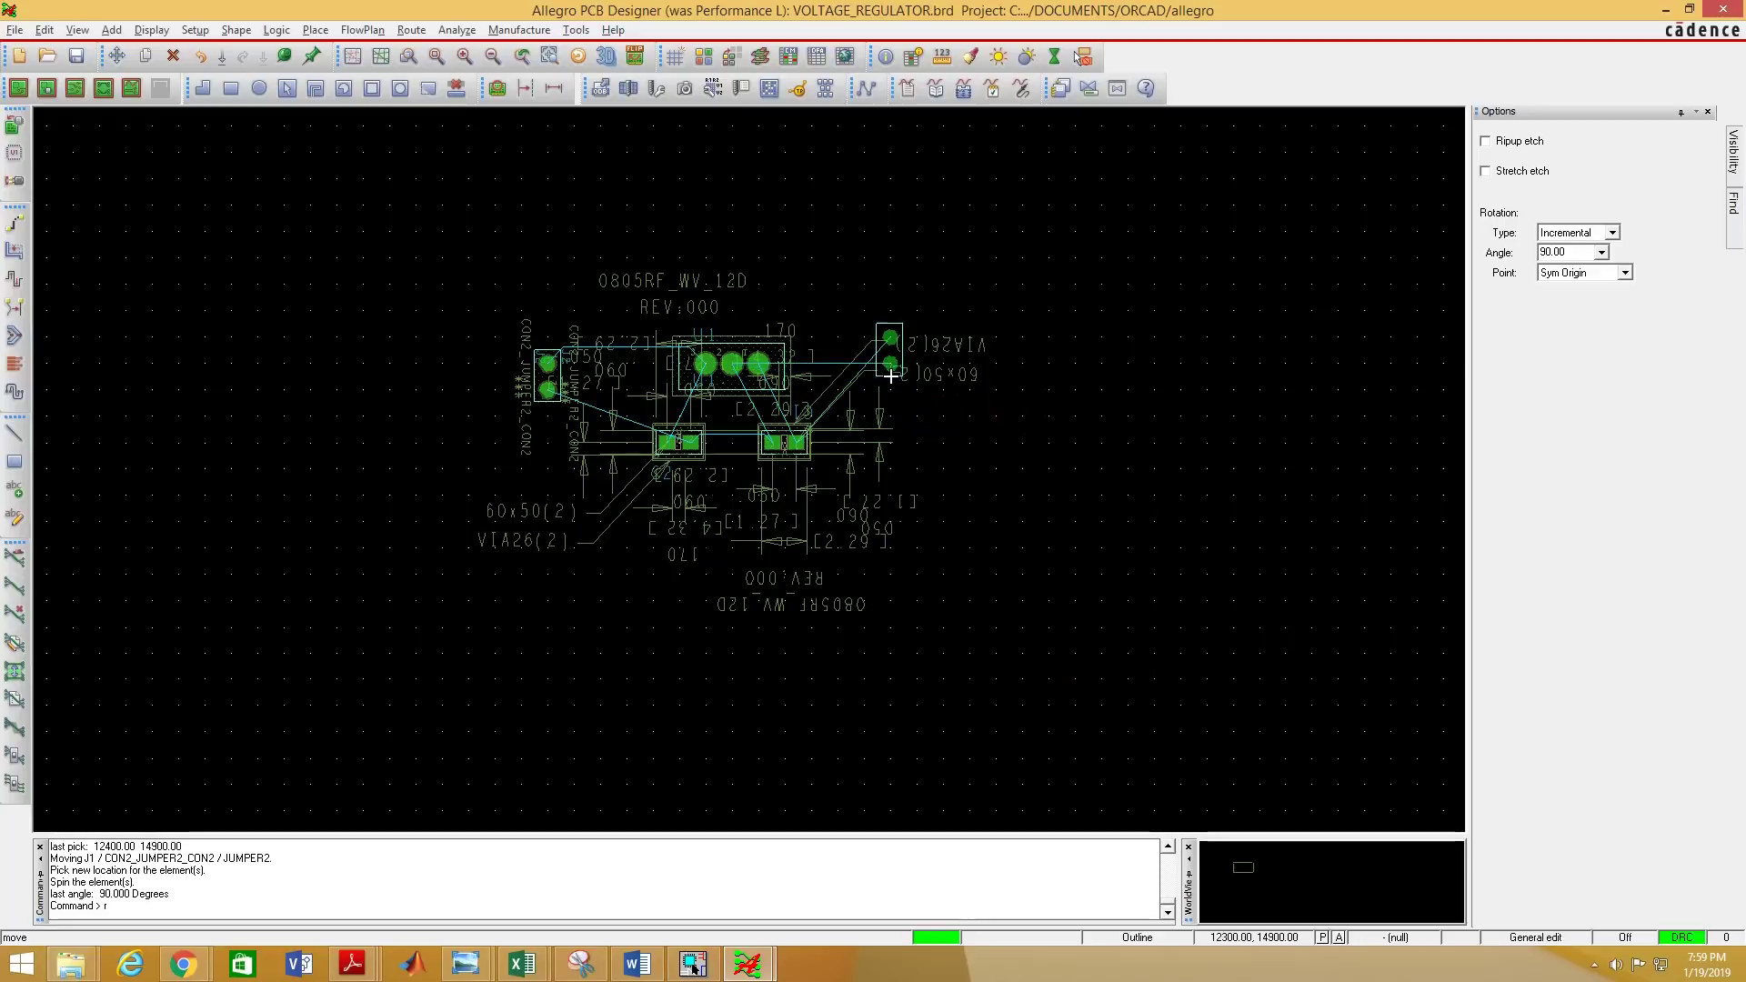
left_click(891, 375)
left_click(888, 364)
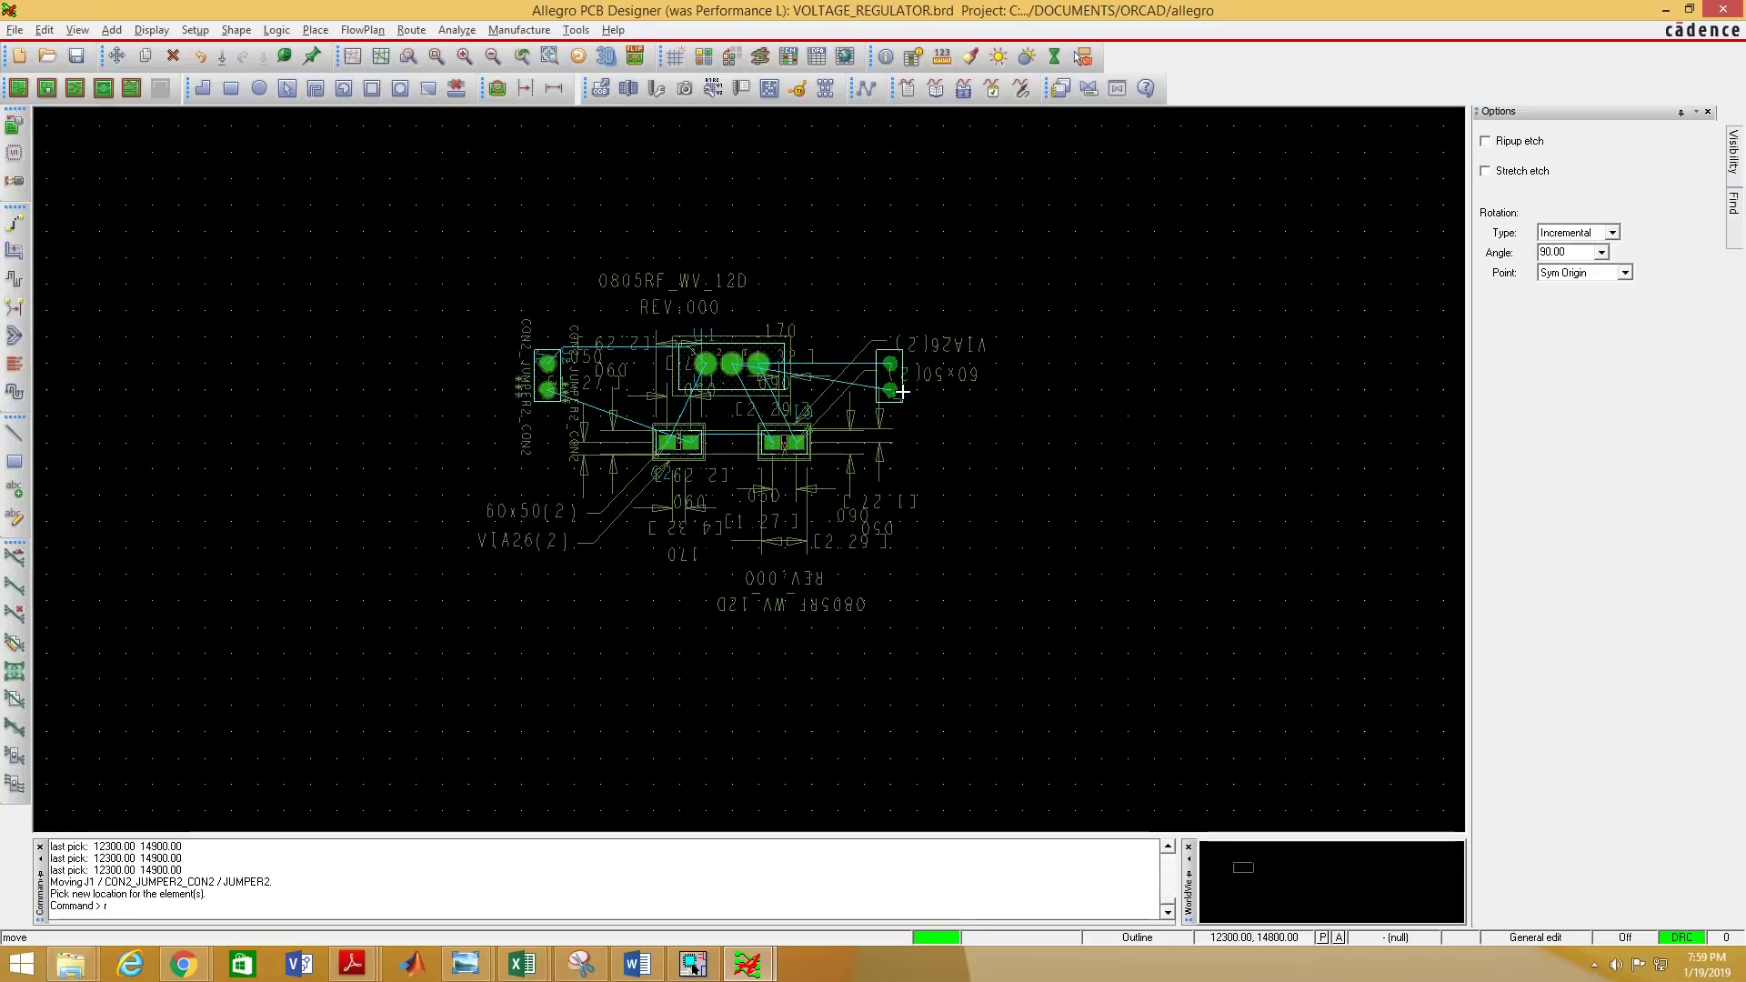
left_click(906, 392)
right_click(848, 252)
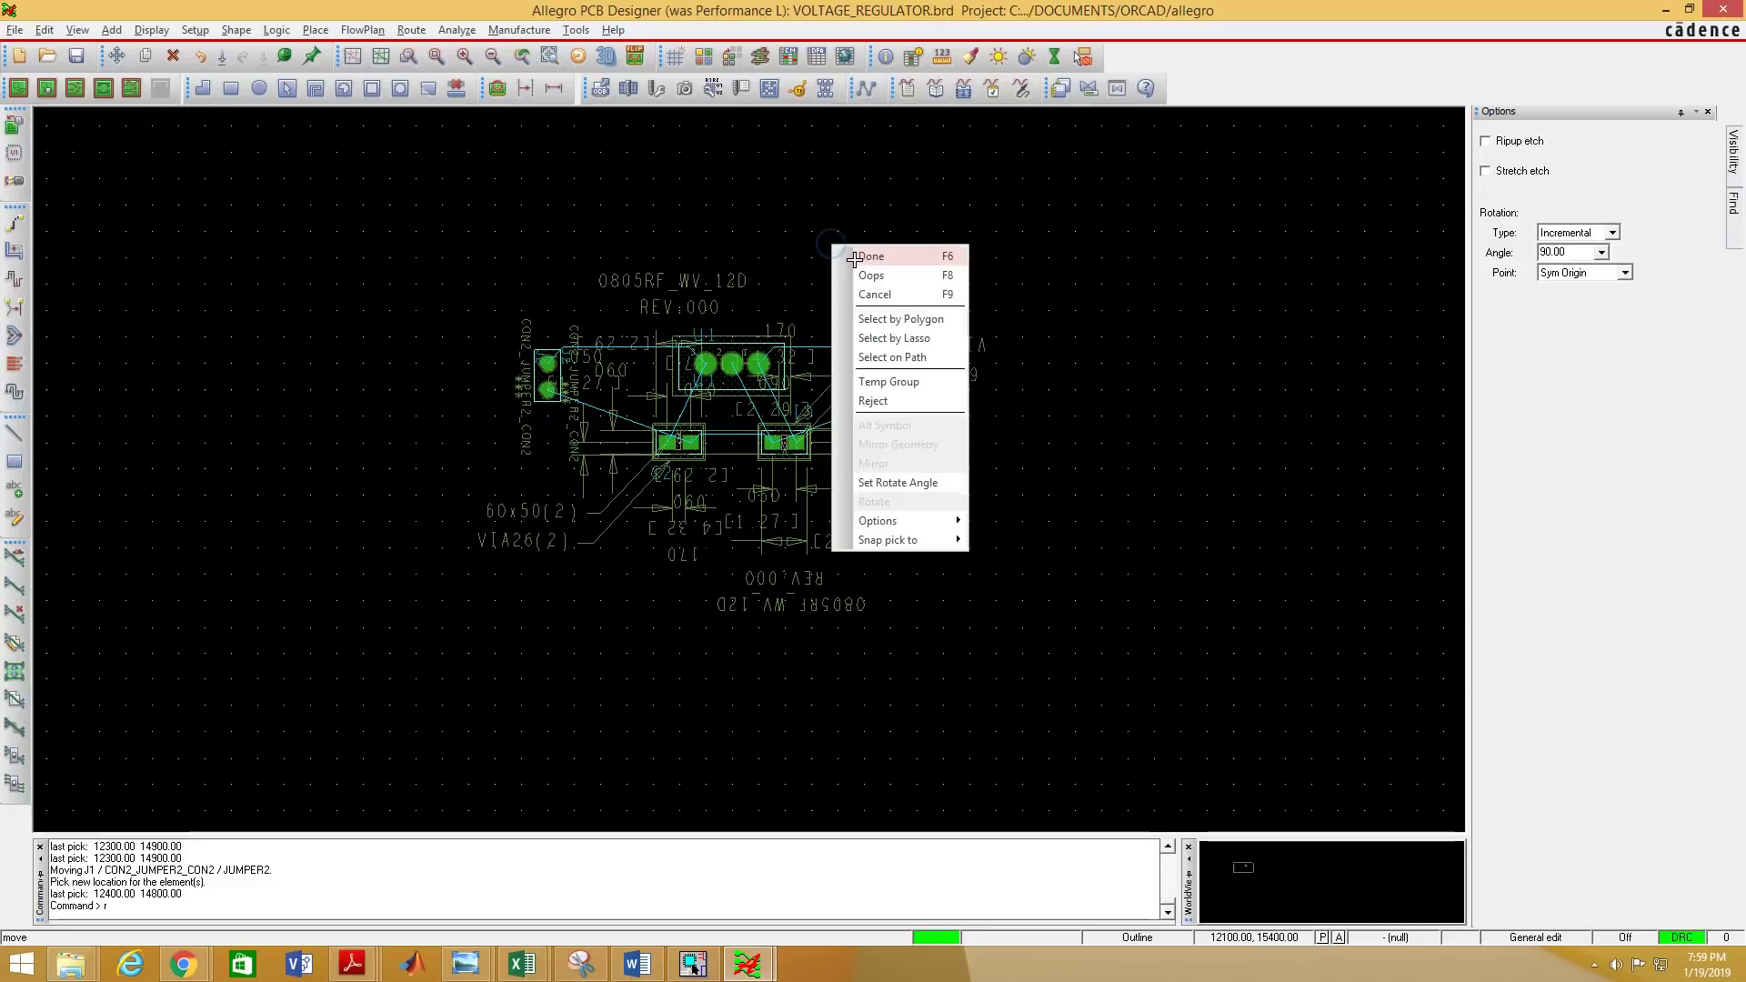
left_click(866, 257)
Route a straight Top-layer trace from J2's upper pin to pin 3 of U1.
scroll(596, 425, "up", 2)
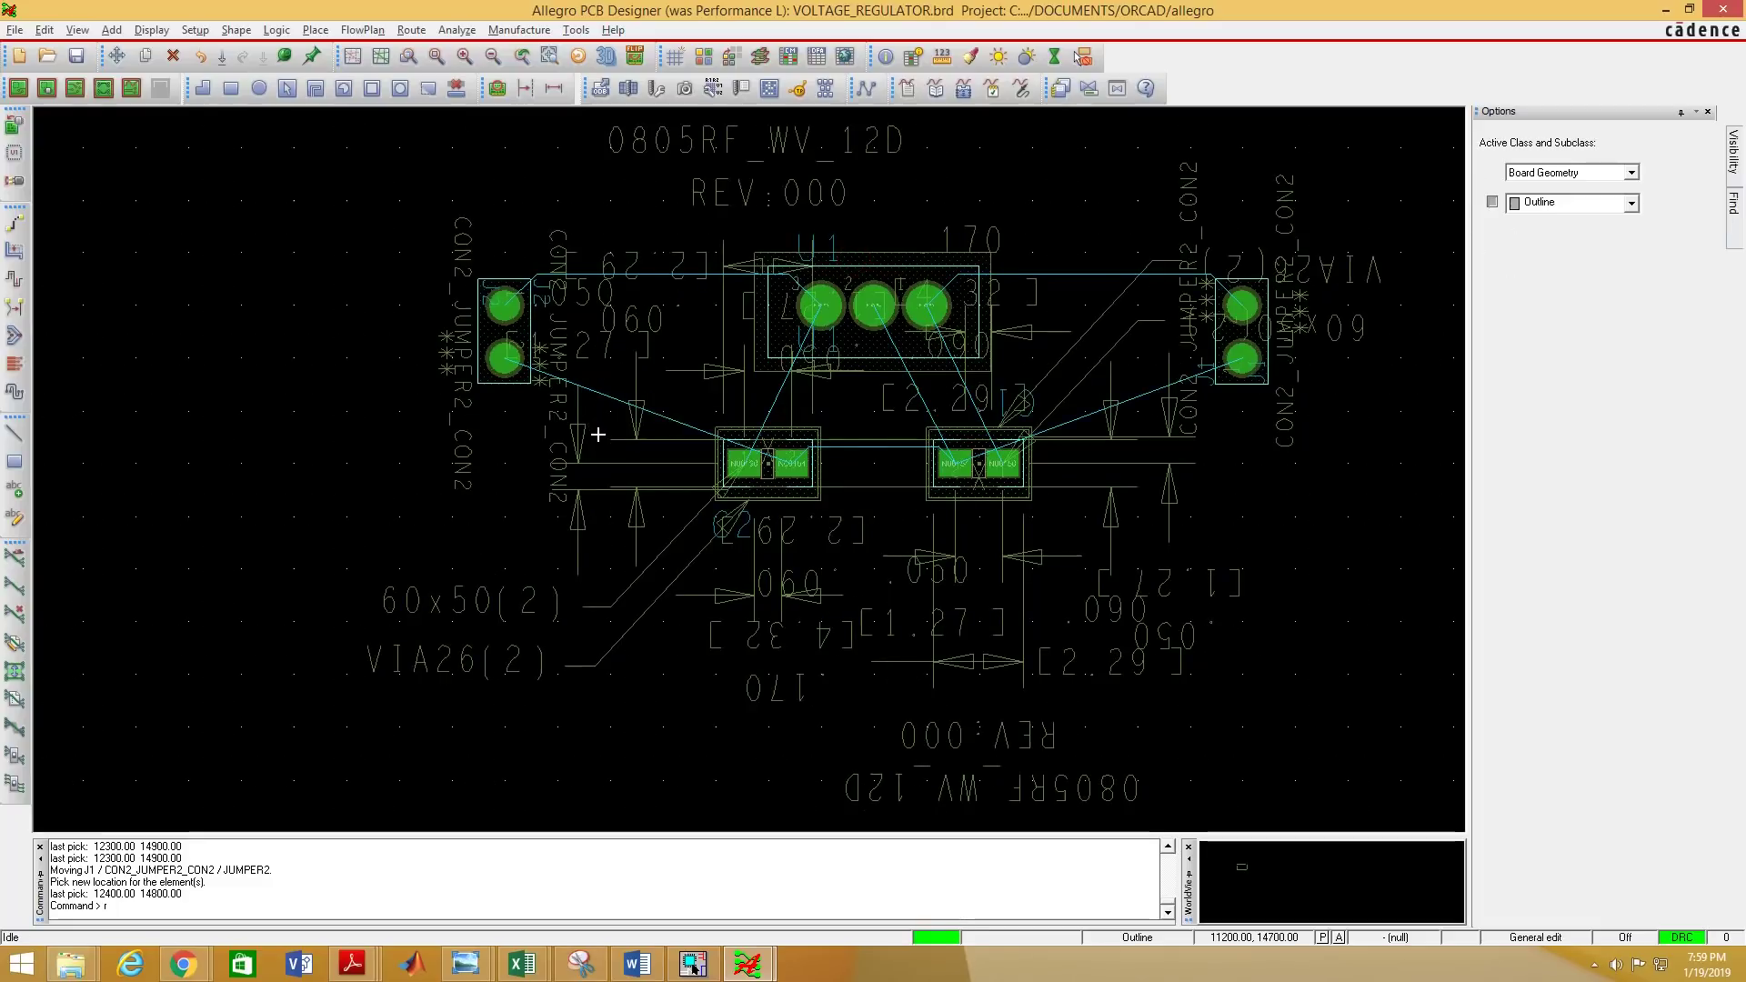
scroll(600, 435, "down", 2)
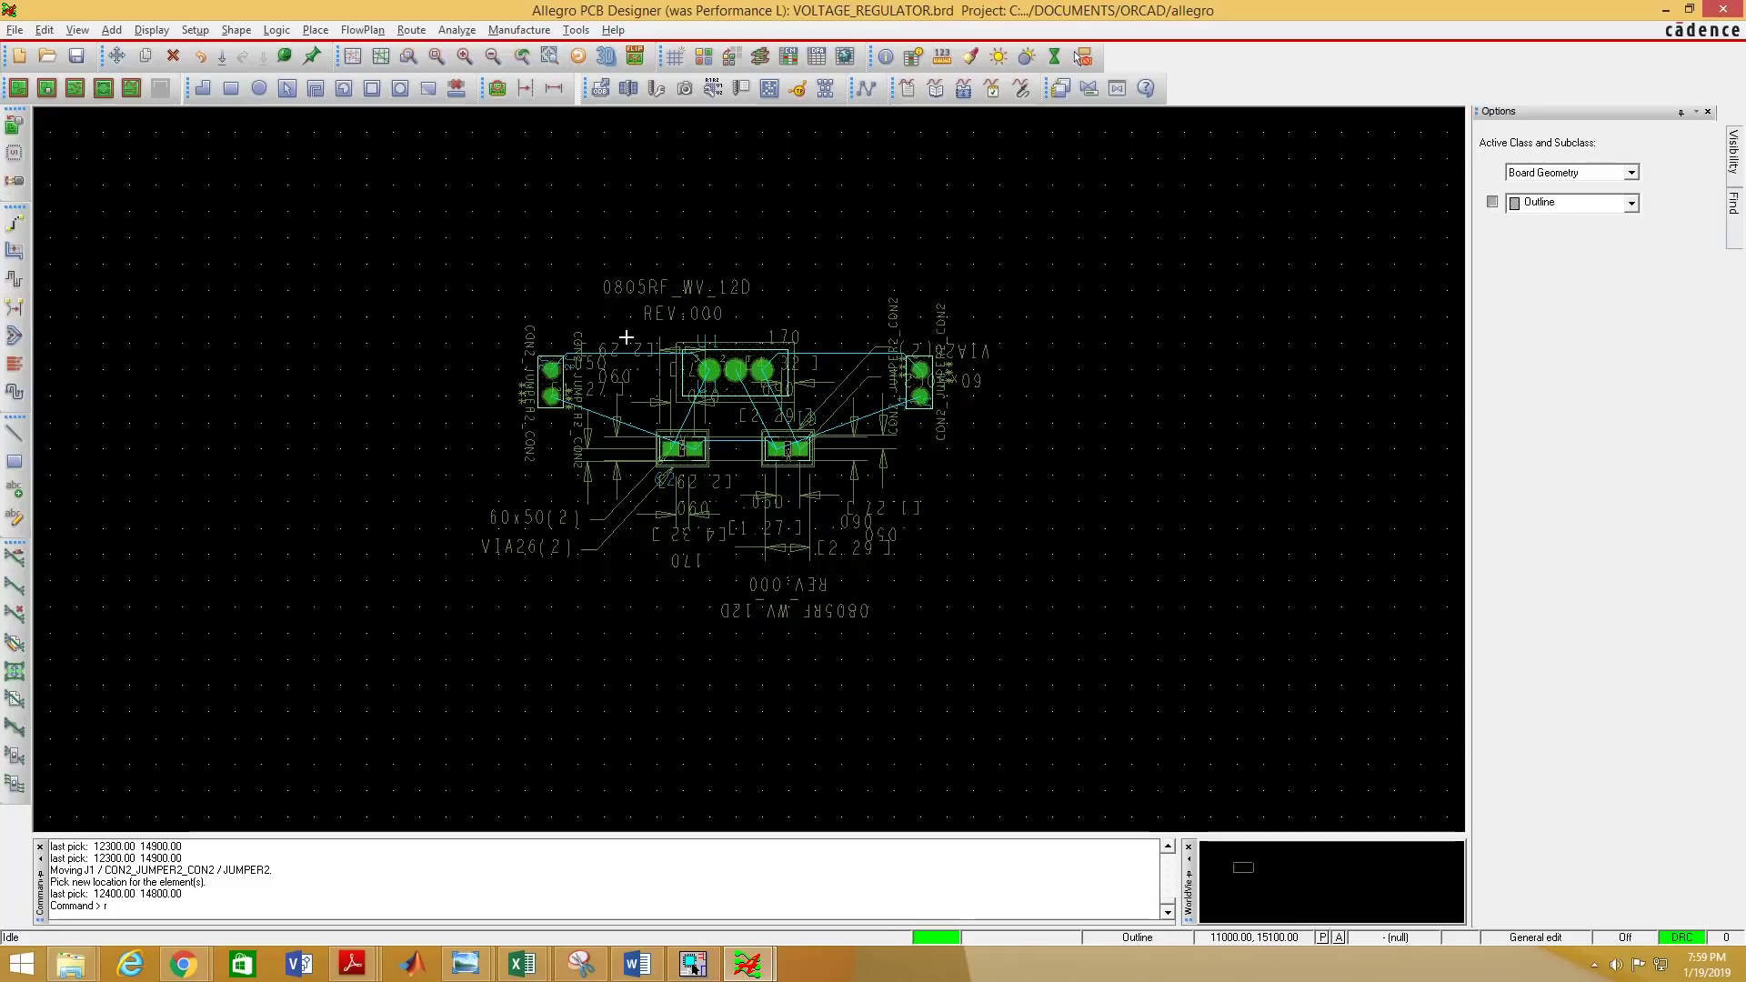
left_click(8, 226)
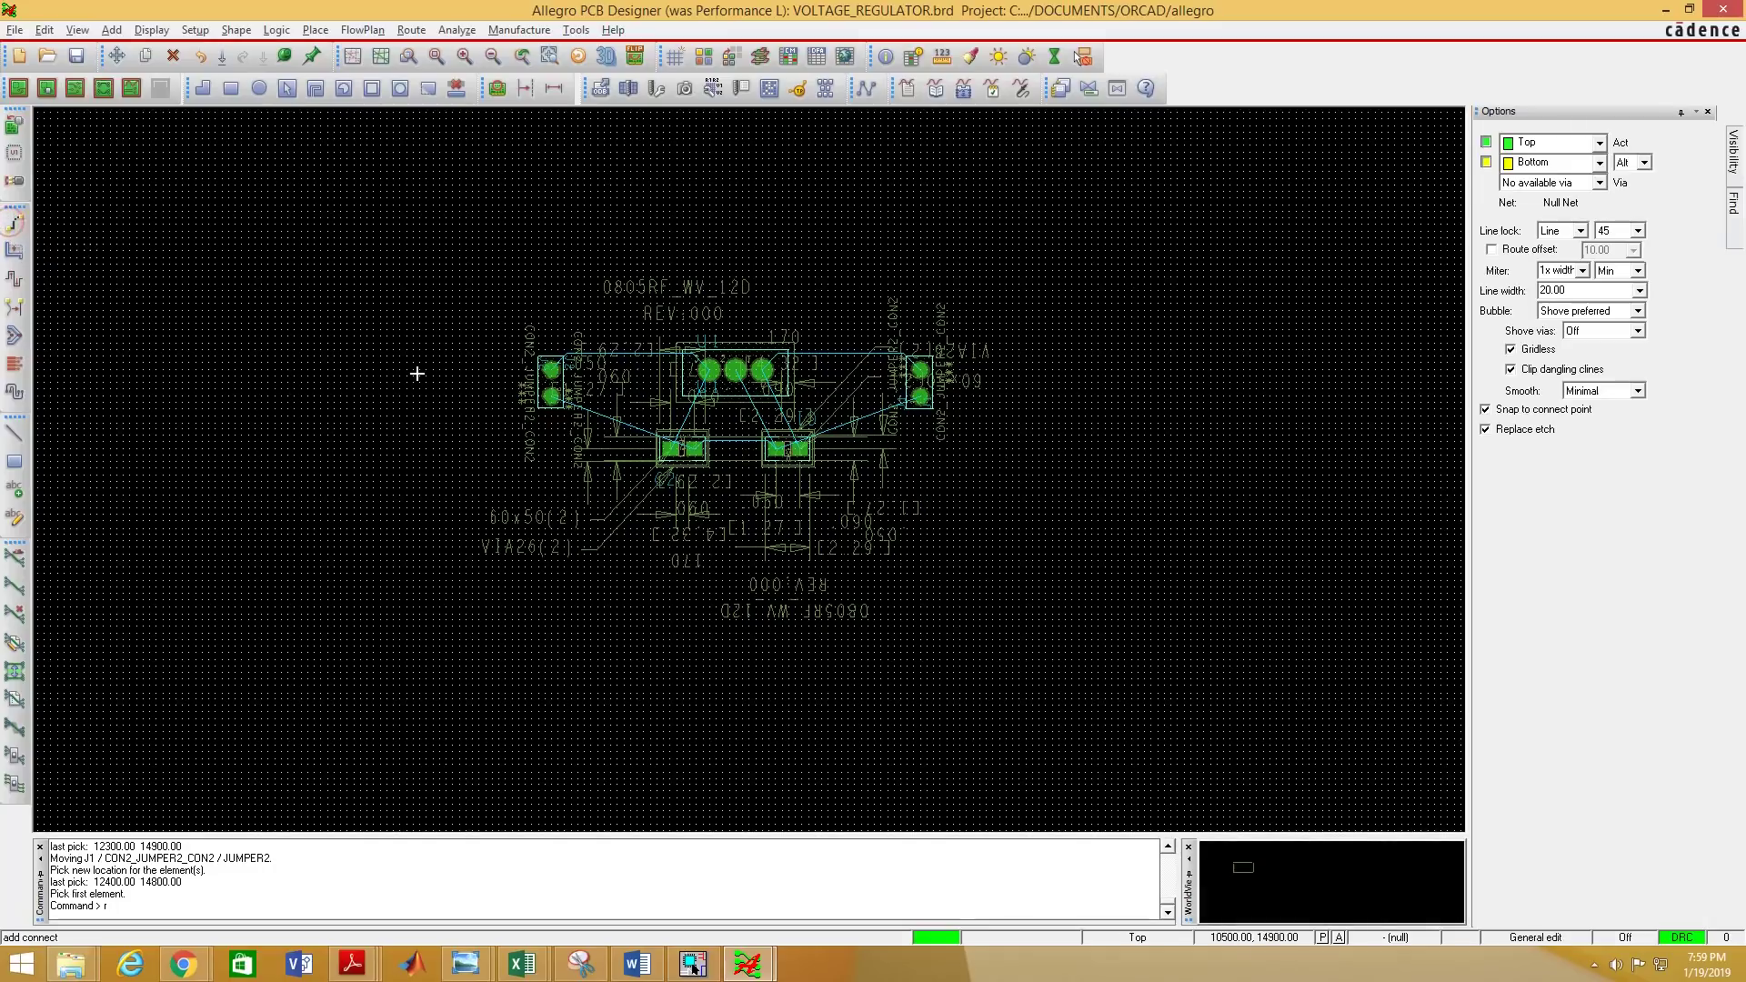
scroll(509, 373, "up", 3)
scroll(600, 373, "down", 2)
scroll(652, 383, "up", 2)
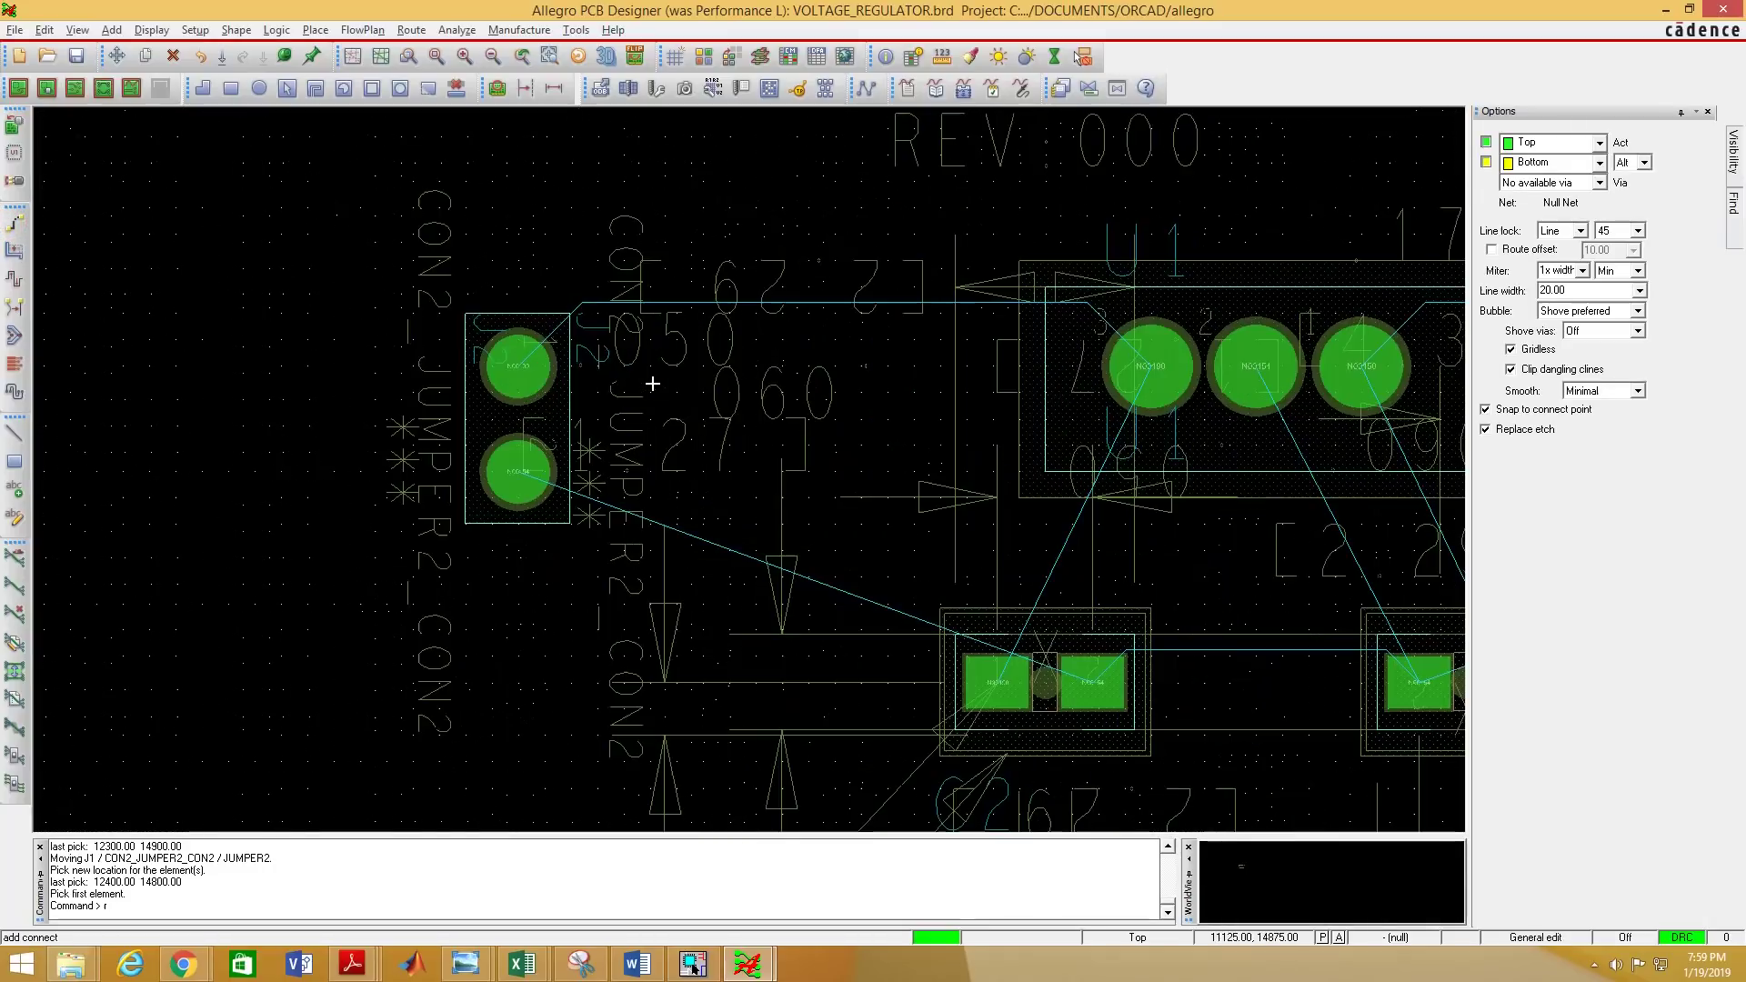
left_click(519, 369)
left_click(516, 368)
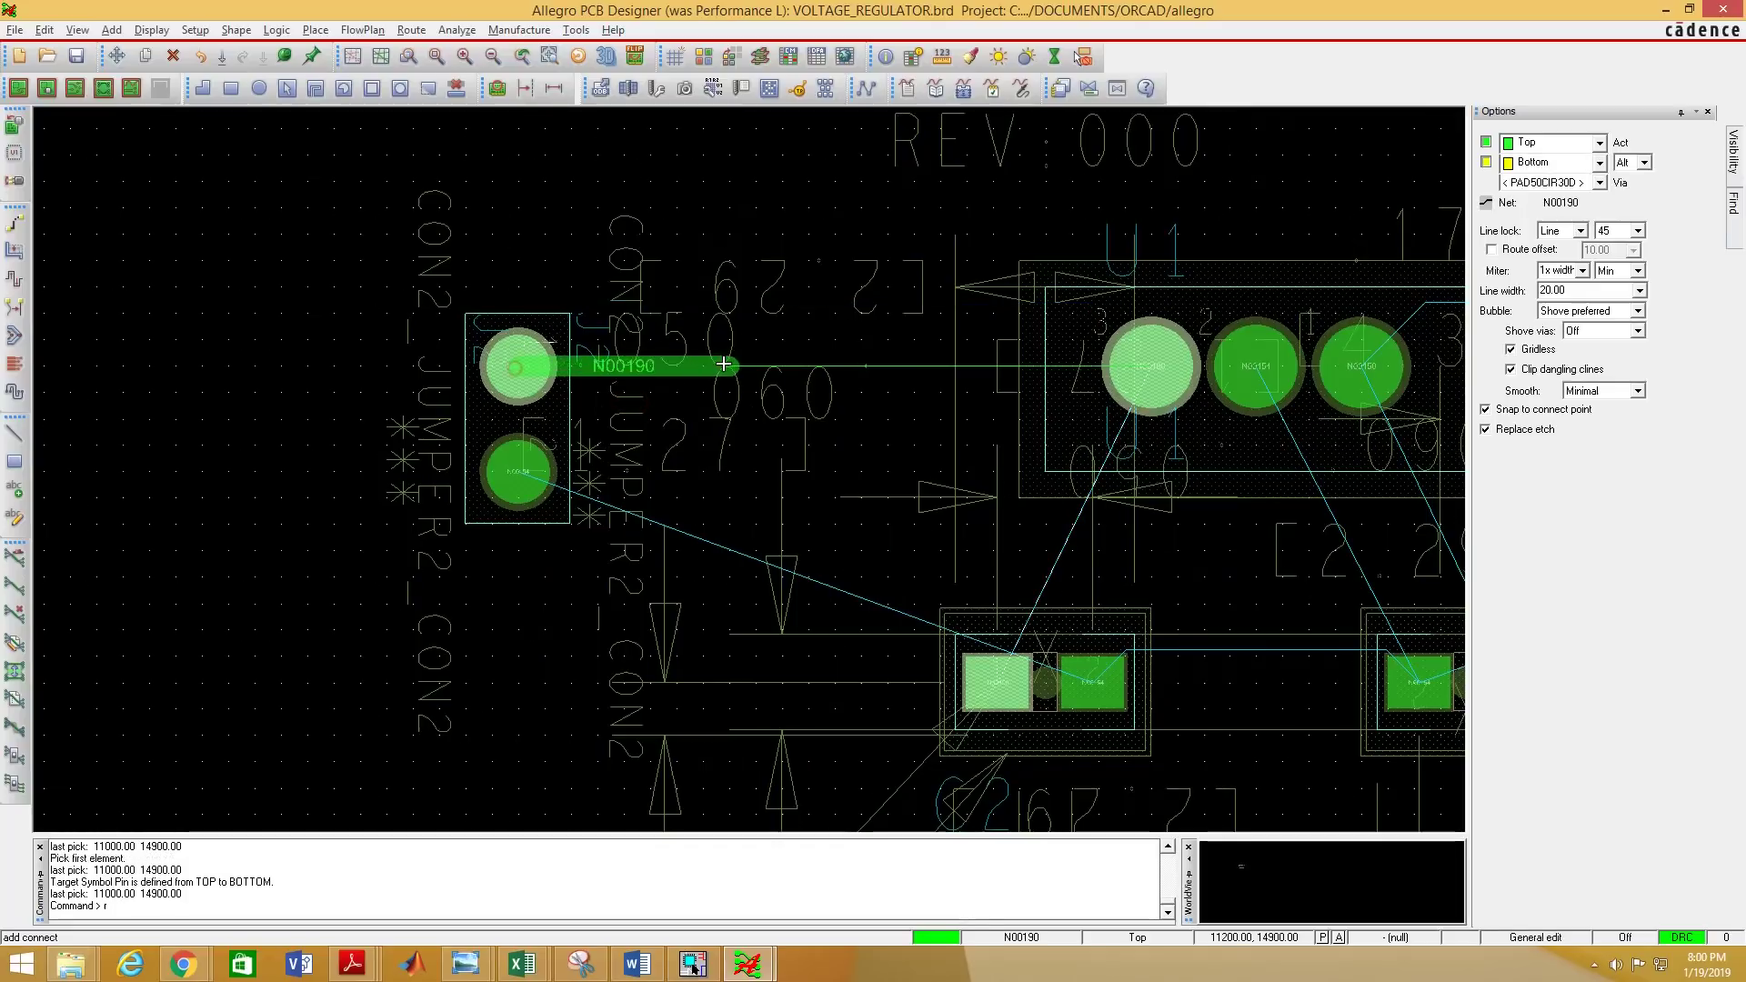
scroll(727, 362, "down", 2)
scroll(873, 368, "up", 2)
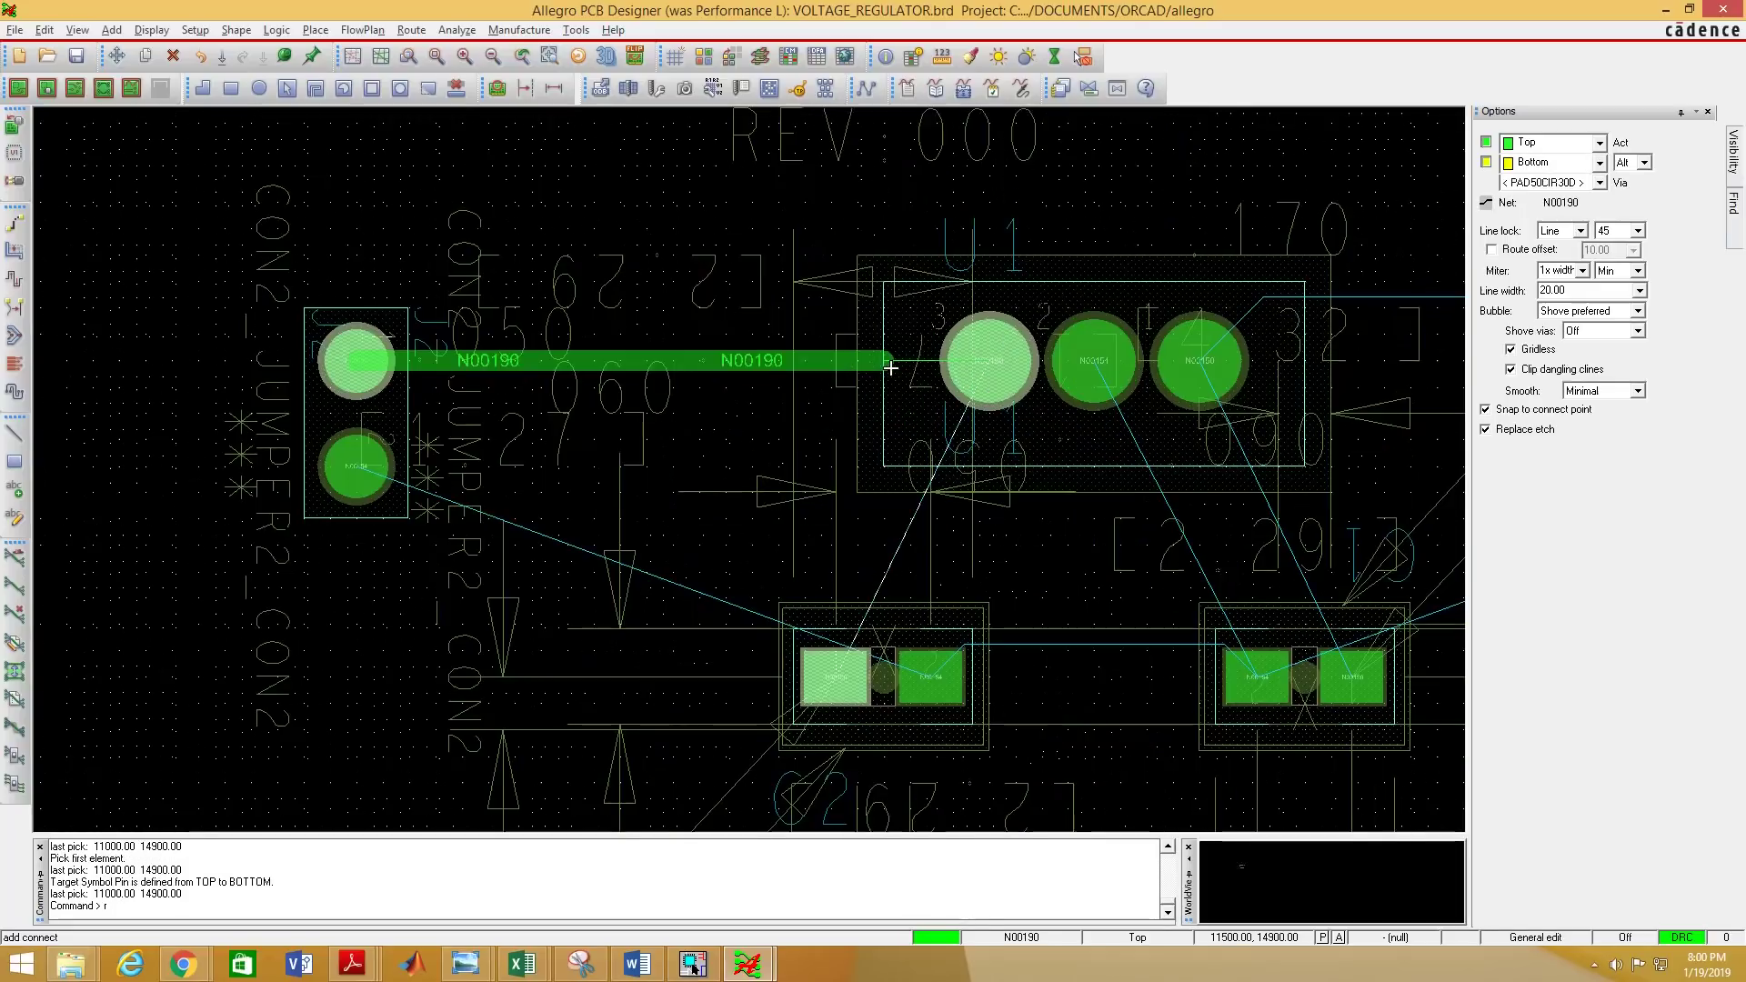
left_click(996, 365)
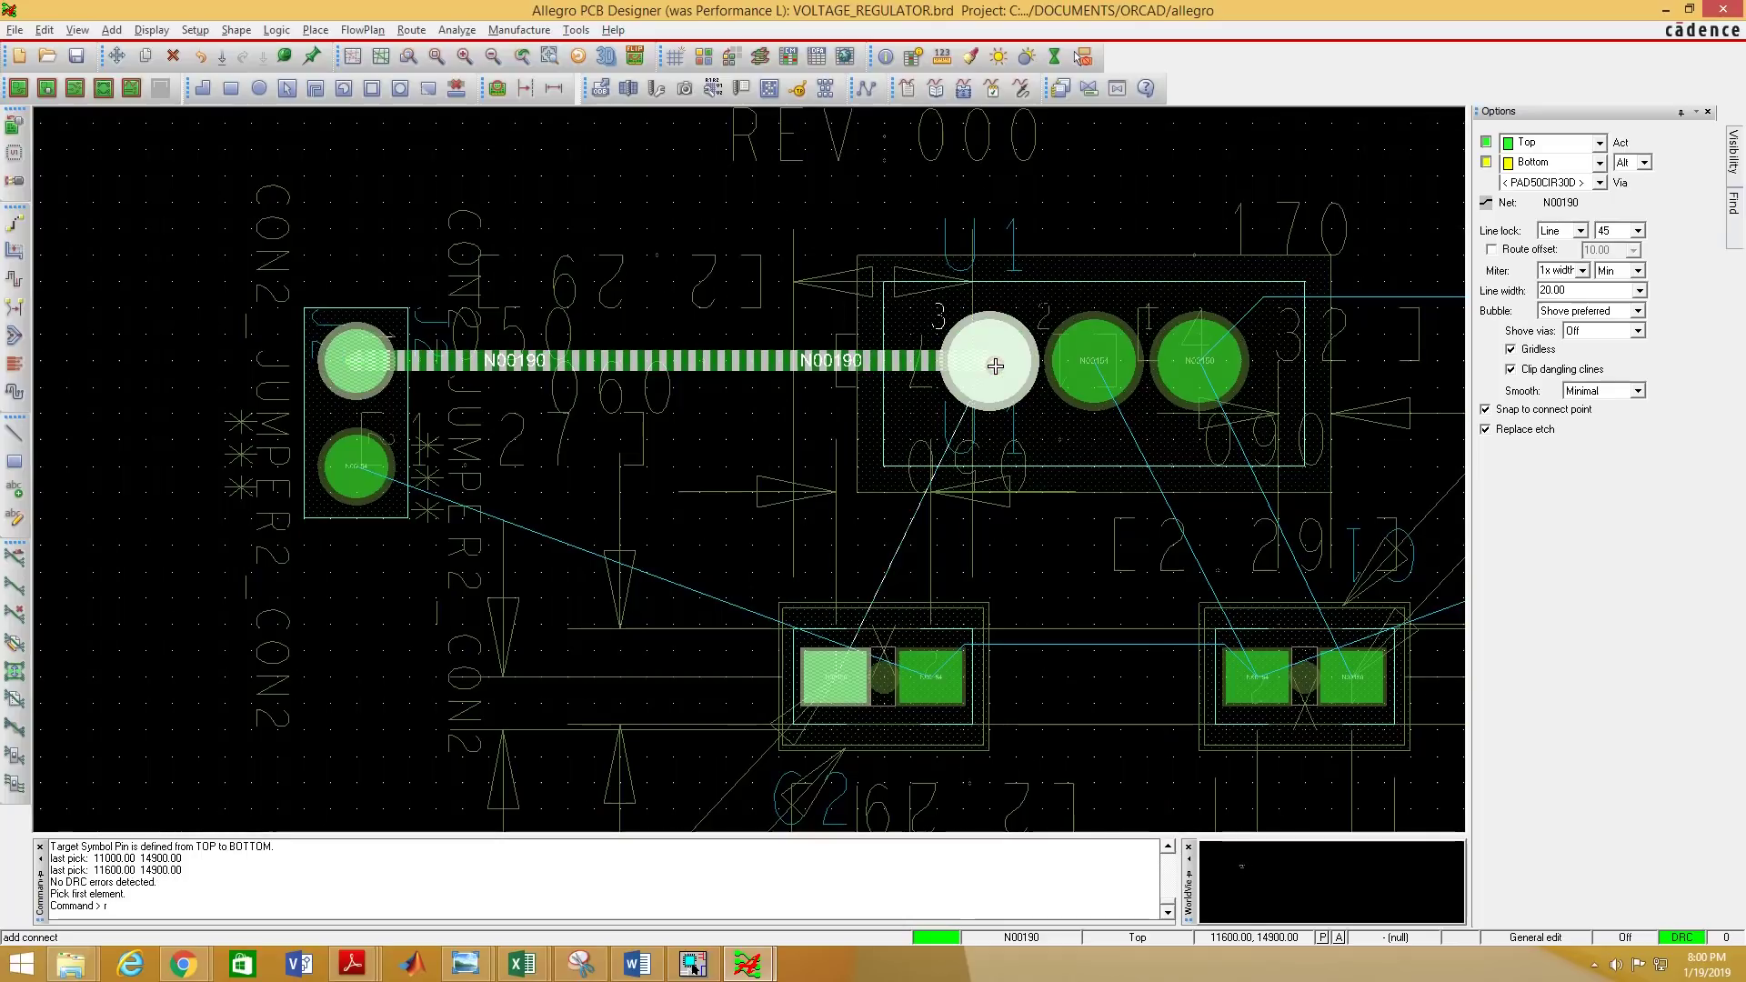
Route a Top-layer trace from C2's left pad to pin 3 of U1.
scroll(949, 364, "down", 2)
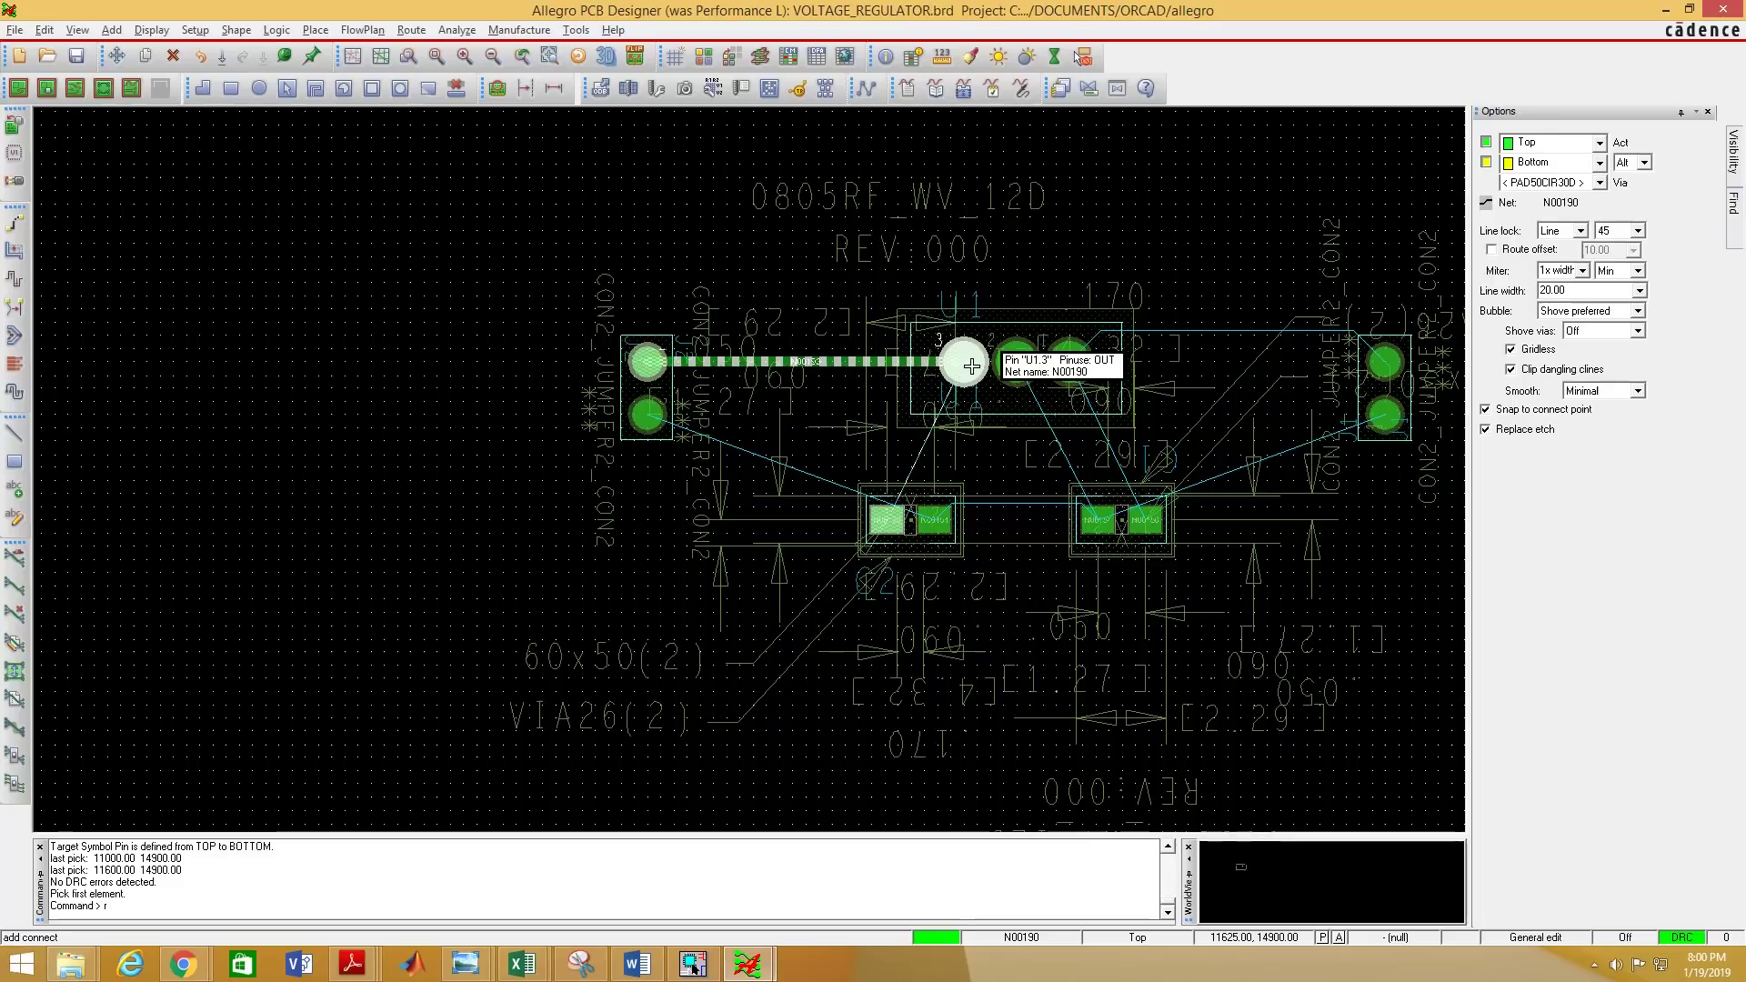
scroll(965, 365, "up", 2)
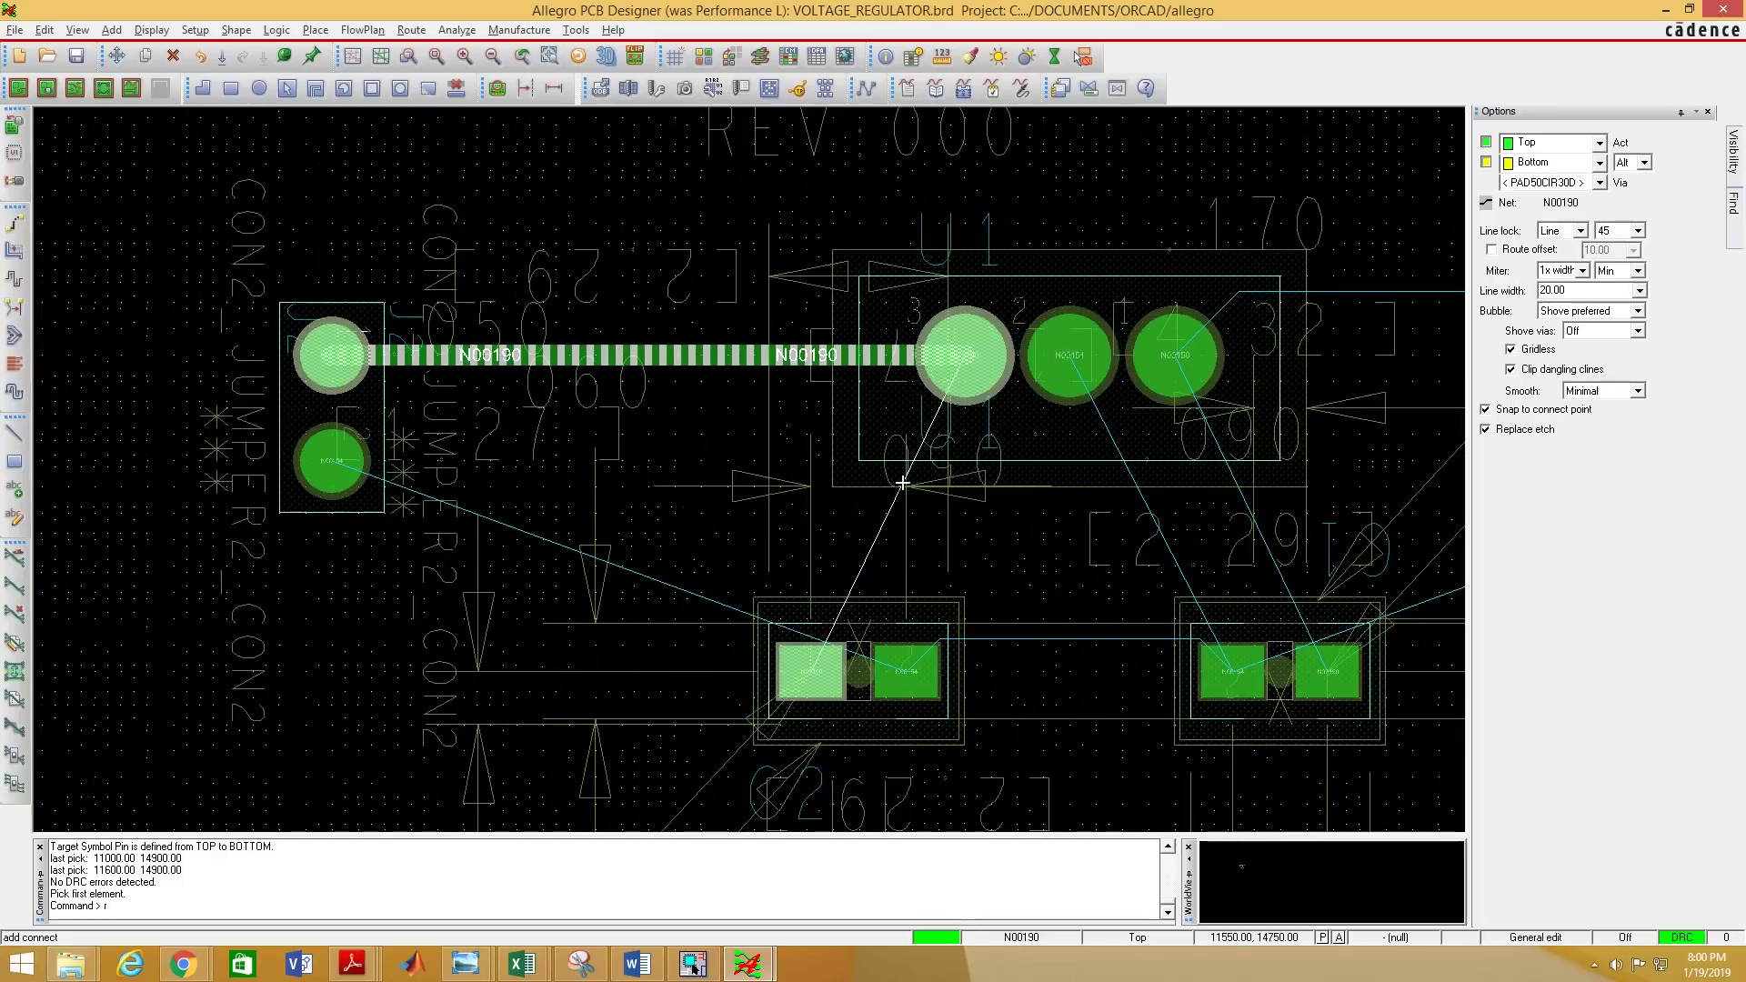
left_click(814, 675)
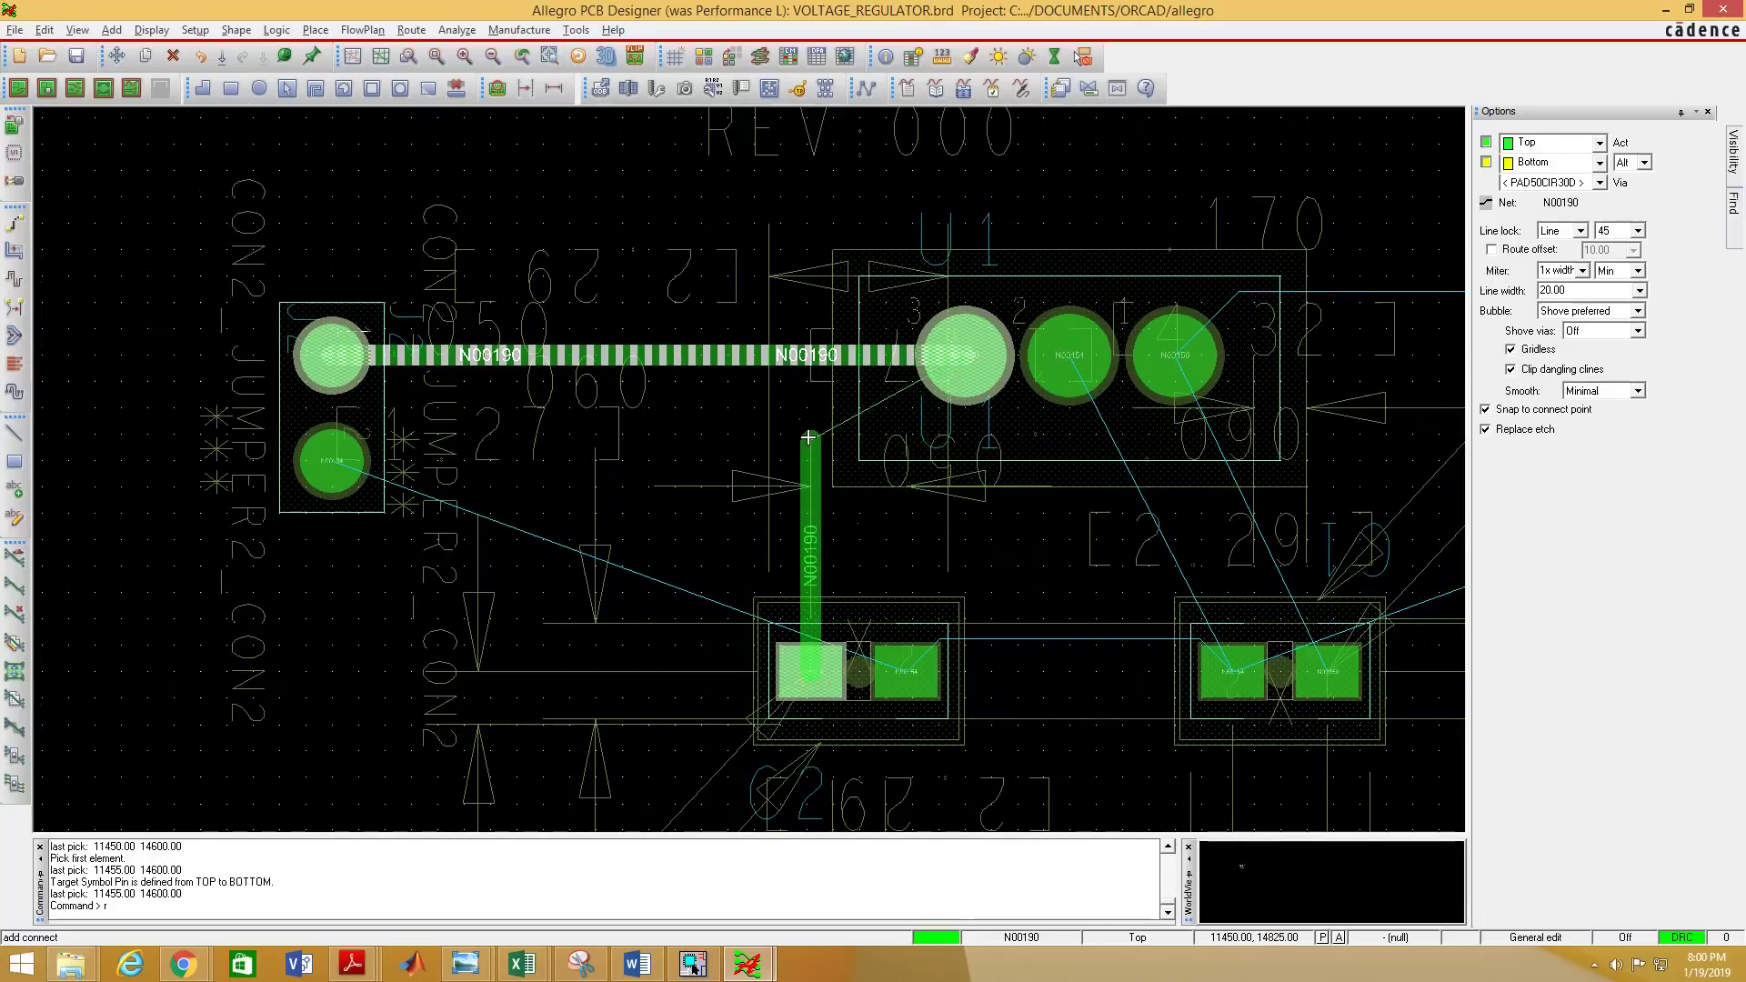
left_click(956, 355)
Route a straight Top-layer trace from C2's right pad to C1's left pad.
scroll(631, 442, "down", 2)
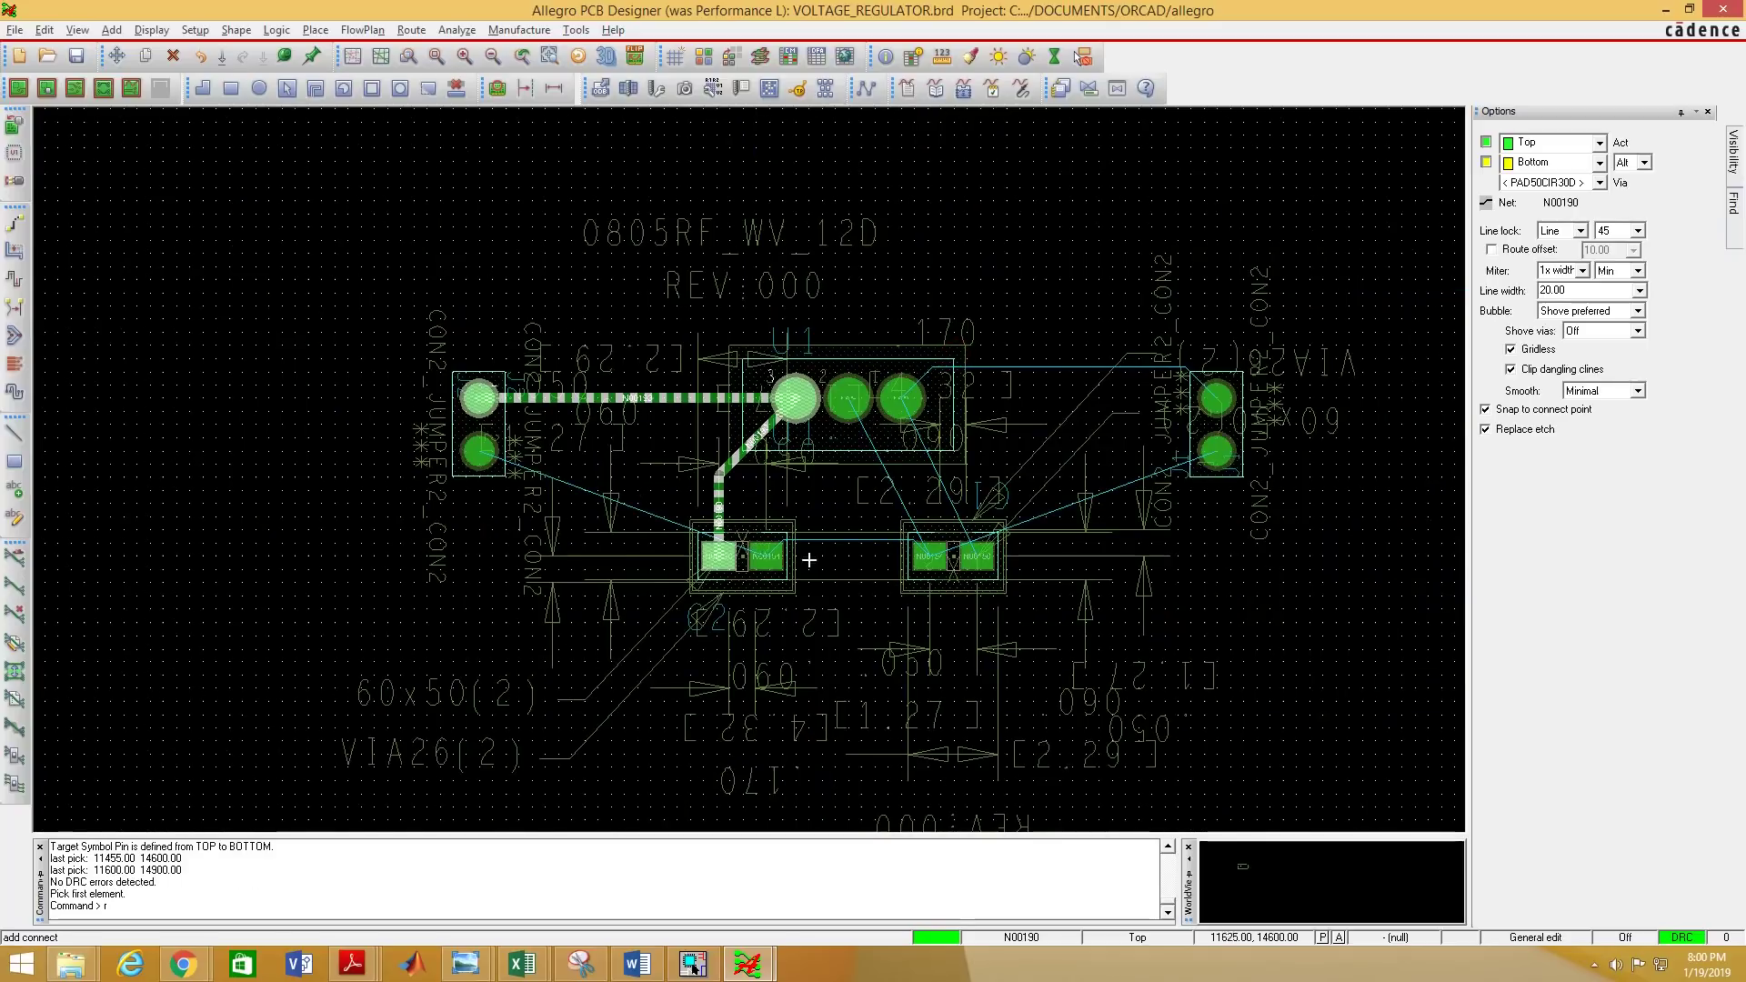
left_click(766, 556)
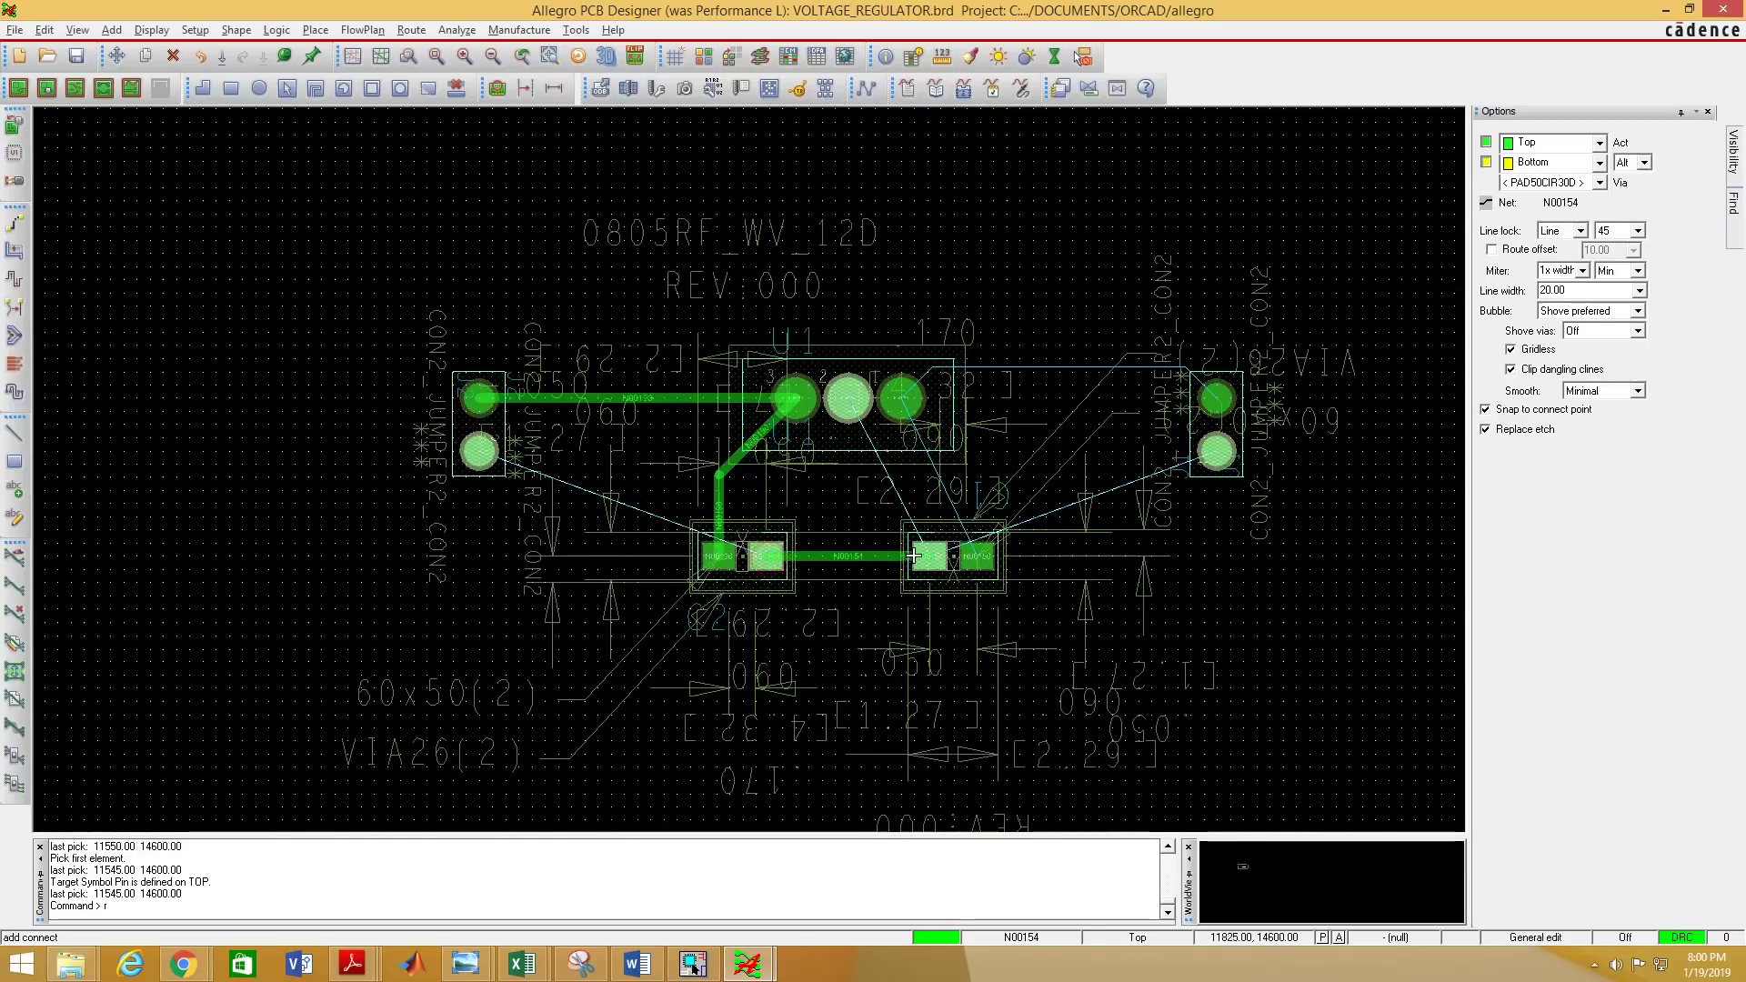
left_click(924, 556)
left_click(926, 555)
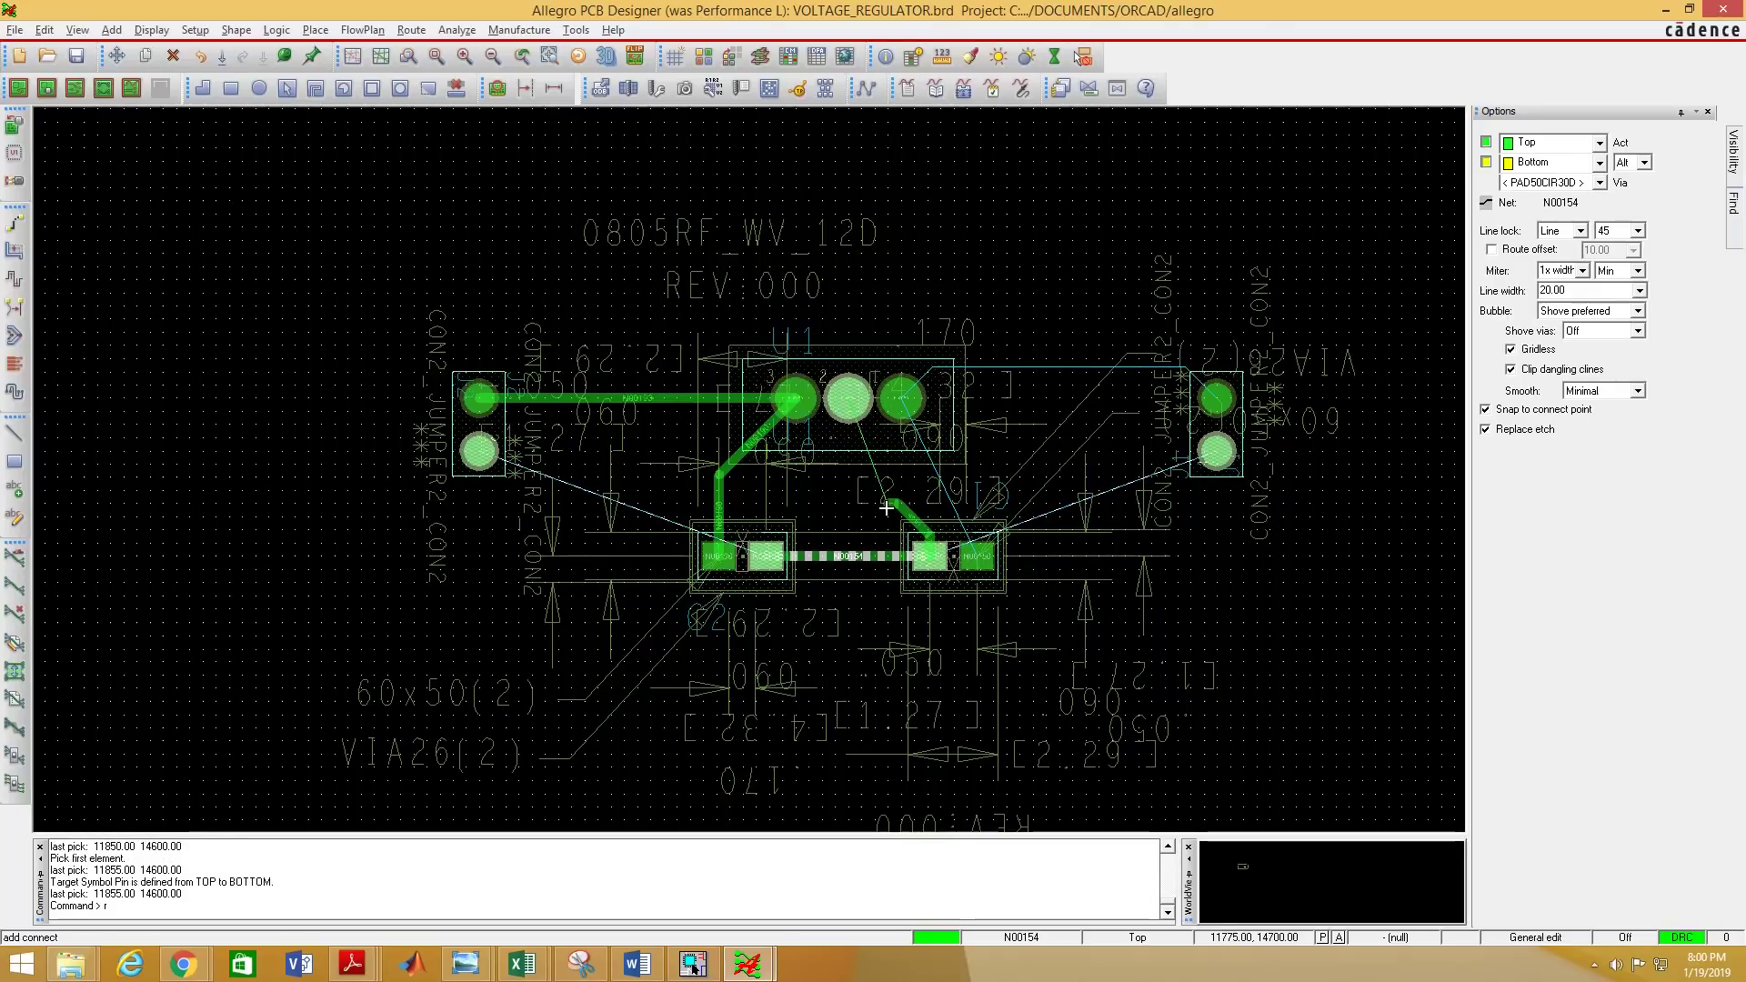
right_click(888, 496)
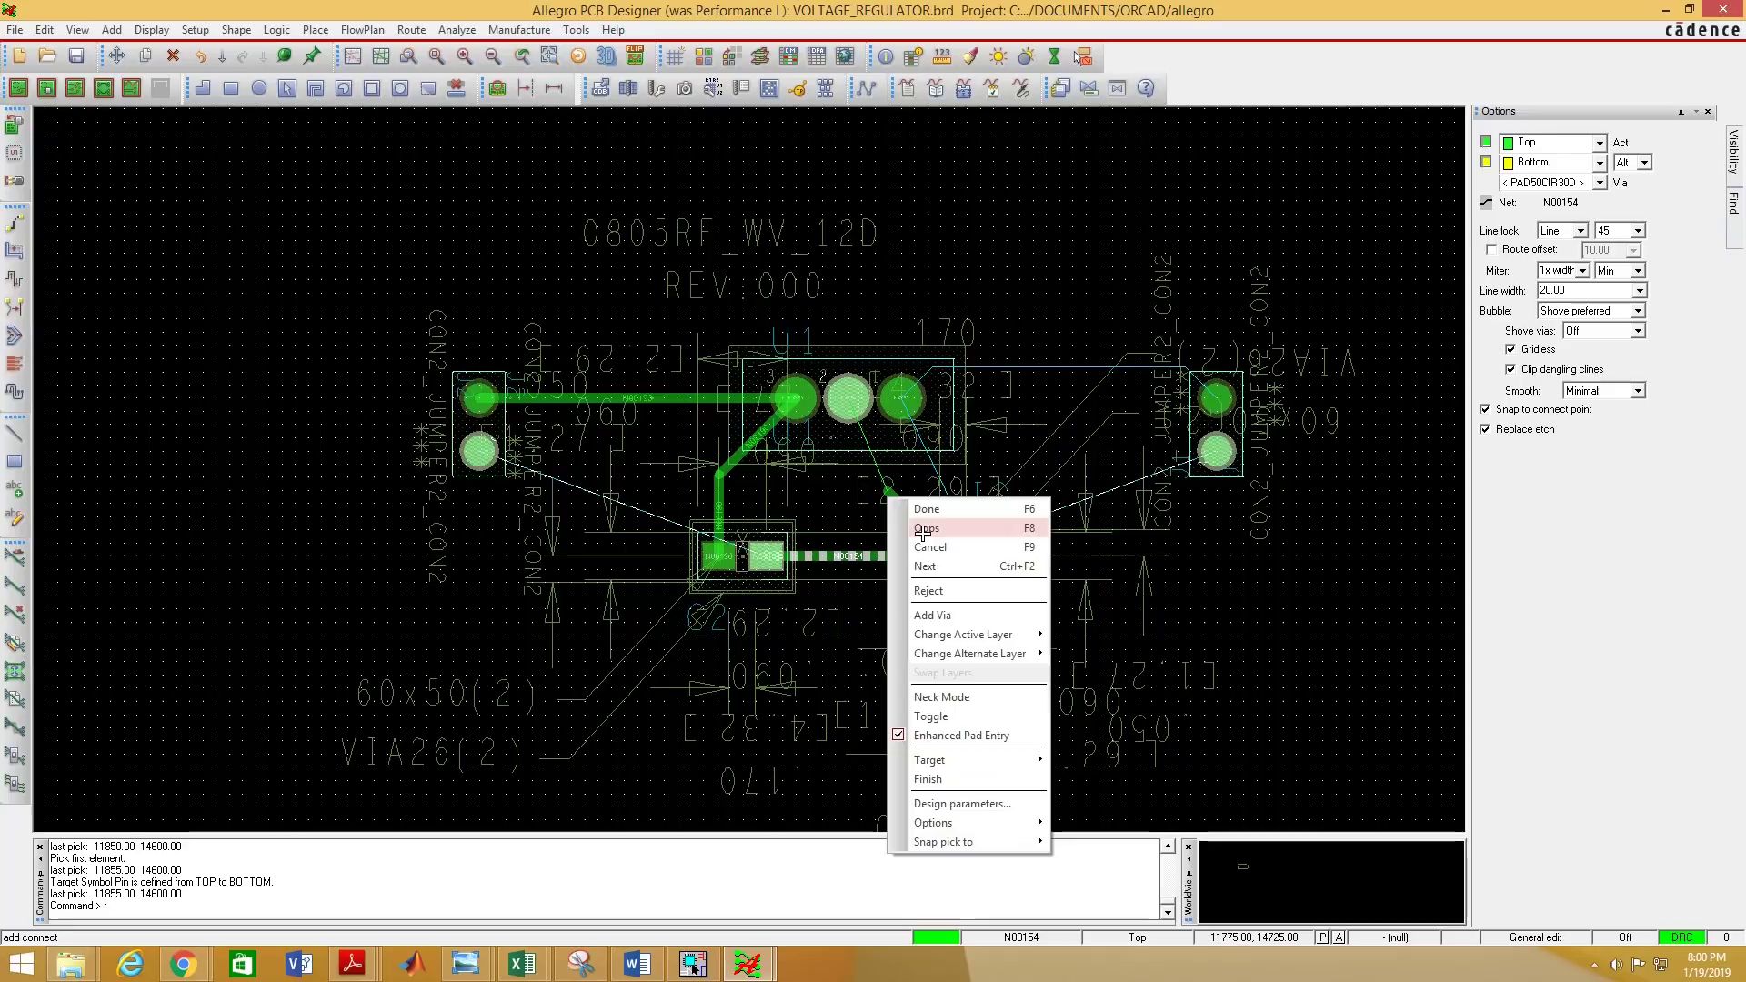
left_click(923, 530)
Route a Top-layer trace from C1's right pad to pin 1 of U1.
left_click(980, 535)
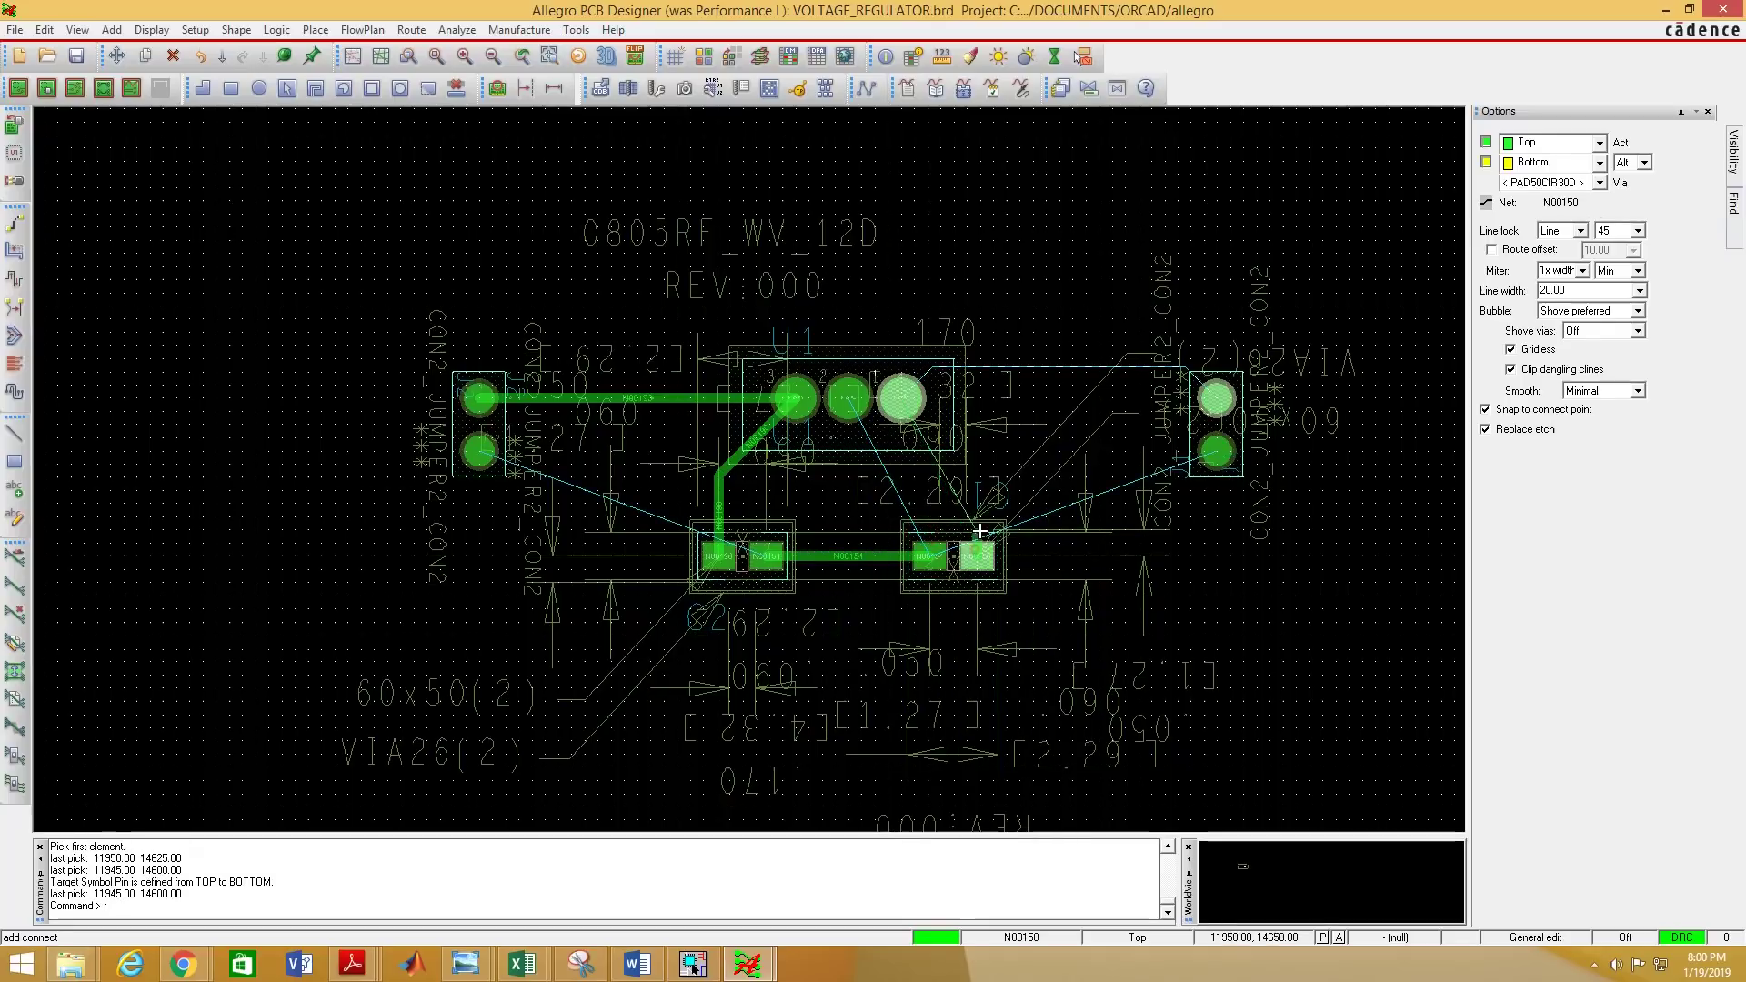
left_click(904, 403)
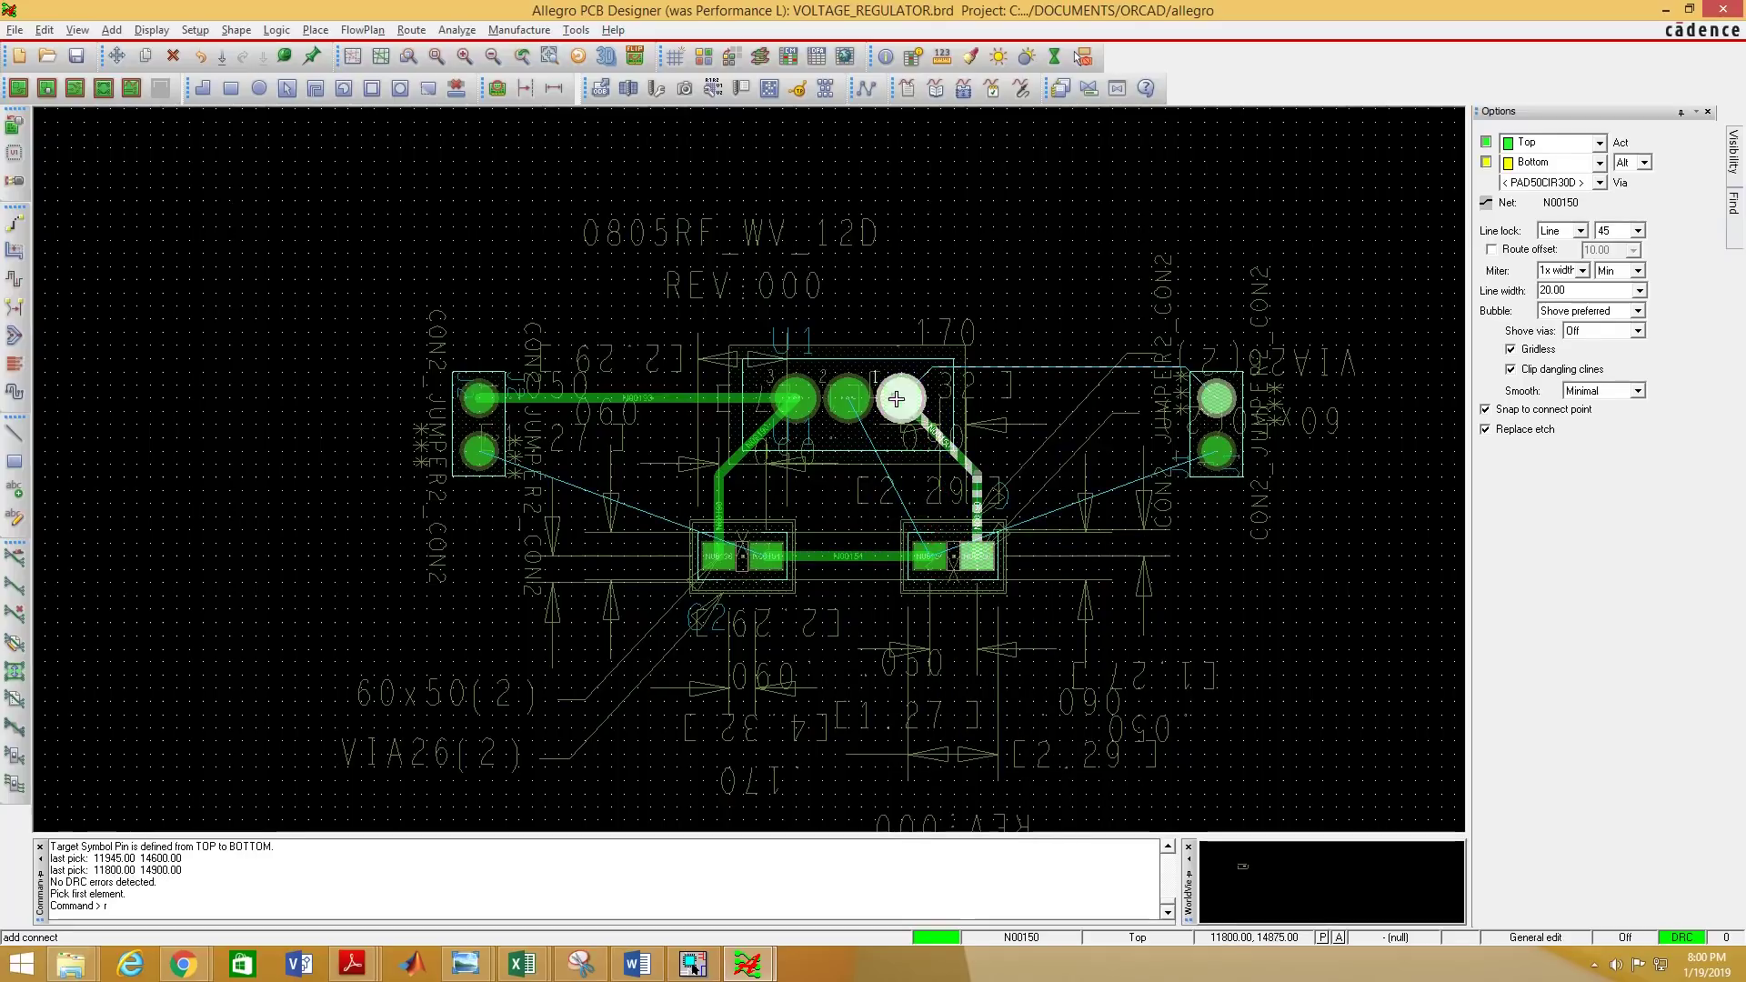
scroll(846, 559, "up", 2)
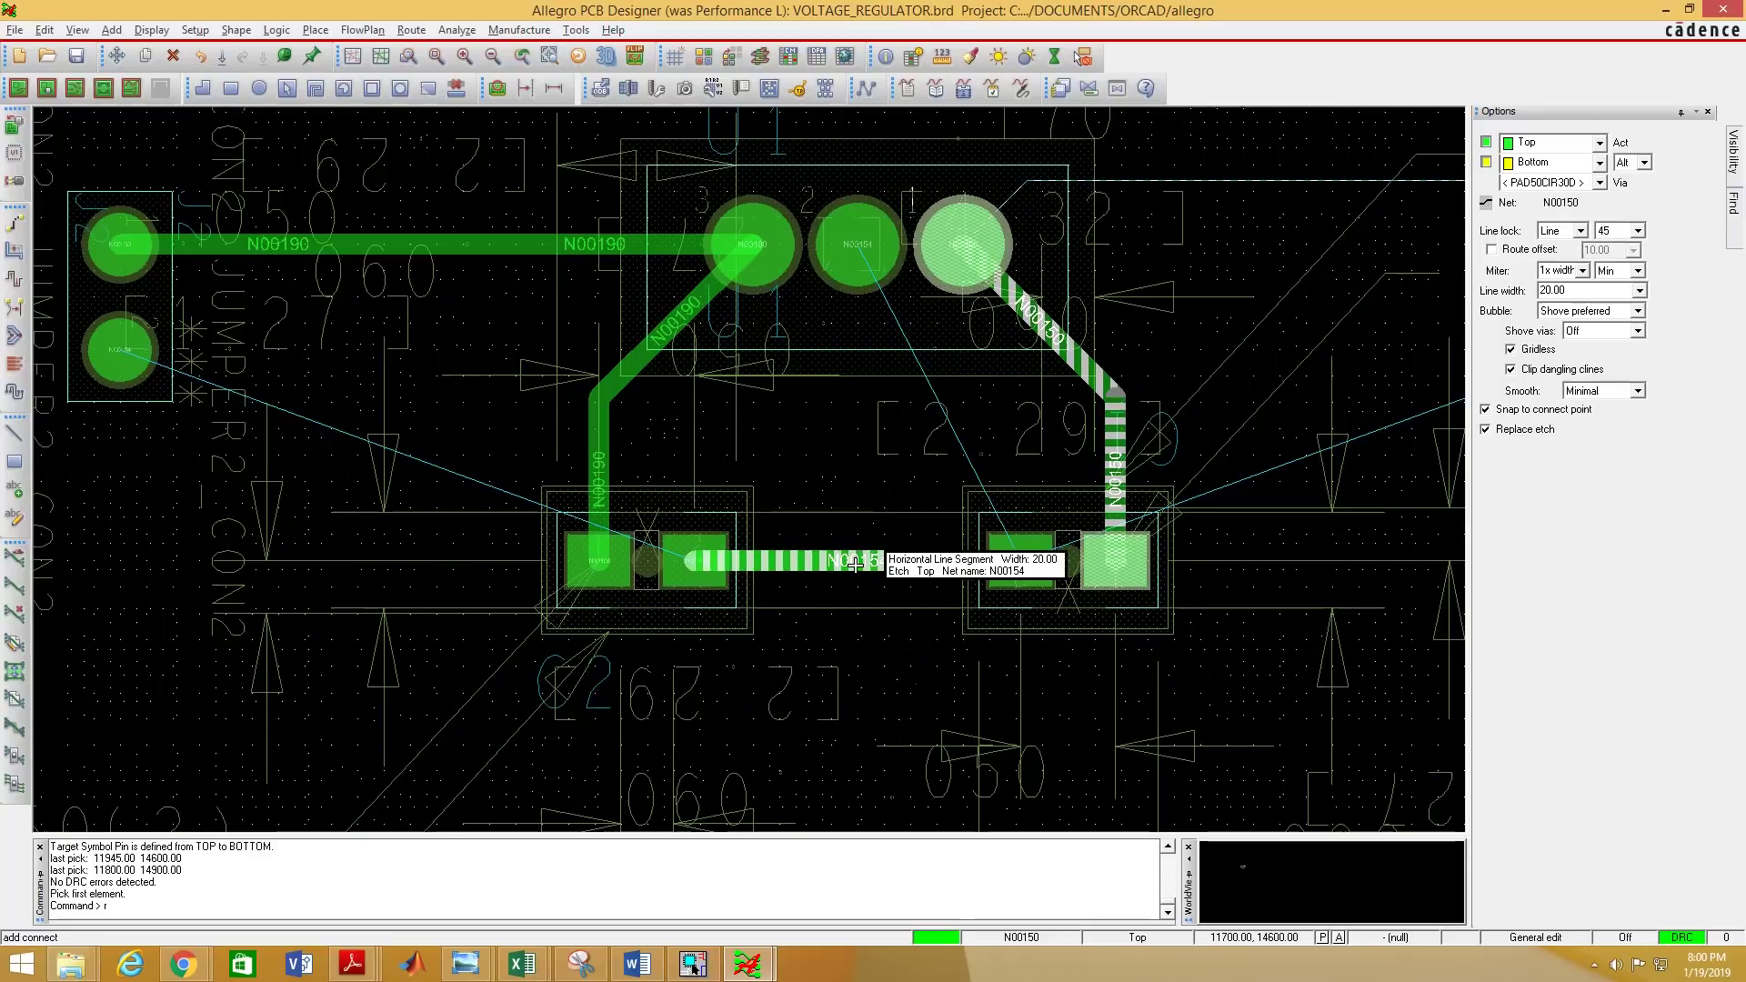
left_click(850, 559)
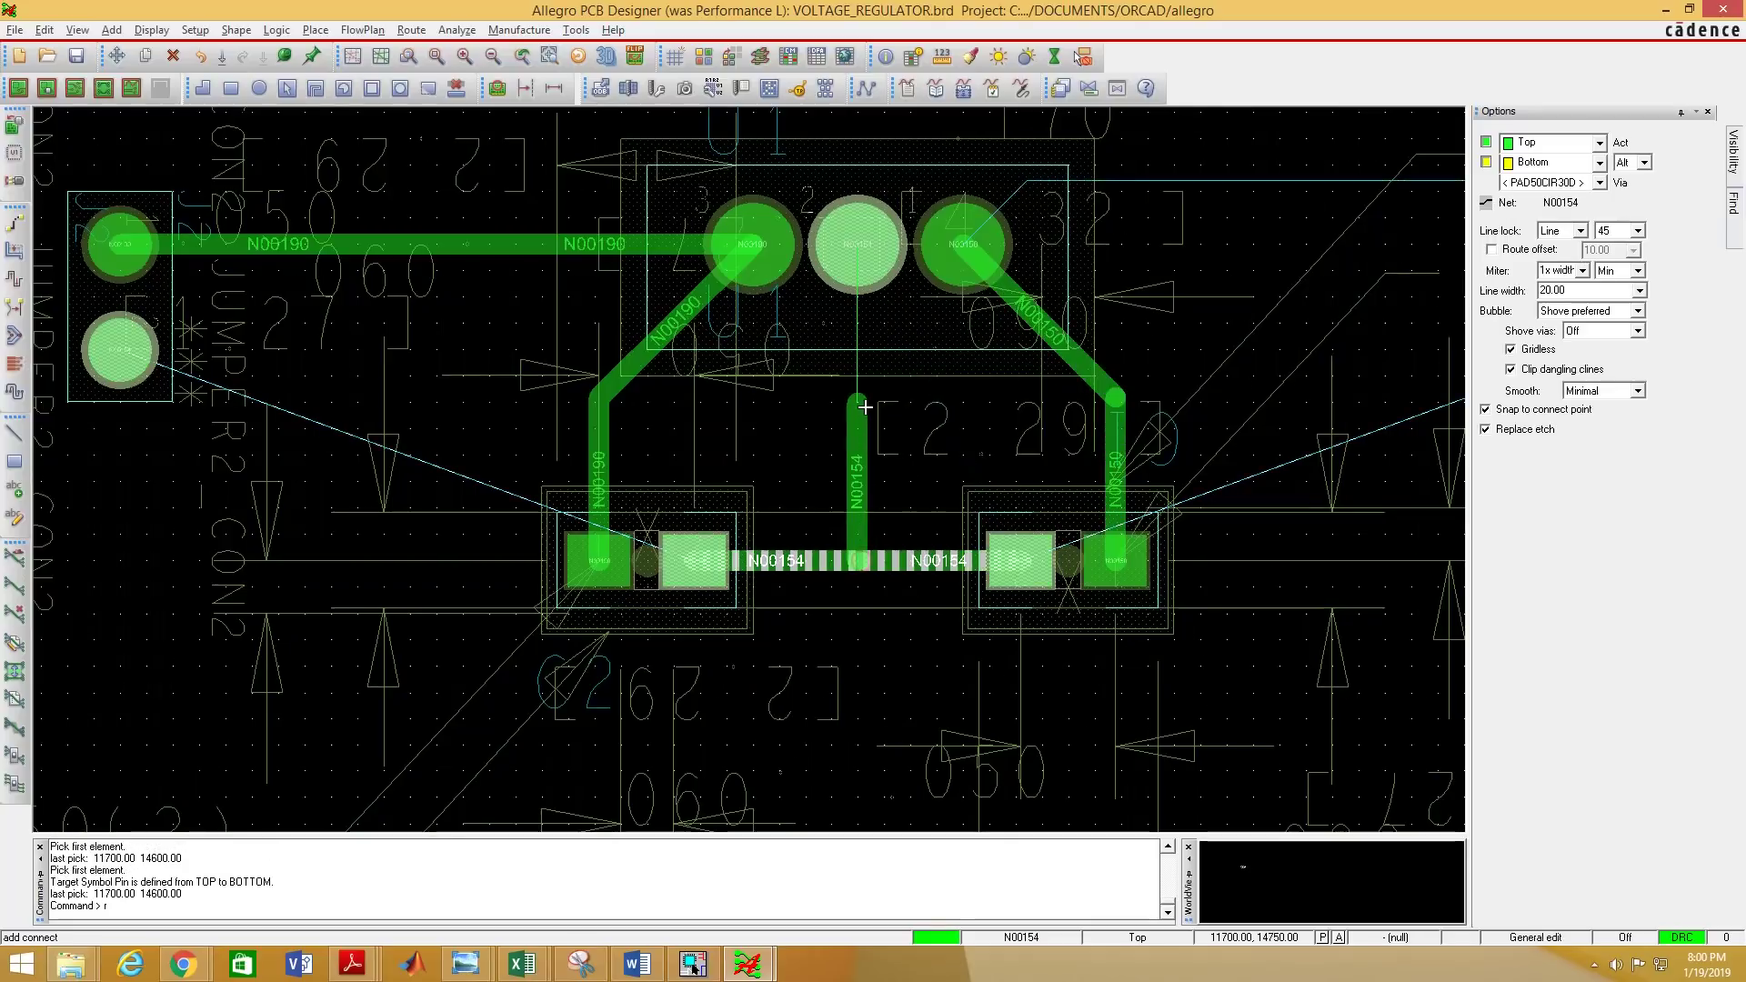
right_click(865, 393)
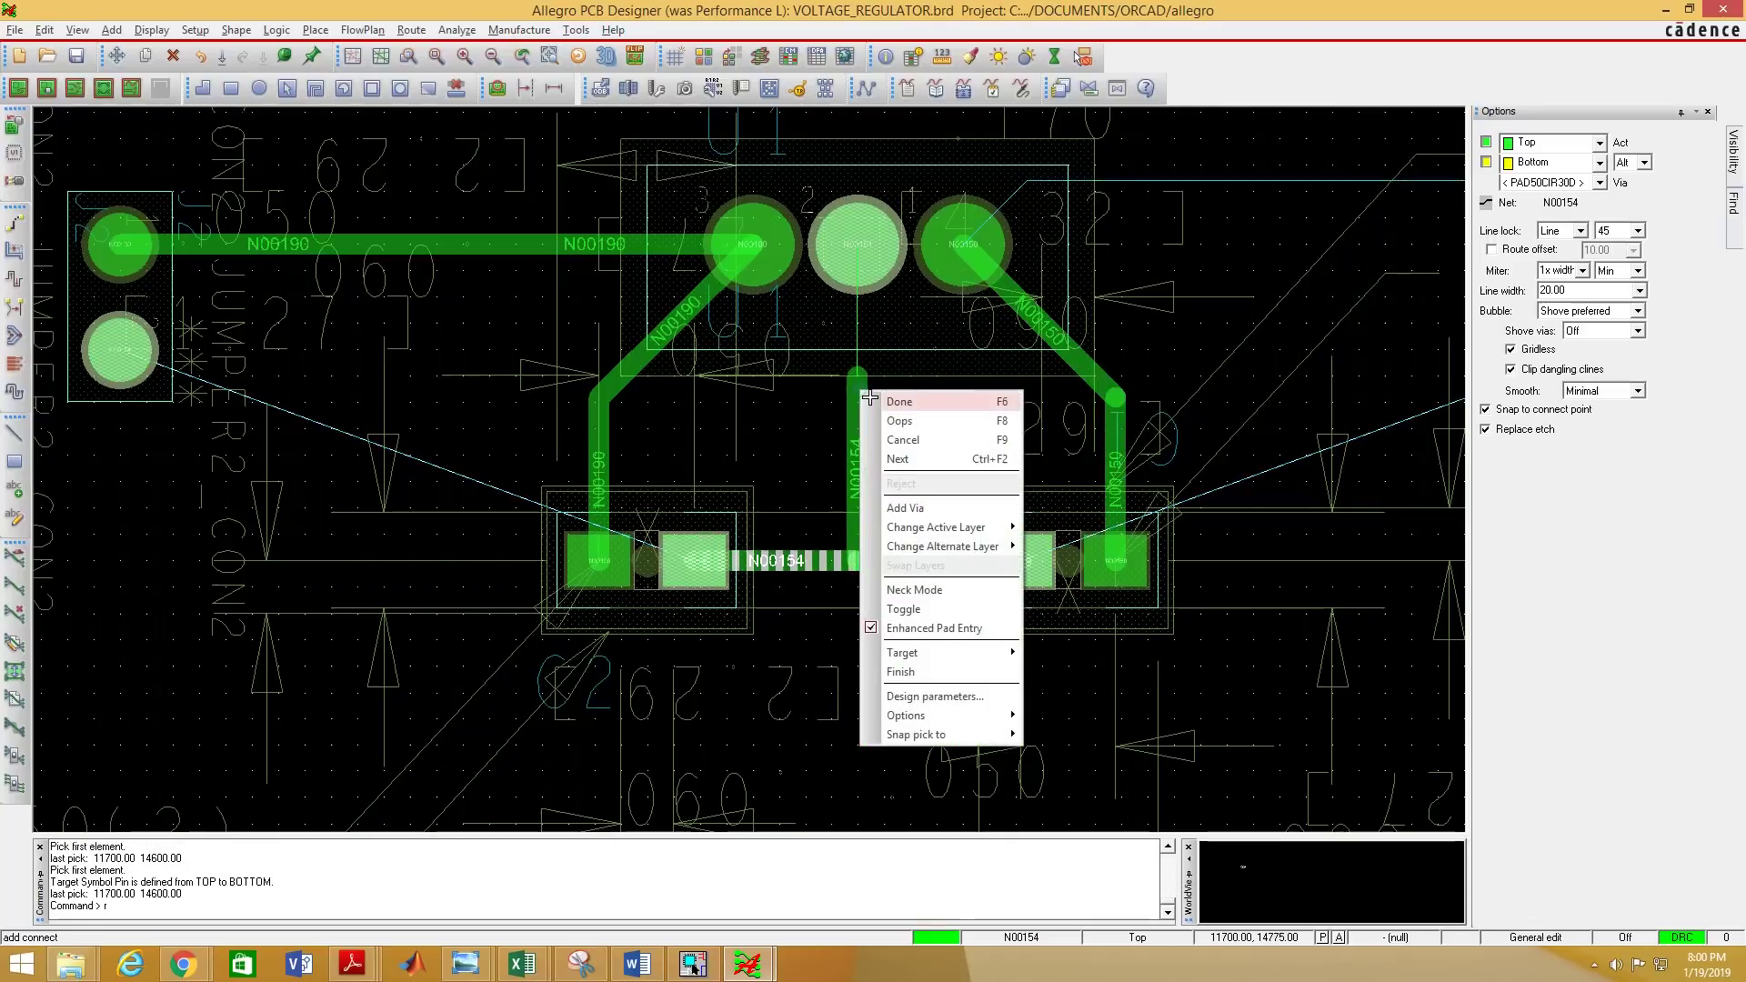
left_click(941, 421)
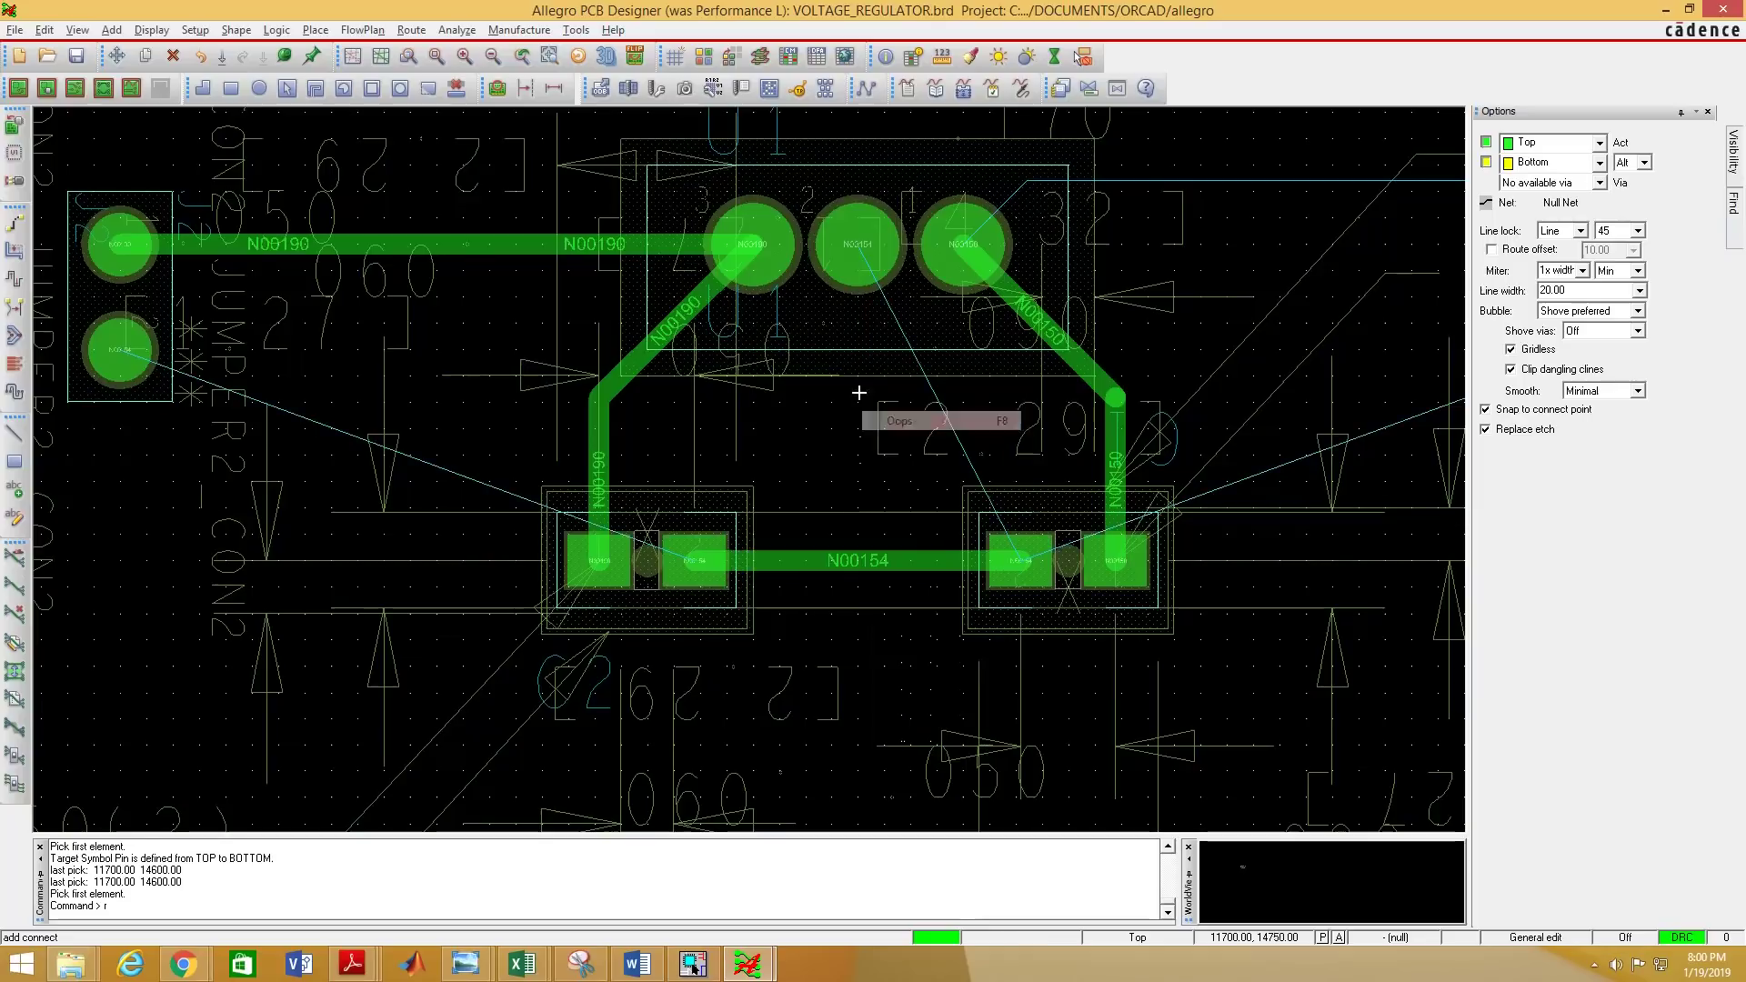
Route a straight vertical Top-layer trace from pin 2 of U1 to the middle of the trace joining C2 and C1.
left_click(862, 270)
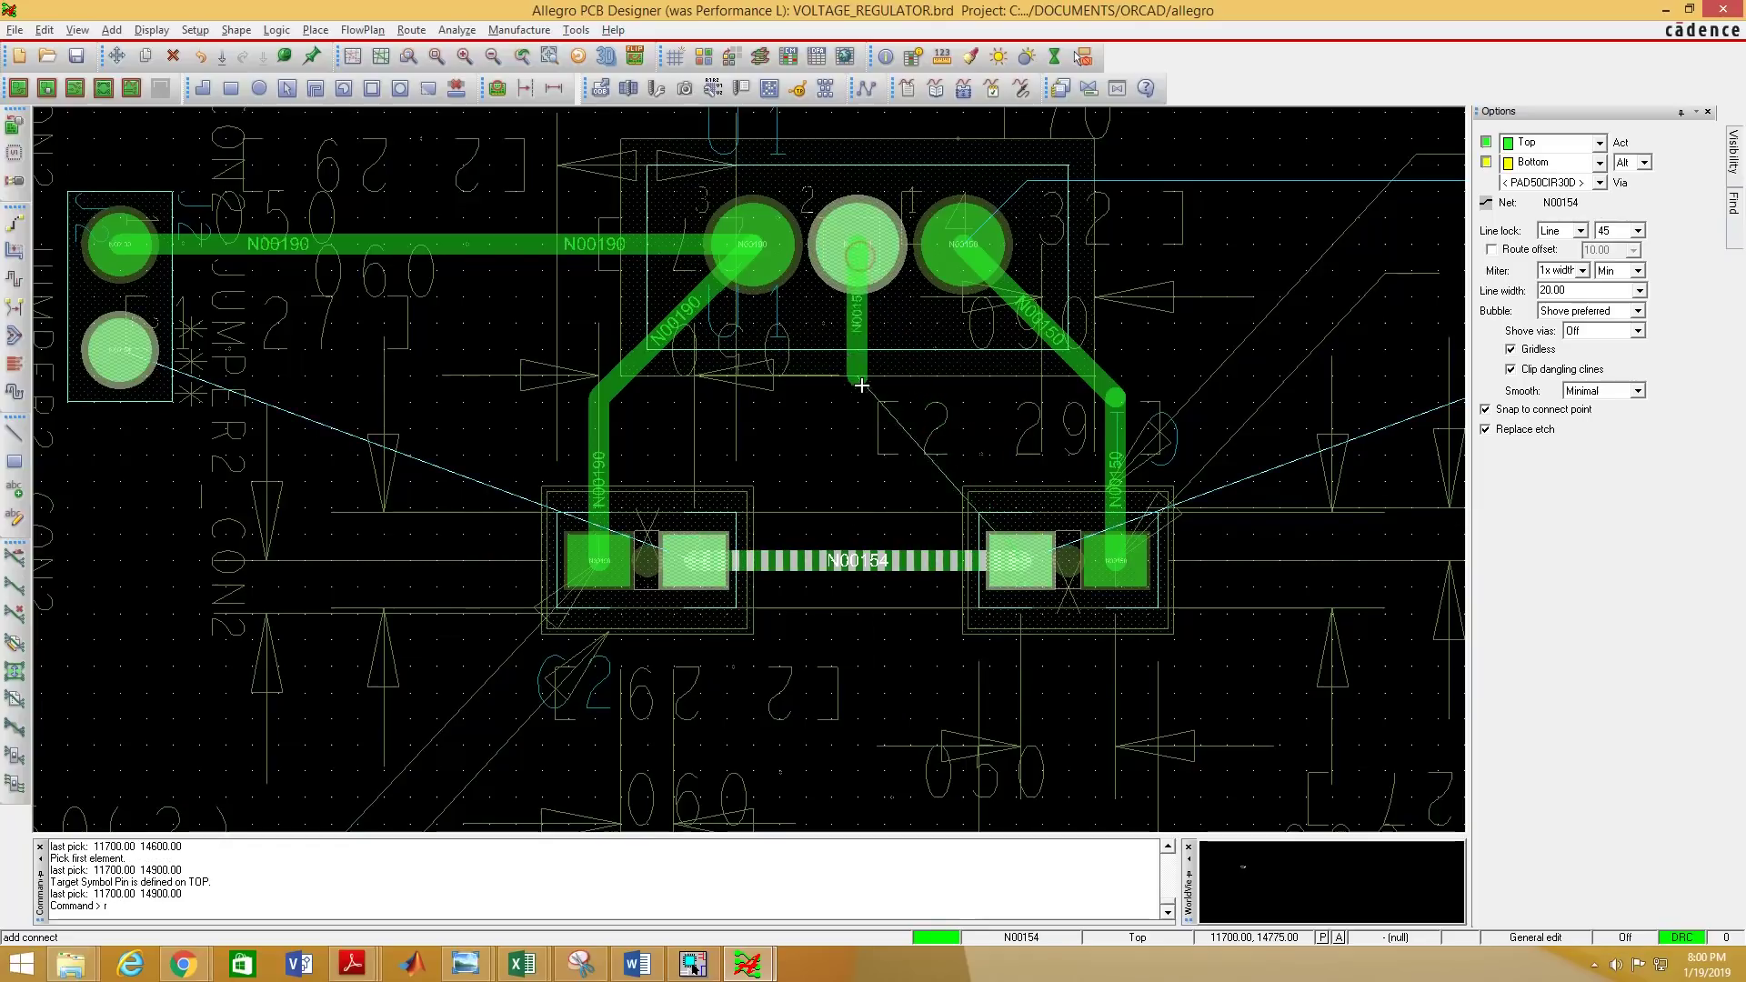
left_click(858, 560)
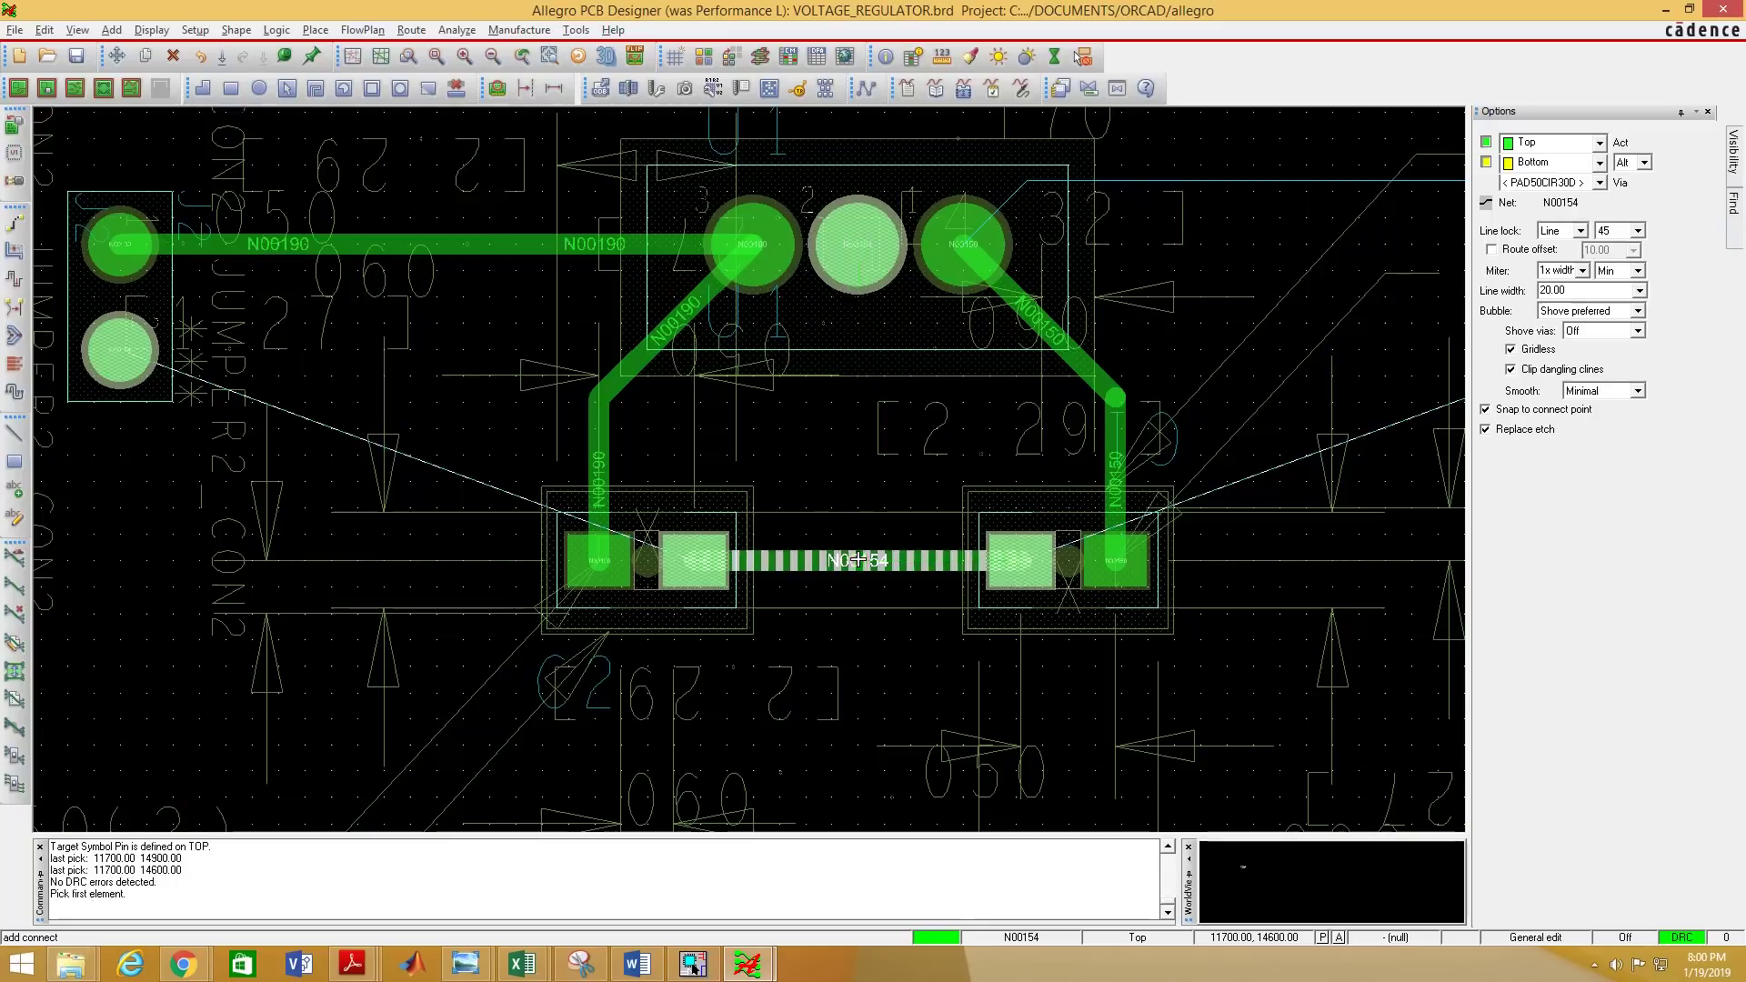
Route a straight Top-layer trace from pin 1 of U1 to J1's upper pin.
scroll(769, 473, "down", 2)
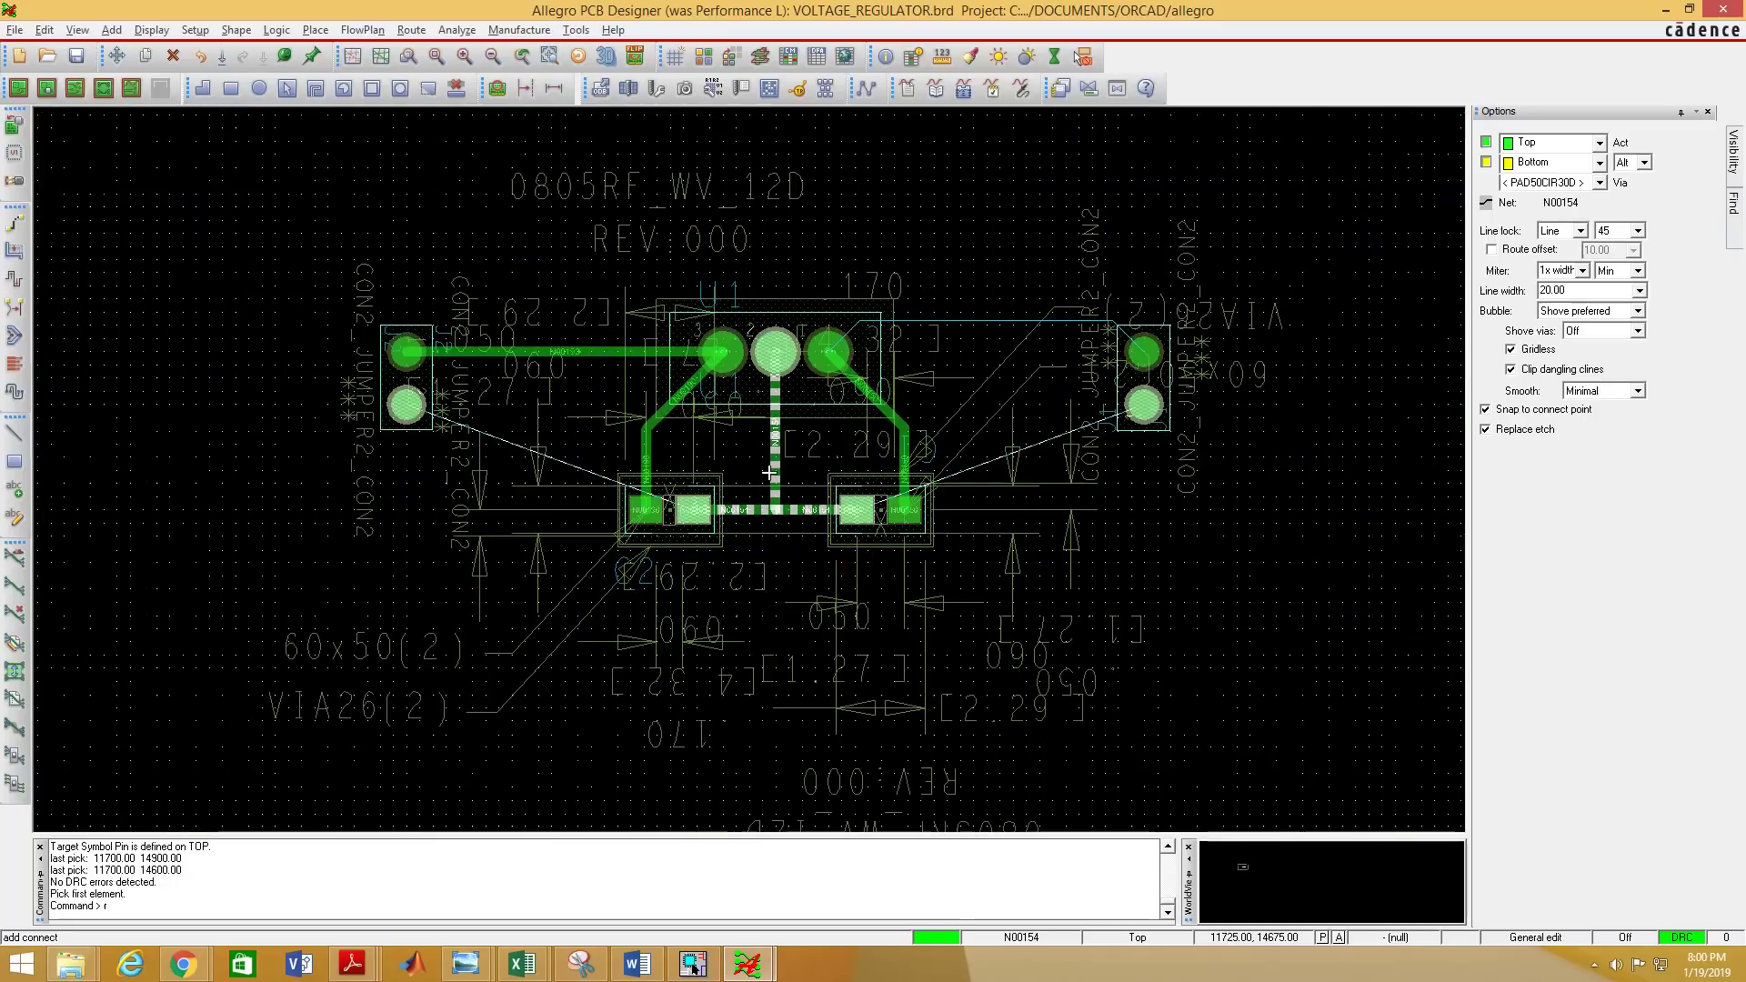
double_click(840, 352)
right_click(1029, 319)
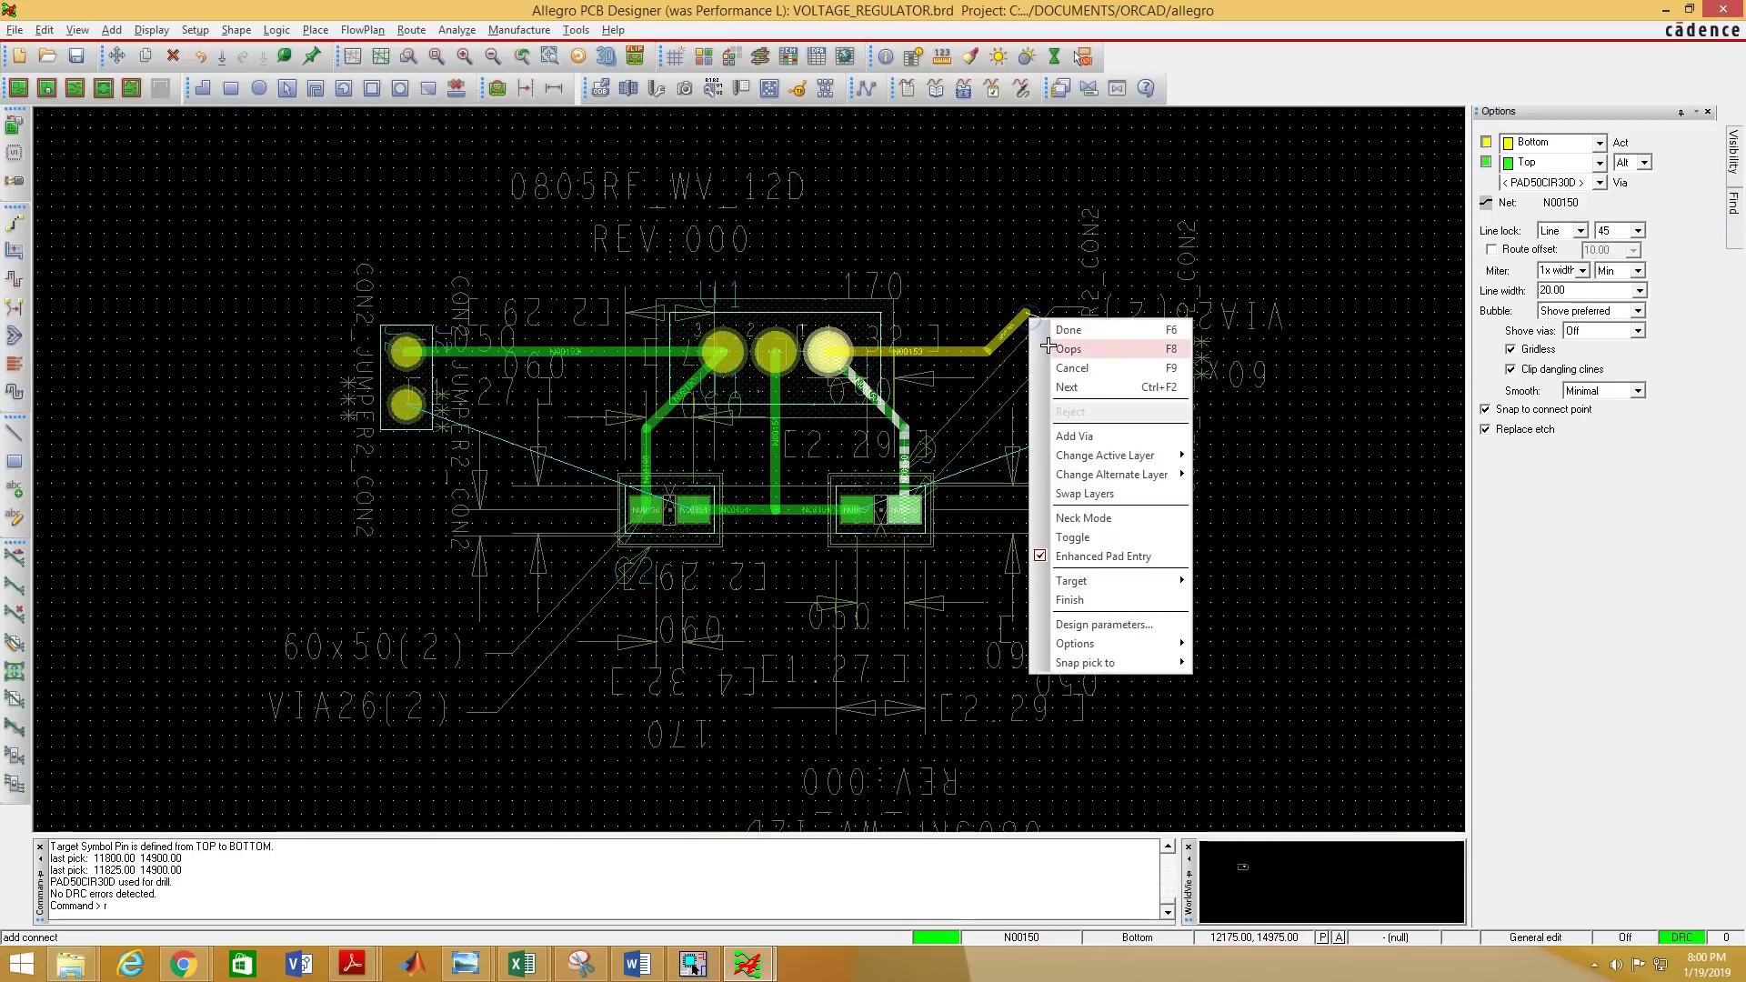
left_click(1048, 348)
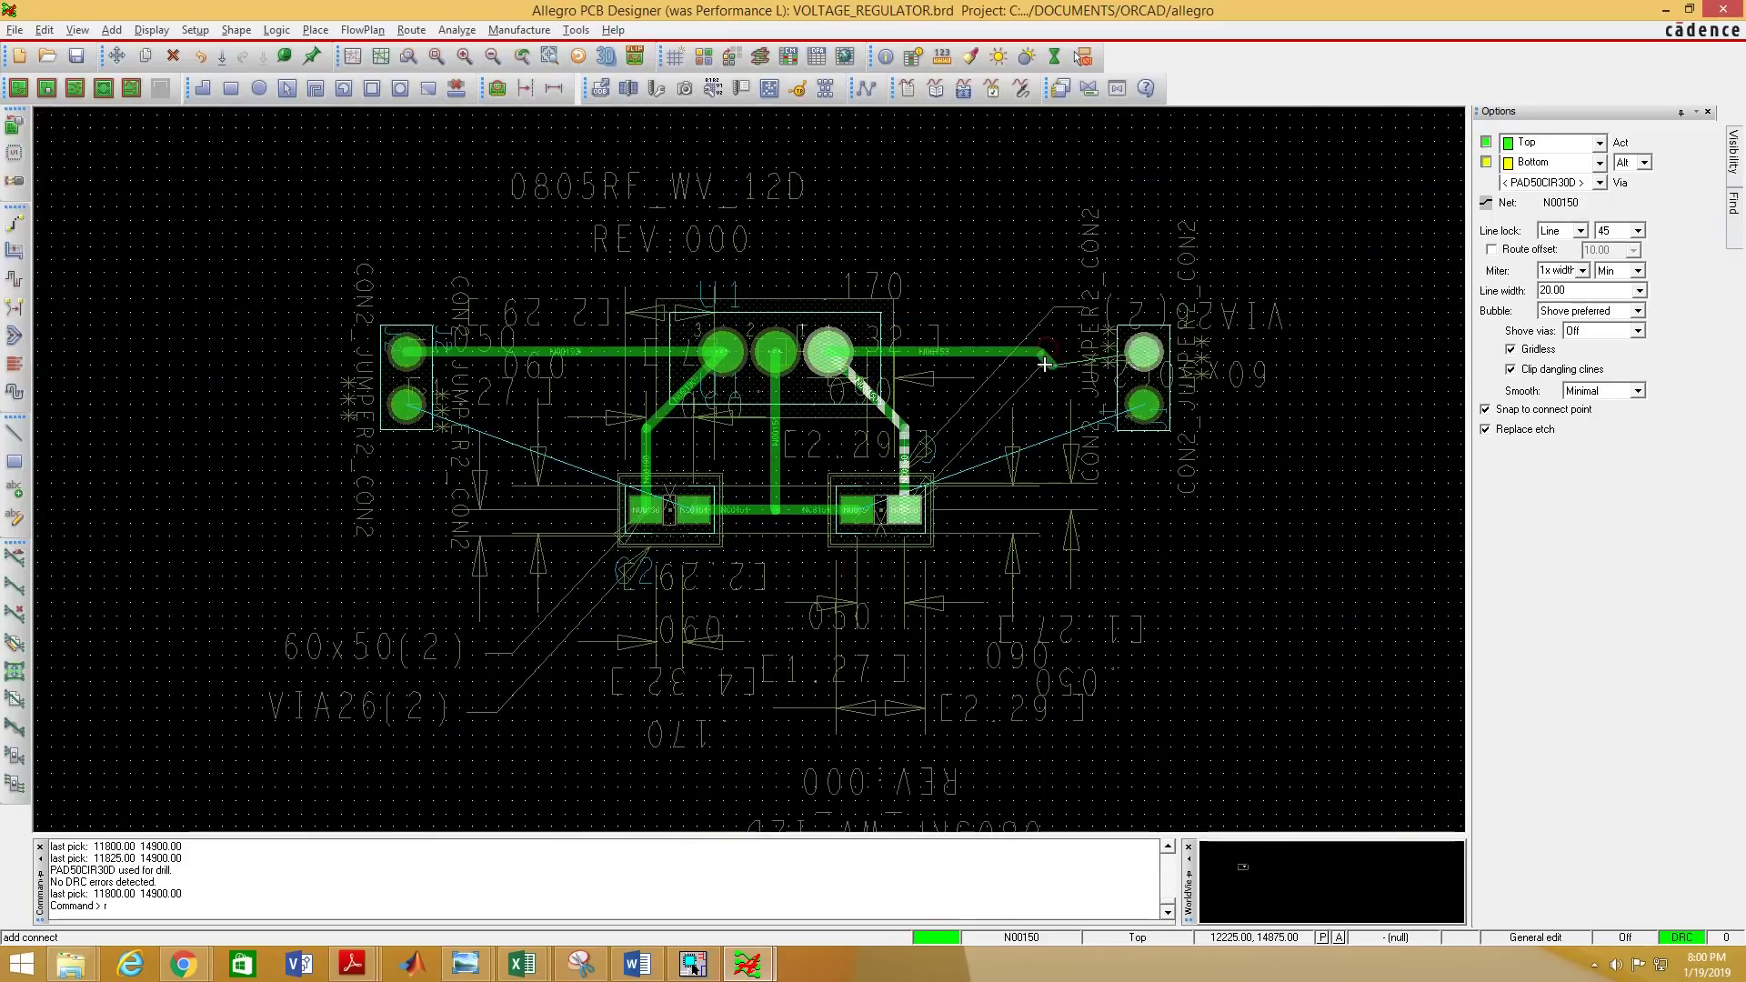
left_click(1144, 353)
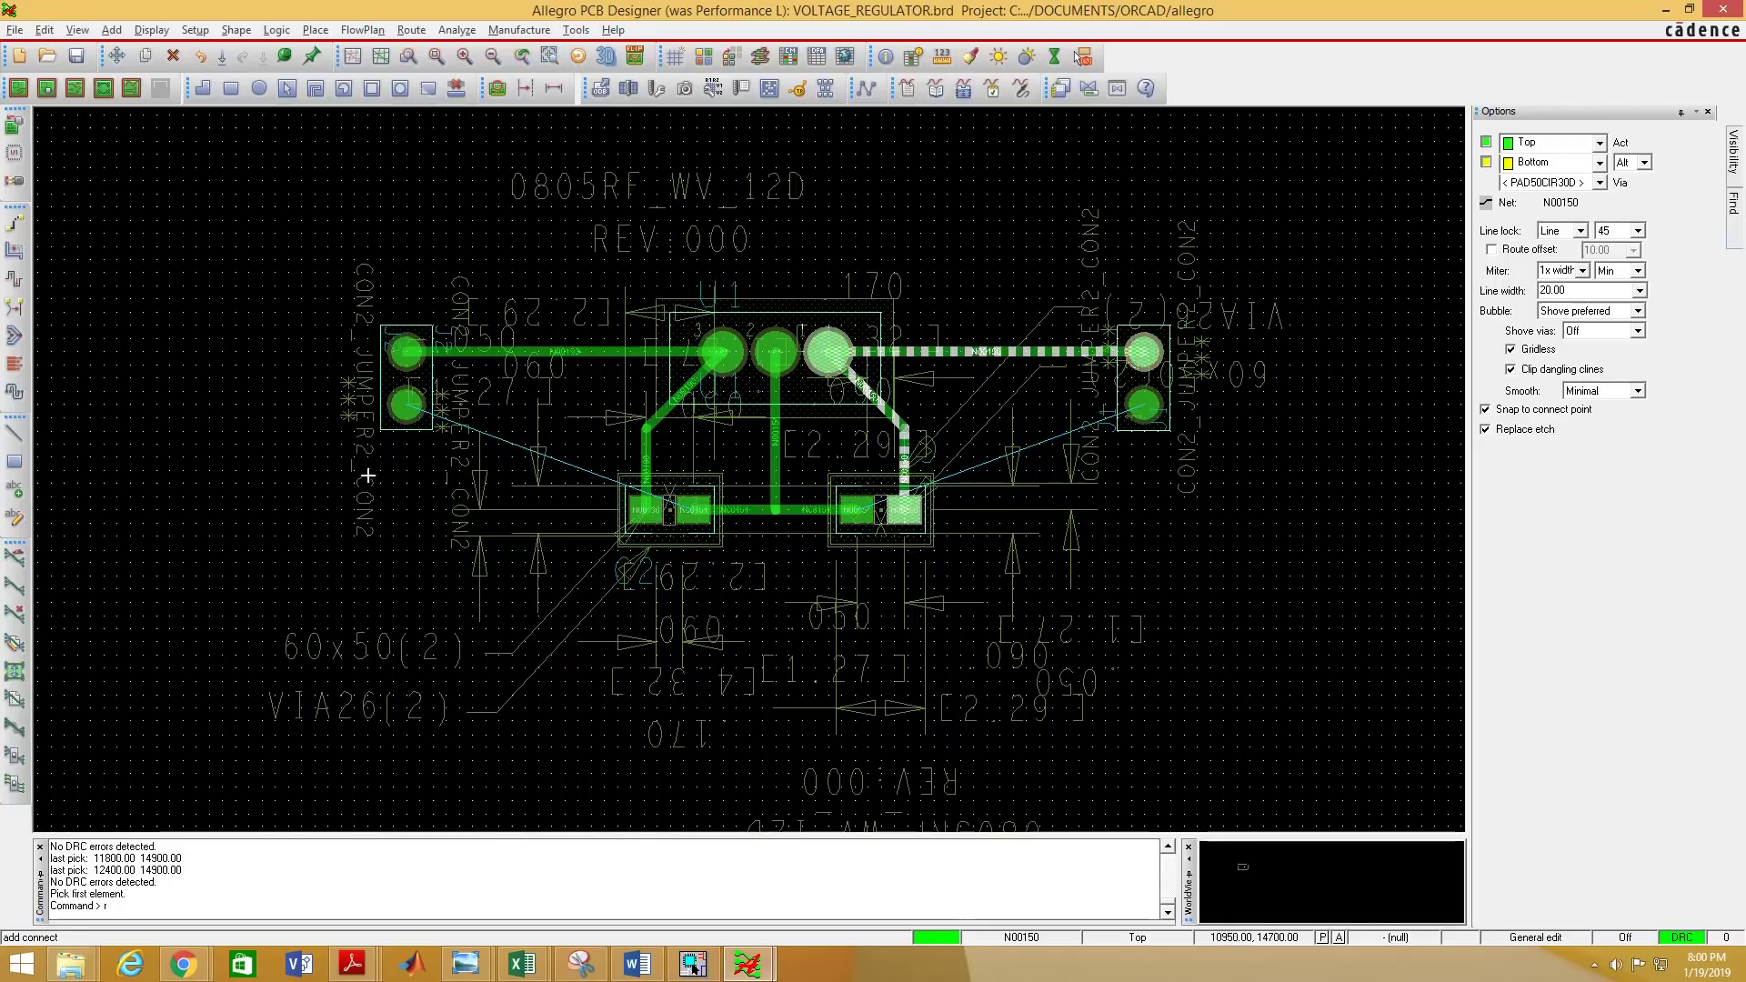
Route a Top-layer trace from J2's lower pin, passing below C2, to C2's right pad.
left_click(406, 405)
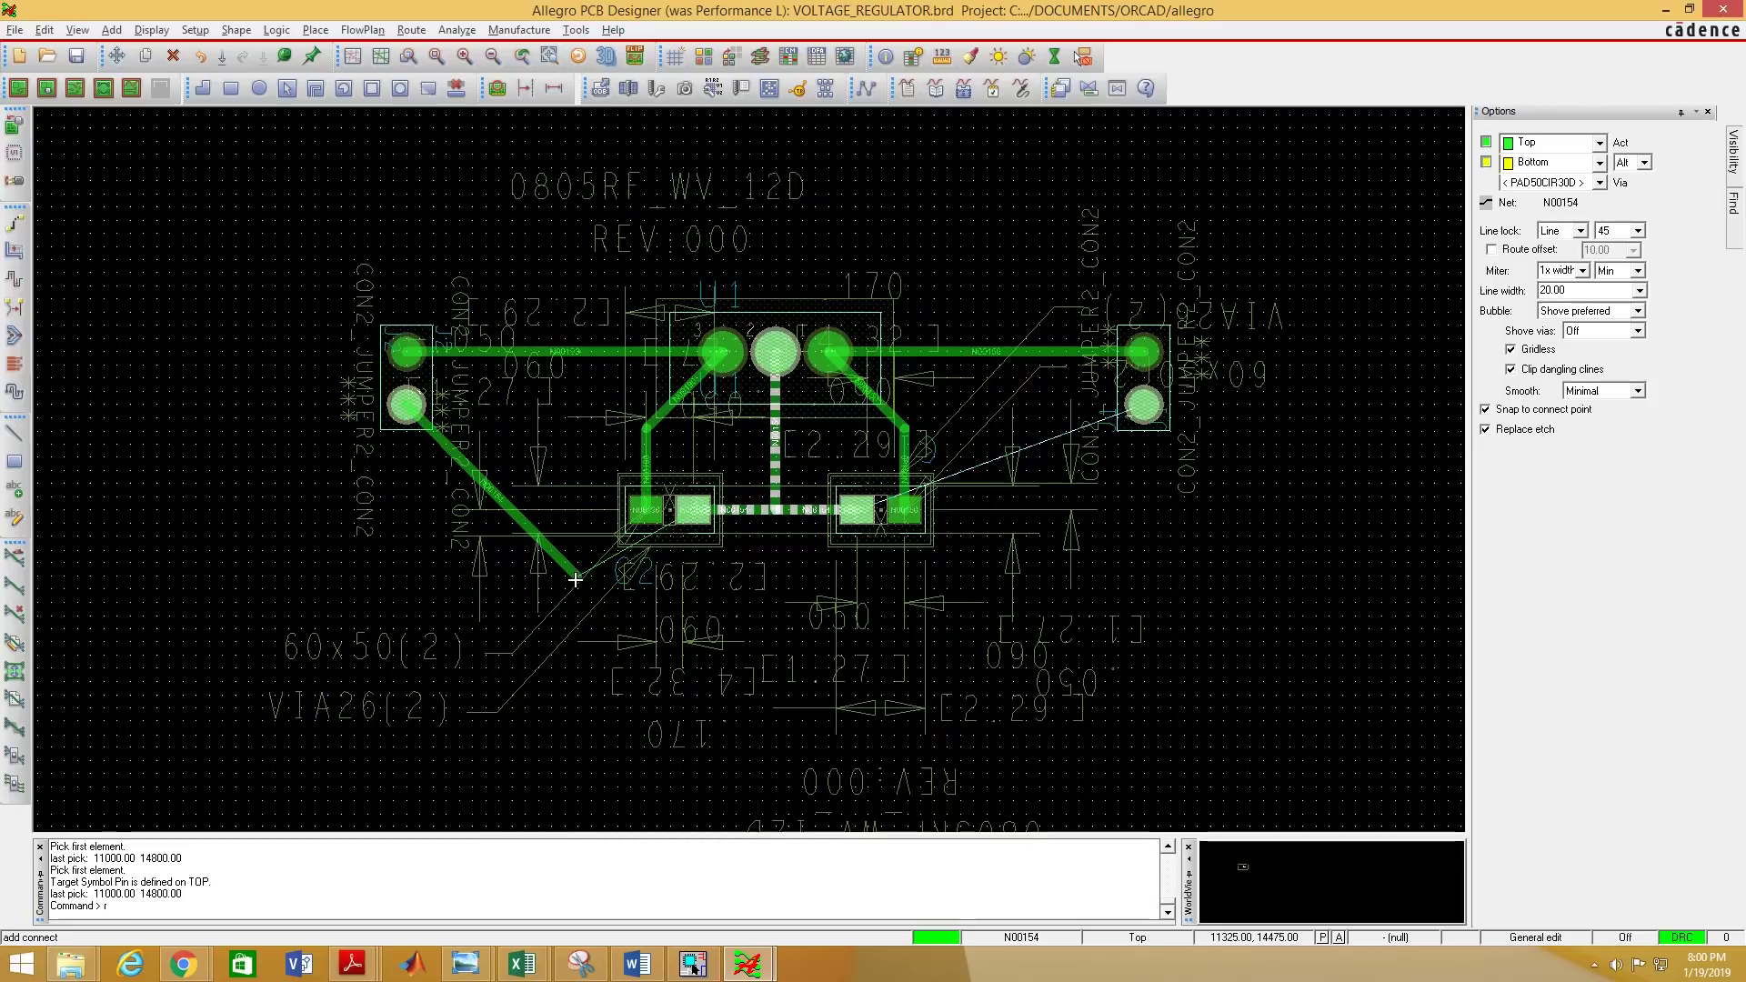
left_click(574, 579)
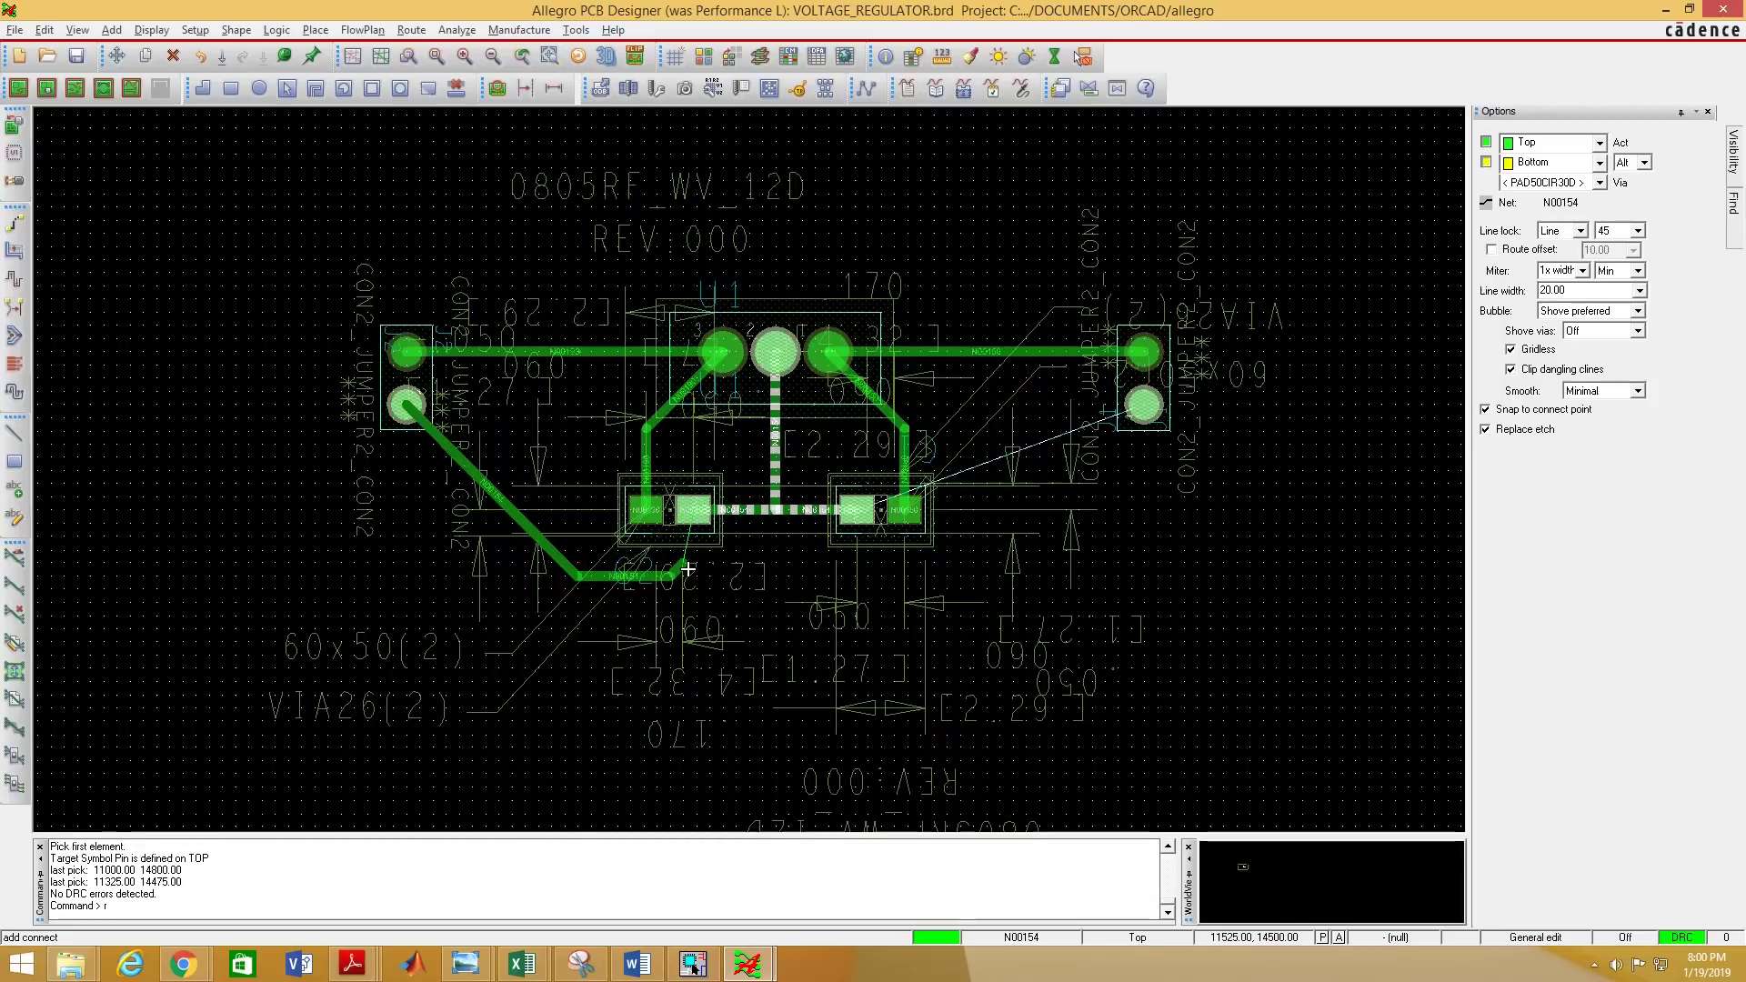
scroll(686, 557, "up", 2)
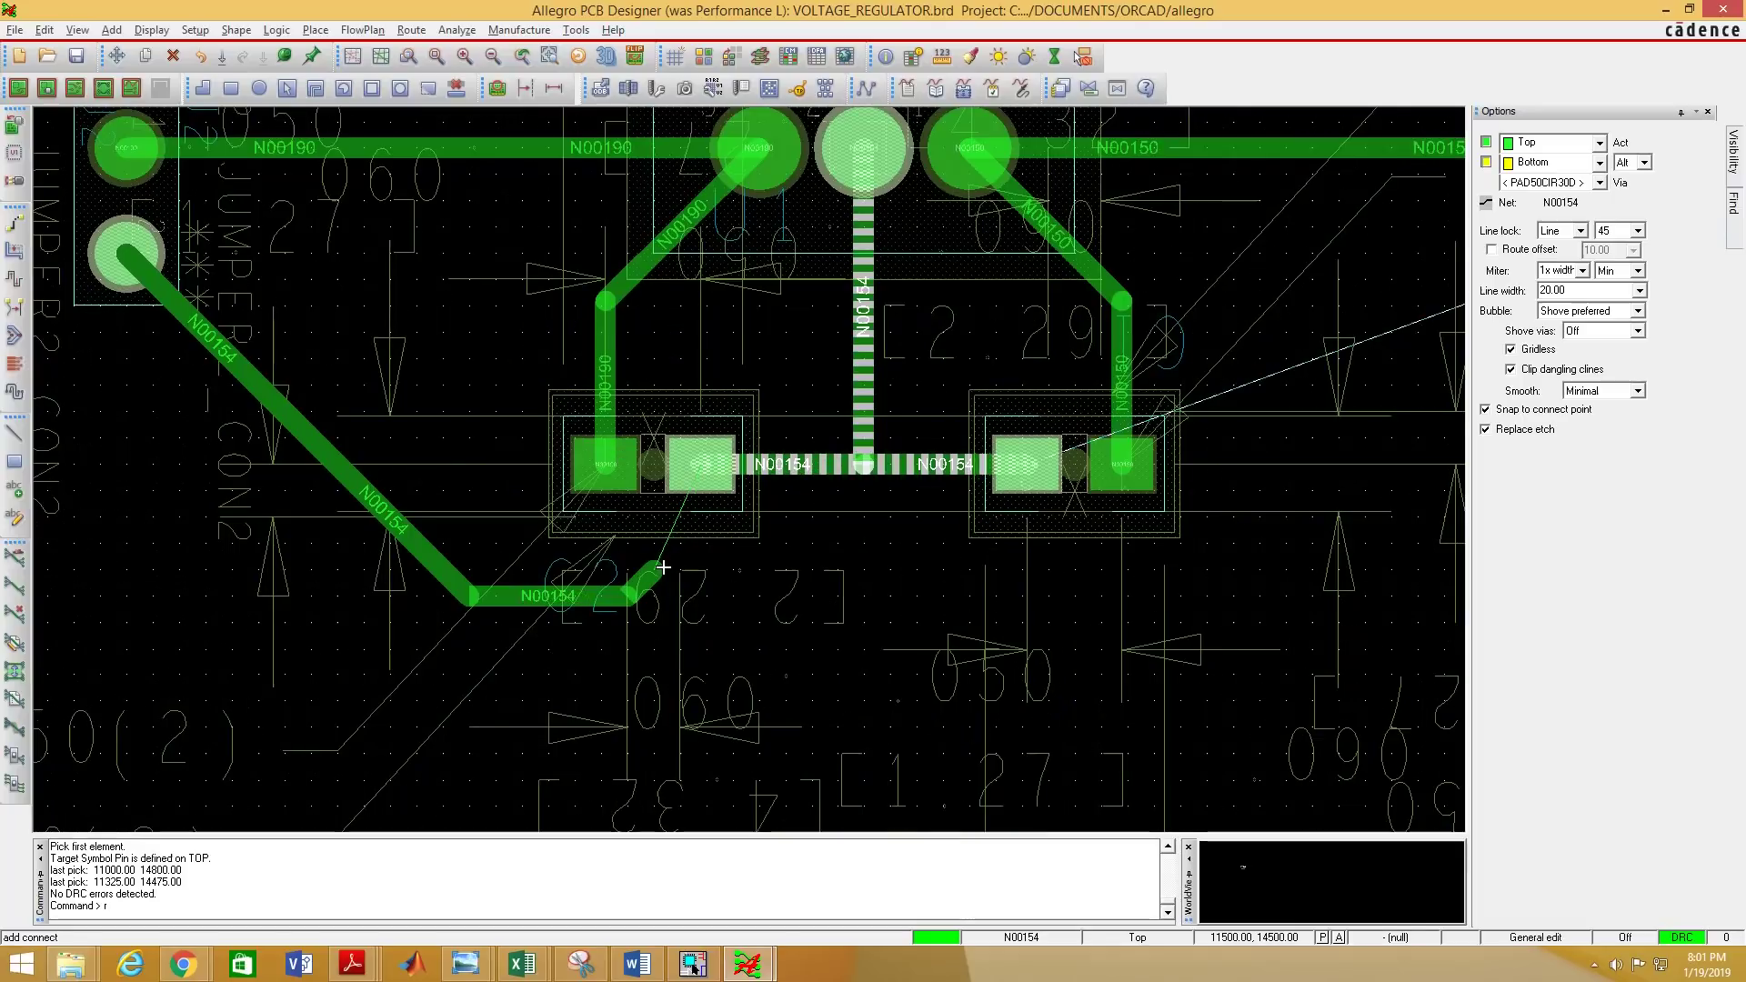
left_click(663, 567)
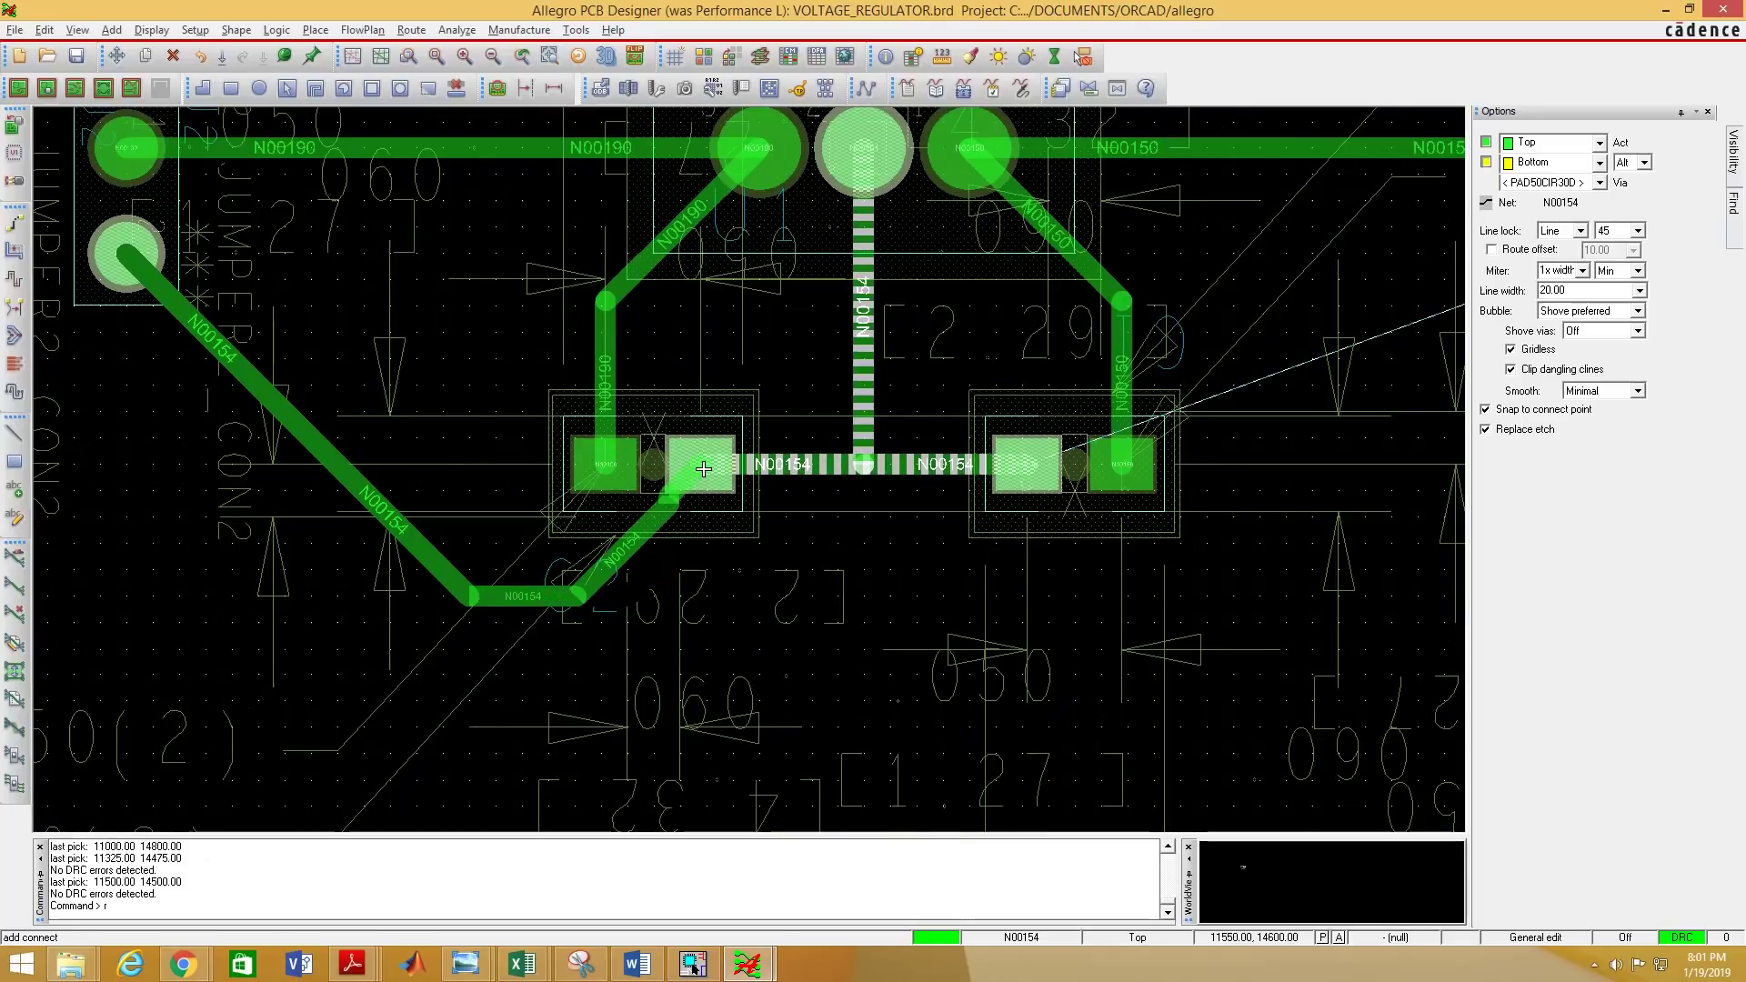
left_click(704, 469)
Route a Top-layer trace from C1's left pad, passing below C1, to J1's lower pin and finish routing.
scroll(537, 568, "down", 2)
left_click(799, 534)
left_click(790, 523)
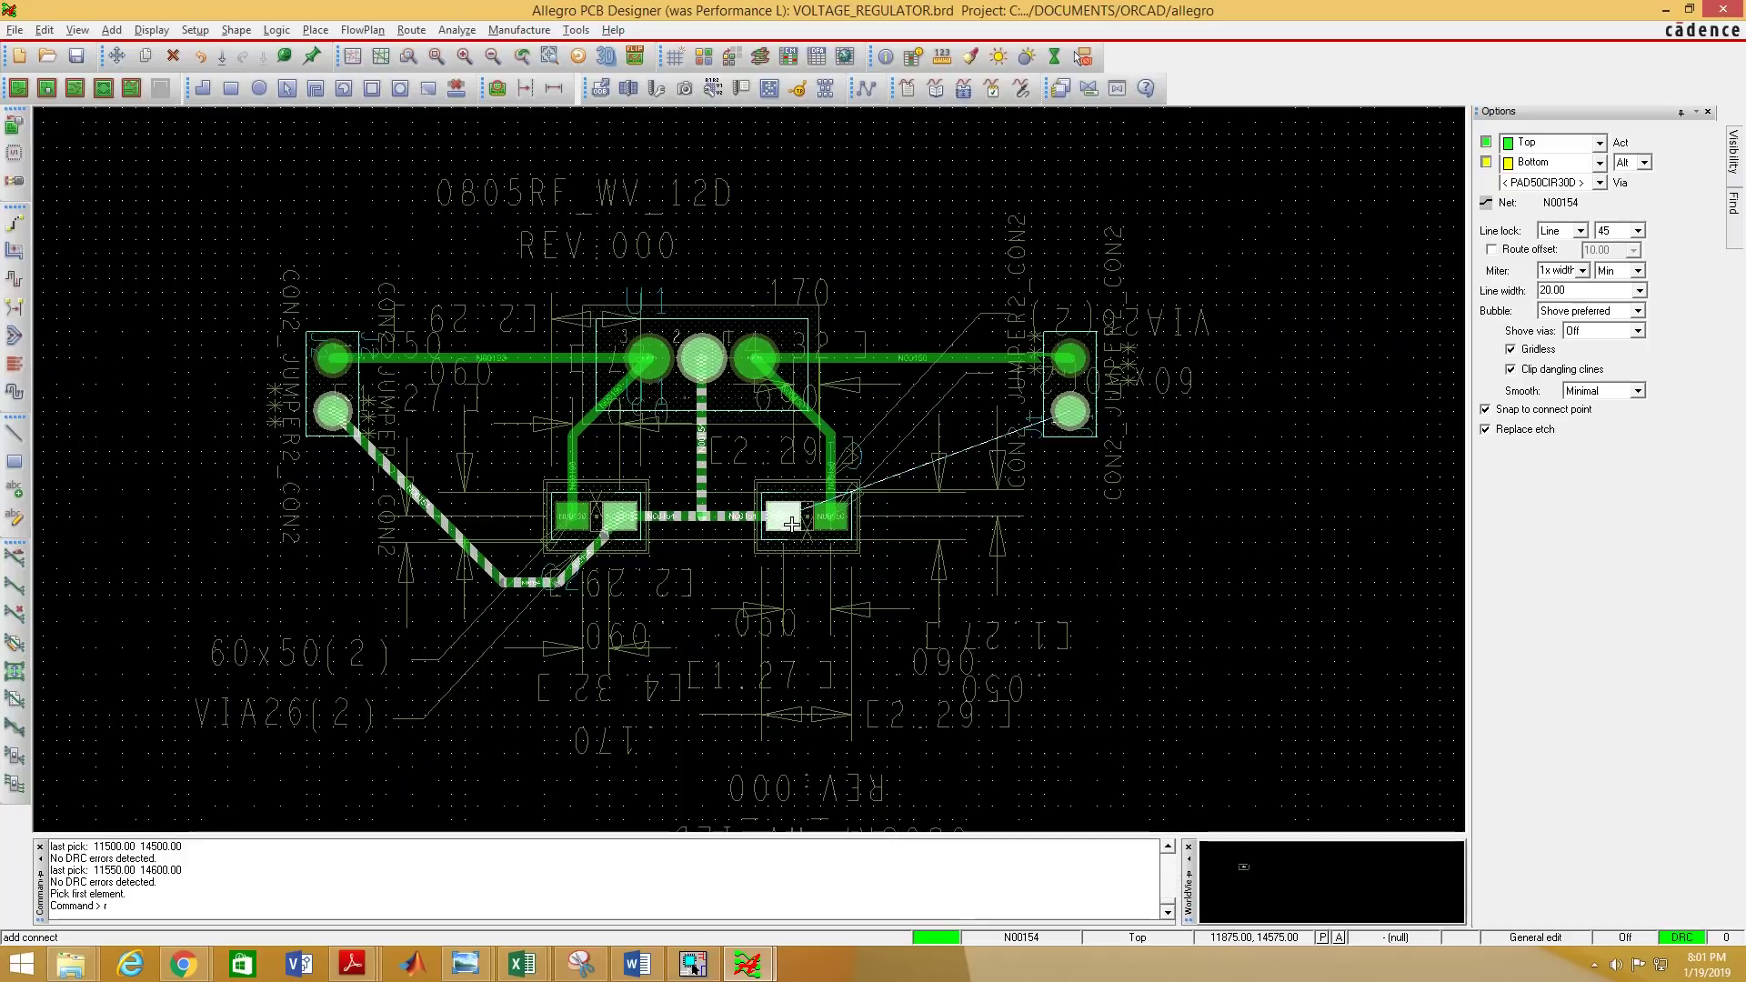
left_click(825, 590)
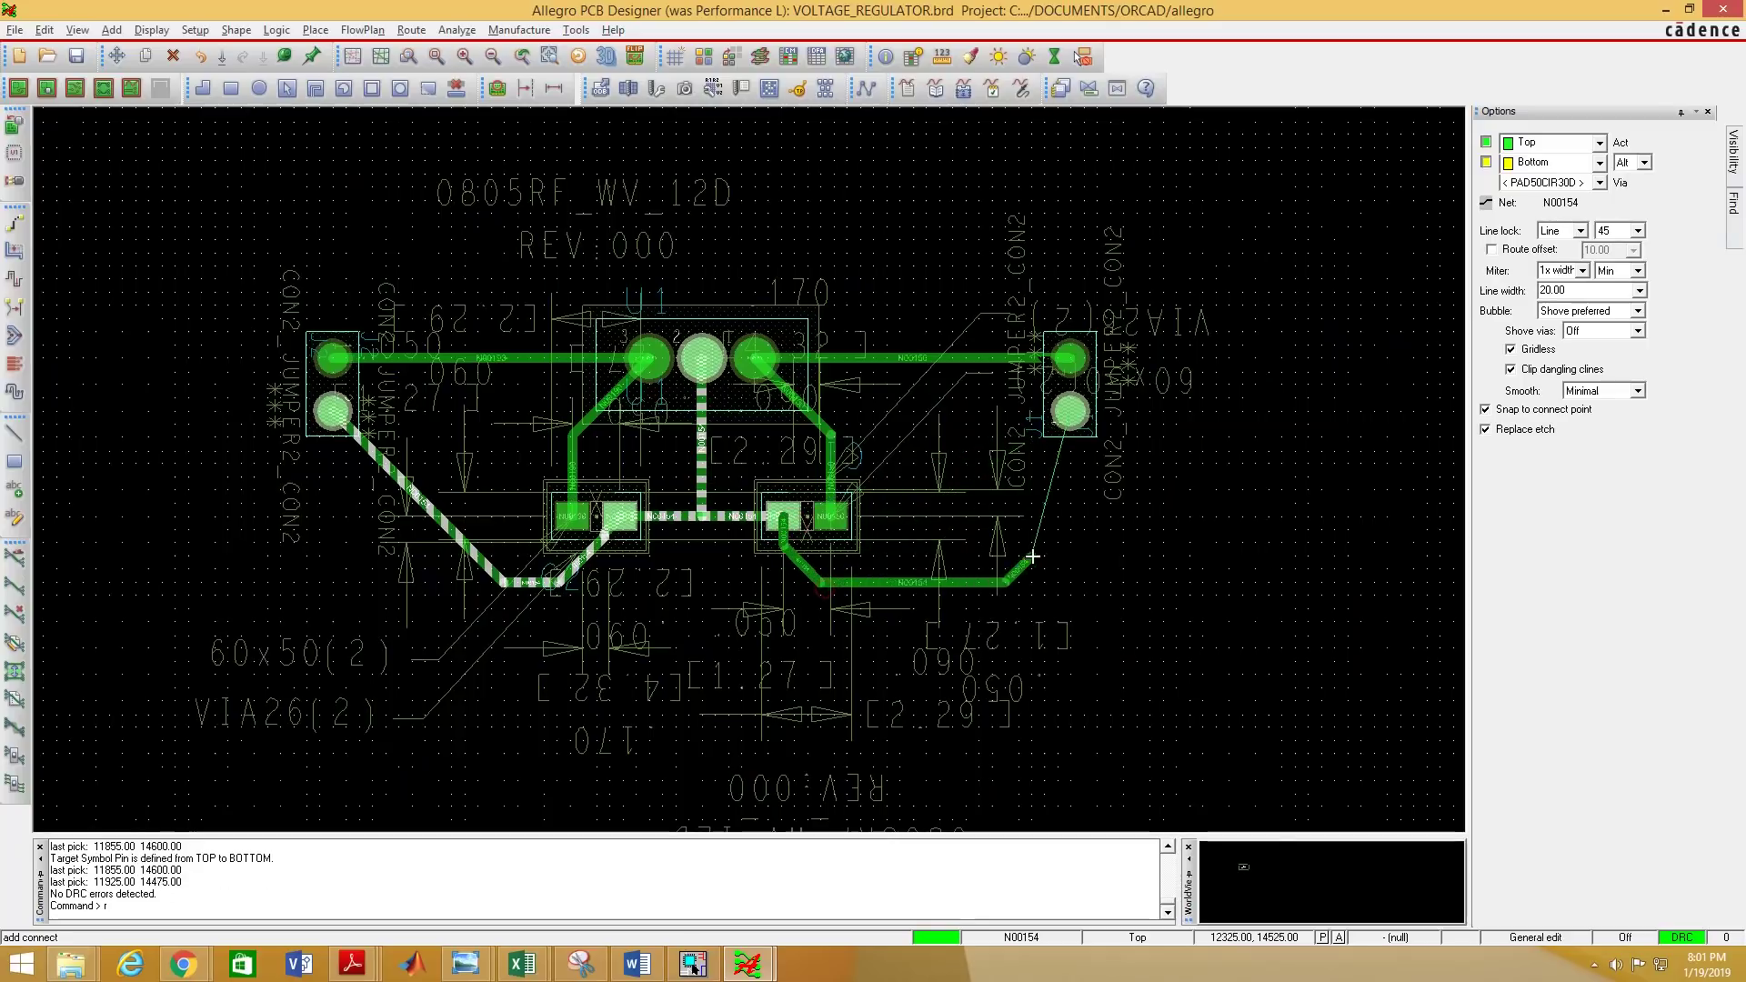
left_click(1044, 507)
left_click(1069, 416)
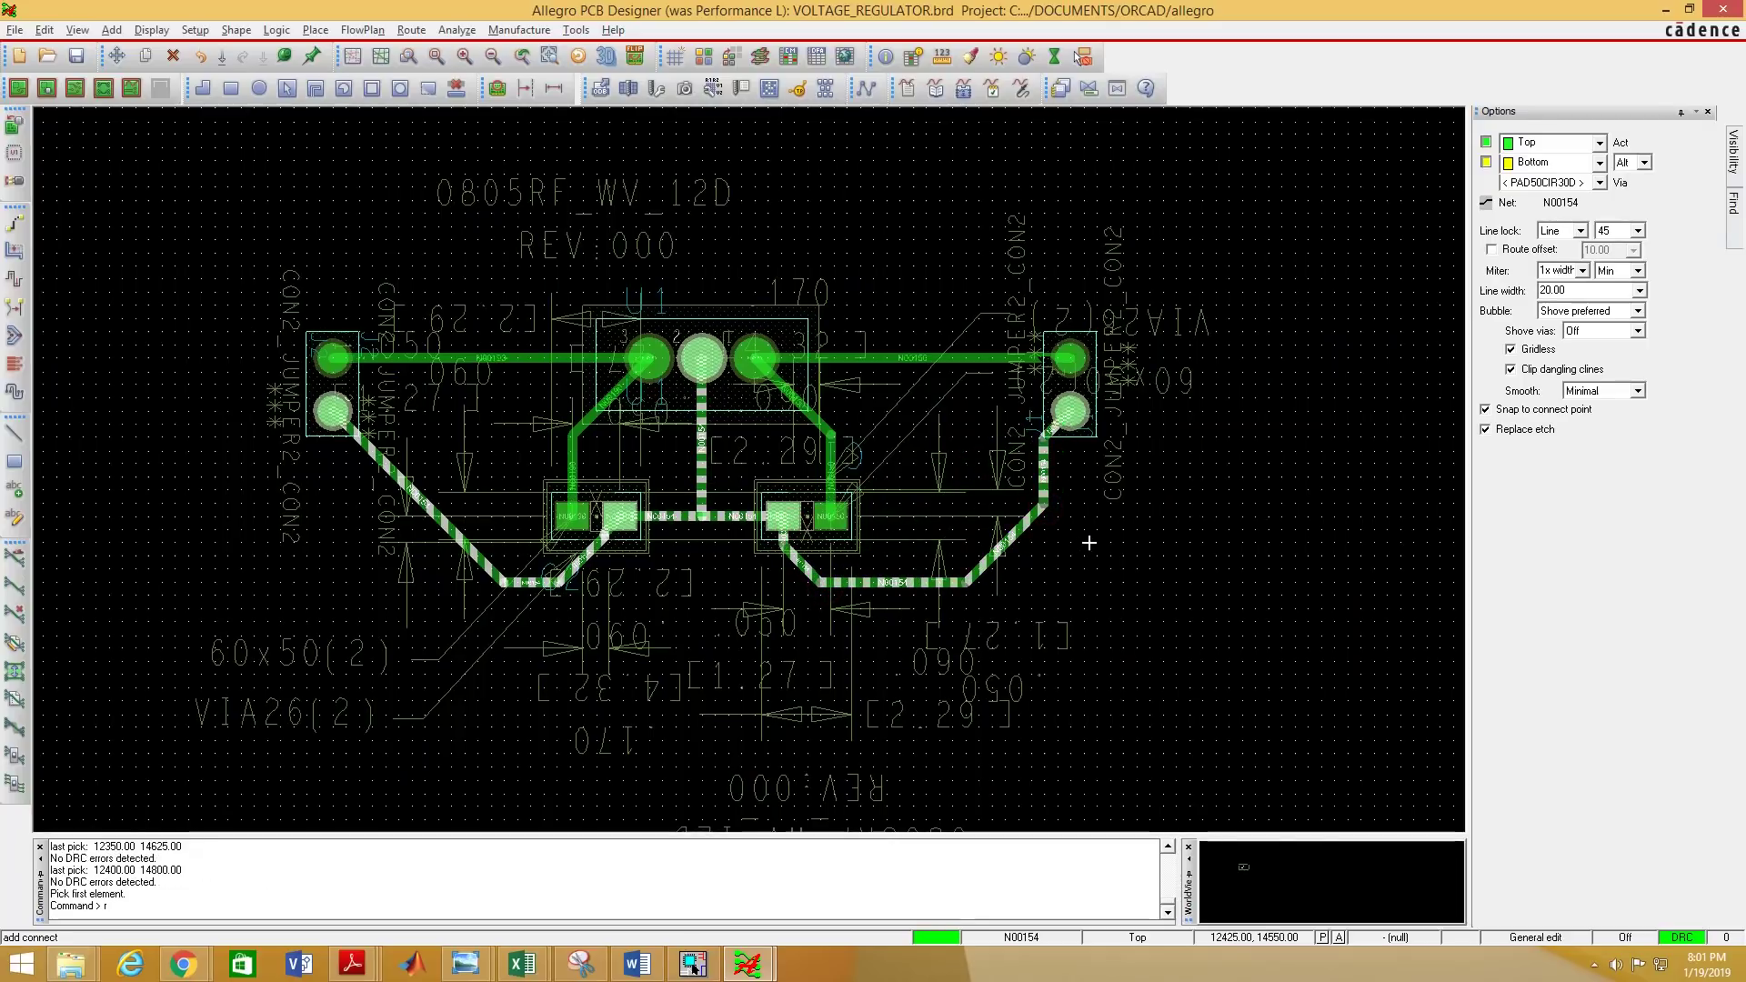
right_click(1089, 543)
left_click(1149, 555)
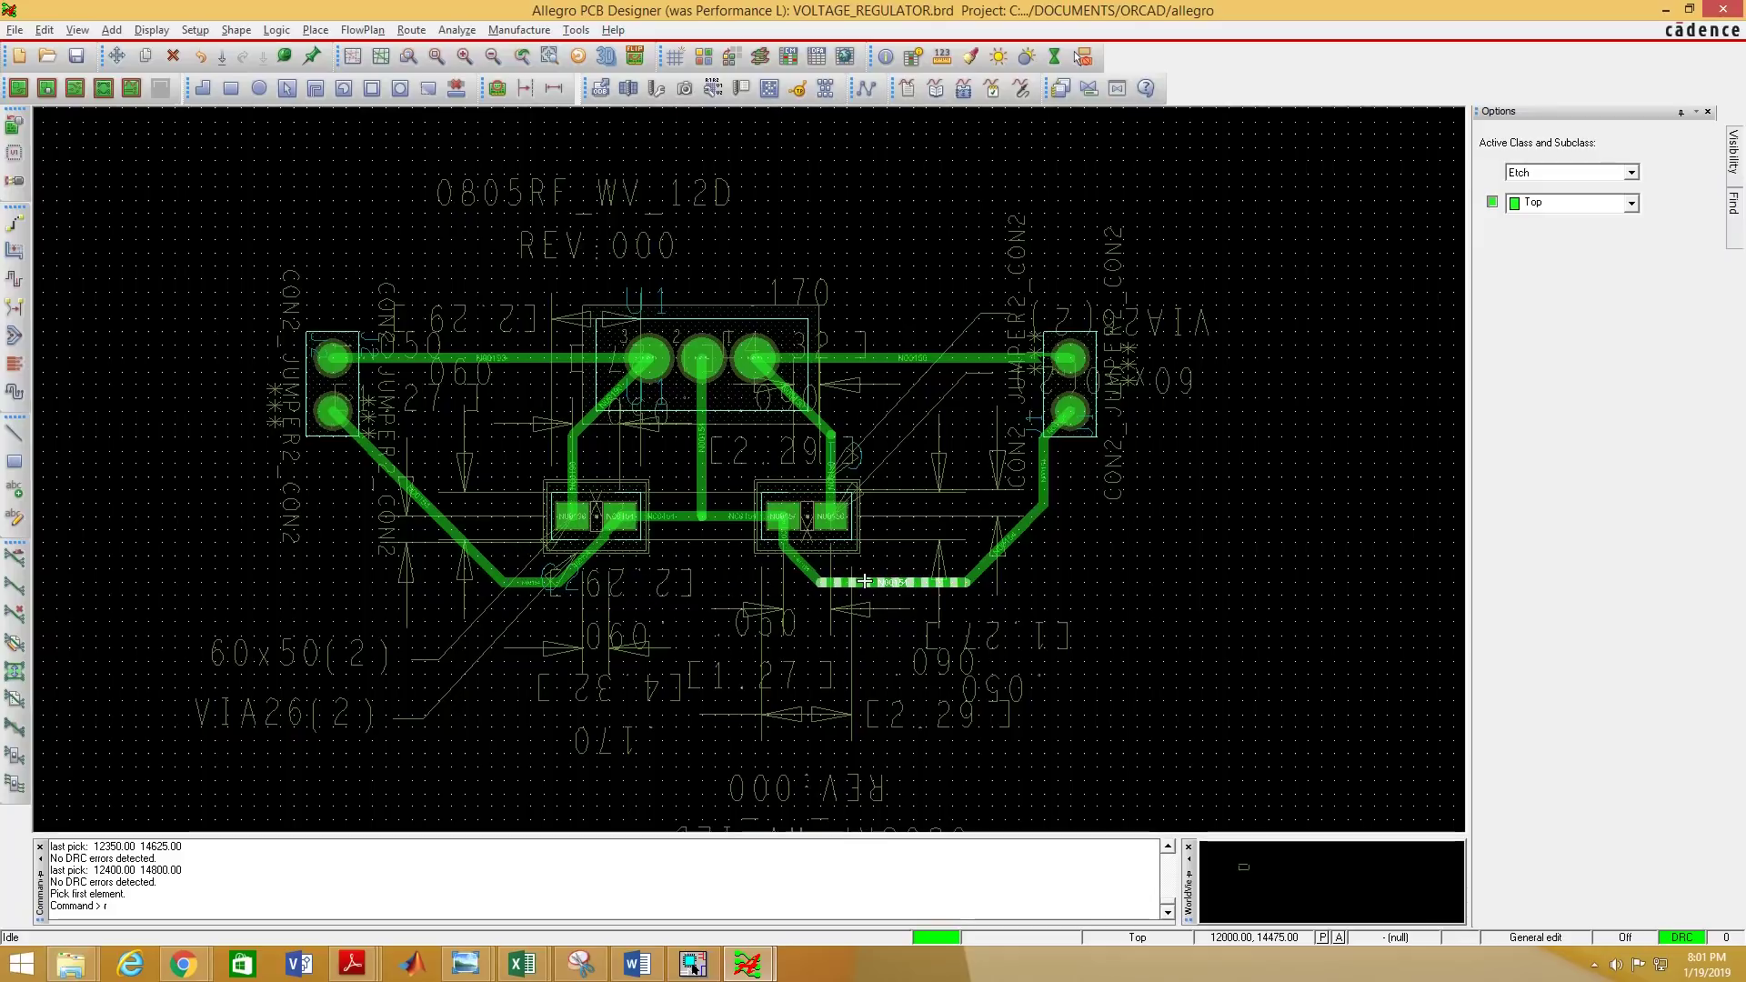
Slide the horizontal trace segments below C2 and C1 up toward the capacitors, to Y 14525.
left_click(15, 254)
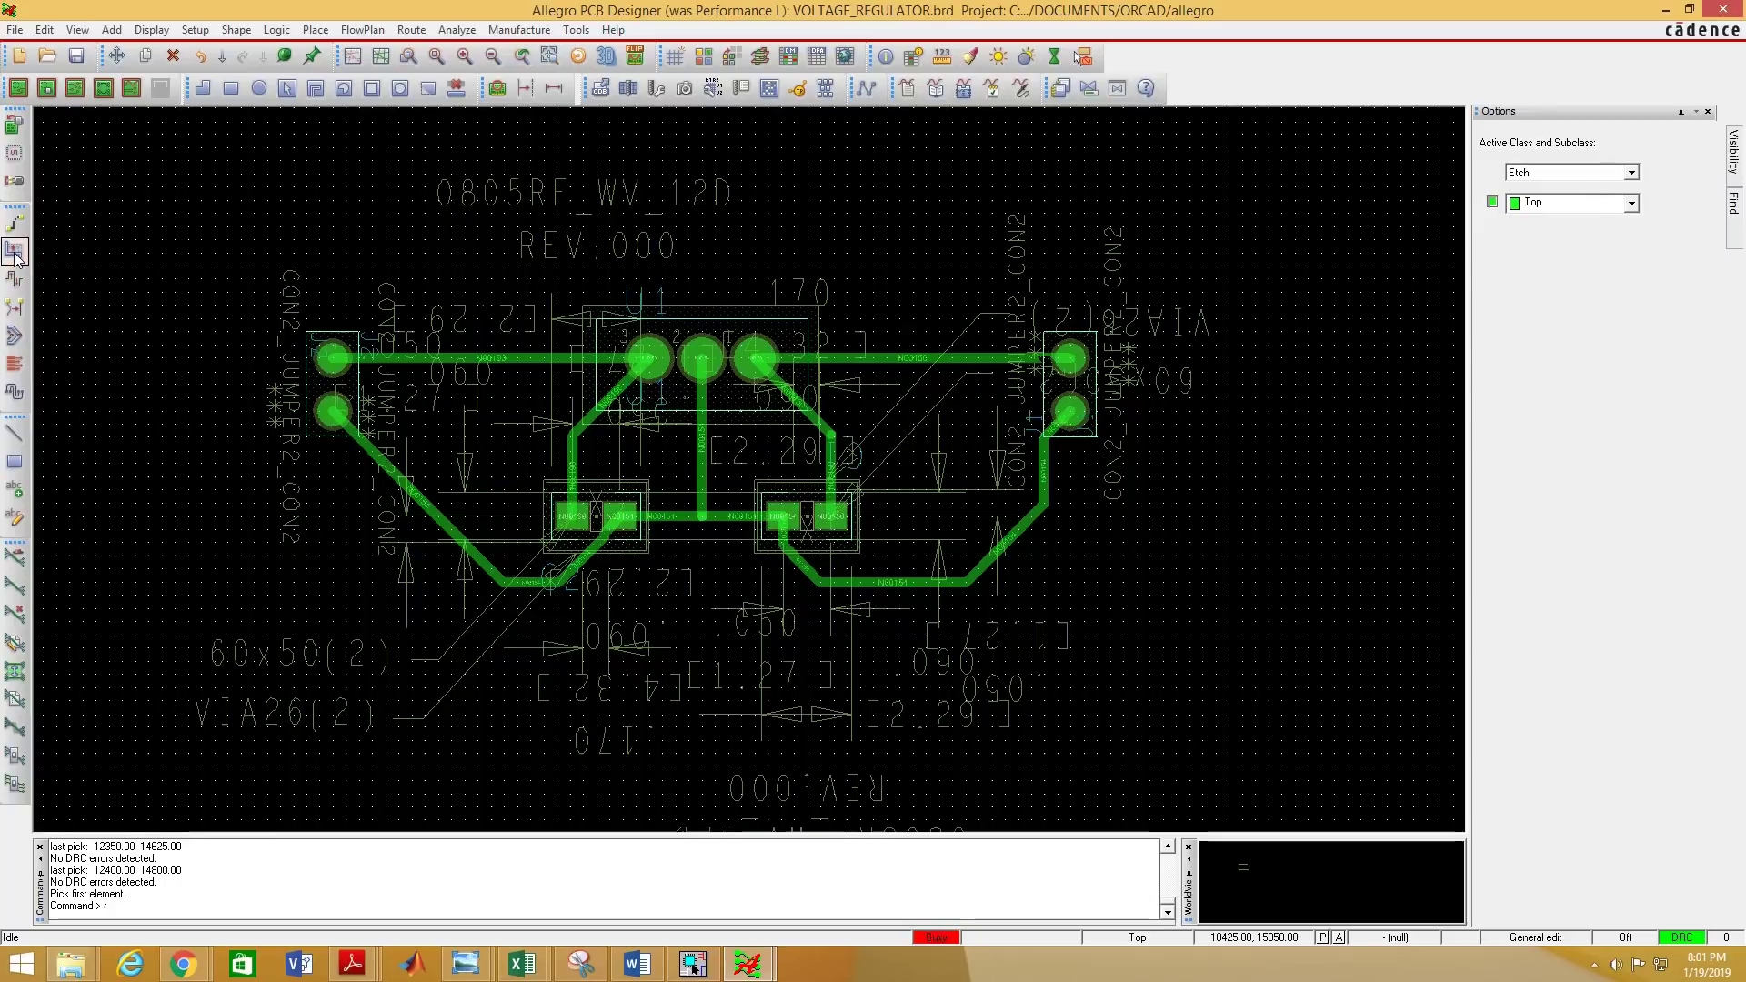
left_click(527, 580)
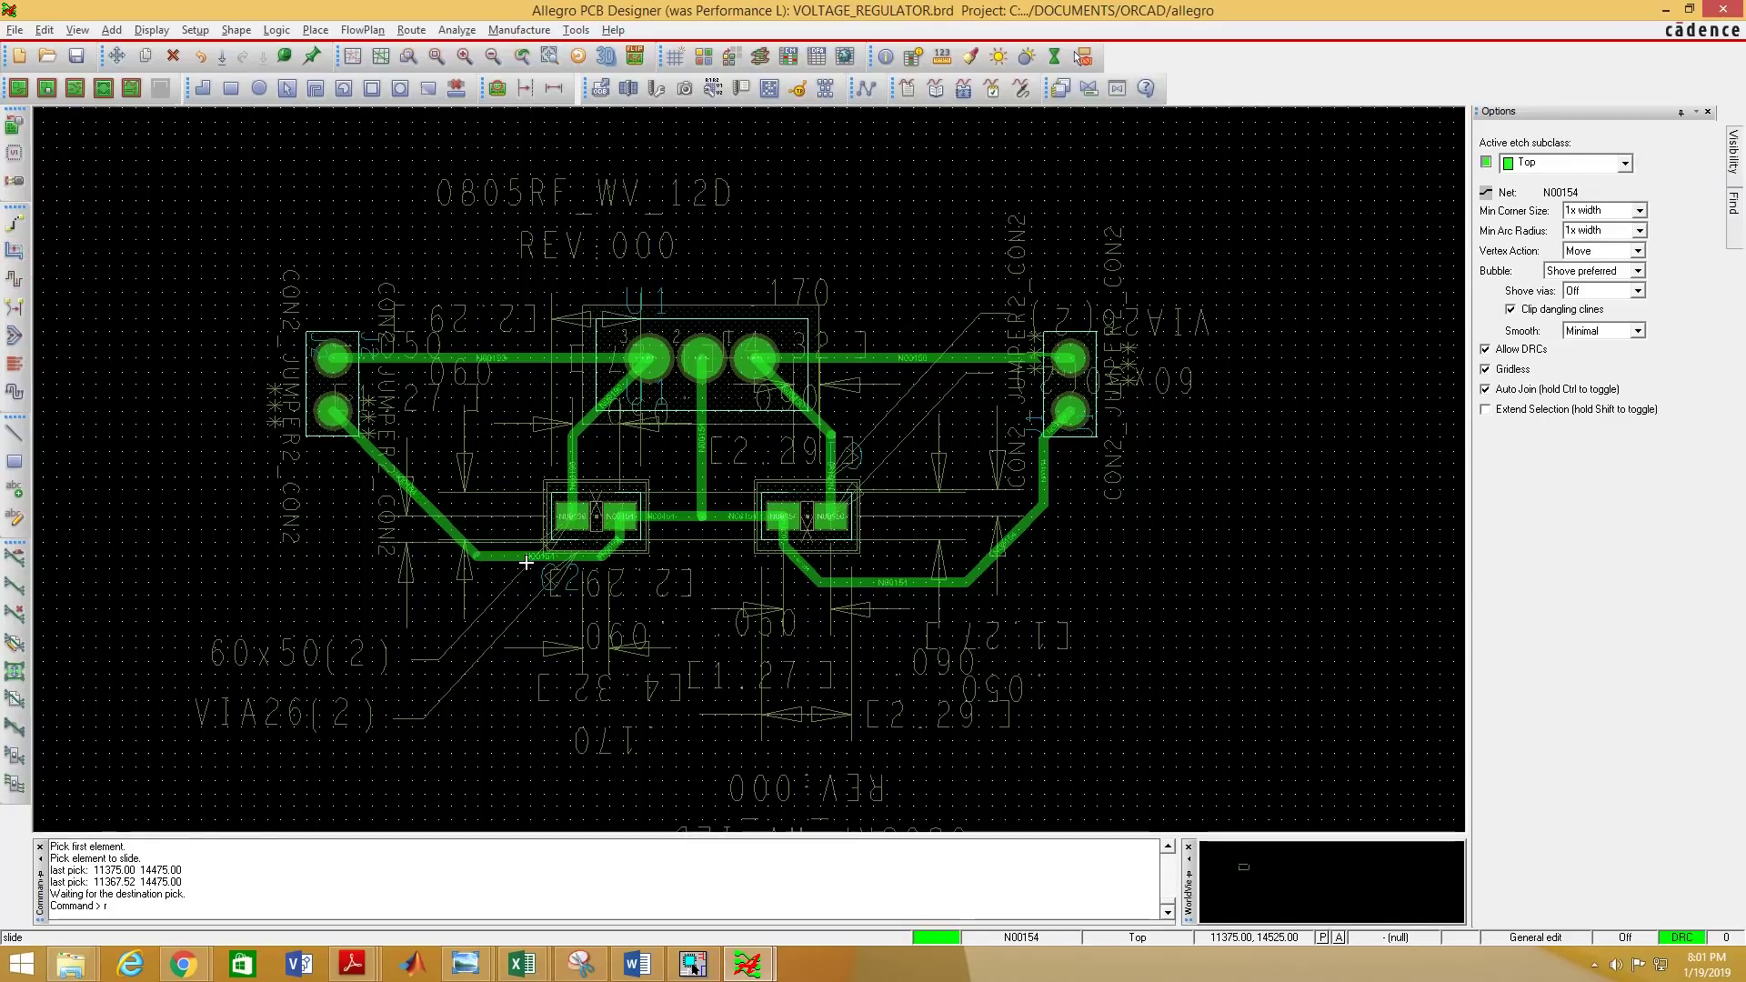
left_click(527, 563)
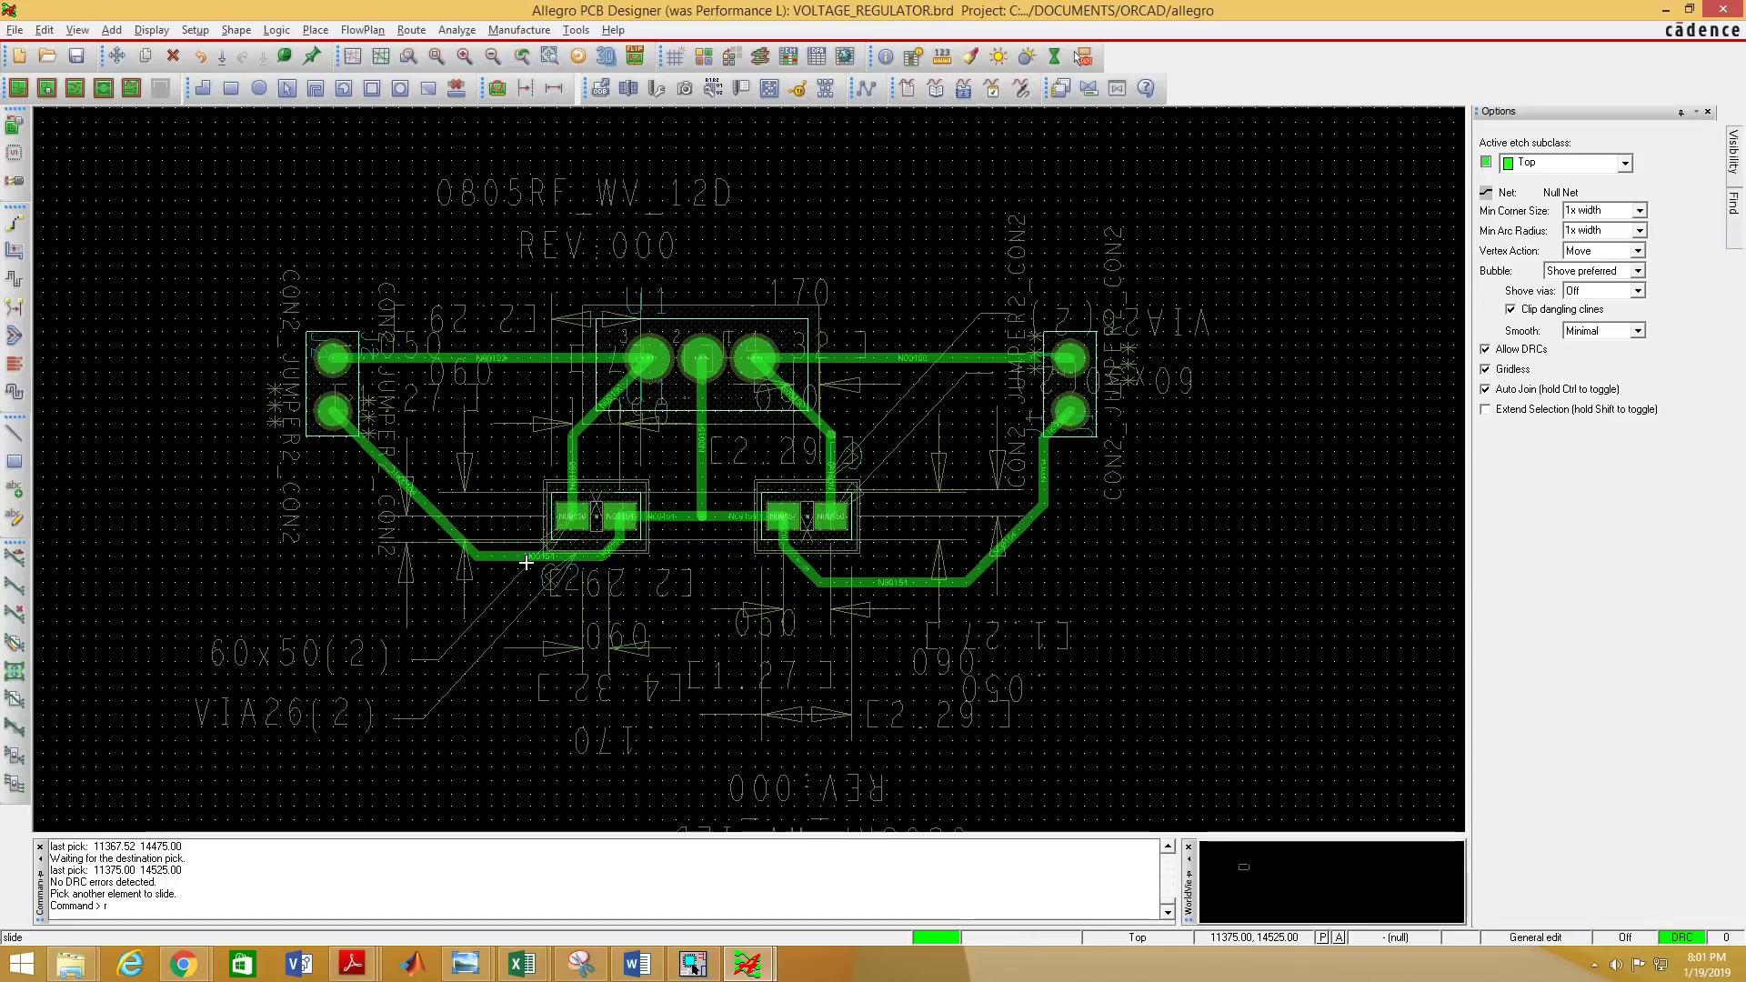
left_click(915, 589)
left_click(915, 562)
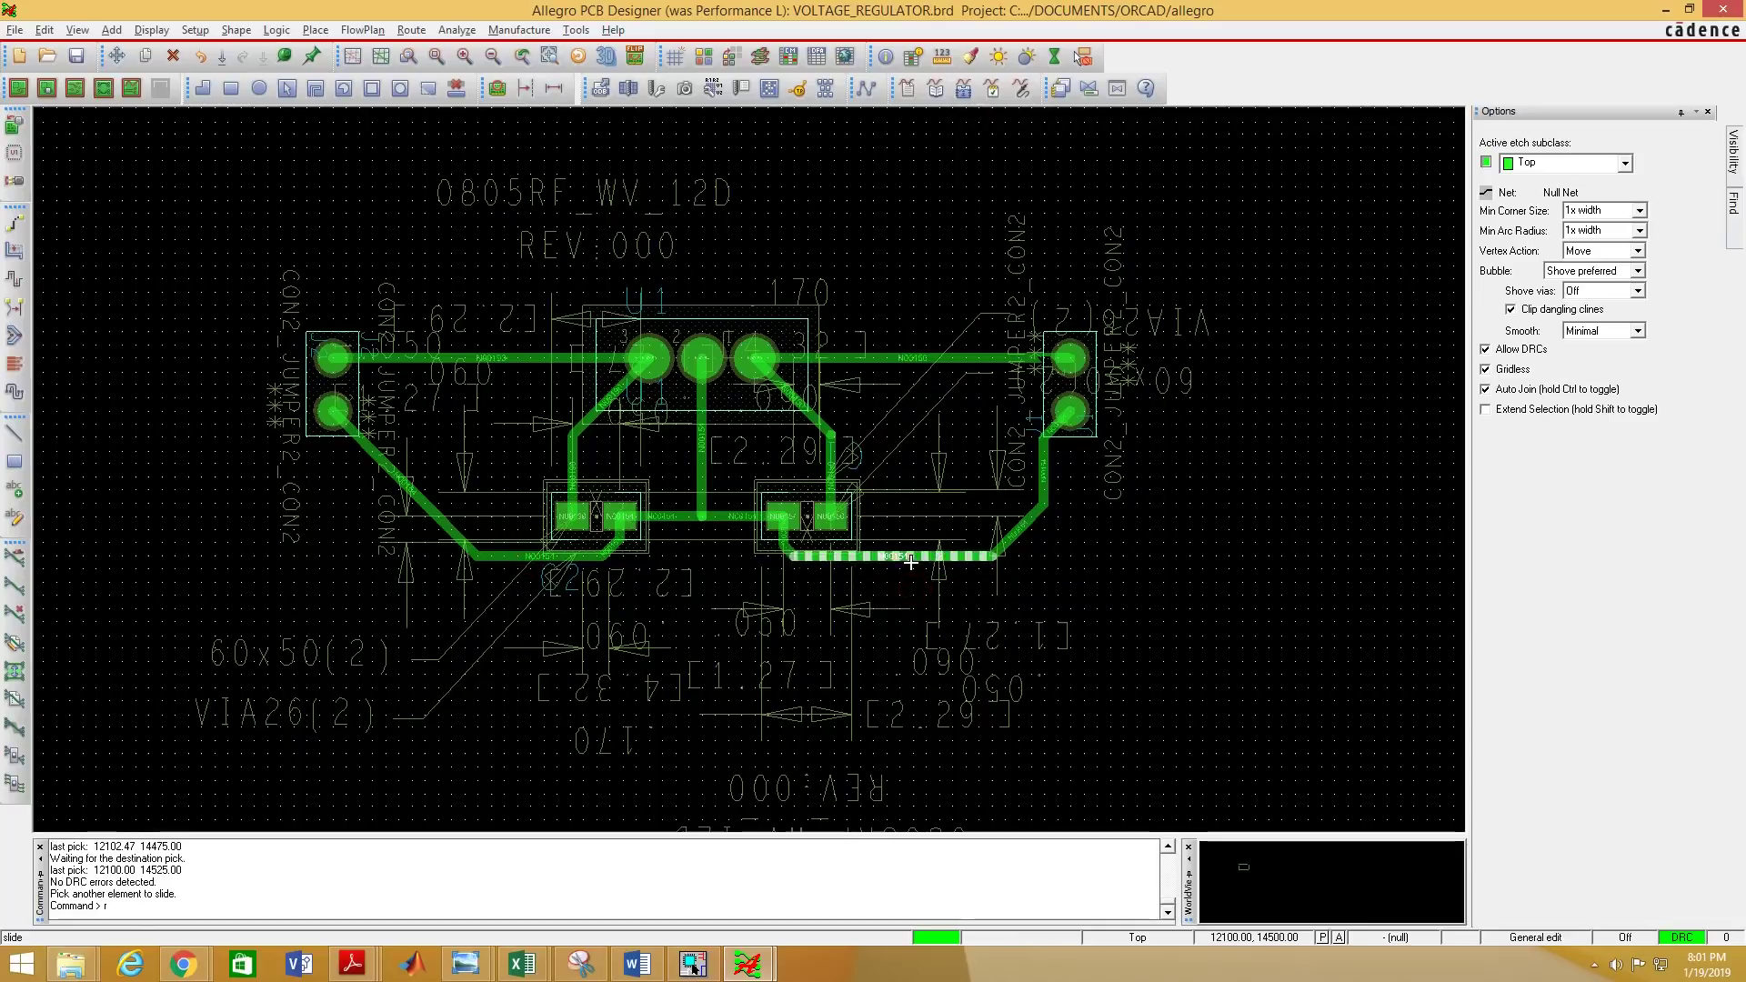
Slide the diagonal segment of the C1-to-J1 trace inward so it runs straight into J1's lower pin.
left_click(1024, 534)
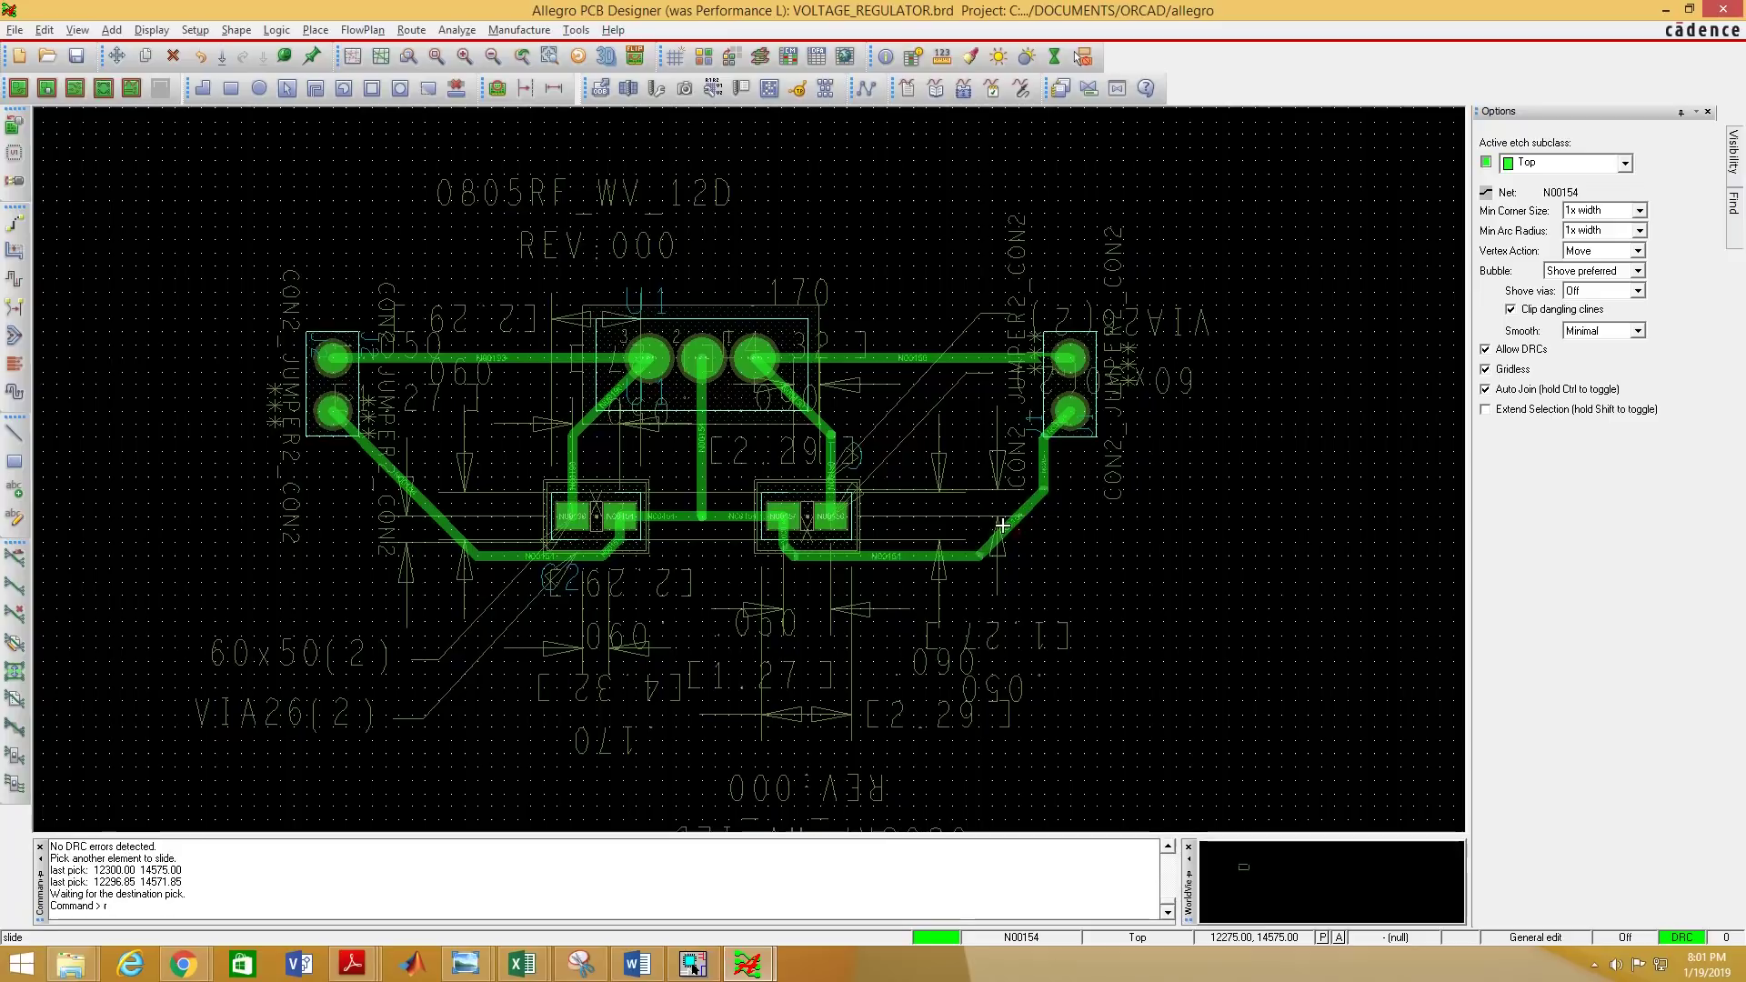
left_click(969, 514)
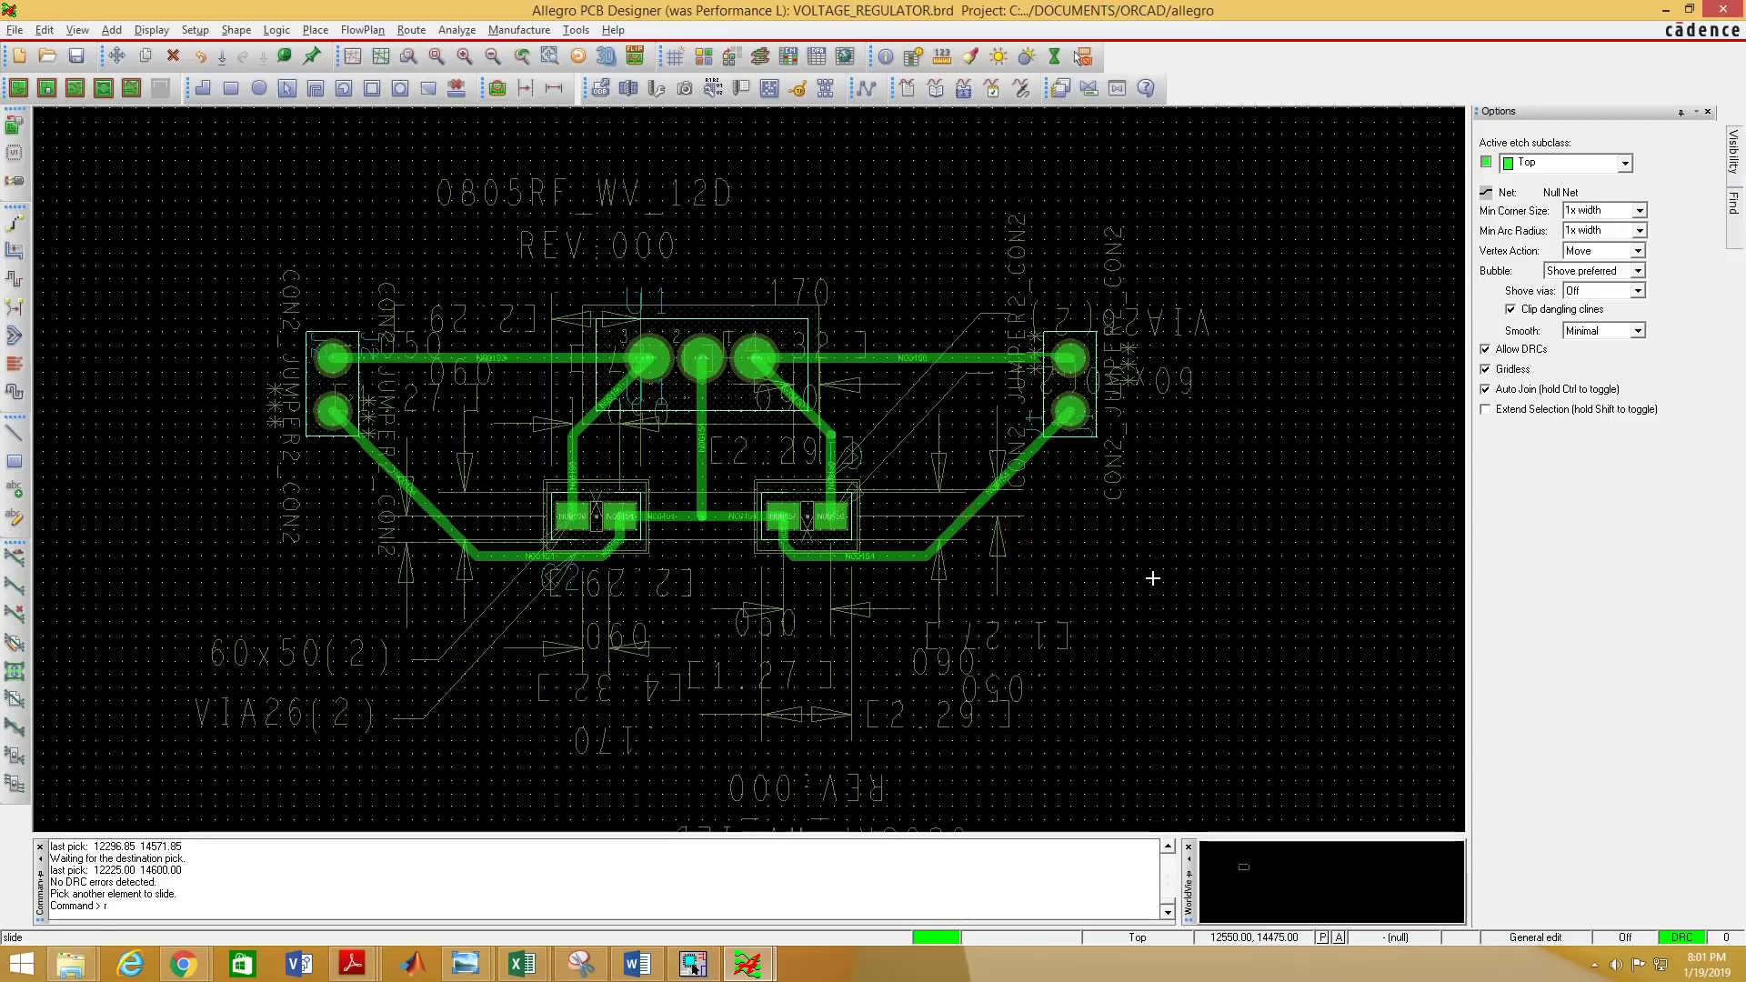
right_click(927, 442)
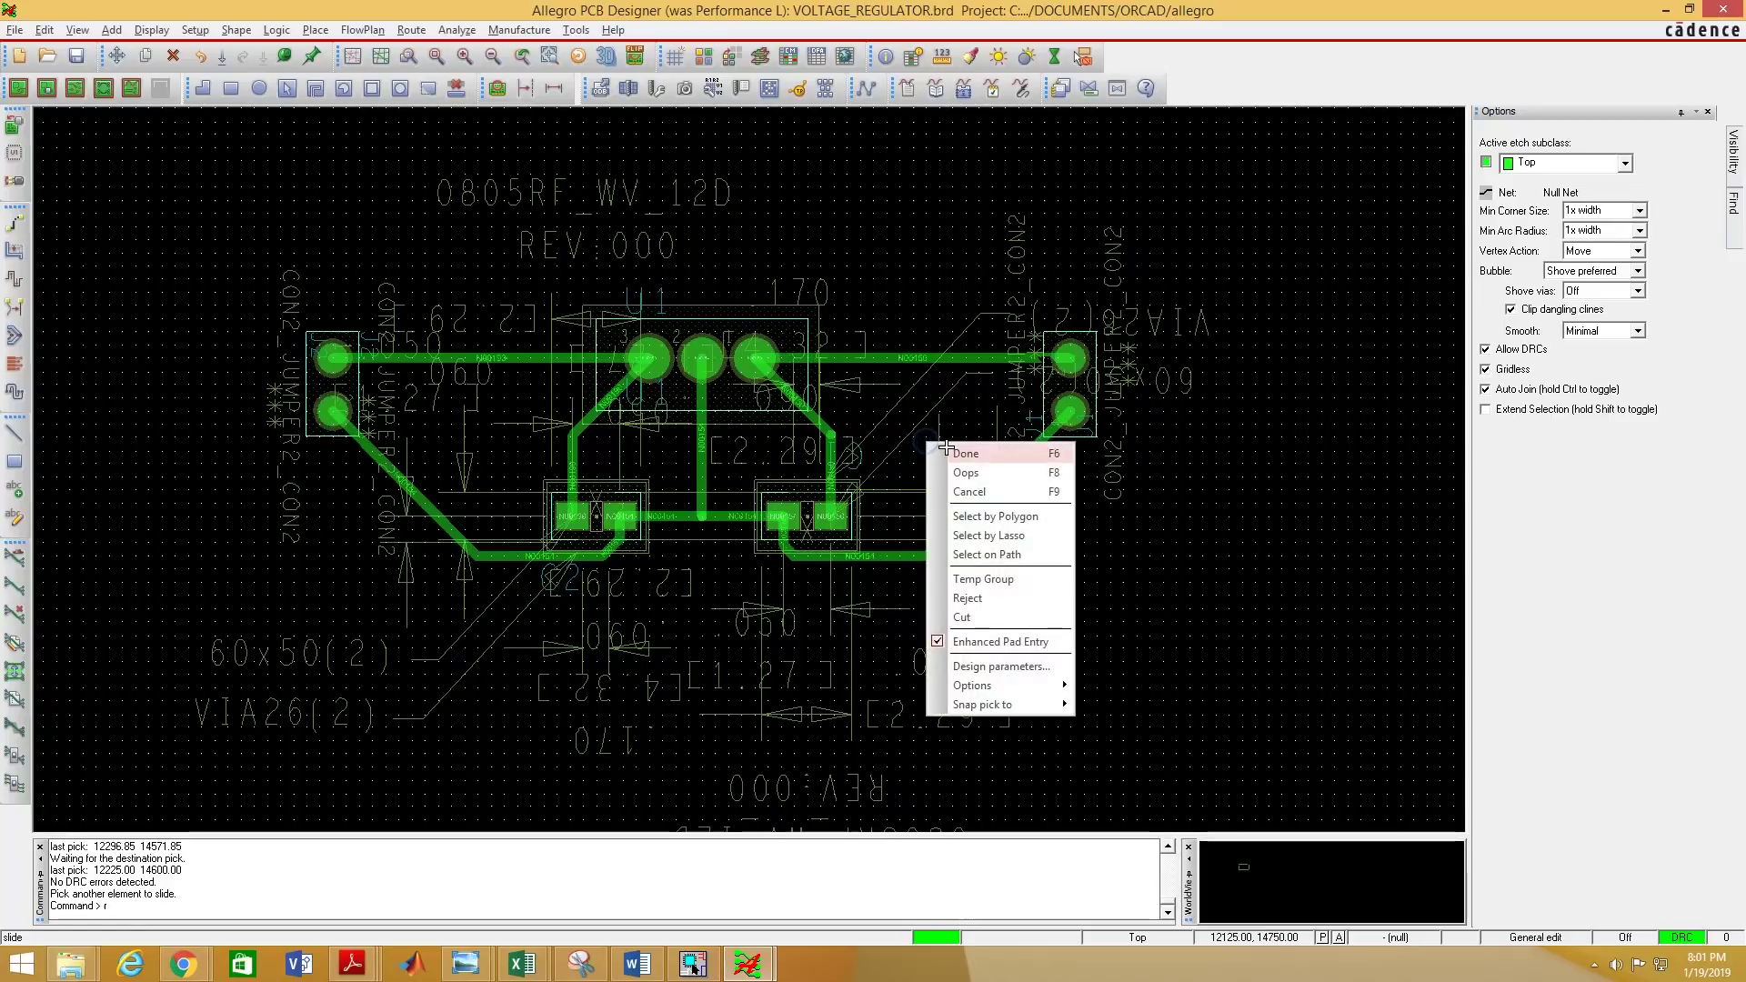
left_click(966, 453)
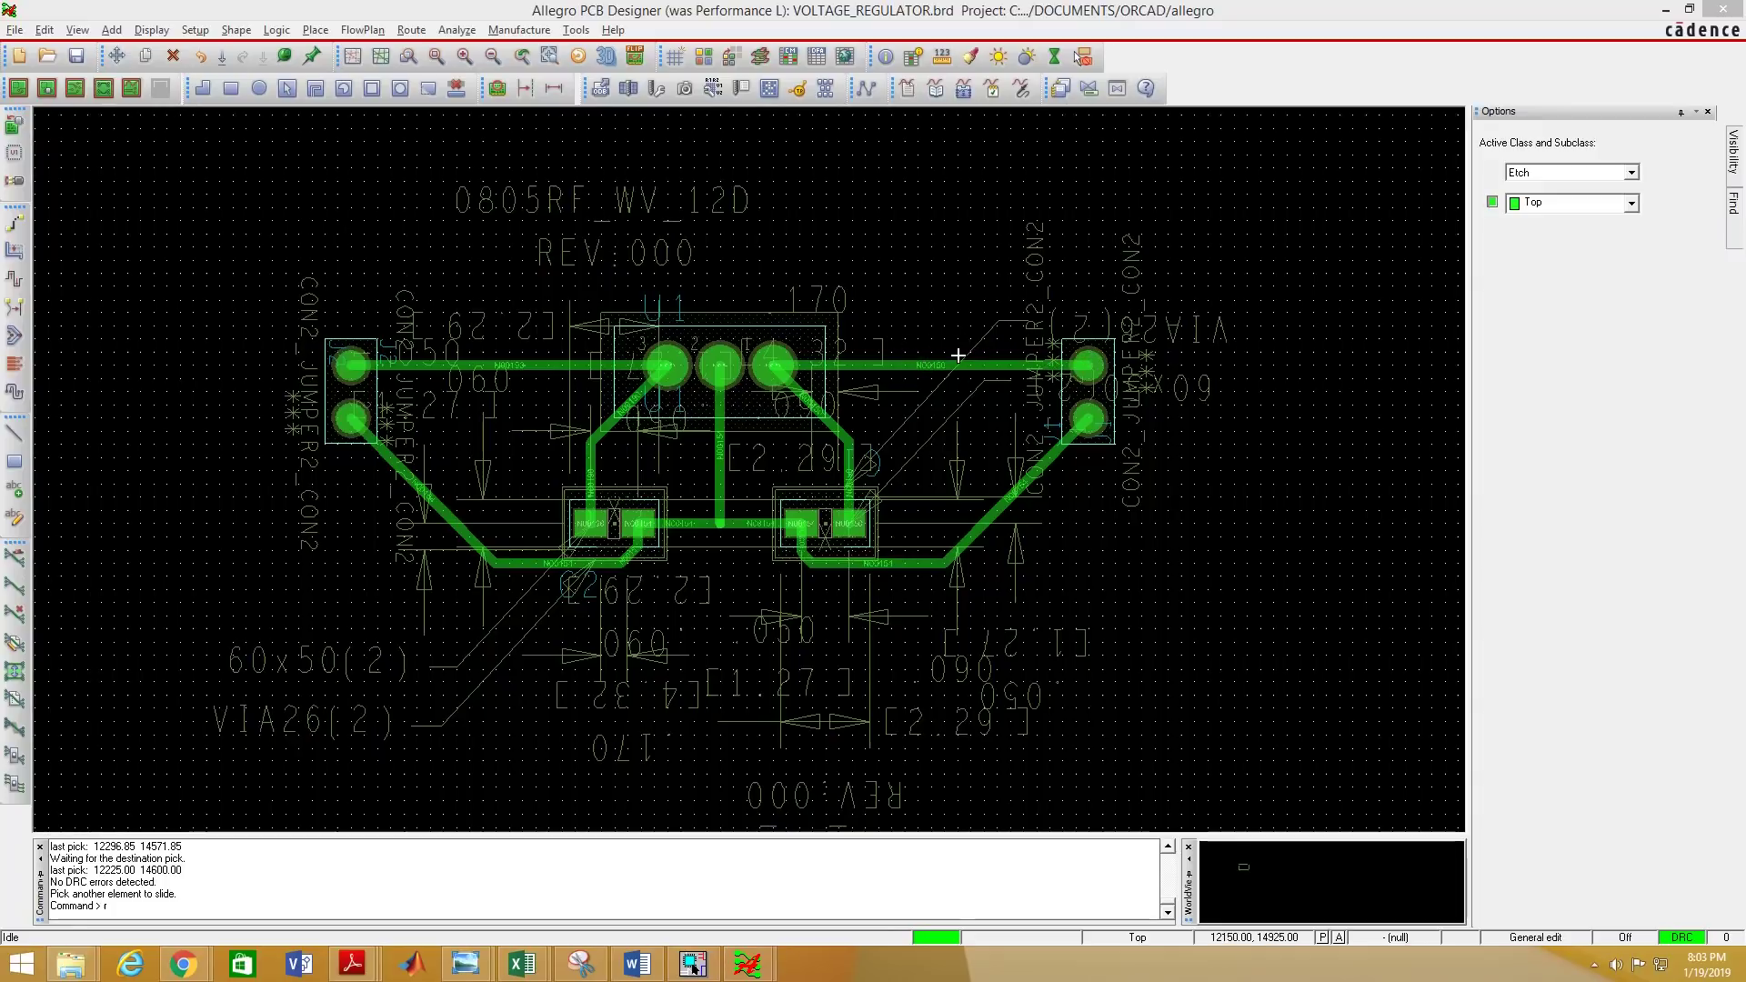
Delete the trace between pin 1 of U1 and J1's upper pin.
left_click(173, 56)
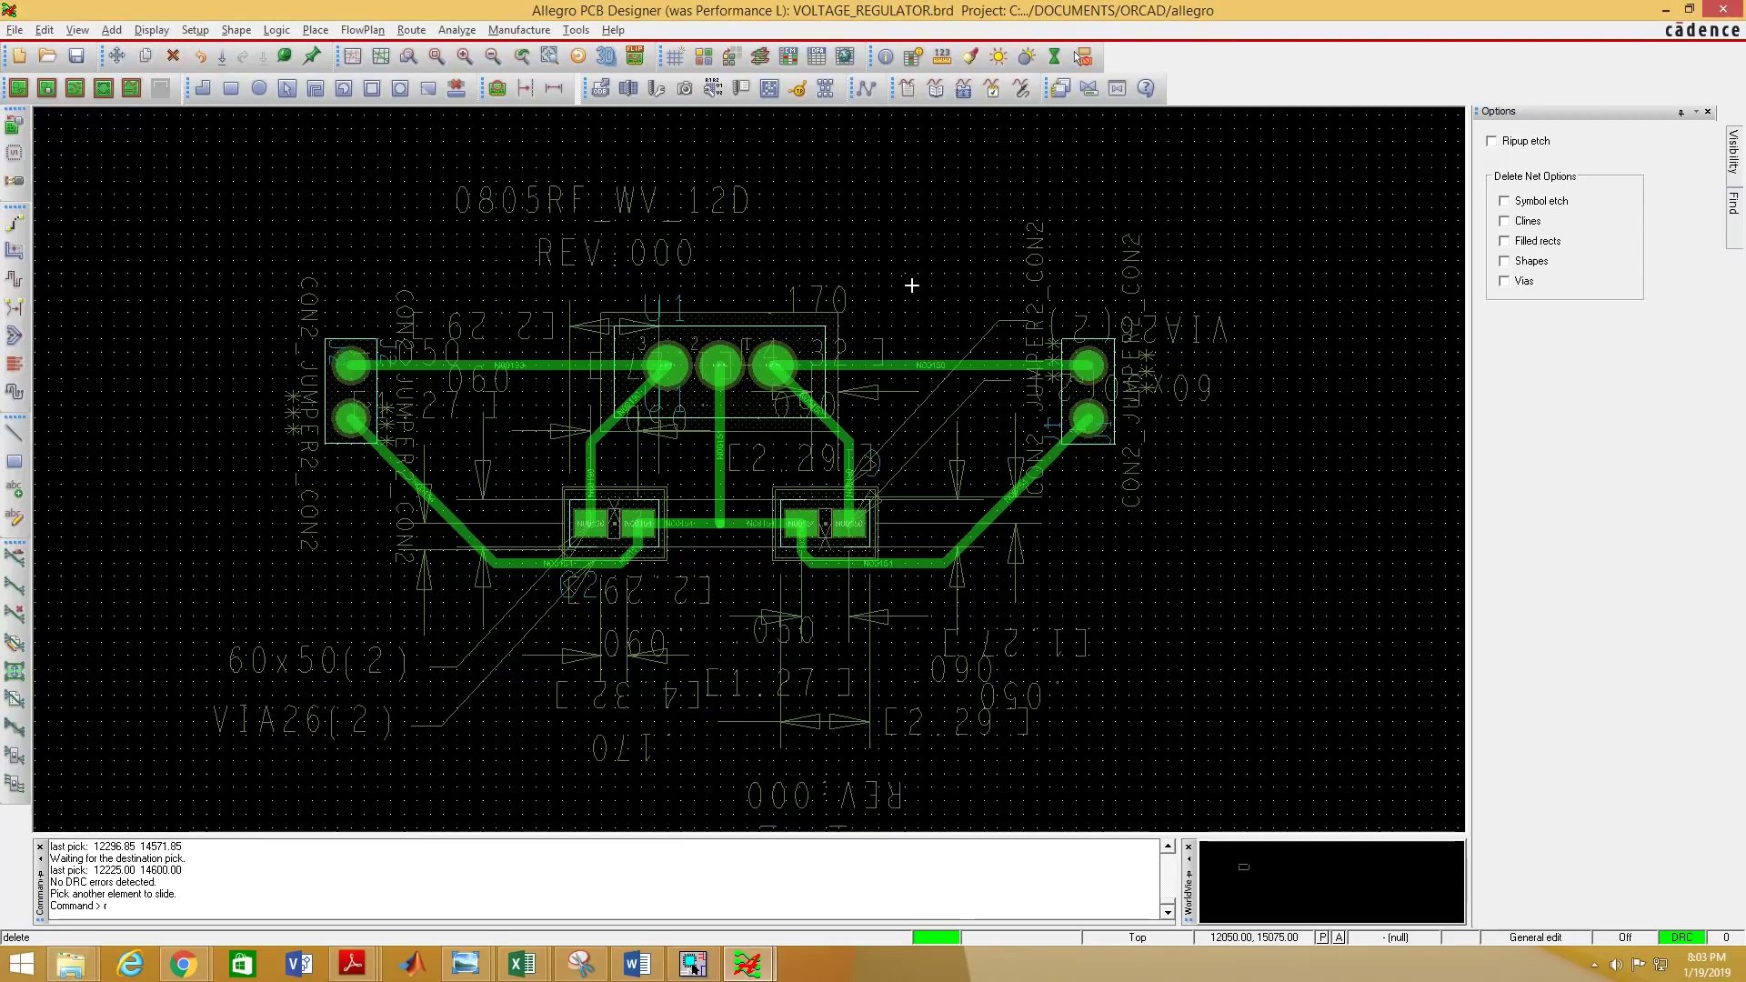
left_click(936, 363)
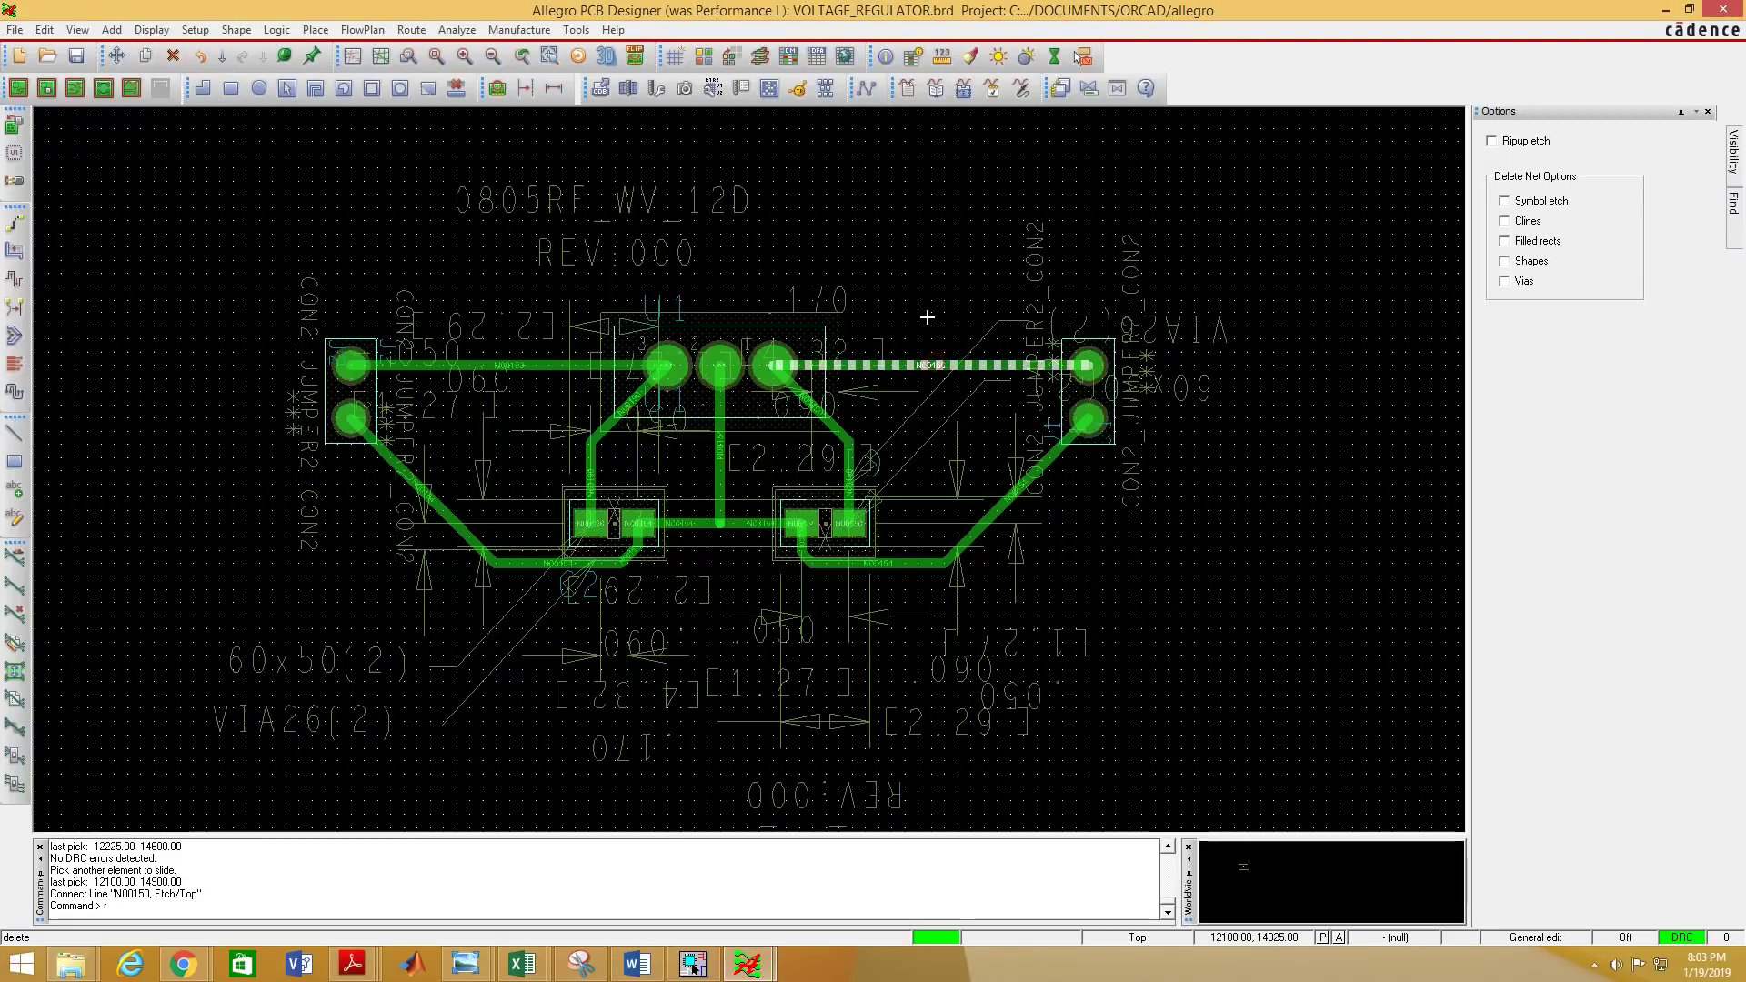
right_click(911, 255)
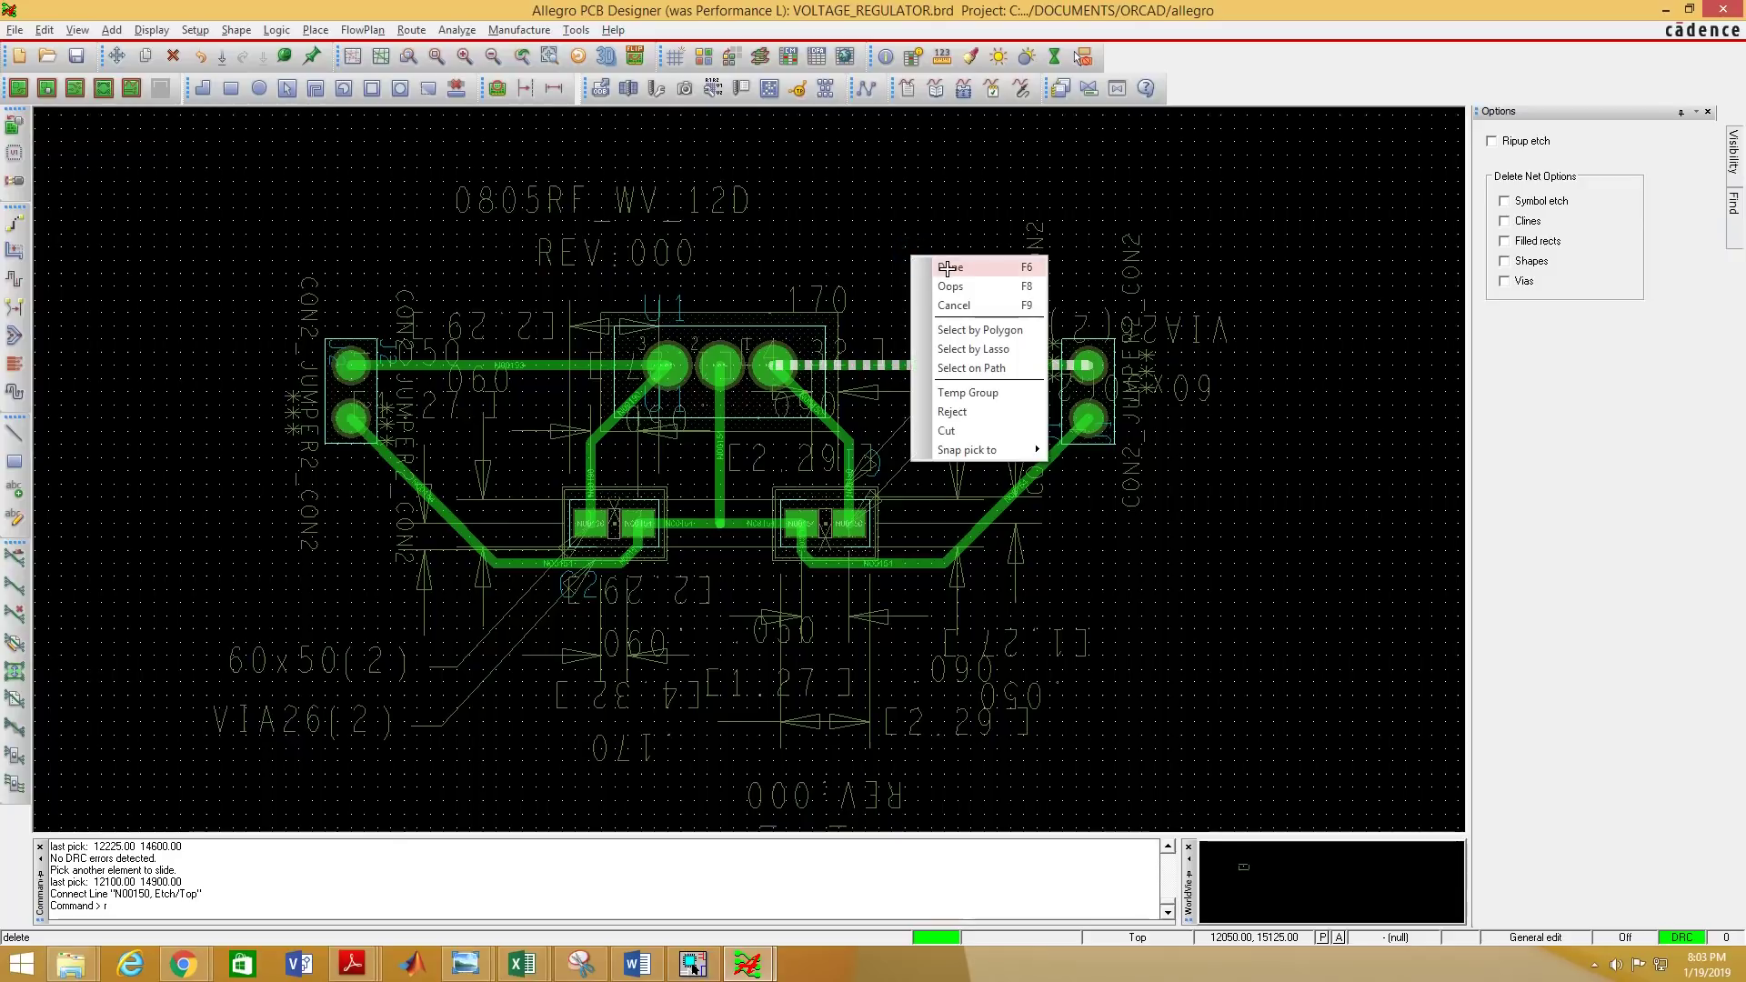
left_click(946, 268)
Route a horizontal Top-layer trace from pin 1 of U1 toward J1 and place a PAD50CIR30D via midway, at X 12100, Y 14900.
scroll(894, 357, "up", 2)
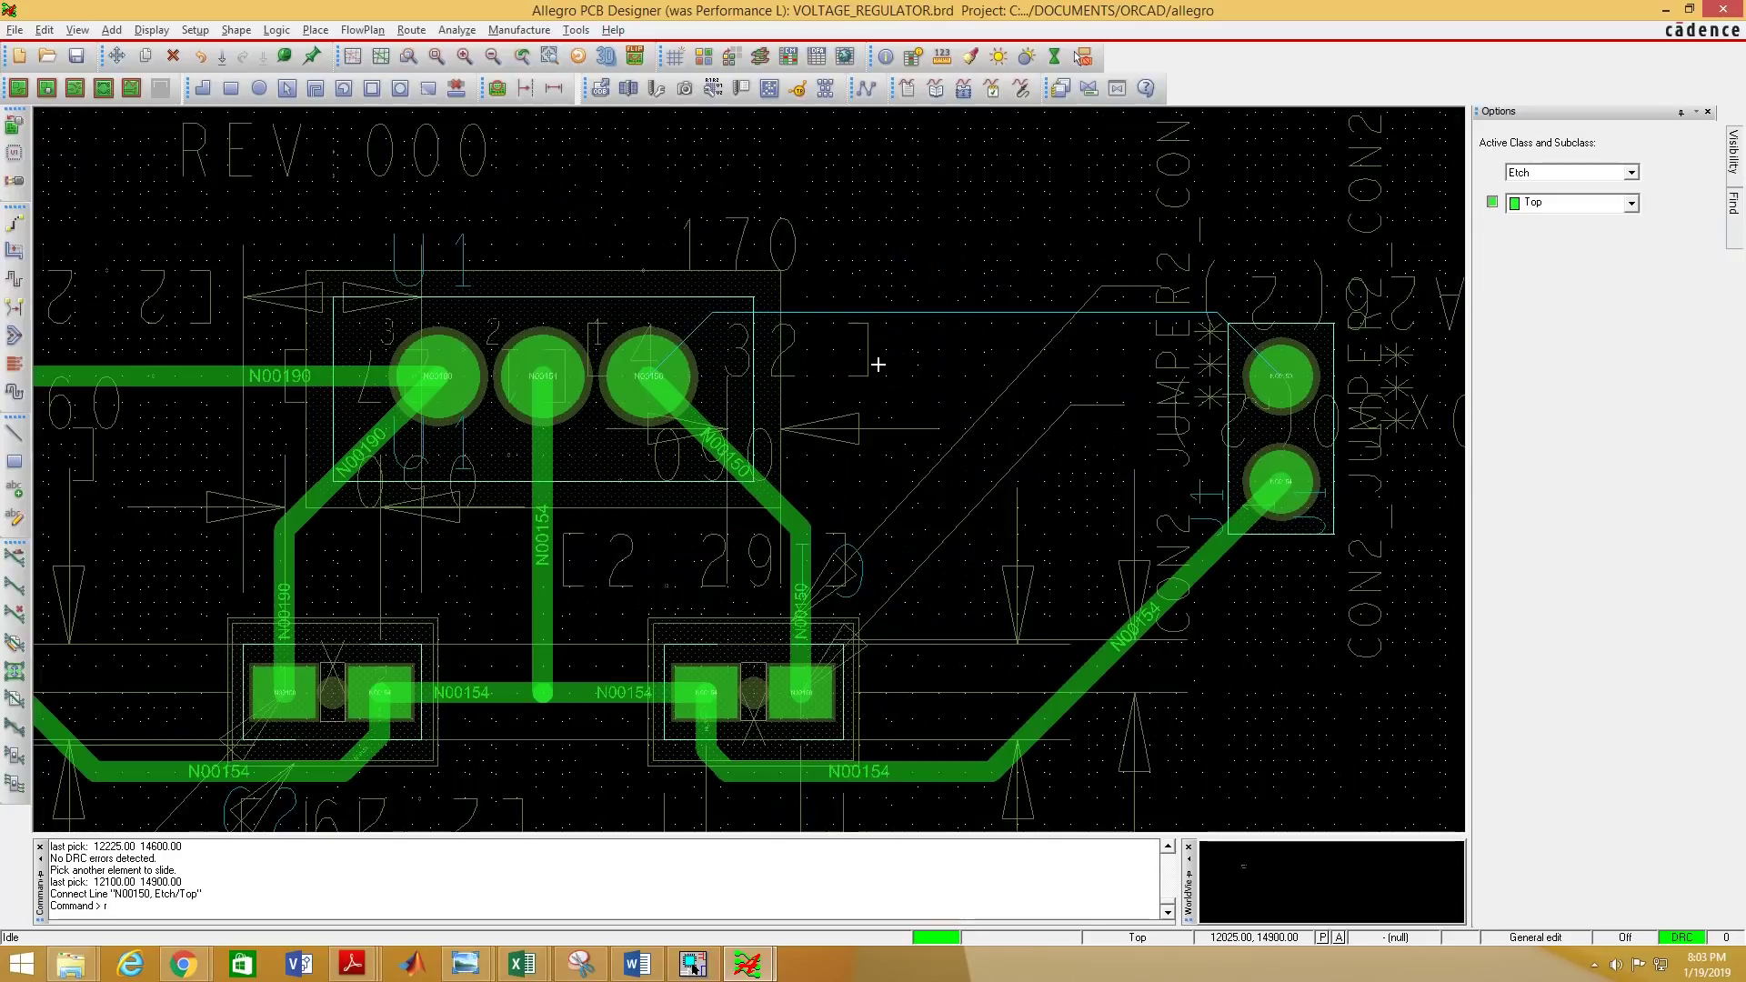
left_click(16, 223)
scroll(1014, 409, "down", 2)
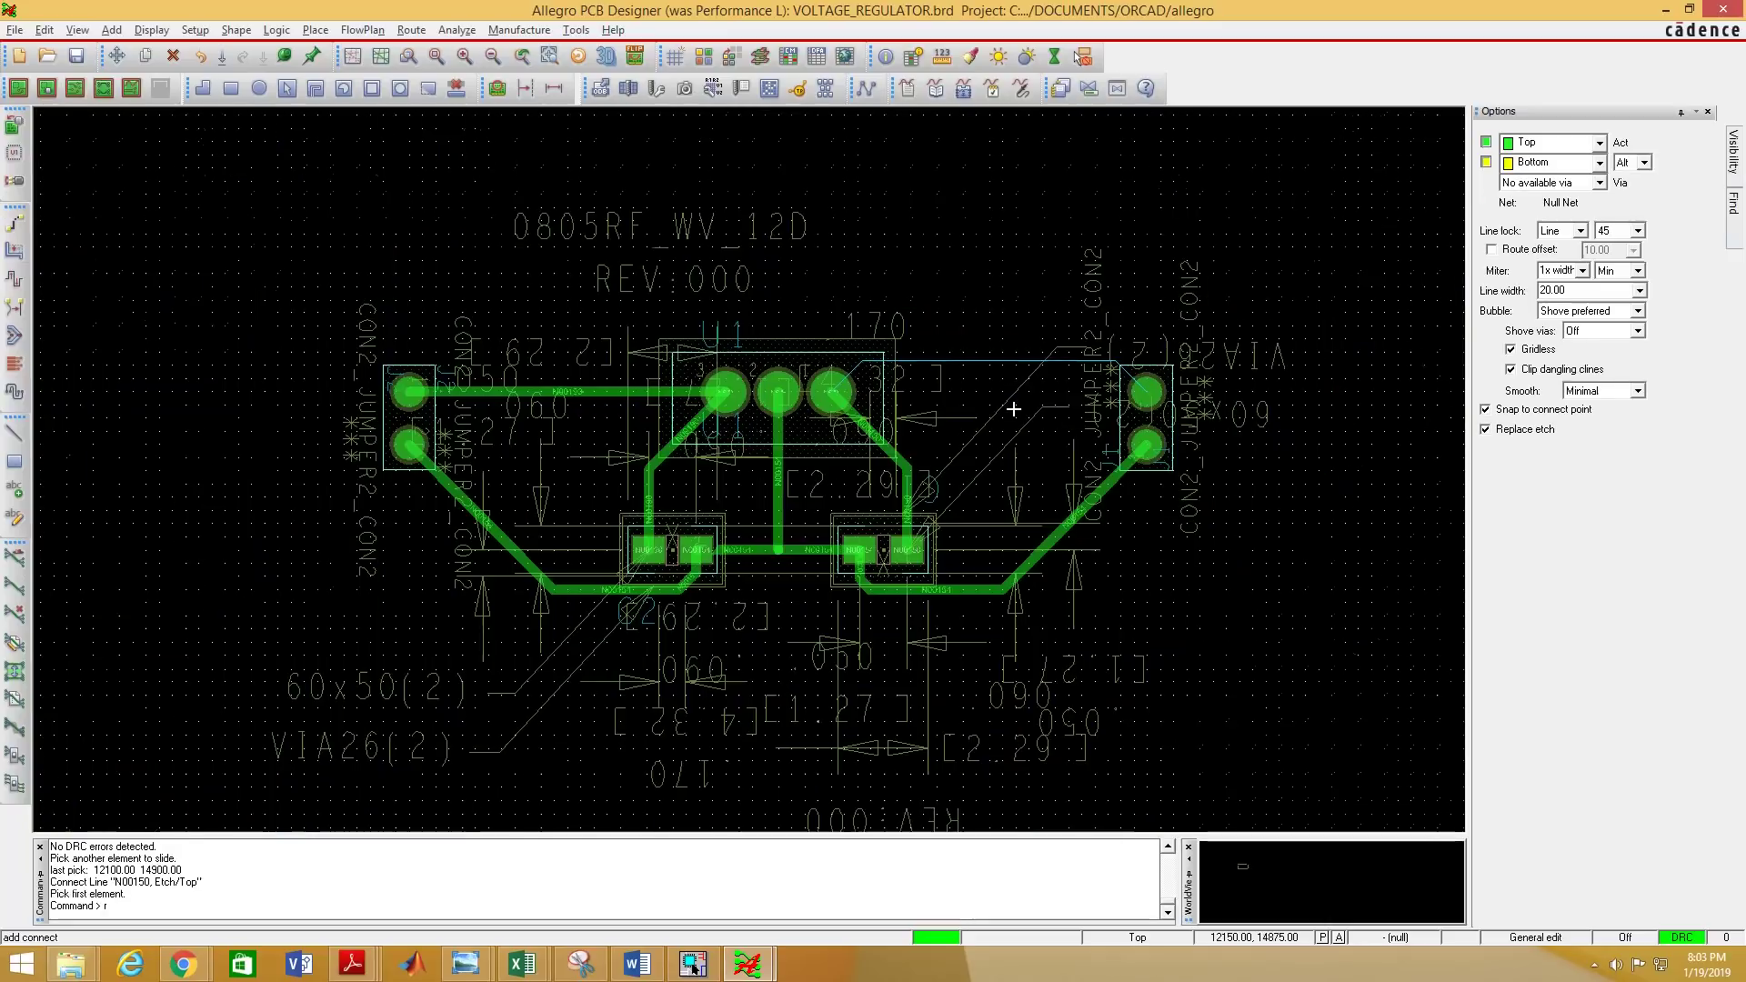
scroll(981, 397, "up", 2)
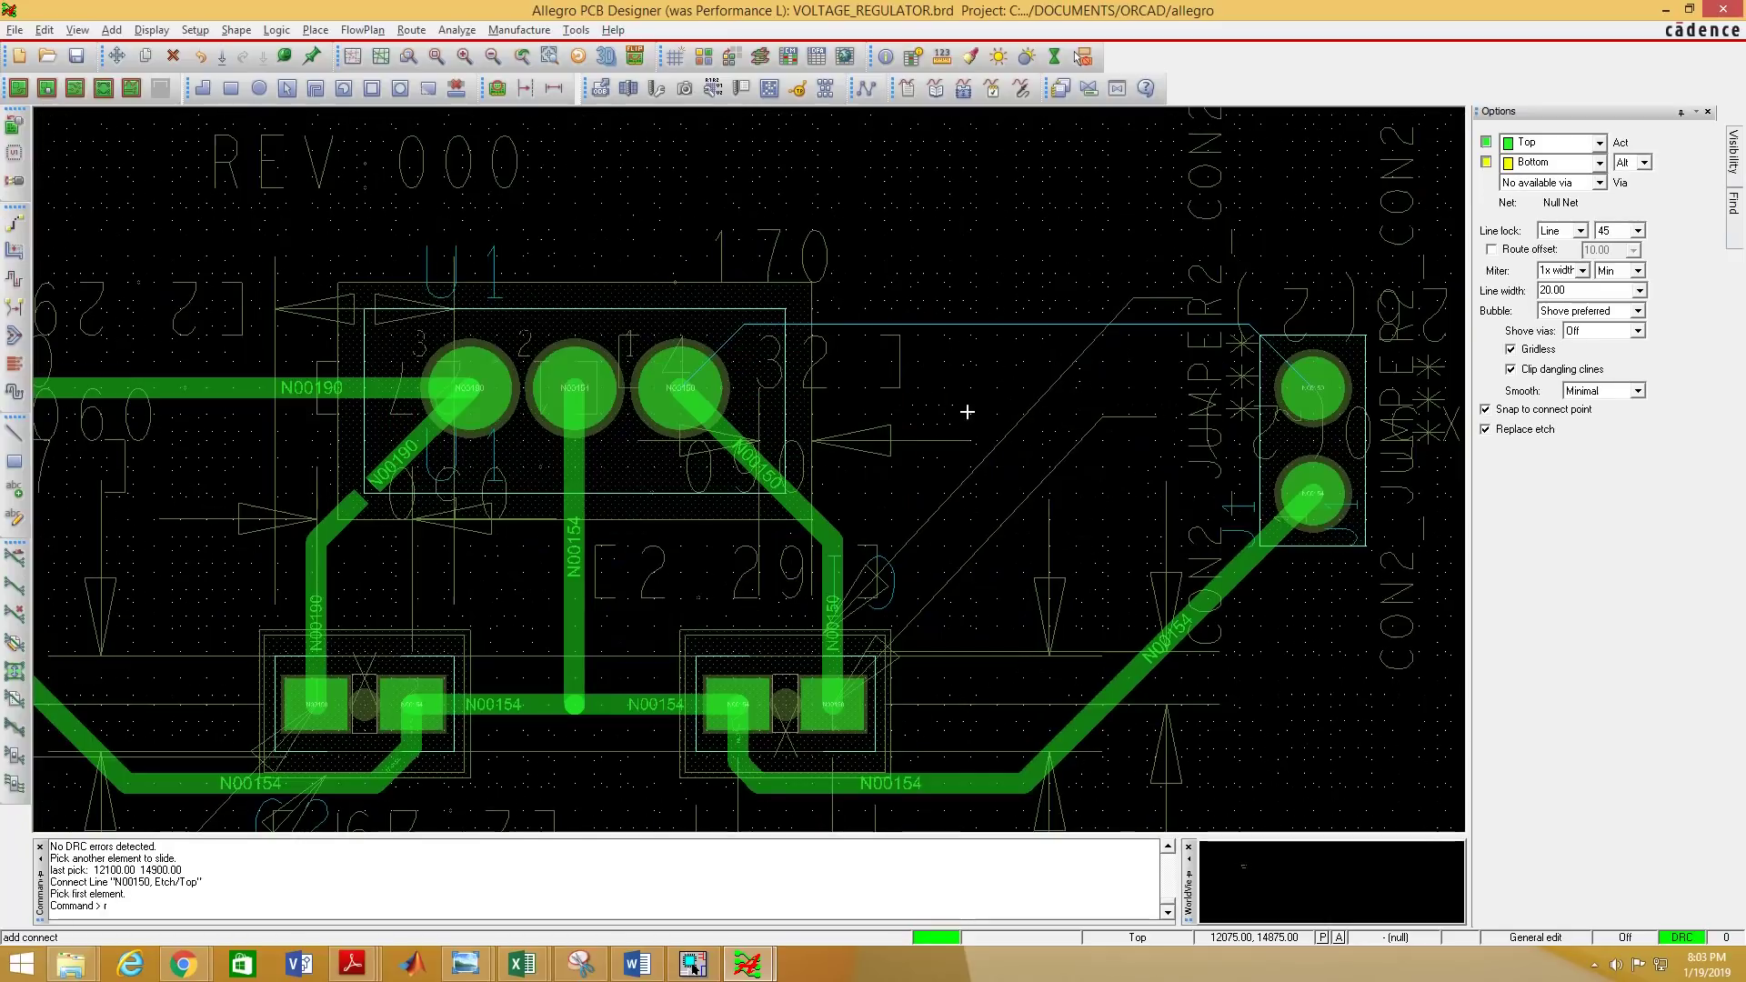
left_click(685, 389)
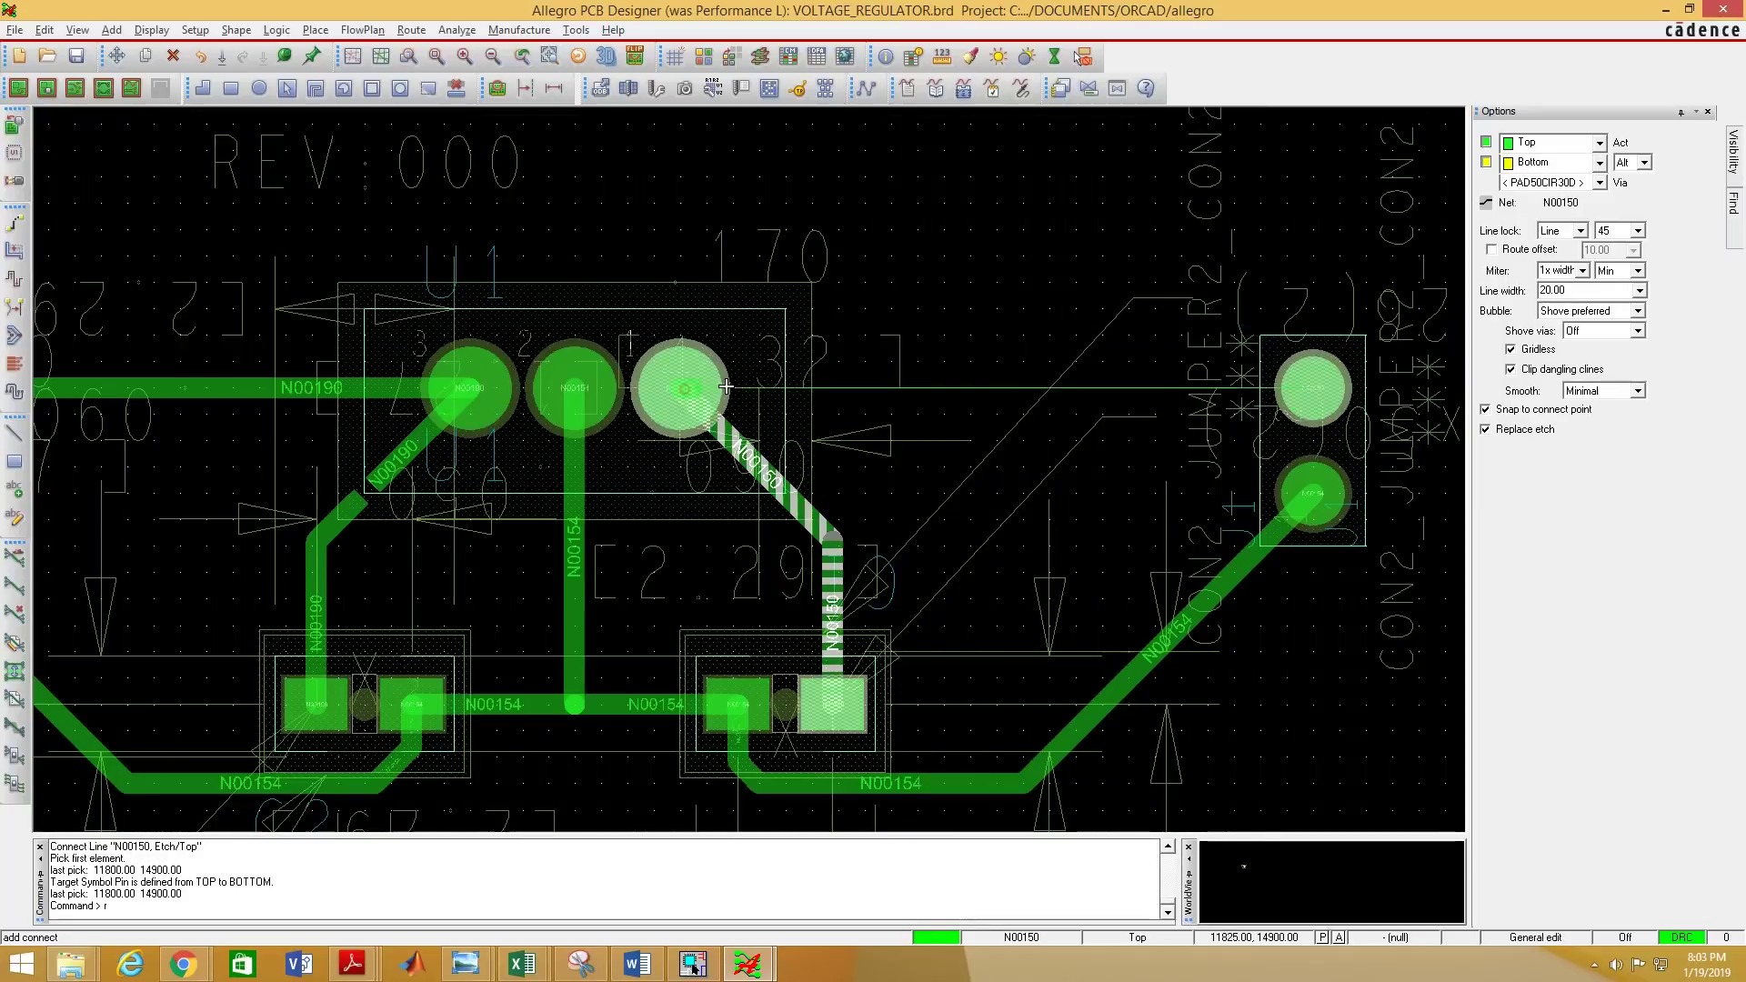
double_click(999, 387)
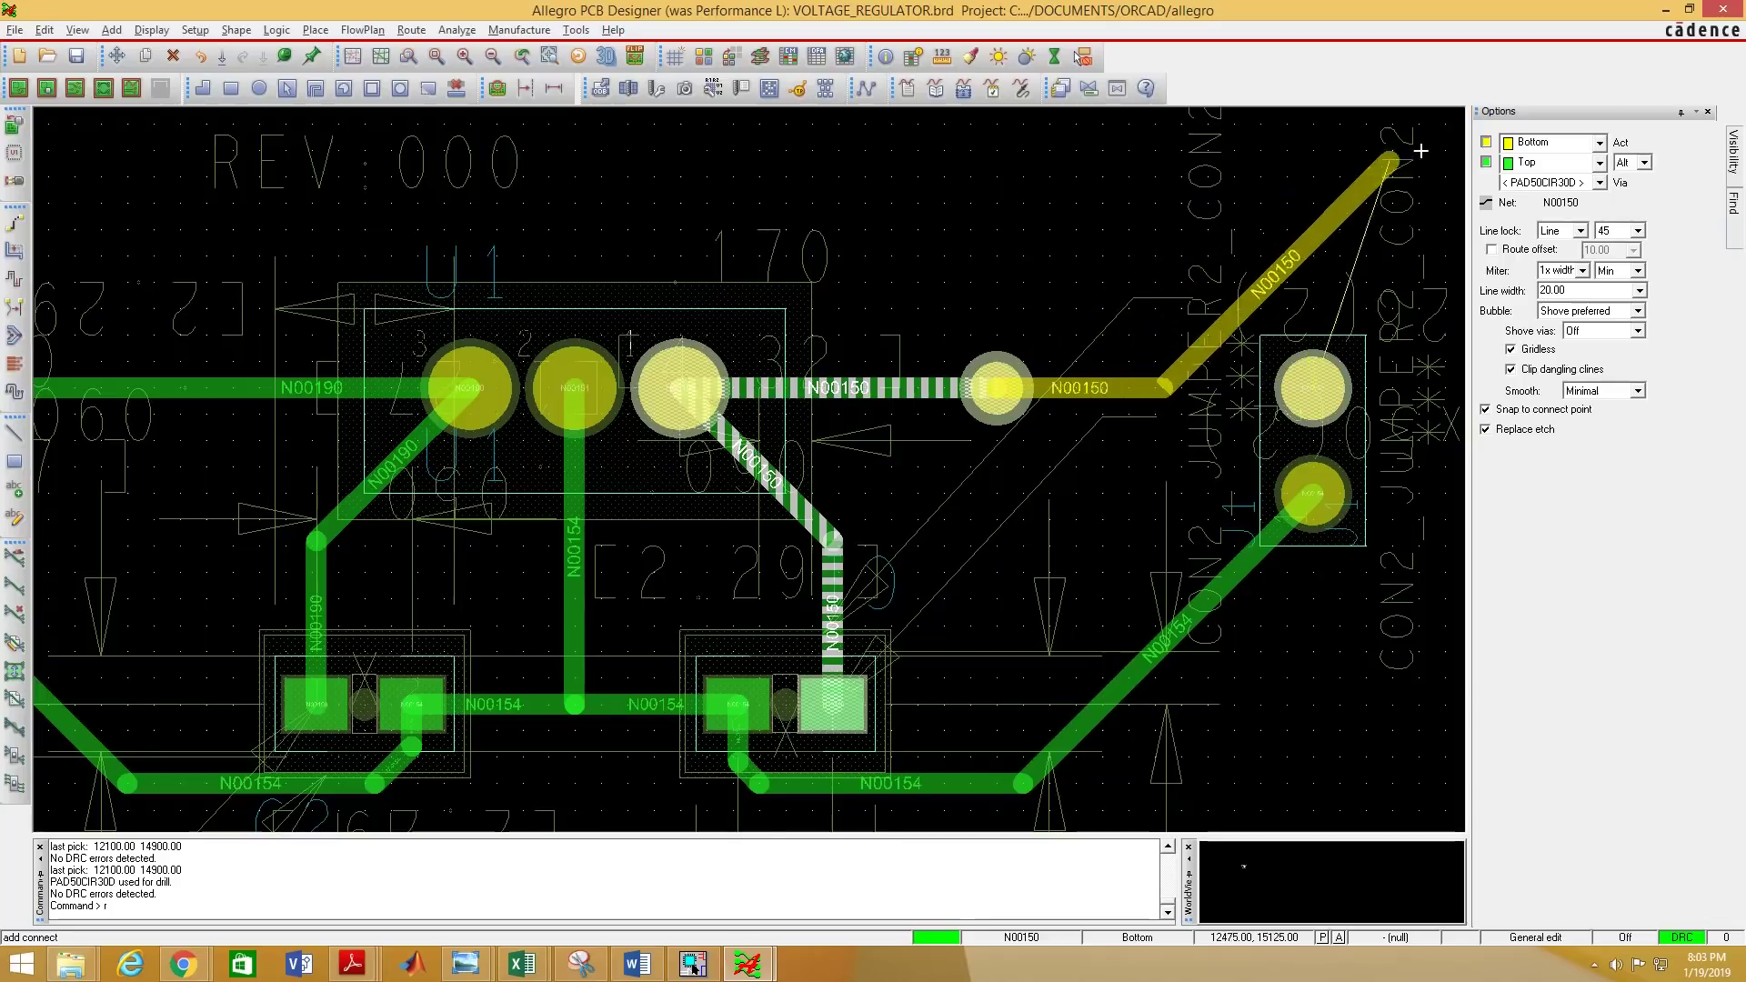
Route a straight Bottom-layer trace from the via to J1's upper pin.
left_click(1601, 144)
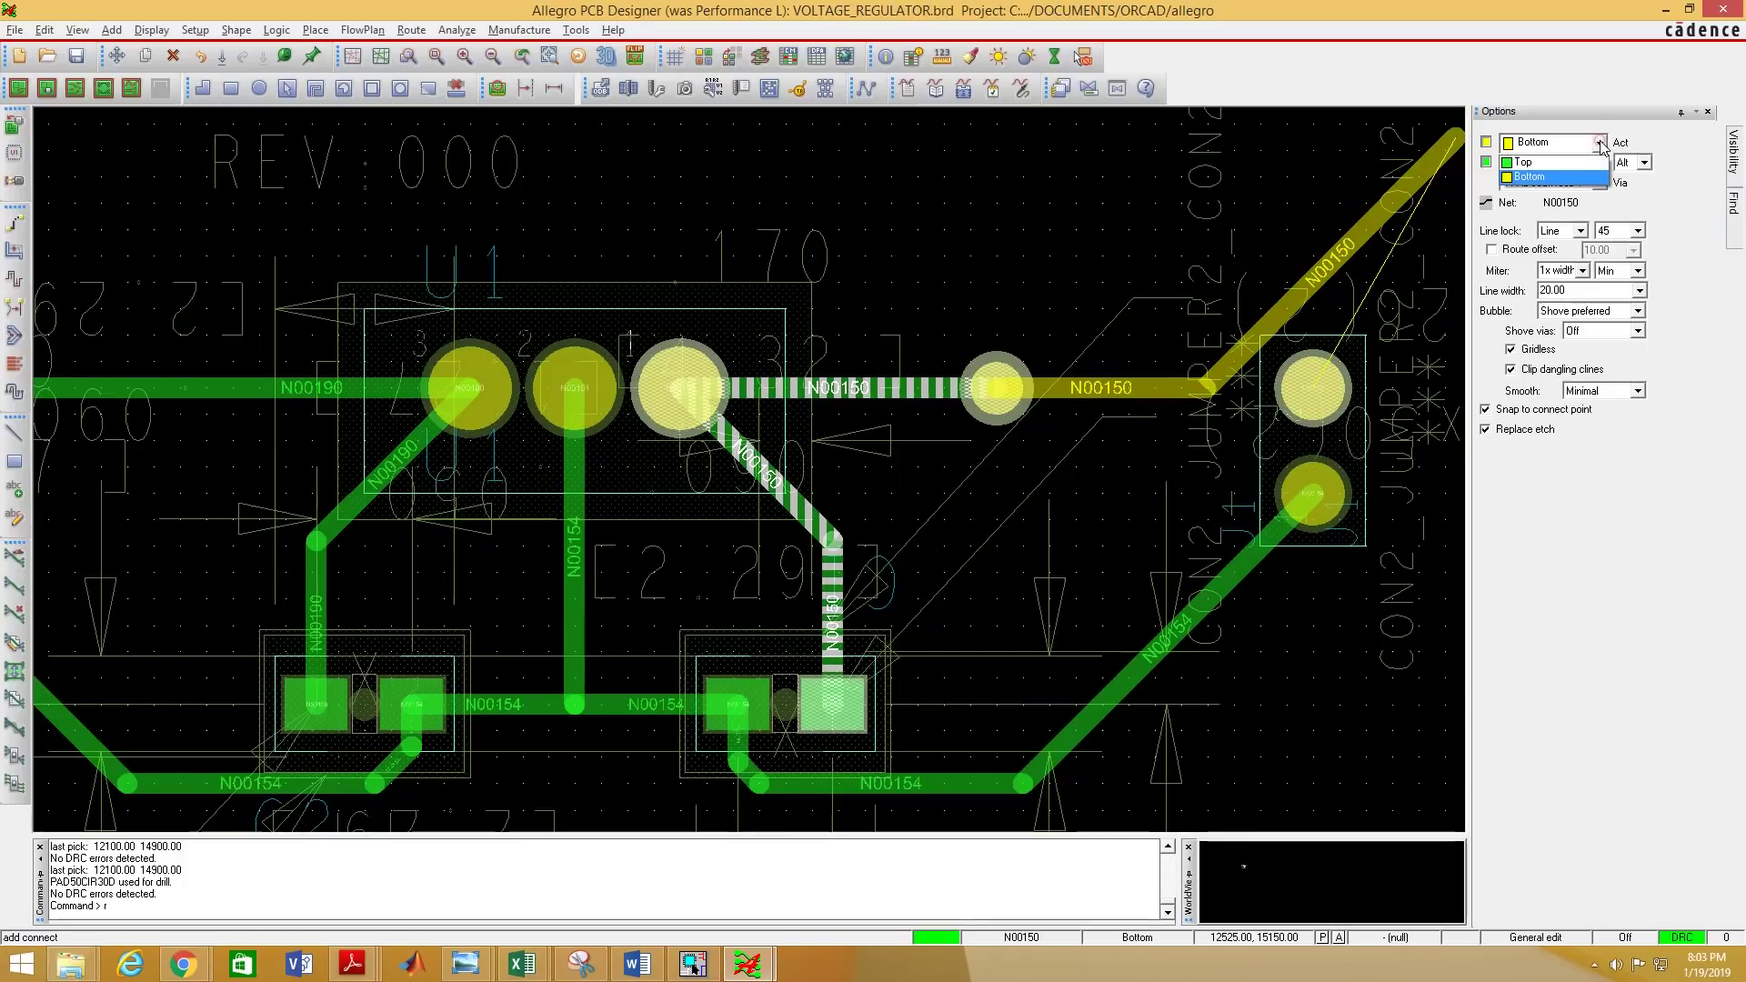
left_click(1563, 163)
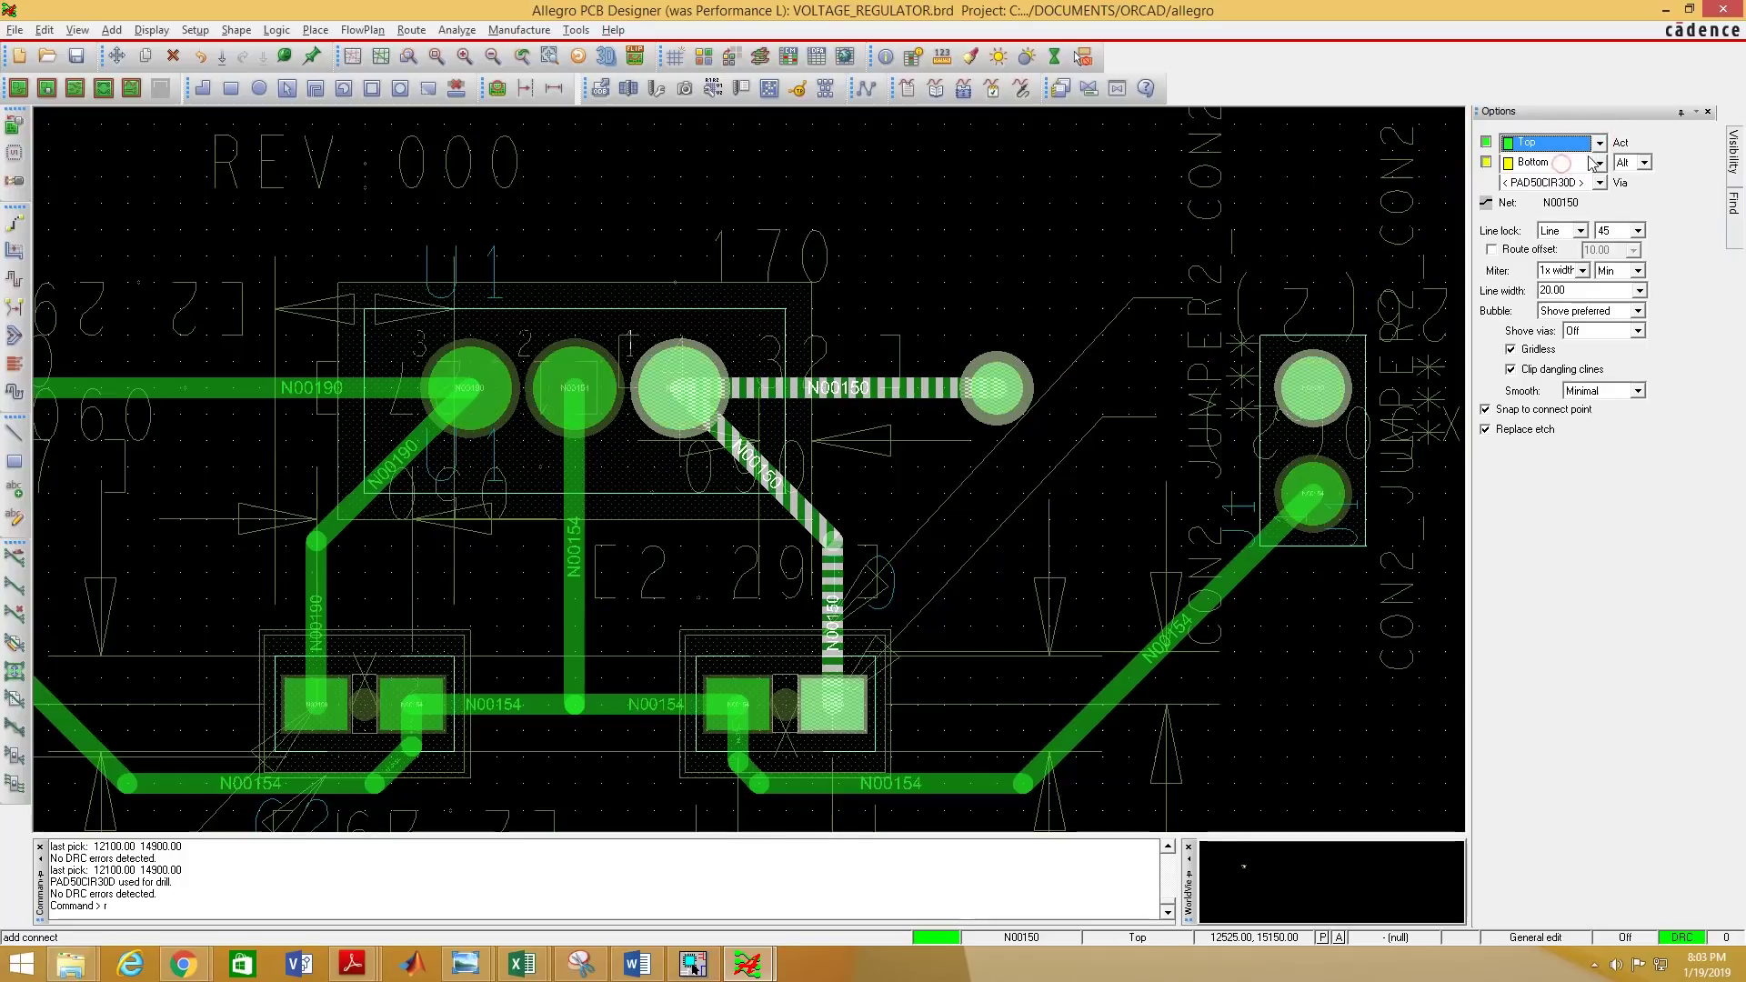
left_click(1599, 143)
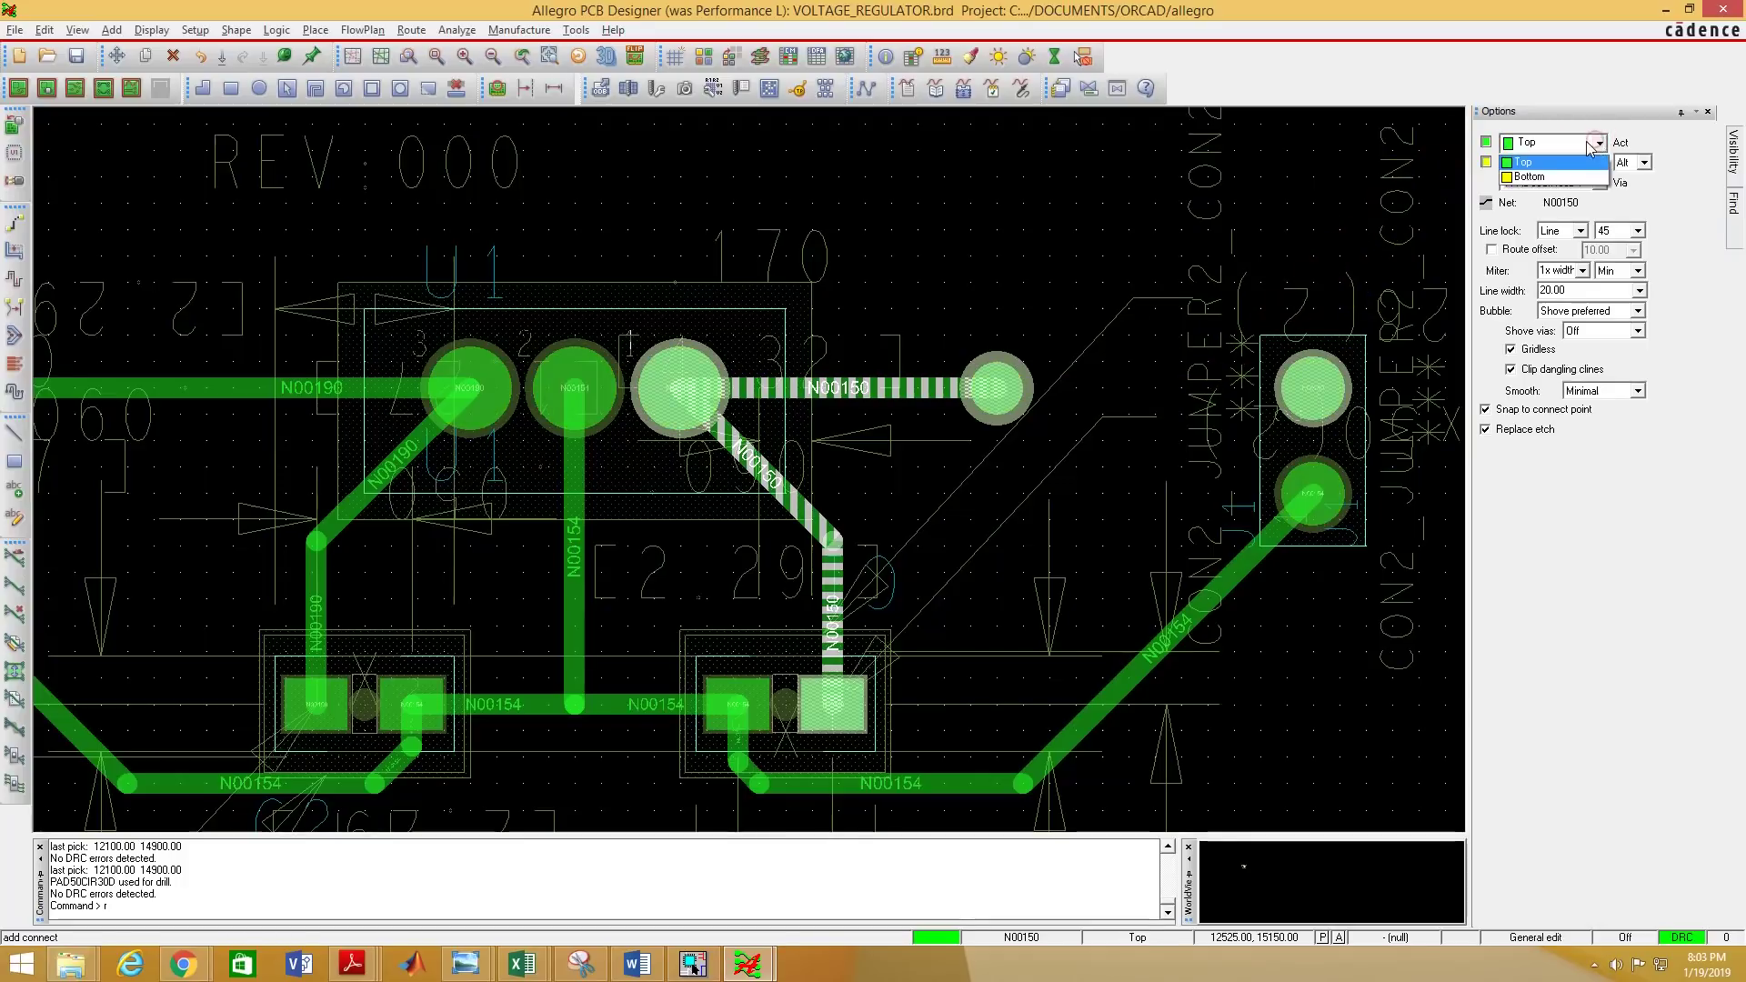
left_click(1553, 180)
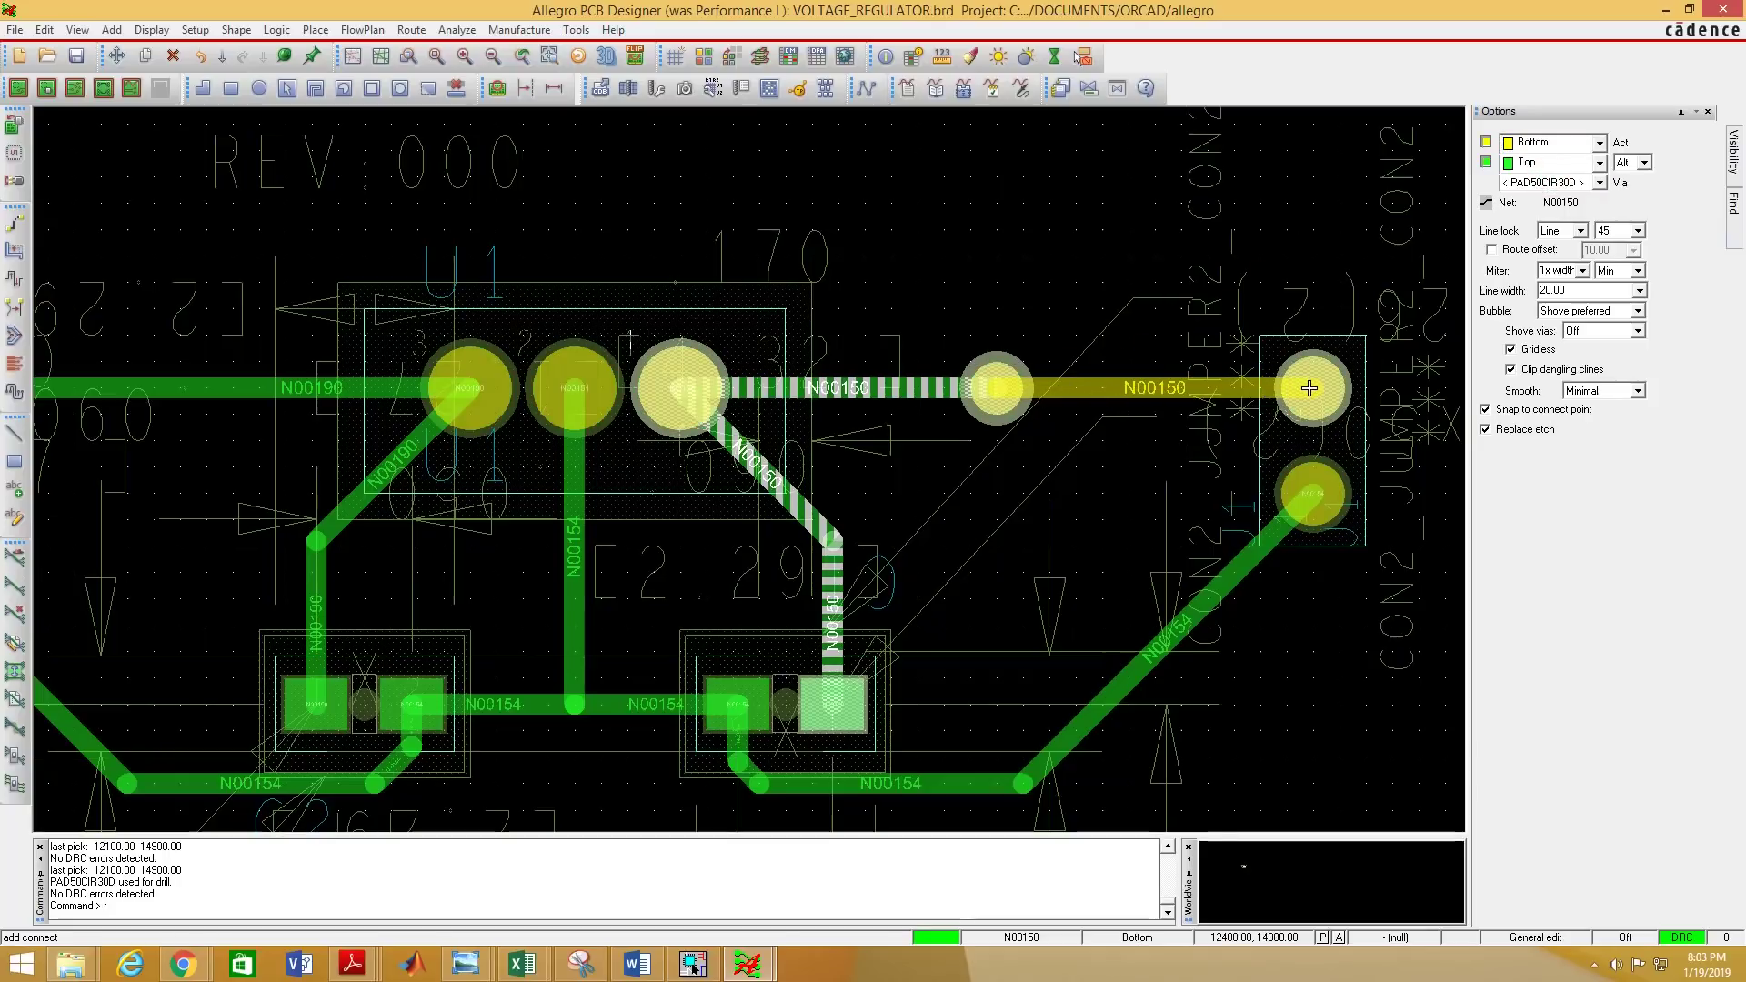
left_click(1310, 388)
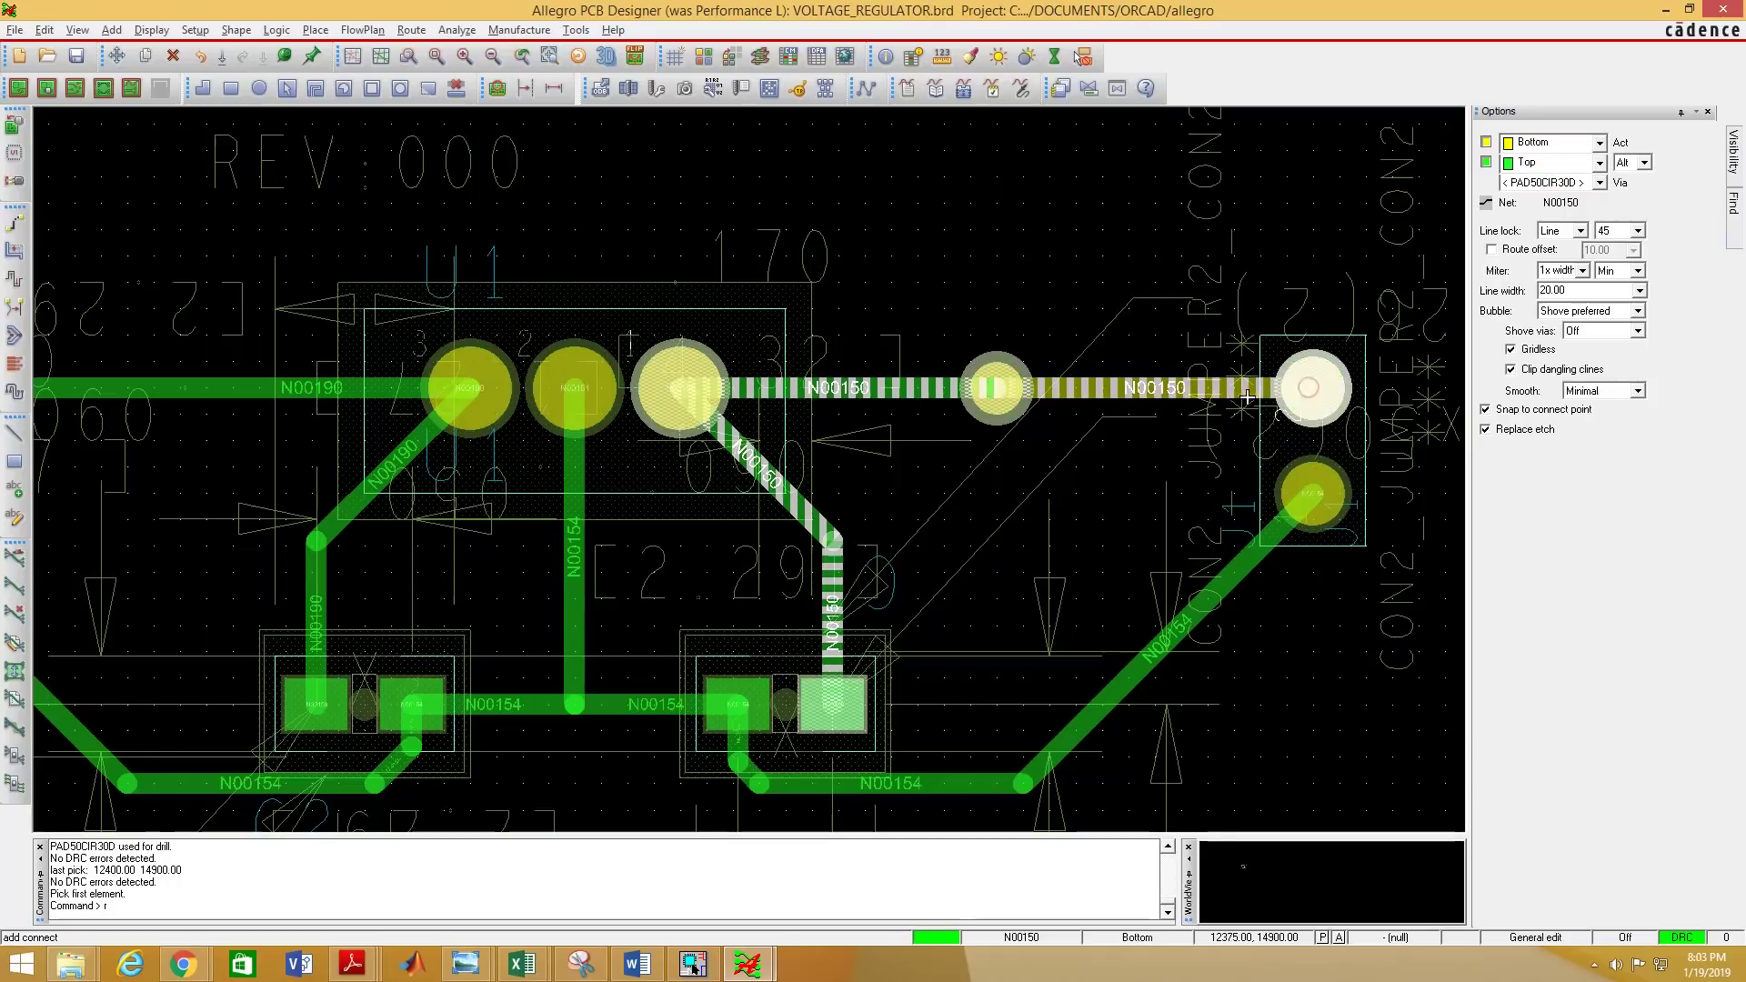
Finish the trace routing and inspect the Top and Bottom segments joined by the via between U1 and J1.
right_click(1076, 206)
left_click(1098, 218)
scroll(1158, 254, "down", 1)
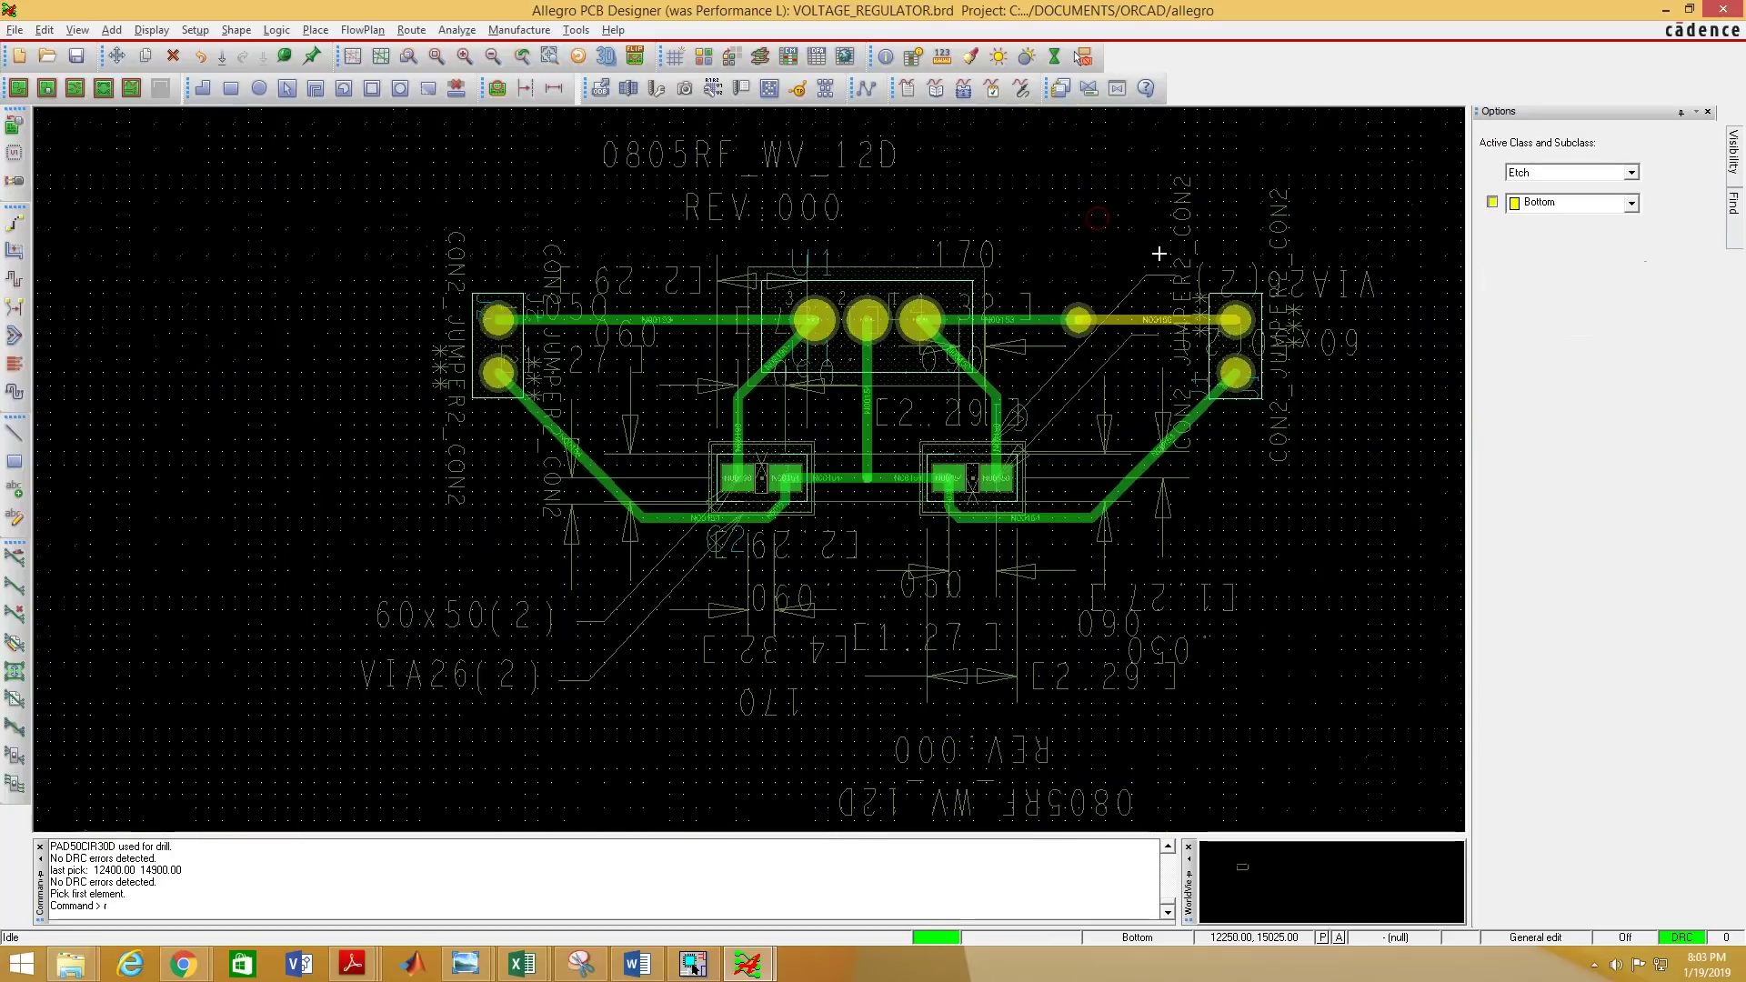
scroll(1159, 254, "down", 1)
scroll(1064, 263, "up", 1)
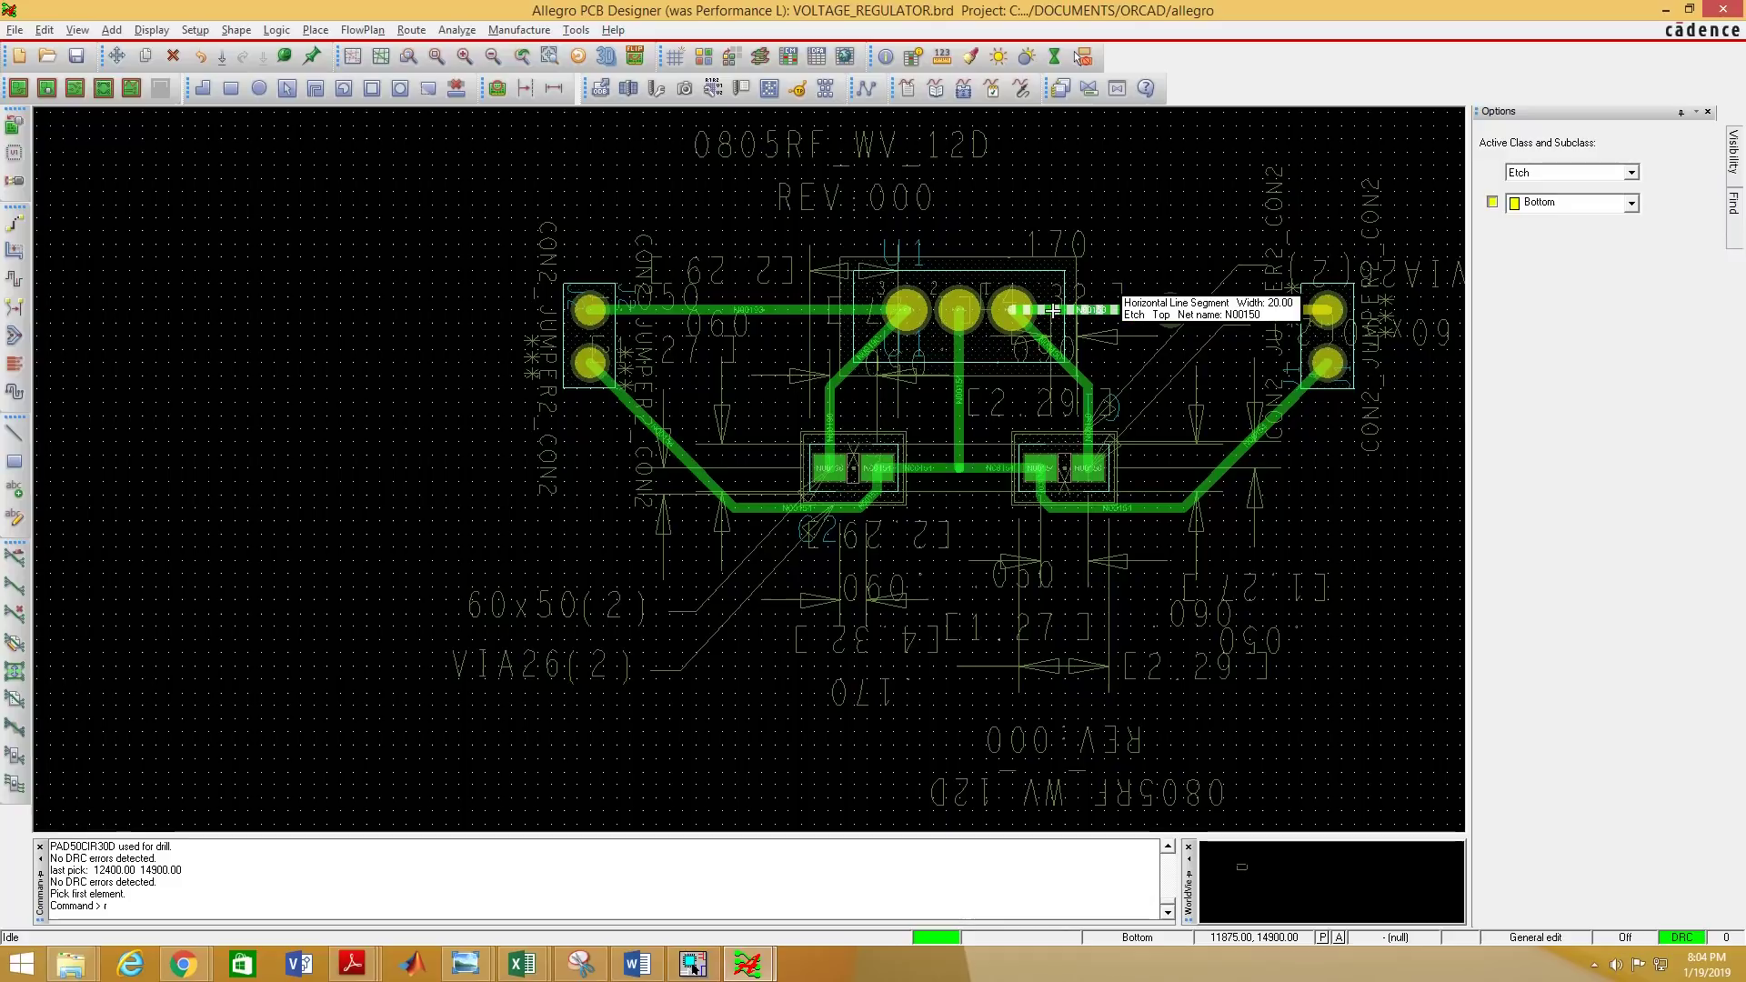
scroll(1094, 309, "up", 1)
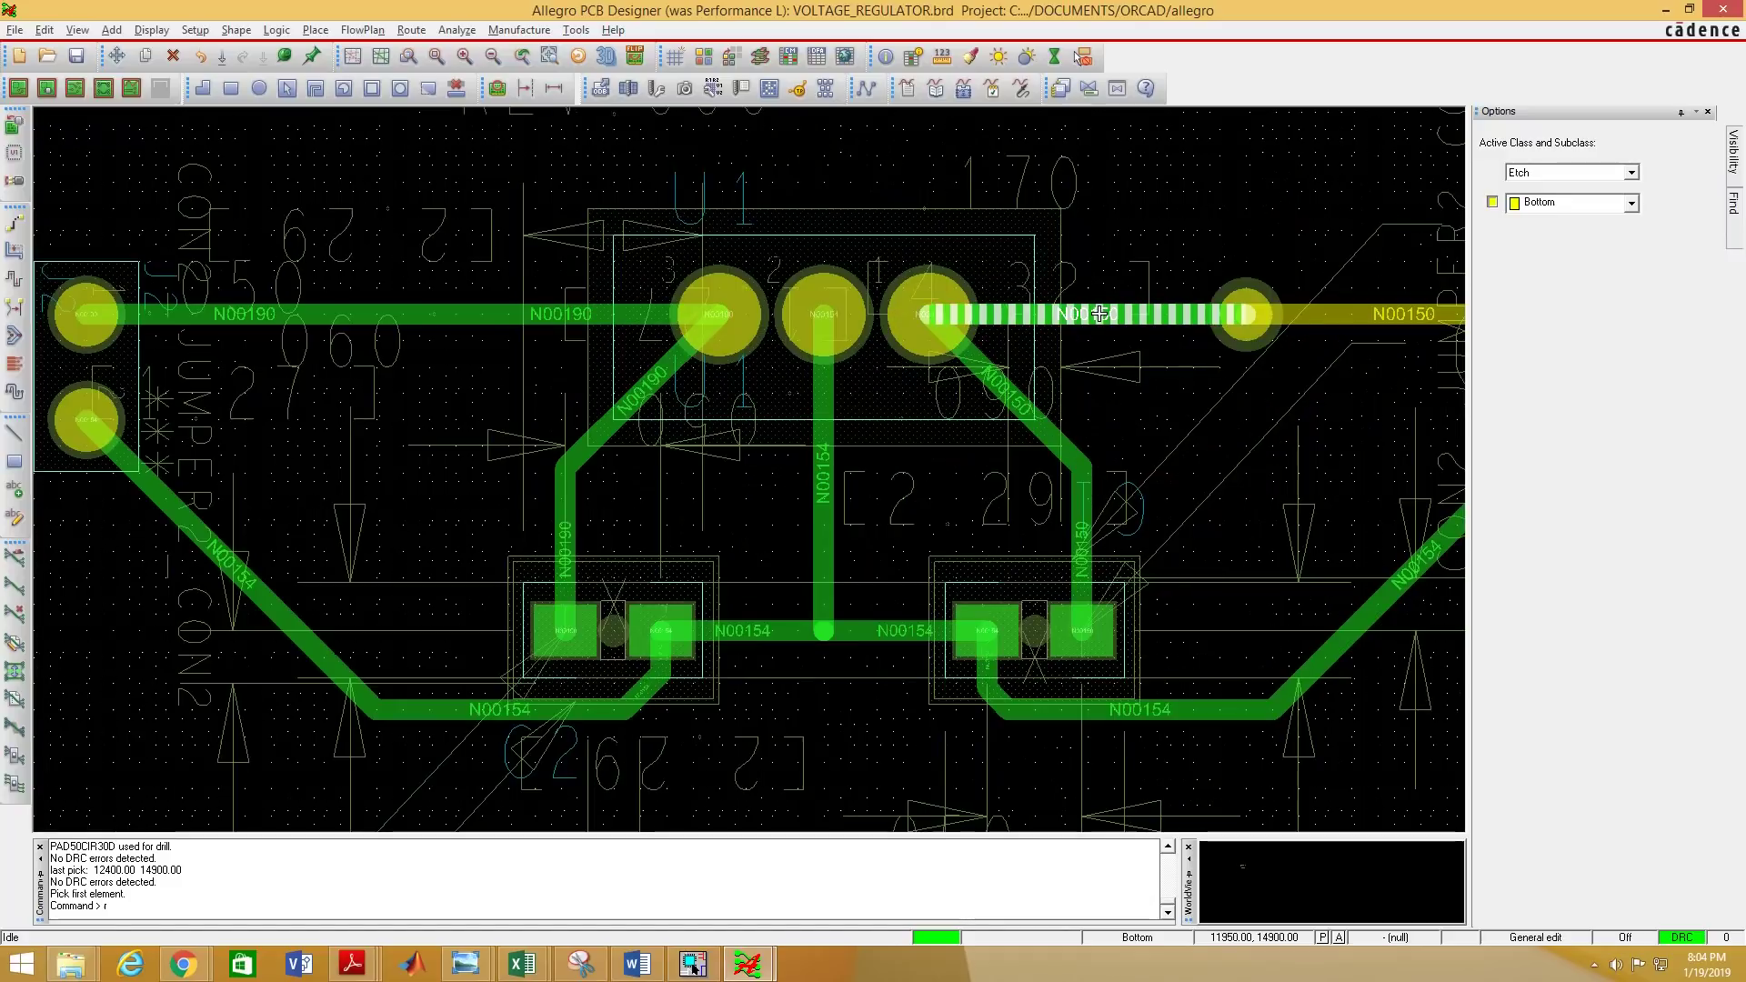
scroll(1085, 324, "down", 1)
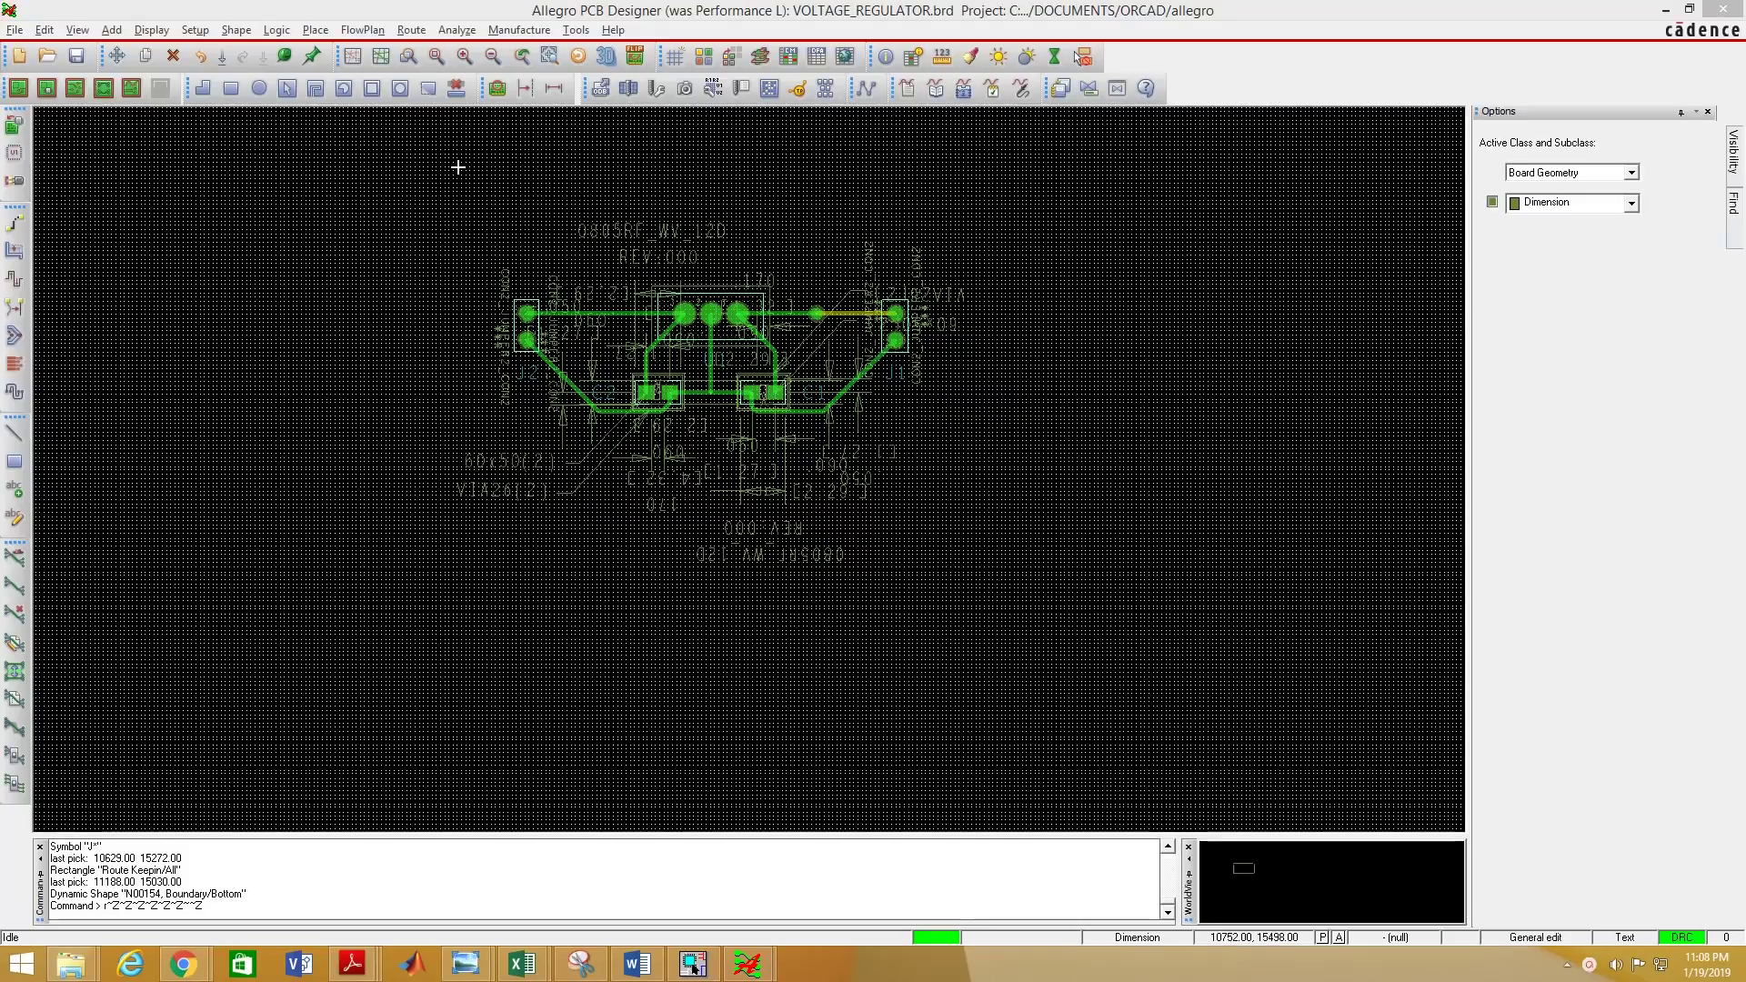
Start creating a rectangular board outline with a board edge clearance of 20 mil.
left_click(195, 30)
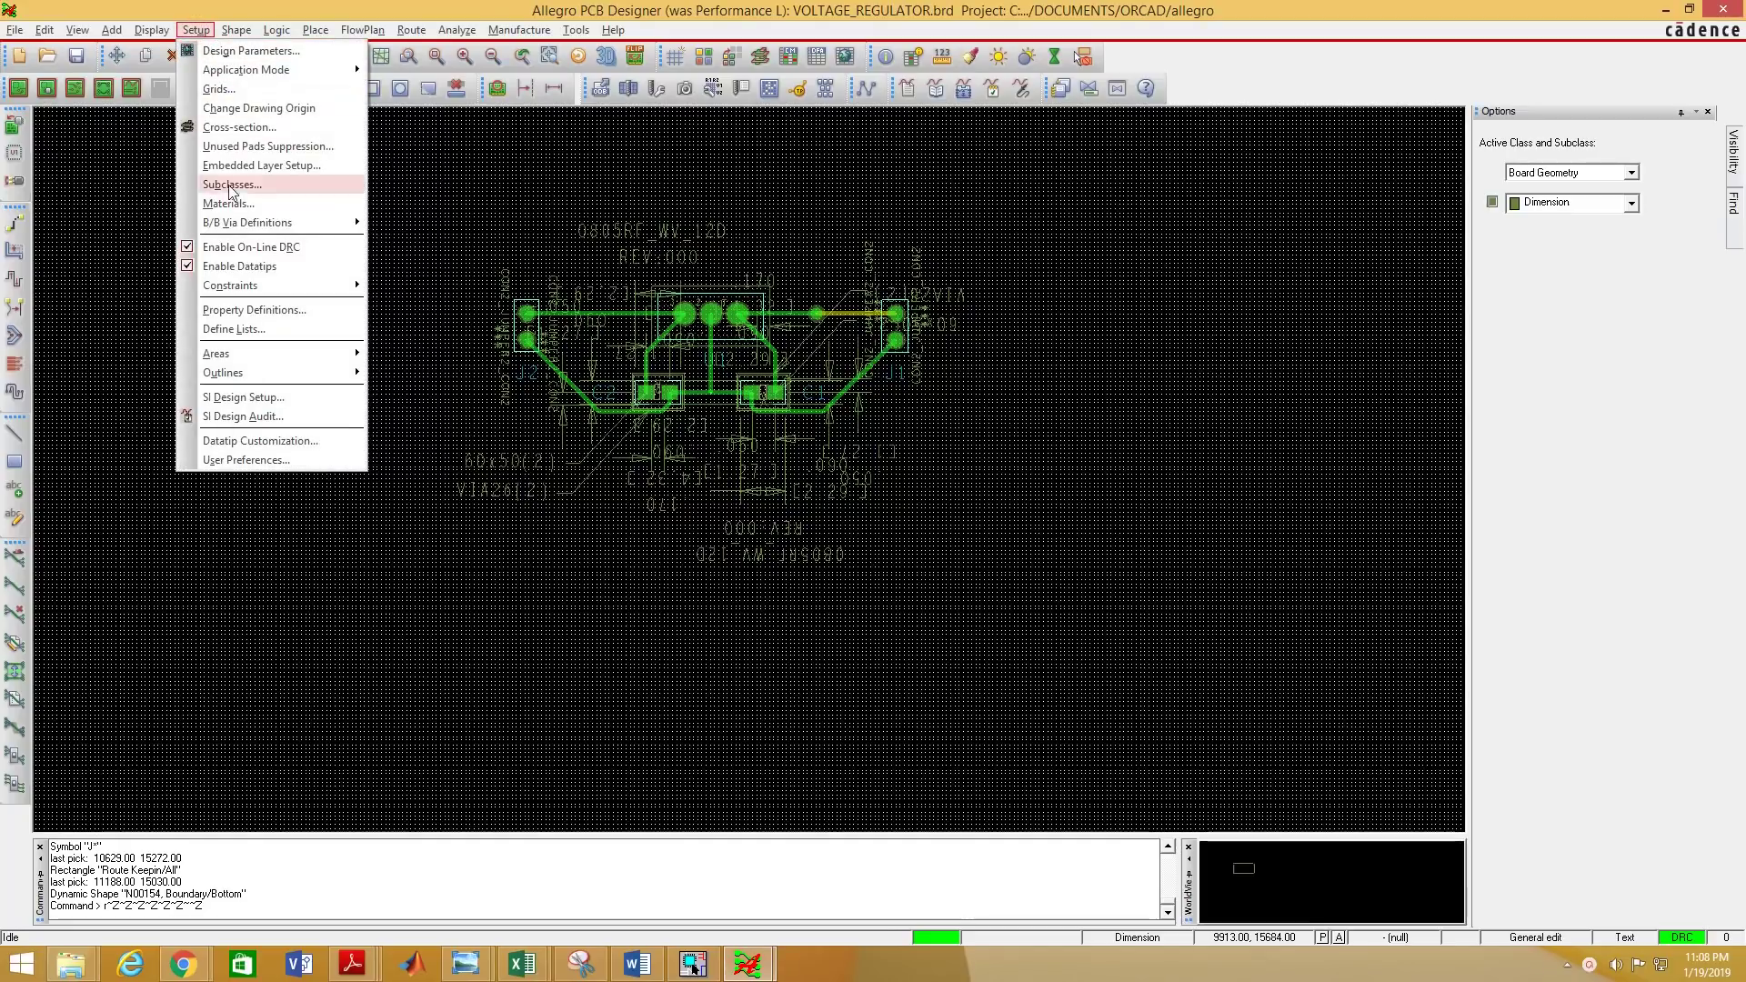
mouse_move(229, 364)
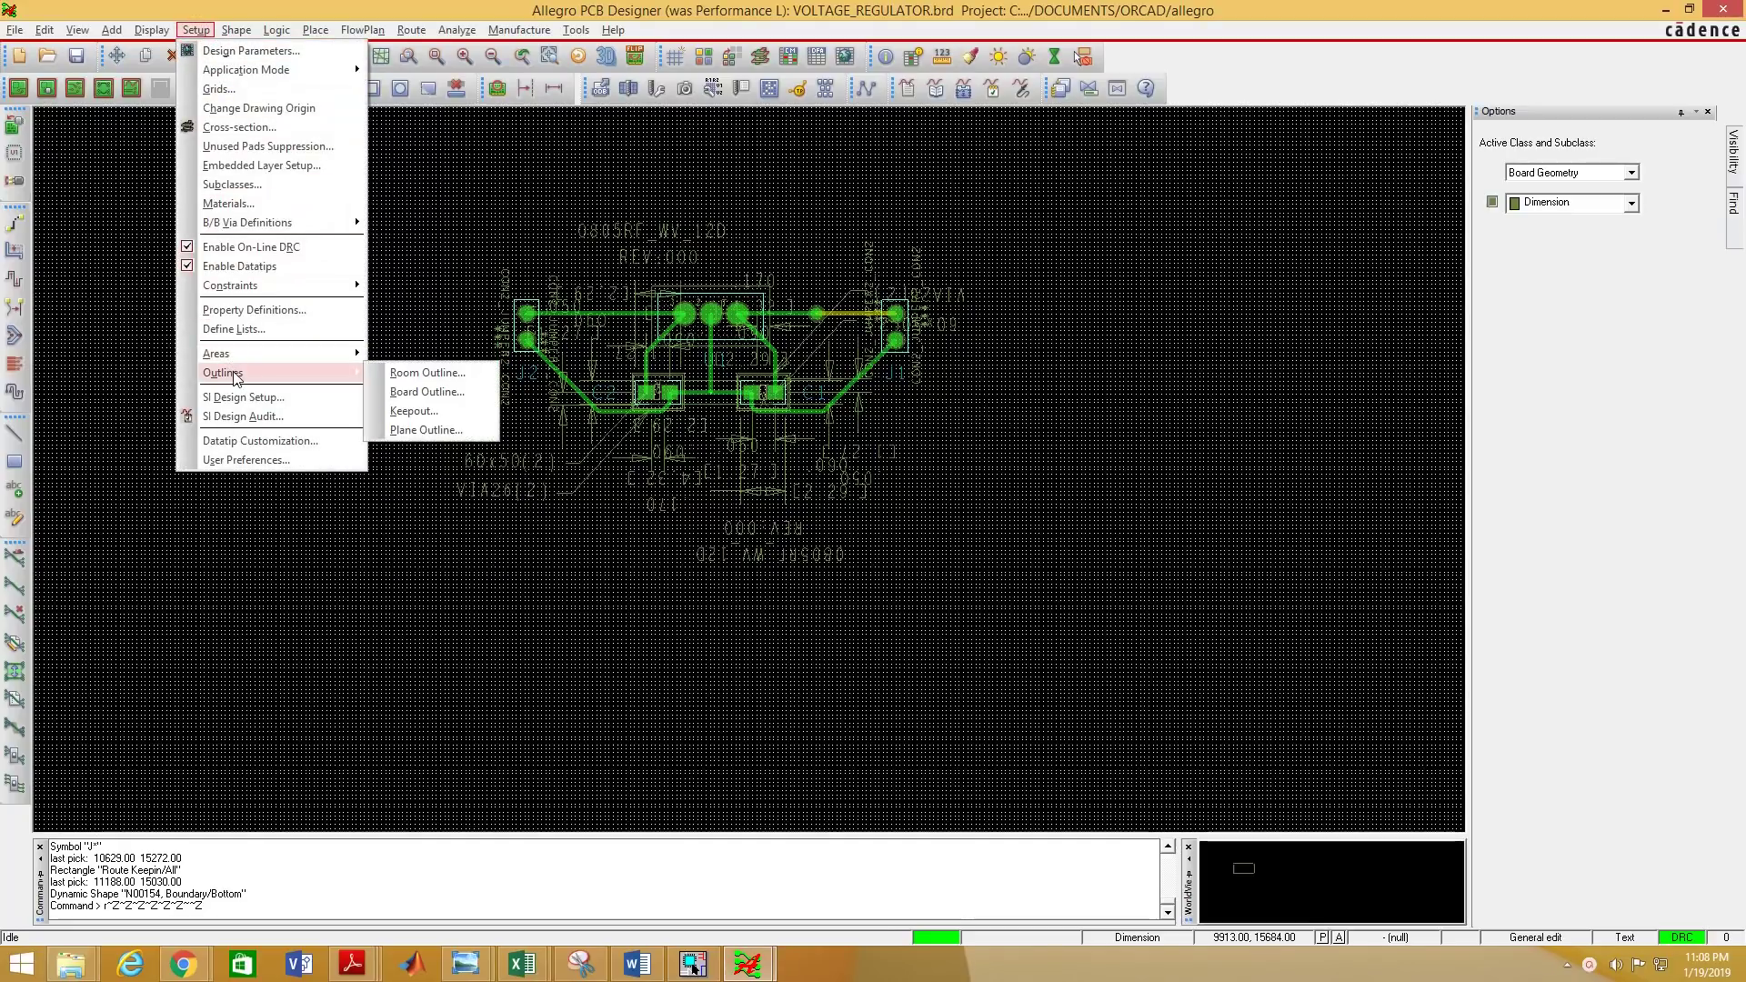
left_click(412, 392)
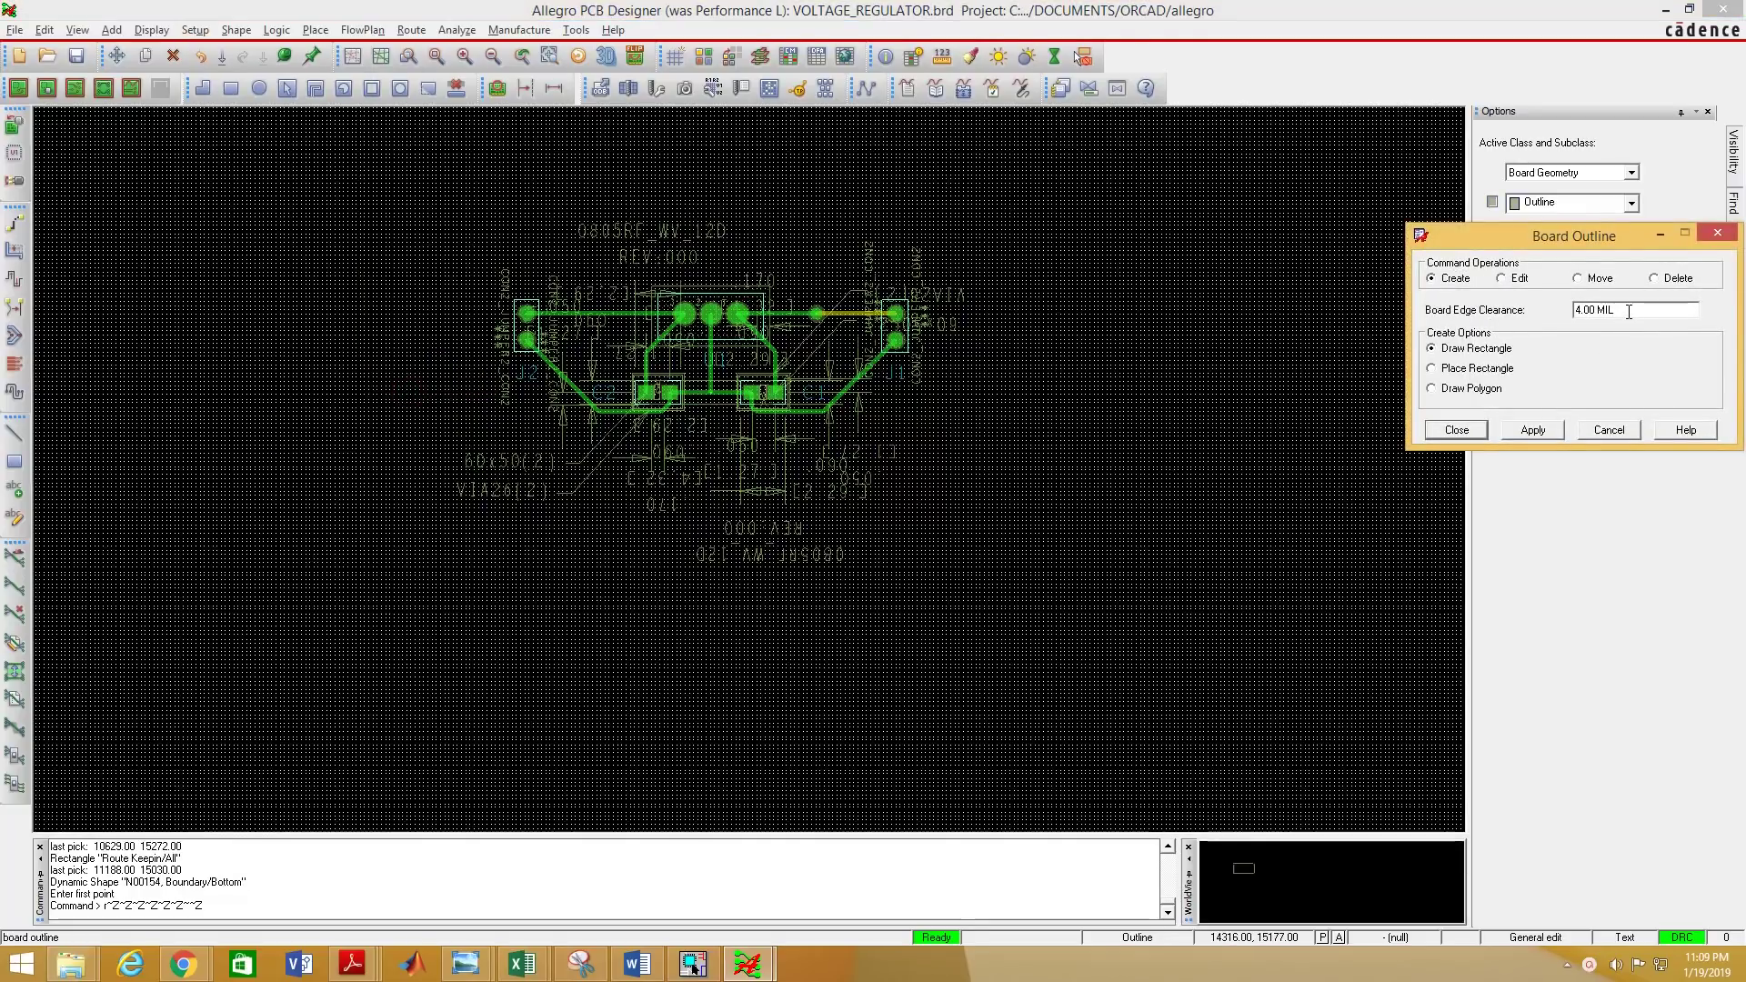
left_click_drag(1628, 311, 1573, 311)
left_click(1597, 311)
double_click(1600, 311)
type("20")
Draw the board outline rectangle around all components, from about X 10793, Y 15139 to X 12604, Y 14394, and finish the outline command.
left_click(473, 252)
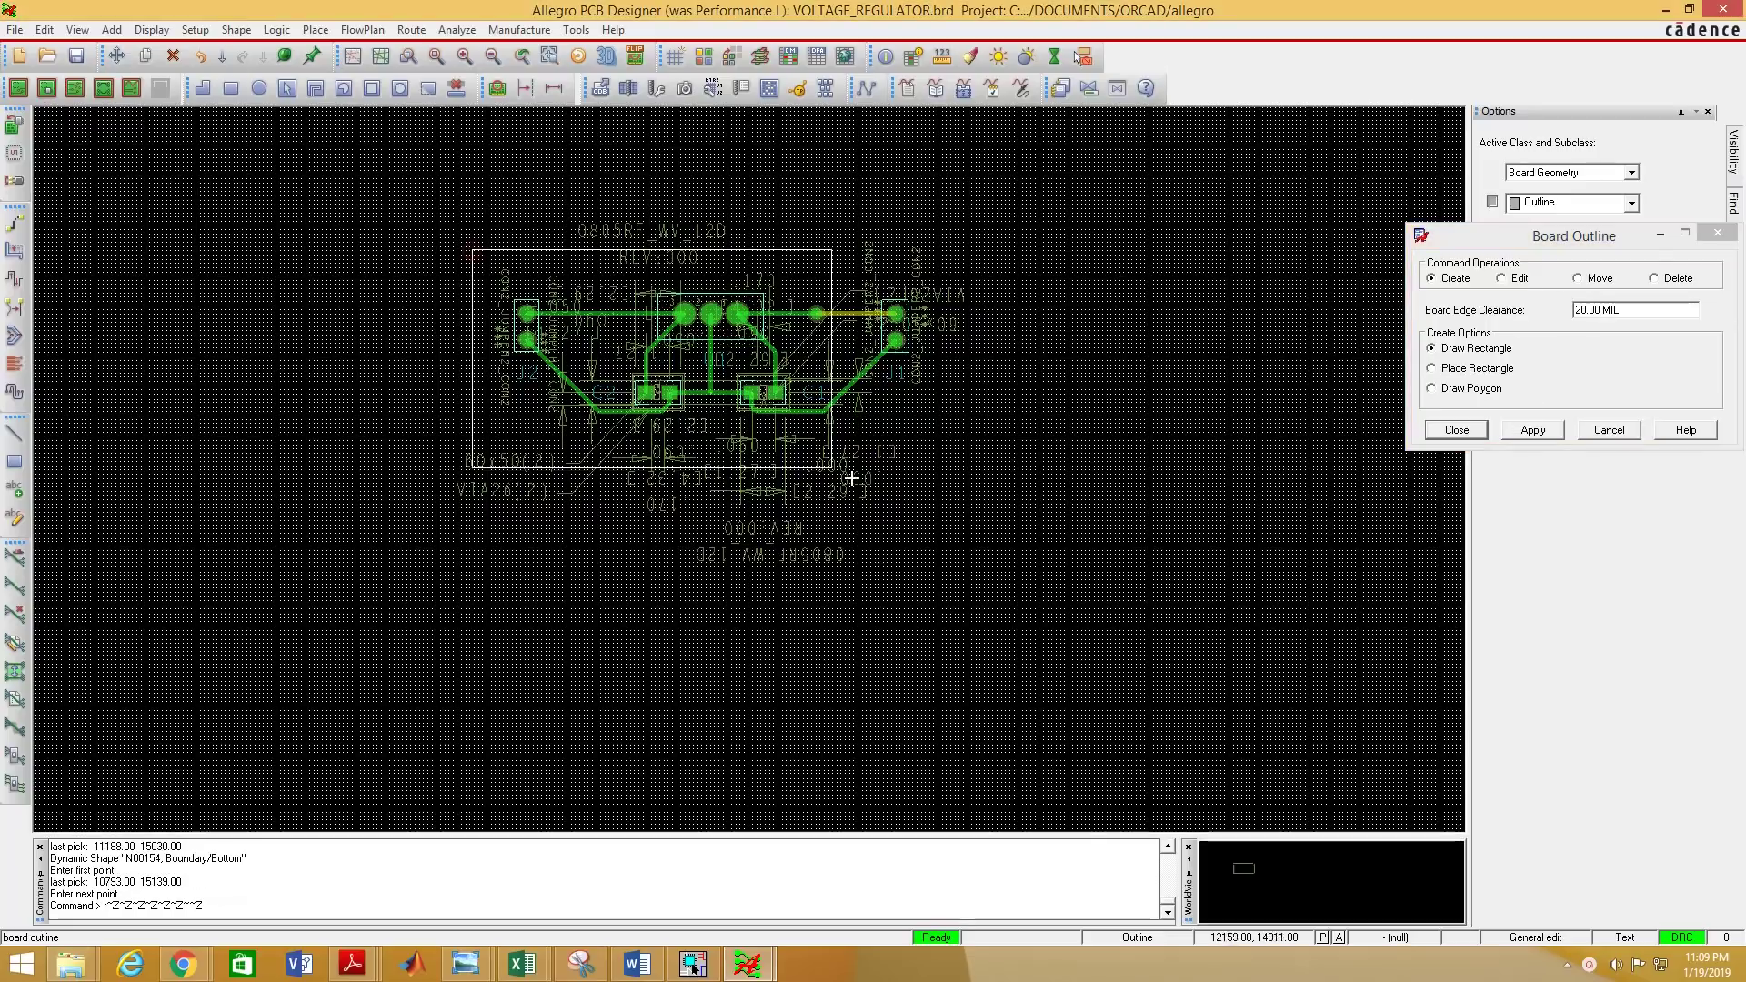
left_click(951, 452)
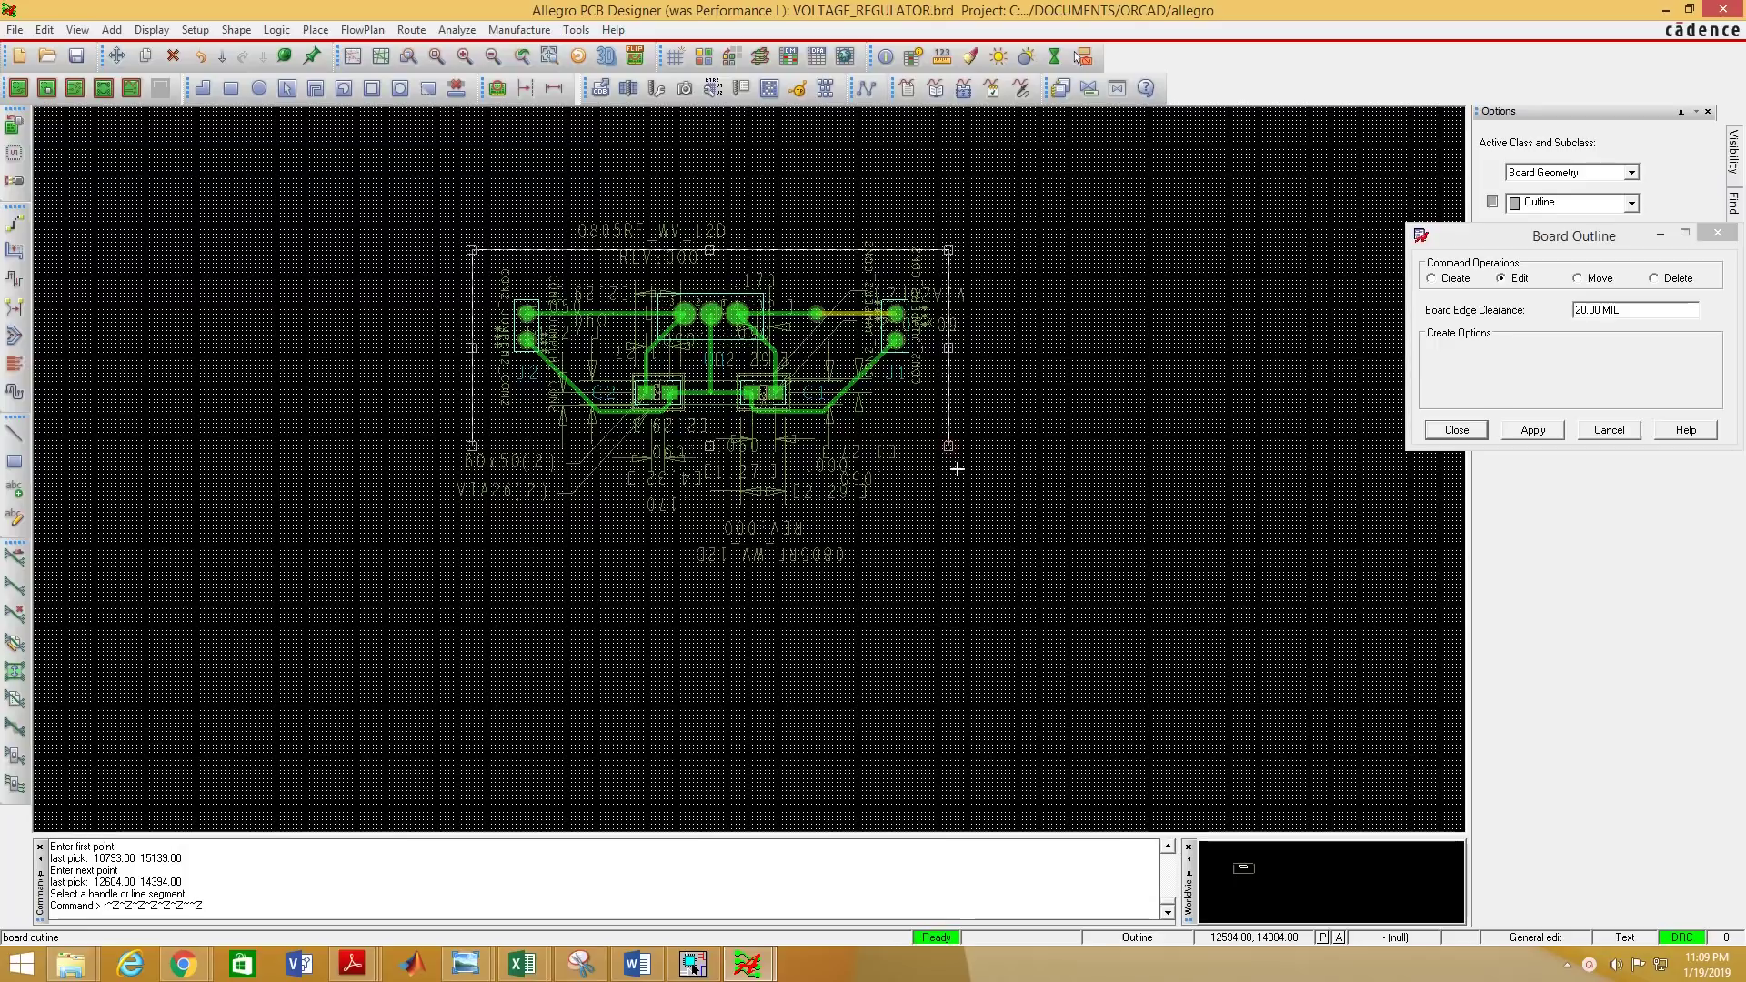
right_click(1022, 331)
left_click(1457, 429)
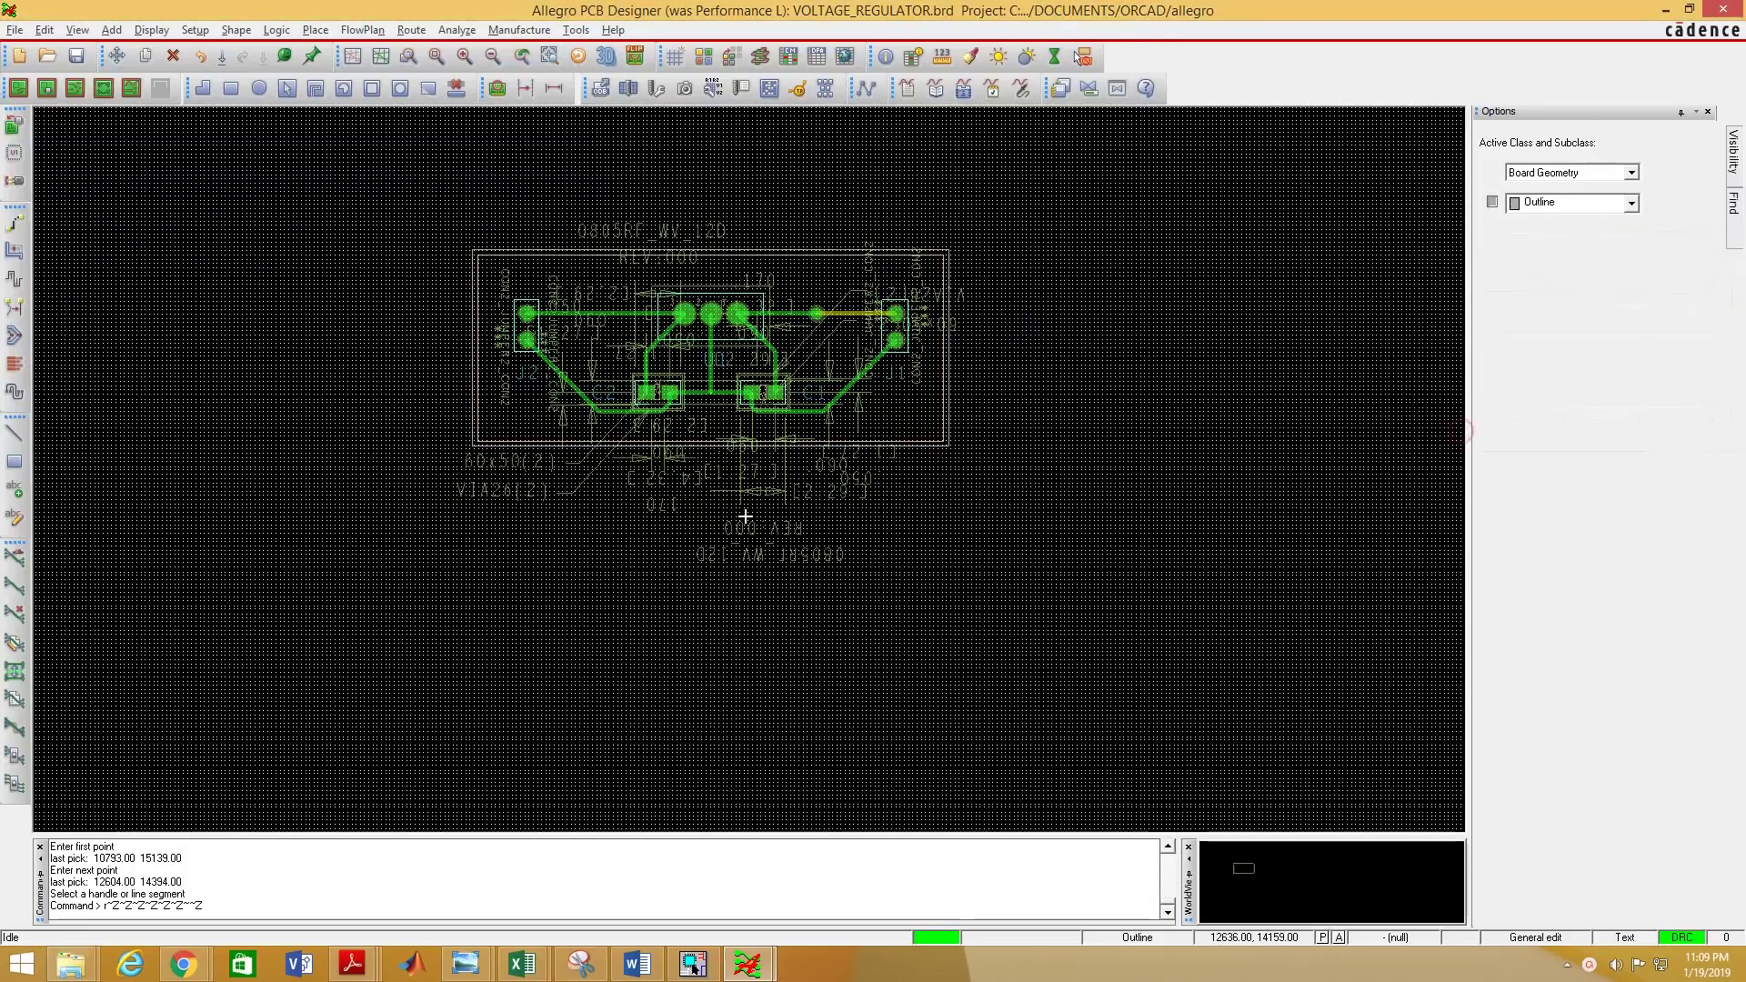
Open the board in the 3D viewer and examine its components, traces and via from different angles.
scroll(997, 487, "up", 2)
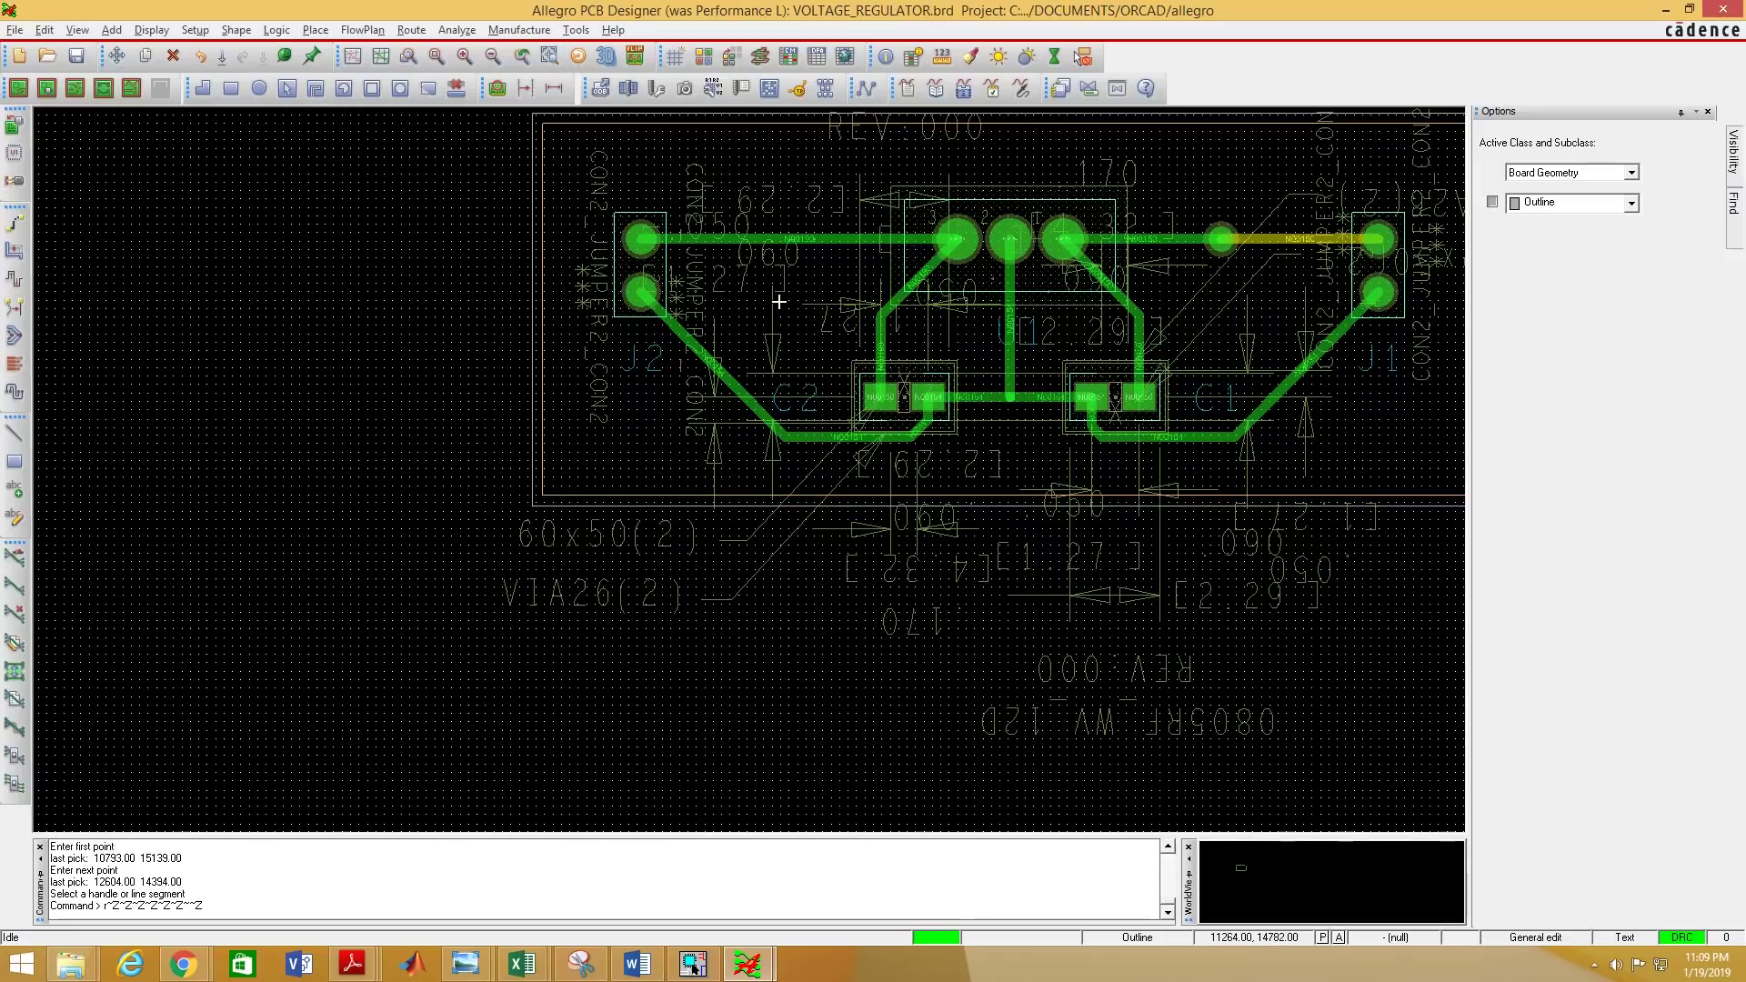
left_click(606, 58)
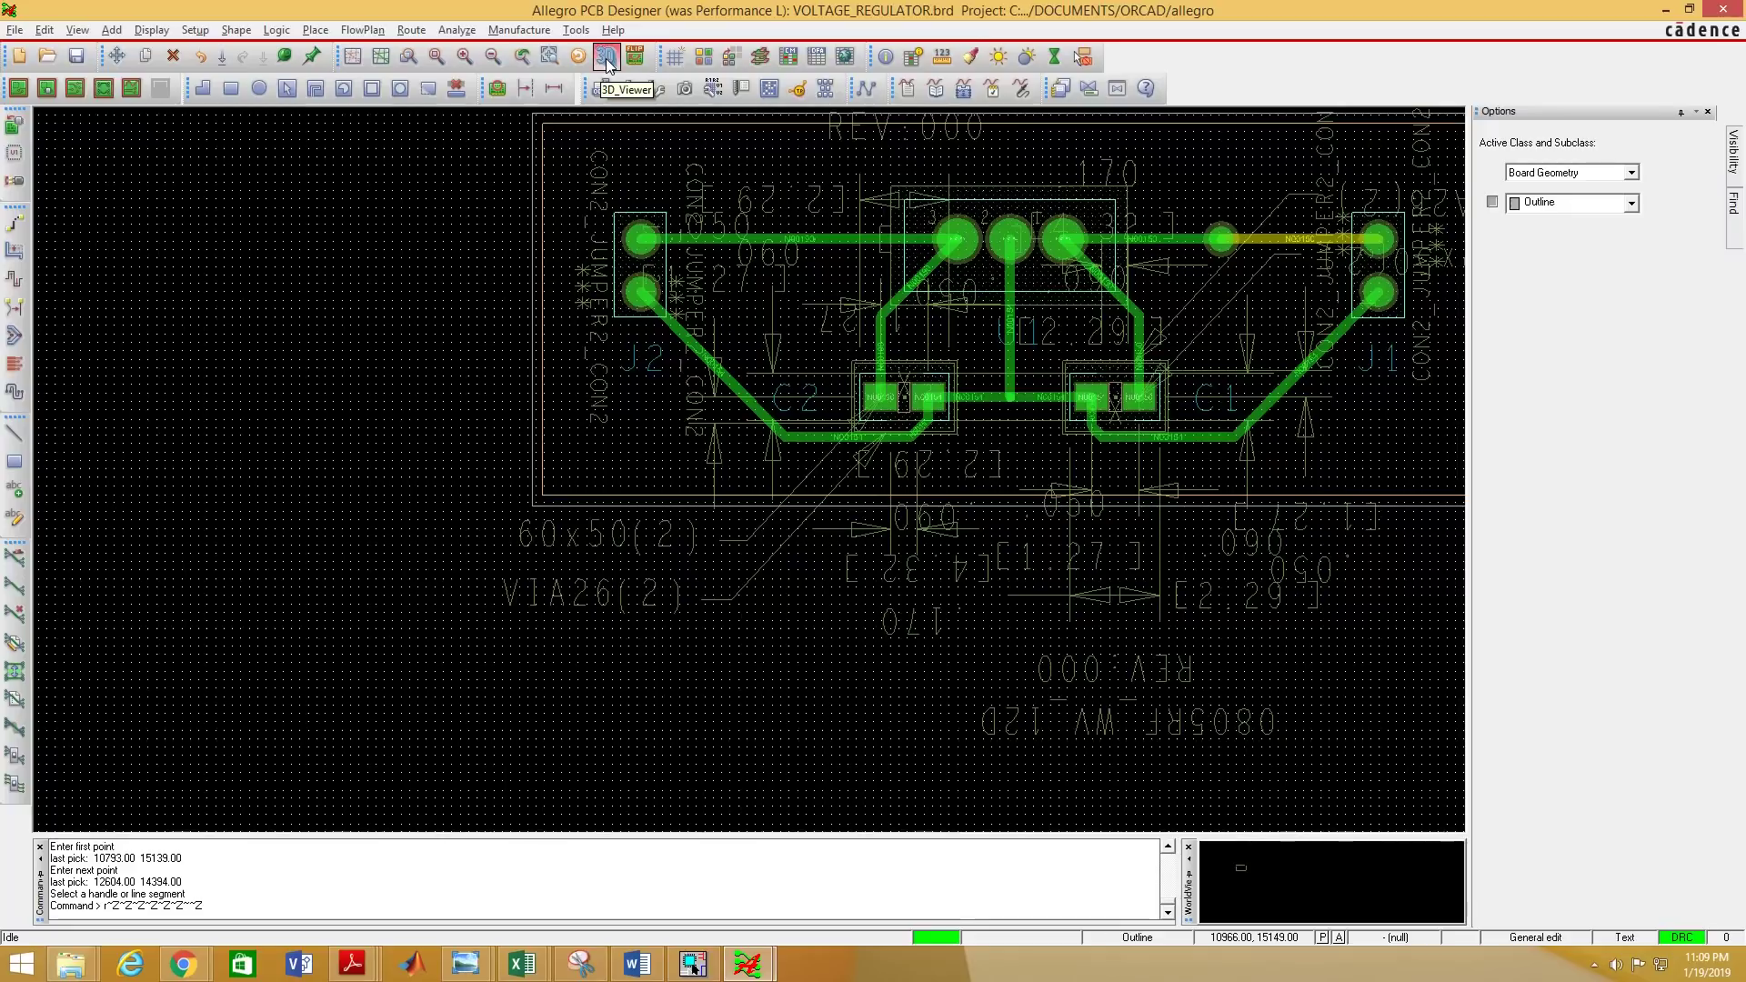
scroll(801, 399, "down", 2)
scroll(801, 399, "down", 2)
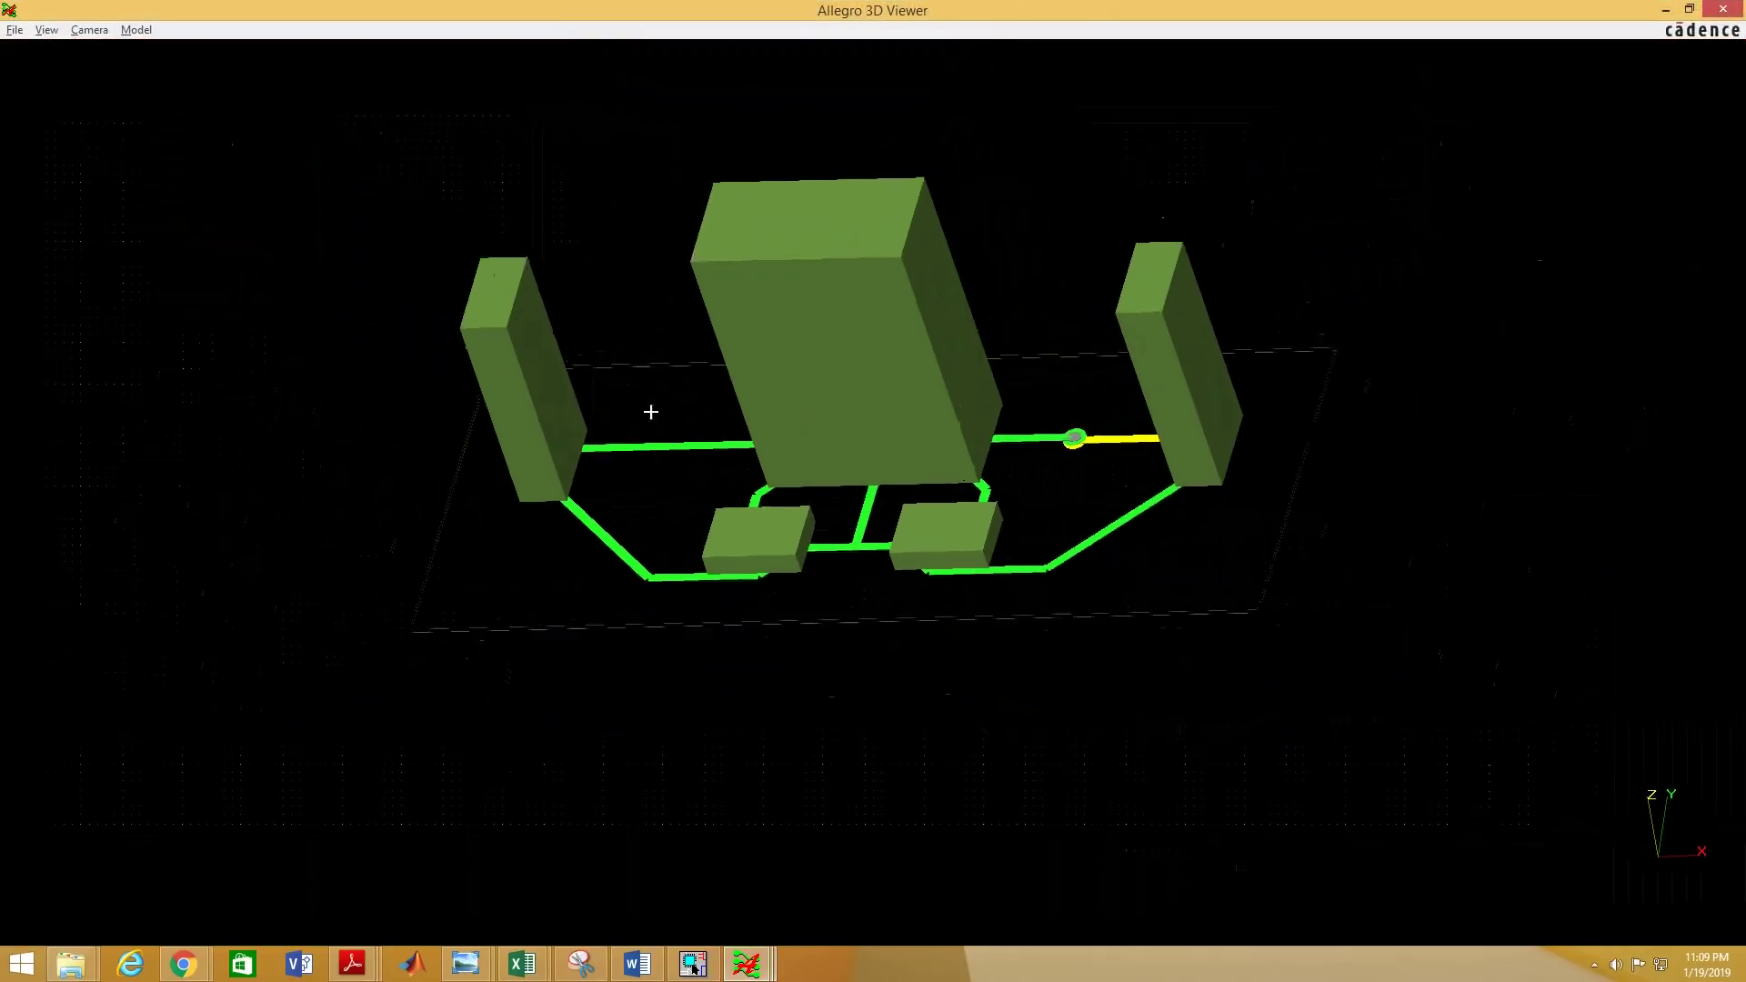
left_click_drag(651, 409, 646, 474)
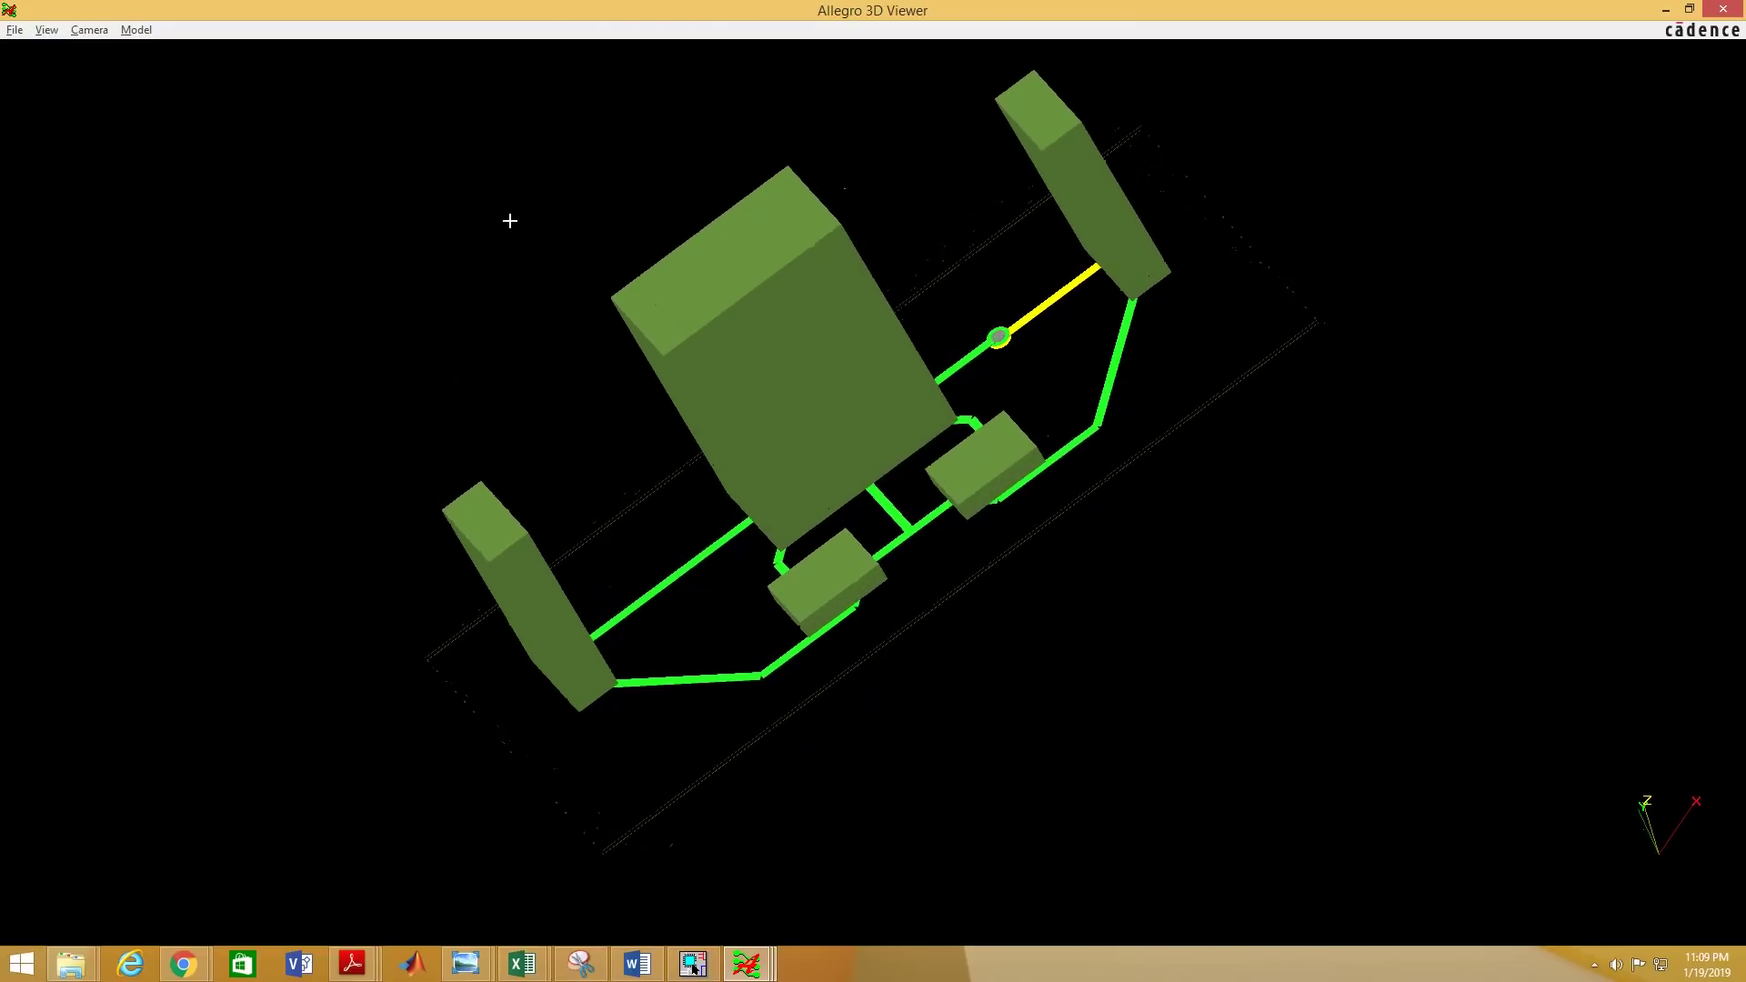